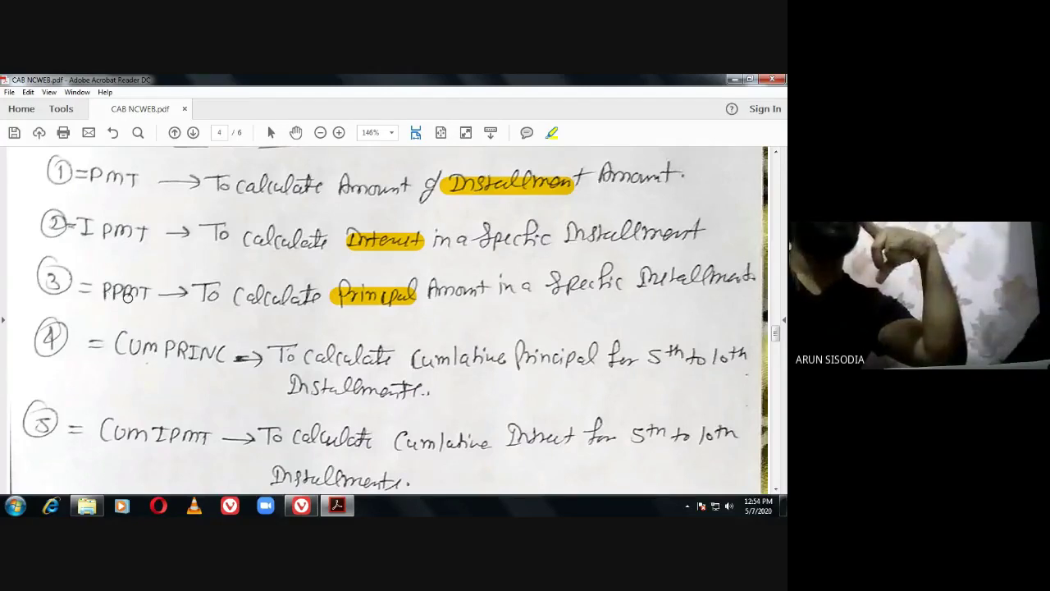
Highlight the first letters of the PMT, IPMT and PPMT function names in the handwritten list.
drag(92, 173, 100, 174)
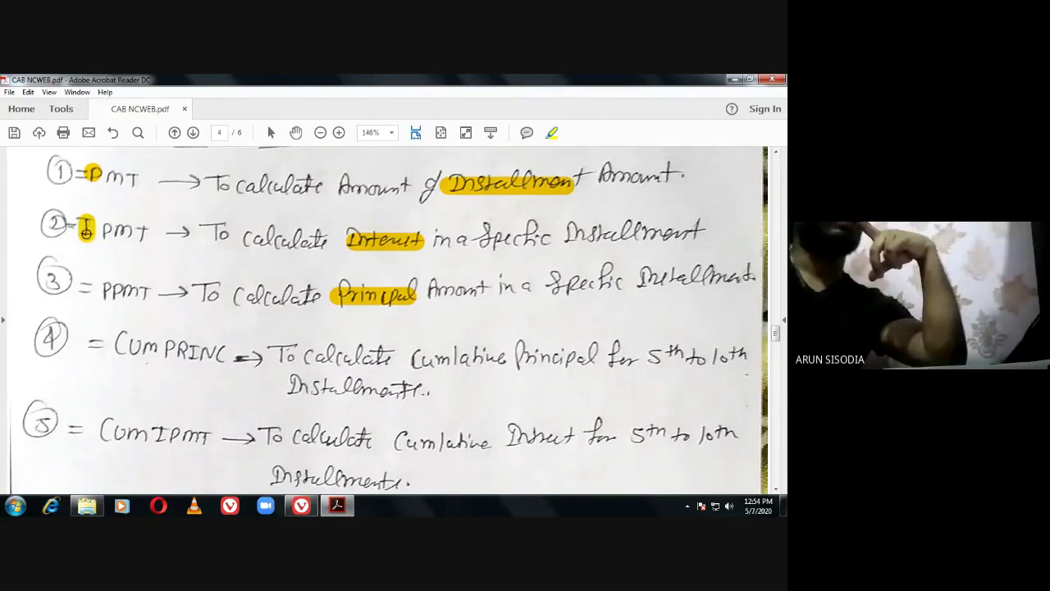
drag(98, 289, 113, 292)
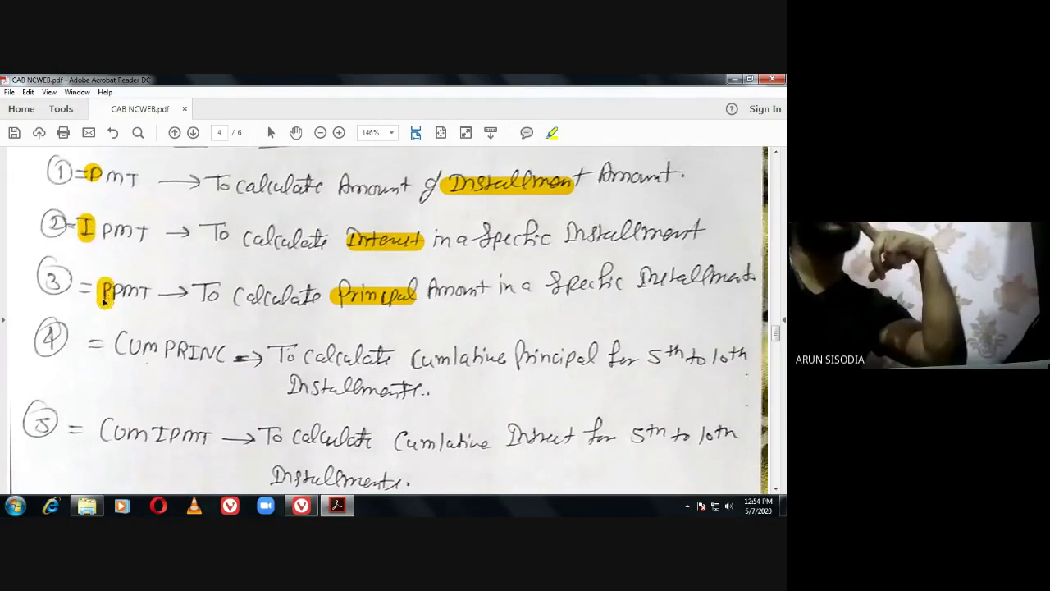
Undo all highlights on the PMT, IPMT and PPMT lines, including the ones on Installment, Interest and Principal.
click(112, 133)
click(113, 133)
click(112, 133)
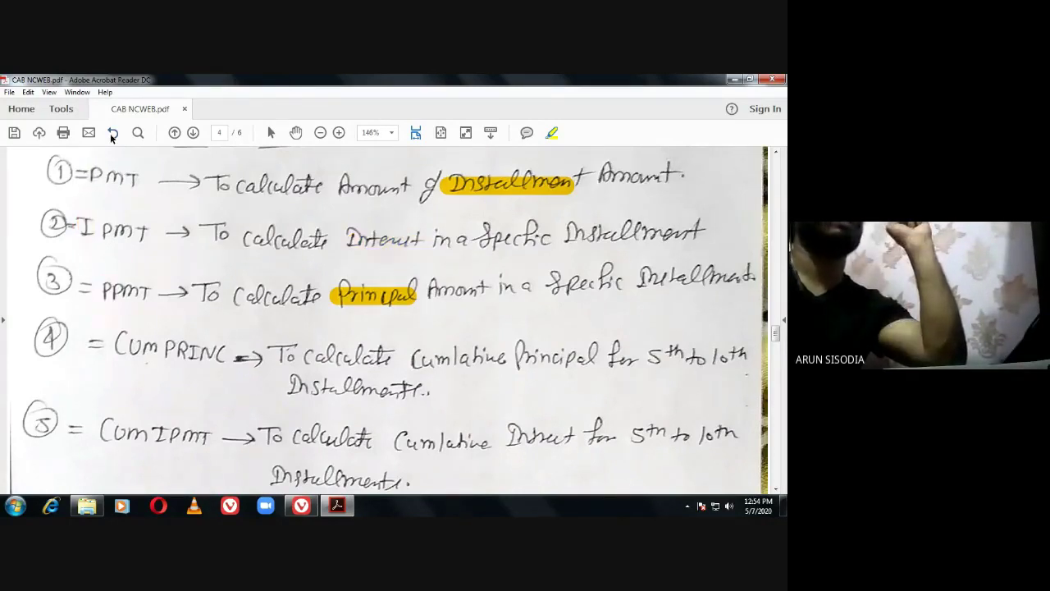
click(112, 133)
click(112, 133)
click(113, 133)
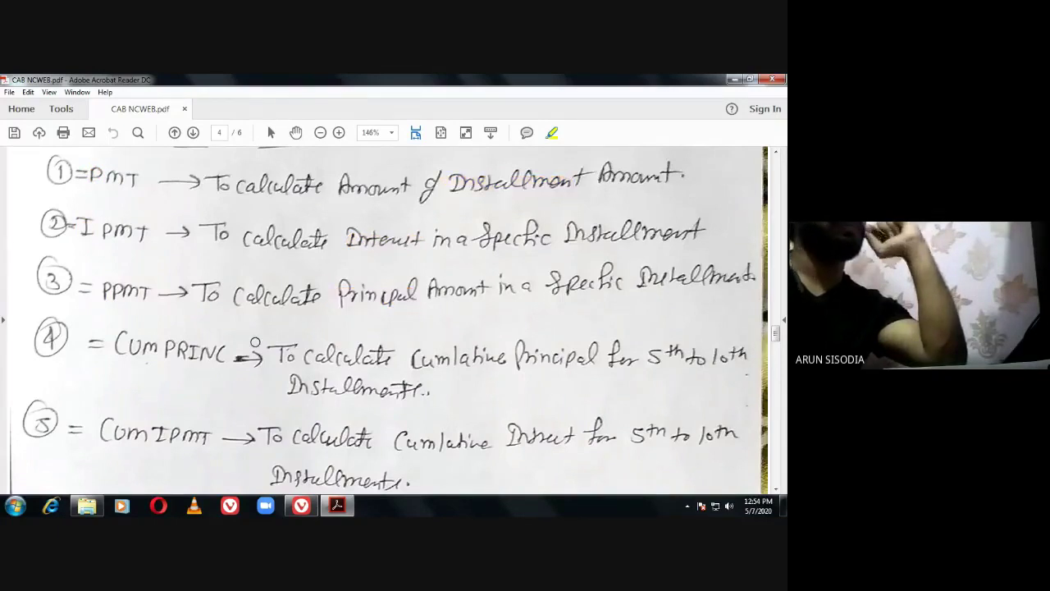
scroll(257, 343, down, 1)
scroll(261, 345, down, 1)
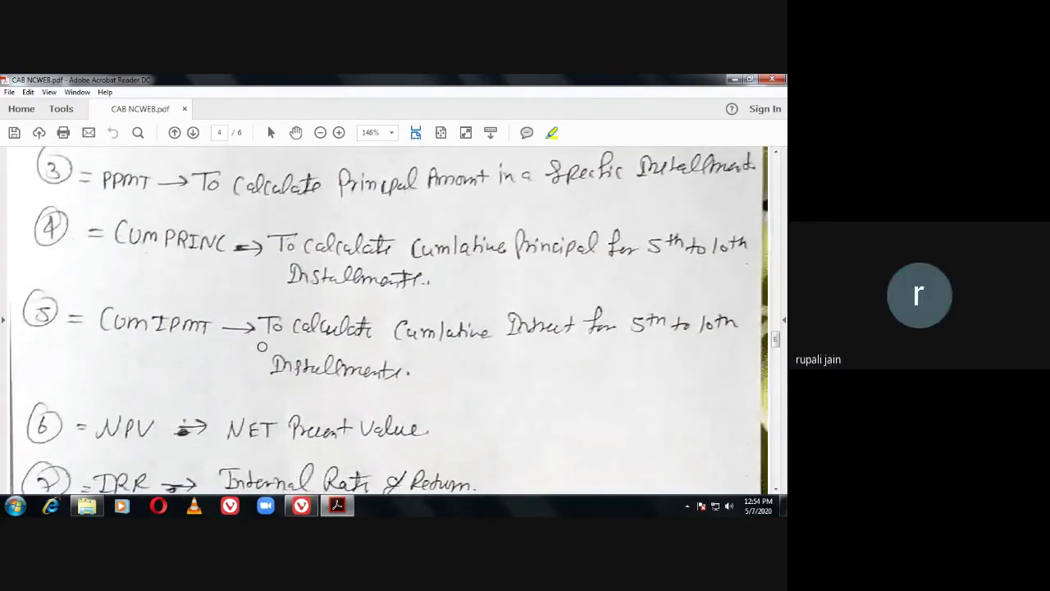
scroll(269, 356, down, 1)
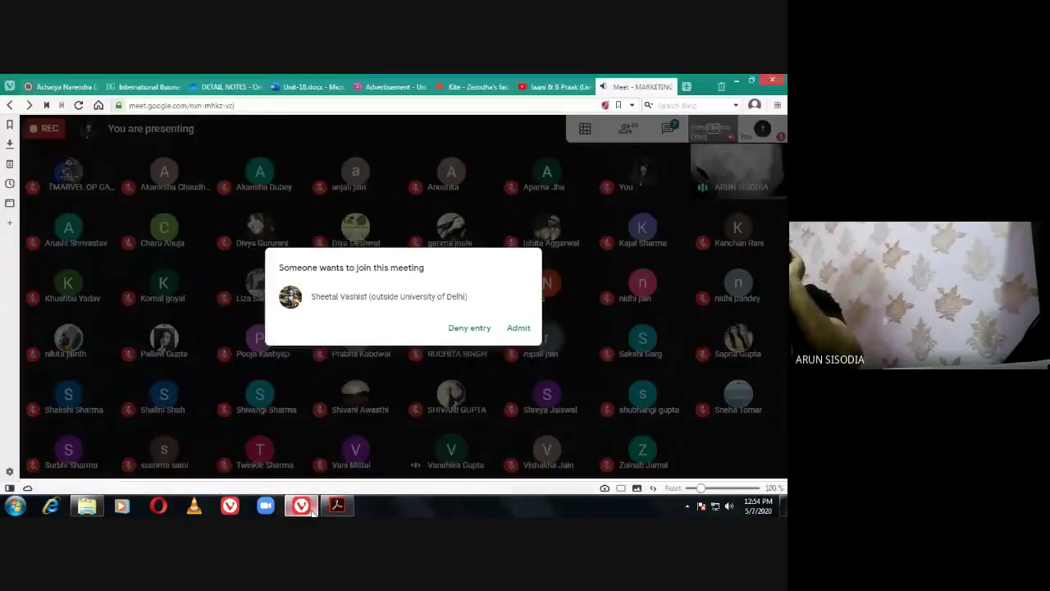
Switch to the Google Meet call, admit the person waiting to join and check the meeting chat.
click(301, 506)
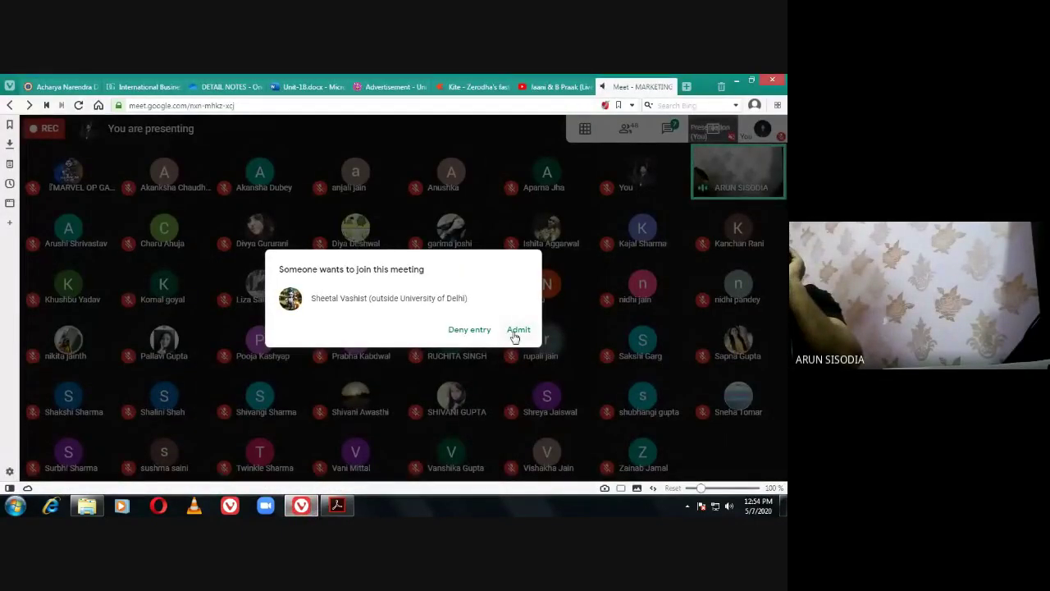
click(517, 331)
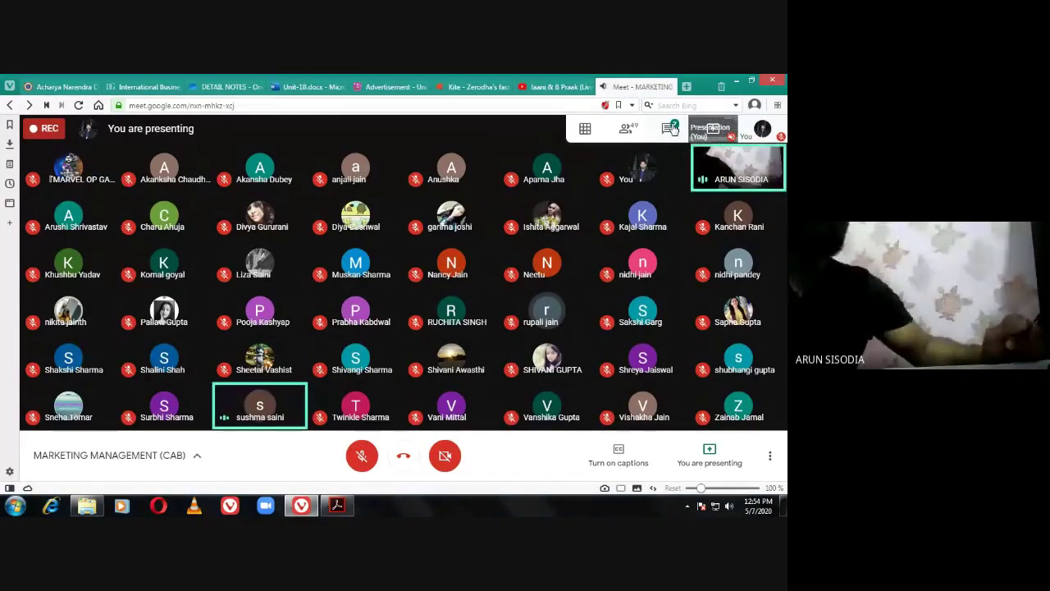
click(672, 129)
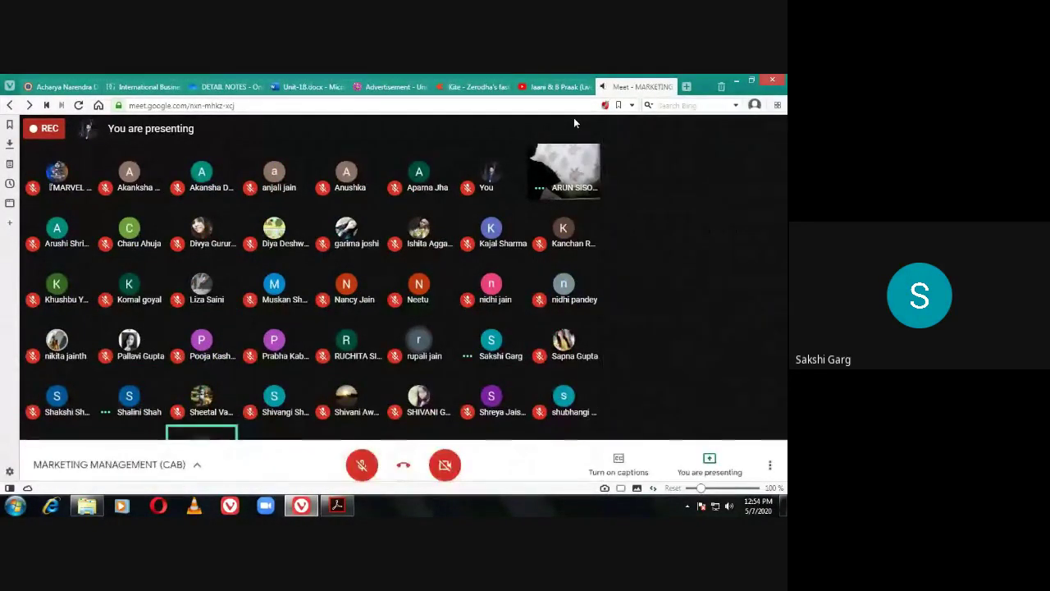
mouse_move(575, 122)
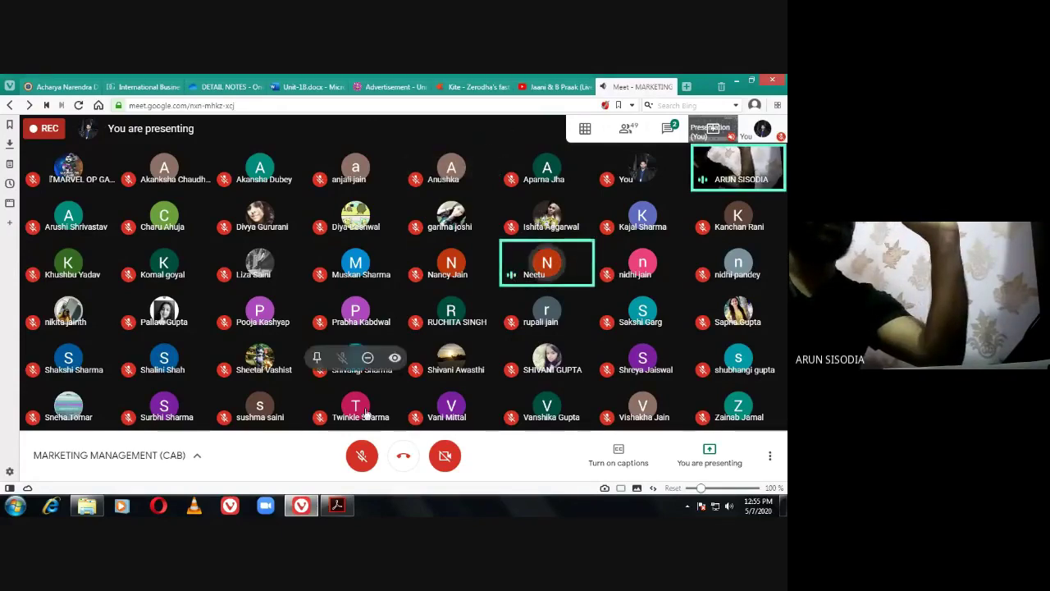
Switch back to CAB NCWEB.pdf in Acrobat Reader and highlight "Cumulative Principal" on the CUMPRINC line.
click(337, 505)
scroll(404, 404, up, 2)
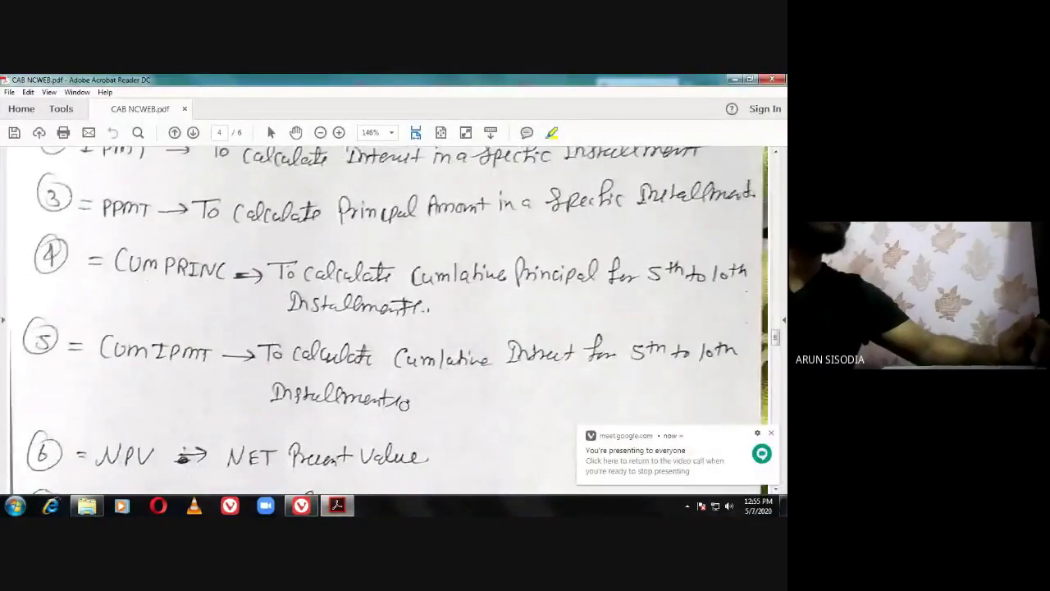
scroll(403, 405, down, 1)
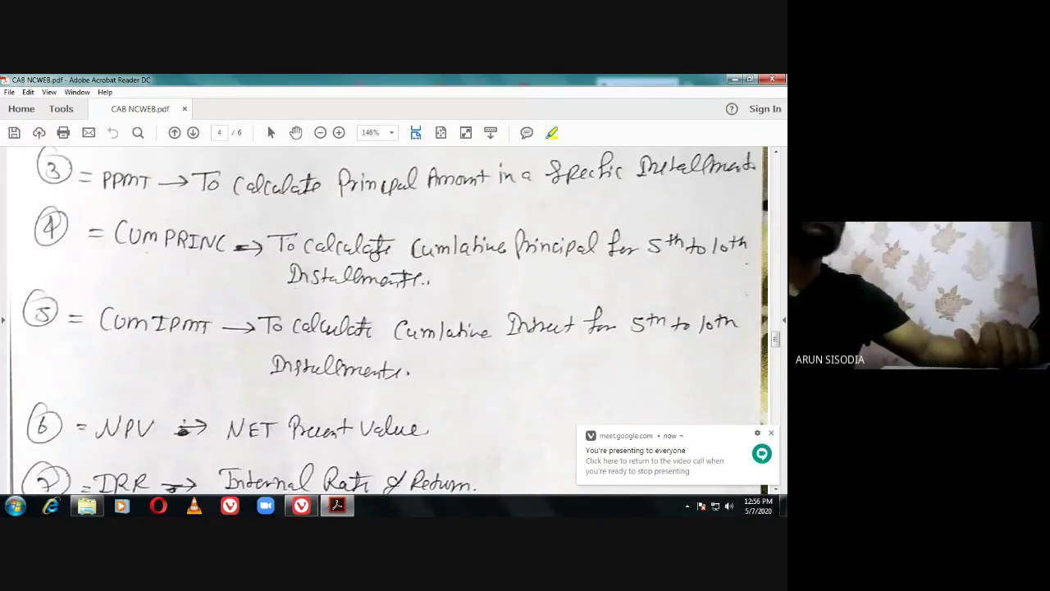
drag(415, 248, 585, 252)
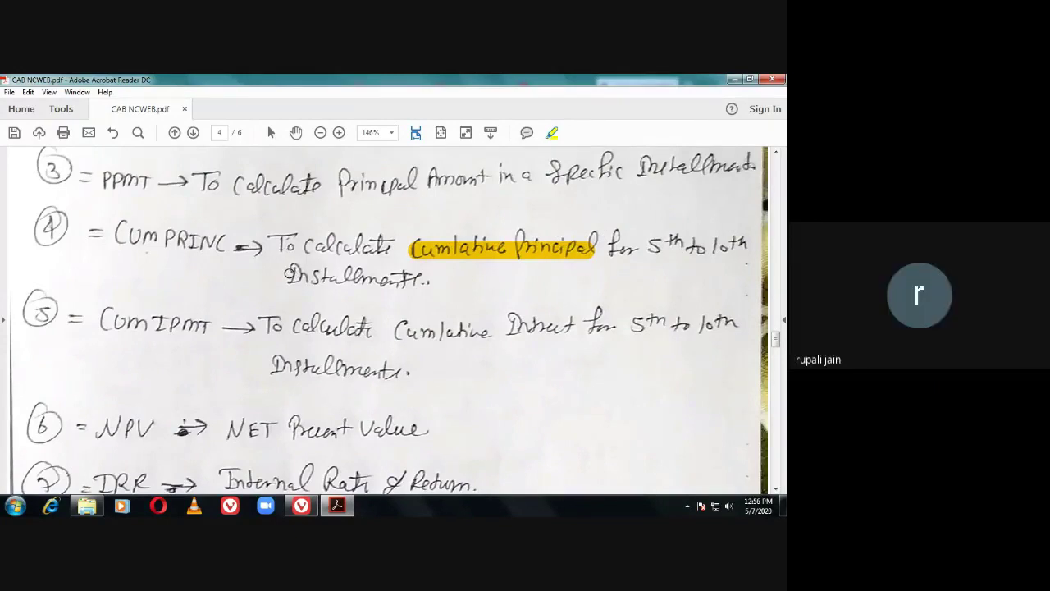
Highlight "Interest" on the CUMIPMT line and the function names =NPV and =IRR below it.
scroll(289, 274, down, 2)
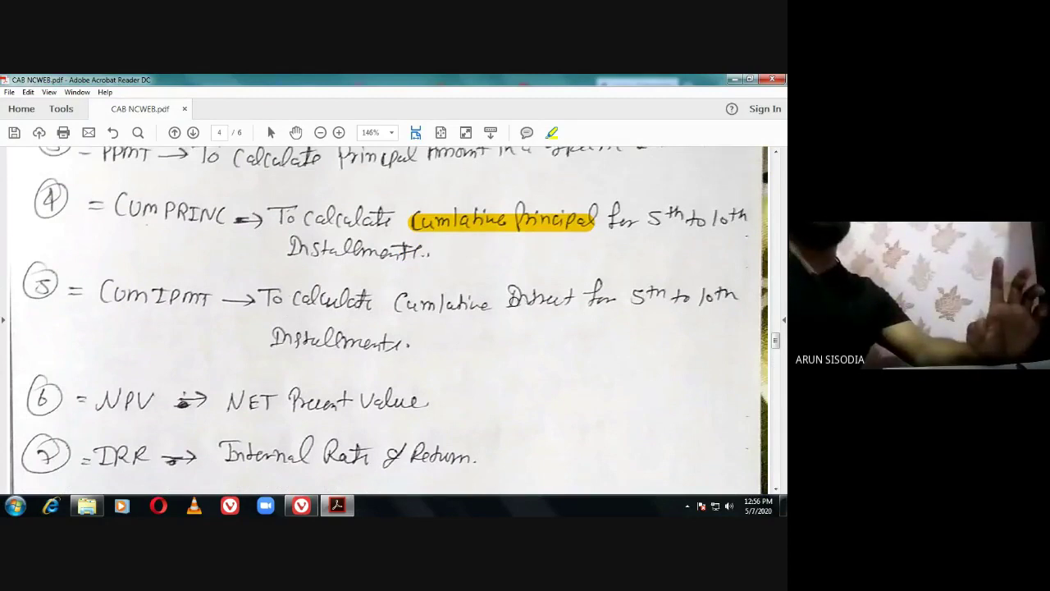
drag(509, 300, 573, 300)
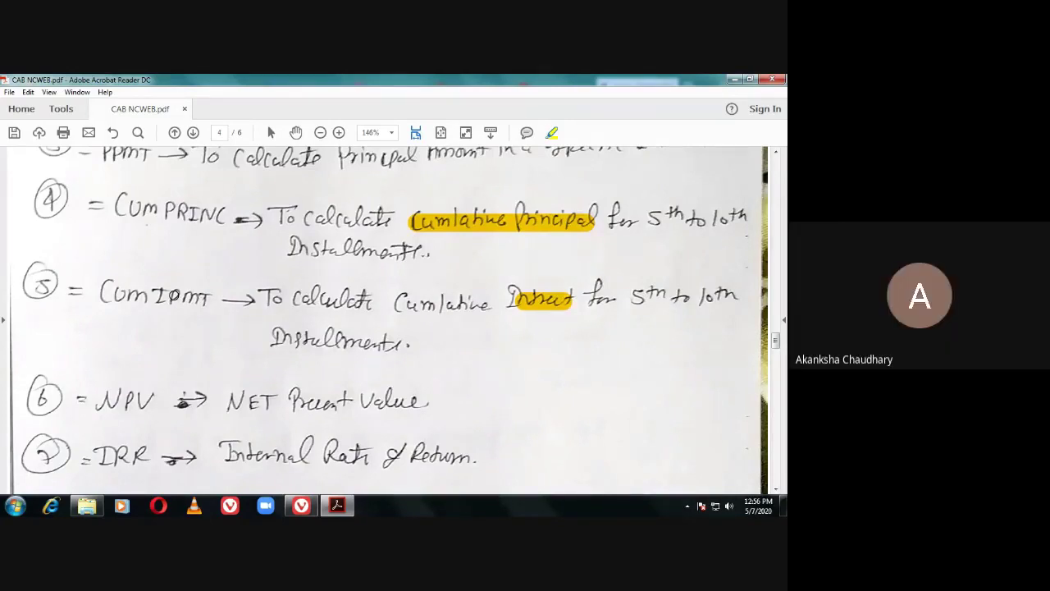
scroll(179, 312, down, 2)
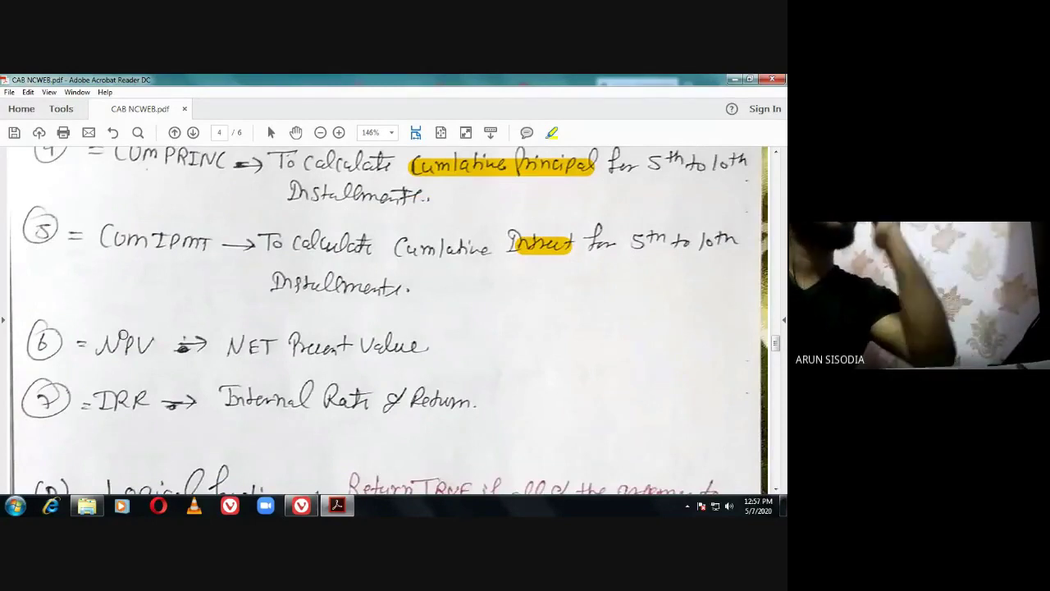
drag(97, 344, 109, 345)
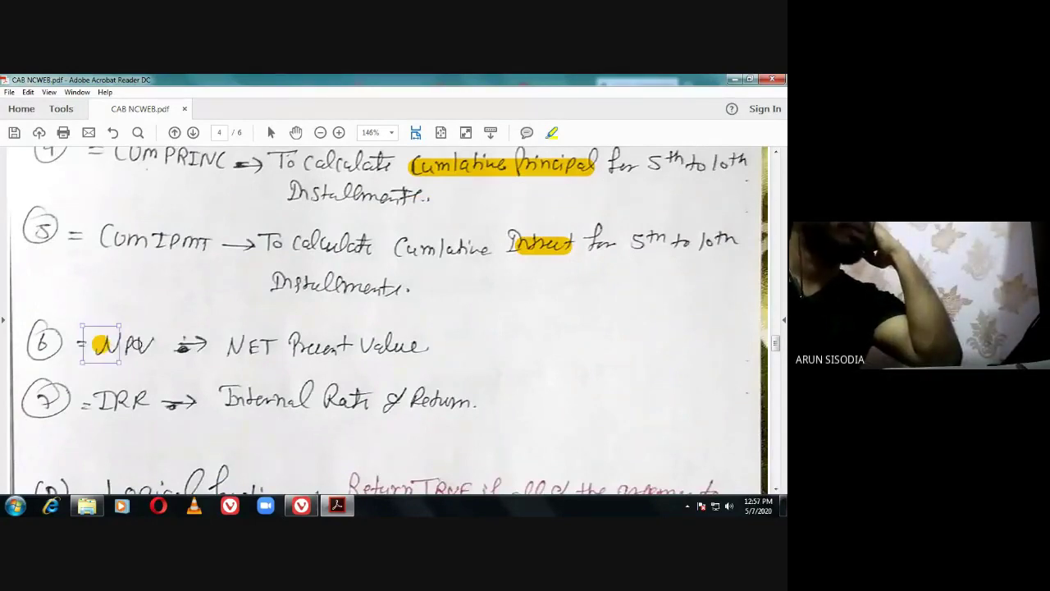
click(113, 133)
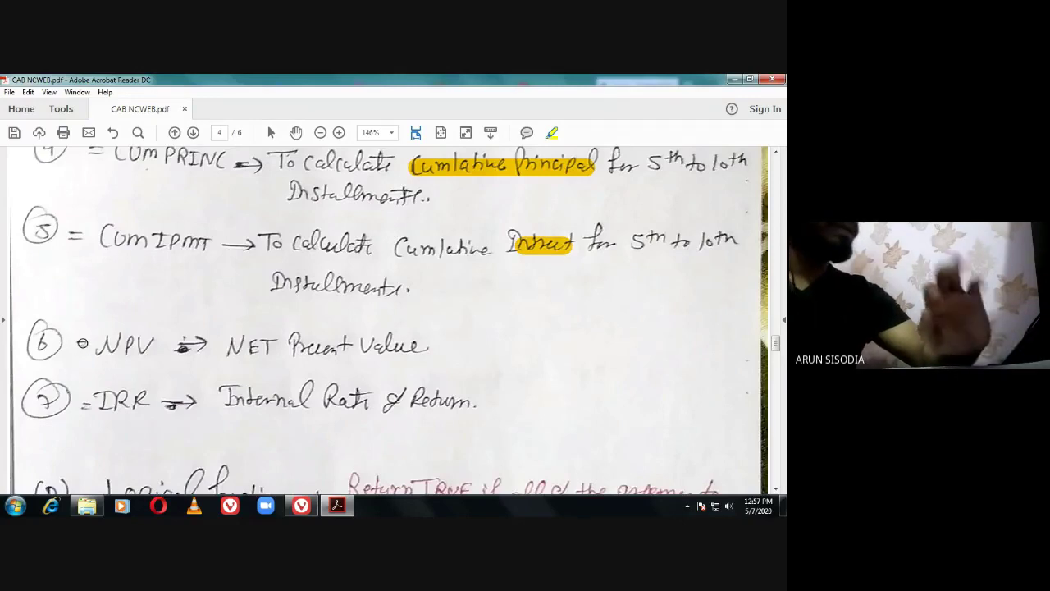
drag(74, 345, 151, 345)
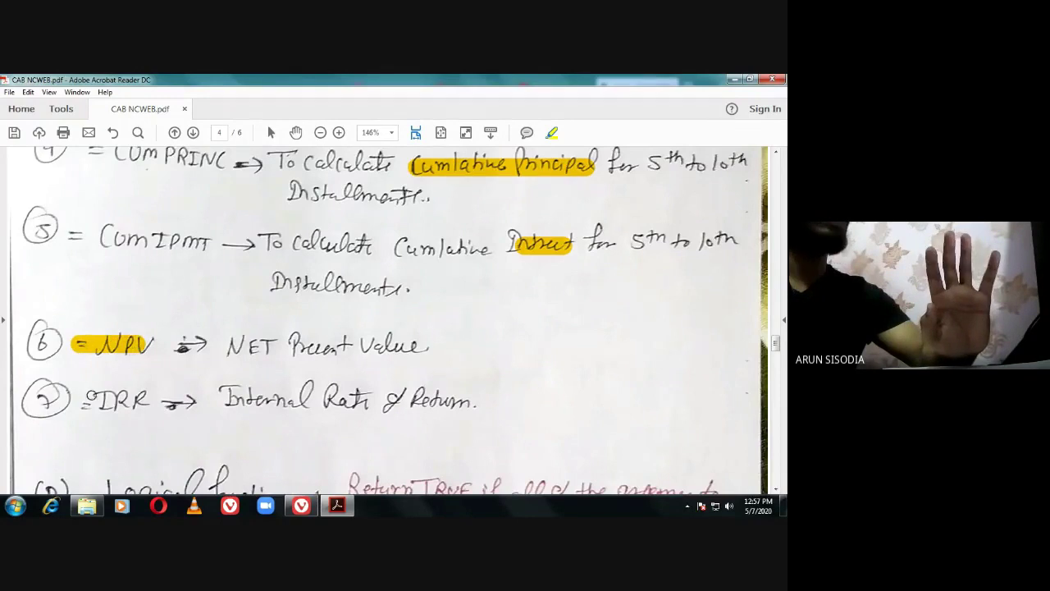
scroll(91, 394, down, 1)
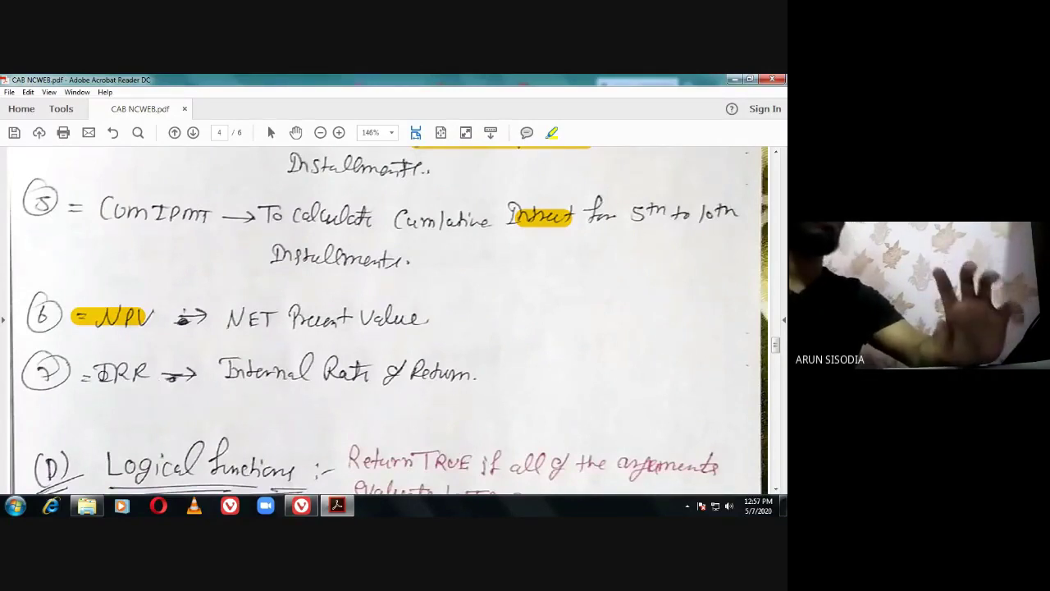
drag(74, 376, 149, 375)
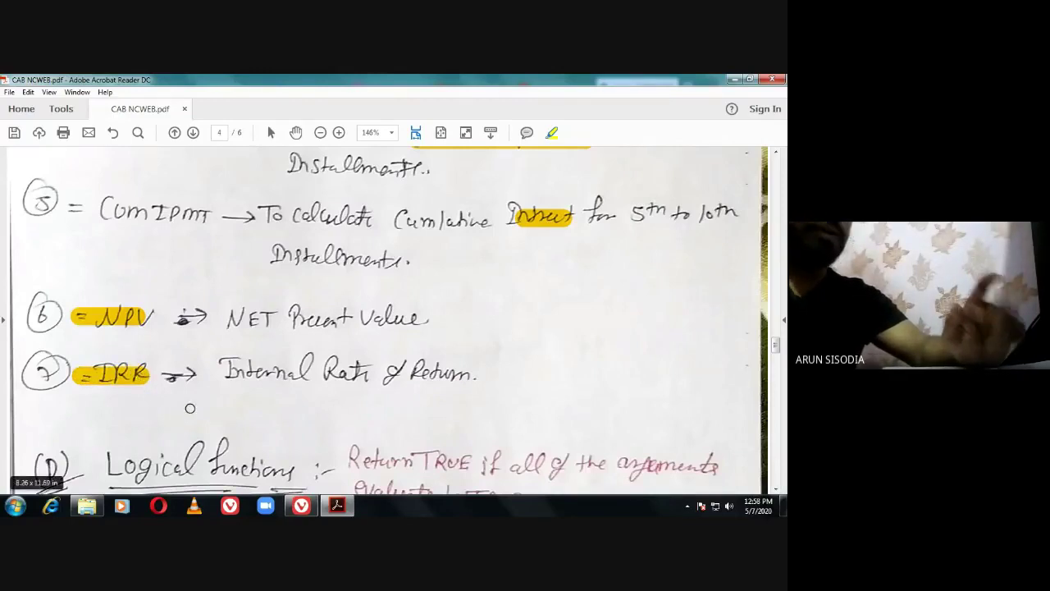
Undo the last three highlights in the financial functions list.
click(113, 132)
click(114, 132)
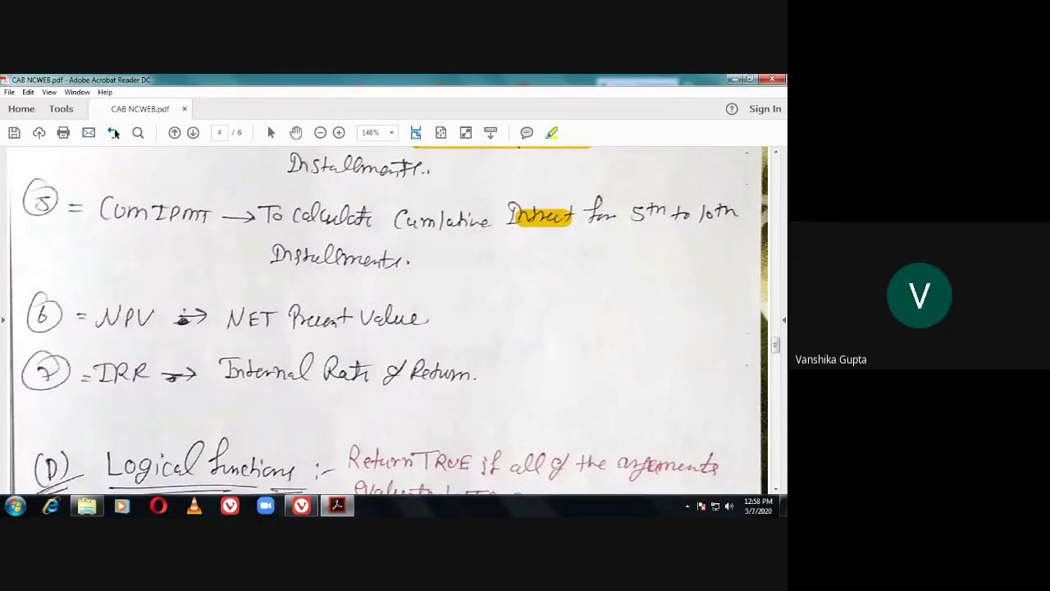
click(113, 132)
Look through the notes on the AND, OR and IF logical functions and the Loan & Lease Statement practical problem.
scroll(140, 320, down, 3)
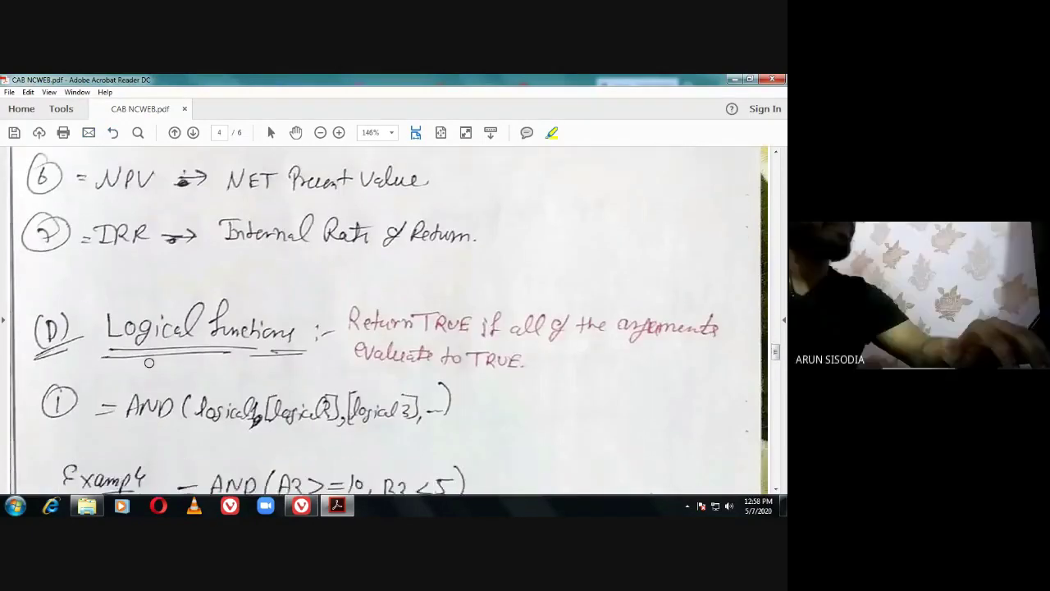
scroll(150, 363, down, 3)
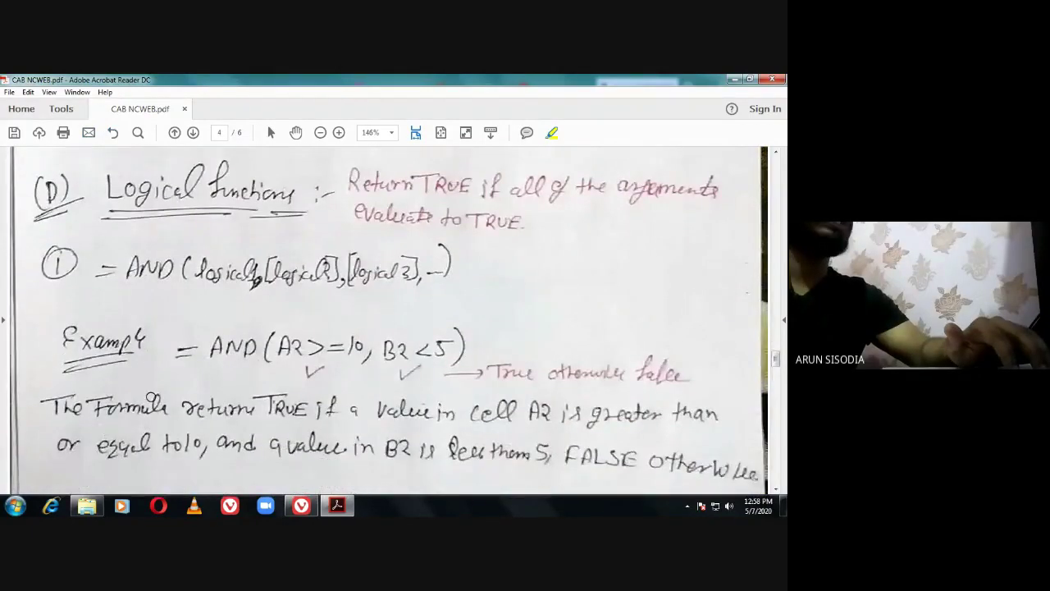
scroll(147, 386, down, 8)
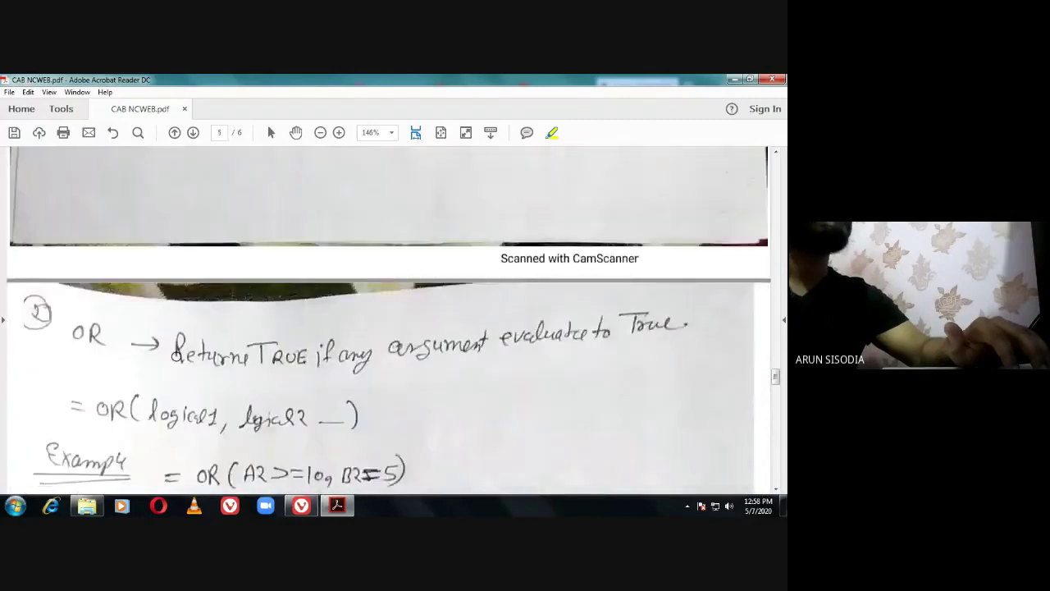
scroll(168, 385, down, 8)
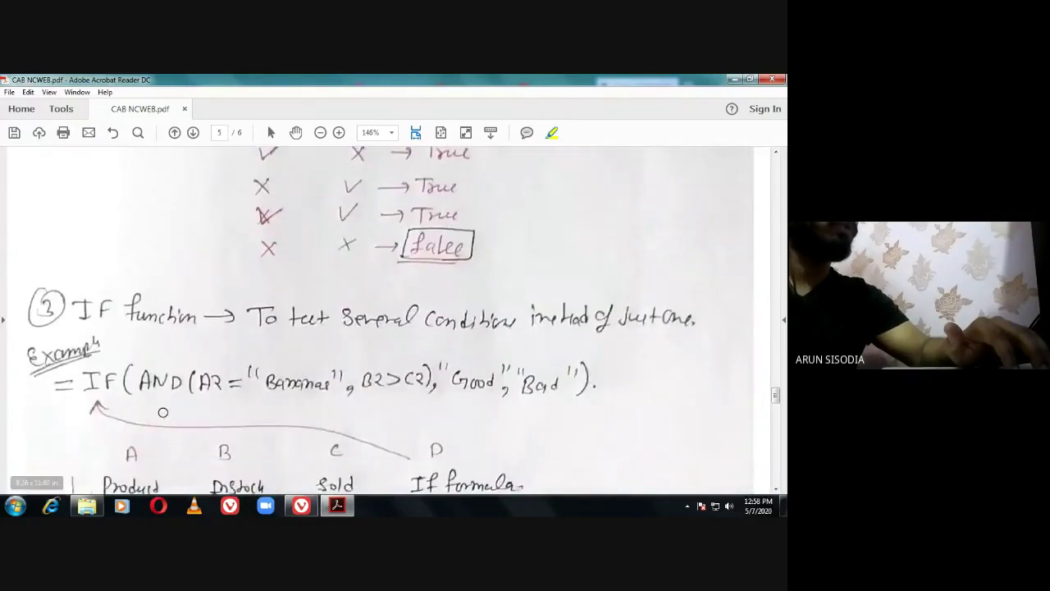
scroll(156, 412, down, 4)
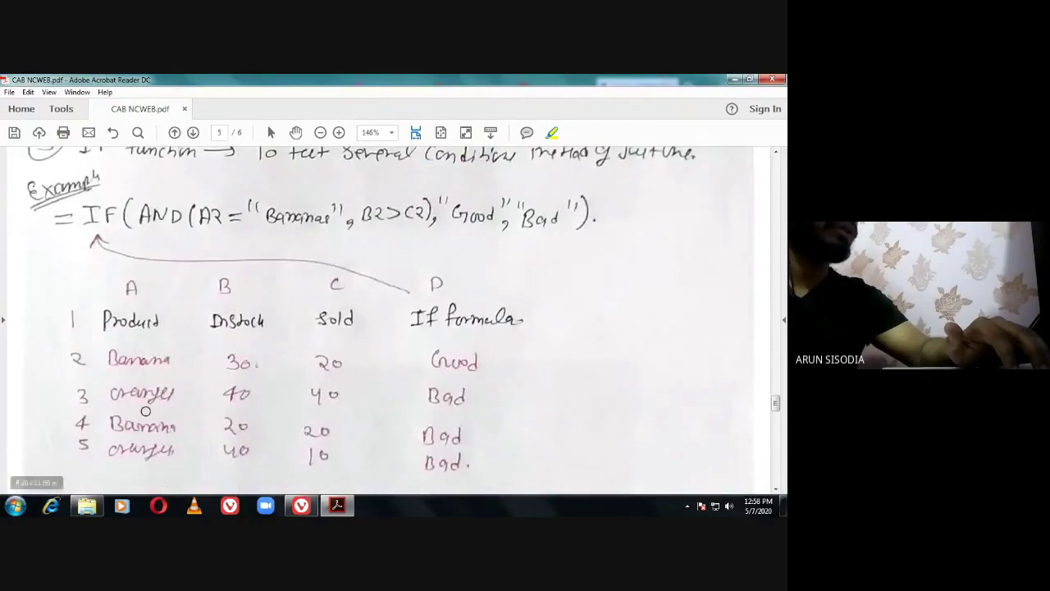
scroll(151, 394, up, 1)
scroll(162, 374, down, 5)
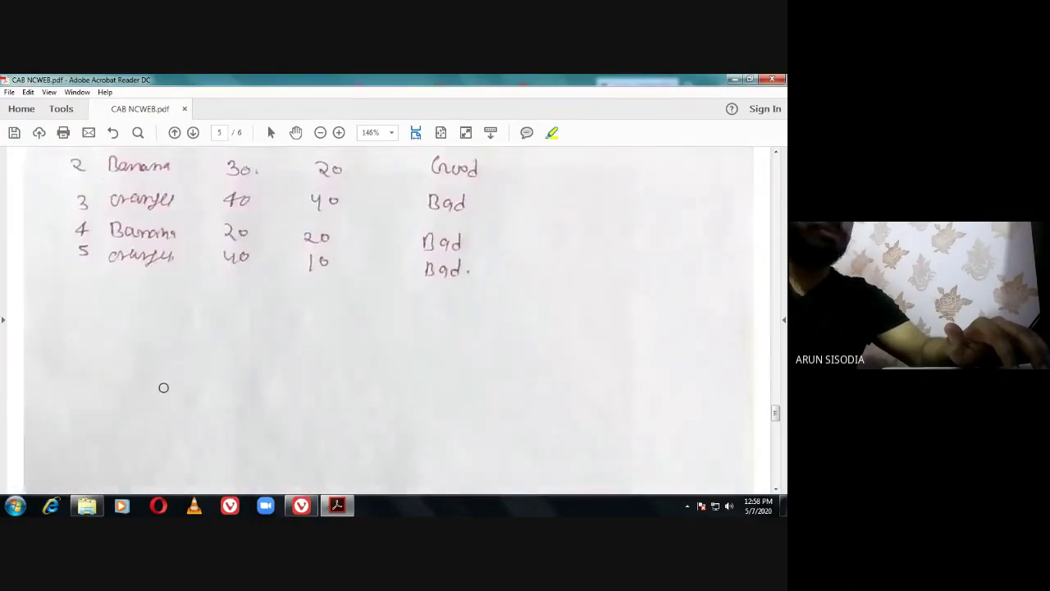
scroll(163, 387, down, 10)
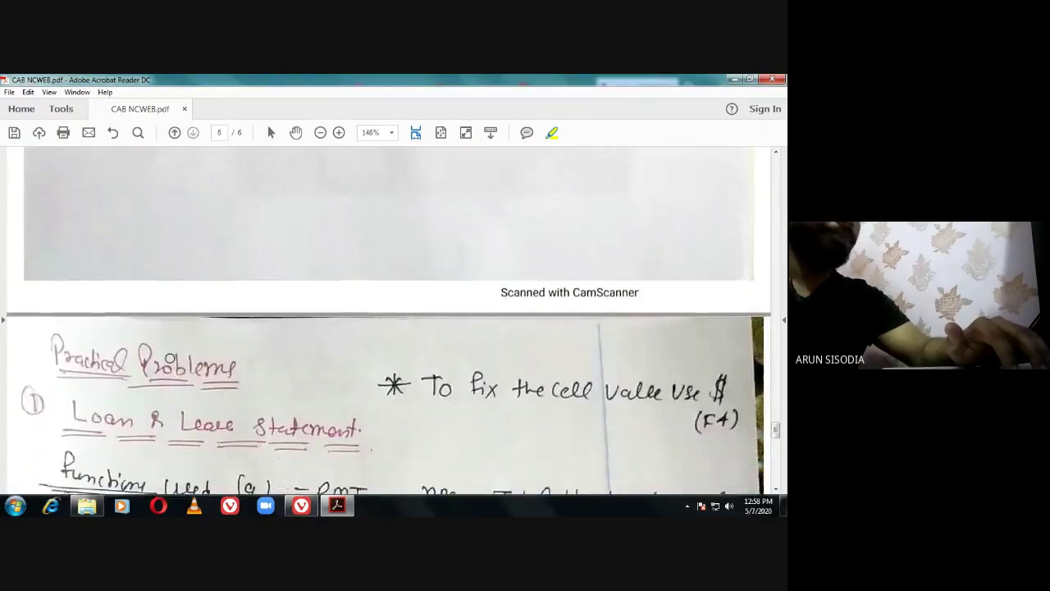
scroll(170, 358, down, 4)
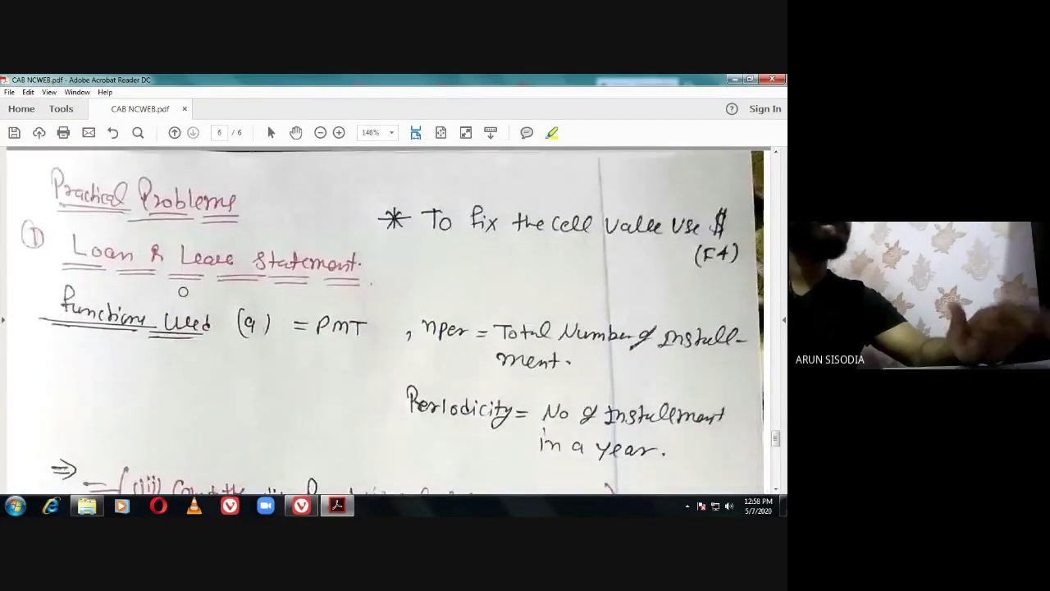
Switch to the CAB folder in Windows Explorer and open the CAB PAST YEAR PAPERS PDF in Acrobat Reader.
click(88, 507)
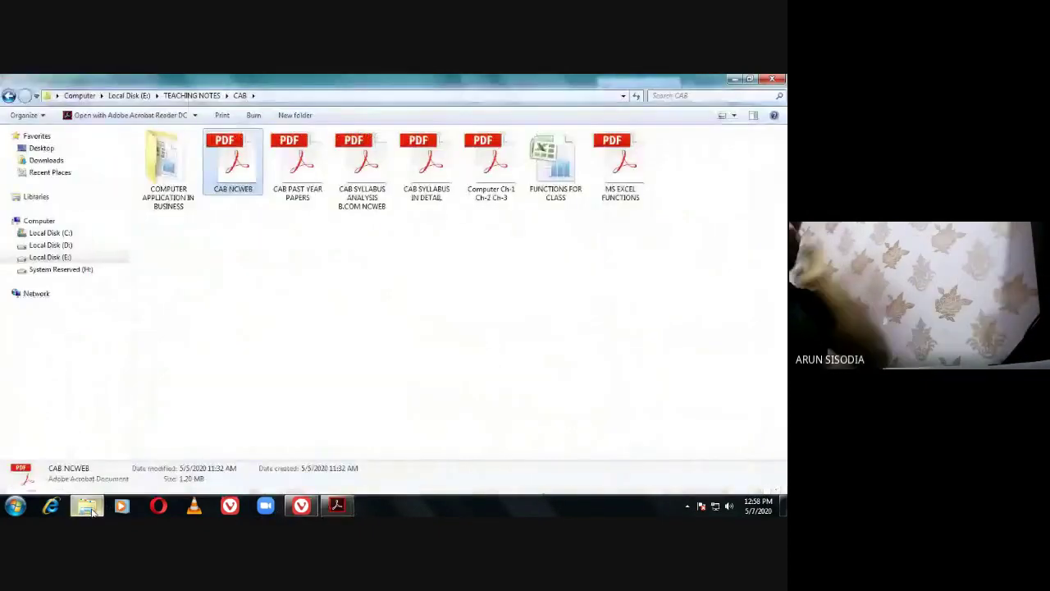
click(302, 197)
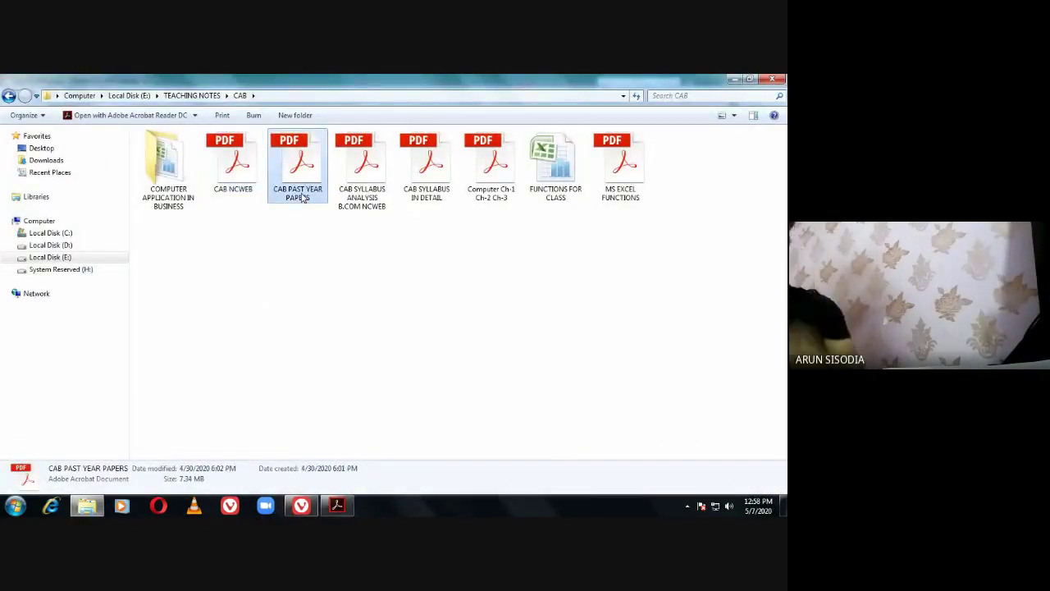
double_click(302, 197)
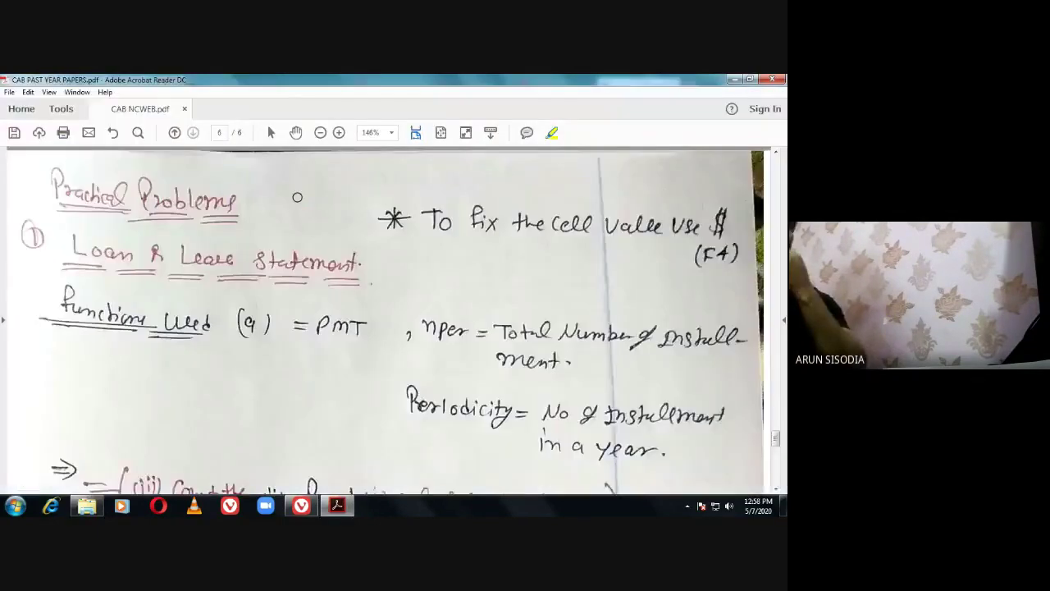
Look through the past papers for the car loan question Q. 8 (a) on page 2.
scroll(571, 267, down, 8)
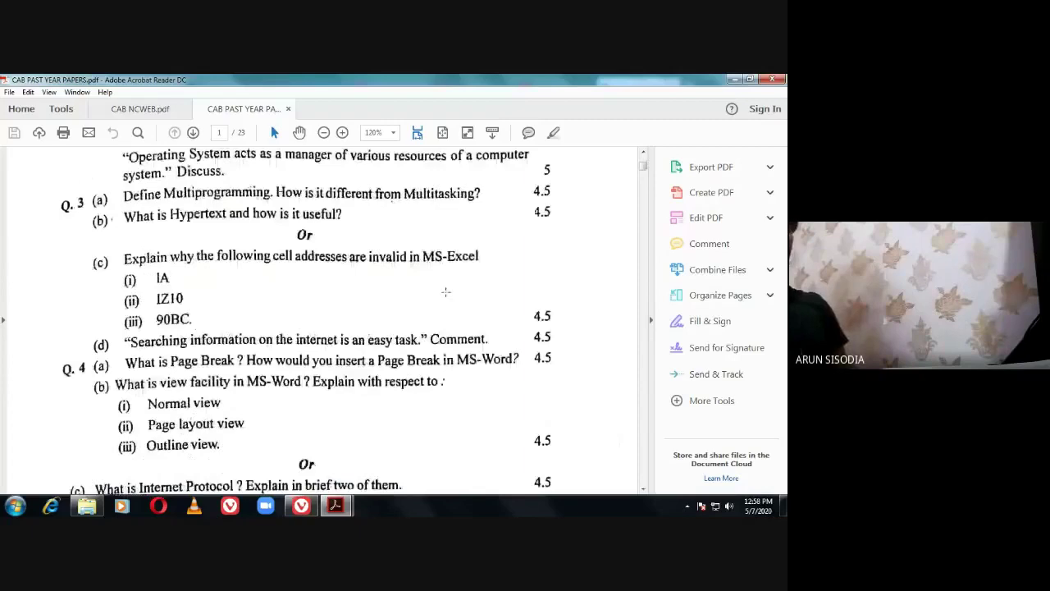
scroll(446, 291, down, 5)
scroll(476, 388, down, 6)
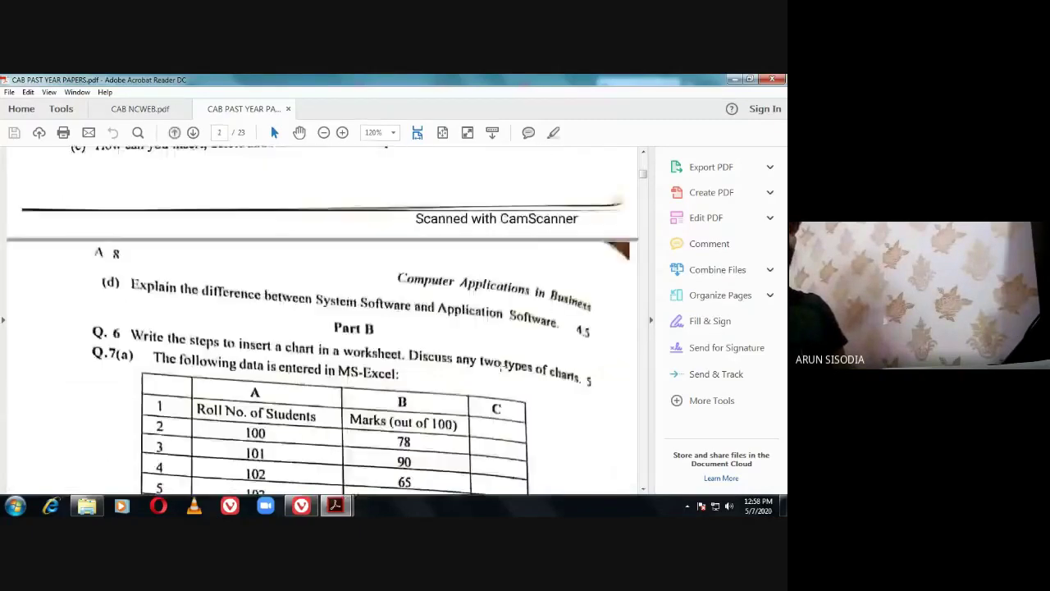
scroll(500, 382, down, 6)
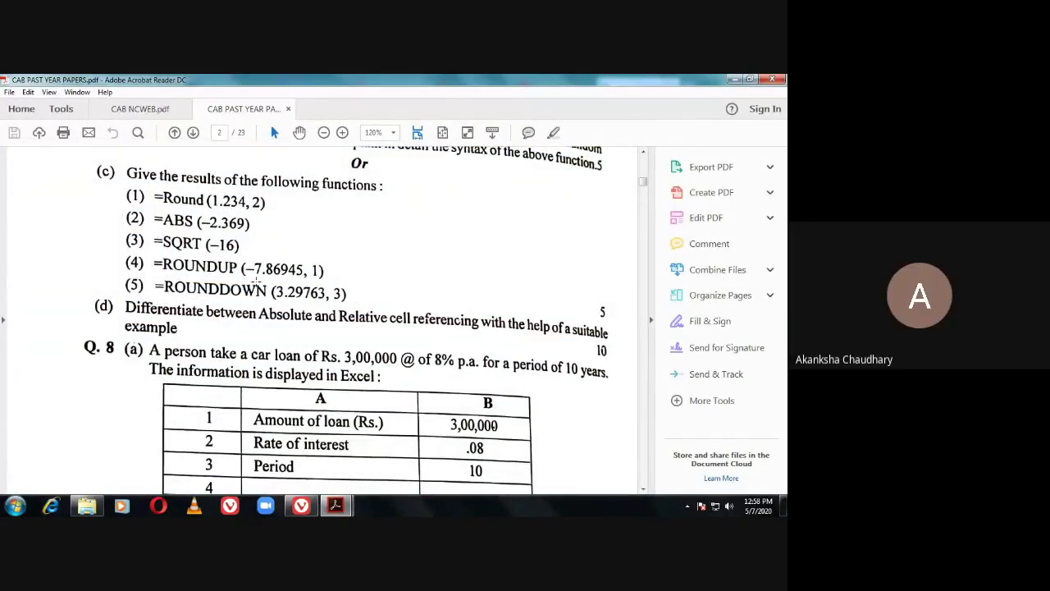
scroll(257, 281, down, 1)
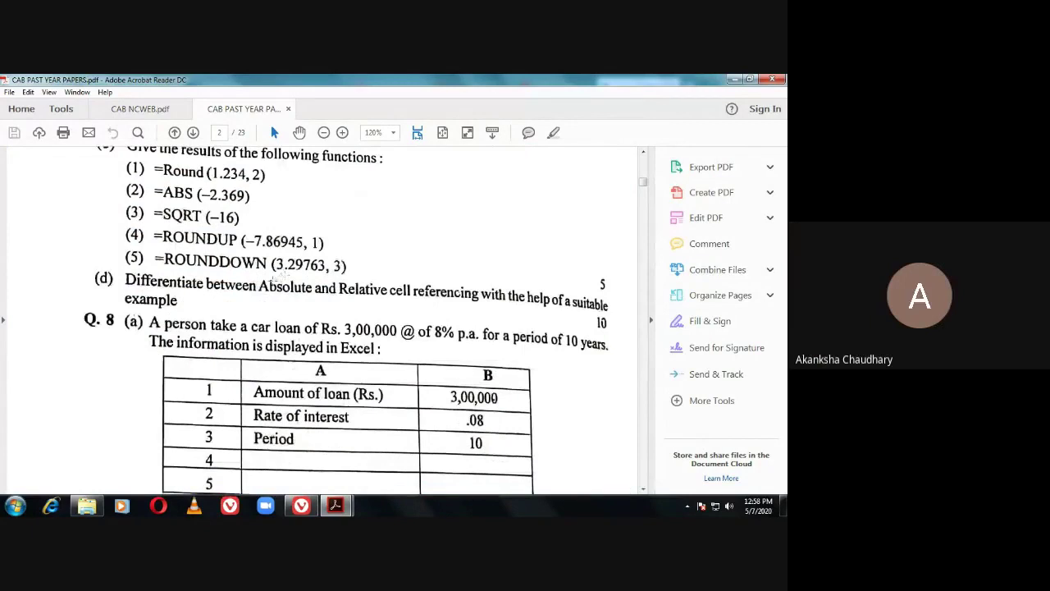
scroll(274, 279, down, 1)
scroll(275, 300, down, 3)
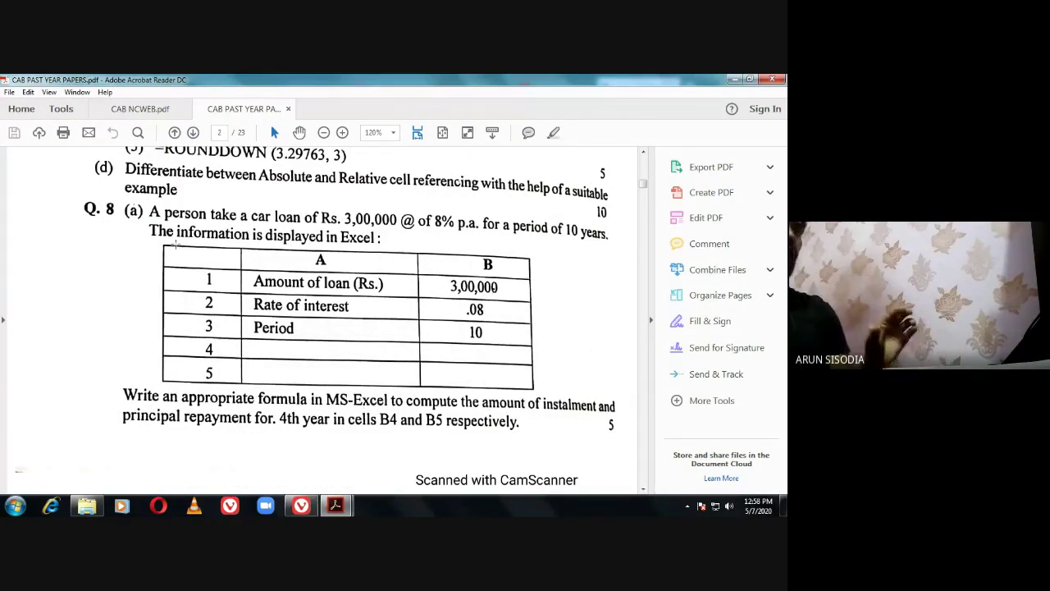
scroll(254, 256, down, 1)
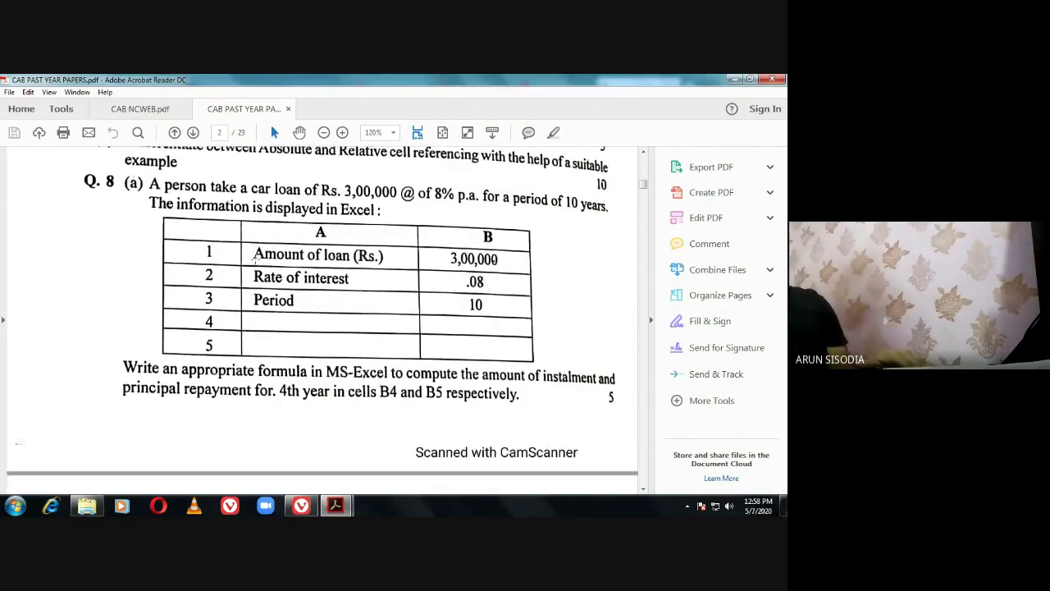
scroll(254, 257, up, 1)
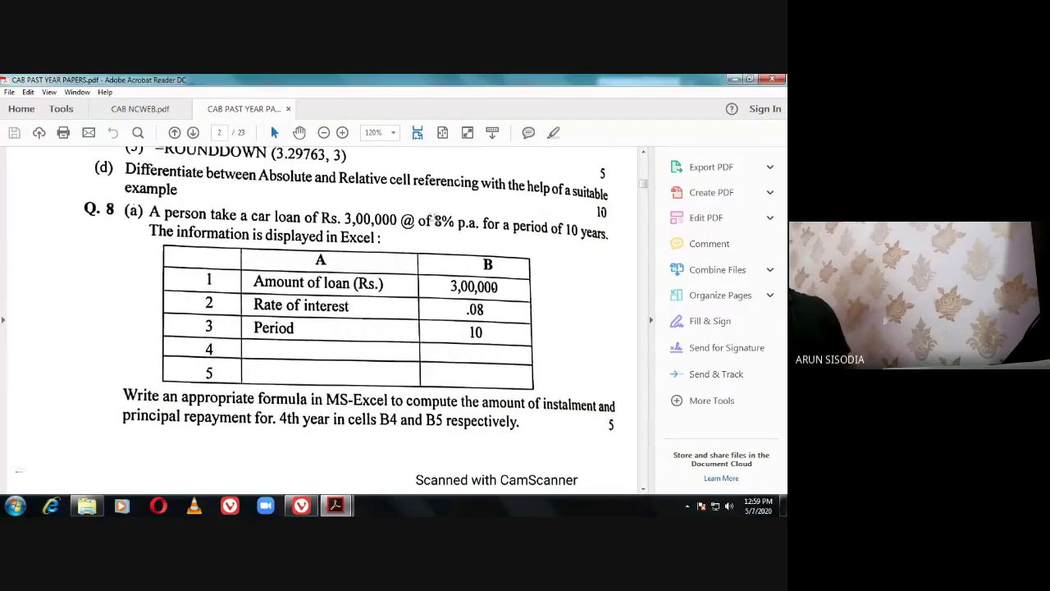
Point out the loan amount 3,00,000, the 8% p.a. rate and the 10 years period by selecting them in Q. 8 (a).
drag(433, 220, 475, 230)
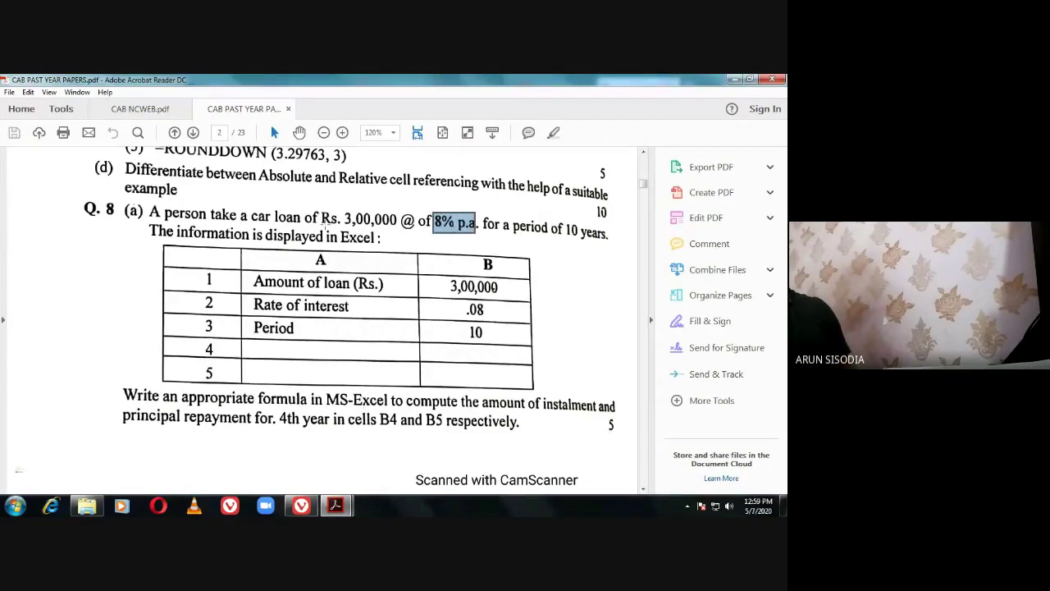
drag(562, 223, 570, 230)
drag(343, 218, 401, 220)
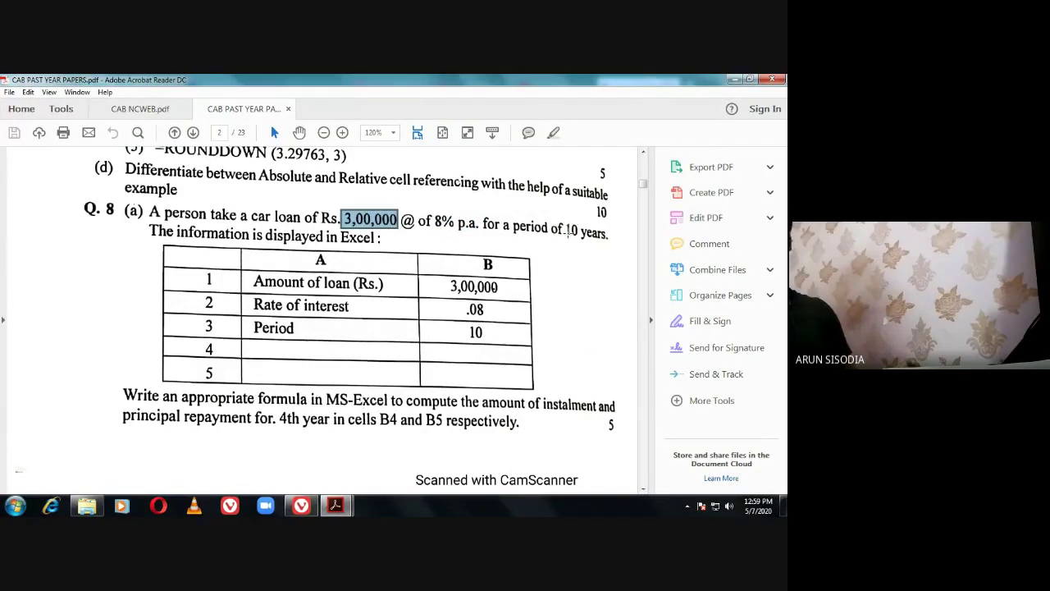
drag(569, 231, 609, 242)
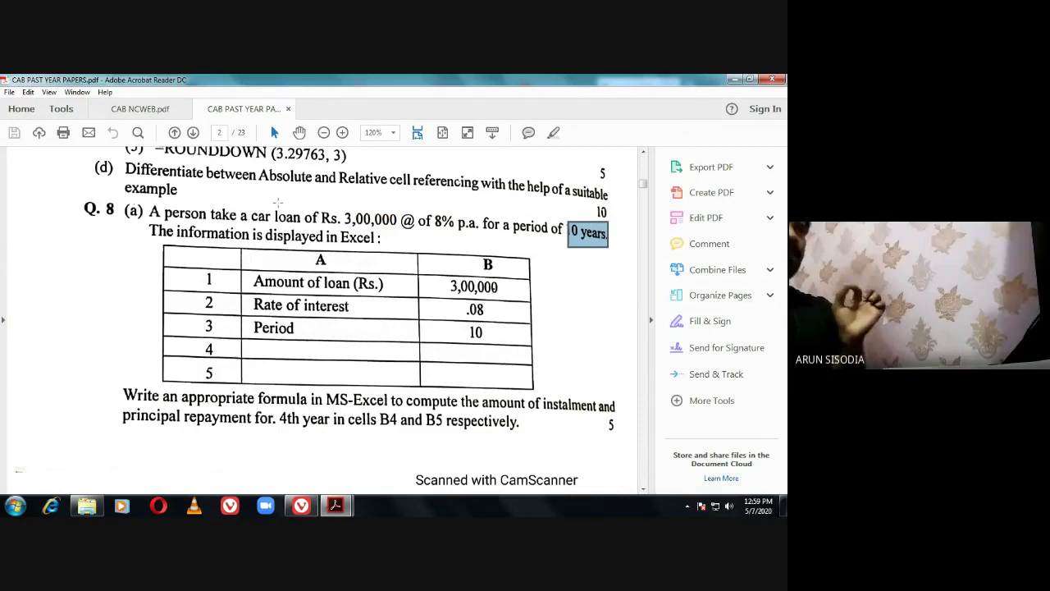
drag(343, 216, 474, 231)
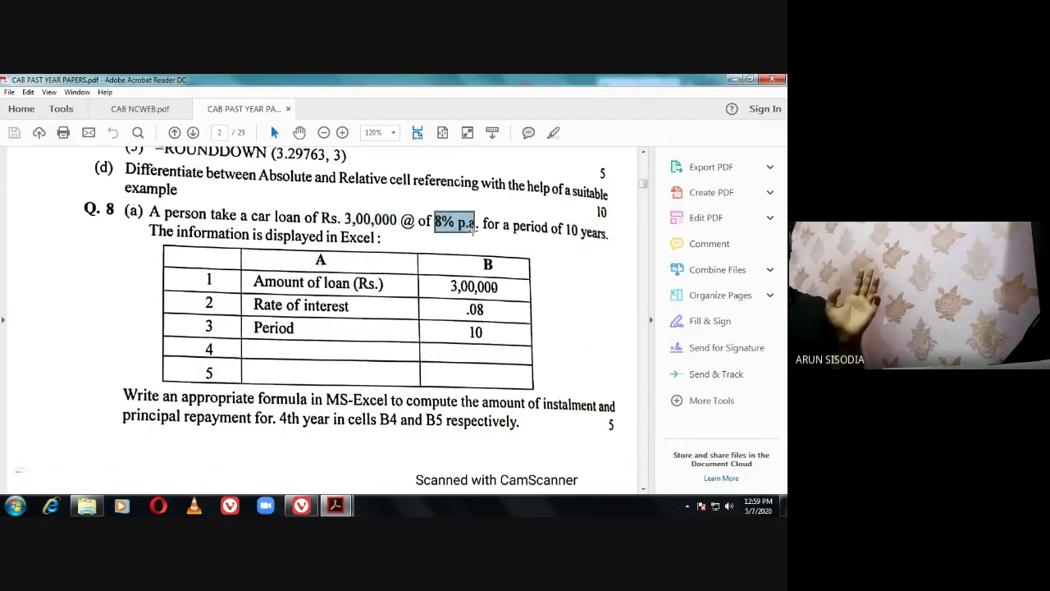
drag(565, 227, 612, 237)
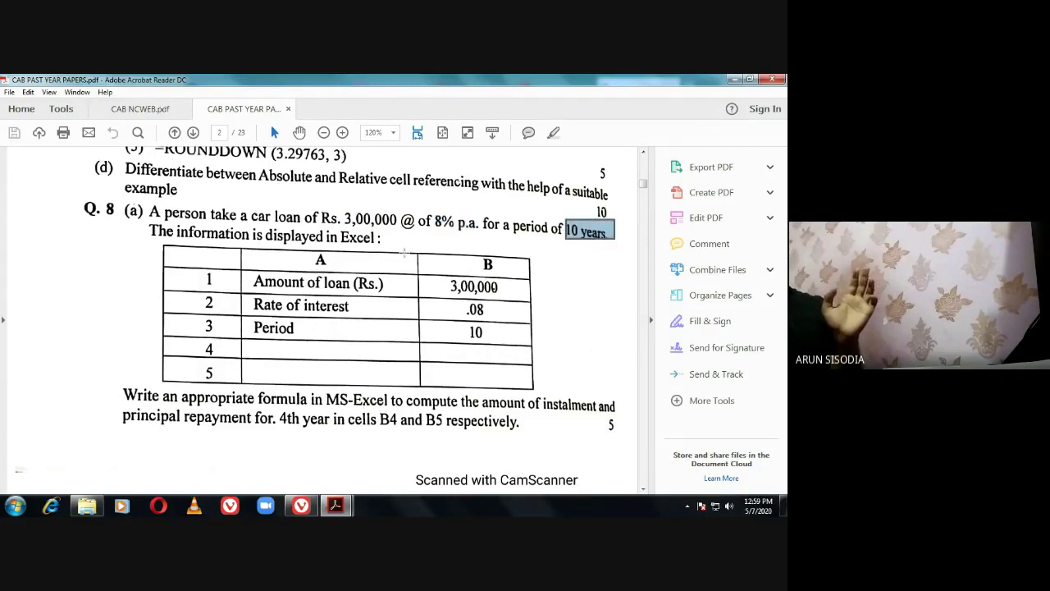
Point out "amount of instalment" and "principal repayment for. 4th year" by selecting them in the text below the loan table.
scroll(405, 253, down, 1)
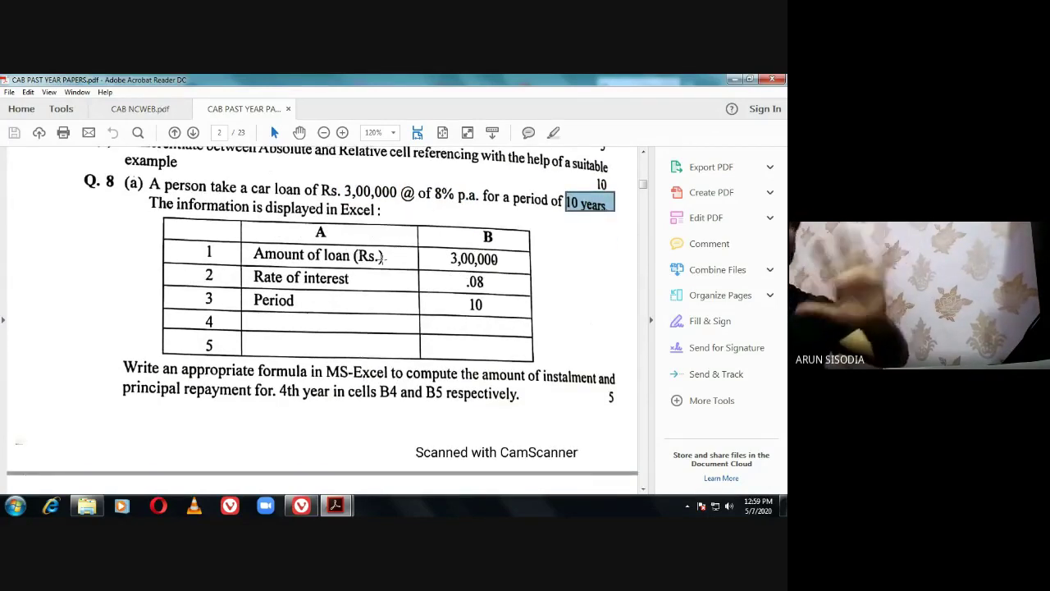
scroll(393, 240, down, 4)
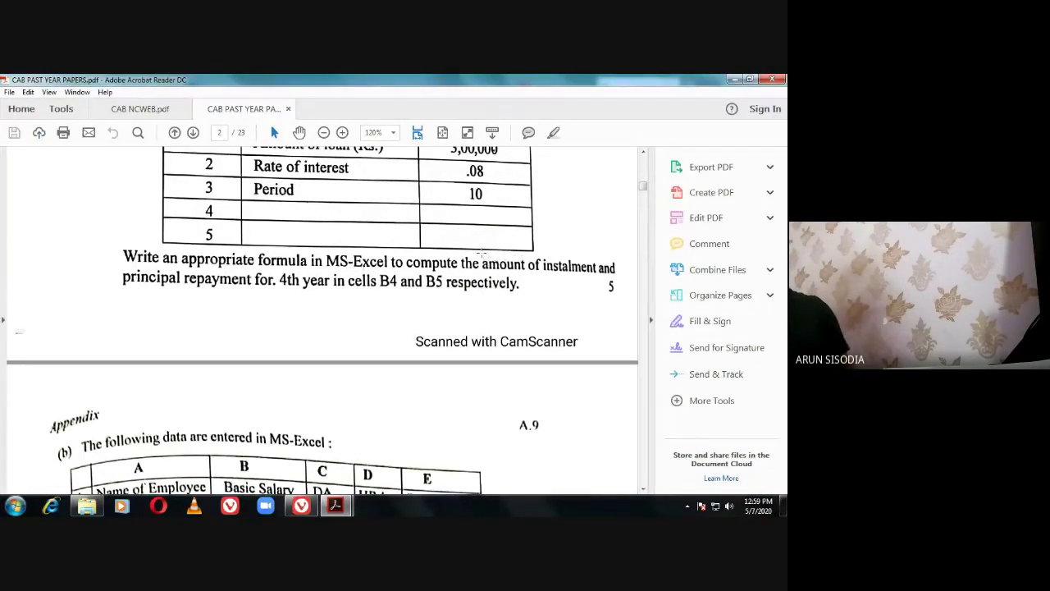
mouse_move(481, 253)
mouse_down()
mouse_move(486, 270)
mouse_move(602, 280)
mouse_up()
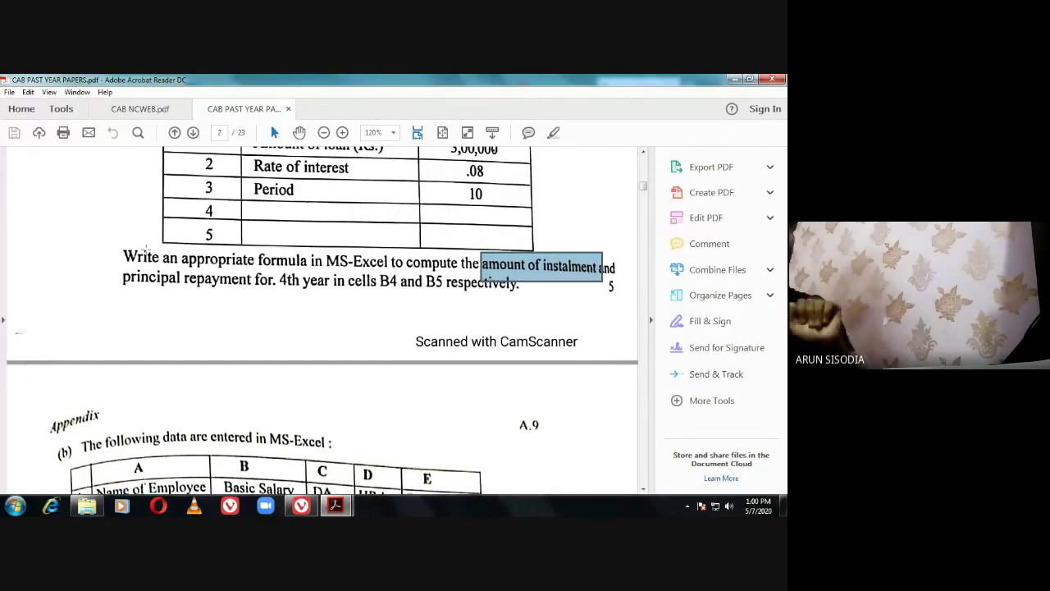
click(117, 270)
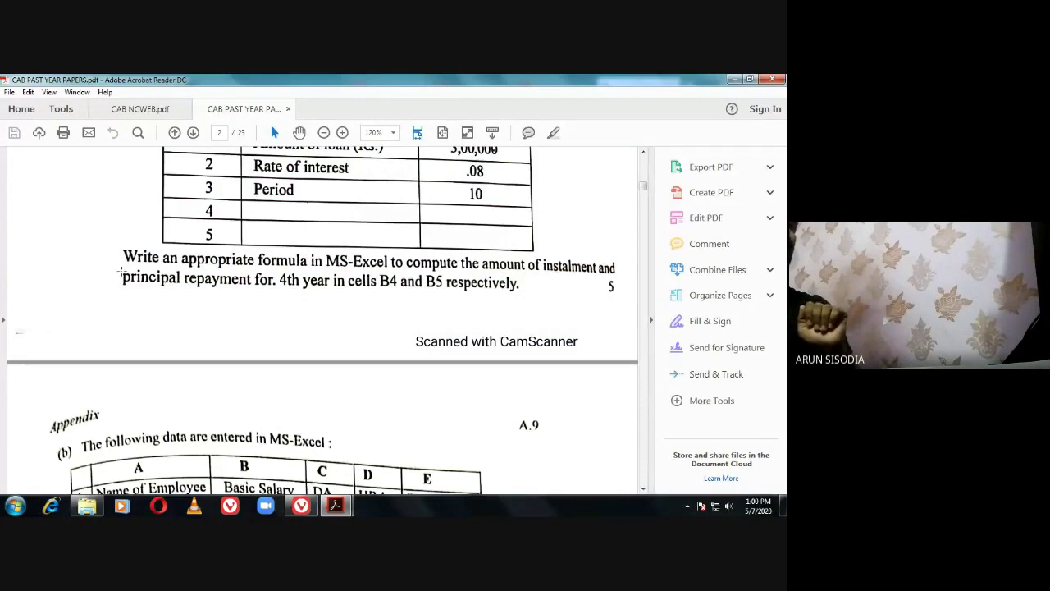
drag(120, 271, 330, 294)
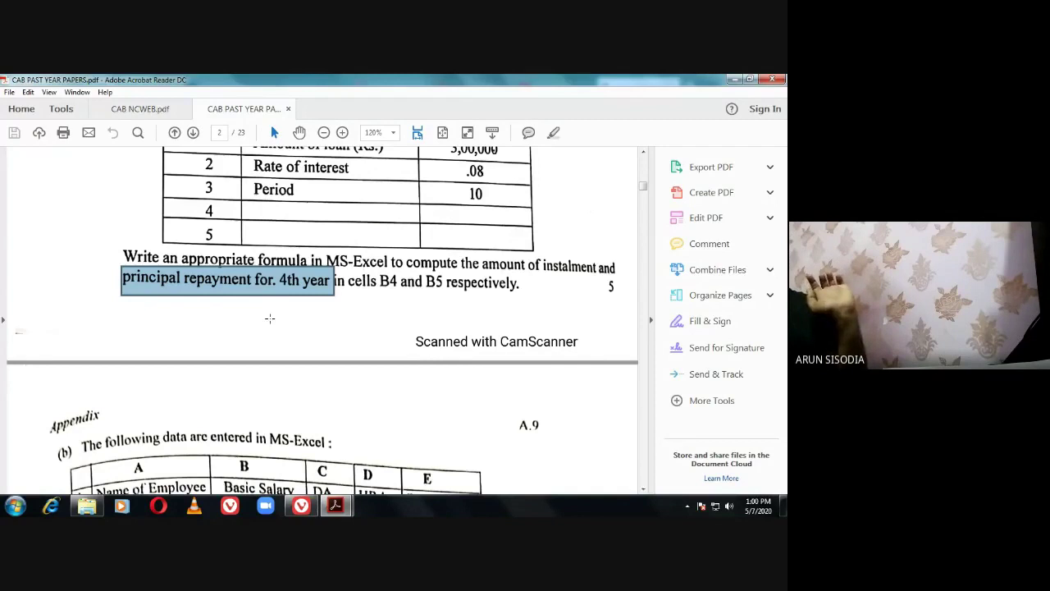
scroll(270, 321, down, 1)
scroll(283, 295, up, 1)
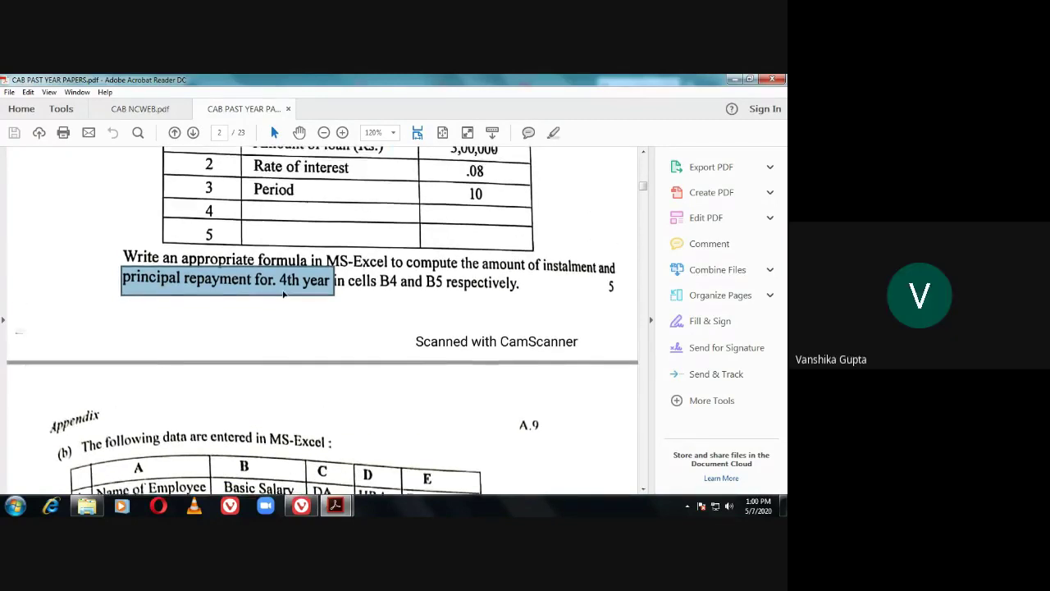
scroll(283, 296, up, 1)
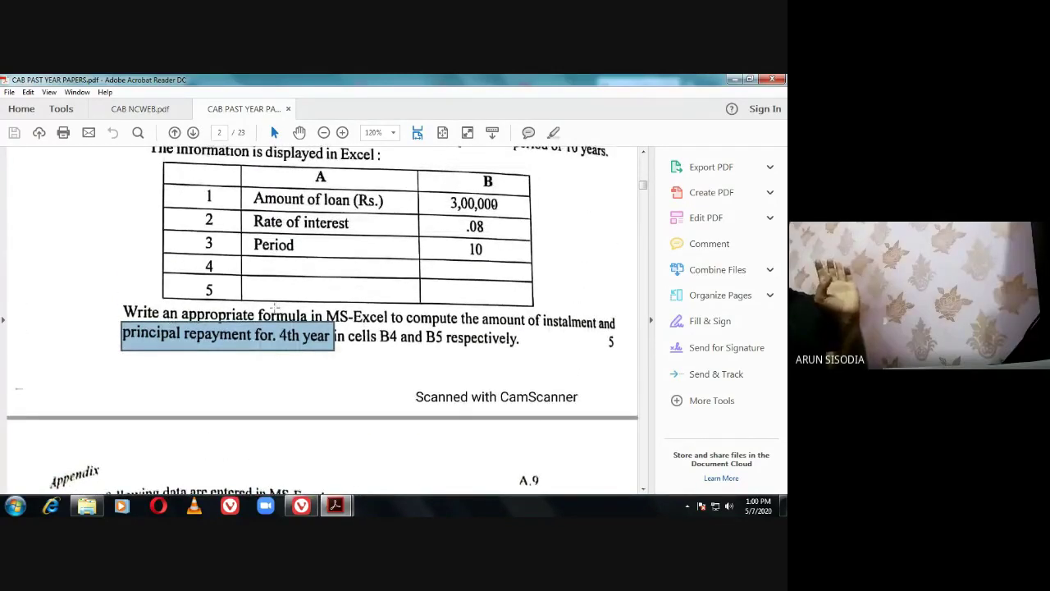
scroll(275, 306, up, 1)
scroll(274, 307, up, 1)
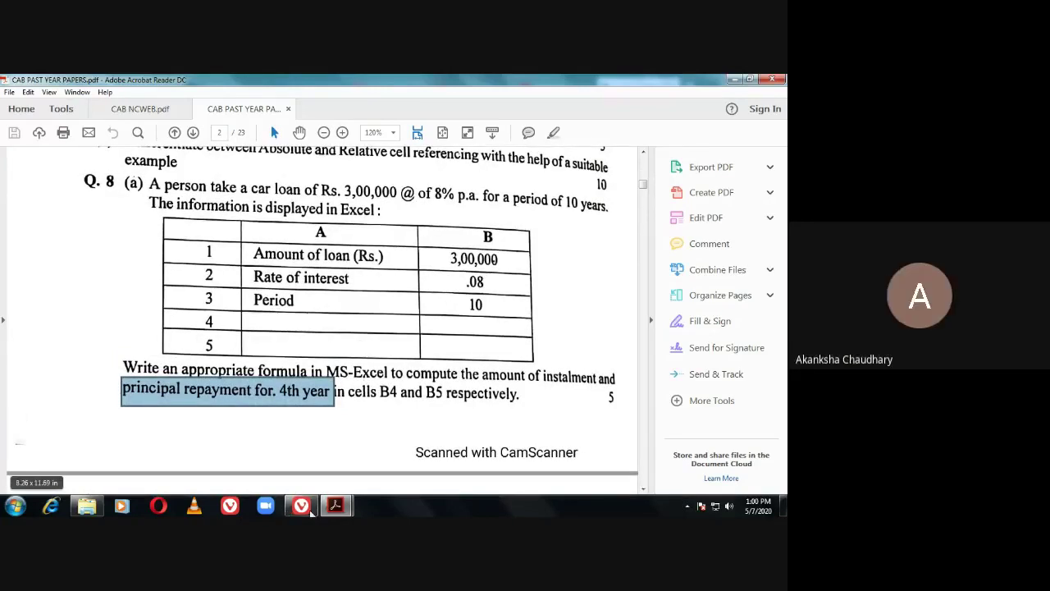
Switch back to the CAB NCWEB.pdf notes at the Loan & Lease Statement problem.
mouse_move(336, 508)
click(304, 457)
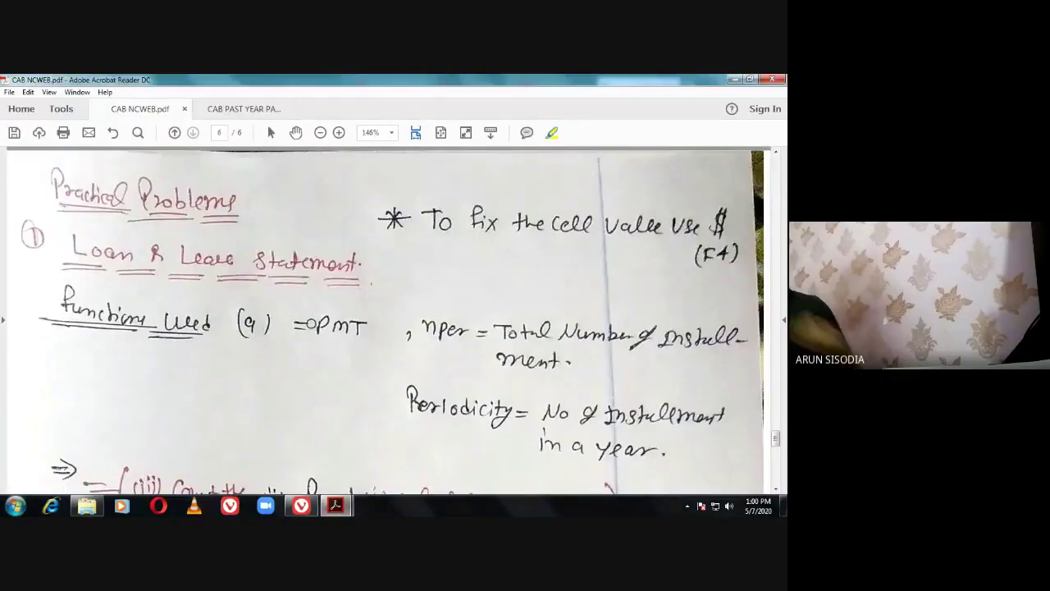
scroll(307, 323, down, 1)
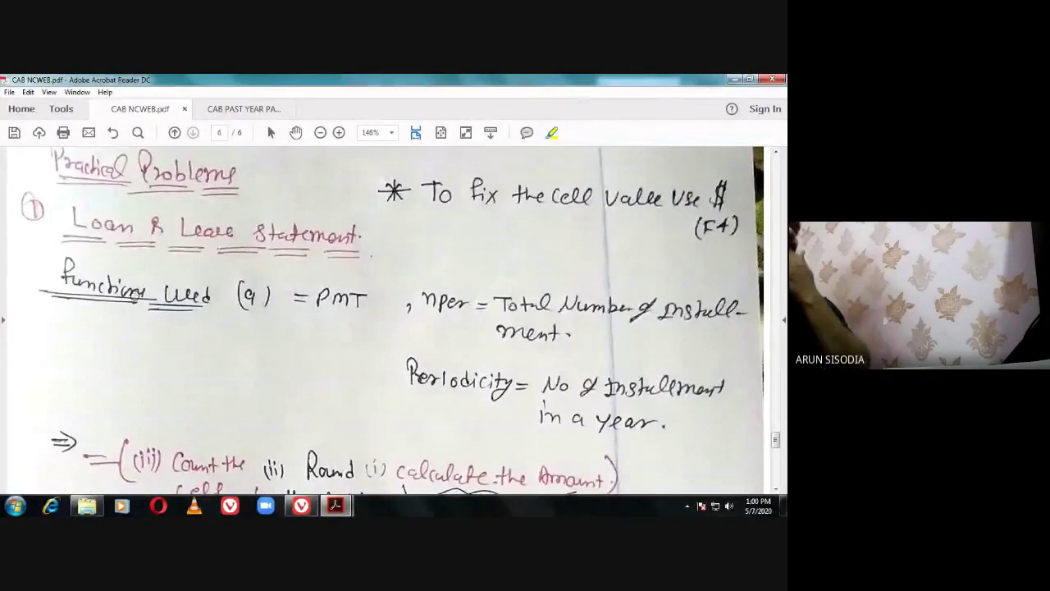
Highlight =PMT on the Functions Used line and undo that highlight.
drag(294, 302, 364, 302)
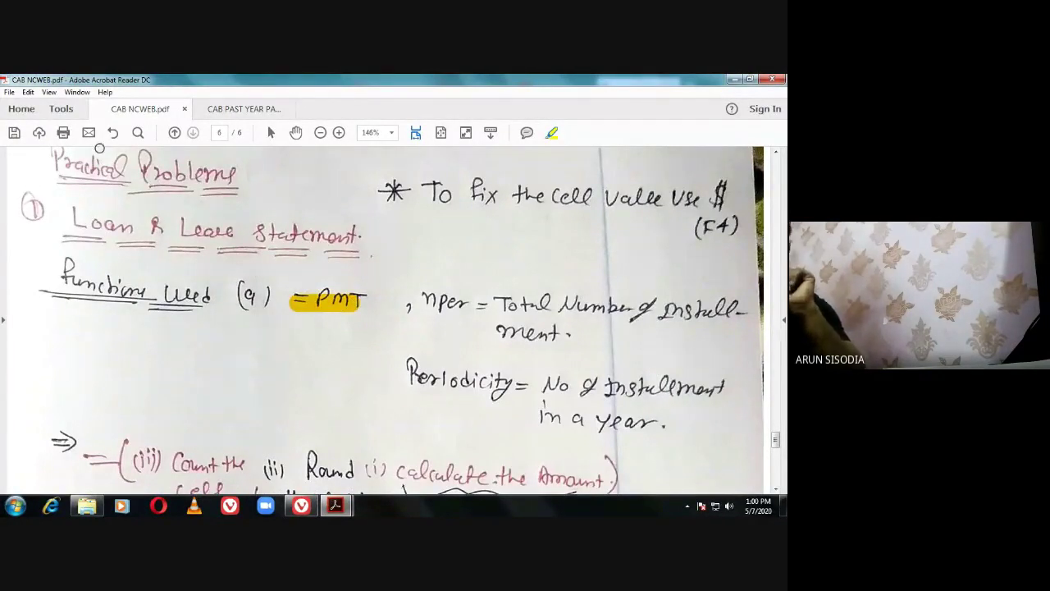
key(ctrl+z)
scroll(503, 235, down, 1)
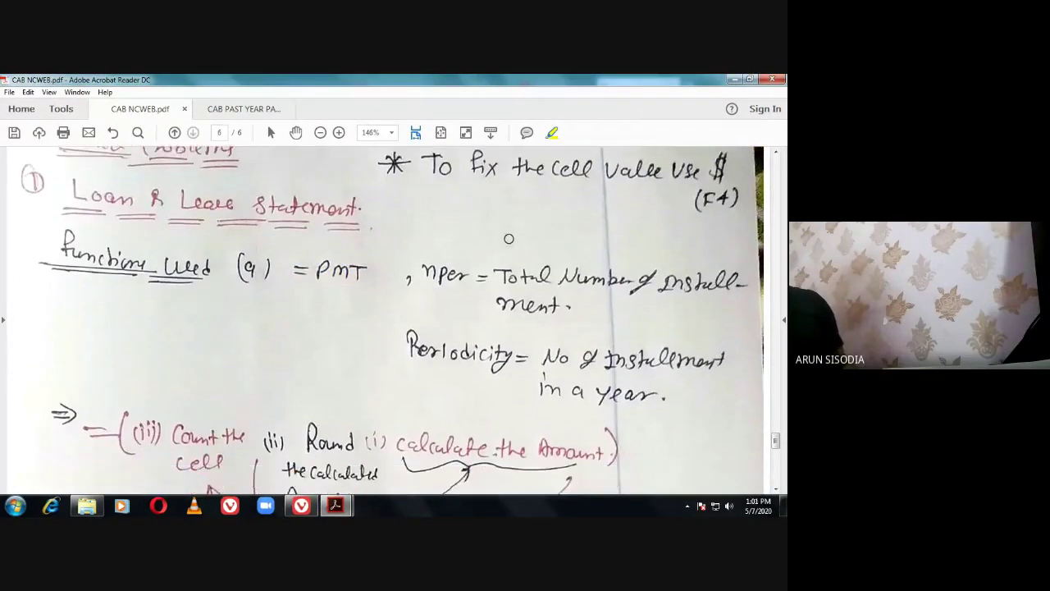
scroll(503, 234, up, 1)
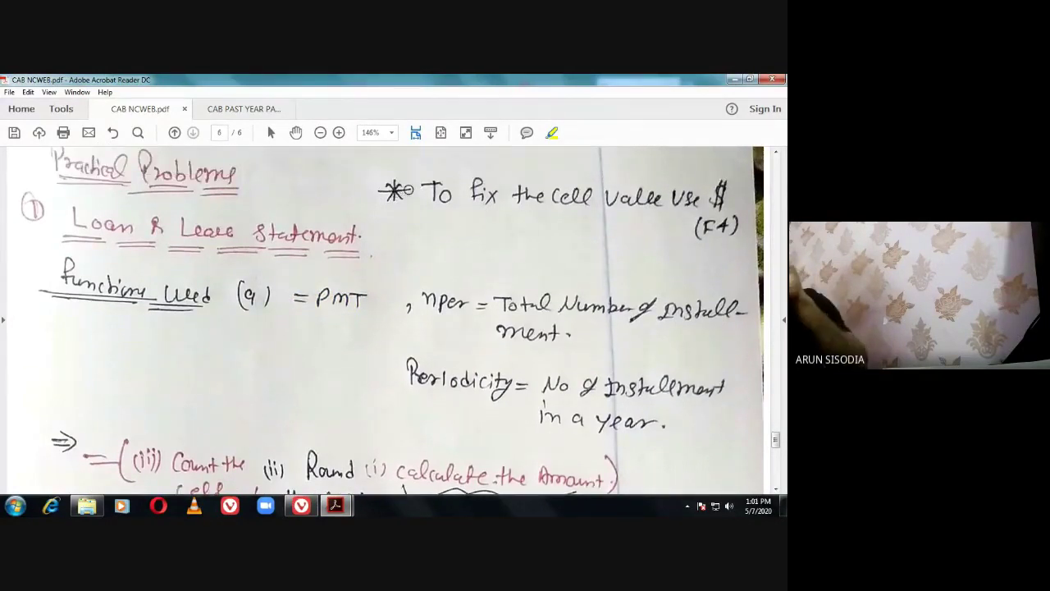
Highlight "To fix the cell" and the $ sign in the starred note beside the Loan & Lease Statement heading.
click(436, 190)
drag(437, 191, 592, 196)
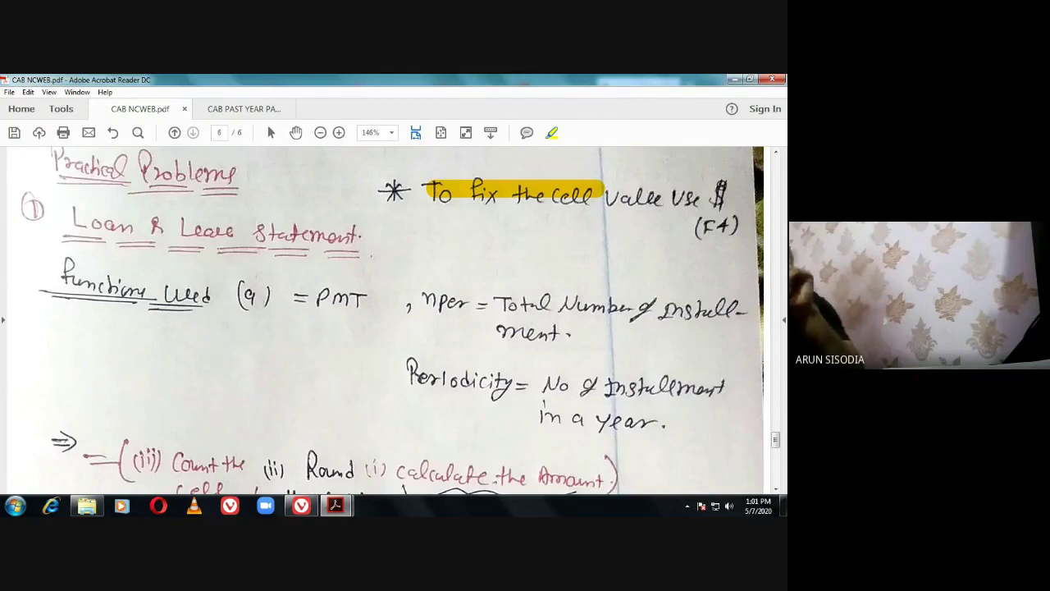
mouse_move(721, 179)
mouse_down()
mouse_move(730, 201)
mouse_move(714, 210)
mouse_move(711, 192)
mouse_up()
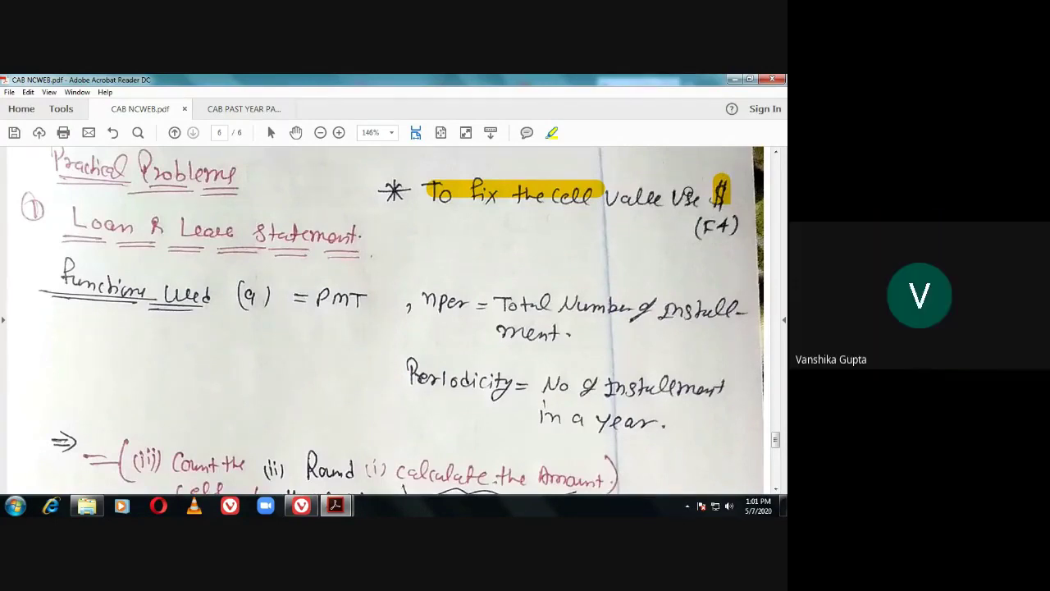
Highlight the terms "nper" and "Periodicity" in the definitions beside the PMT function.
scroll(531, 299, down, 1)
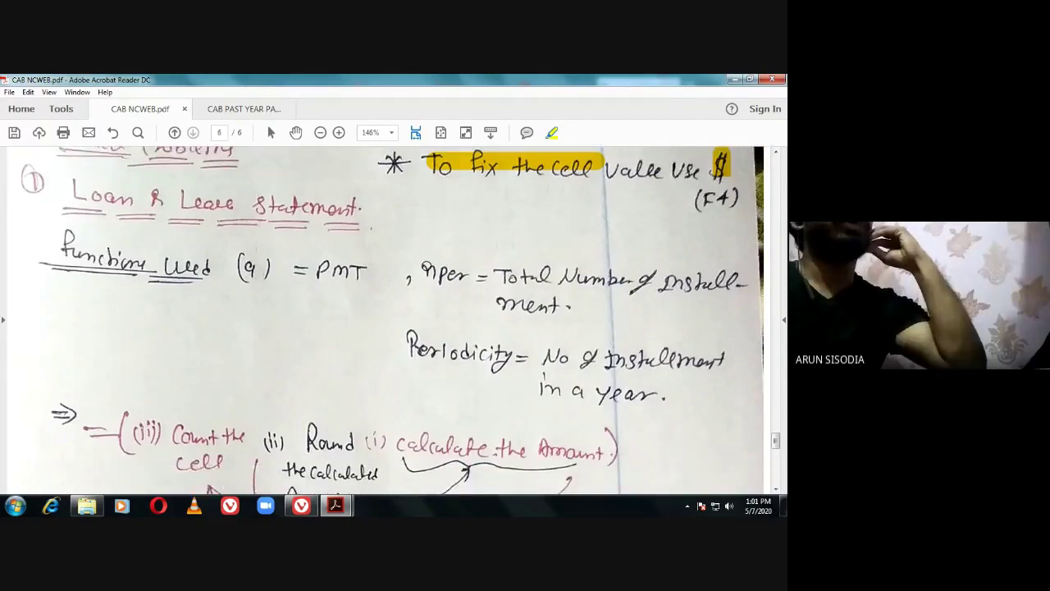
drag(419, 275, 469, 275)
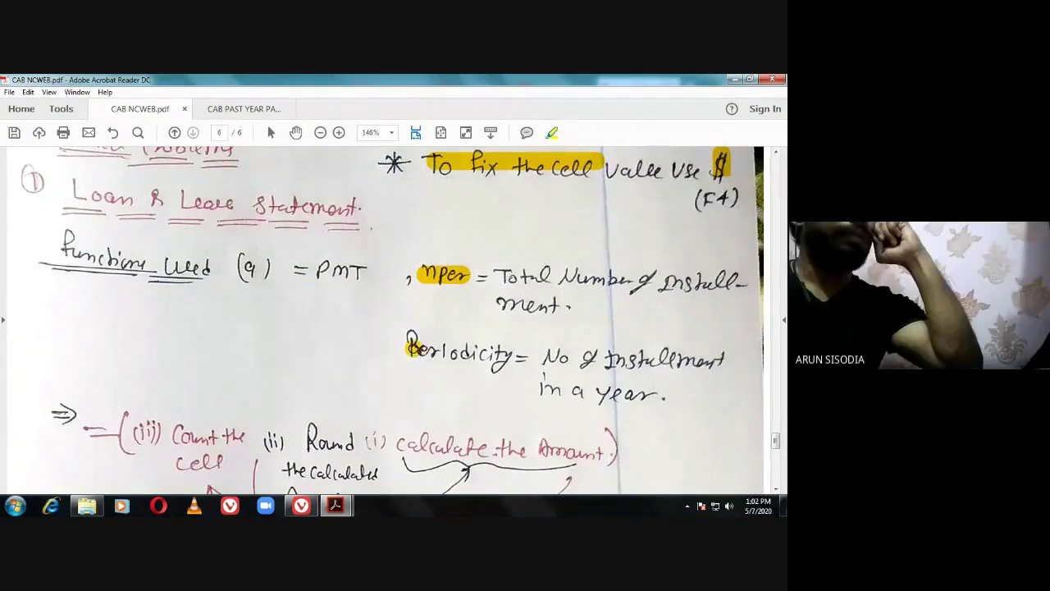
drag(409, 349, 499, 358)
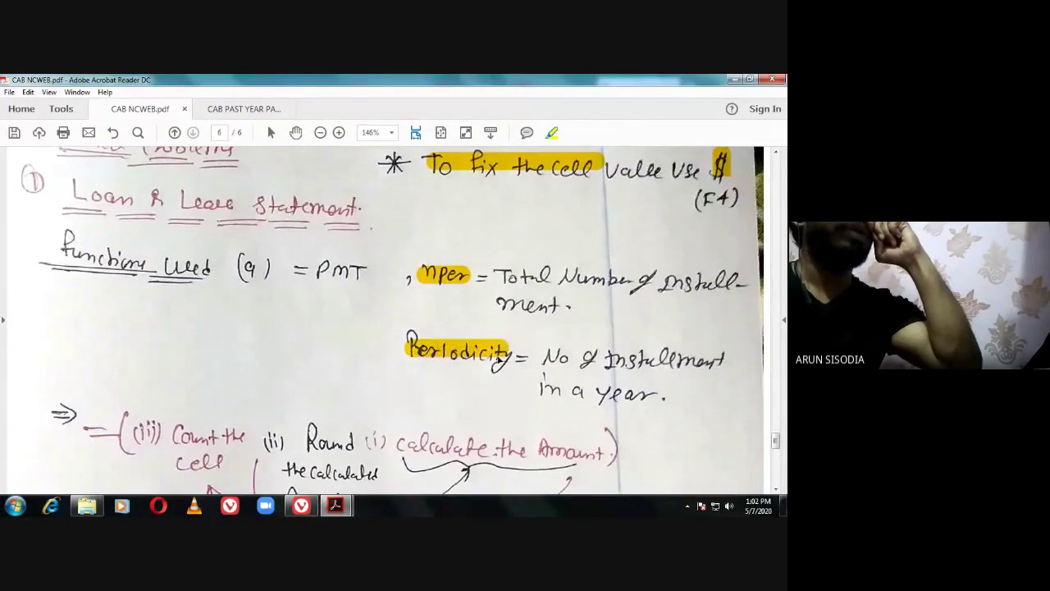
scroll(503, 369, down, 1)
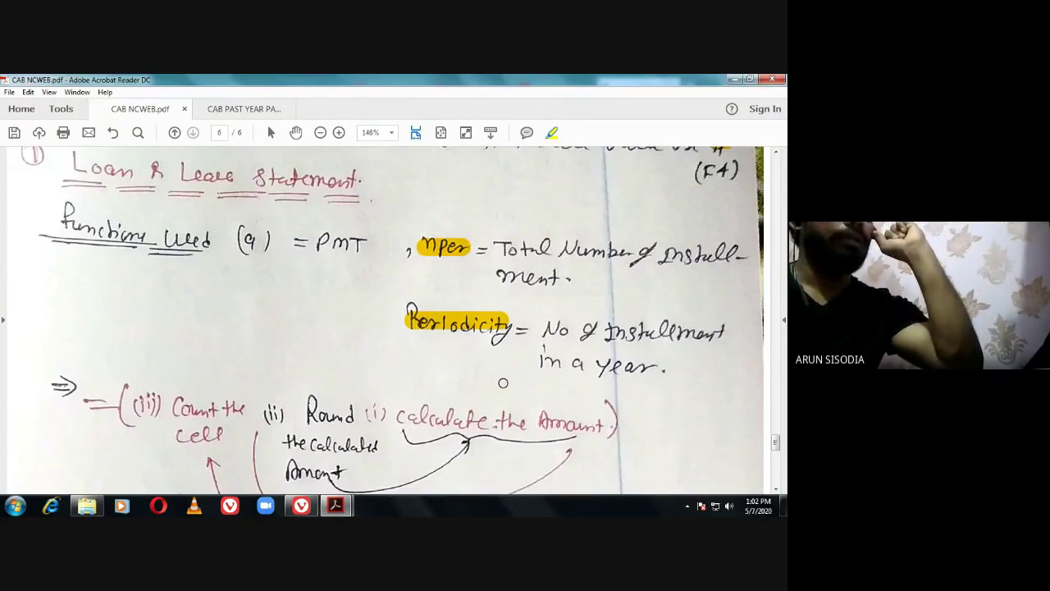
scroll(503, 382, up, 2)
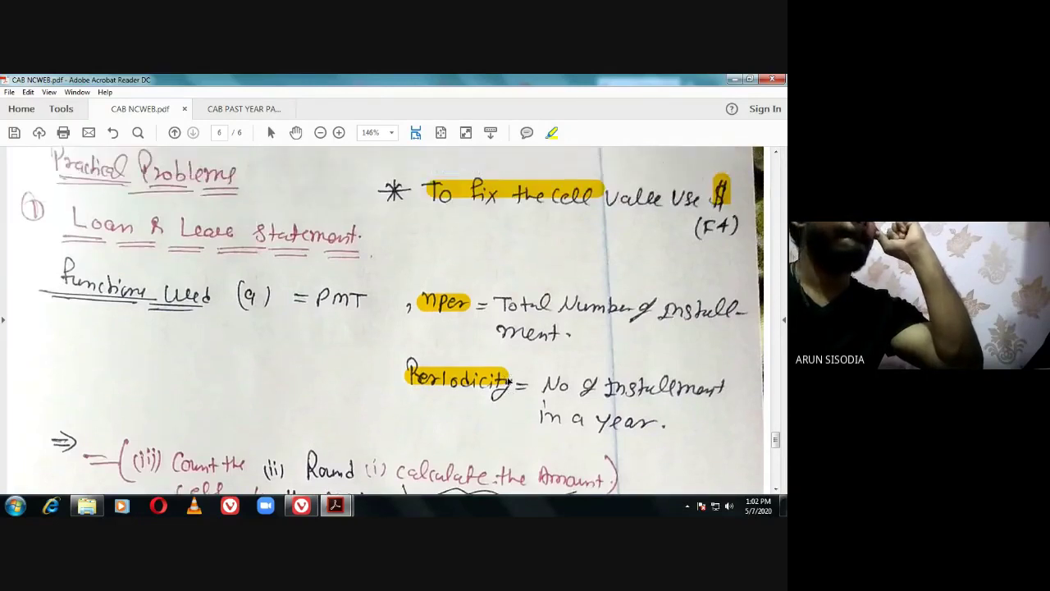
Undo the highlights on the cell-fixing note, nper and Periodicity, and examine the Count, Round and Calculate formula notes below.
click(114, 133)
click(113, 133)
click(114, 133)
click(113, 133)
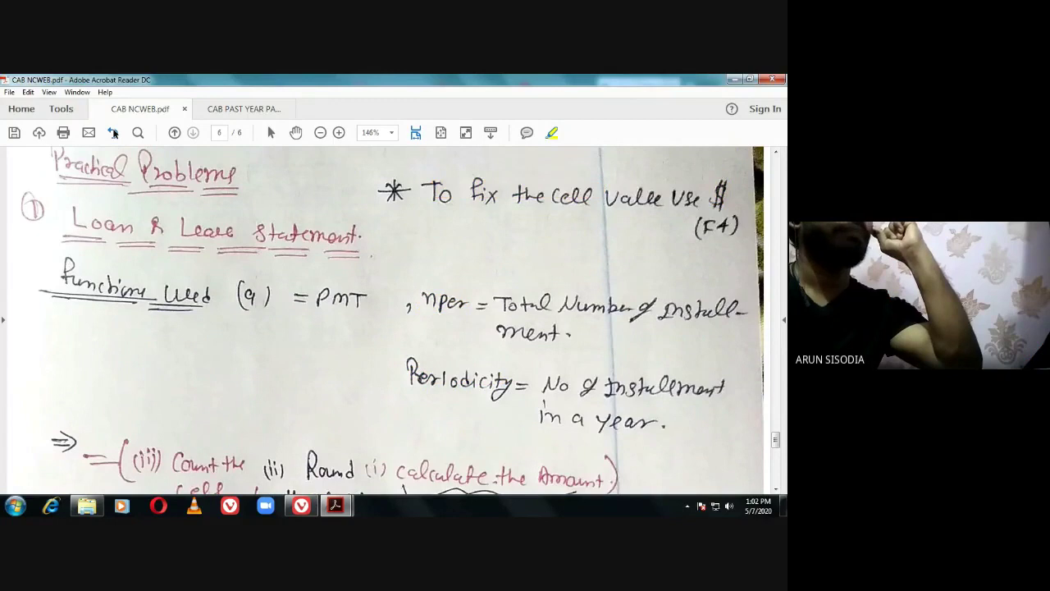
scroll(325, 283, down, 1)
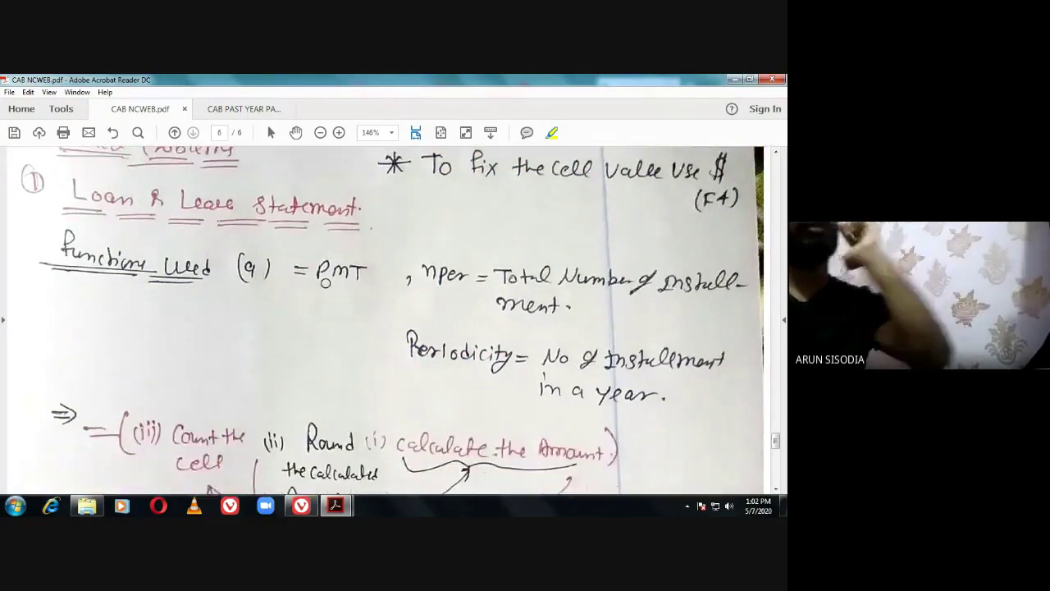
scroll(326, 283, down, 1)
scroll(325, 282, down, 1)
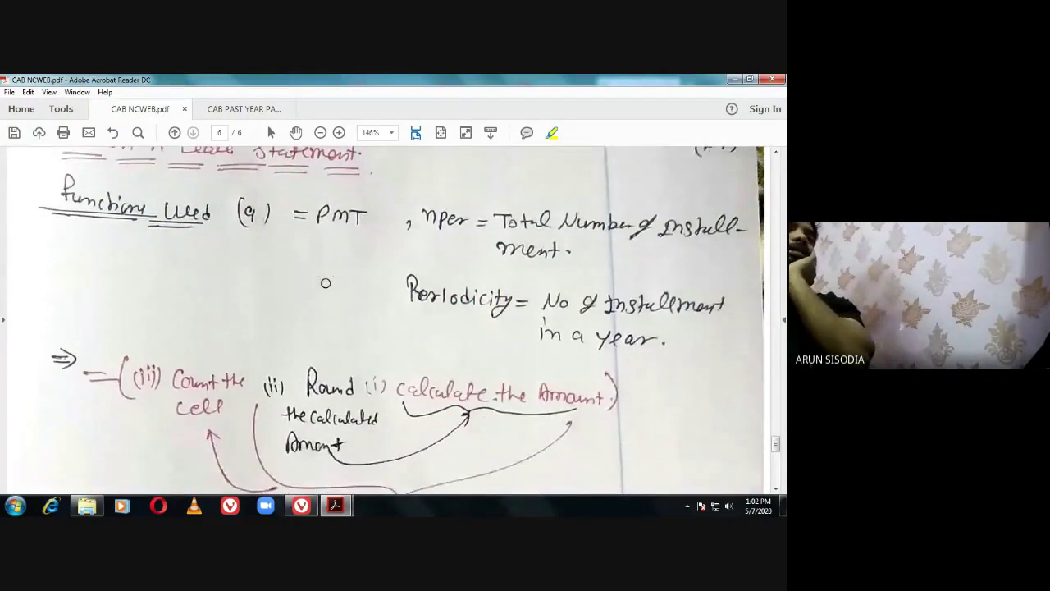
scroll(326, 282, down, 1)
scroll(358, 465, down, 1)
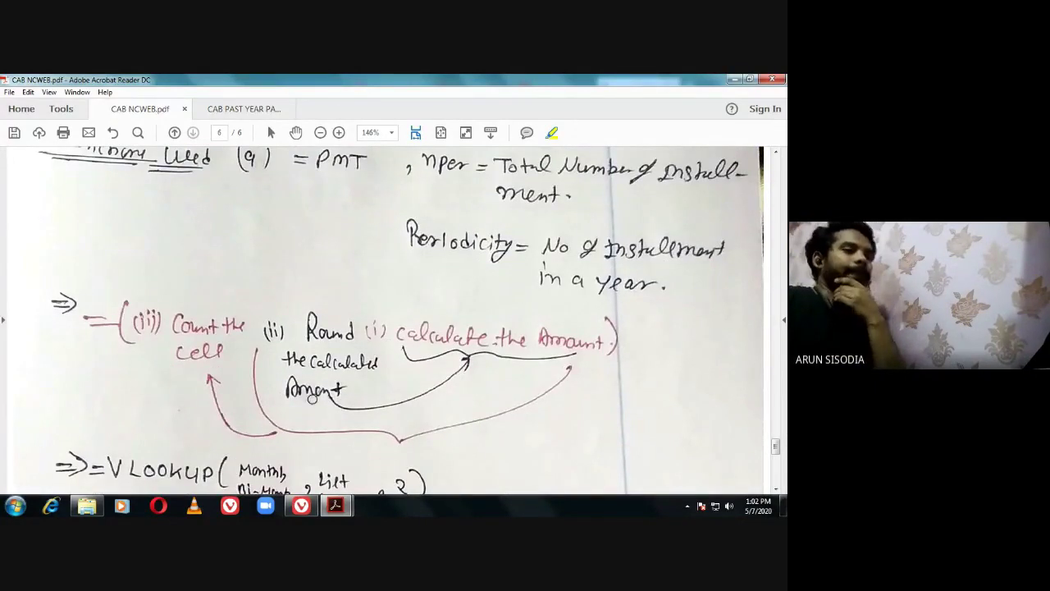
Open the FUNCTIONS FOR CLASS workbook from the CAB folder and a new blank workbook, maximizing both and leaving FUNCTIONS FOR CLASS in front.
click(87, 507)
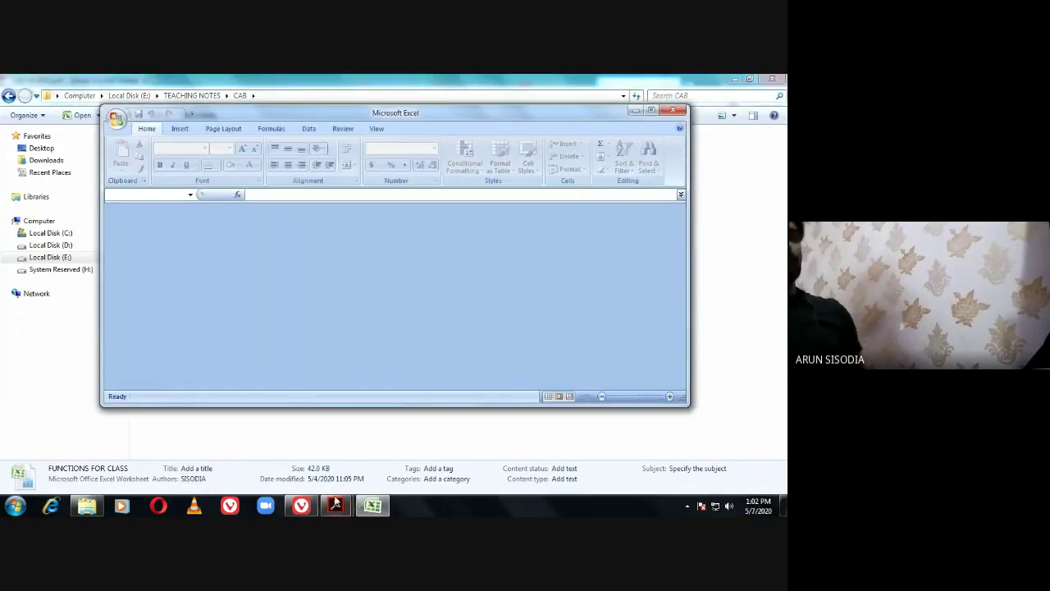
mouse_move(368, 508)
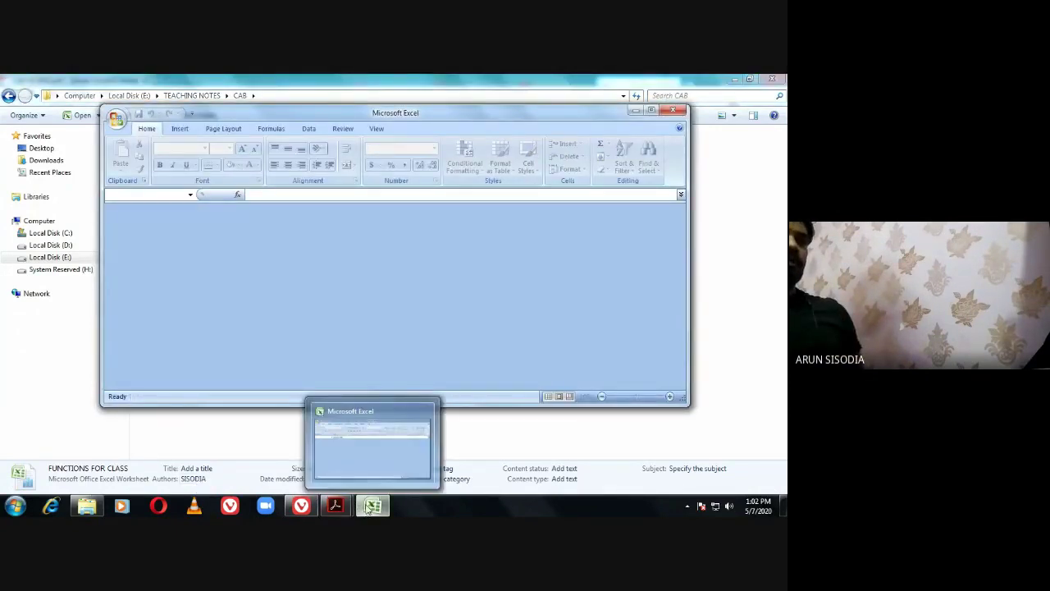
right_click(369, 509)
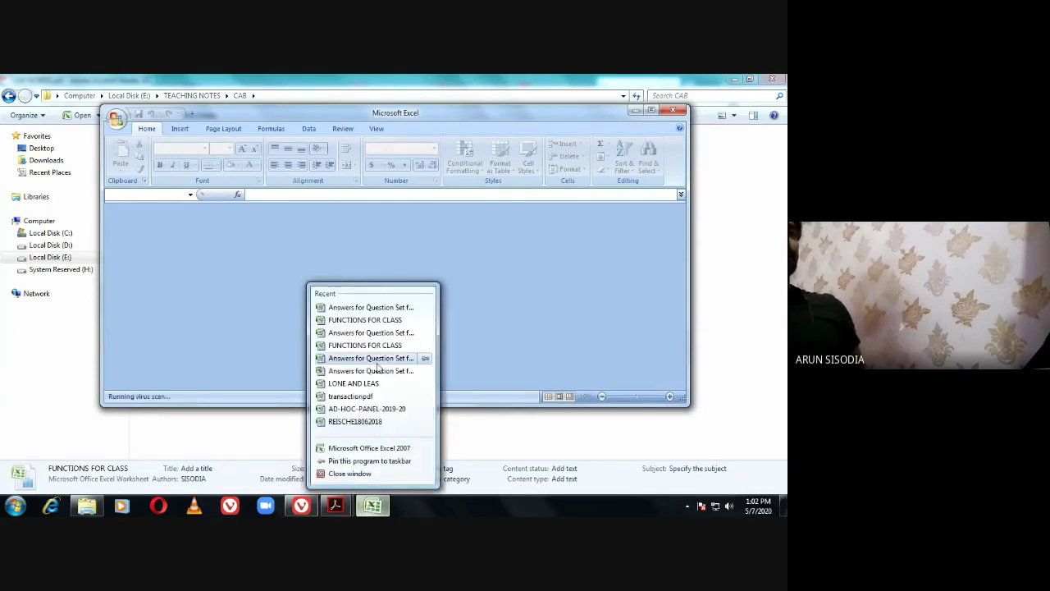
click(332, 447)
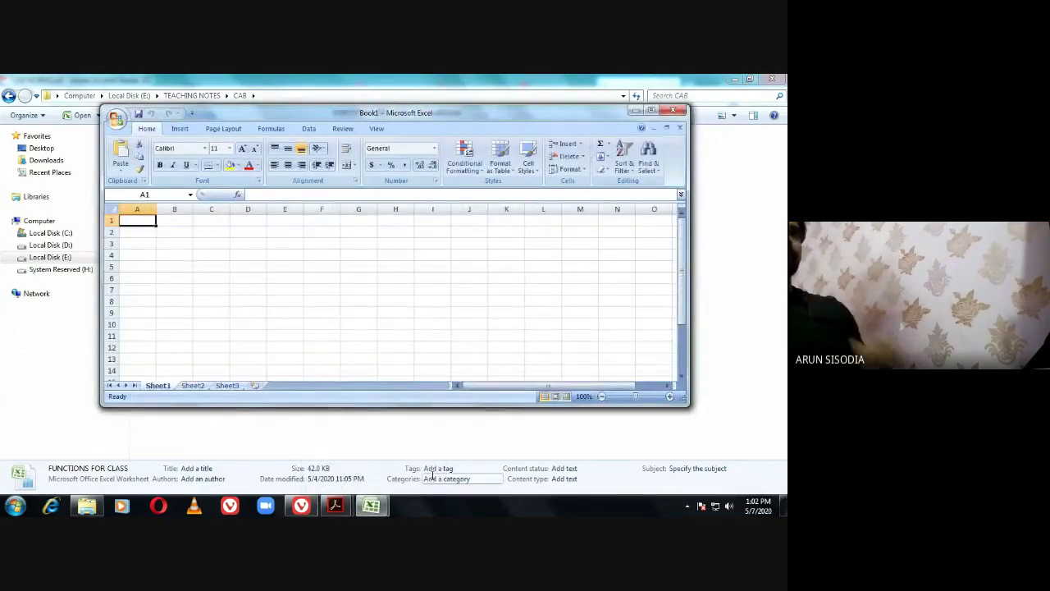
click(651, 110)
click(735, 80)
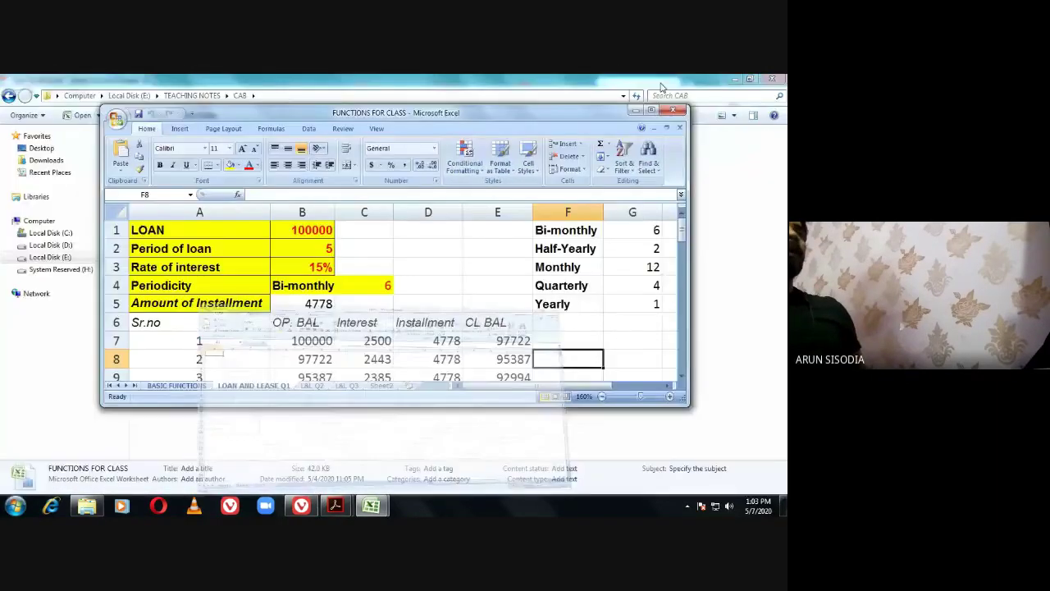
click(657, 112)
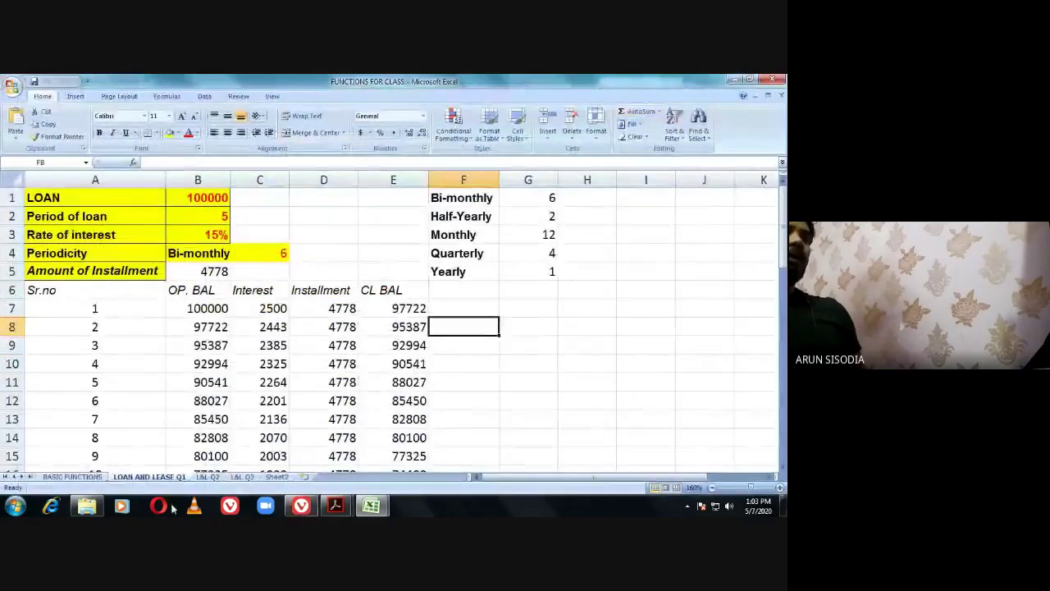
Copy the loan labels in A1:A5 of the LOAN AND LEASE Q1 sheet to cell A1 of the blank workbook Book1.
click(82, 477)
click(135, 477)
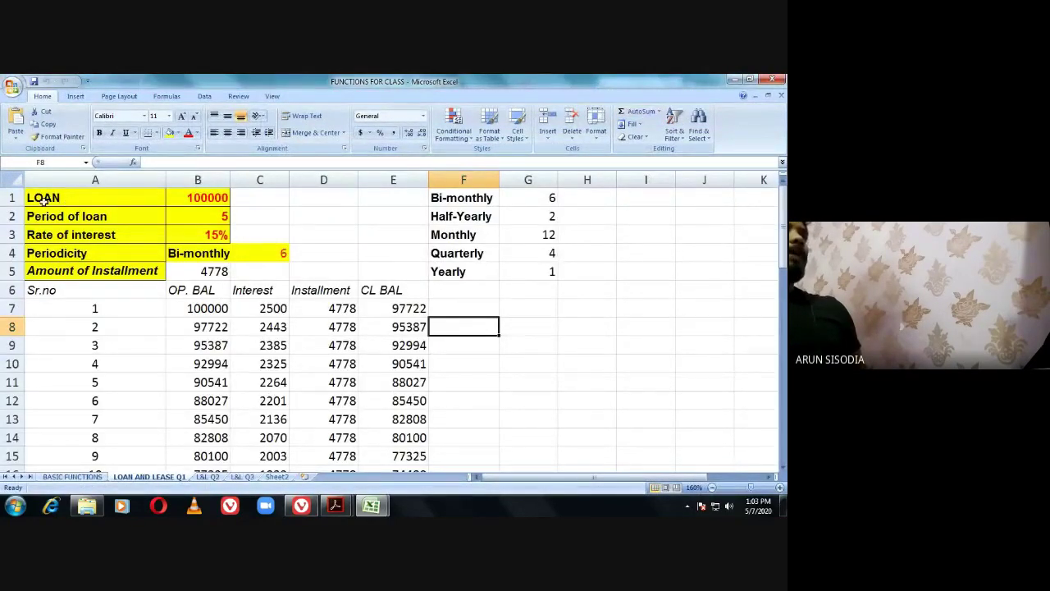
drag(43, 198, 49, 269)
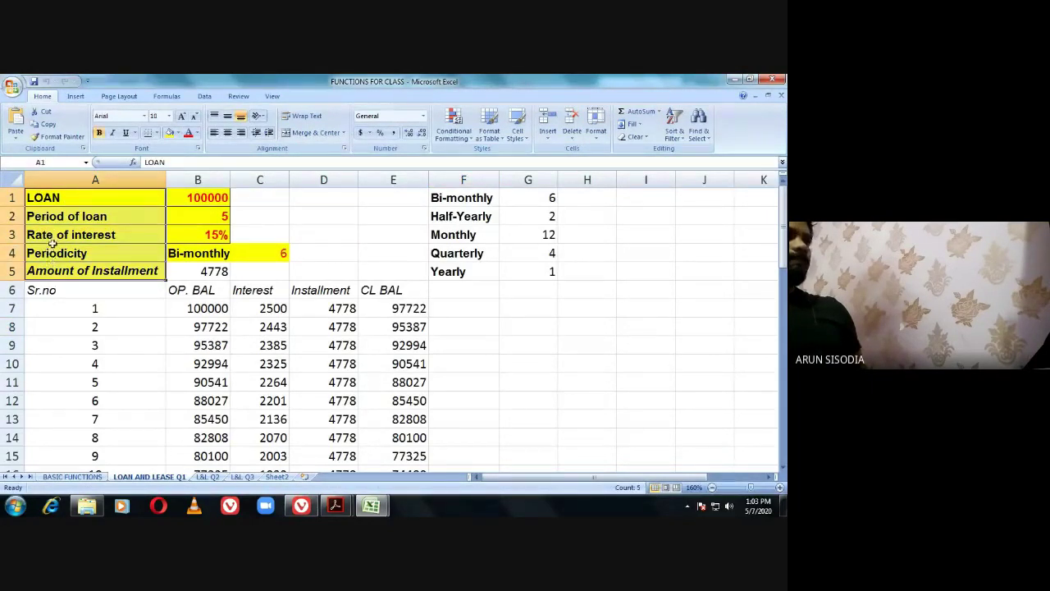
key(ctrl+c)
mouse_move(371, 505)
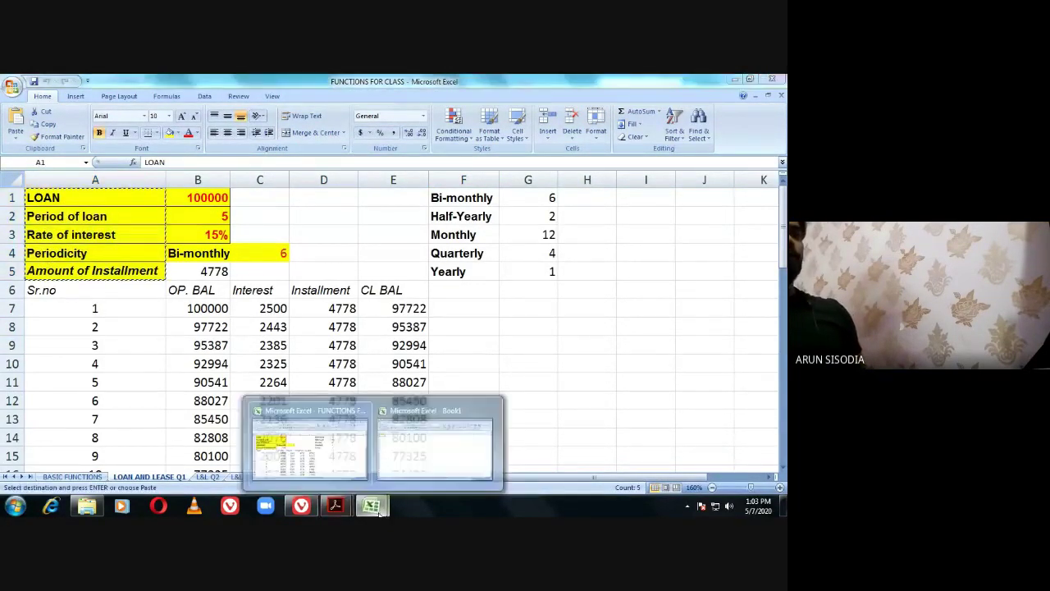
click(408, 471)
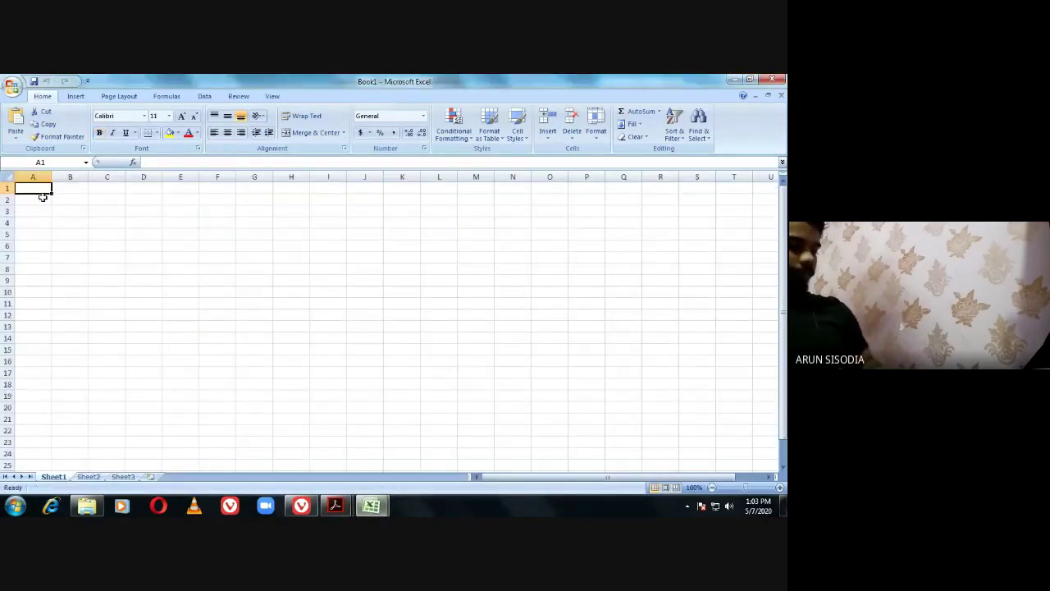
key(ctrl+v)
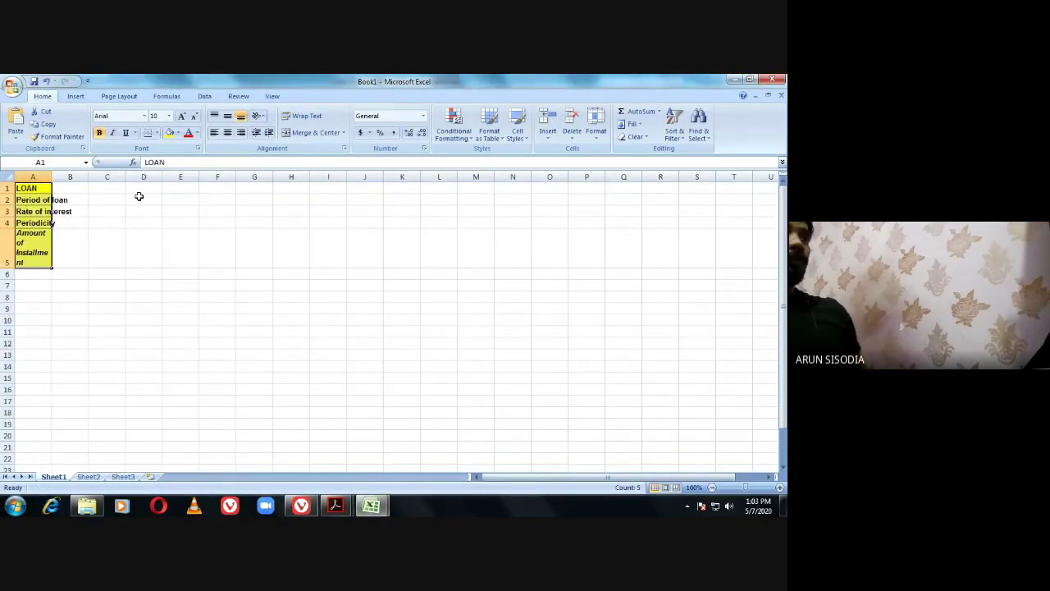
Widen column A until Amount of Installment fits on one line and reduce the height of row 5.
drag(51, 176, 74, 175)
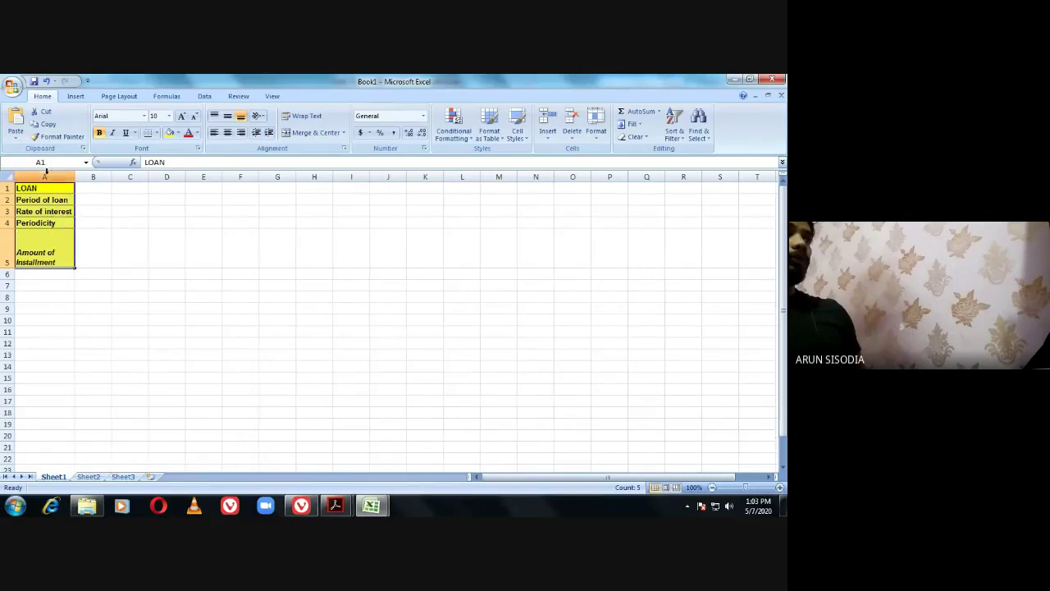
click(753, 488)
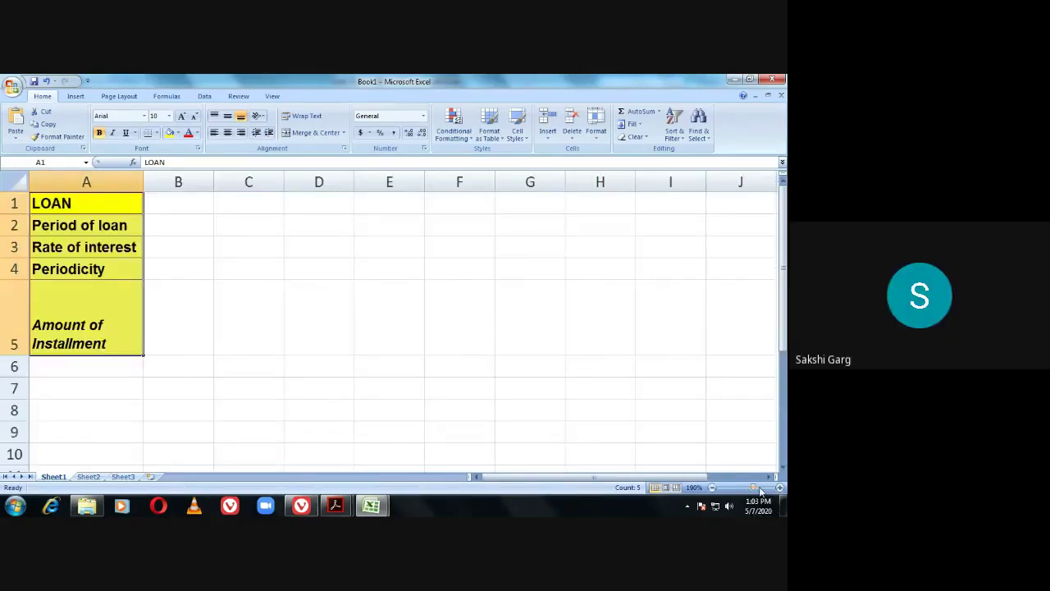
drag(139, 179, 188, 179)
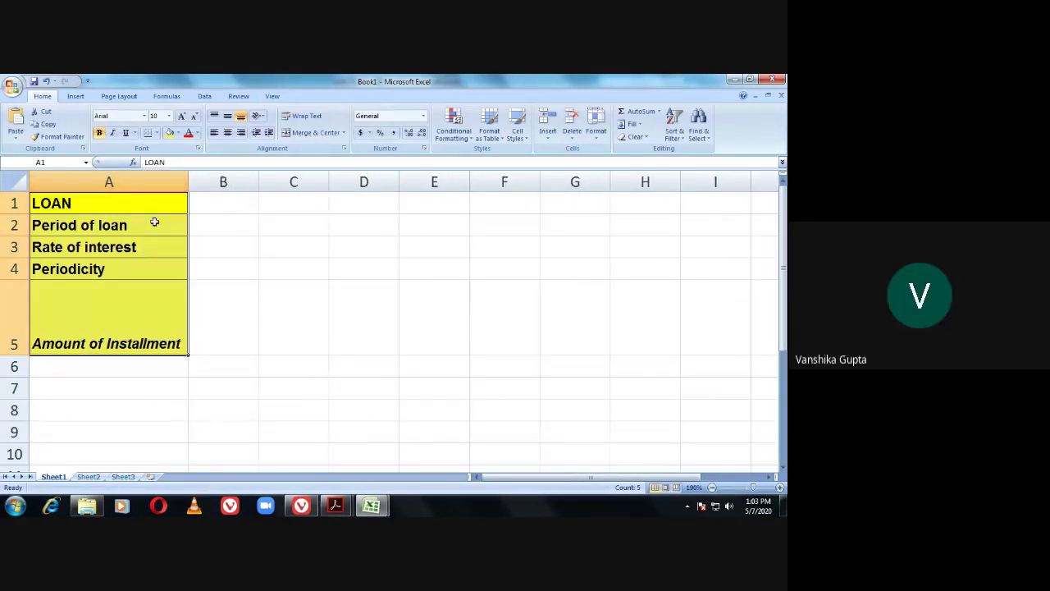
double_click(3, 356)
Copy the loan amount, period and interest rate in B1:B3 of FUNCTIONS FOR CLASS to cell B1 of Book1.
click(371, 505)
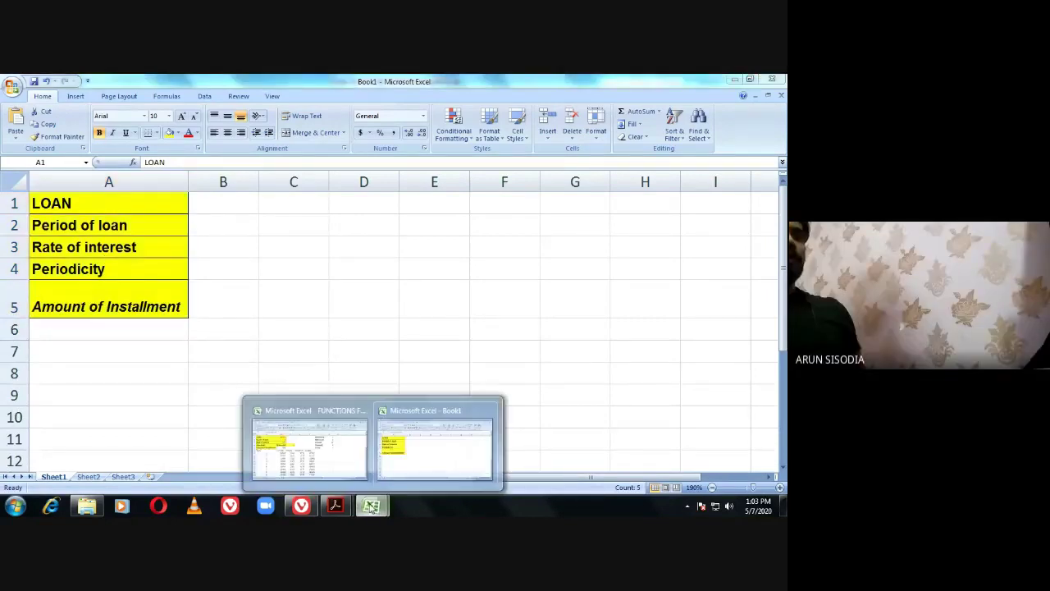
click(333, 438)
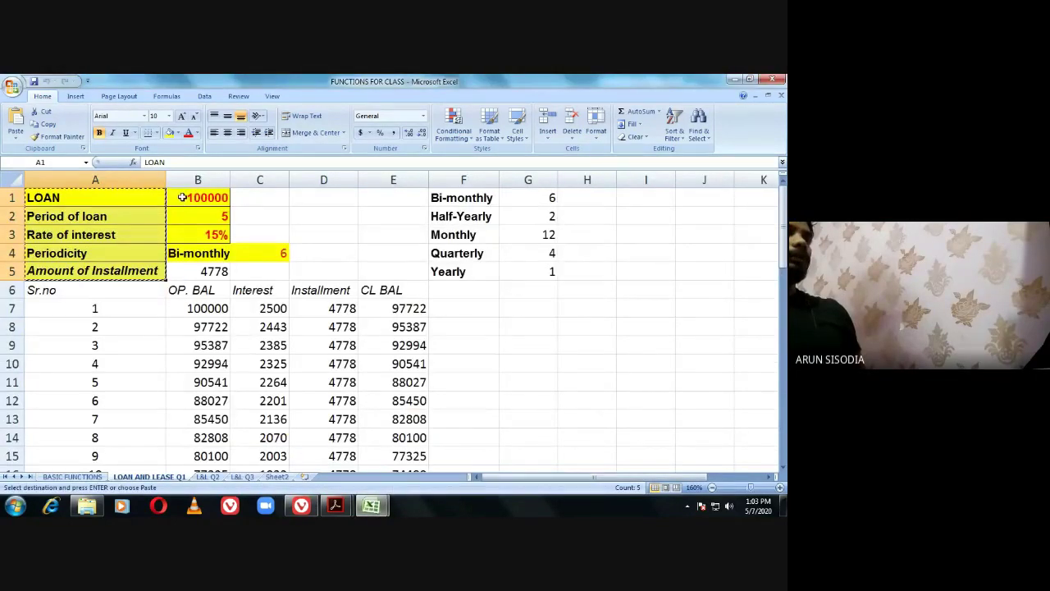
click(252, 198)
key(Escape)
drag(205, 197, 219, 228)
key(ctrl+c)
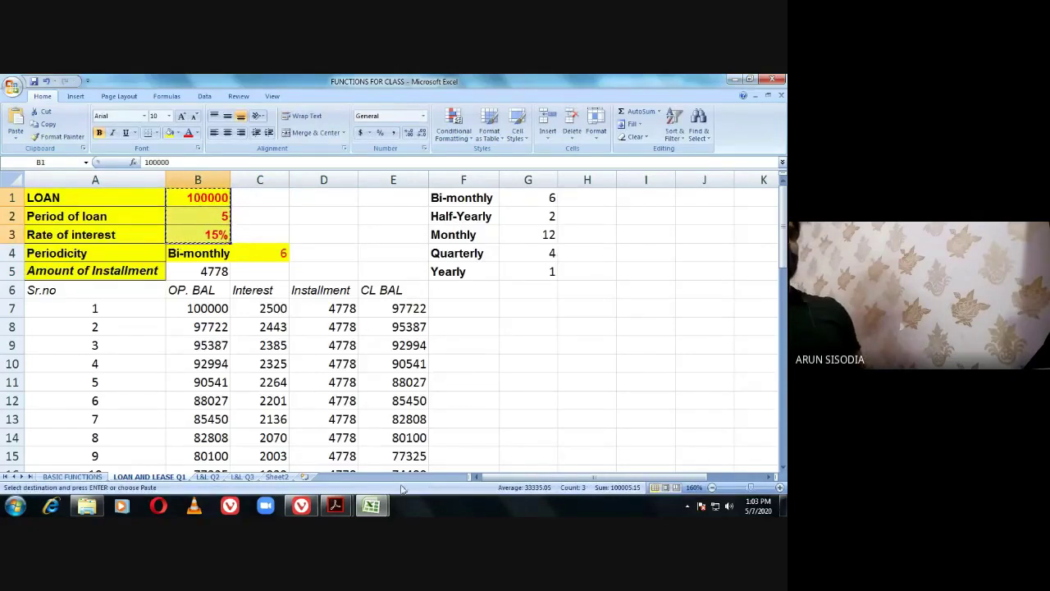
click(374, 501)
click(433, 447)
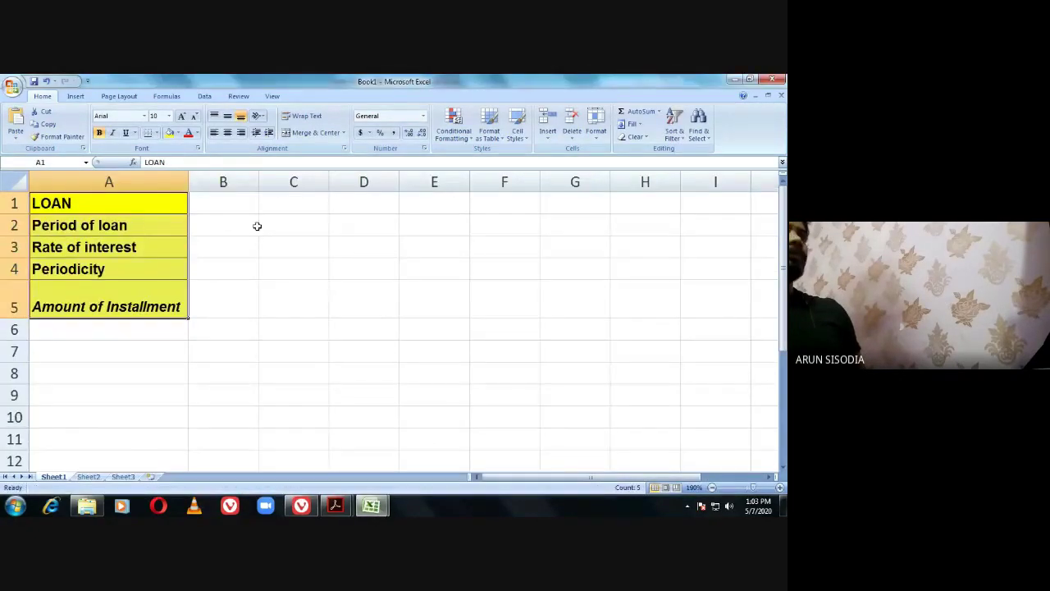
click(225, 202)
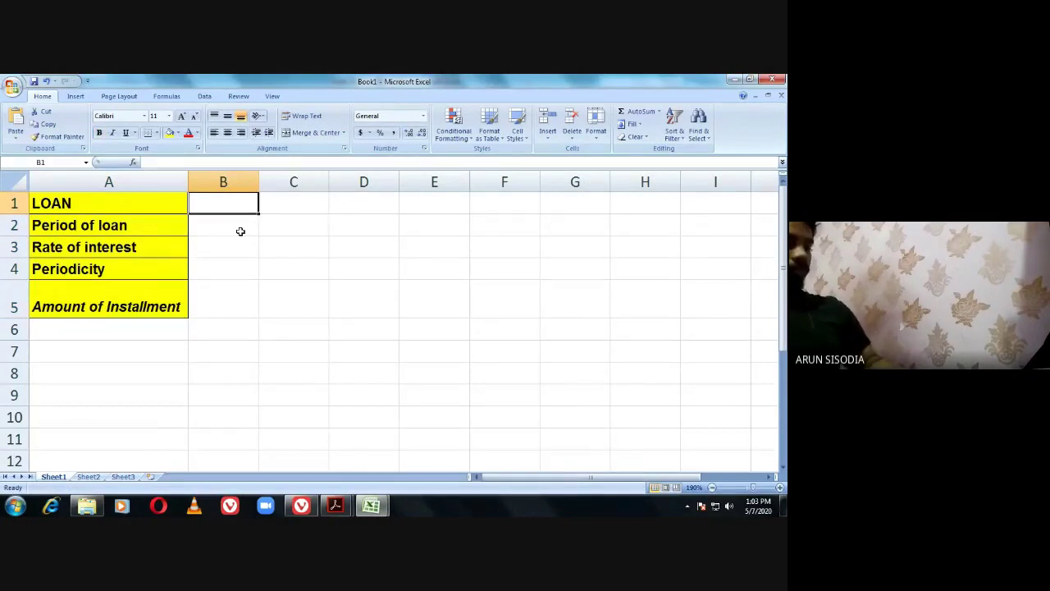
key(ctrl+v)
click(357, 287)
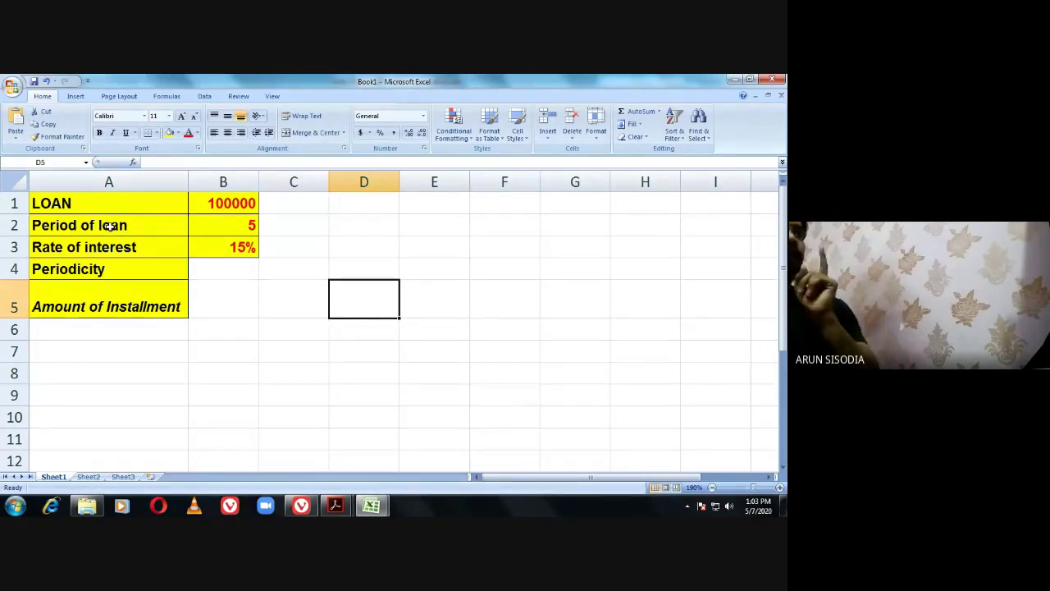
Point out the loan period and interest rate cells, and enter p.a in C3 beside the rate of interest.
click(225, 232)
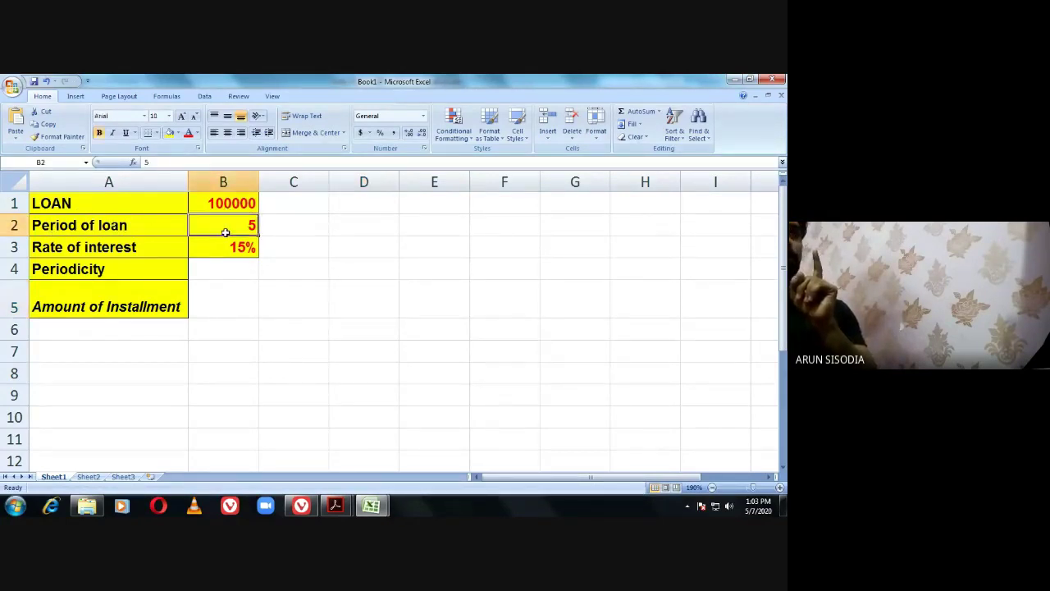
click(75, 253)
click(218, 251)
click(291, 255)
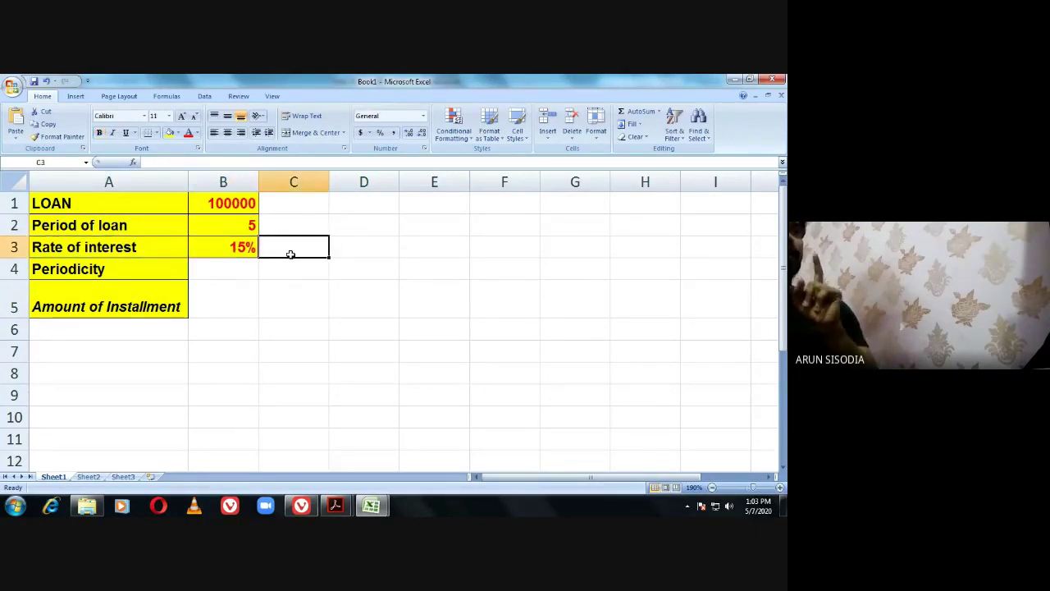
text(=)
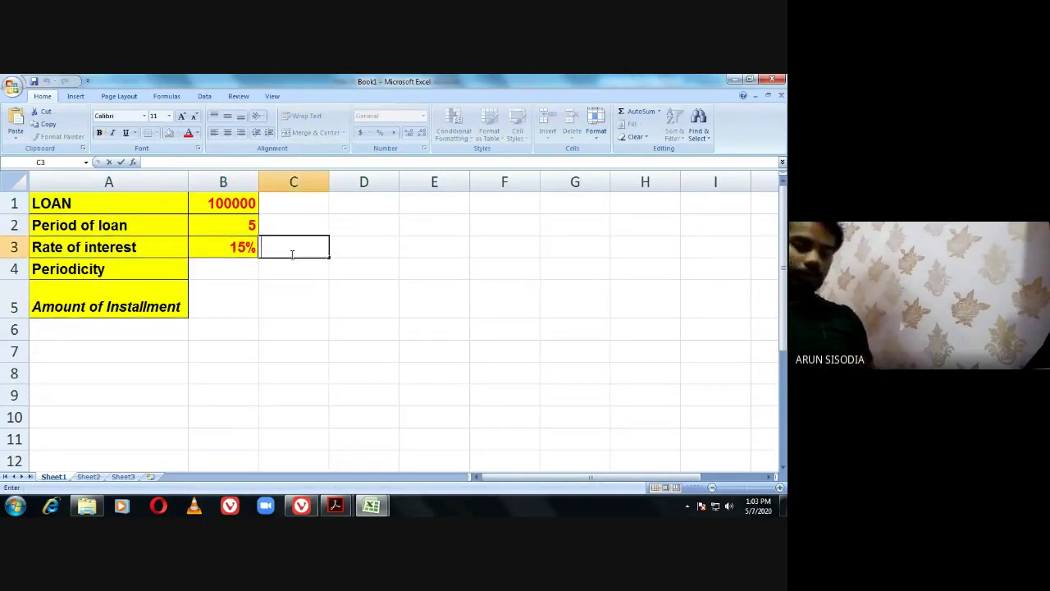
text(p)
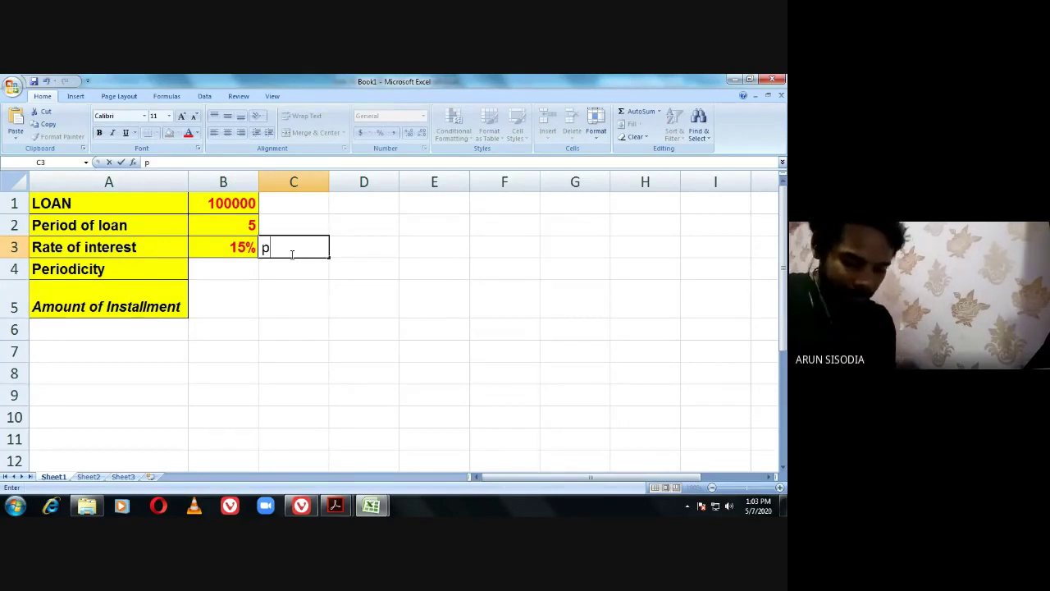
text(.a)
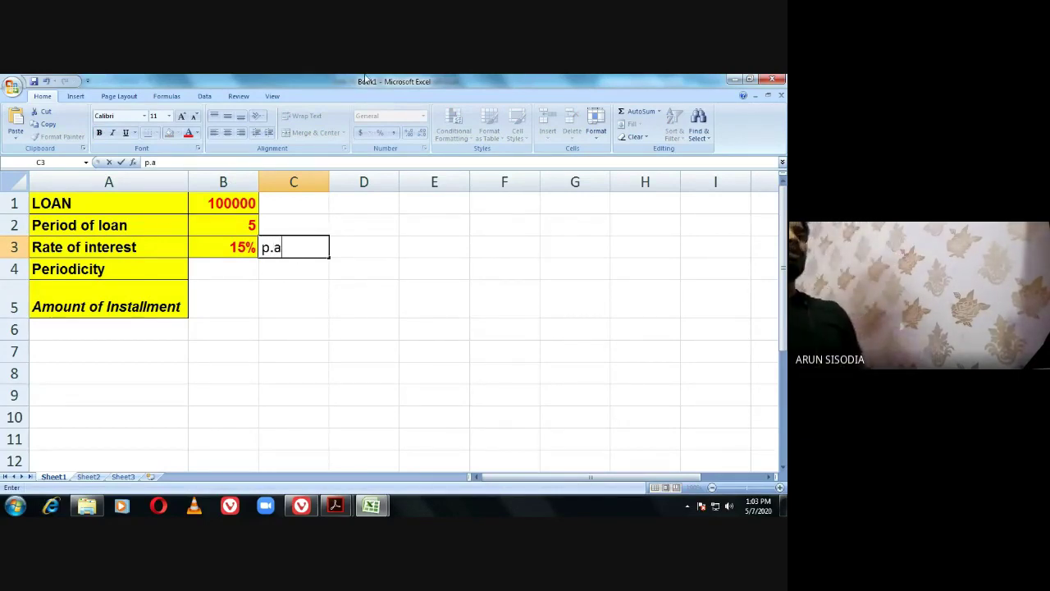
key(Return)
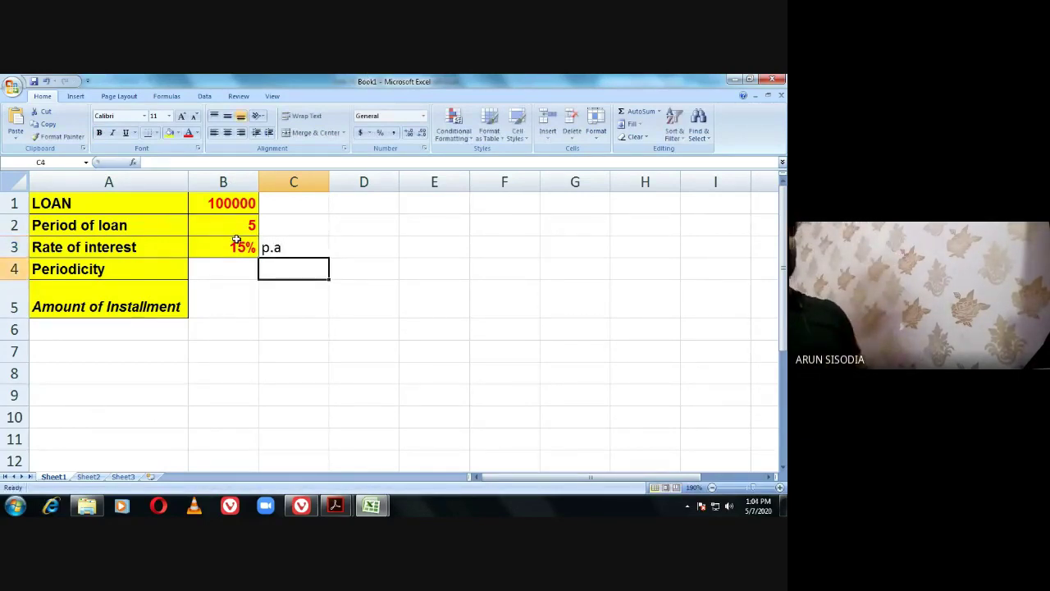
Point out the empty Periodicity cell B4, and examine the Bi-monthly entry in F1 of the FUNCTIONS FOR CLASS periodicity list.
click(223, 268)
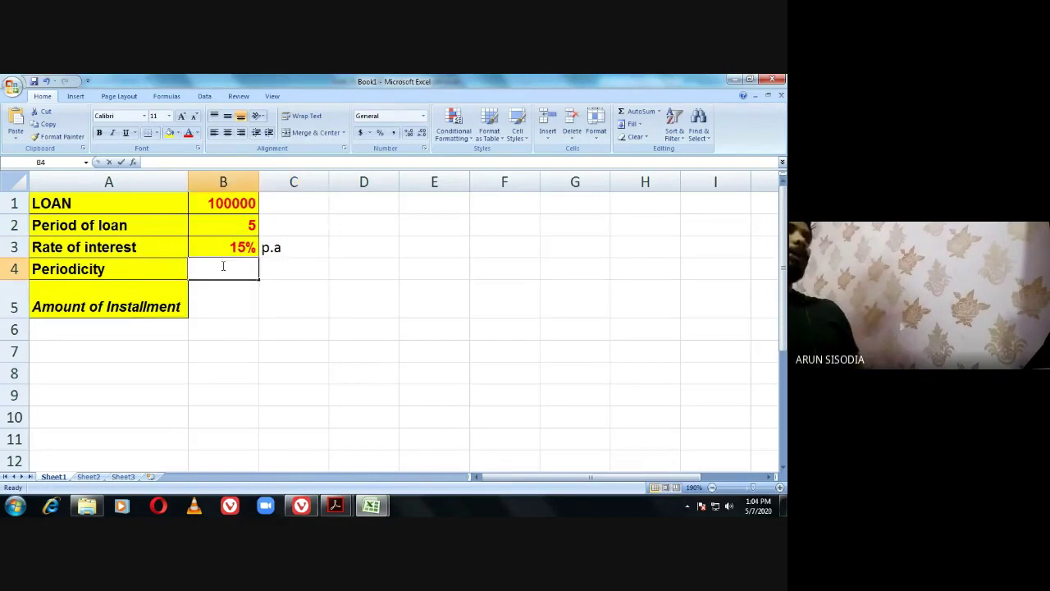
click(371, 505)
click(334, 470)
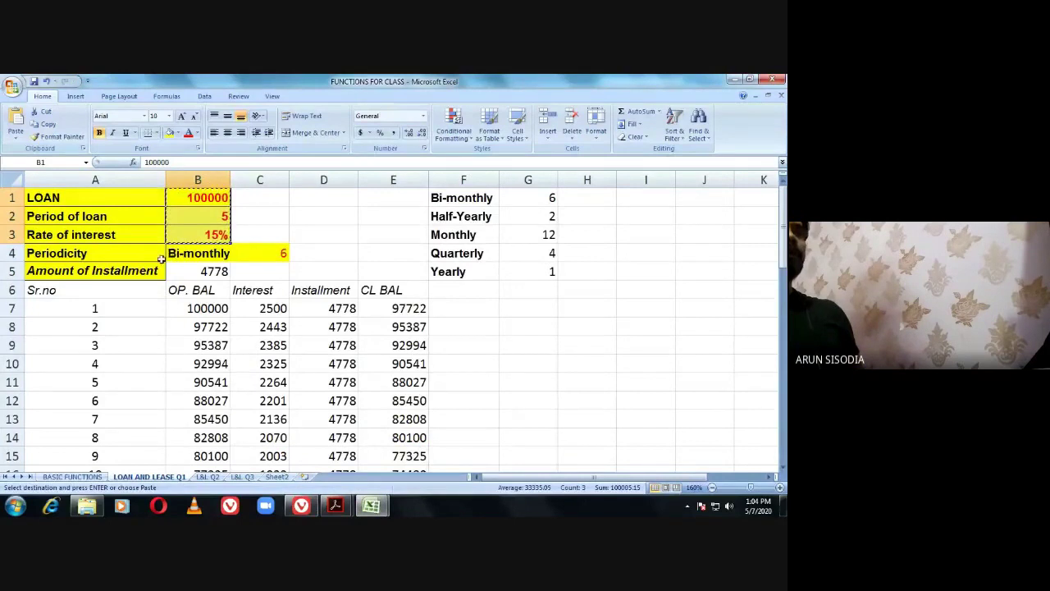
click(456, 200)
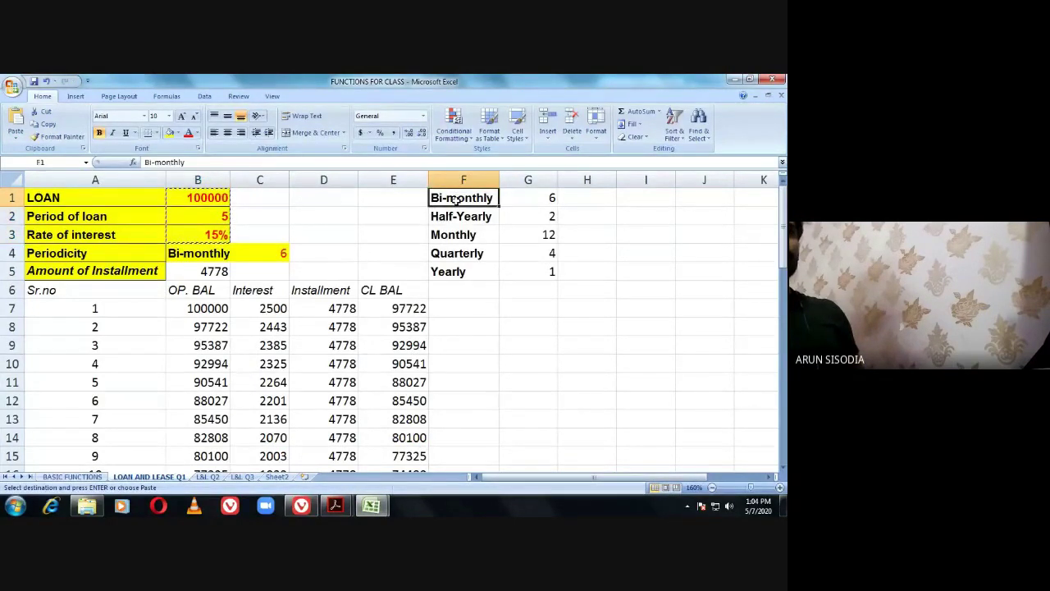
double_click(458, 200)
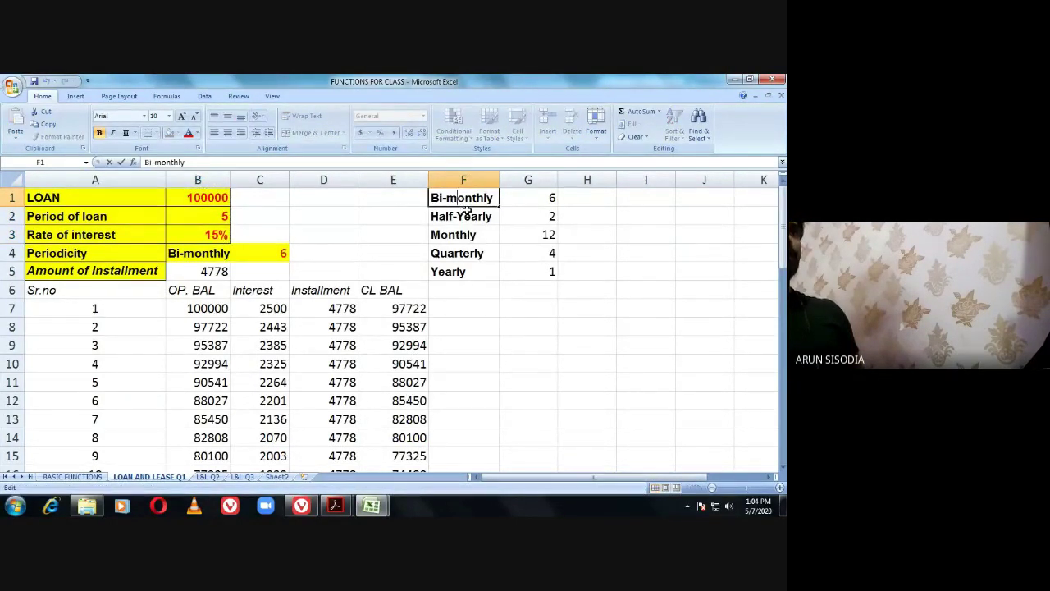
key(Escape)
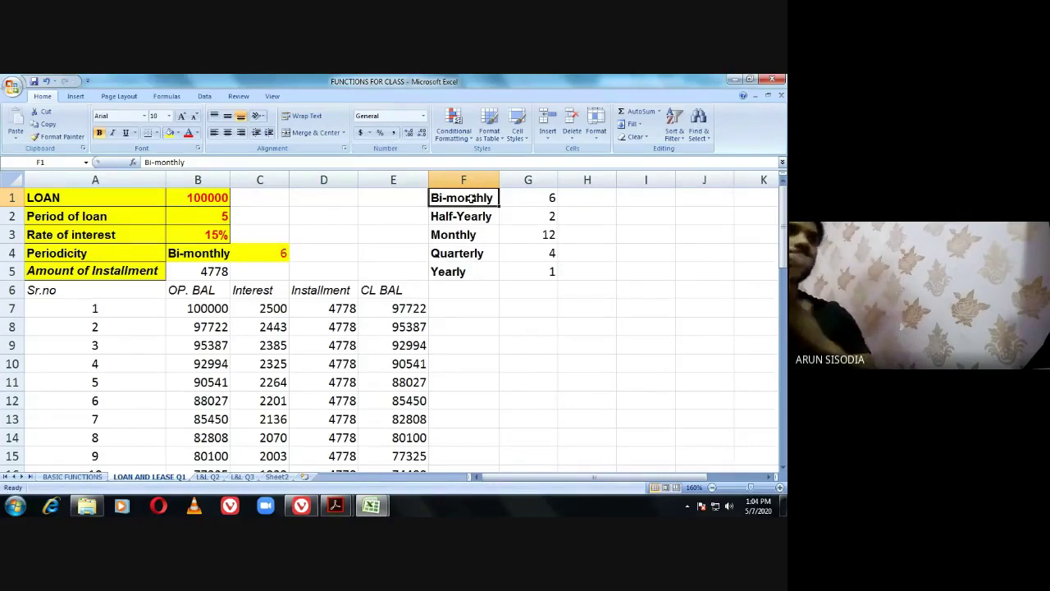
Set the Periodicity in B4 of FUNCTIONS FOR CLASS to Monthly.
click(205, 253)
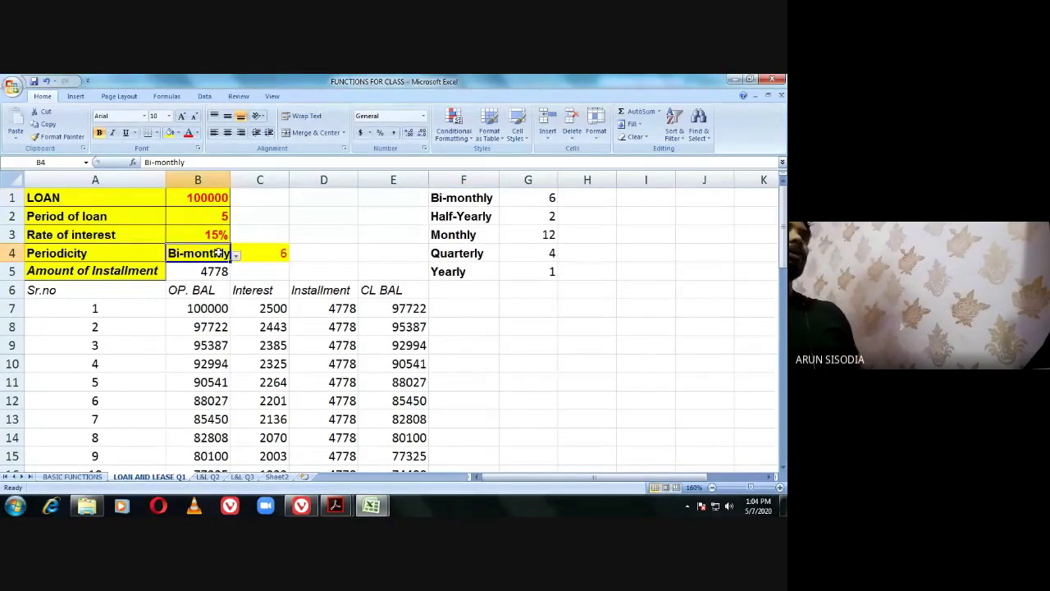
click(235, 256)
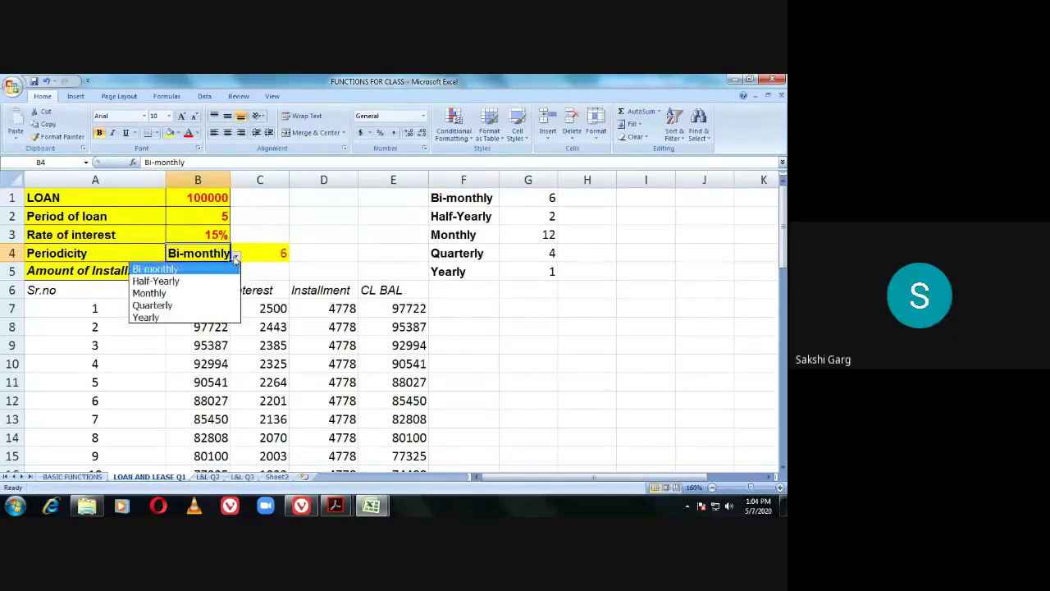
click(179, 293)
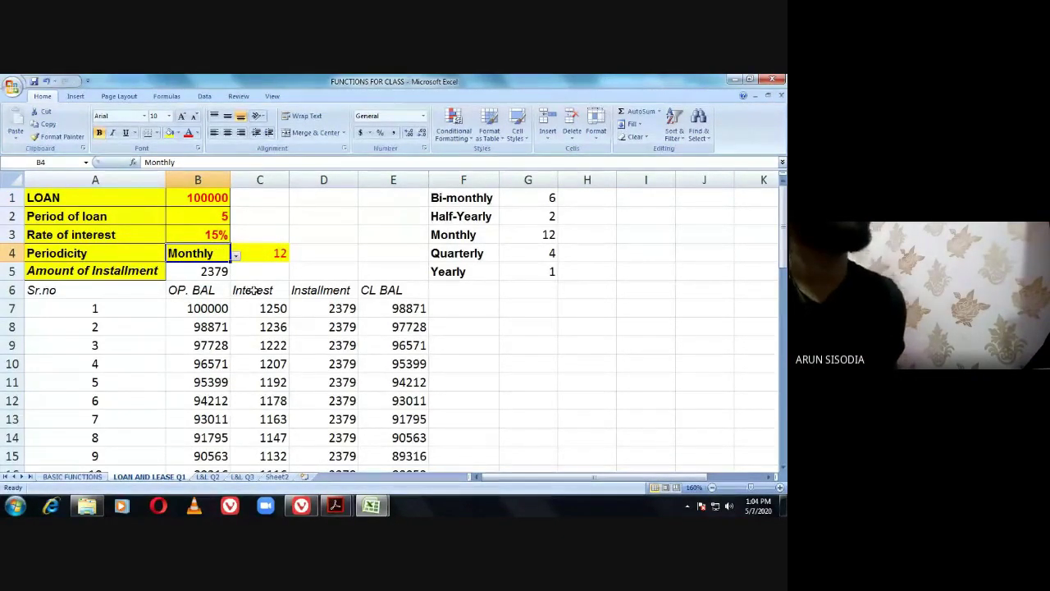
Copy the periodicity list in F1:G5 of FUNCTIONS FOR CLASS to cell E1 of Book1.
click(374, 506)
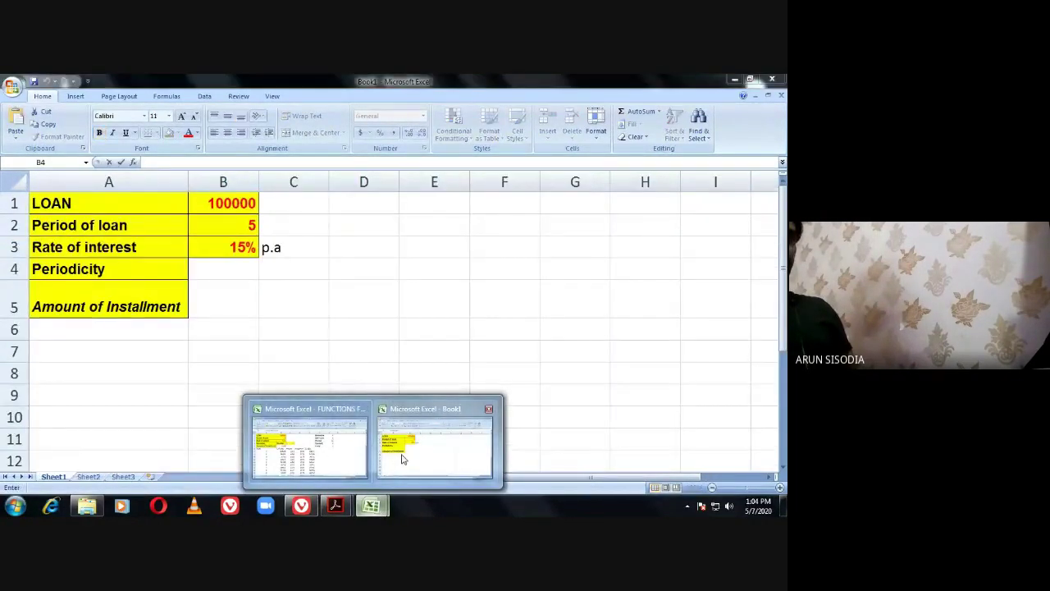
click(403, 458)
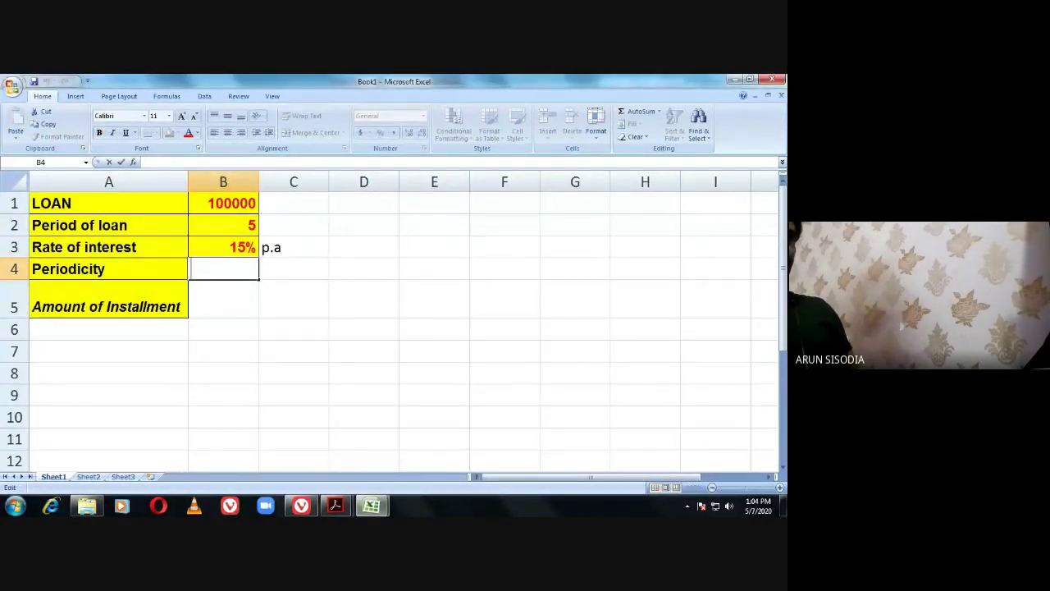
click(371, 507)
click(304, 443)
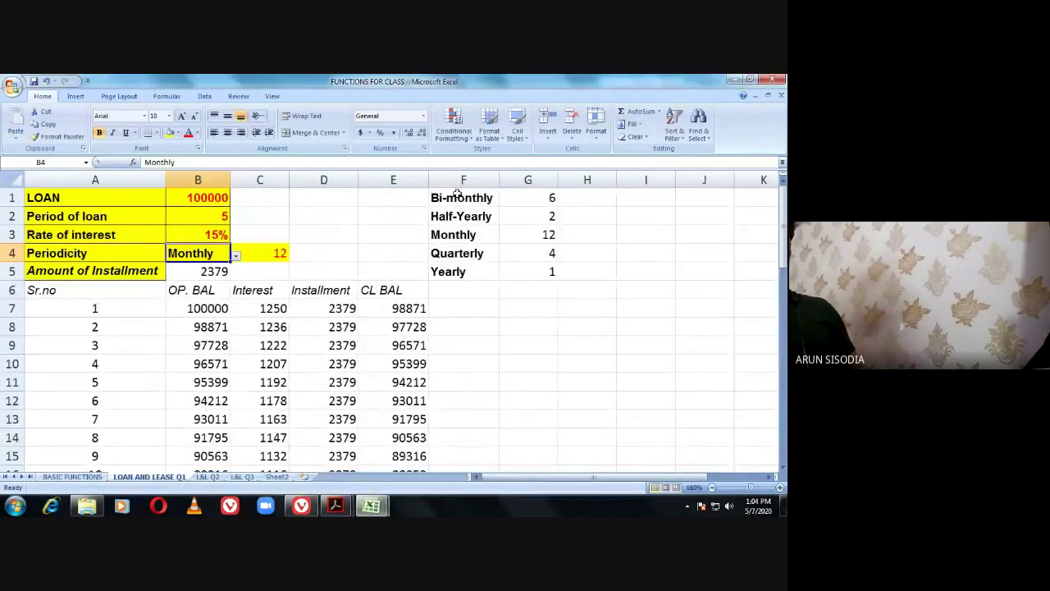
drag(457, 194, 520, 262)
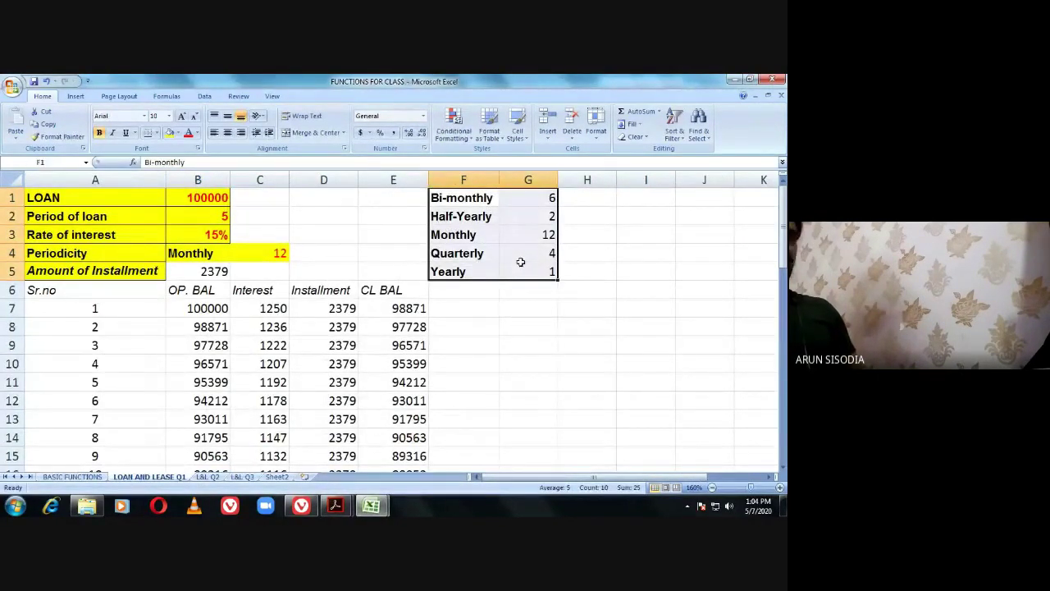
key(ctrl+c)
click(371, 506)
mouse_move(420, 455)
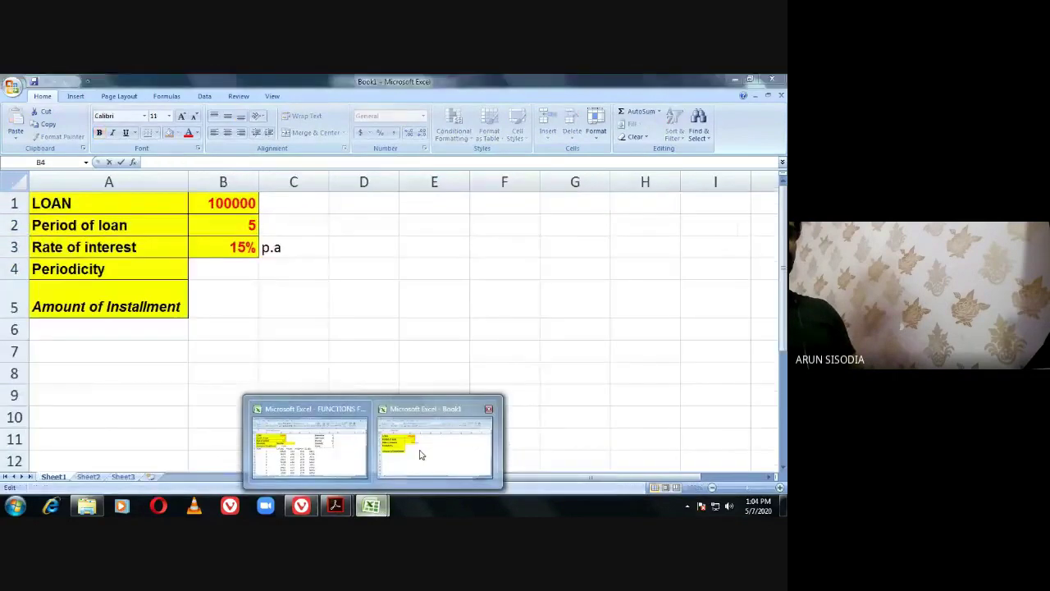
click(410, 412)
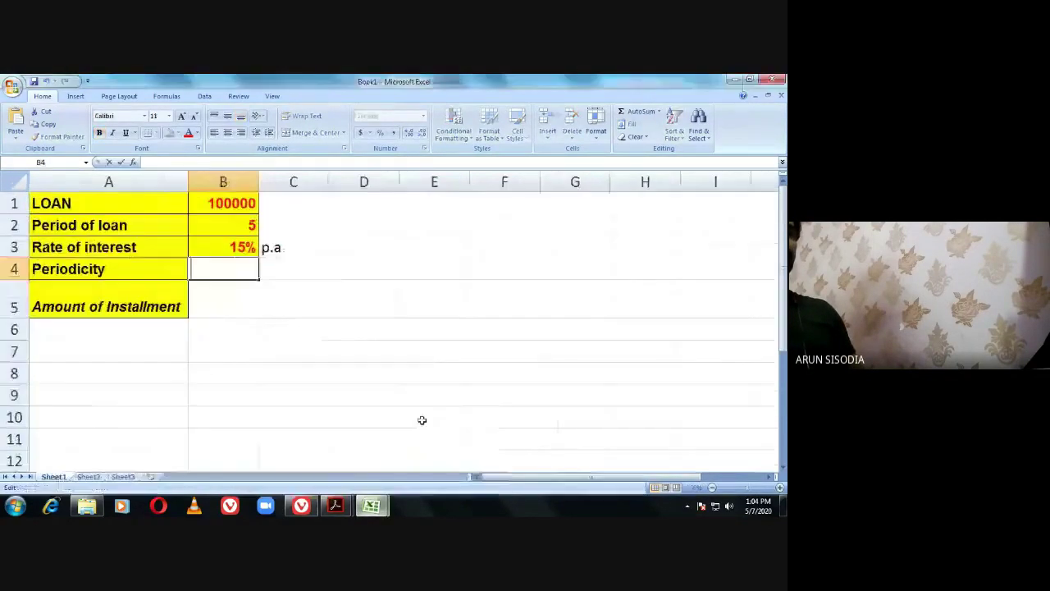
click(444, 206)
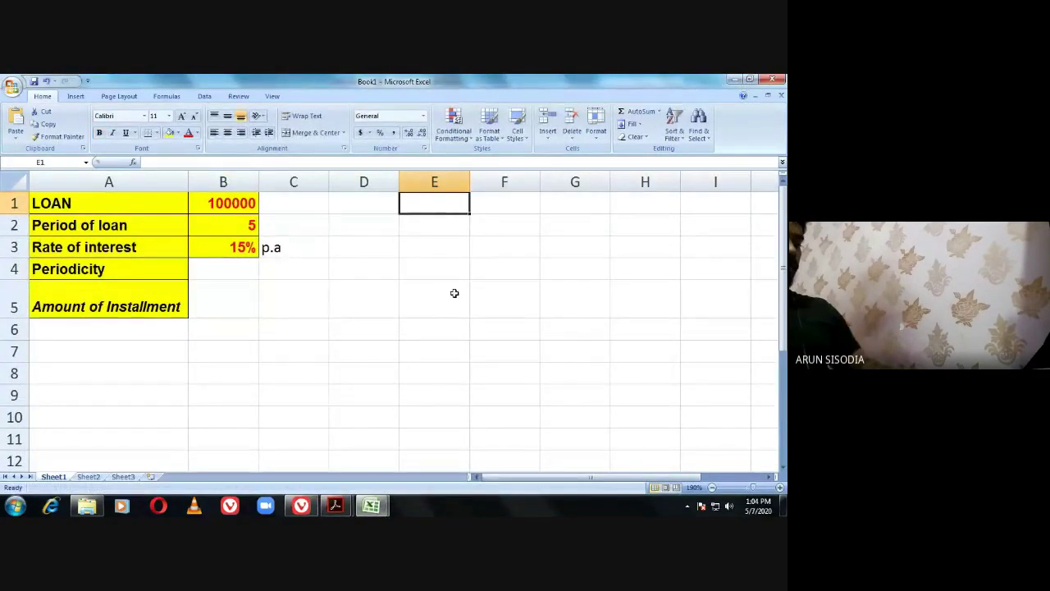
key(ctrl+v)
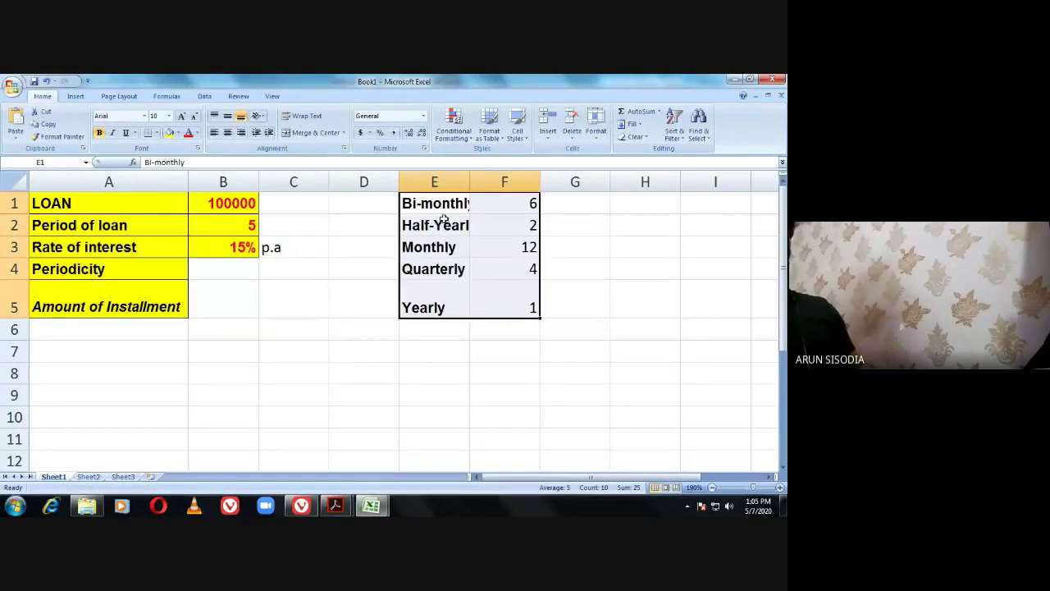
Copy Monthly from E3 to the Periodicity cell B4 and enter 12 in C4 beside it.
click(431, 247)
key(ctrl+c)
click(226, 270)
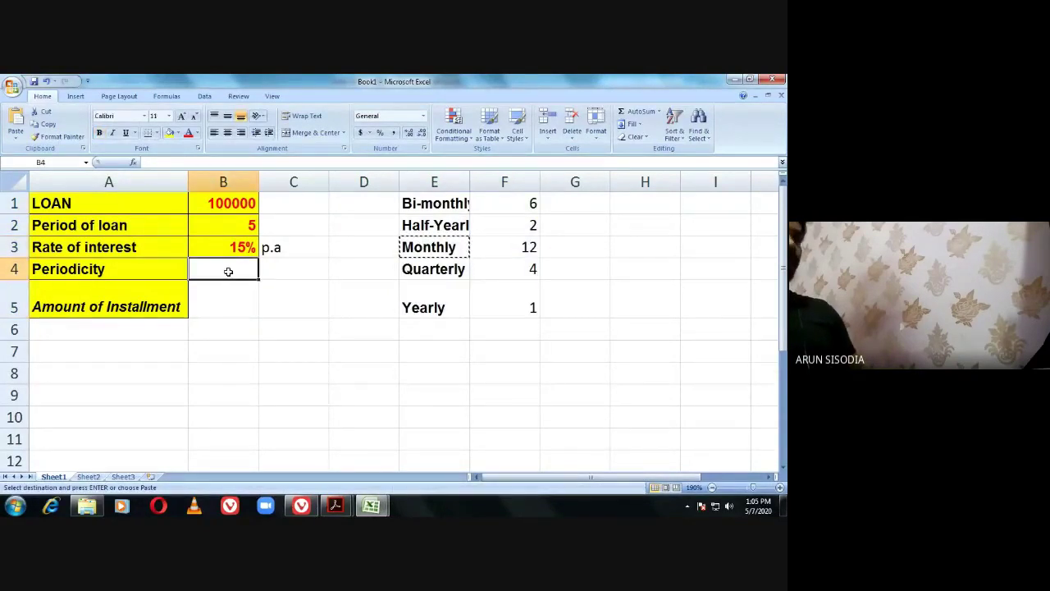
key(ctrl+v)
click(301, 267)
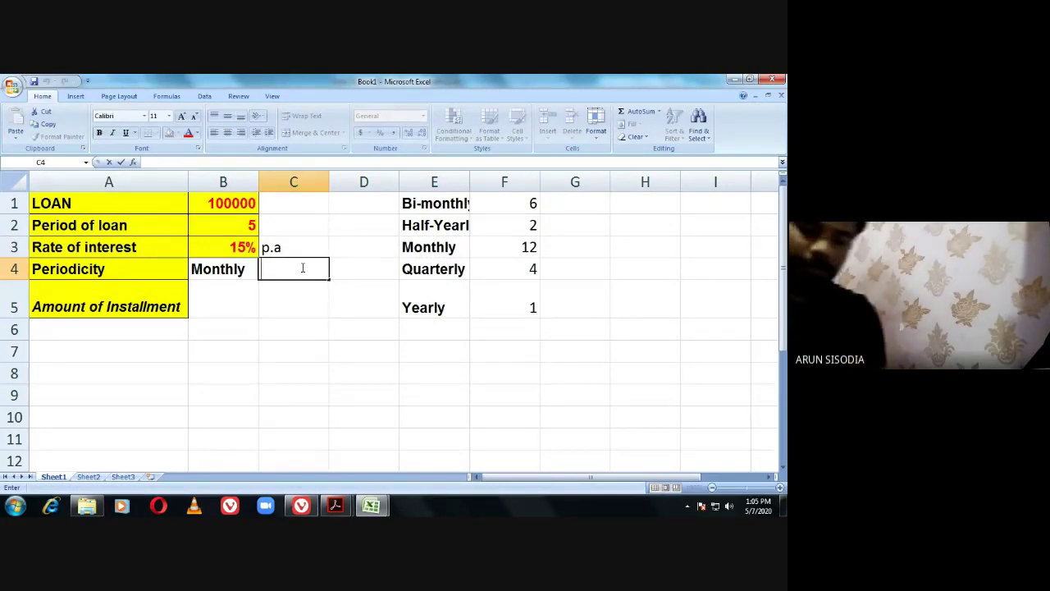
text(12)
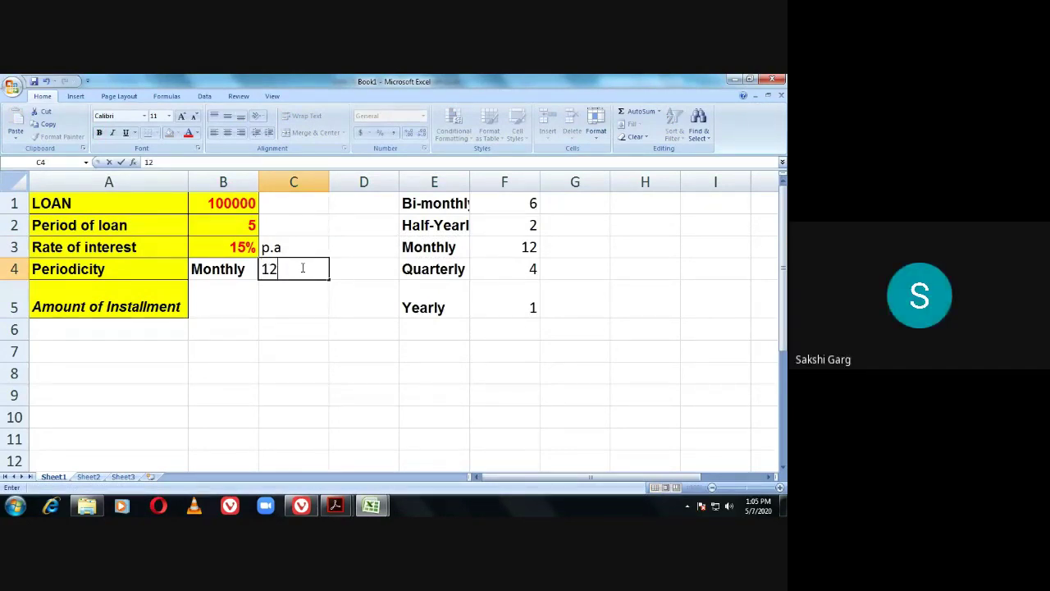
key(Return)
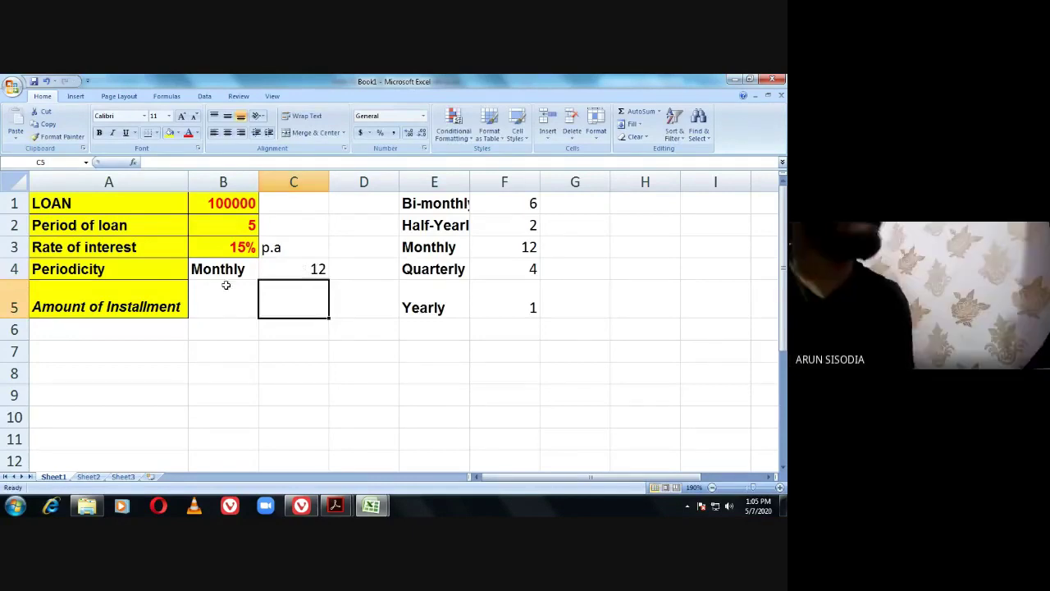
Copy the statement headings Sr.no to CL BAL in A6:E6 of FUNCTIONS FOR CLASS to row 7 of Book1.
click(371, 505)
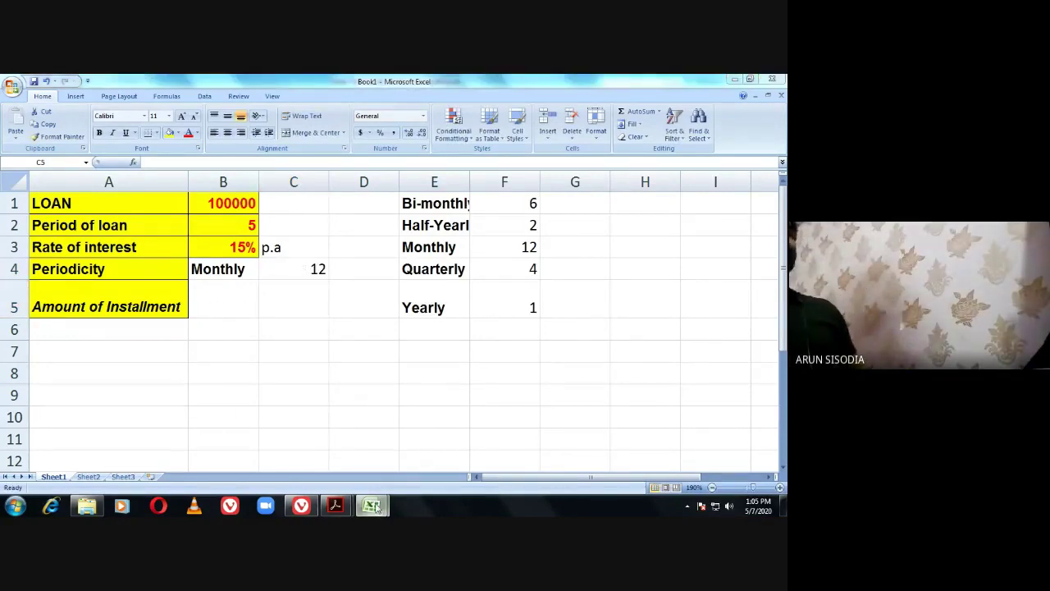
click(282, 444)
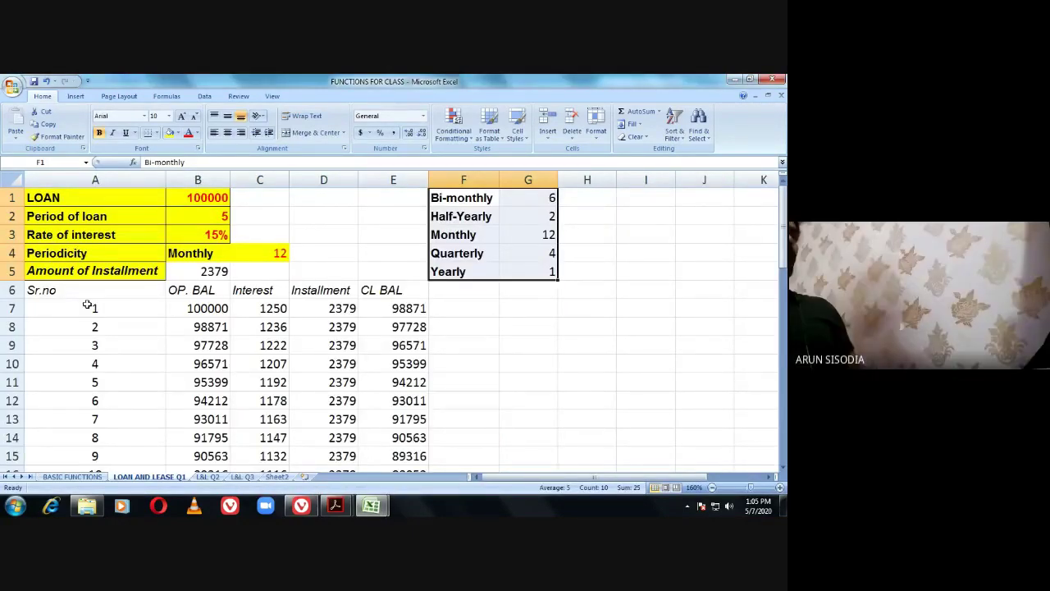
drag(74, 294, 369, 292)
key(ctrl+c)
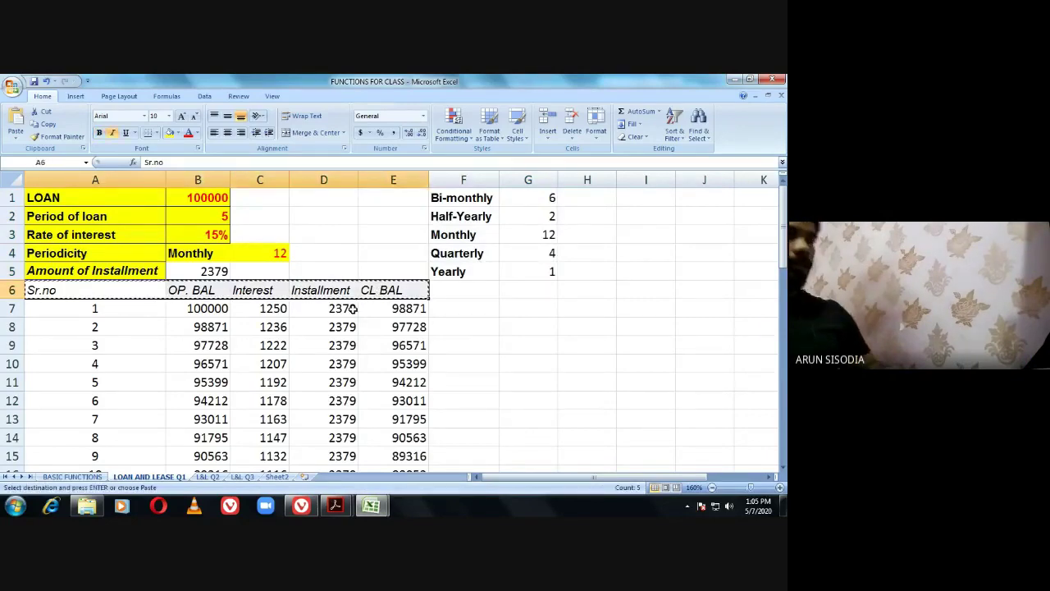
click(371, 505)
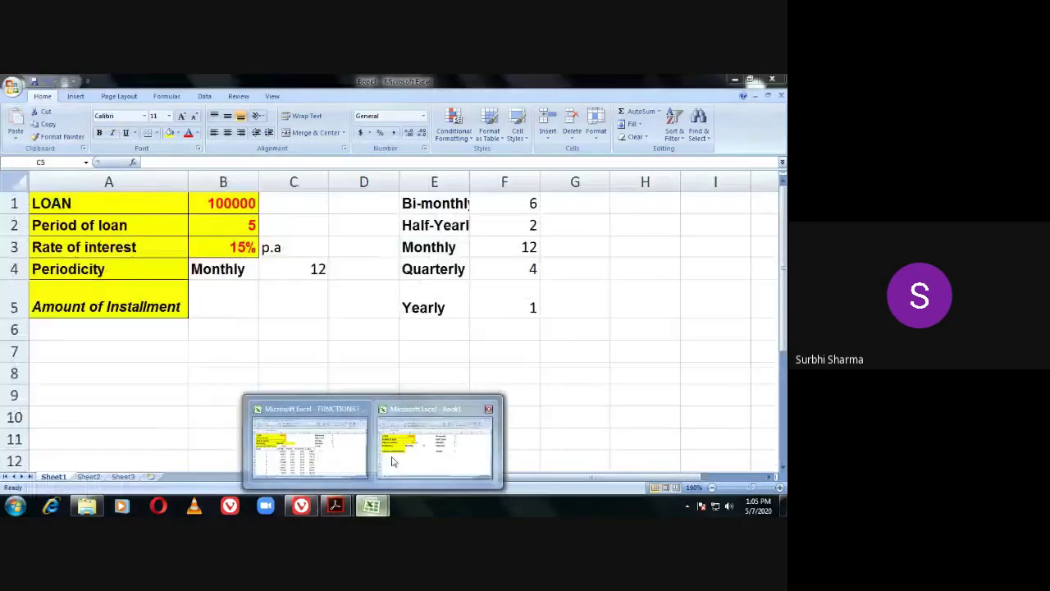
click(379, 459)
key(Return)
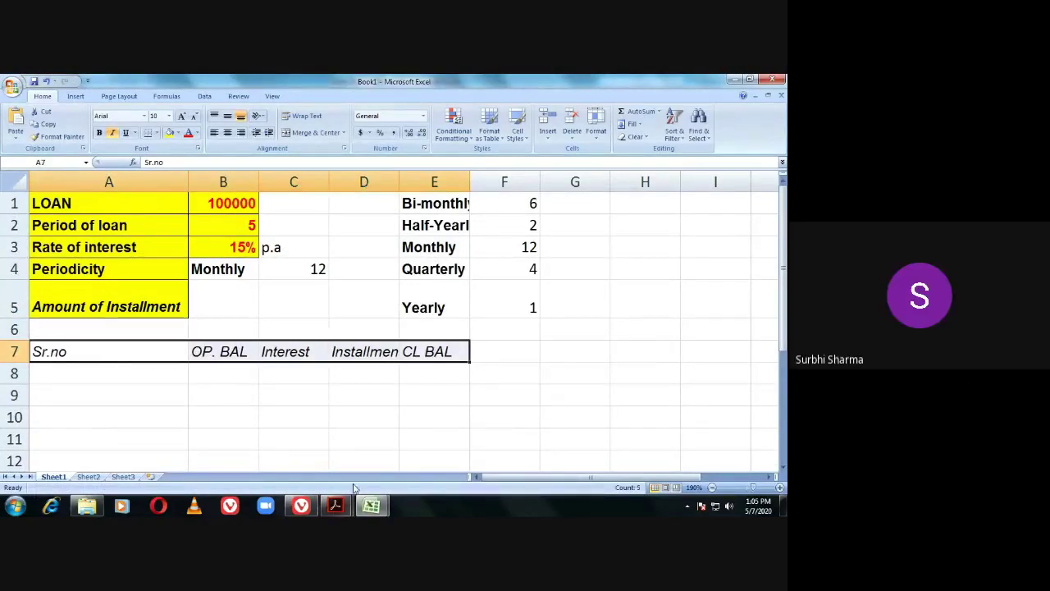
Switch to the Google Meet call, answer the pending request to join, and return to Book1 in Excel.
click(301, 507)
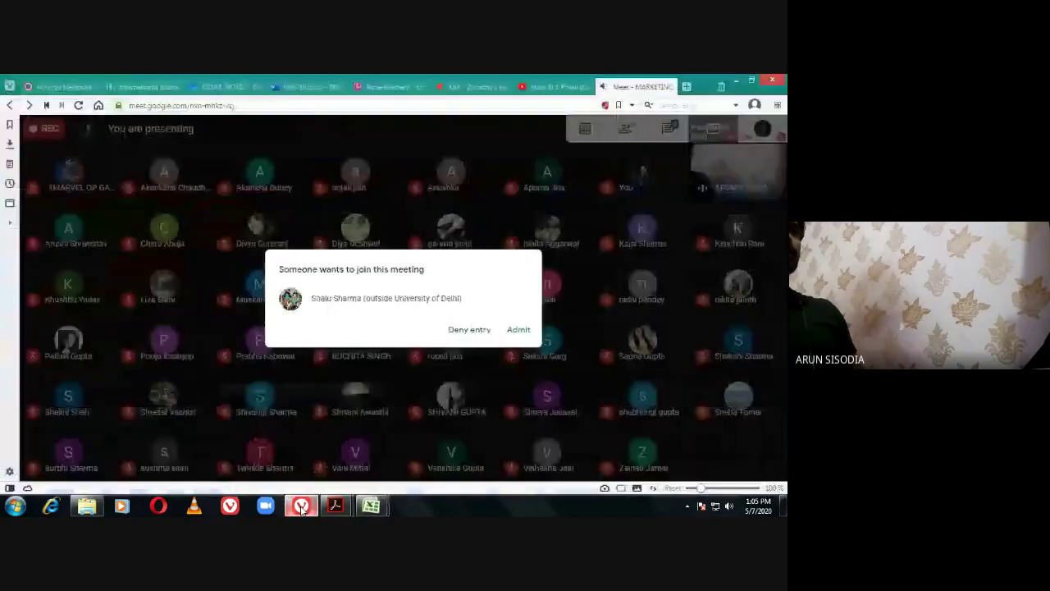
click(502, 333)
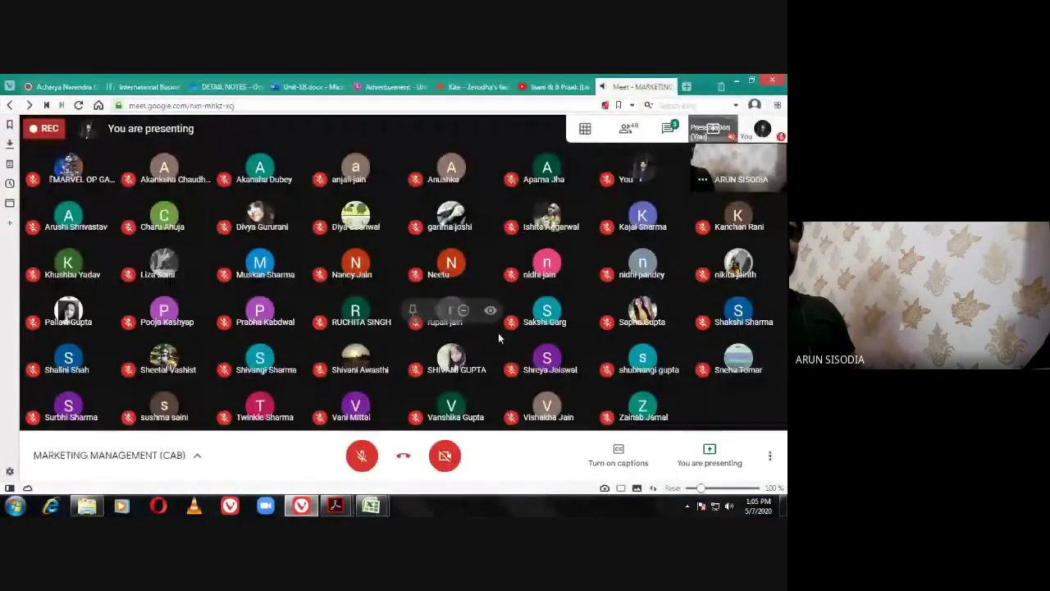
click(371, 506)
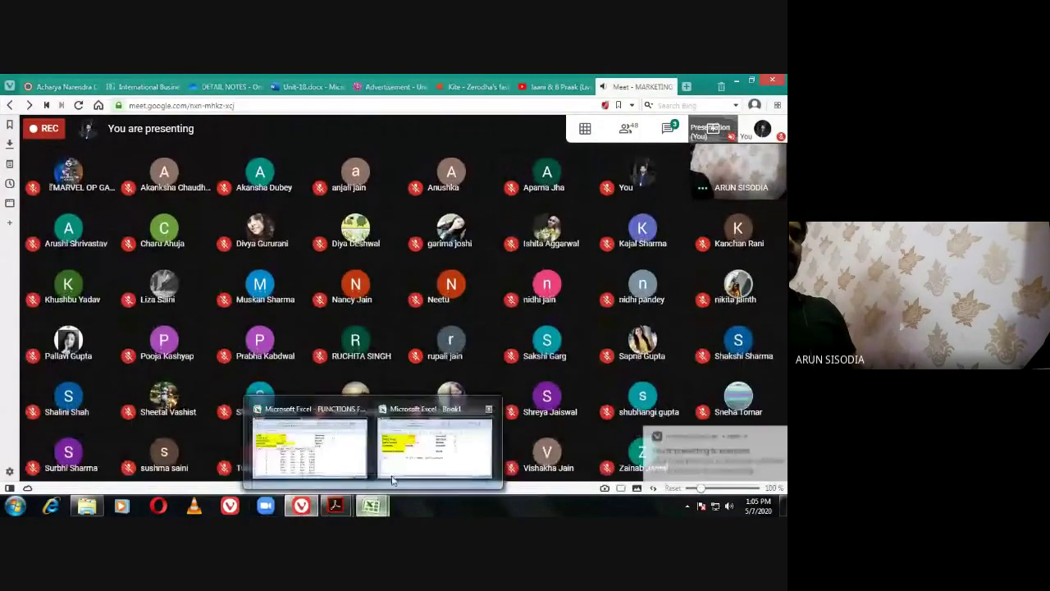
click(456, 451)
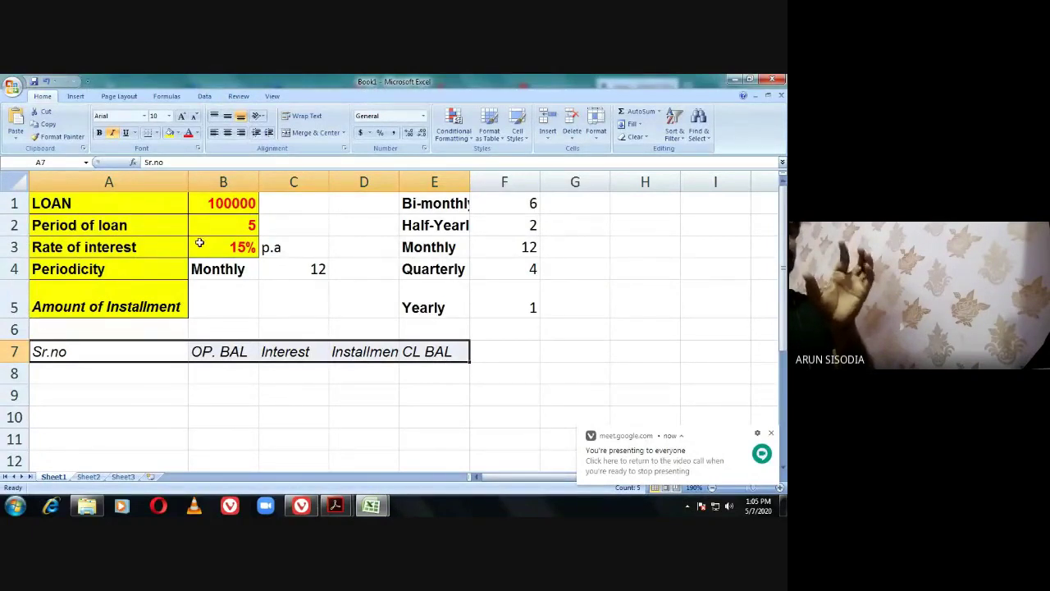
Enter year in C2 beside the period of loan.
click(287, 226)
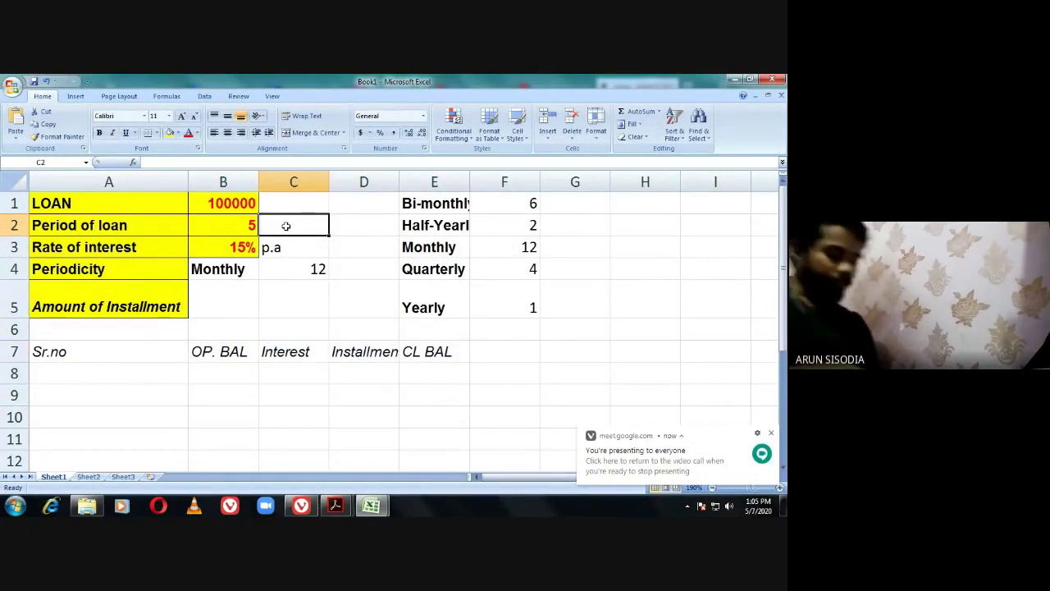
double_click(286, 226)
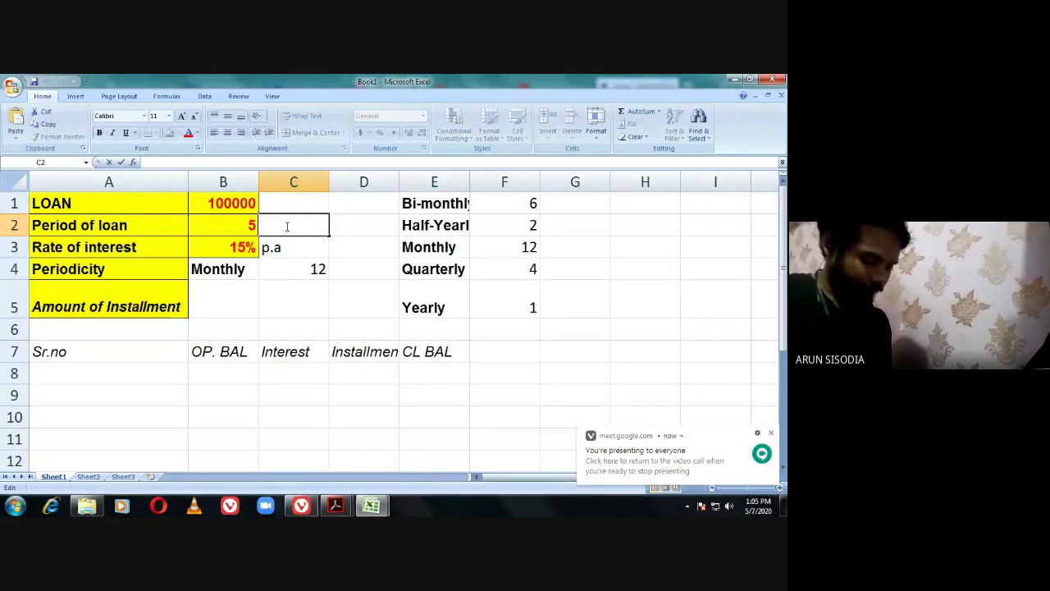
text(ye)
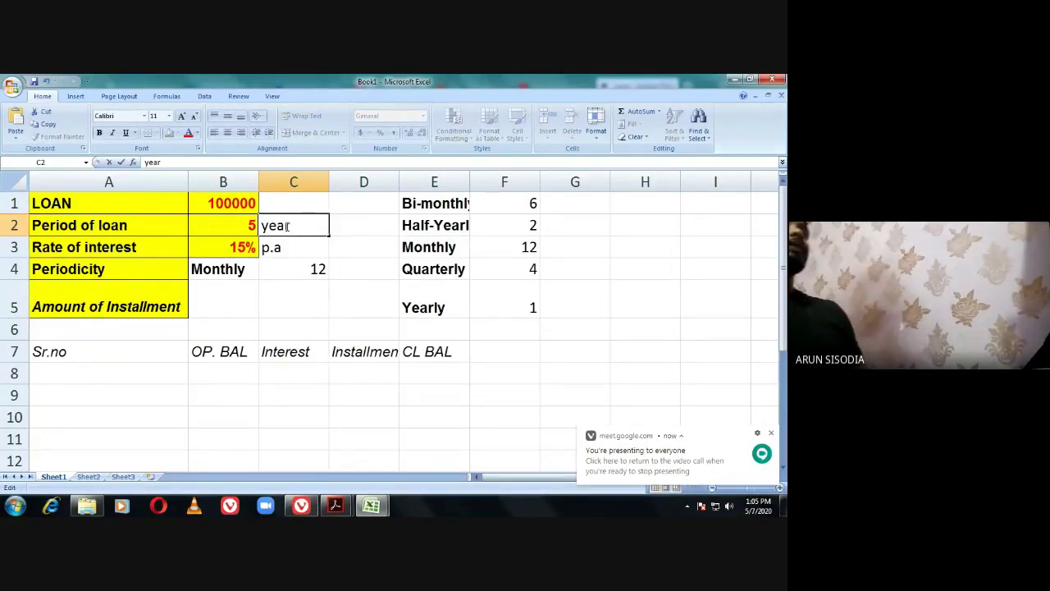
text(ar)
click(98, 251)
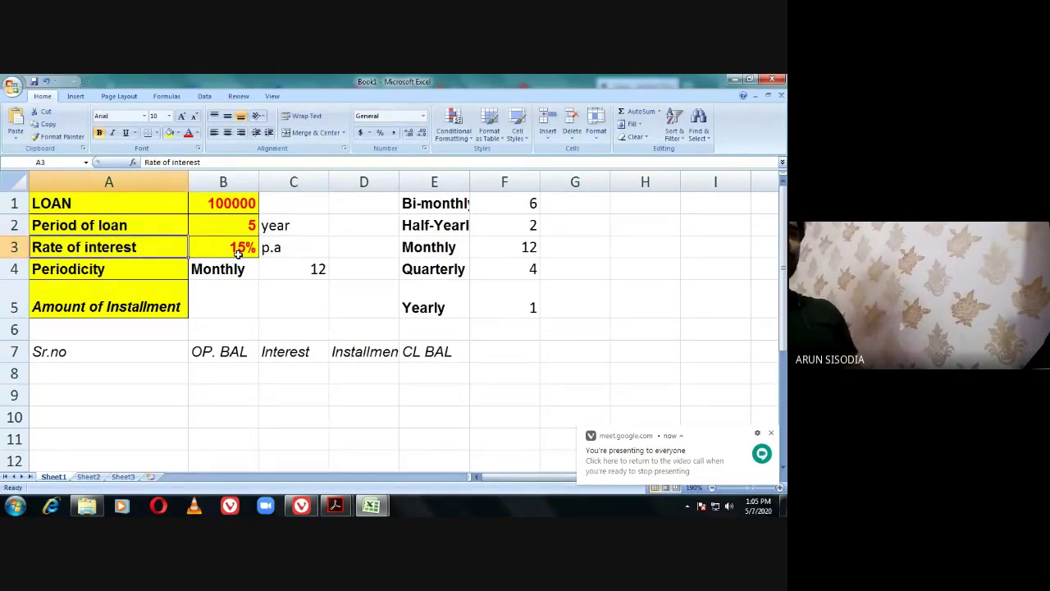
Point out the Periodicity label, its number of payments in C4 and the empty Amount of Installment cell B5.
double_click(129, 271)
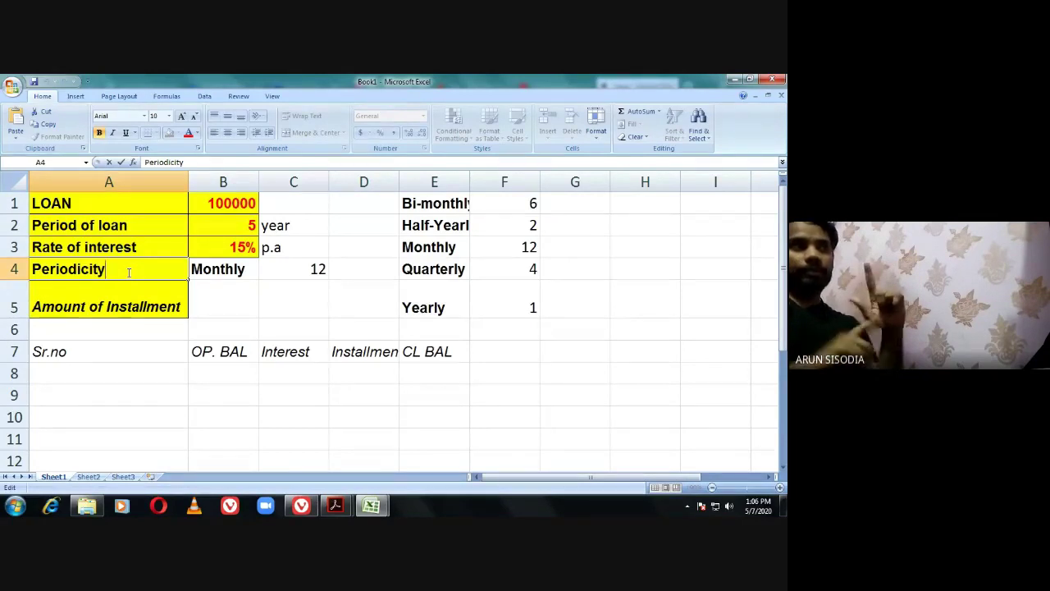
click(281, 268)
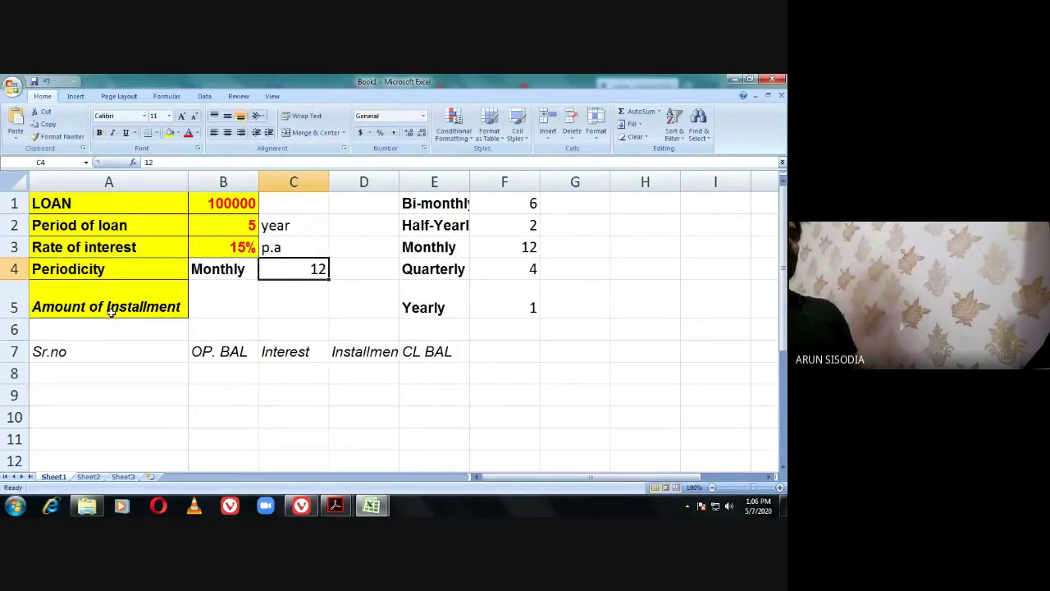
double_click(209, 300)
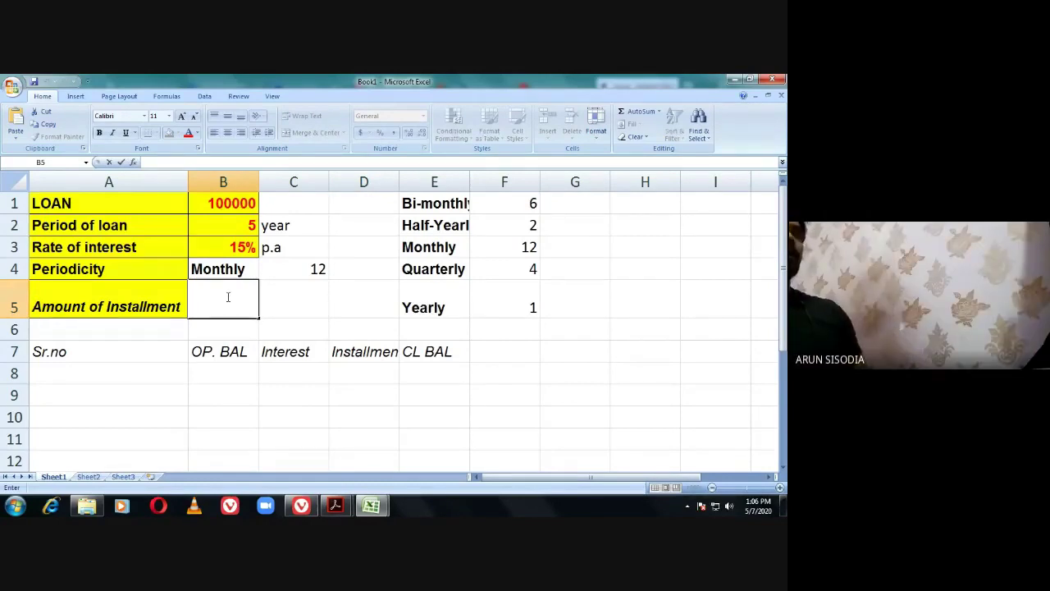
Autofit columns D and C to their contents so the Installment and Interest headings fit.
click(397, 180)
double_click(397, 181)
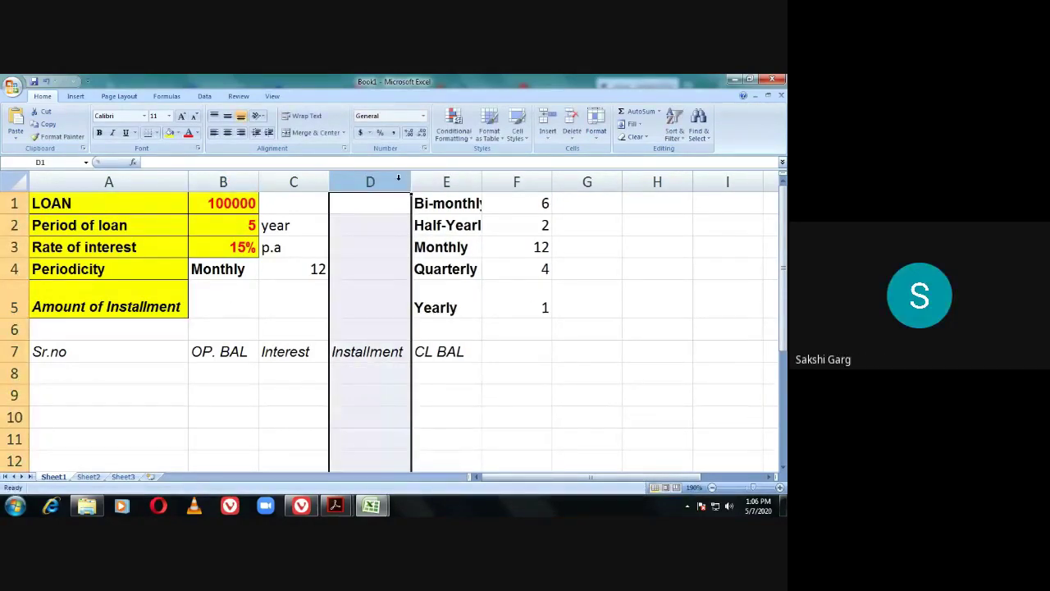
double_click(330, 179)
Start a PMT formula in B5 with the rate of interest in B3 as its rate argument.
click(222, 304)
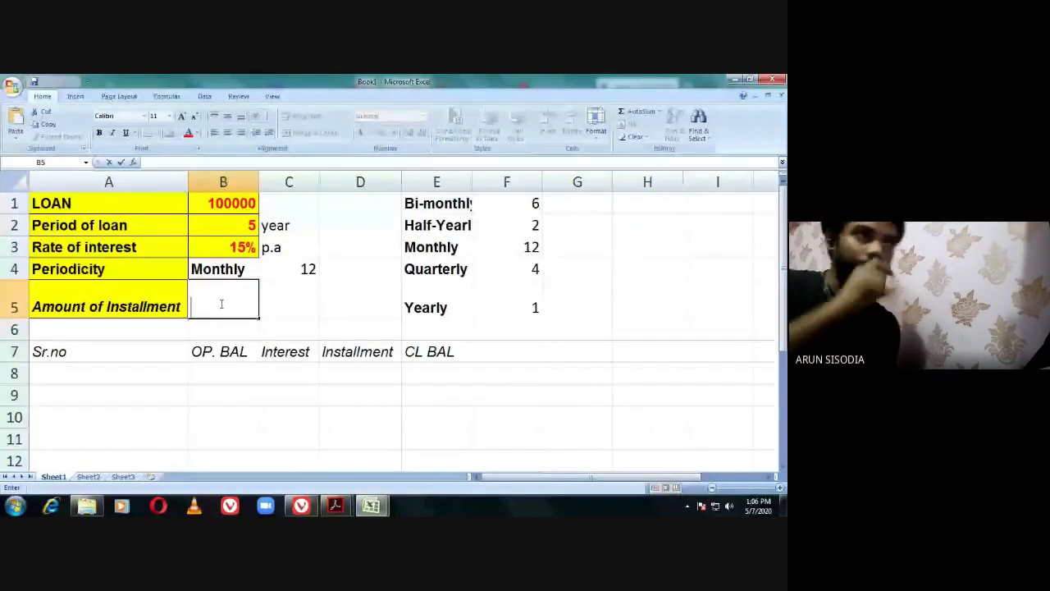
text(=)
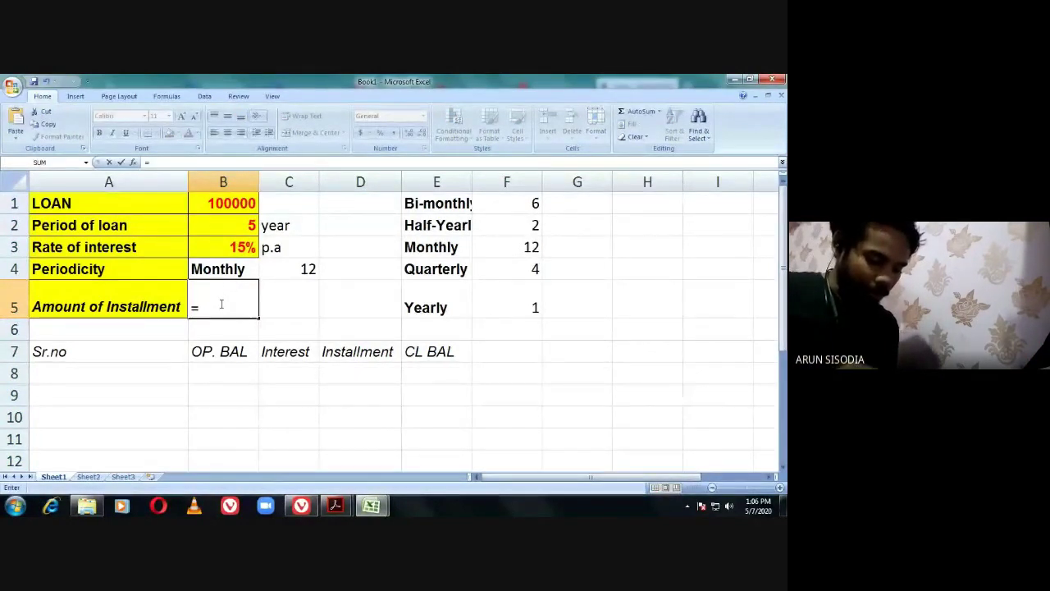
text(pm)
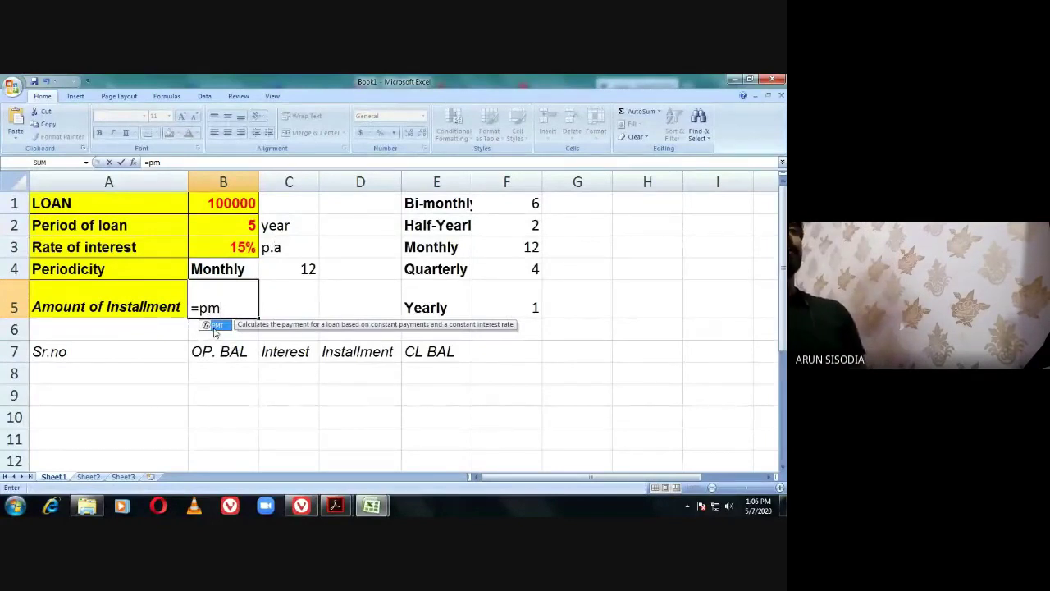
double_click(215, 327)
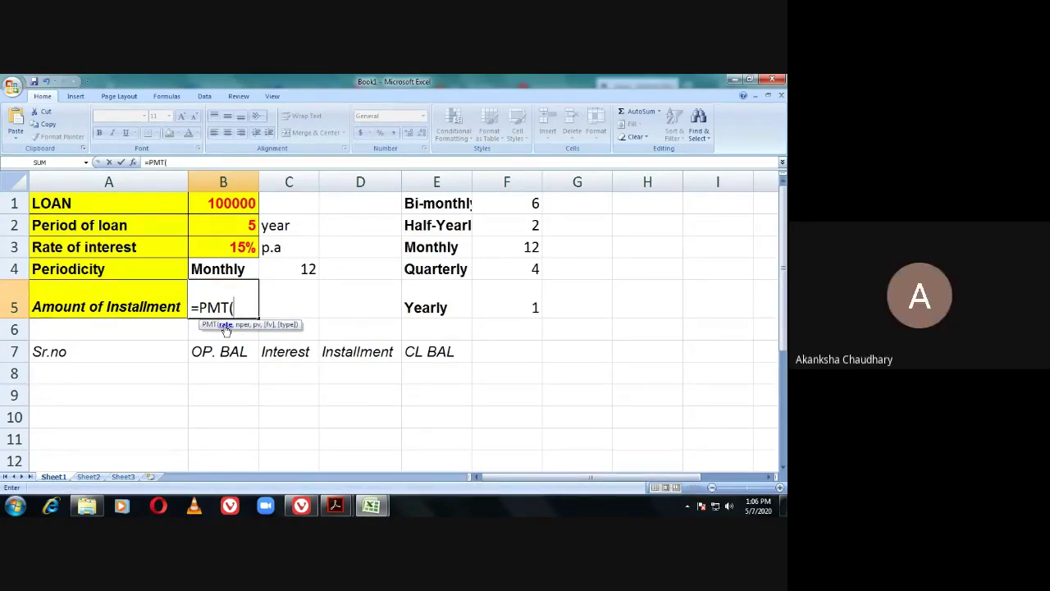
click(238, 249)
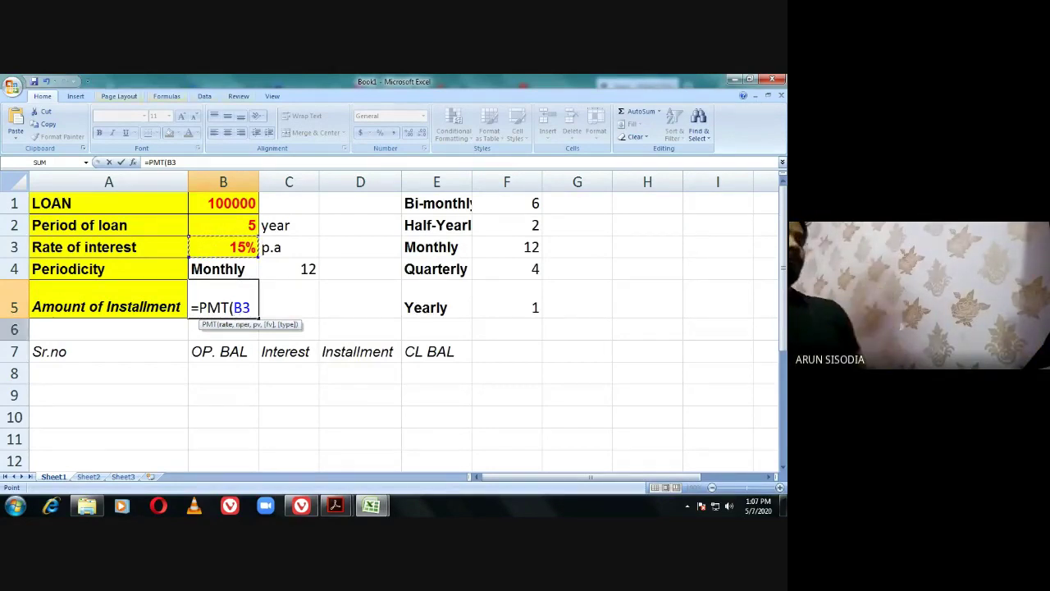
Switch to Paint and handwrite 15% p.a, with = 100000 and an arrow to 15000 on the line below.
click(15, 505)
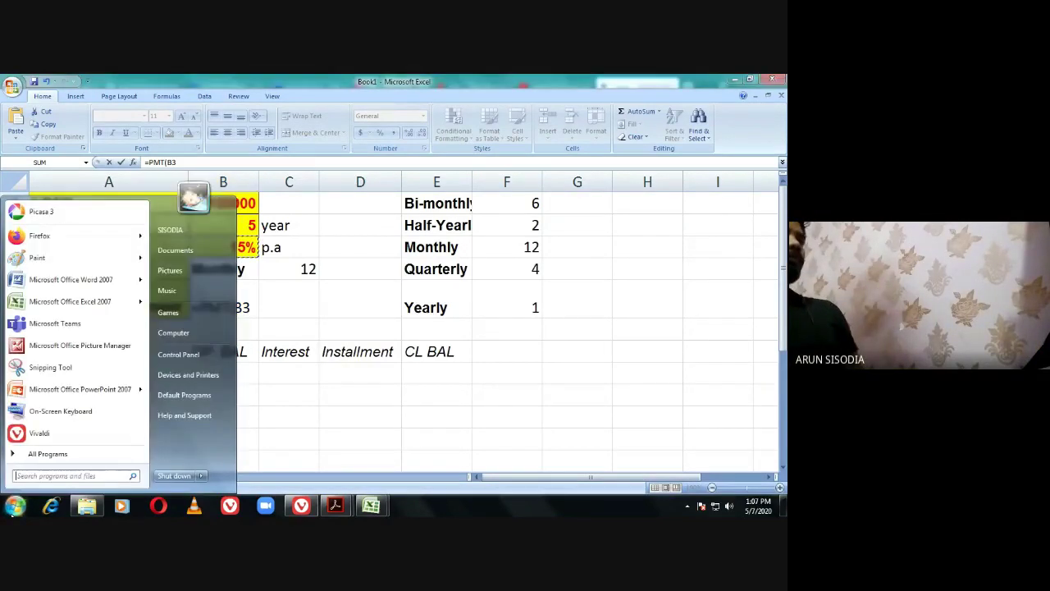
click(37, 257)
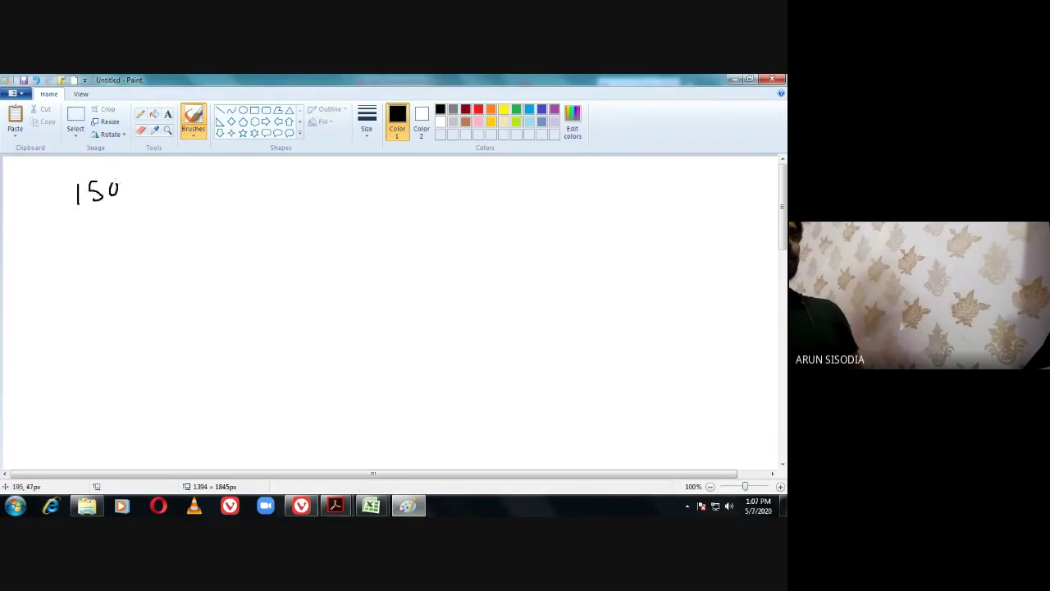
drag(128, 185, 99, 220)
drag(118, 210, 158, 203)
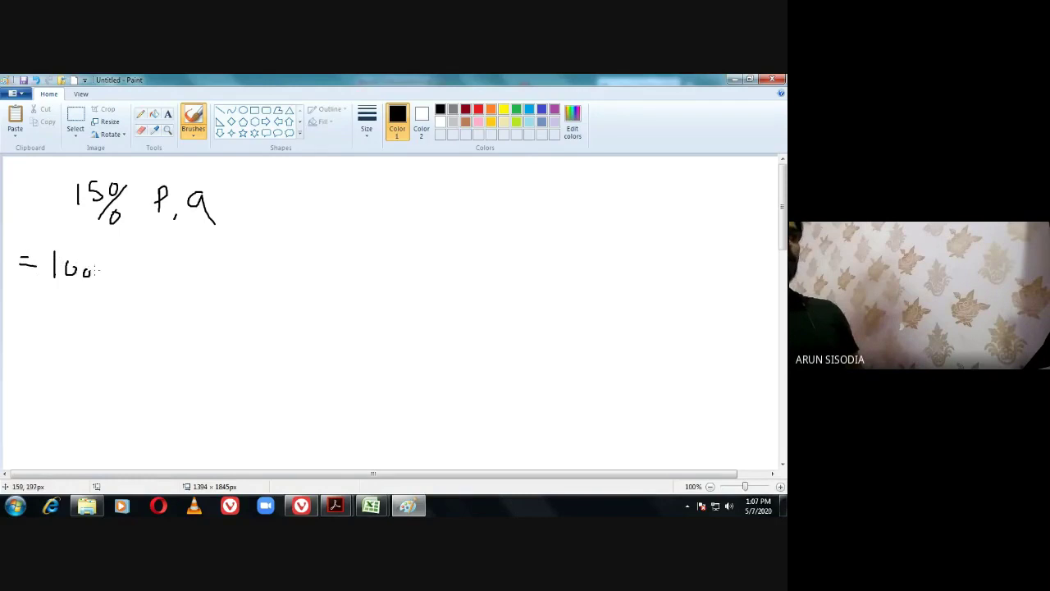
drag(139, 274, 182, 274)
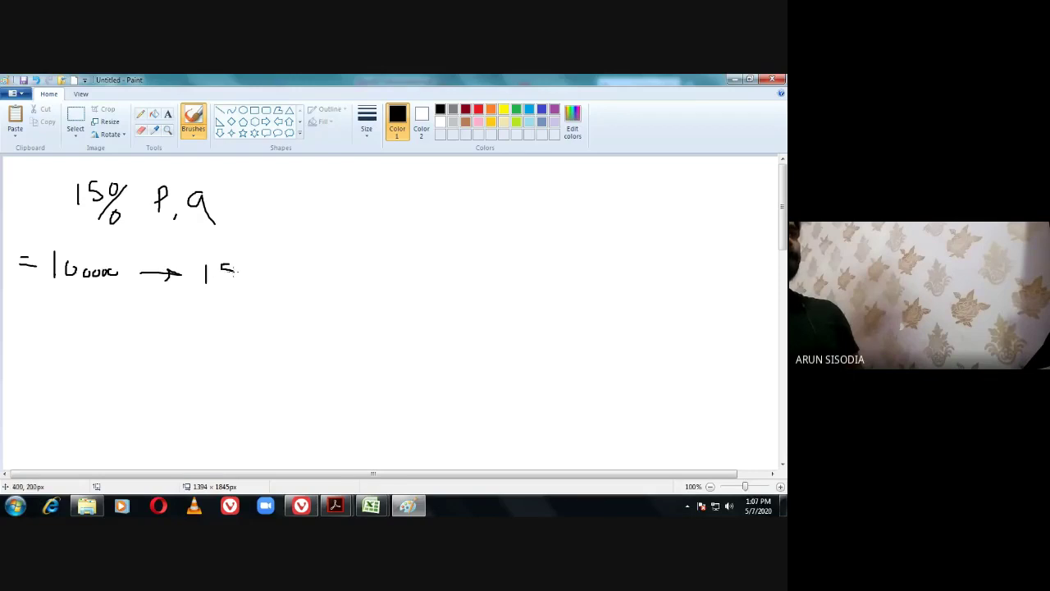
drag(244, 261, 279, 268)
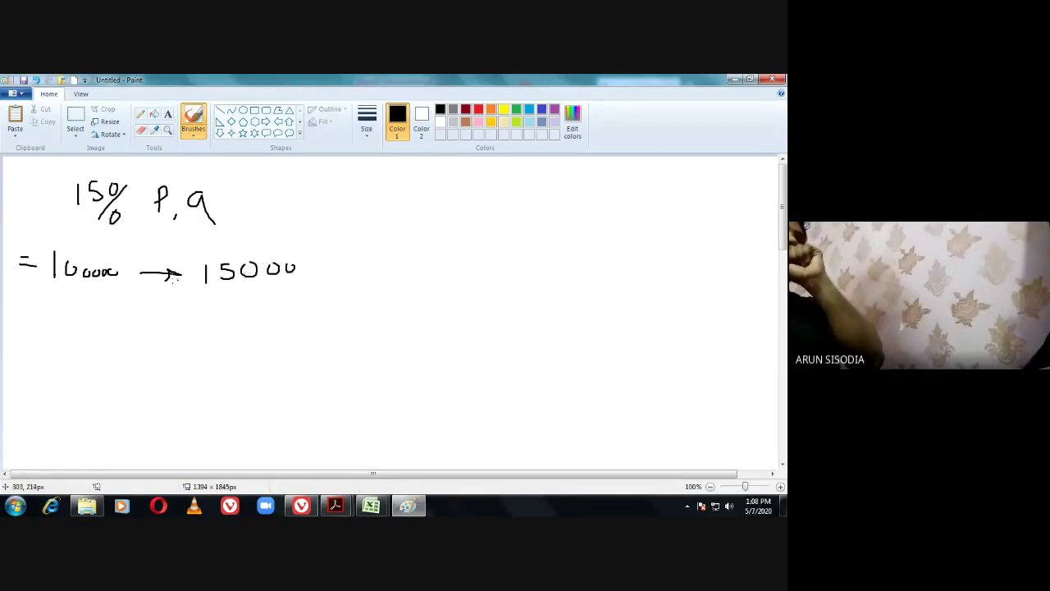
Draw boxes around 15000 and 100000, and branch the 100000 box into a circled P and a circled I.
mouse_move(191, 257)
mouse_down()
mouse_move(188, 301)
mouse_move(303, 300)
mouse_move(207, 247)
mouse_move(192, 254)
mouse_up()
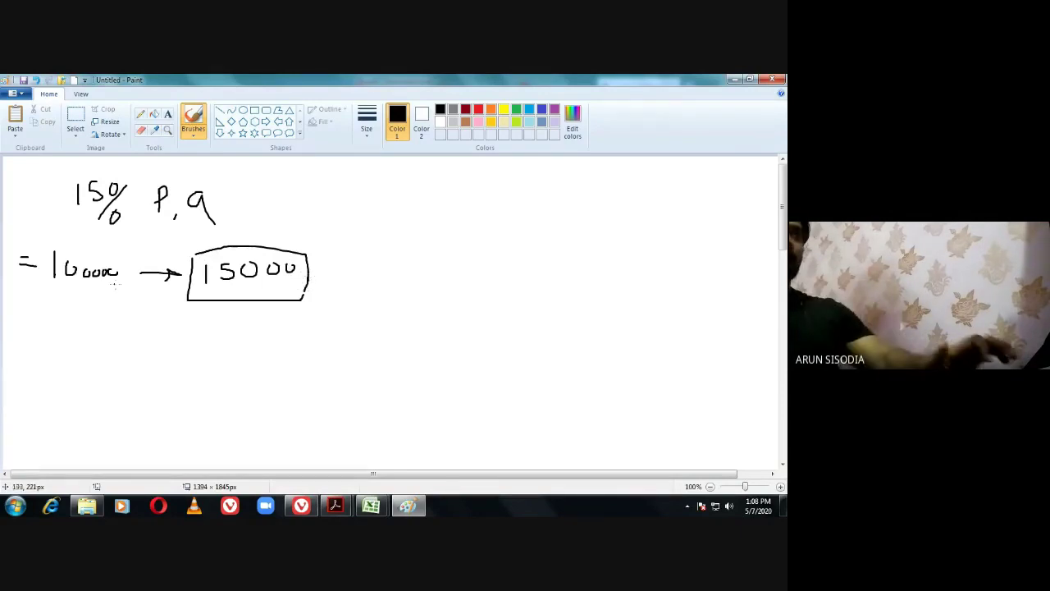
mouse_move(48, 247)
mouse_down()
mouse_move(47, 287)
mouse_move(132, 279)
mouse_move(54, 244)
mouse_up()
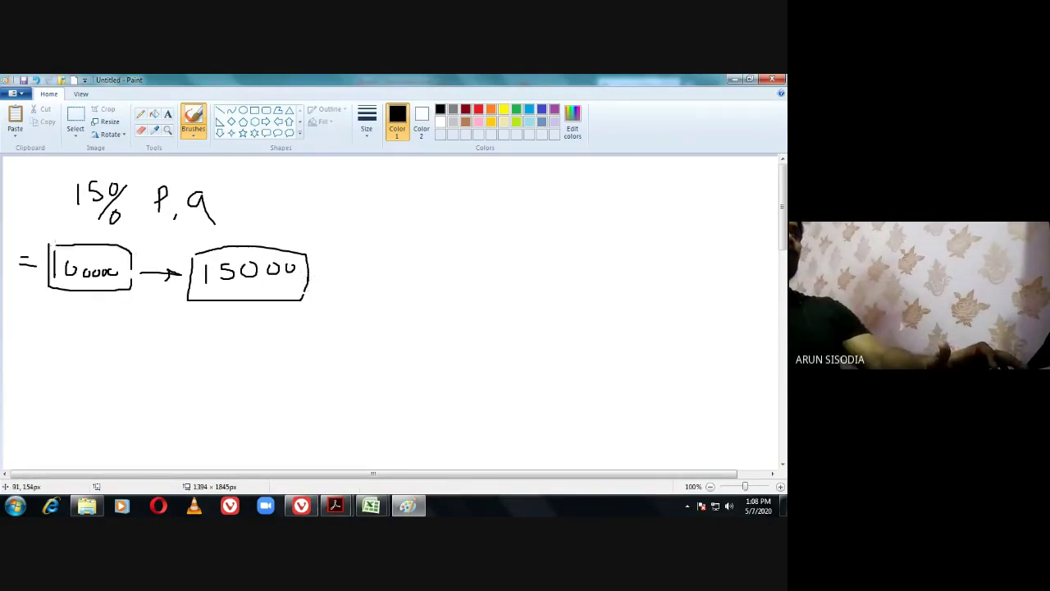
drag(93, 294, 70, 312)
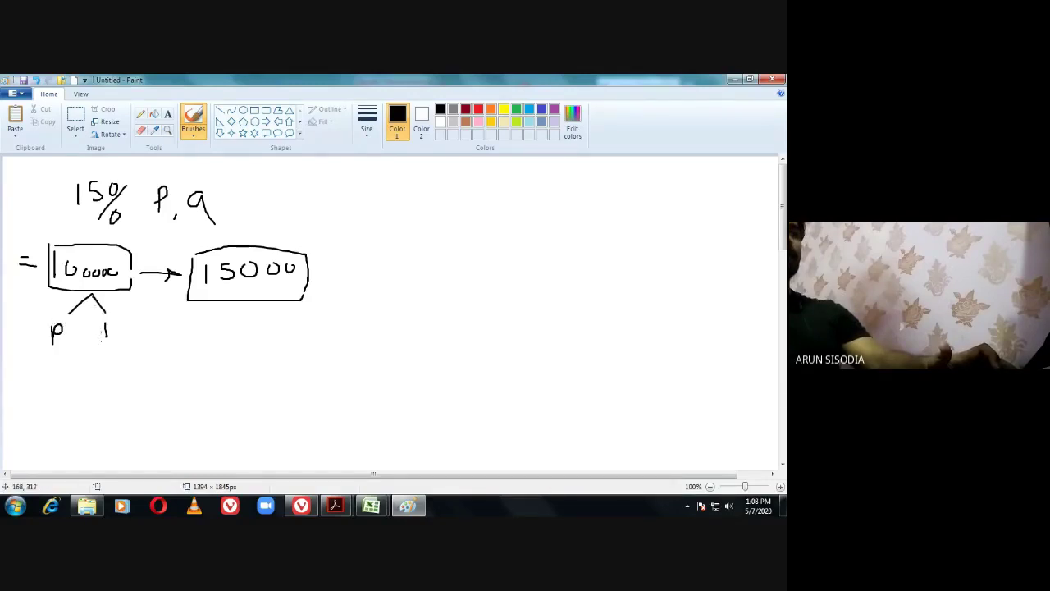
drag(100, 325, 116, 324)
mouse_move(36, 327)
mouse_down()
mouse_move(73, 329)
mouse_move(111, 351)
mouse_move(121, 325)
mouse_up()
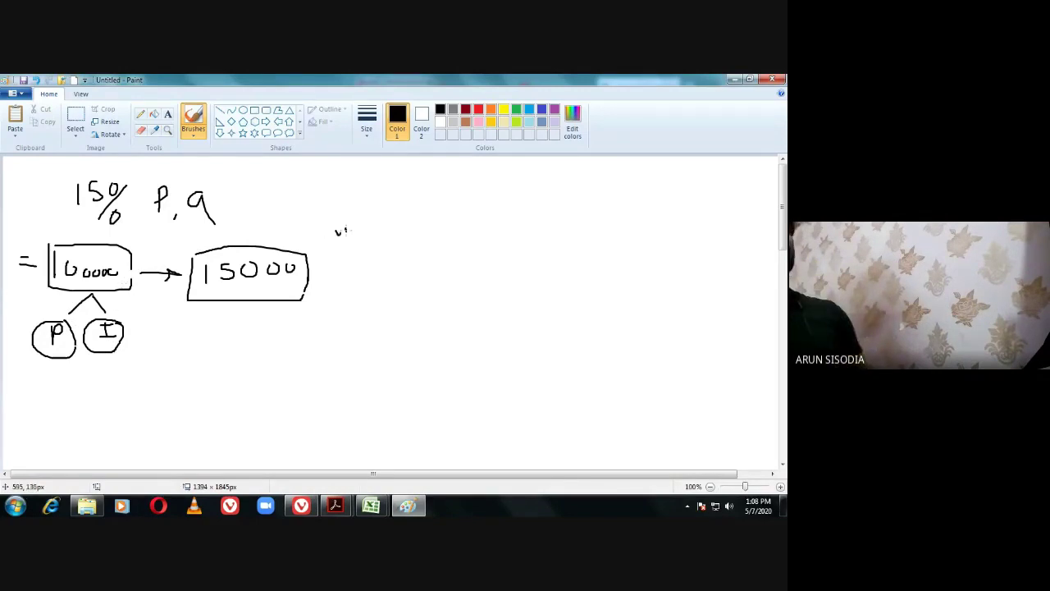
Mark a circled M and circle 15%, then handwrite 15/12 = 1.25% beside them with 1.25 underlined.
mouse_move(345, 233)
mouse_down()
mouse_move(355, 227)
mouse_move(324, 250)
mouse_move(317, 213)
mouse_up()
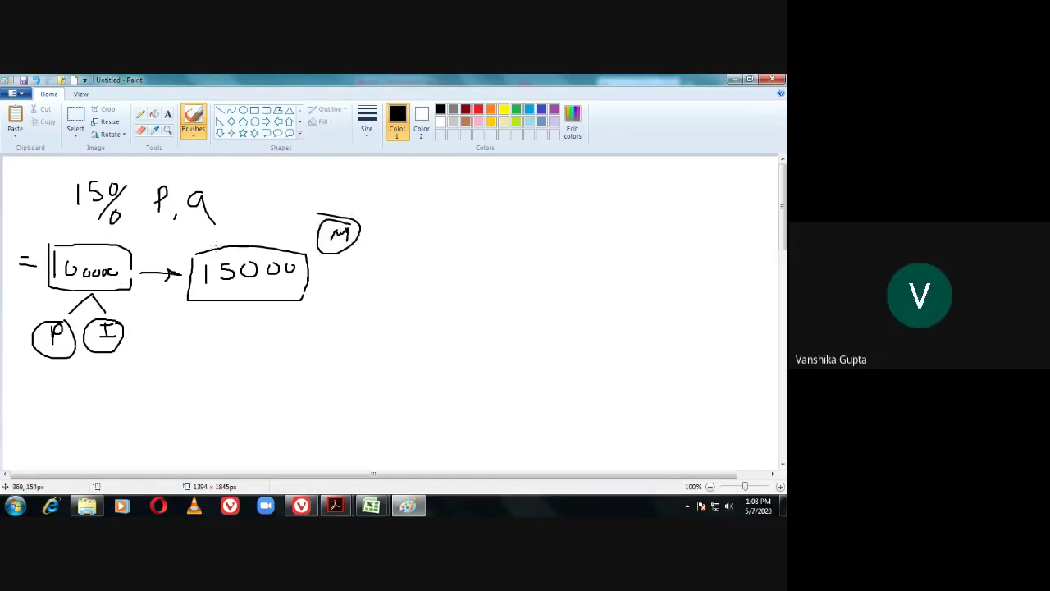
mouse_move(103, 170)
mouse_down()
mouse_move(66, 181)
mouse_move(59, 209)
mouse_move(127, 229)
mouse_move(125, 176)
mouse_up()
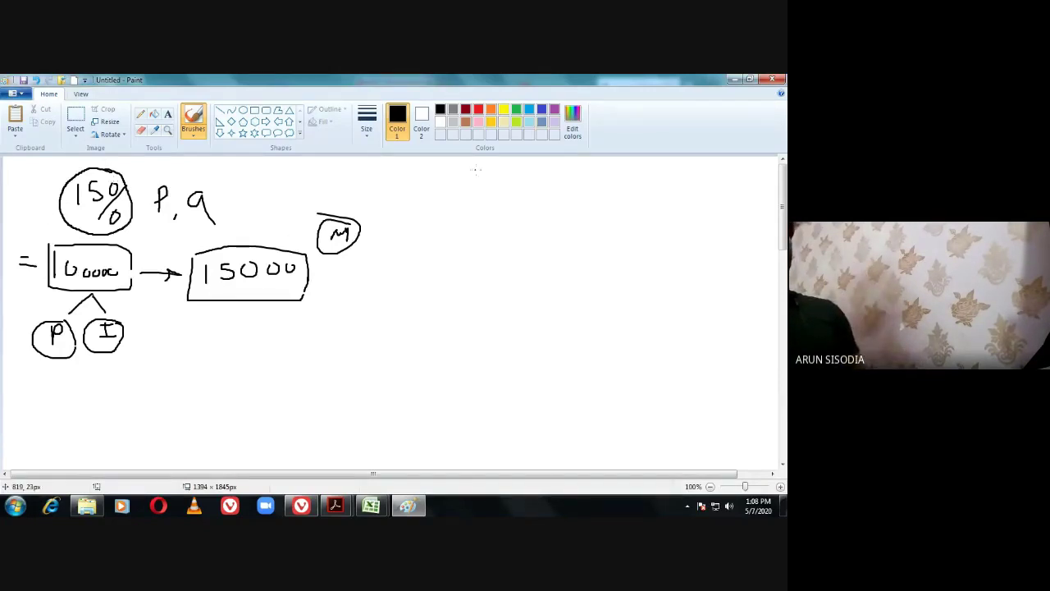
mouse_move(463, 169)
mouse_down()
mouse_move(484, 187)
mouse_move(474, 188)
mouse_up()
drag(453, 208, 515, 207)
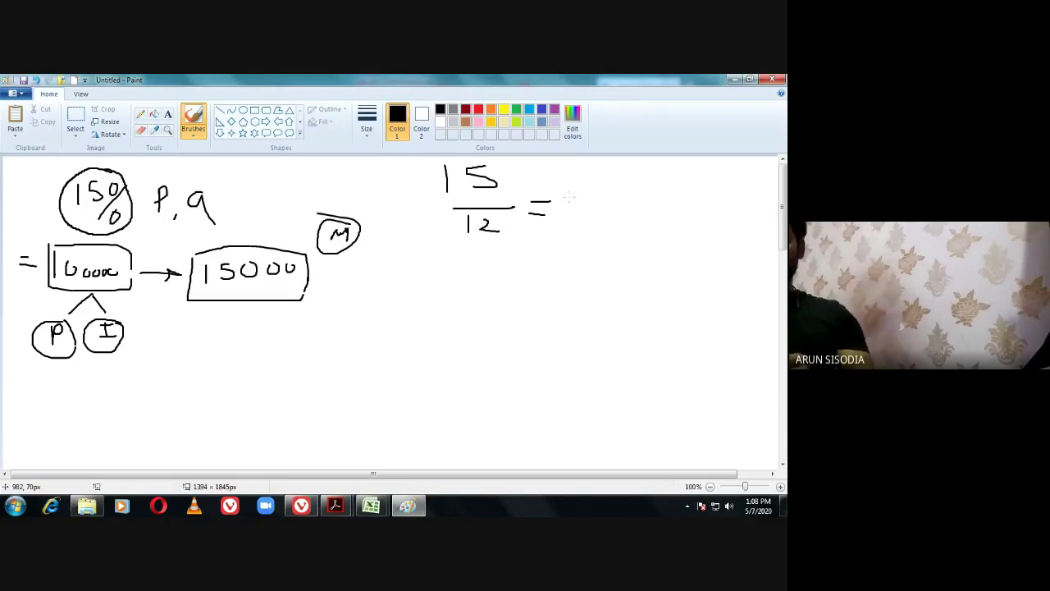
click(577, 200)
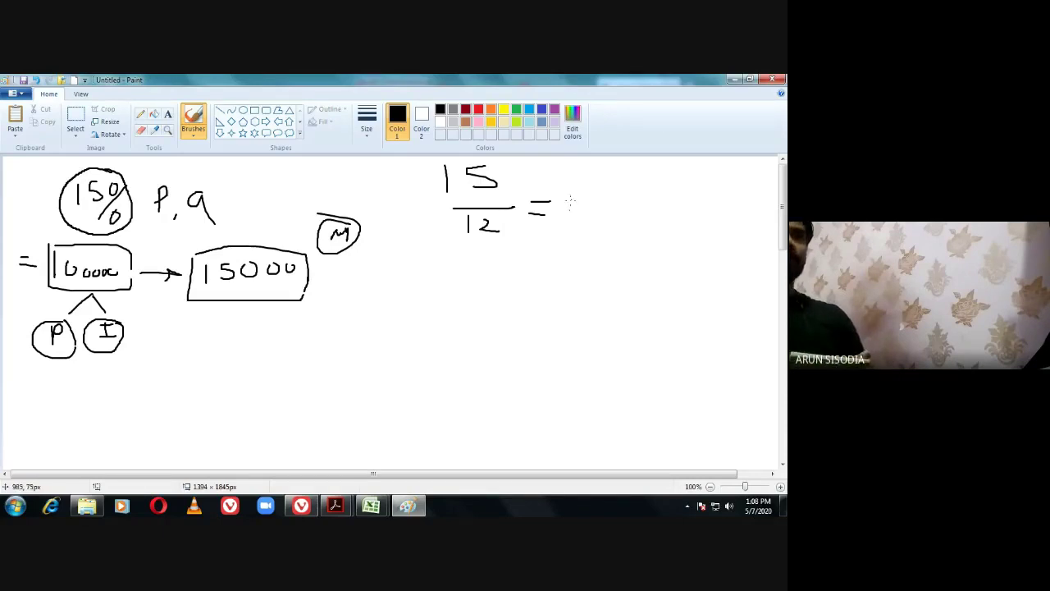
mouse_move(572, 192)
mouse_down()
mouse_move(568, 216)
mouse_move(595, 197)
mouse_move(603, 215)
mouse_move(613, 202)
mouse_move(628, 215)
mouse_up()
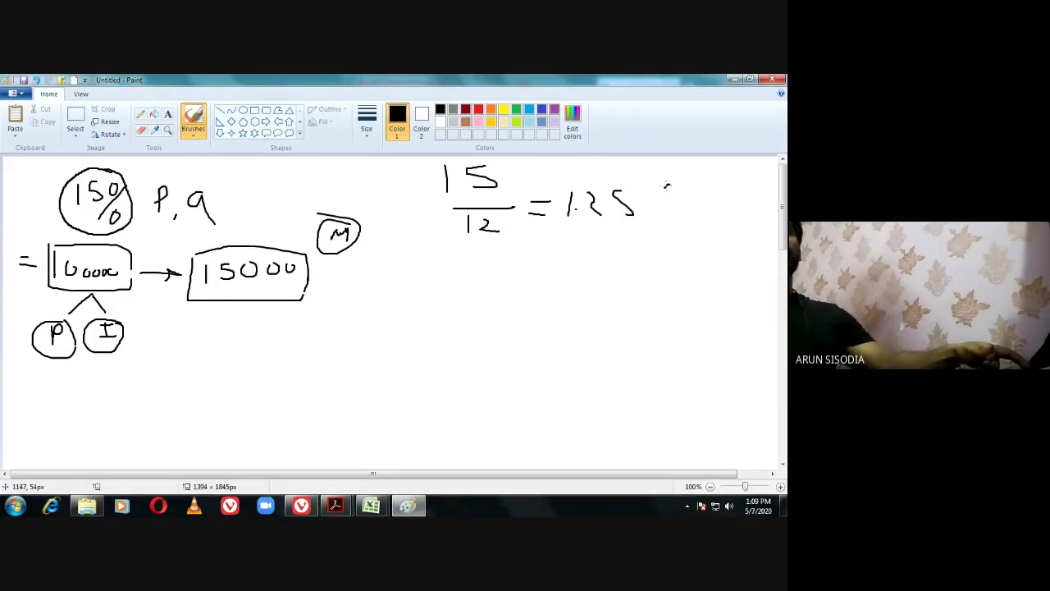
drag(667, 186, 667, 195)
drag(686, 187, 645, 238)
mouse_move(662, 227)
mouse_down()
mouse_move(656, 237)
mouse_move(663, 228)
mouse_up()
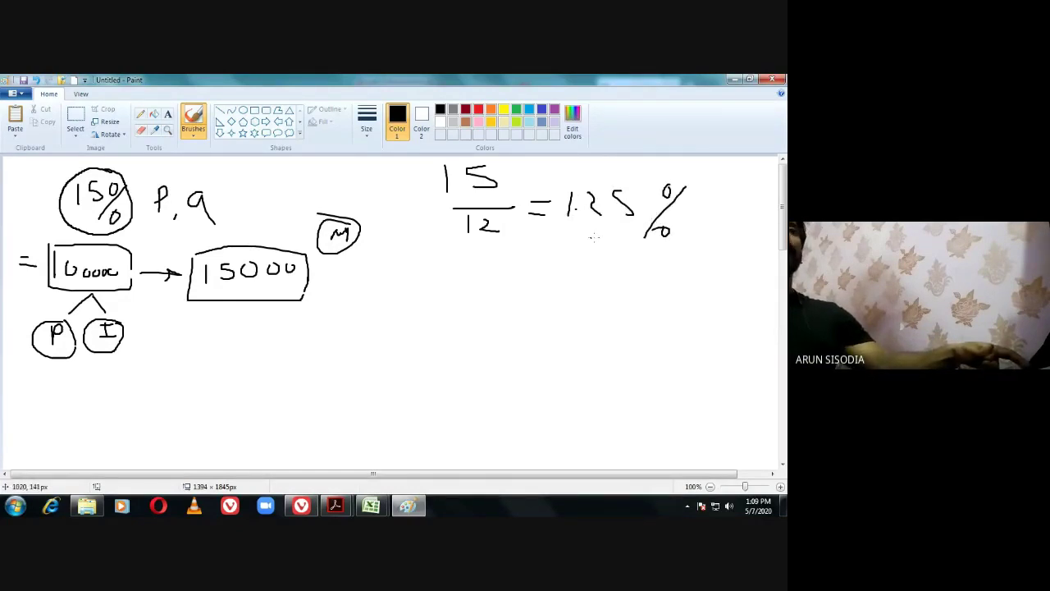
drag(568, 224, 634, 224)
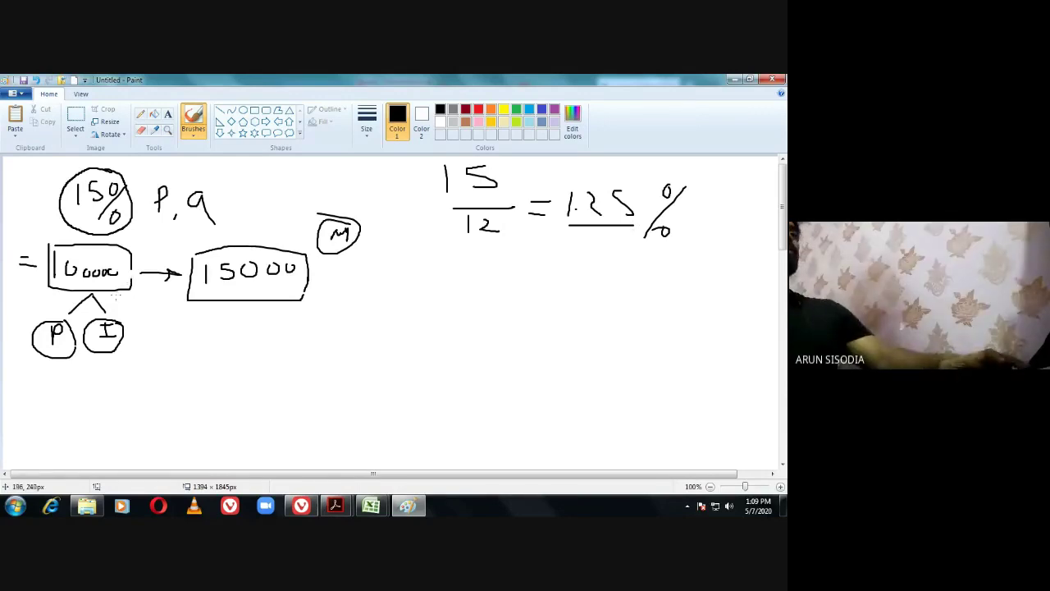
Draw another arrow from the 100000 box to a circled P and I, and handwrite 15/2 = 7.5 with the 15 and result circled.
drag(116, 294, 141, 334)
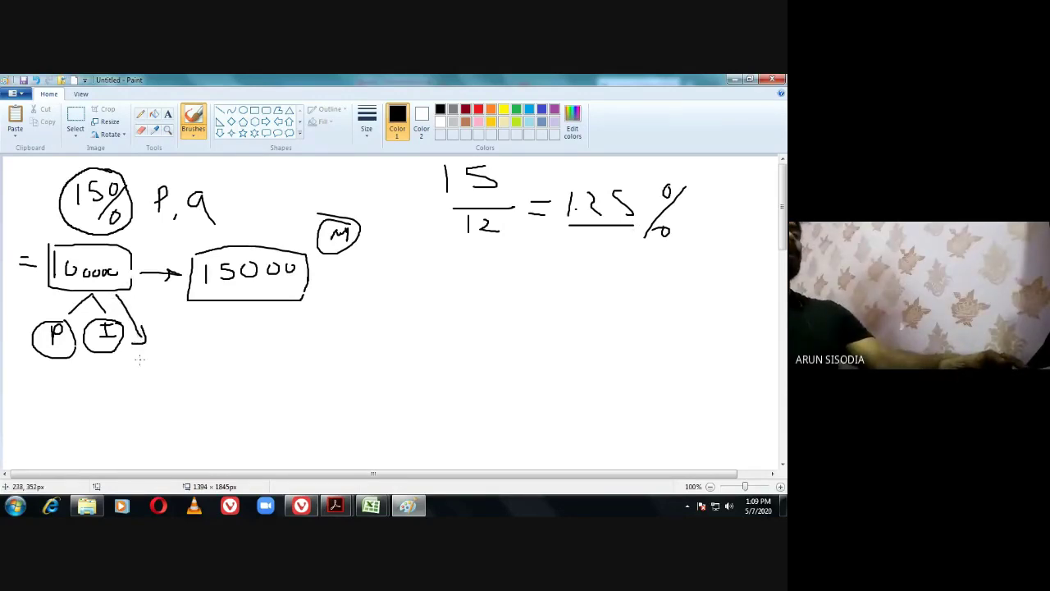
mouse_move(130, 371)
mouse_down()
mouse_move(145, 352)
mouse_move(194, 381)
mouse_move(192, 356)
mouse_up()
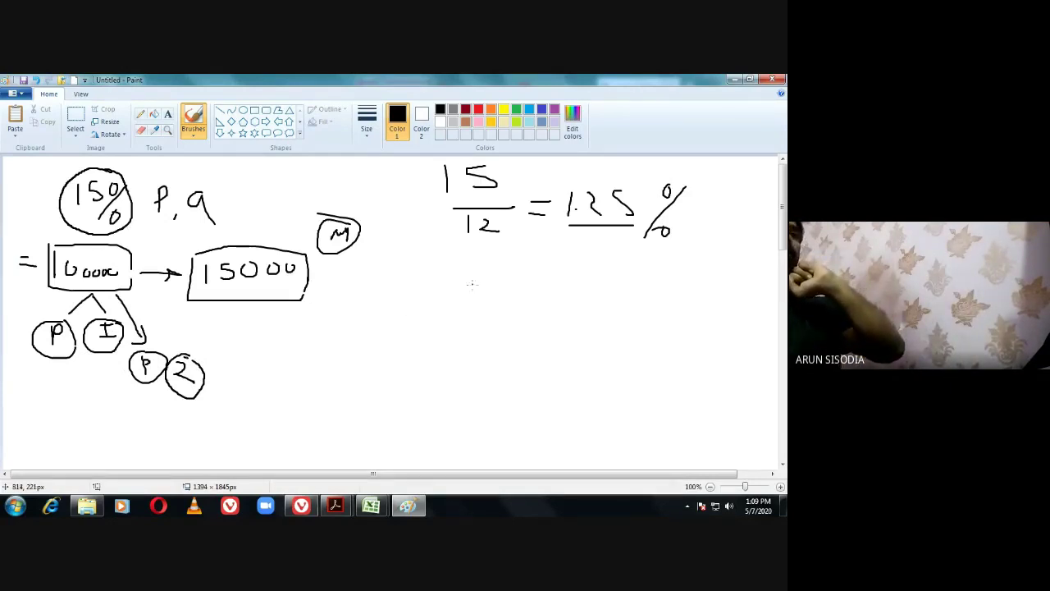
drag(458, 268, 459, 302)
mouse_move(484, 274)
mouse_down()
mouse_move(468, 276)
mouse_move(481, 289)
mouse_move(463, 294)
mouse_up()
mouse_move(416, 310)
mouse_down()
mouse_move(479, 310)
mouse_move(482, 347)
mouse_up()
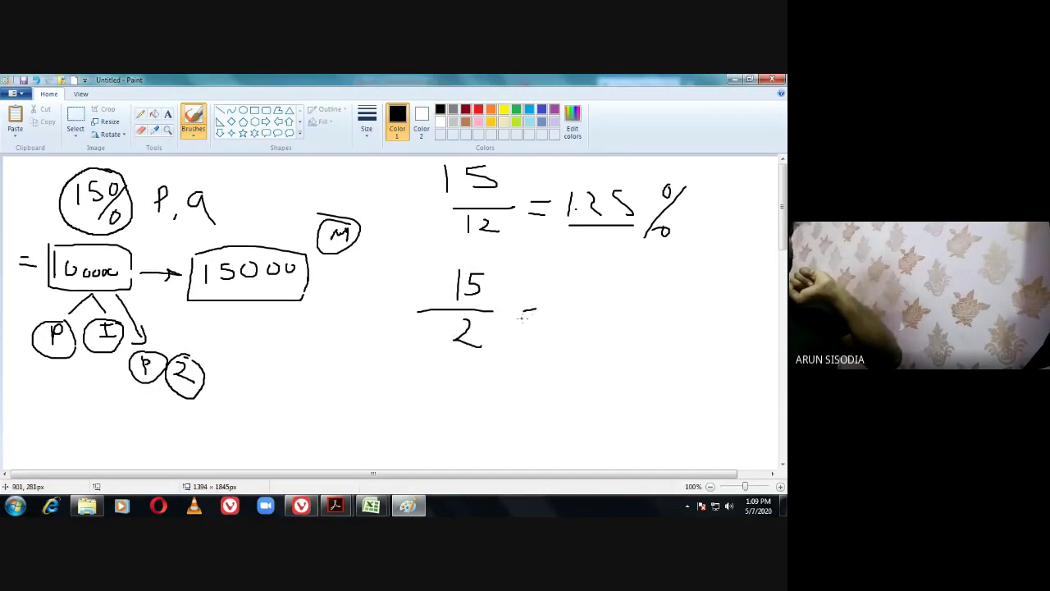
drag(522, 319, 546, 321)
mouse_move(487, 275)
mouse_down()
mouse_move(491, 304)
mouse_move(482, 263)
mouse_up()
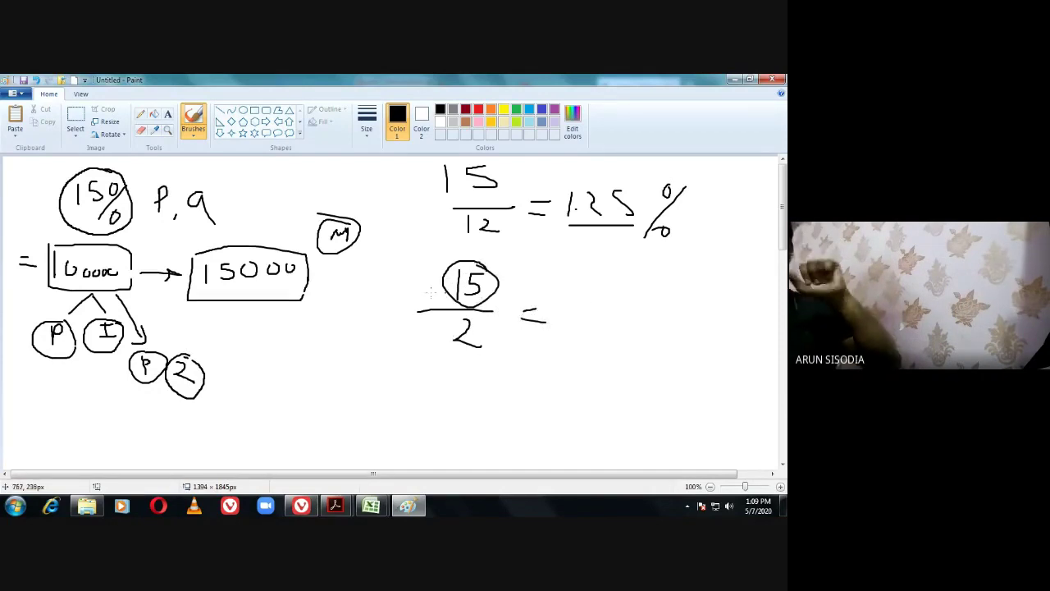
drag(574, 290, 574, 326)
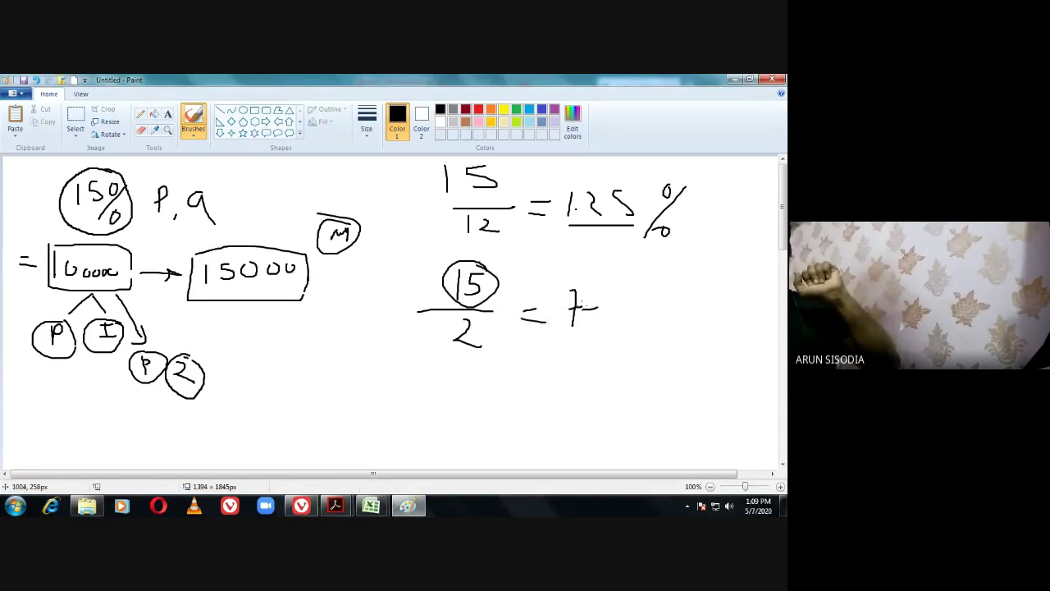
drag(627, 297, 572, 271)
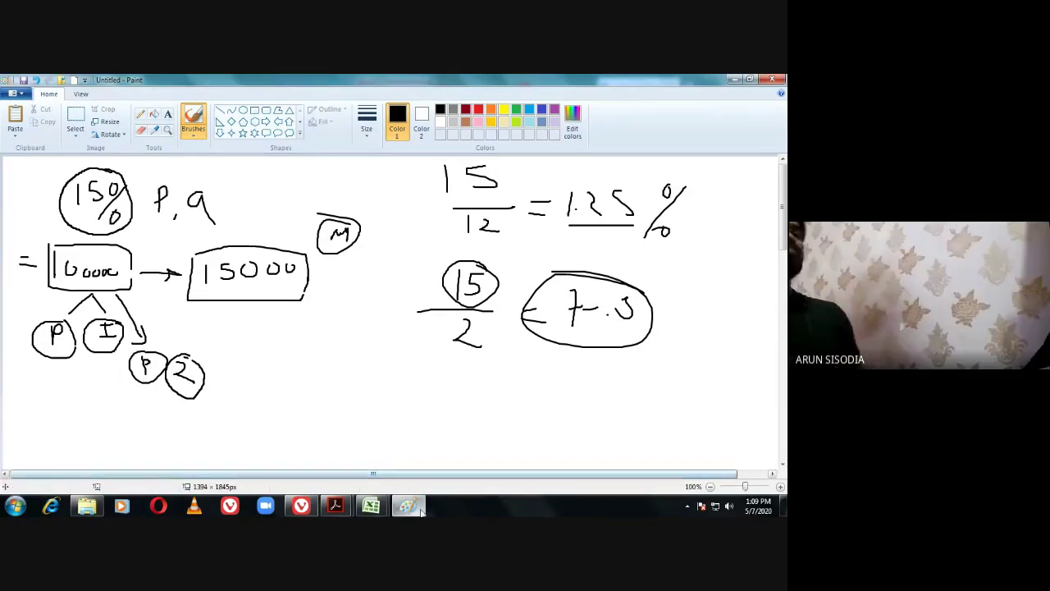
Switch back to Book1 in Excel and complete the PMT rate argument as B3/C4, followed by a comma.
mouse_move(418, 509)
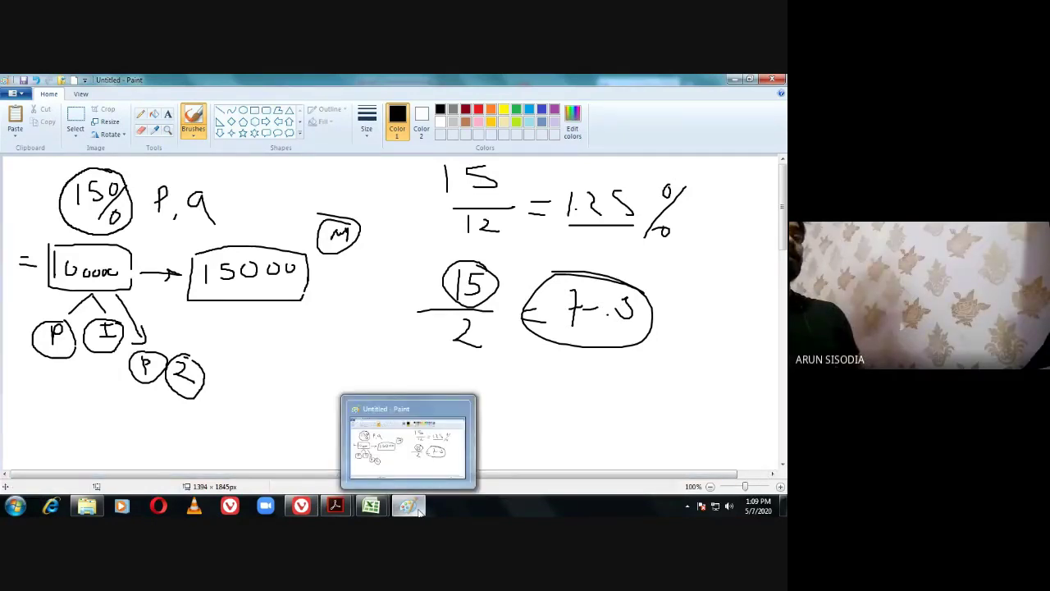
mouse_move(376, 509)
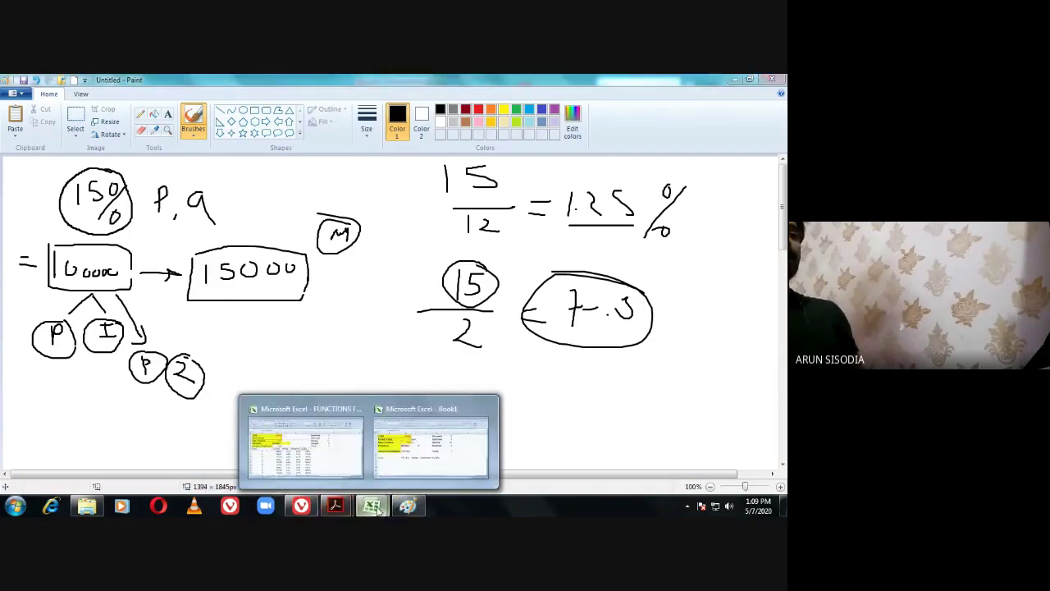
click(404, 468)
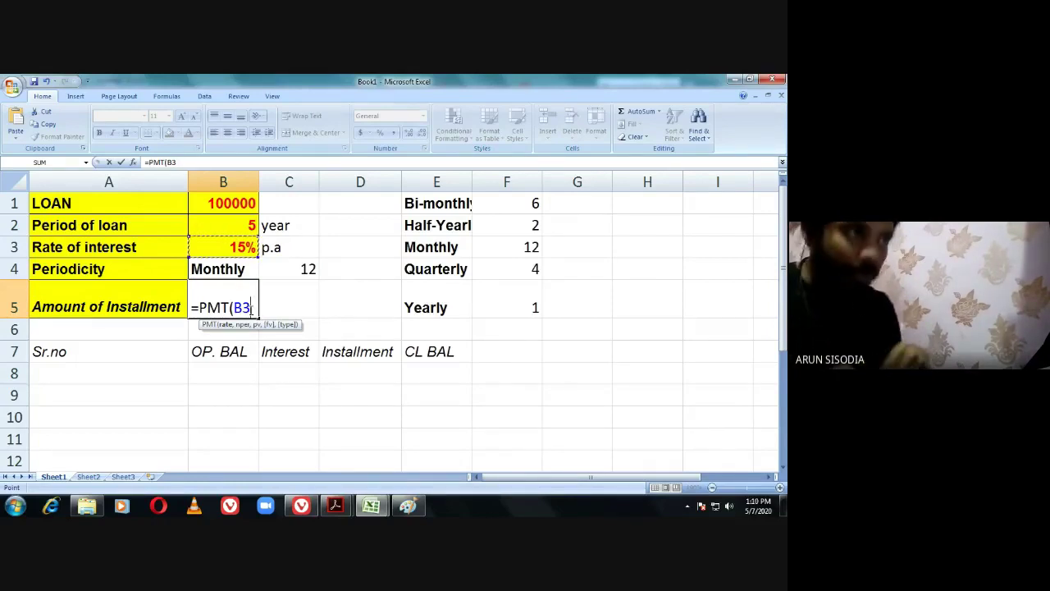
text(/)
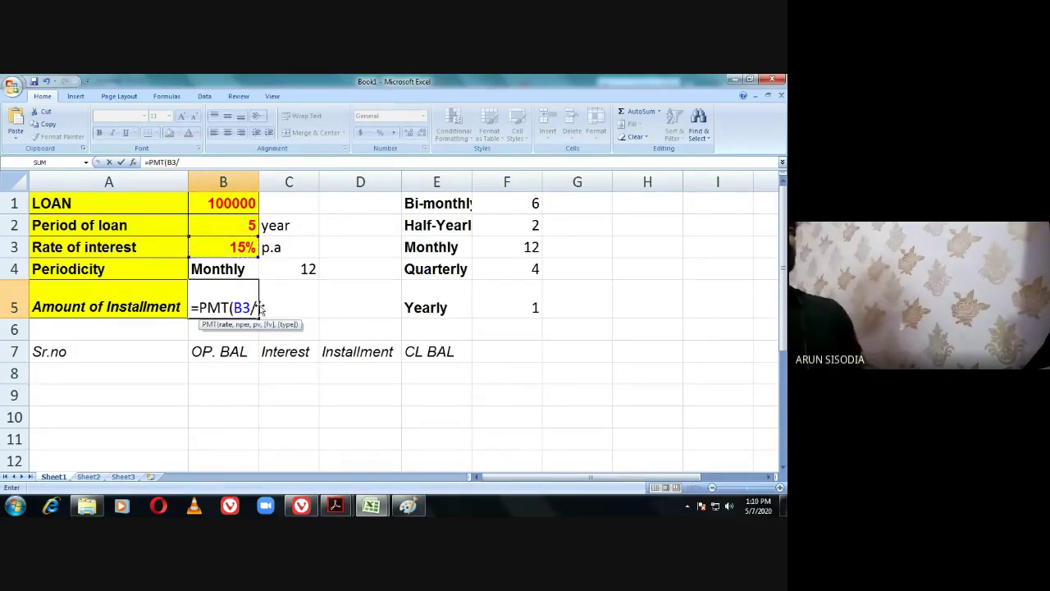
click(298, 269)
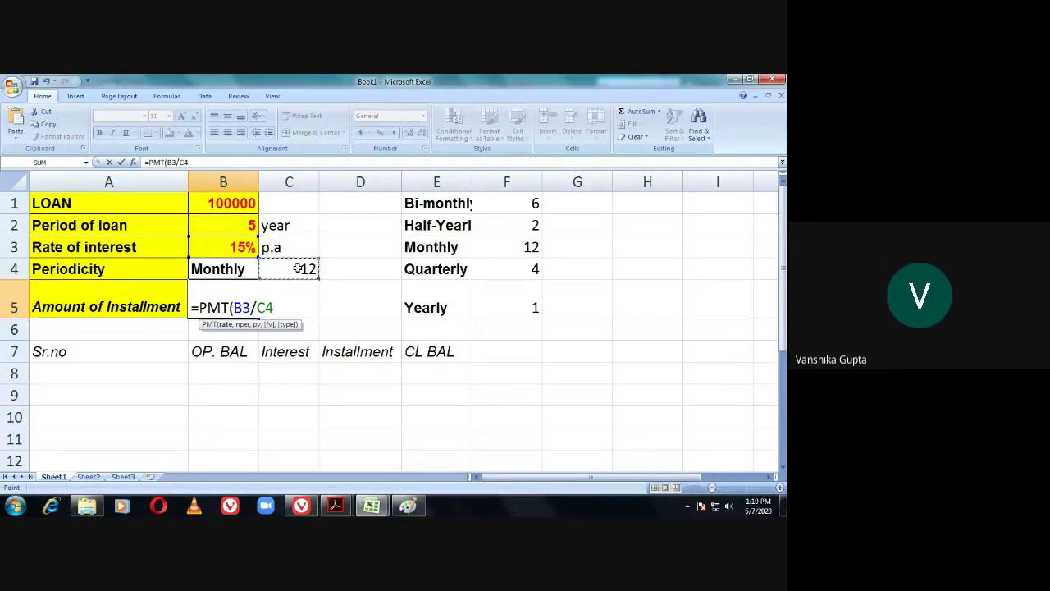
text(,)
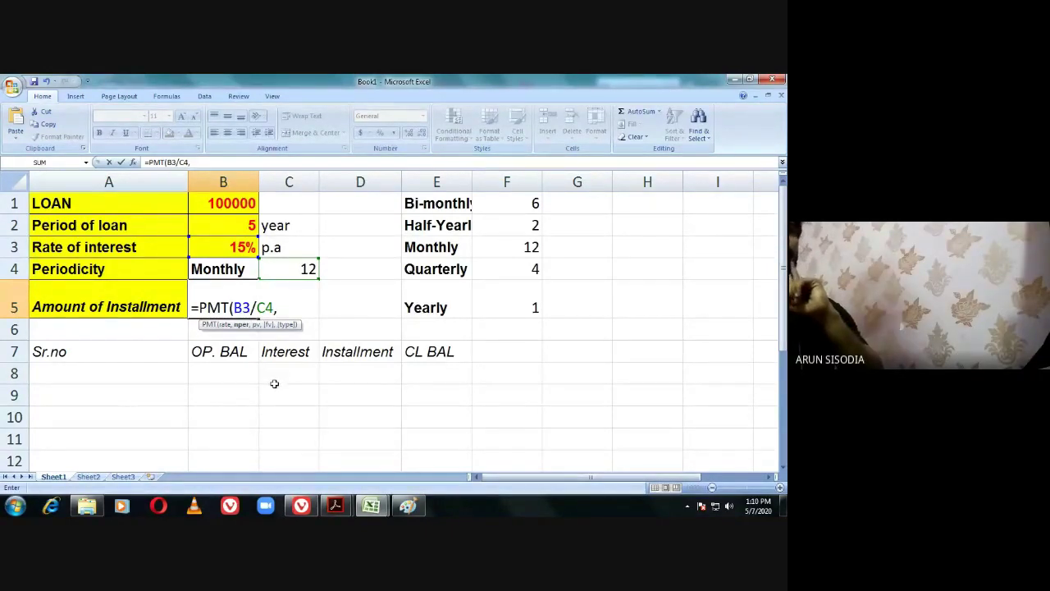
Switch to Paint to add two freehand strokes to the loan explanation, and return to Book1 in Excel.
click(408, 506)
mouse_move(330, 358)
mouse_down()
mouse_move(311, 386)
mouse_move(411, 377)
mouse_up()
mouse_move(291, 408)
mouse_down()
mouse_move(329, 408)
mouse_move(343, 423)
mouse_move(390, 418)
mouse_move(353, 405)
mouse_move(399, 437)
mouse_move(404, 407)
mouse_move(379, 398)
mouse_up()
mouse_move(372, 510)
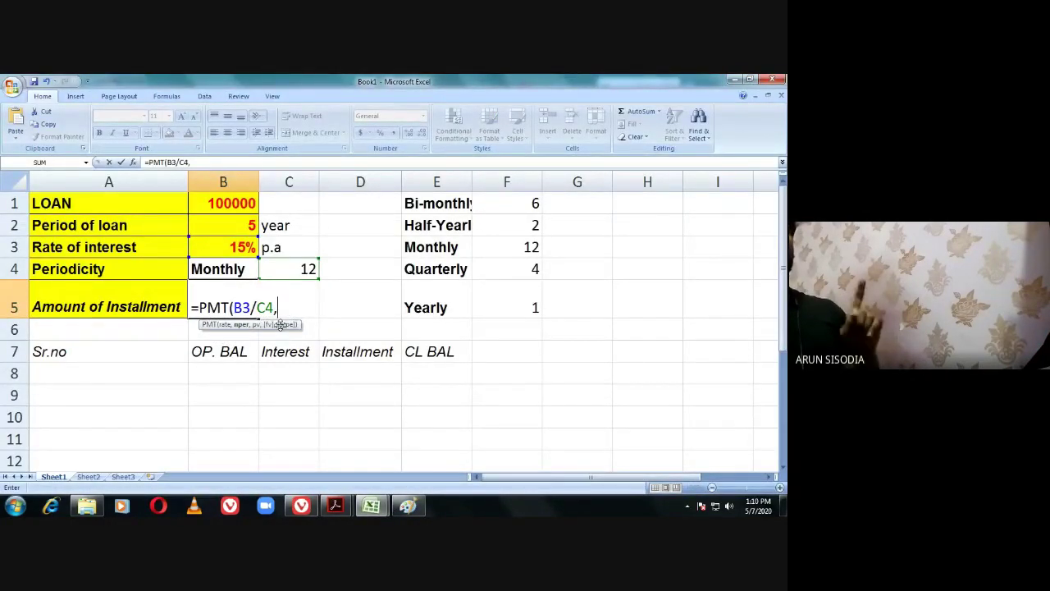
Set the number-of-periods argument of the PMT formula in B5 to B2*C4.
click(250, 228)
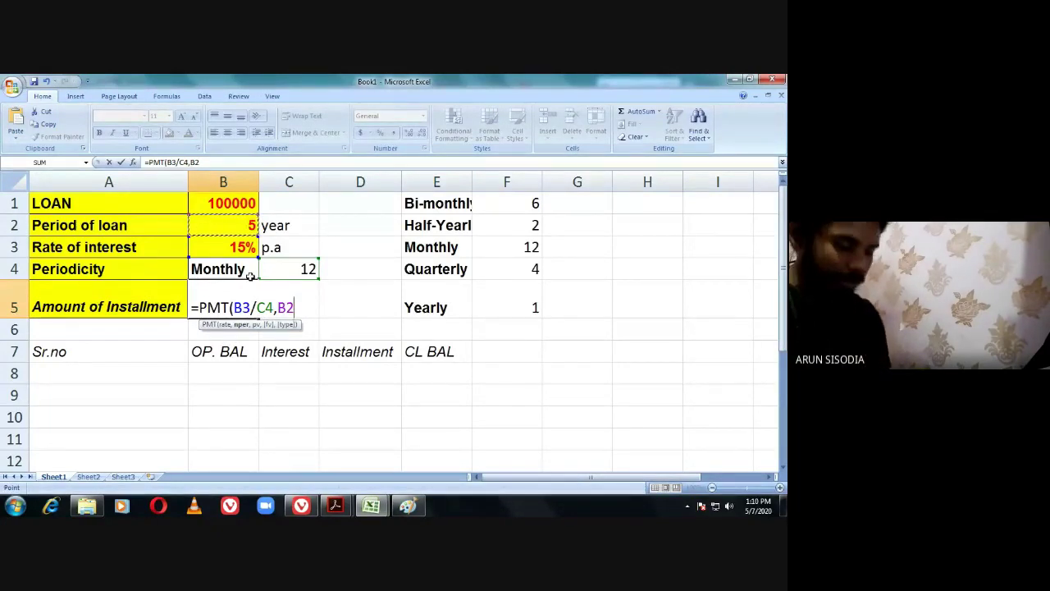
text(8)
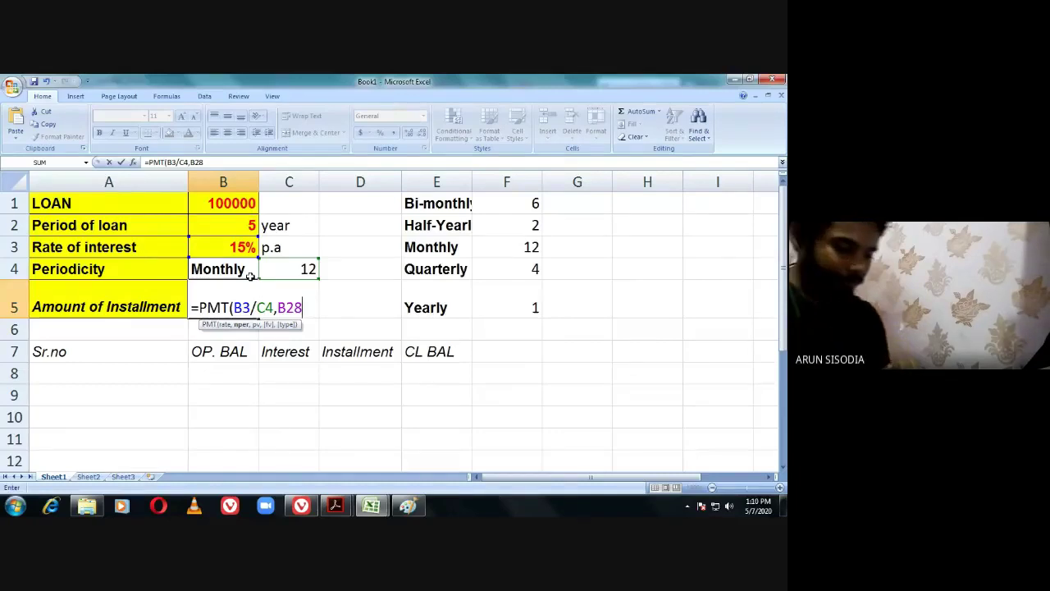
key(BackSpace)
text(*)
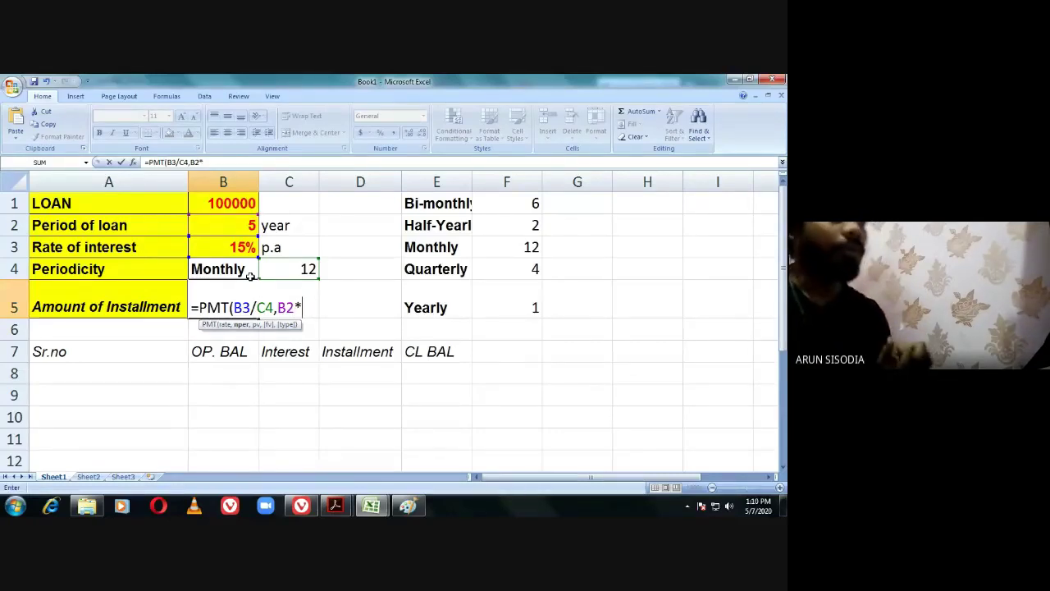
click(303, 268)
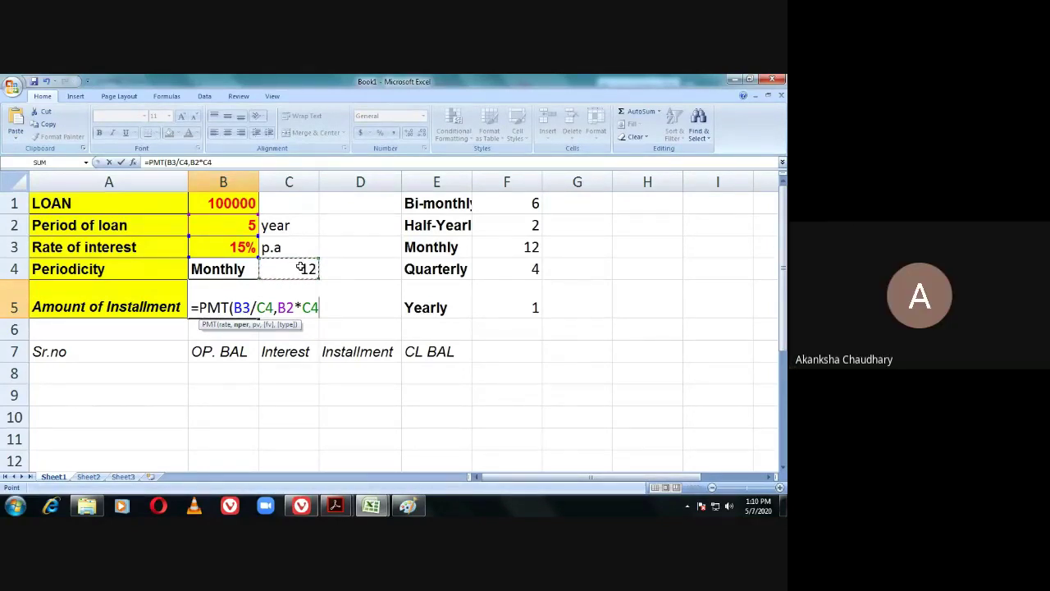
Complete the PMT formula in B5 with -100000 as the present value and enter it.
text(,-)
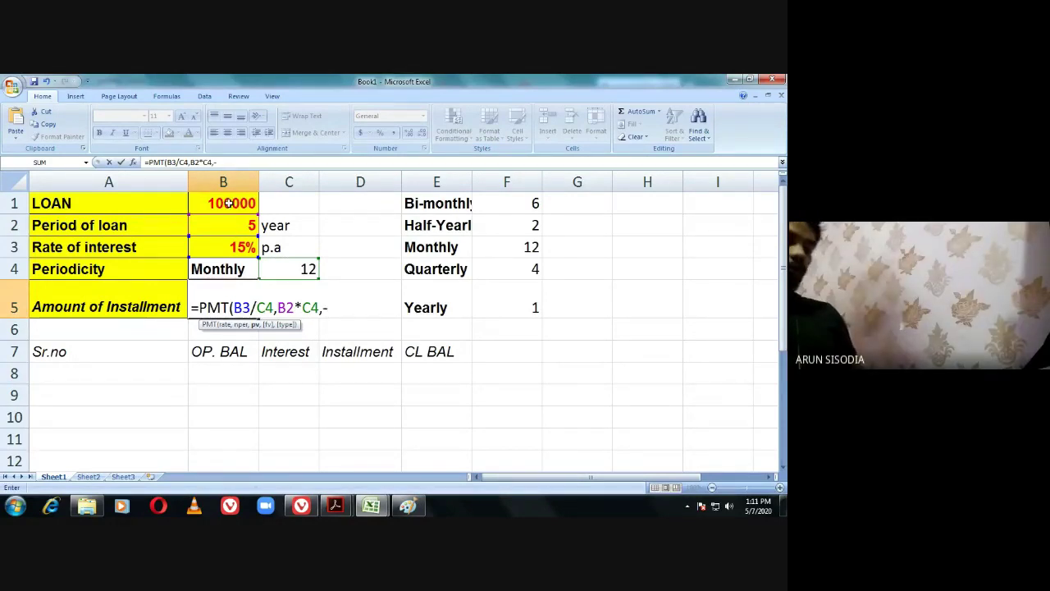
text(100000)
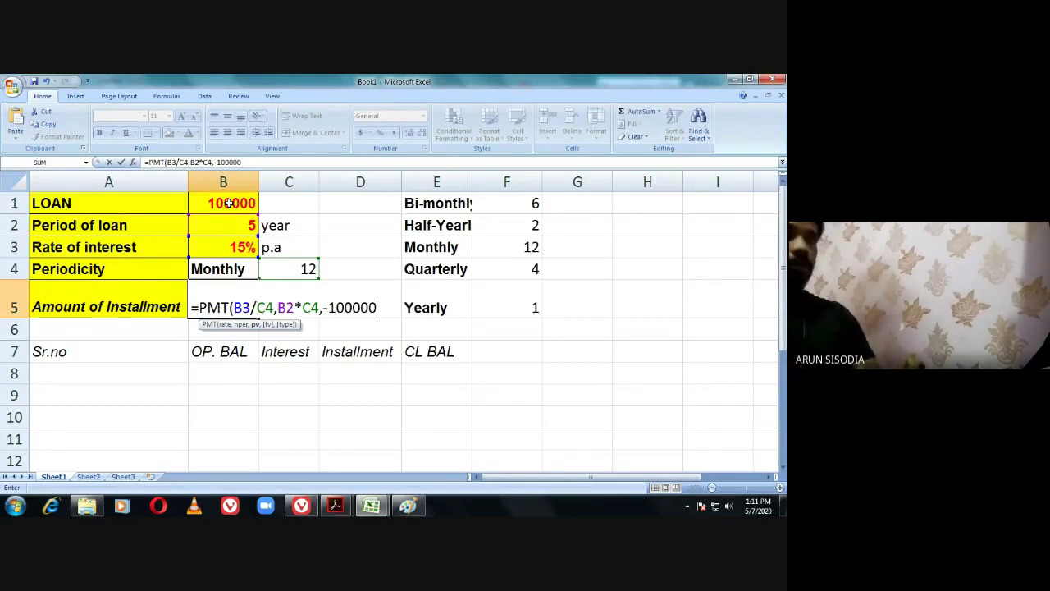
text())
key(Return)
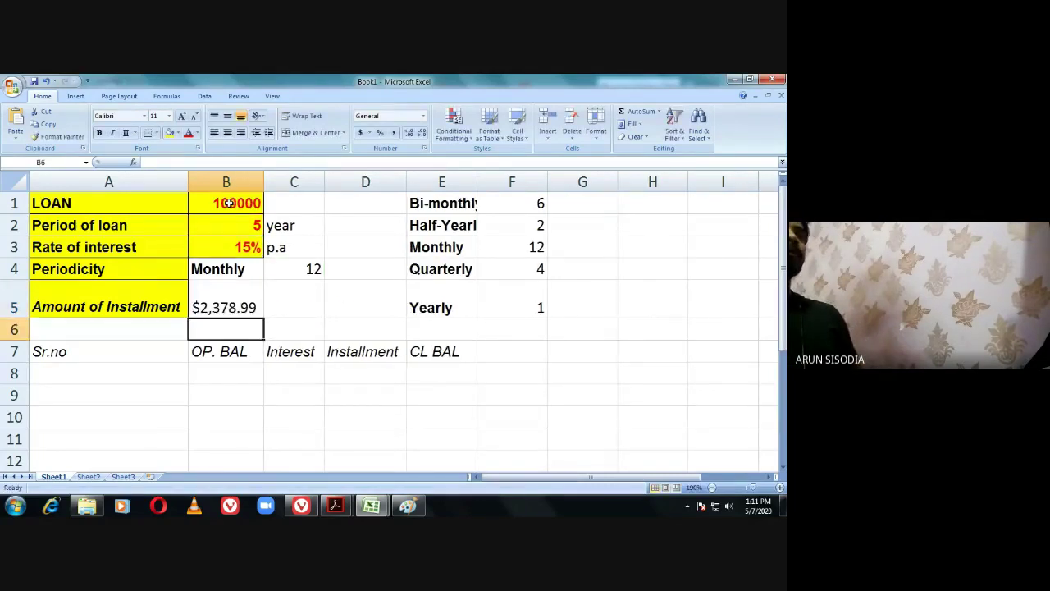
Change the number format of the installment amount in B5 to General.
click(229, 303)
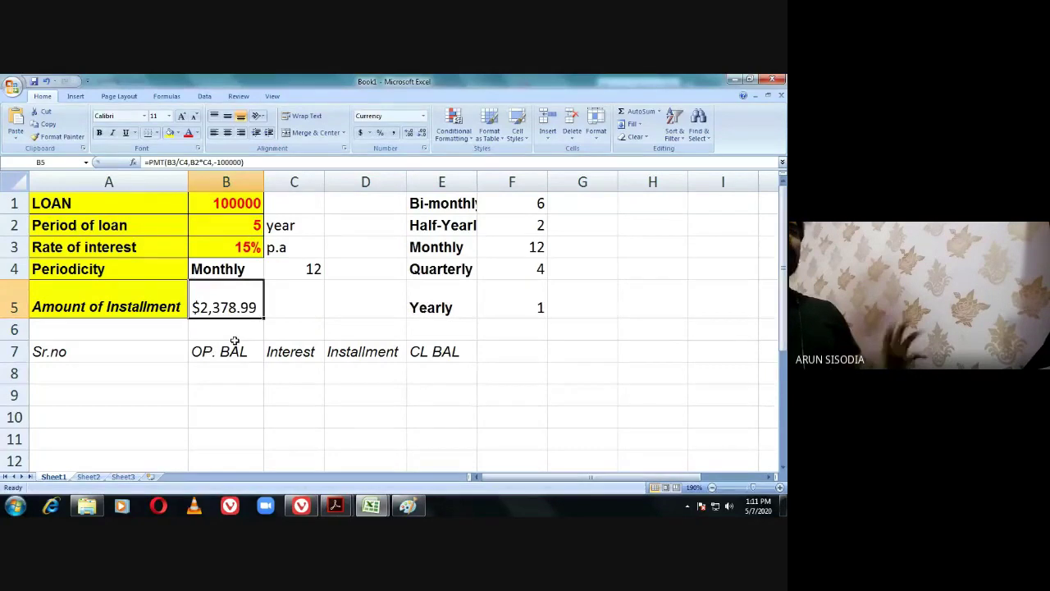
click(423, 119)
click(381, 124)
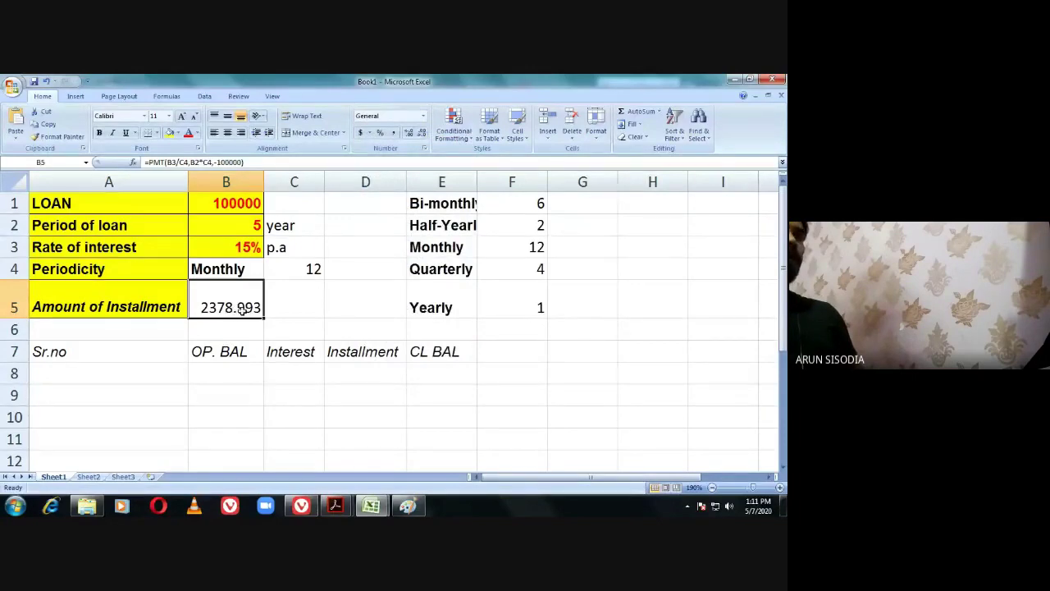
Review the arguments of the PMT formula in B5 and close the cell without editing it.
click(371, 506)
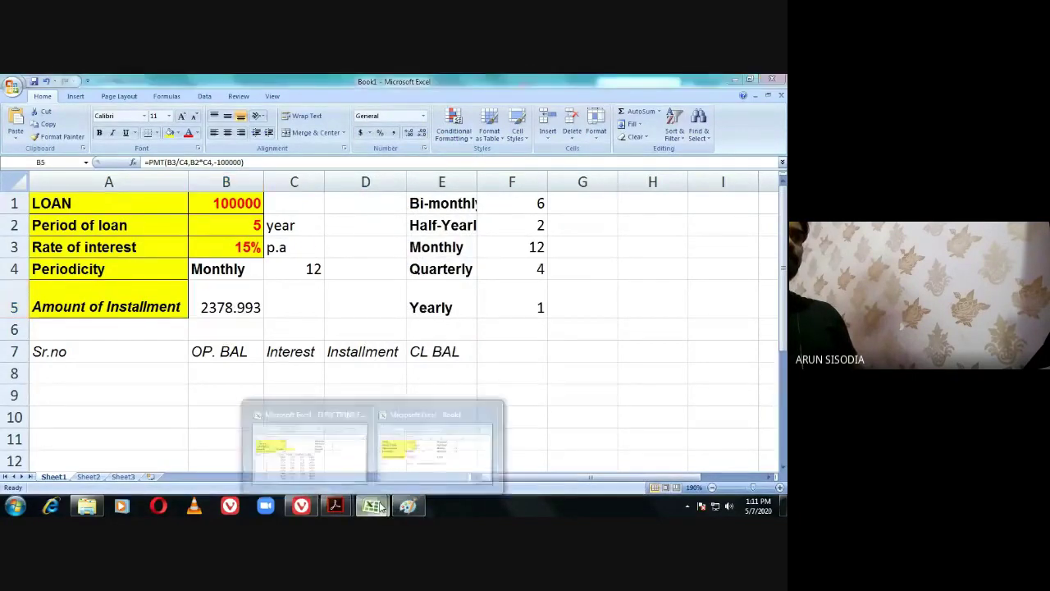
mouse_move(349, 460)
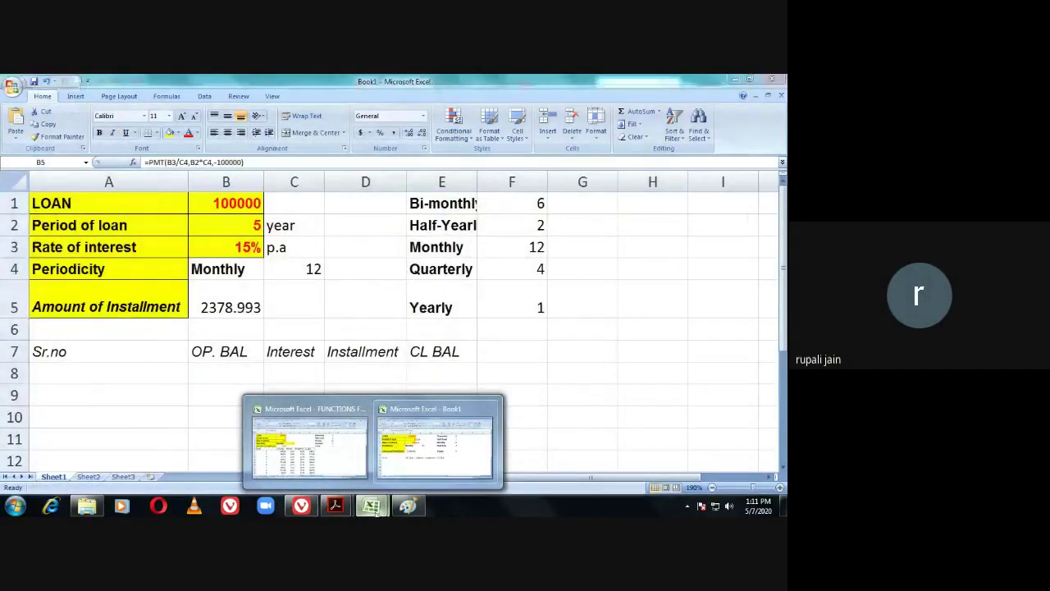
click(373, 508)
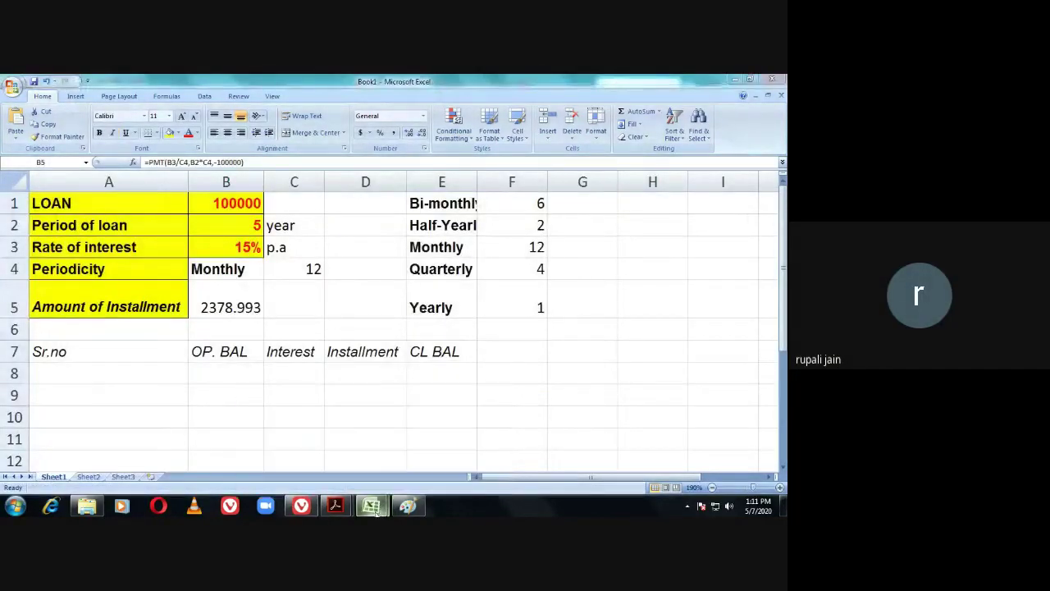
double_click(238, 310)
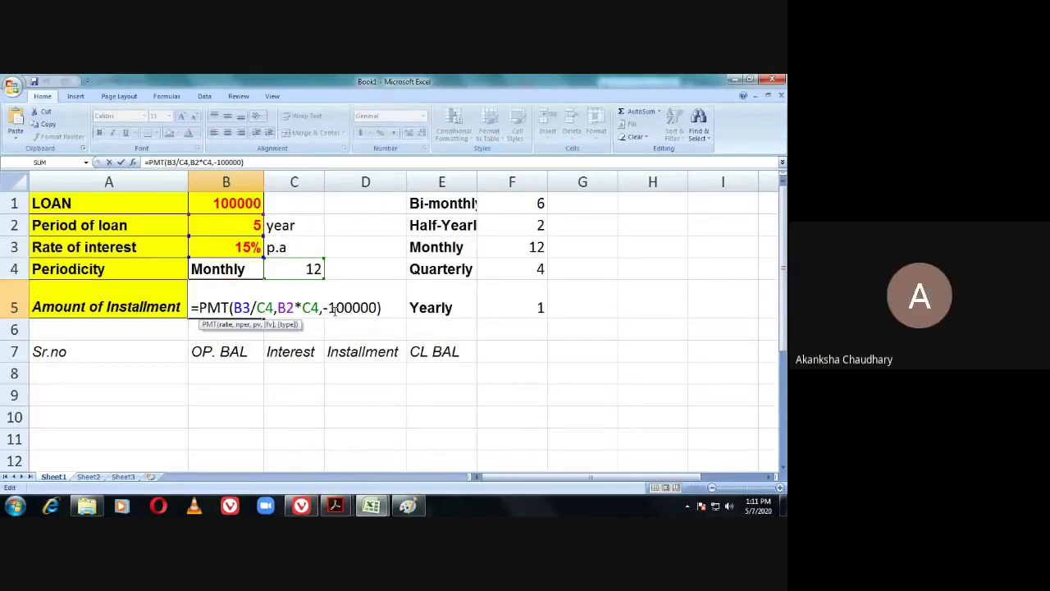
key(Return)
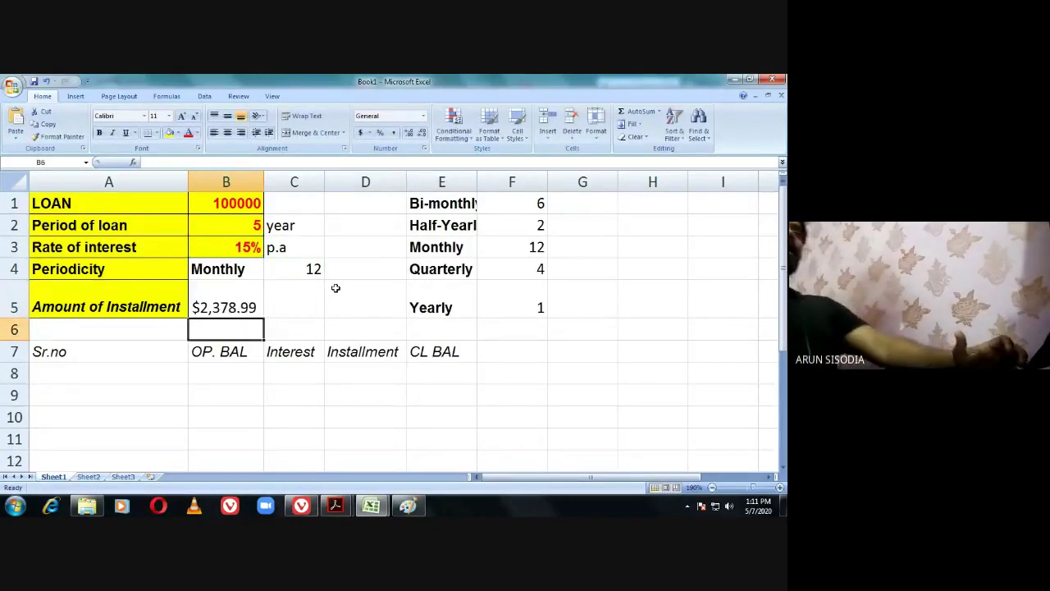
Wrap the PMT formula in B5 in ROUND with 0 digits, giving =ROUND(PMT(B3/C4,B2*C4,-100000),0).
double_click(233, 307)
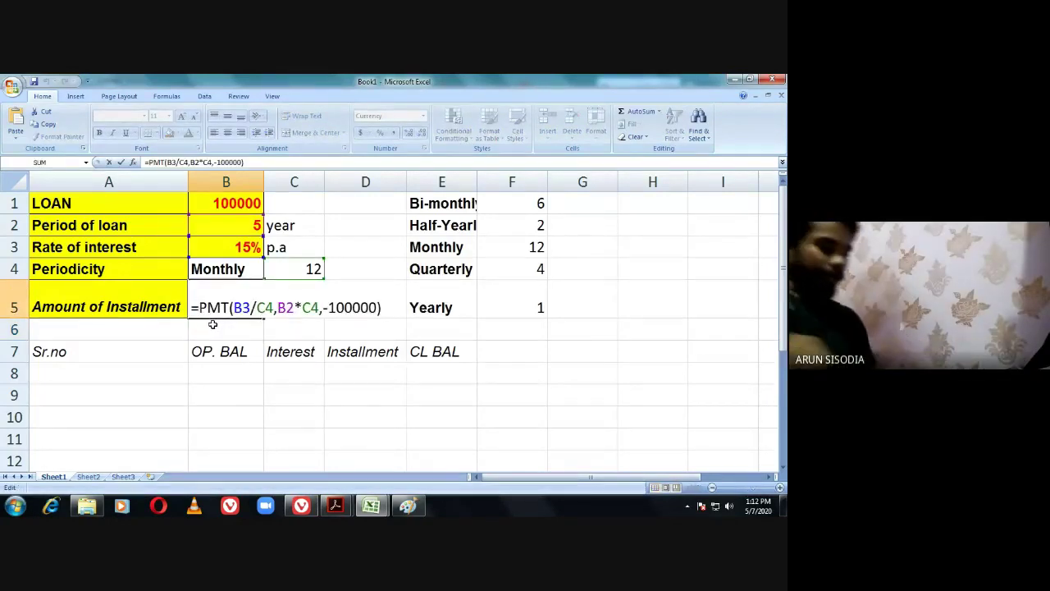
text(ro)
text(un)
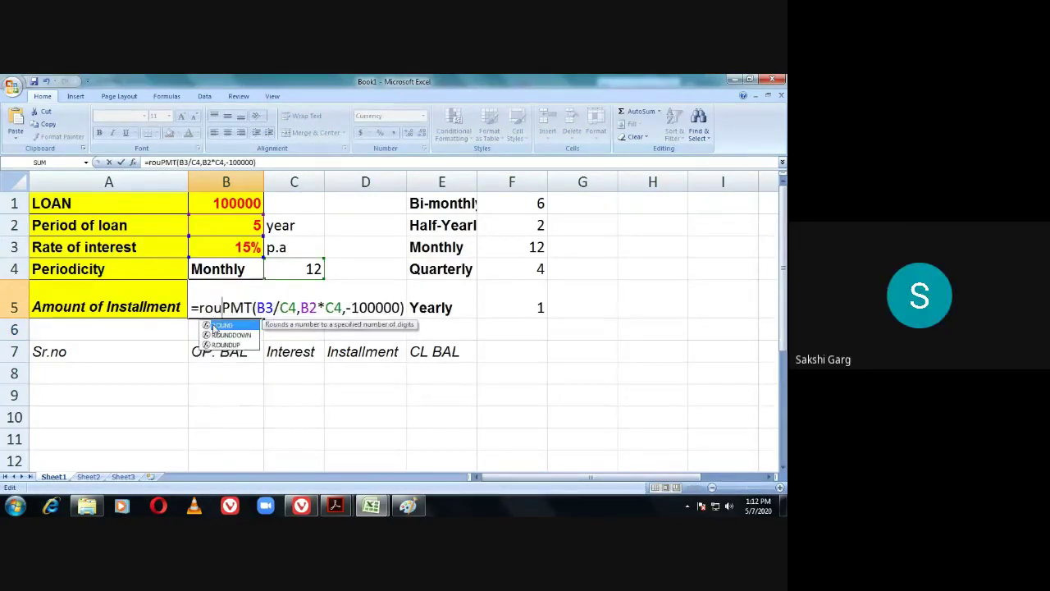
text(d)
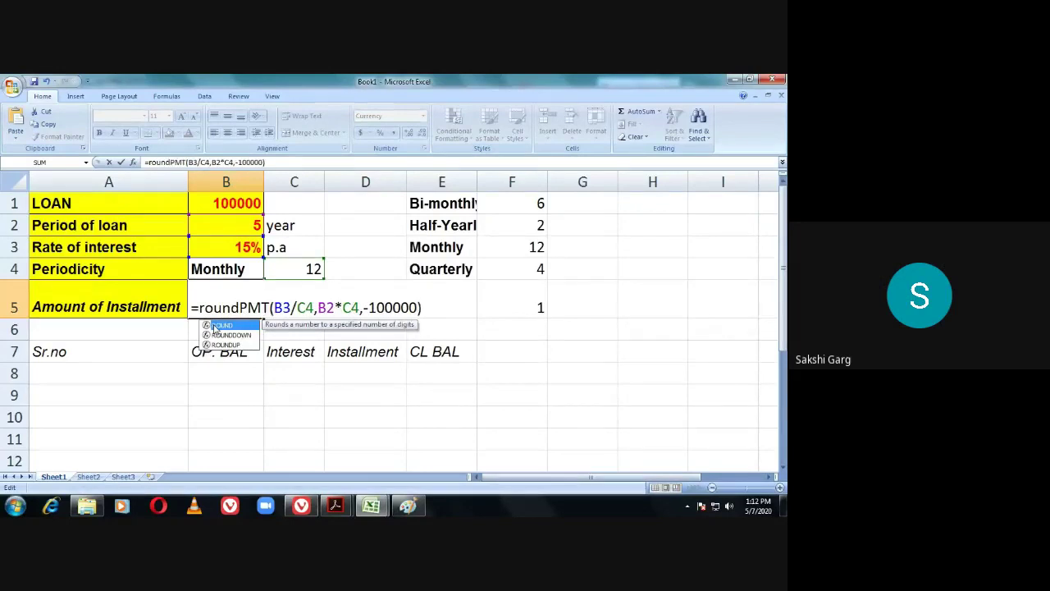
double_click(220, 326)
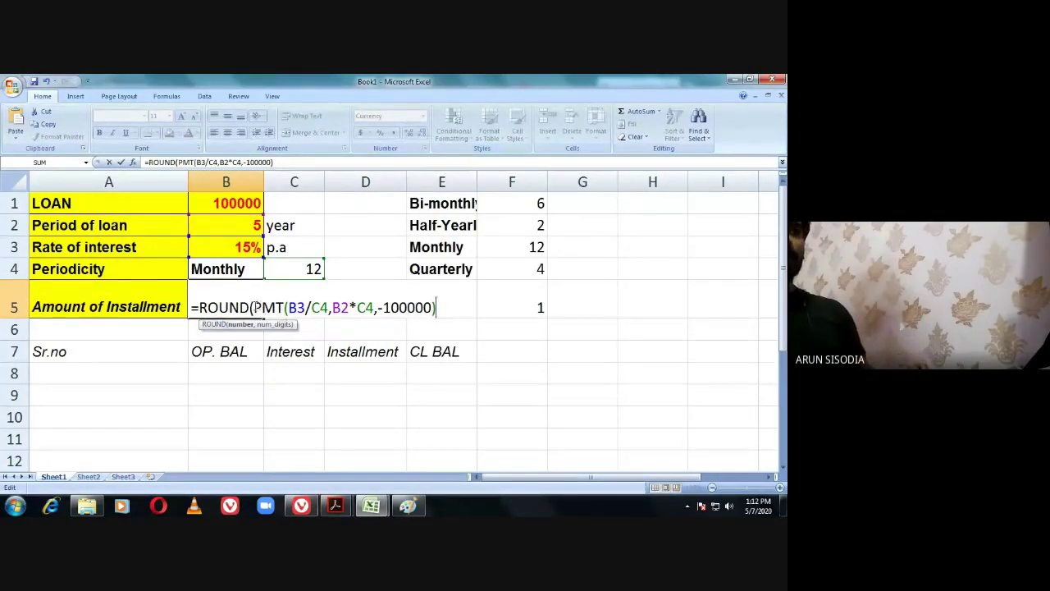
drag(253, 307, 438, 307)
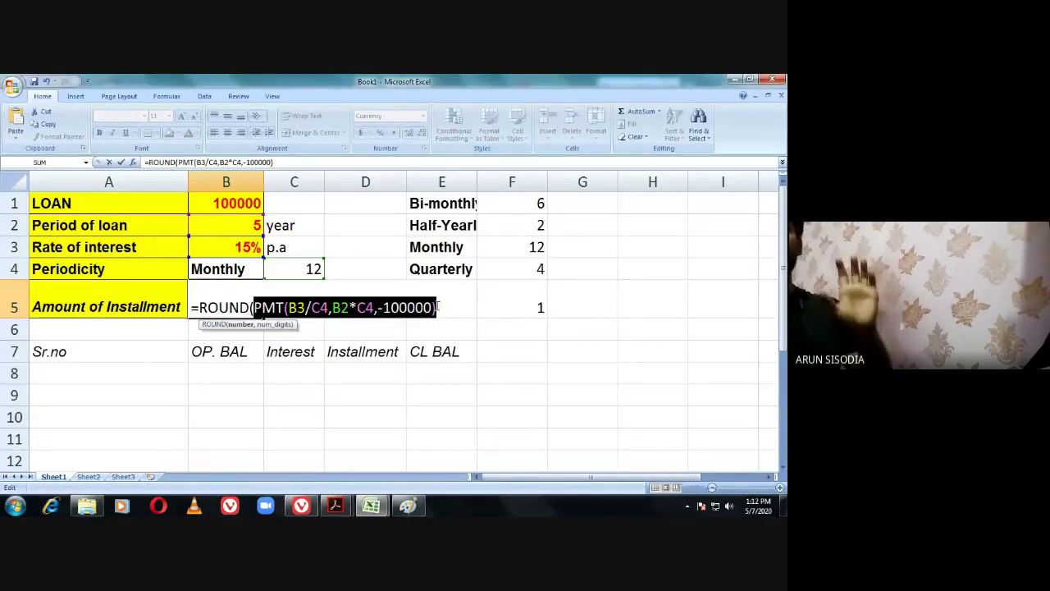
click(440, 306)
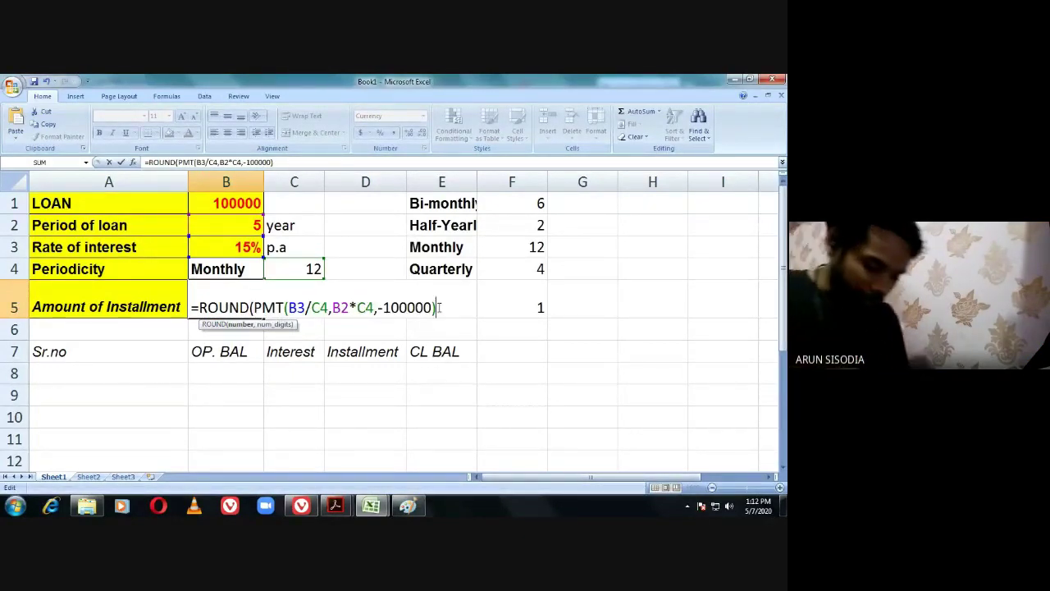
text(,)
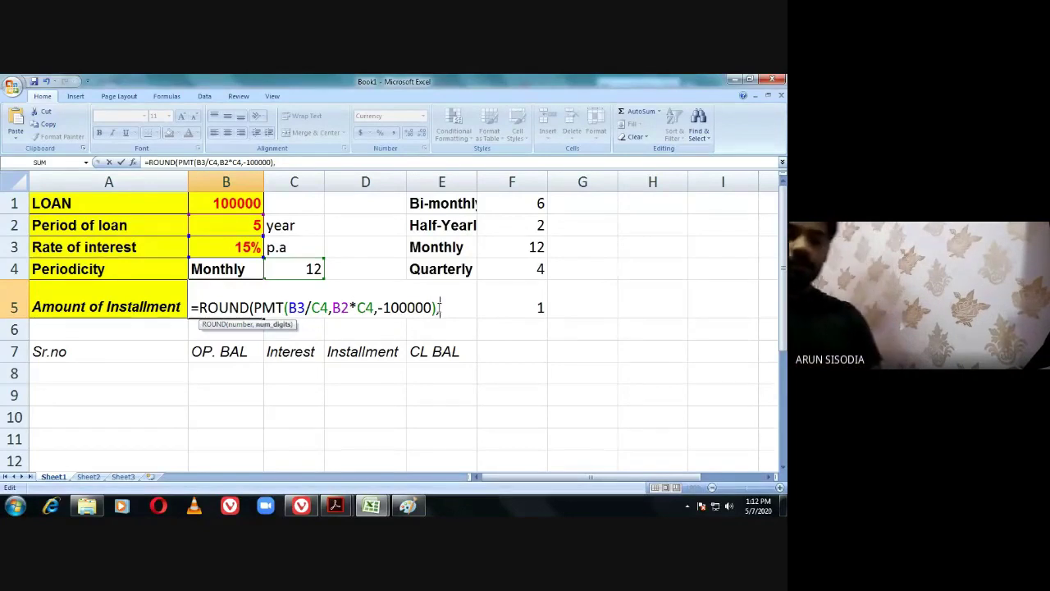
text(0))
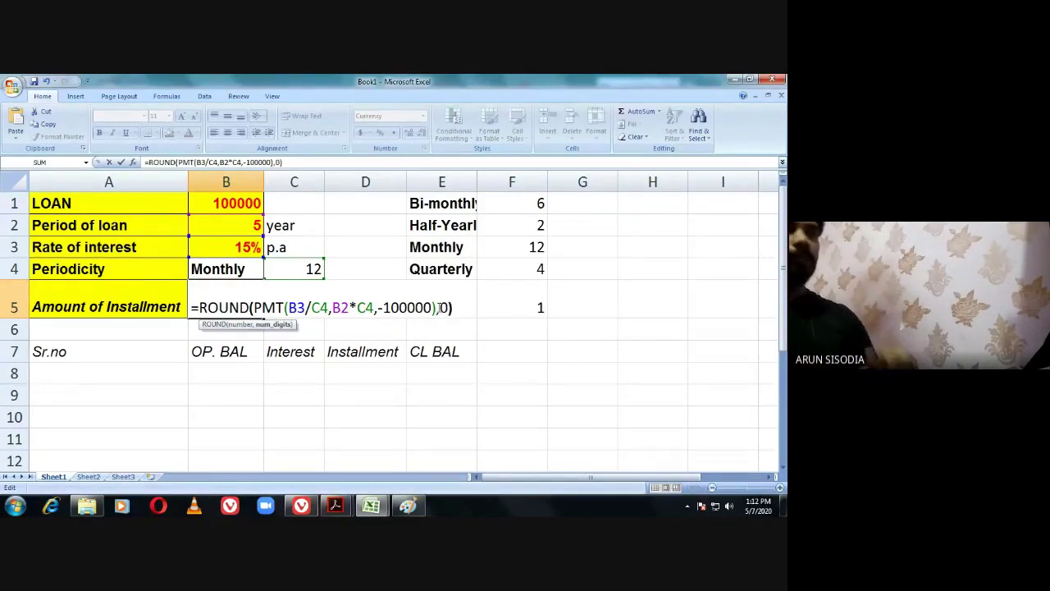
key(Return)
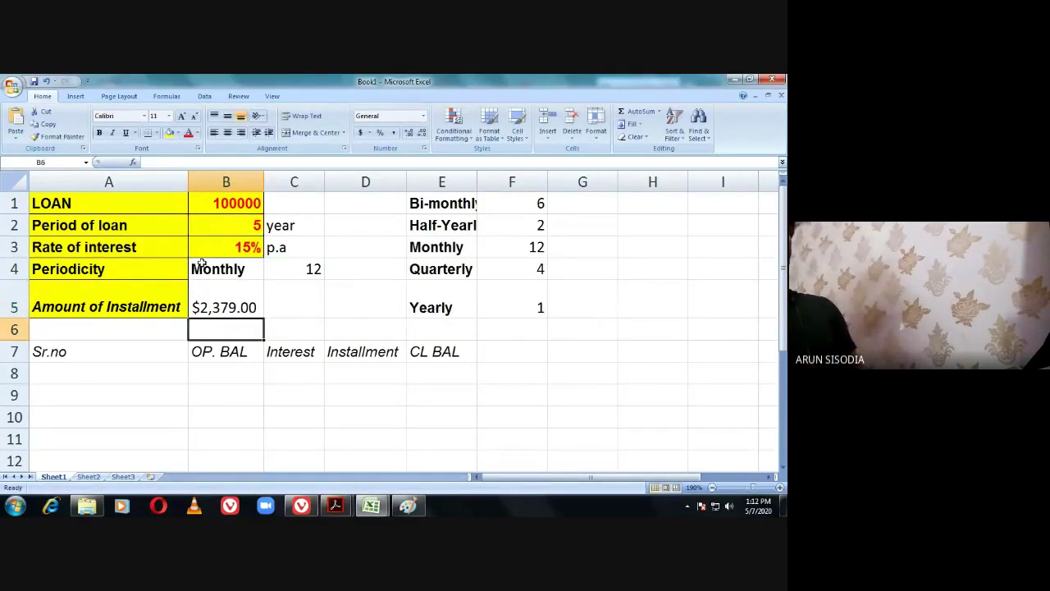
Format the rounded installment in B5 as General and review its ROUND formula.
click(236, 307)
click(424, 116)
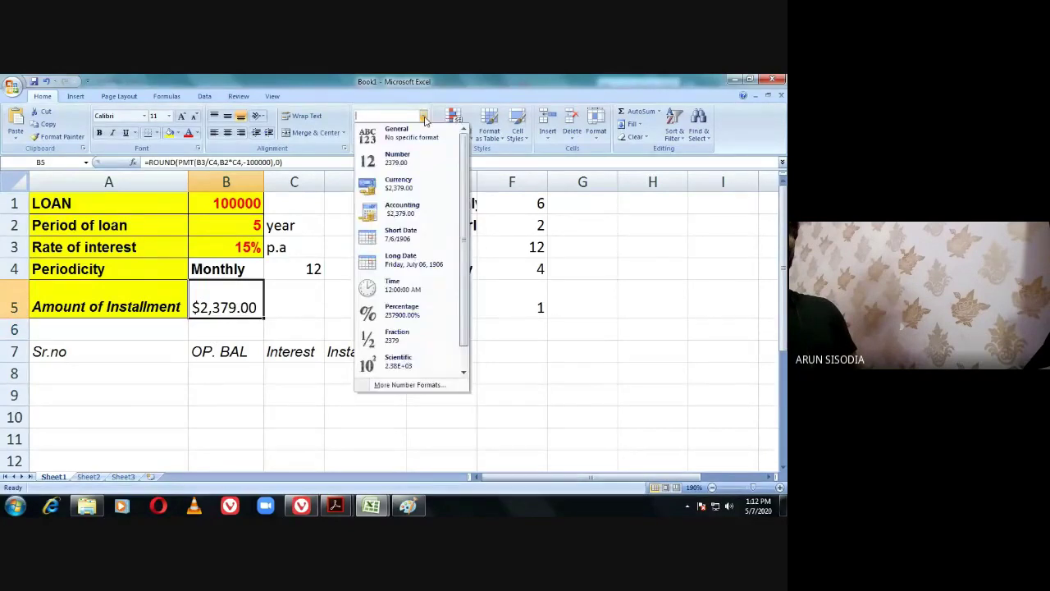
click(410, 133)
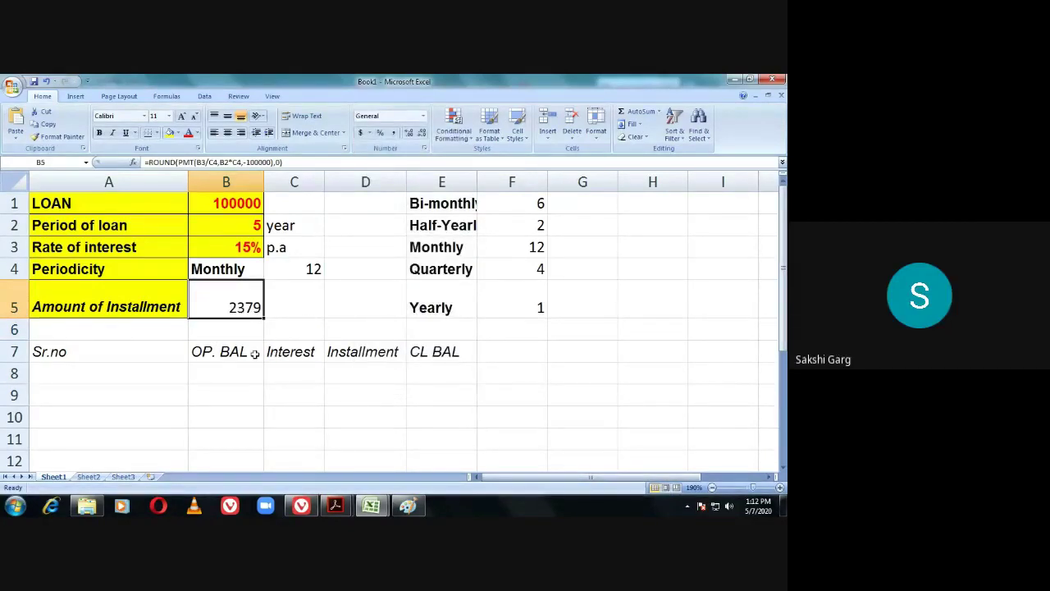
double_click(227, 306)
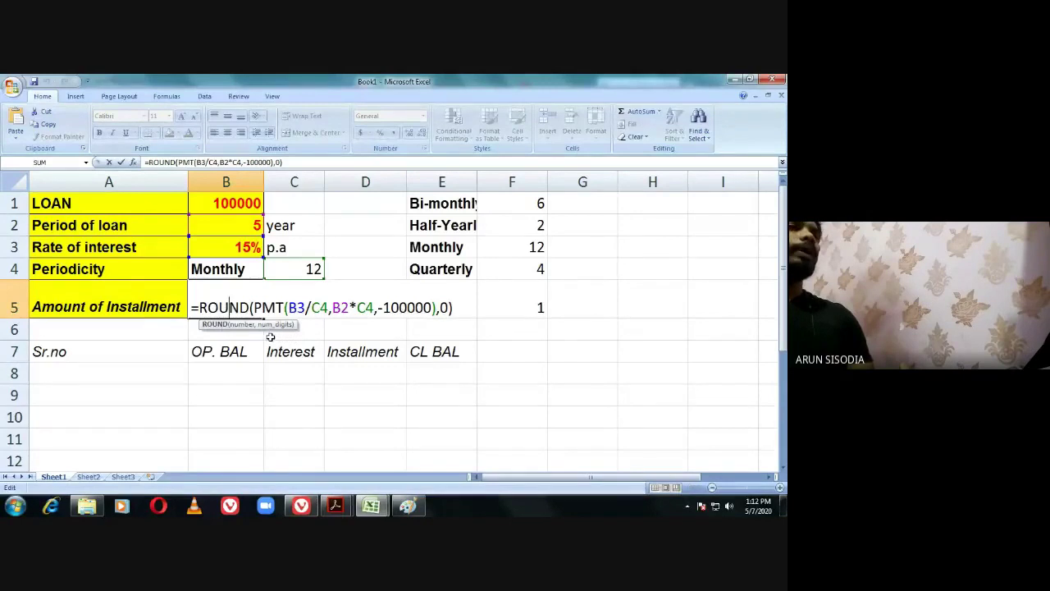
key(Return)
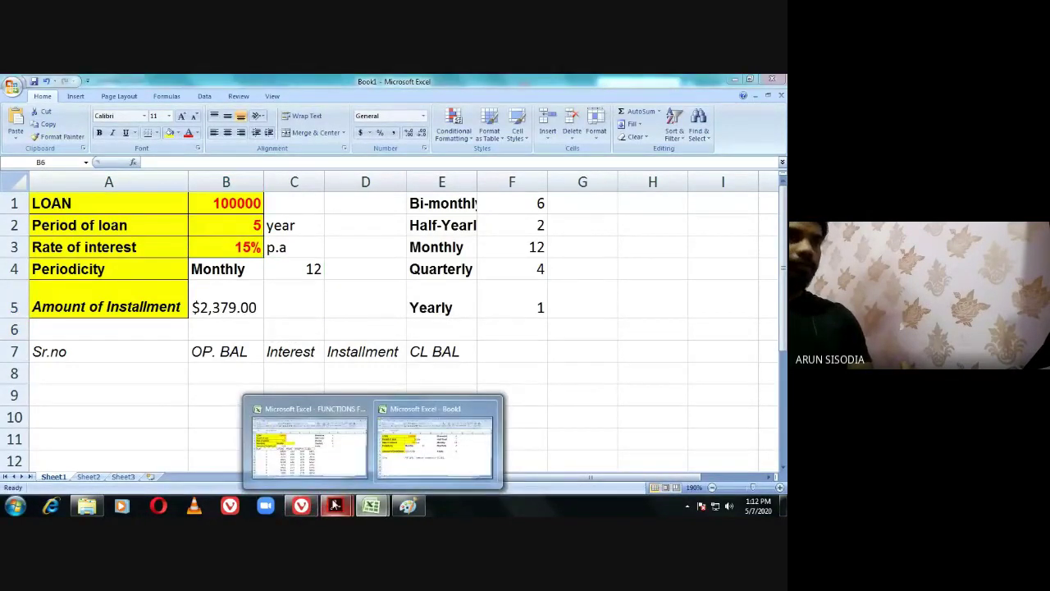
Switch to CAB PAST YEAR PAPERS.pdf in Adobe Acrobat Reader to read the car loan question 8(a), and return to Book1 in Excel.
mouse_move(336, 506)
click(395, 451)
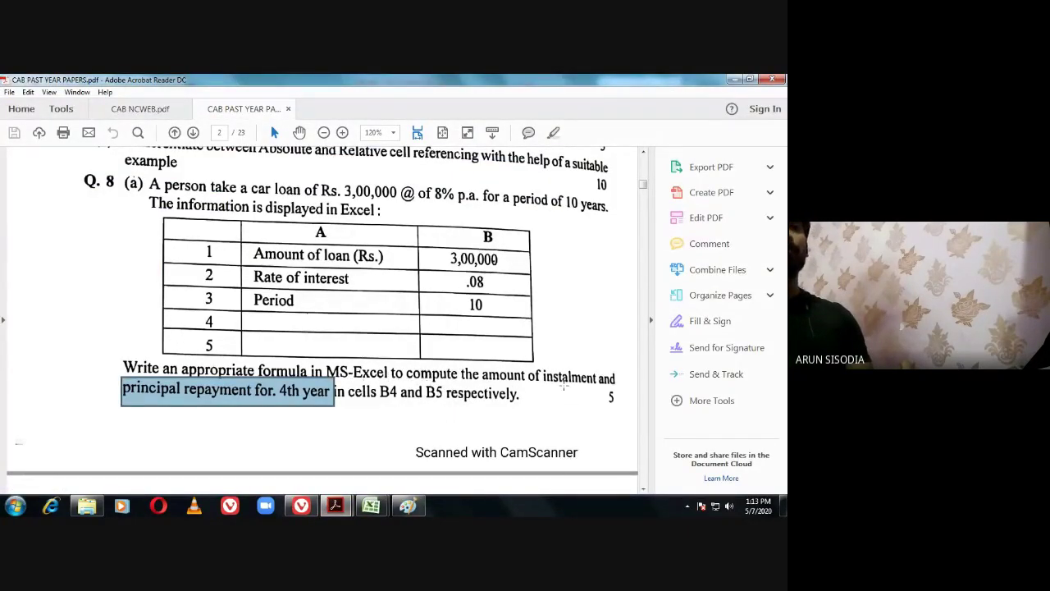
click(374, 504)
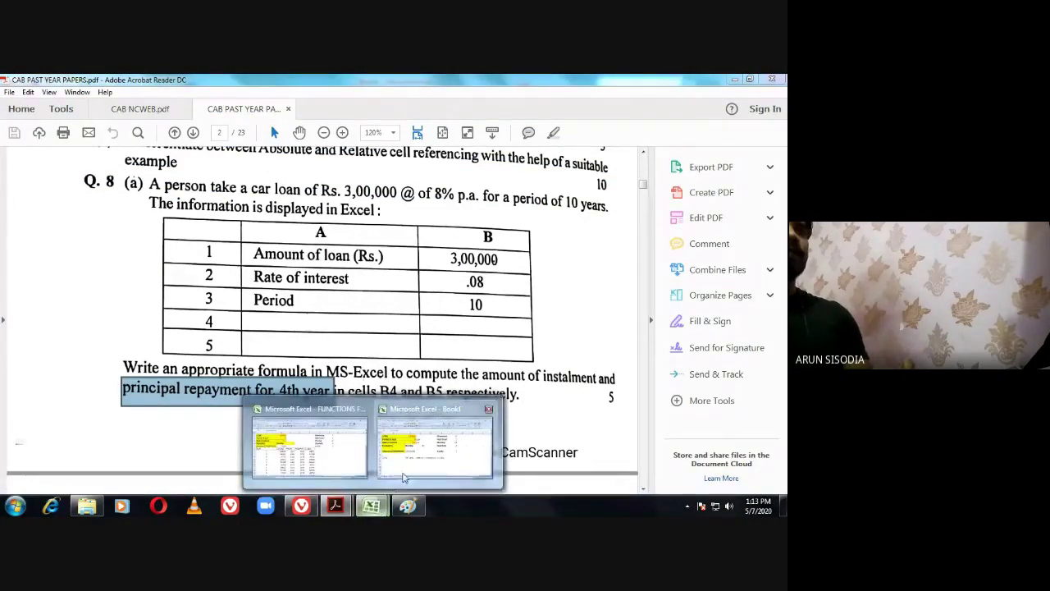
click(403, 478)
Examine the PMT portion nested inside the ROUND formula in B5 and close the cell without editing it.
click(226, 304)
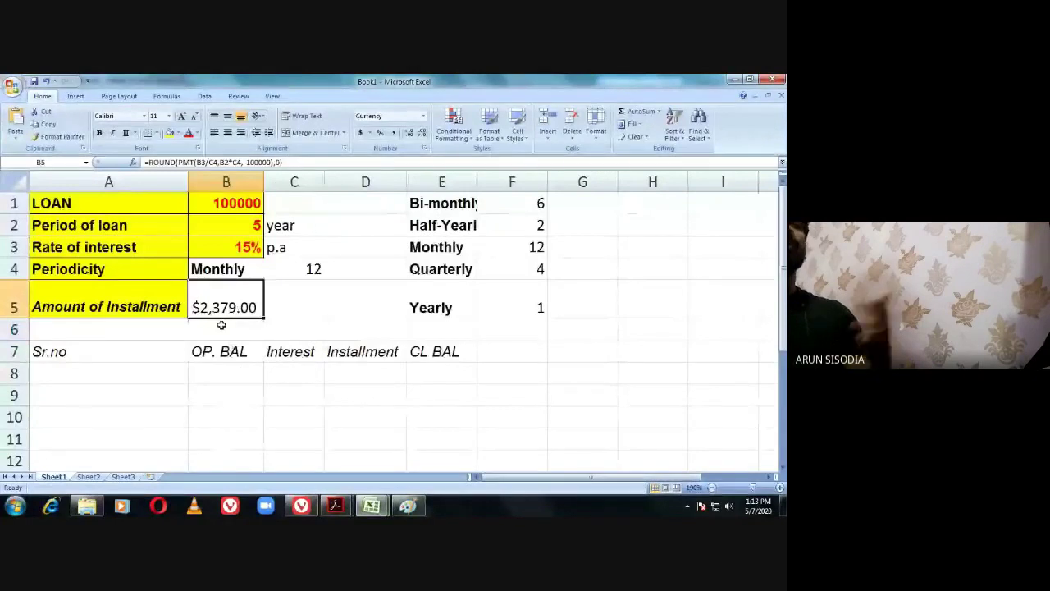
double_click(256, 307)
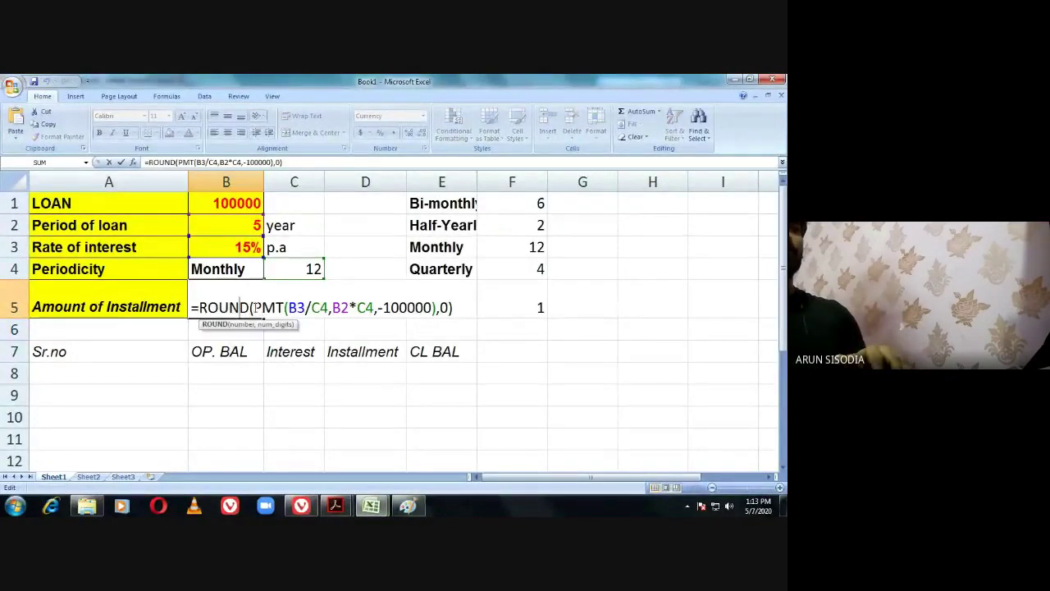
drag(252, 307, 433, 306)
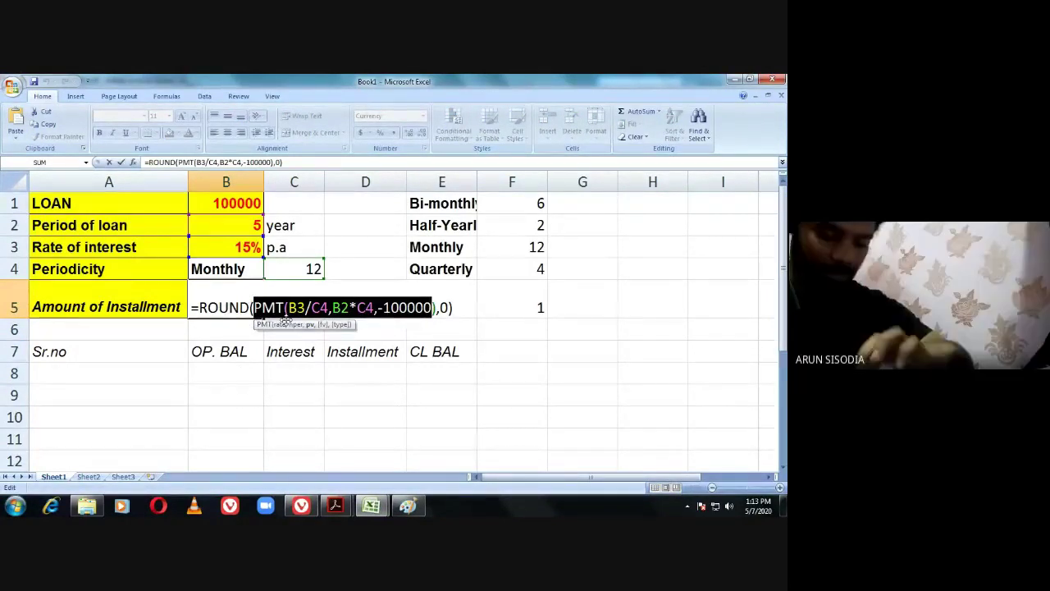
key(Return)
Switch to CAB PAST YEAR PAPERS.pdf in Adobe Acrobat Reader, reread car loan question 8(a), and clear the text selection there.
click(382, 504)
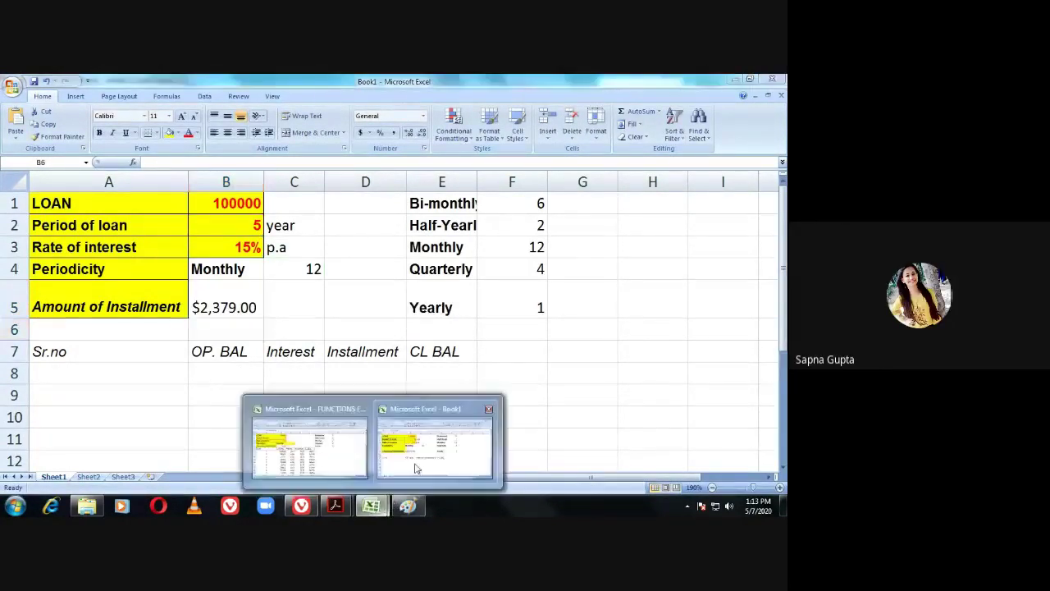
click(417, 468)
click(337, 505)
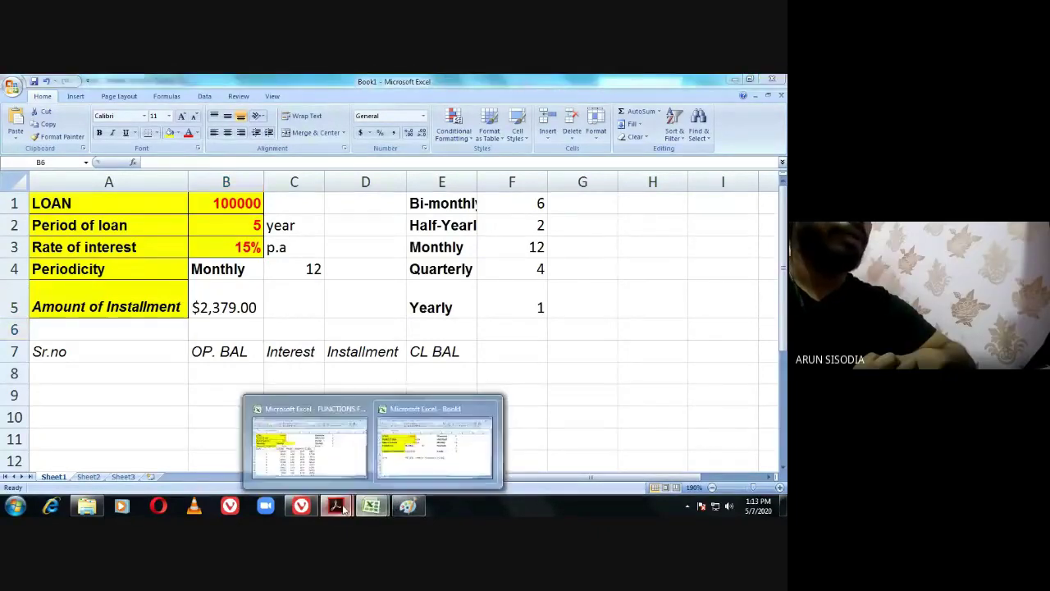
click(425, 447)
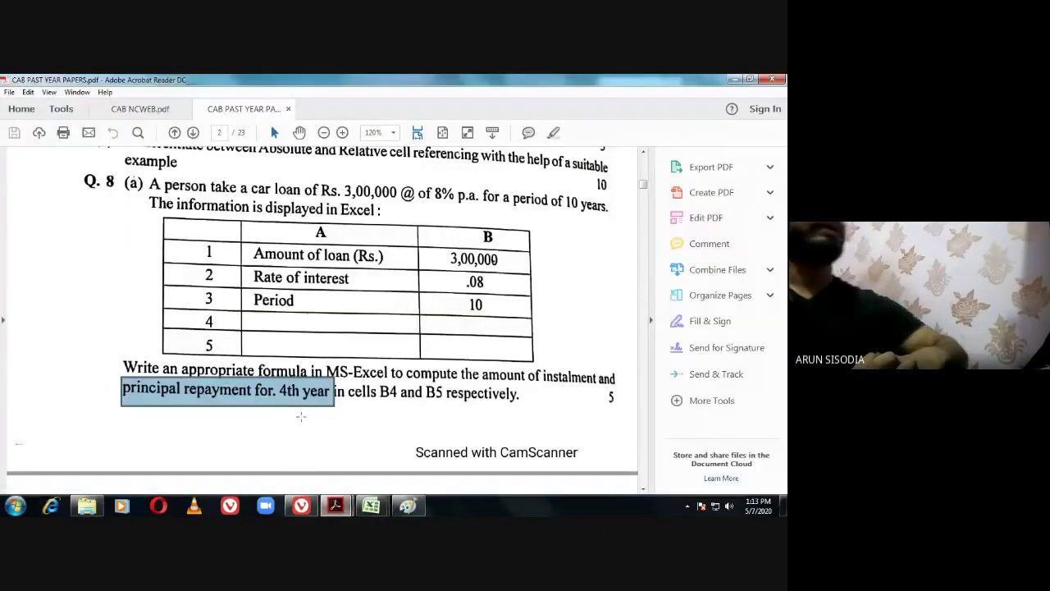
scroll(307, 254, down, 5)
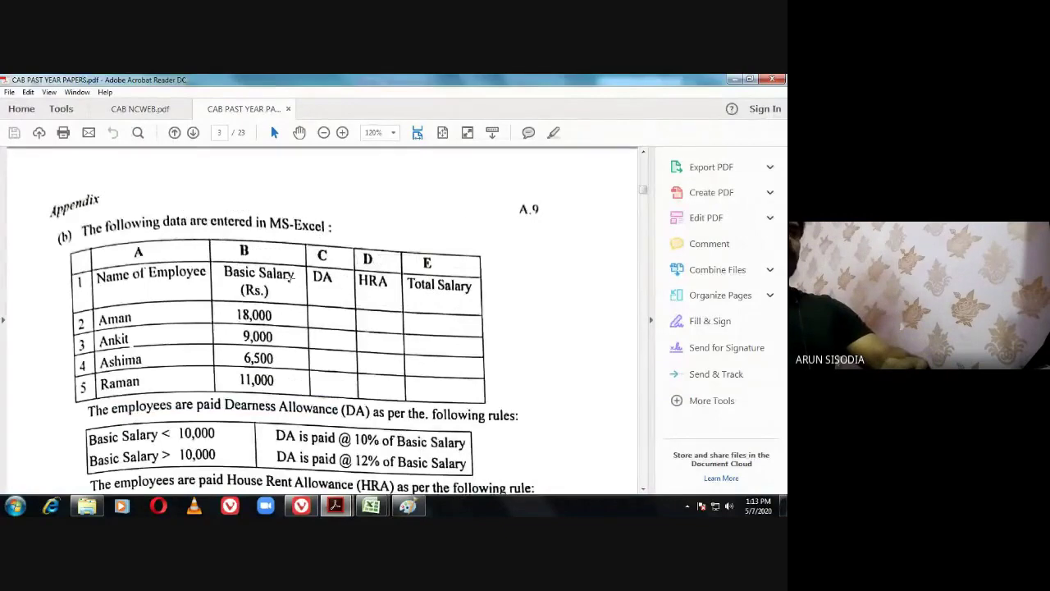
scroll(292, 279, up, 3)
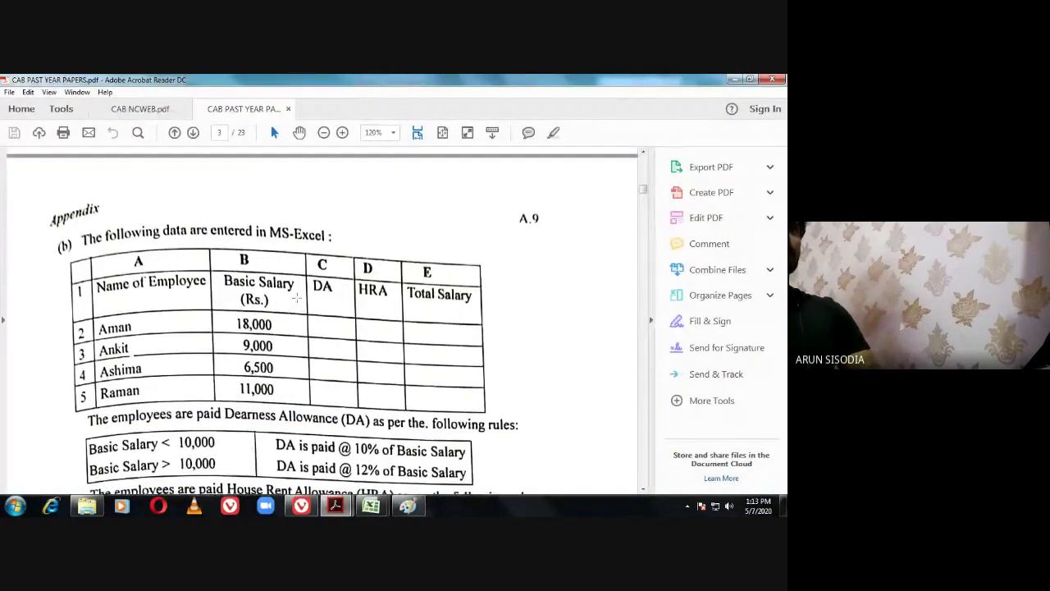
scroll(311, 386, up, 3)
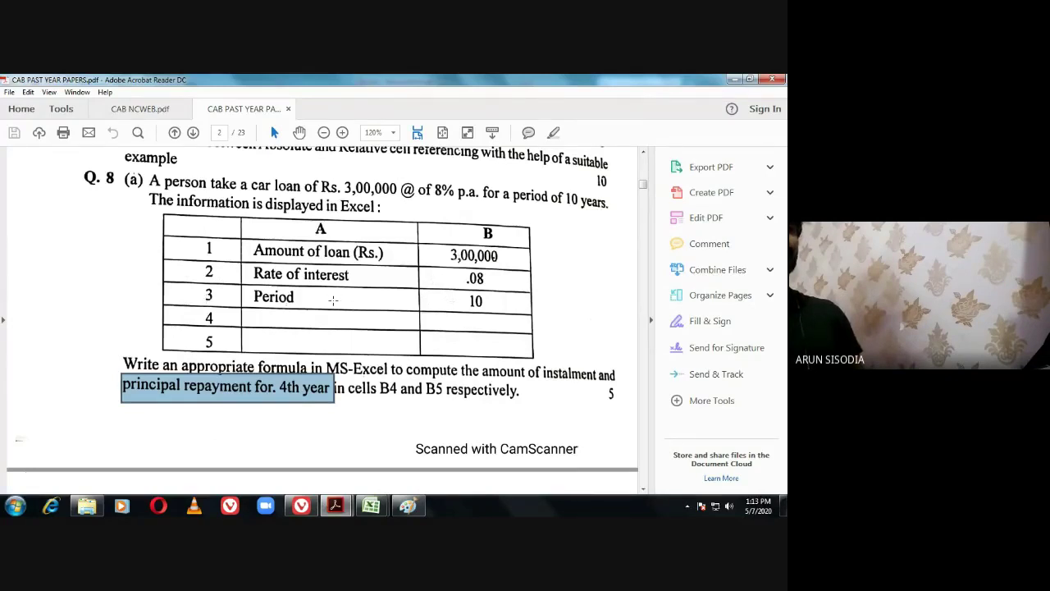
scroll(417, 346, up, 1)
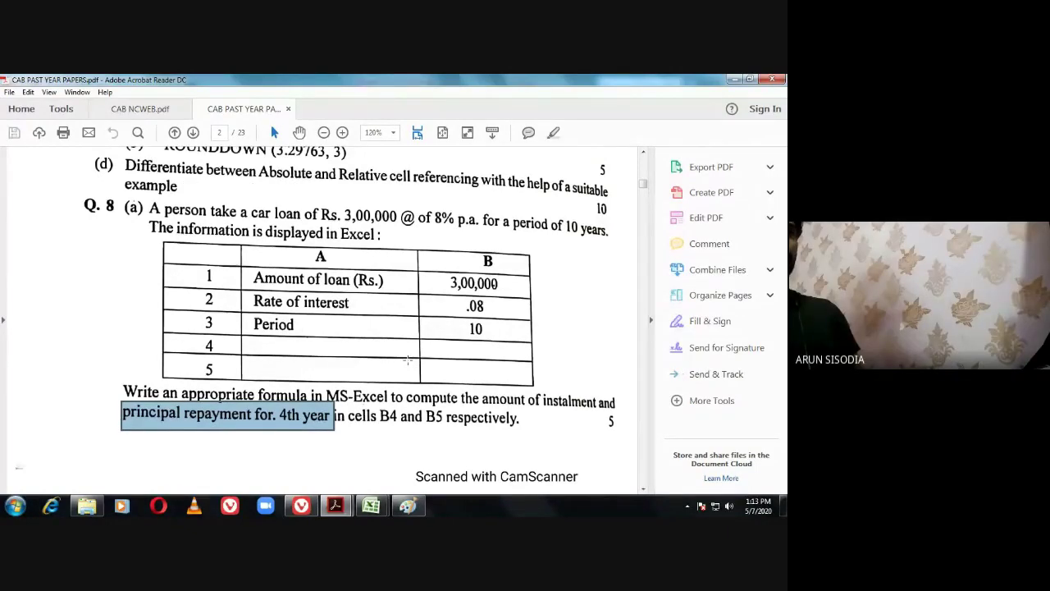
scroll(408, 358, down, 1)
click(263, 417)
click(263, 410)
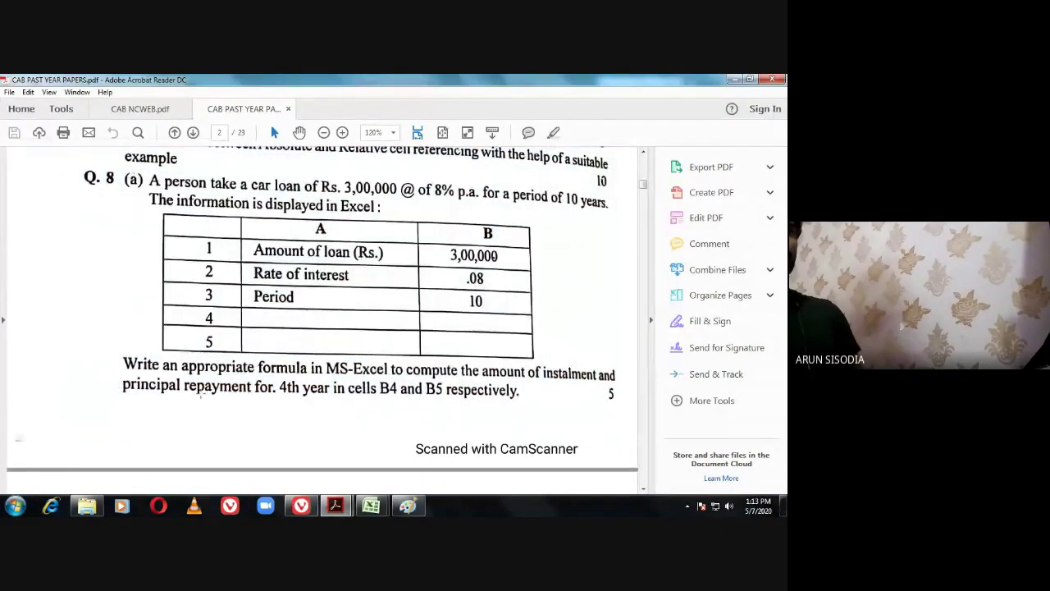
scroll(271, 326, up, 1)
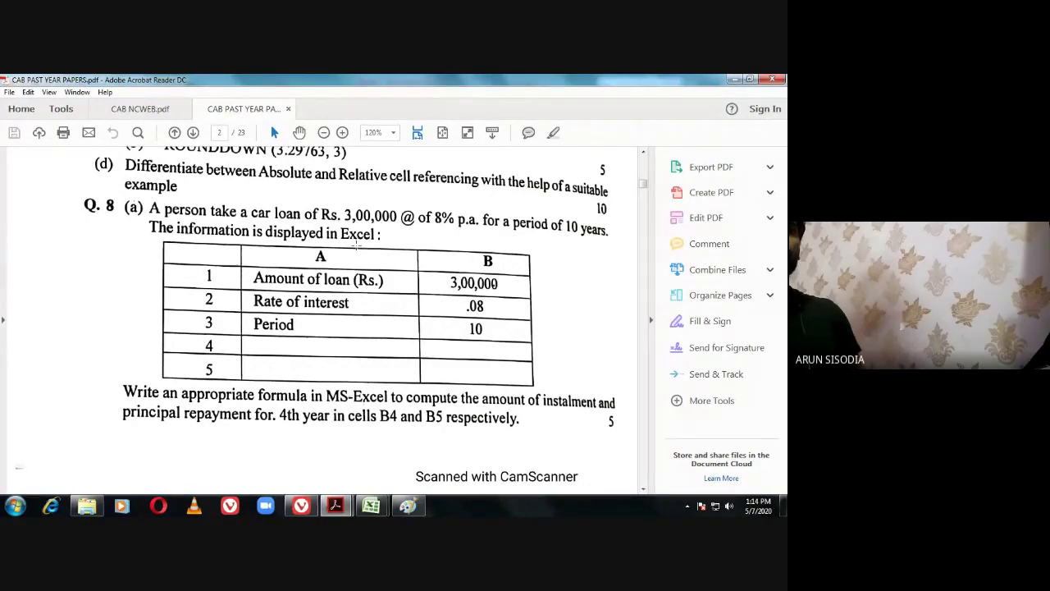
Select the rate of interest .08 and then the period 10 in question 8(a)'s table to point them out.
mouse_move(371, 505)
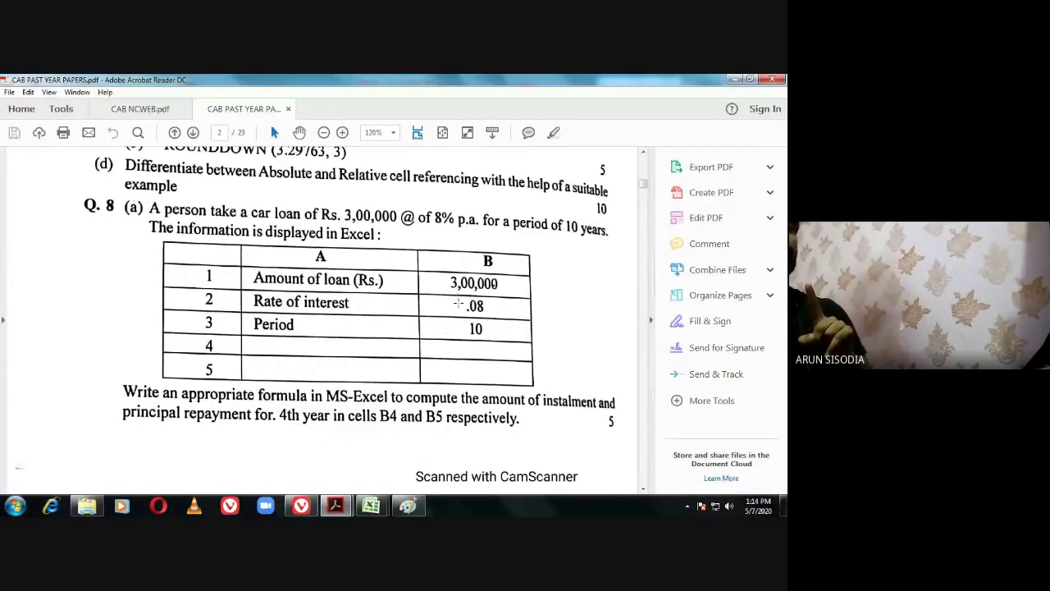
drag(457, 298, 490, 313)
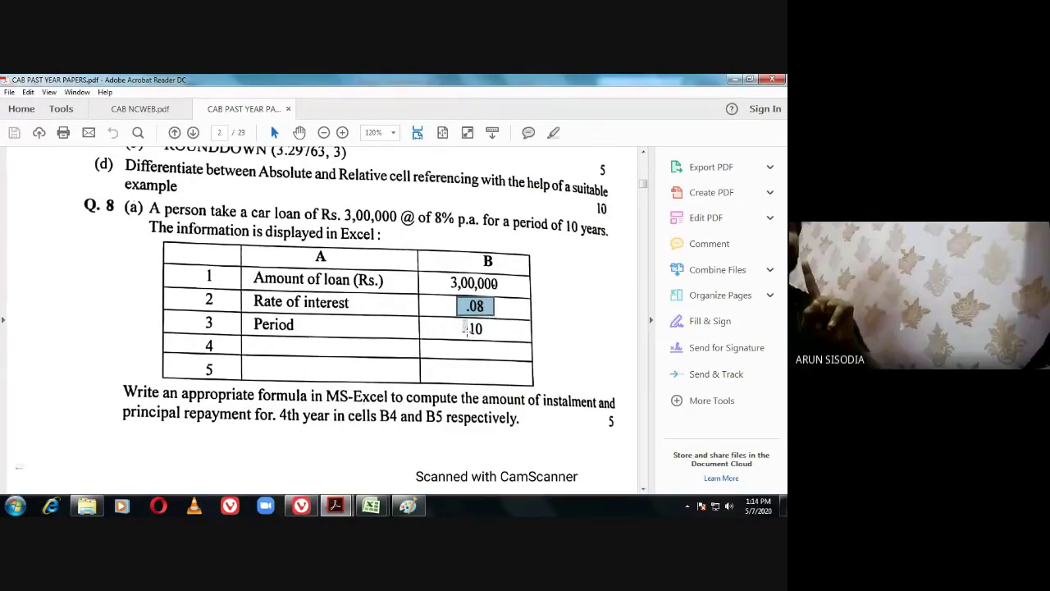
drag(466, 329, 488, 338)
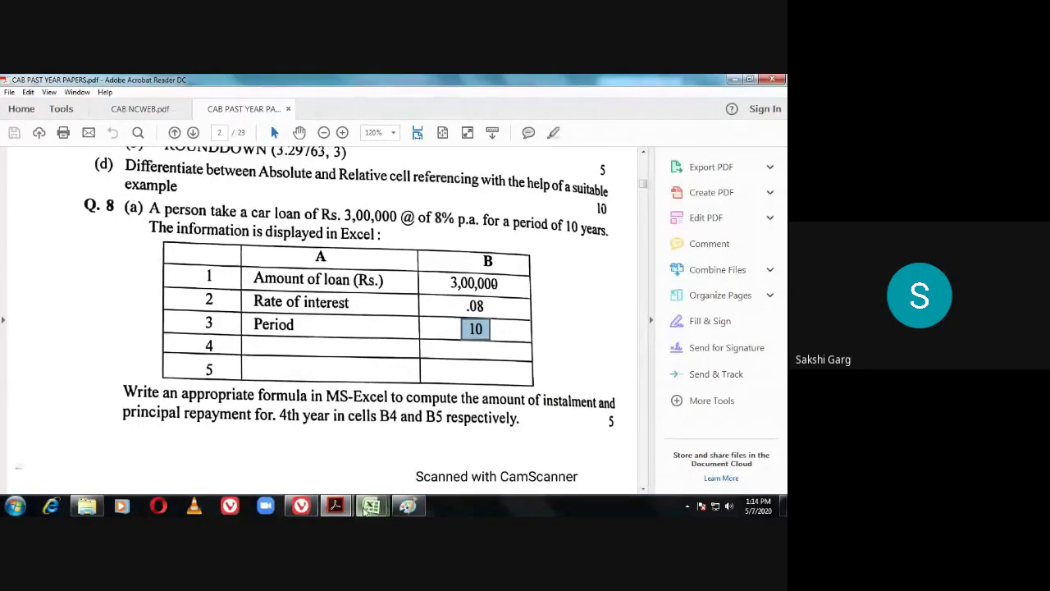
Return to Book1 in Excel and open the empty cell D11 for editing.
mouse_move(367, 506)
click(410, 468)
scroll(457, 387, up, 3)
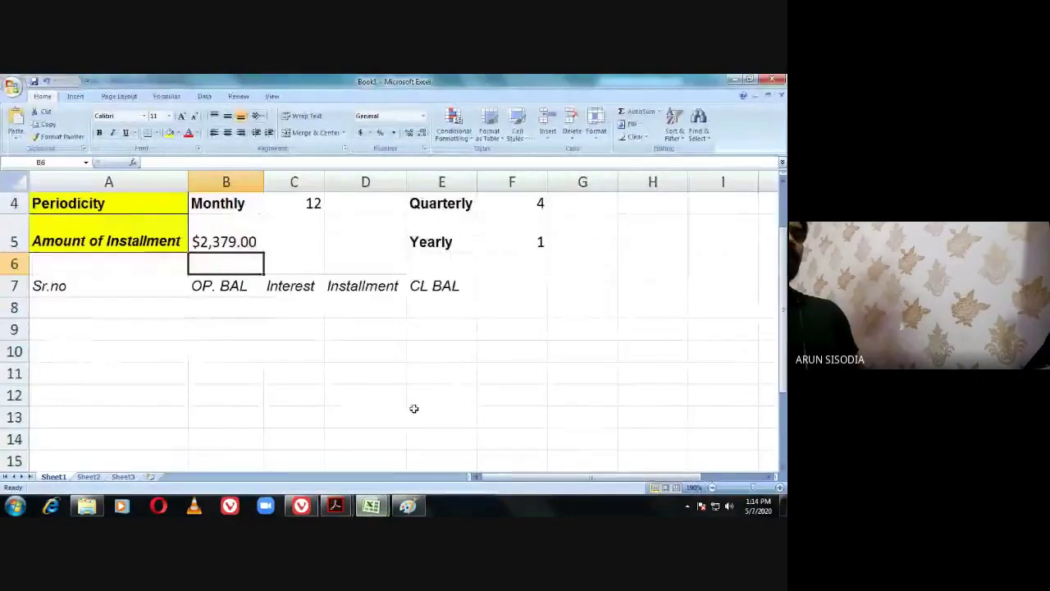
double_click(375, 375)
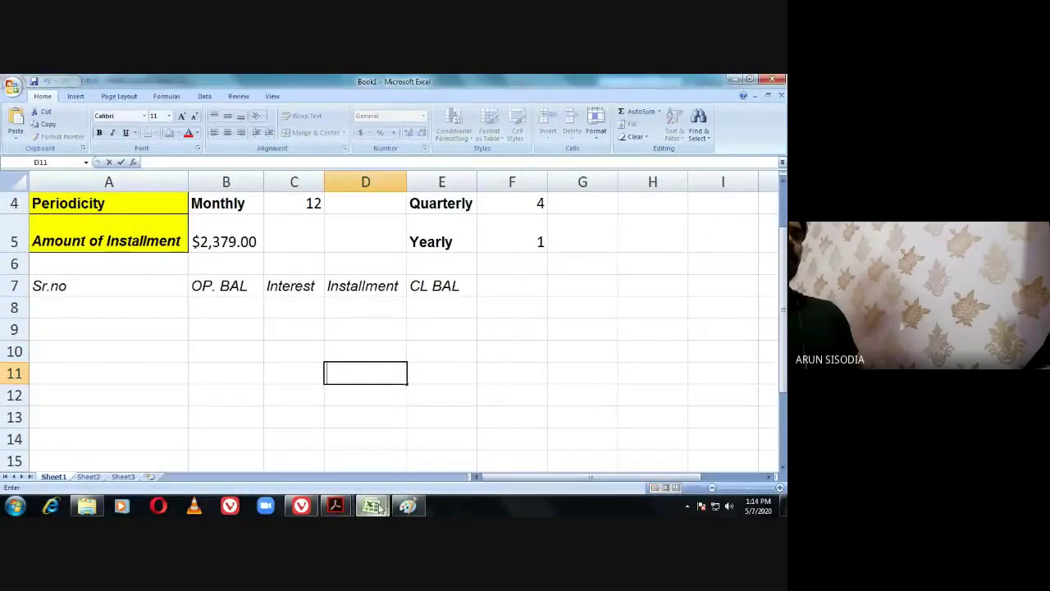
Switch to the past papers PDF in Acrobat Reader and highlight the empty cell B4 in question 8(a)'s table.
mouse_move(335, 506)
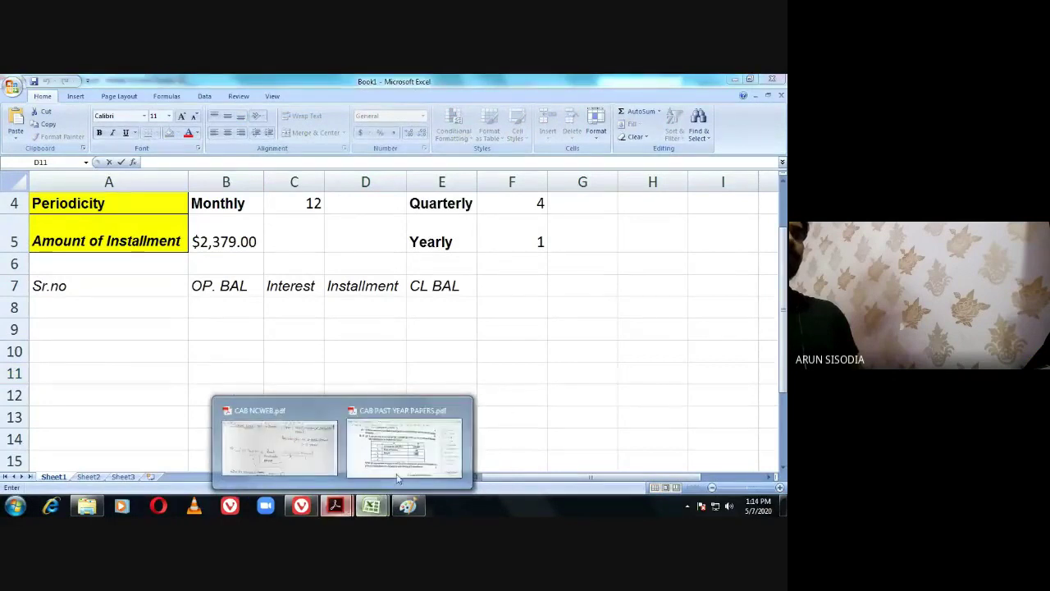
click(398, 472)
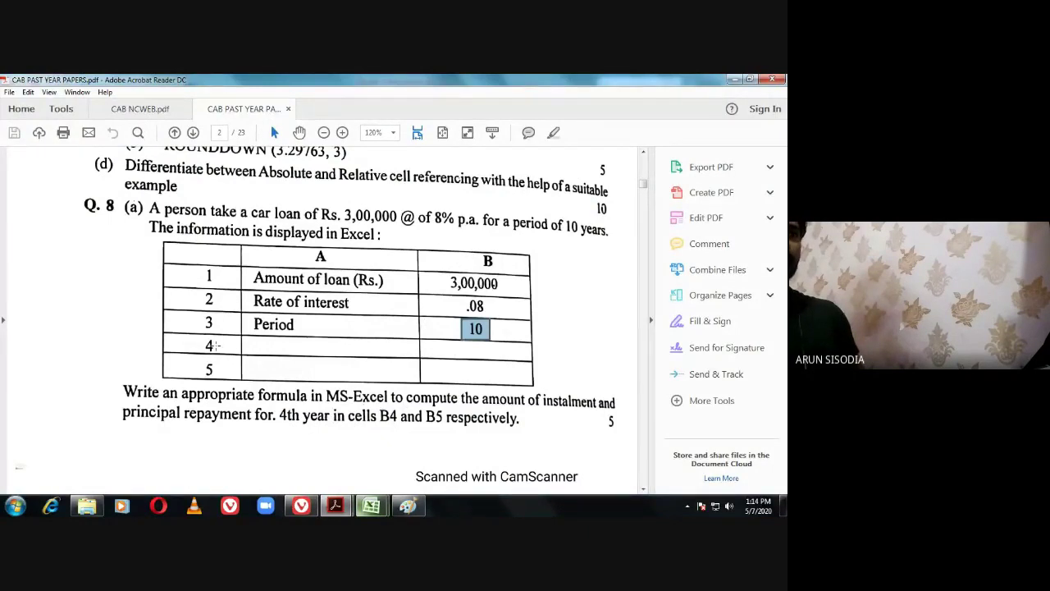
click(421, 347)
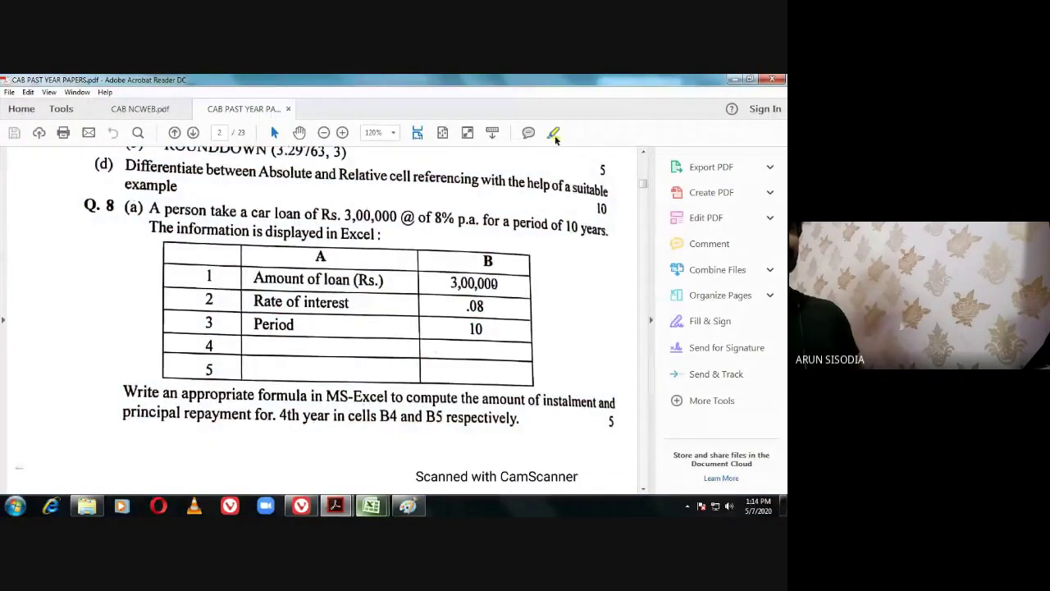
drag(430, 348, 487, 348)
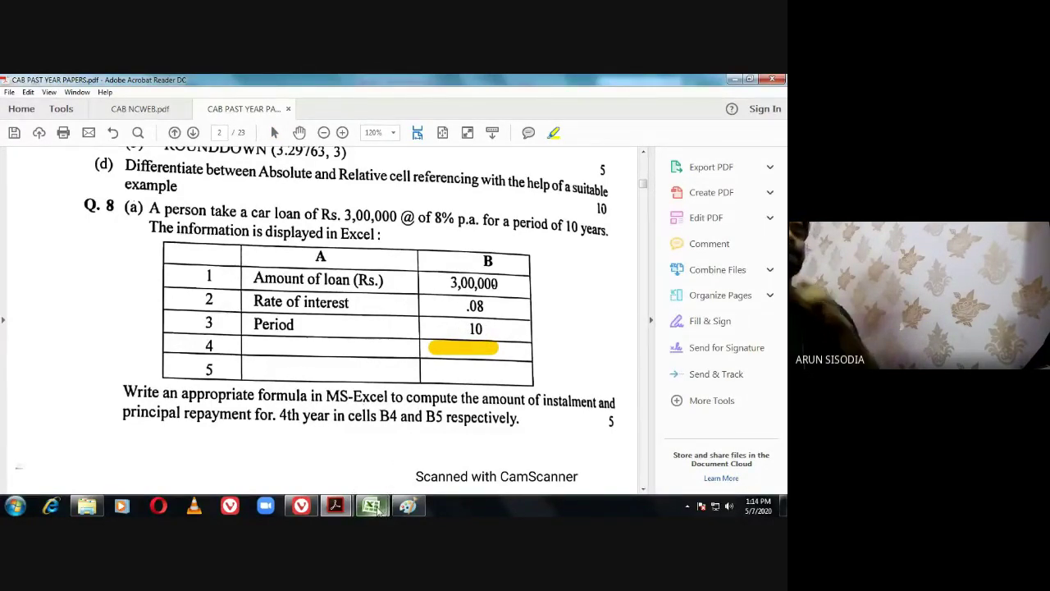
Return to Book1 in Excel and begin a PMT formula in cell D11.
mouse_move(369, 508)
click(408, 507)
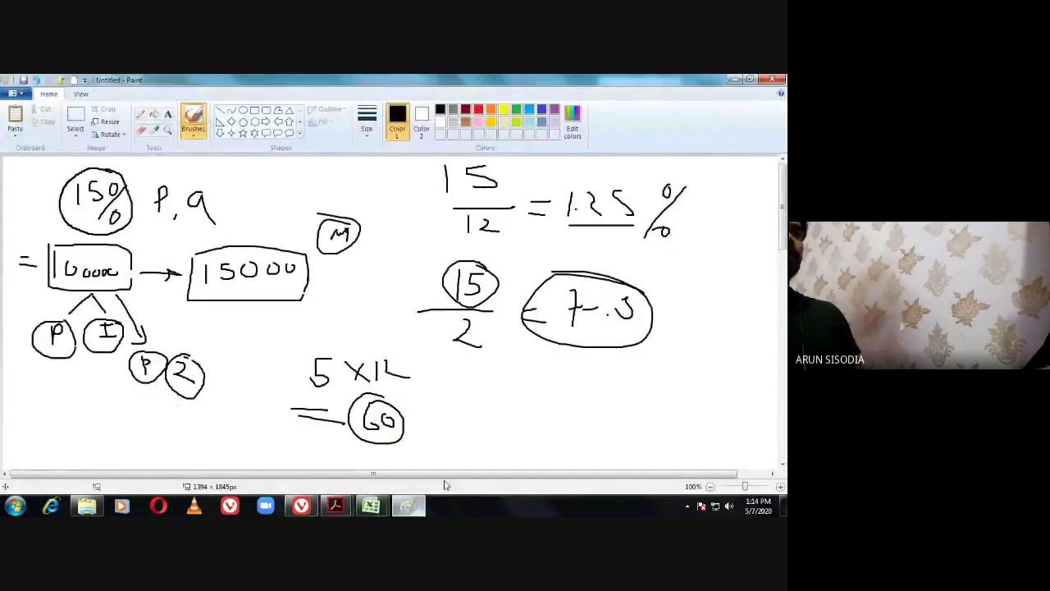
mouse_move(382, 508)
click(406, 447)
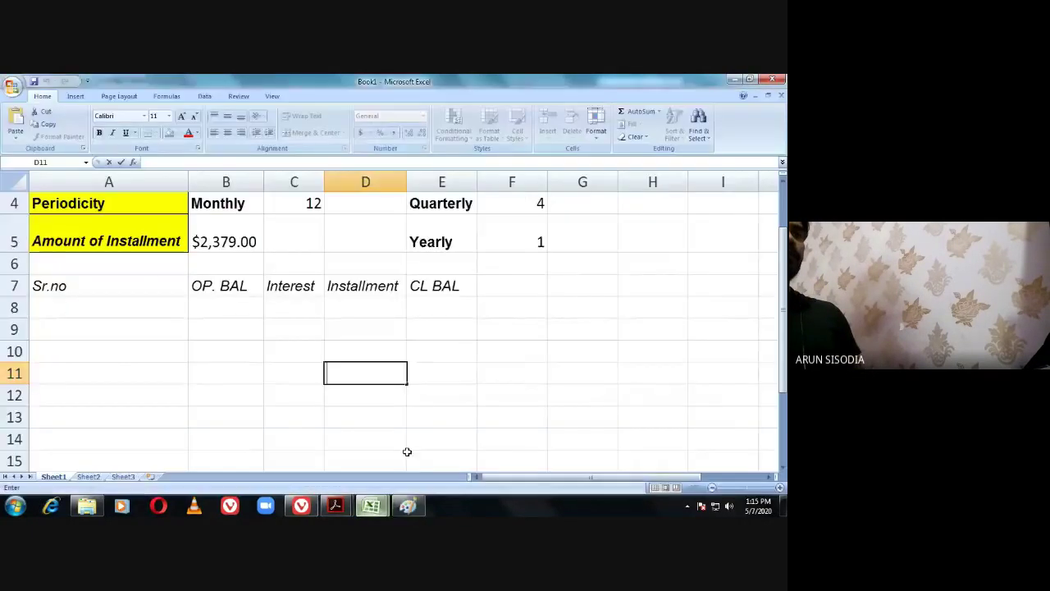
text(=)
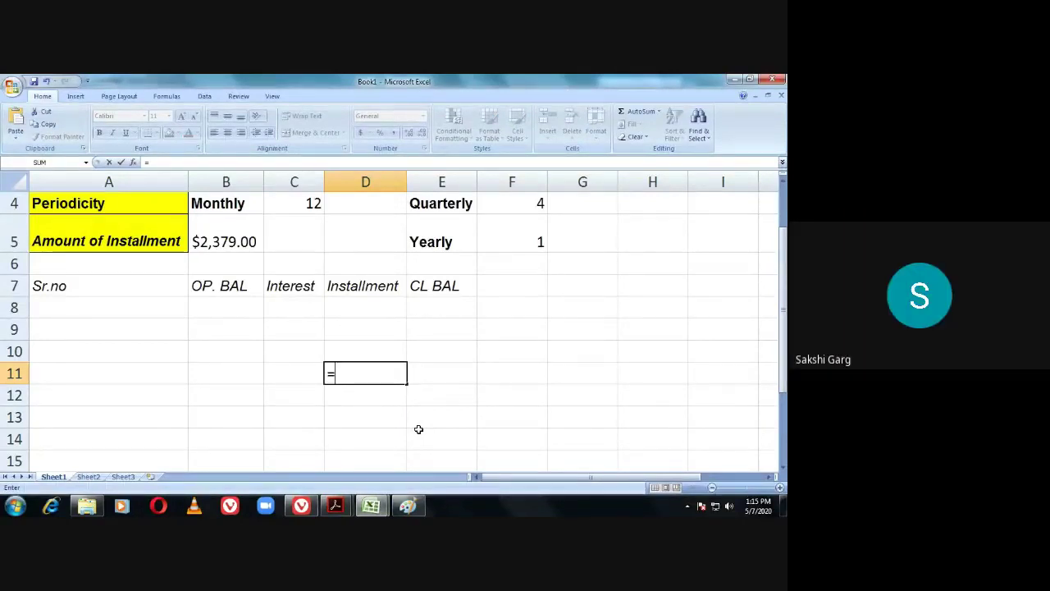
text(pmt)
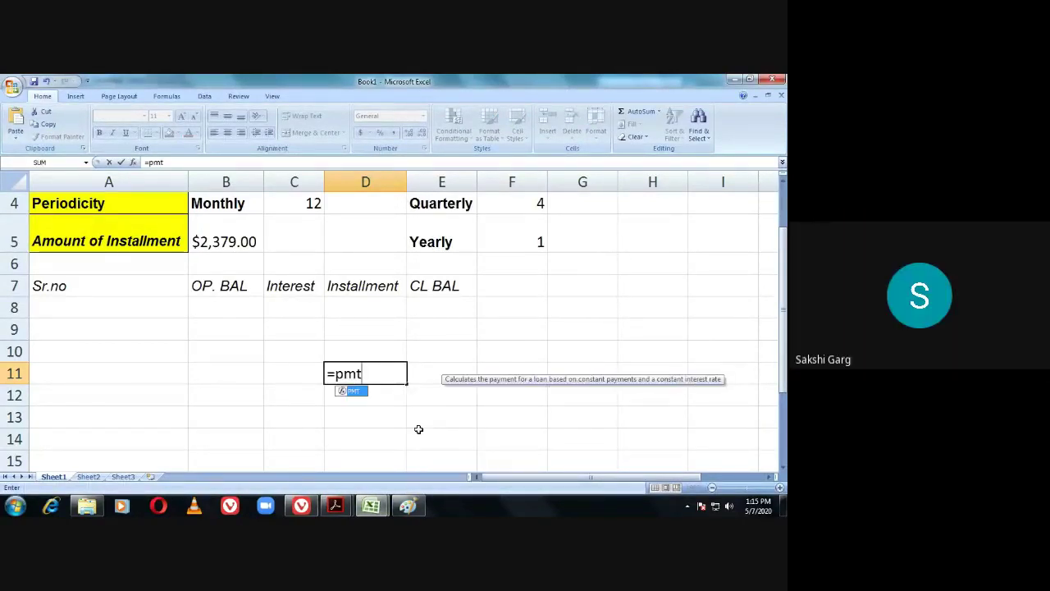
double_click(357, 391)
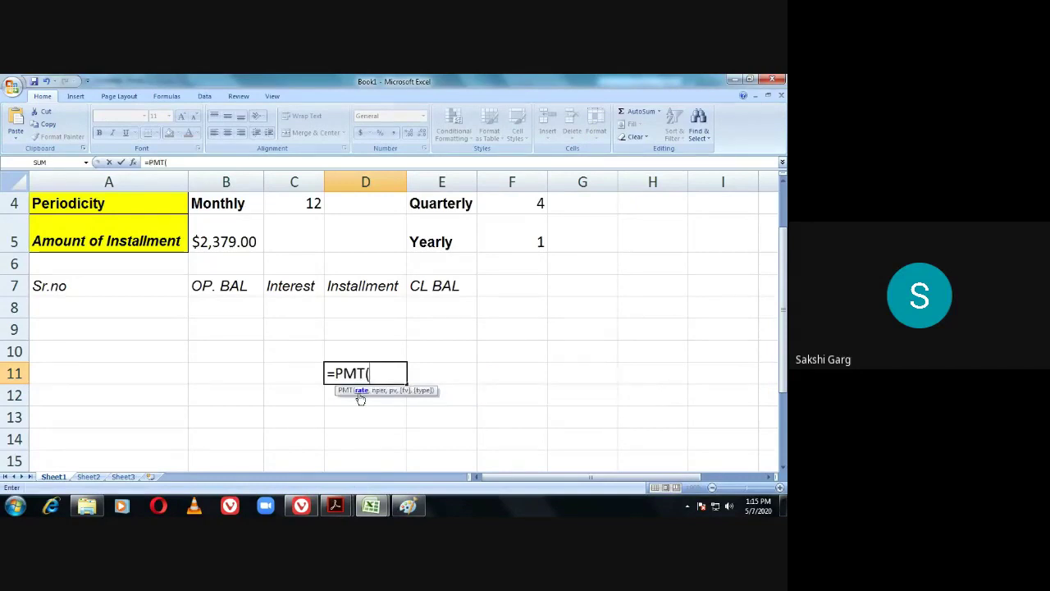
Highlight the .08 interest rate in question 8(a)'s table in the past papers PDF, and undo both highlights made there.
mouse_move(348, 508)
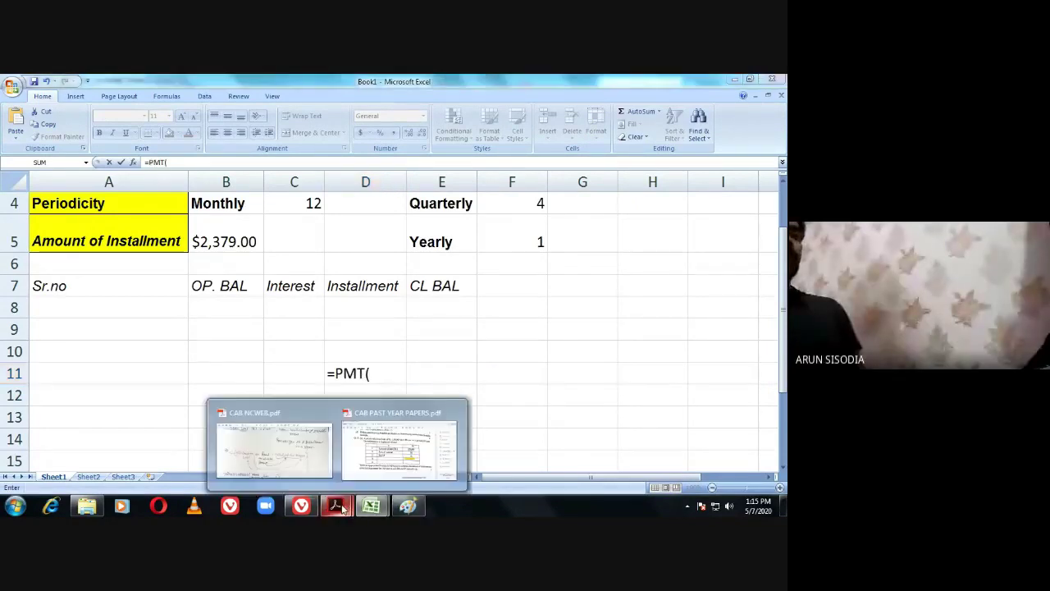
click(363, 464)
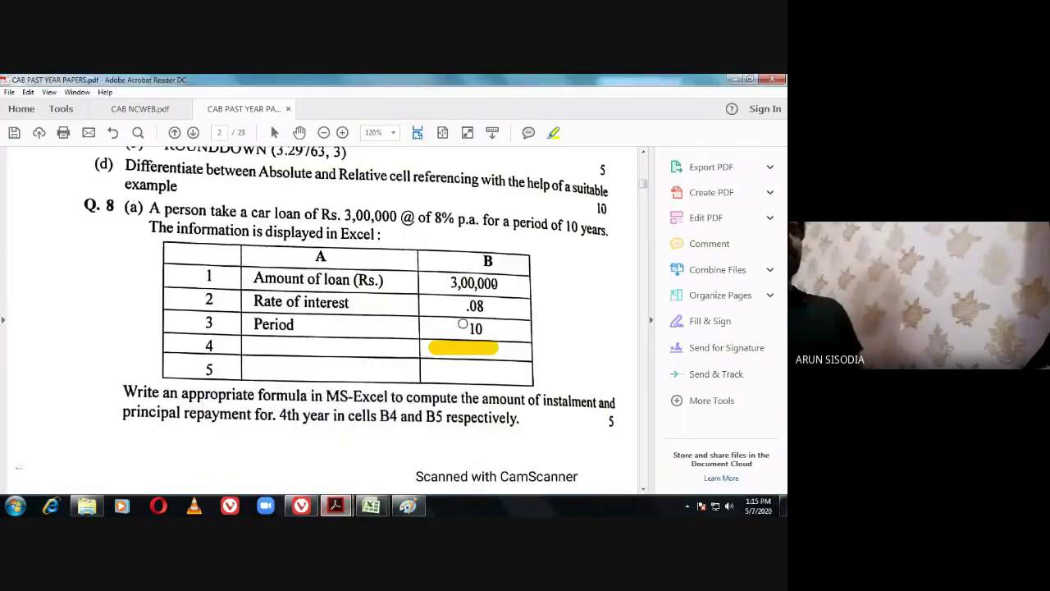
mouse_move(470, 305)
mouse_down()
mouse_move(456, 305)
mouse_move(489, 306)
mouse_move(460, 320)
mouse_up()
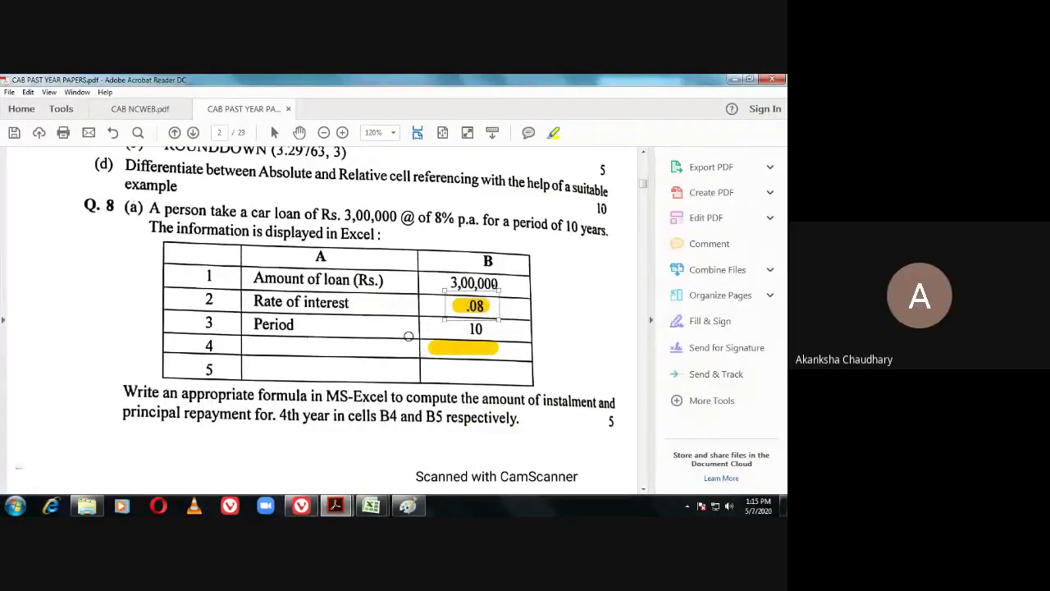
click(396, 330)
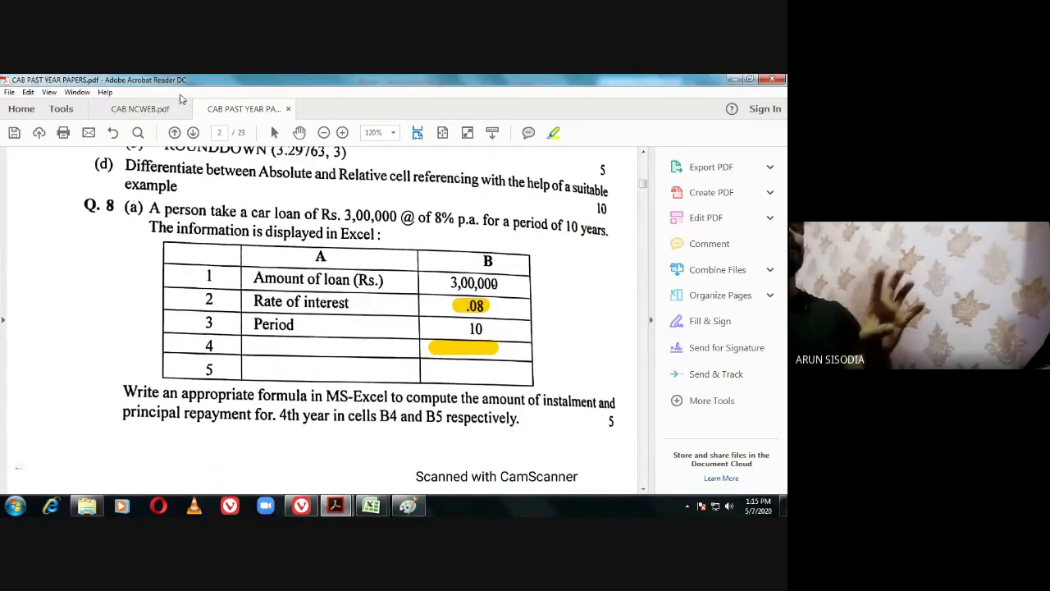
click(116, 134)
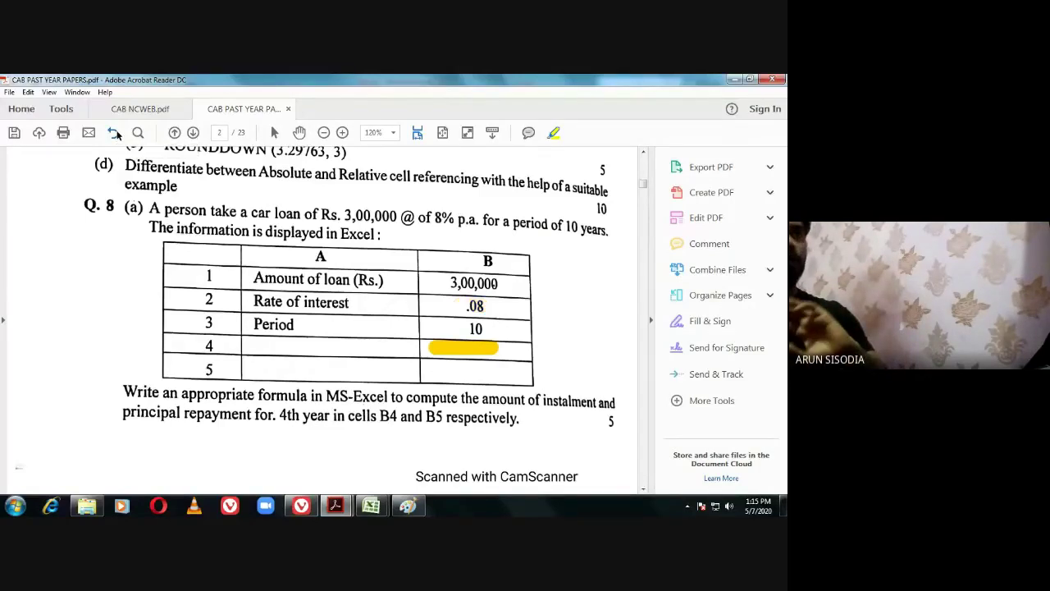
click(116, 133)
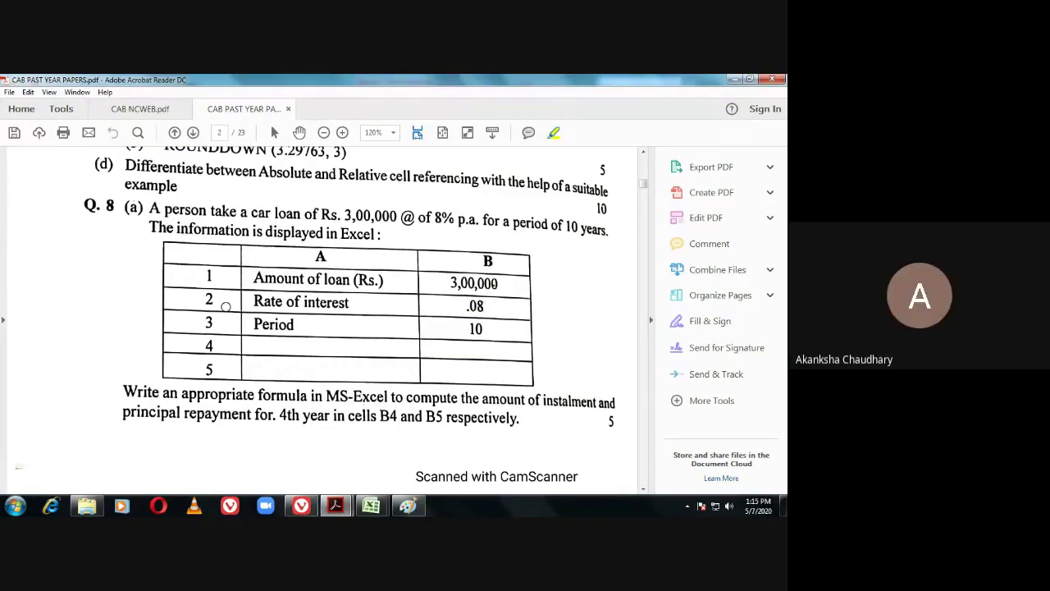
Return to Book1 in Excel and enter b2 as the rate argument of the PMT formula in D11, followed by a comma.
mouse_move(371, 505)
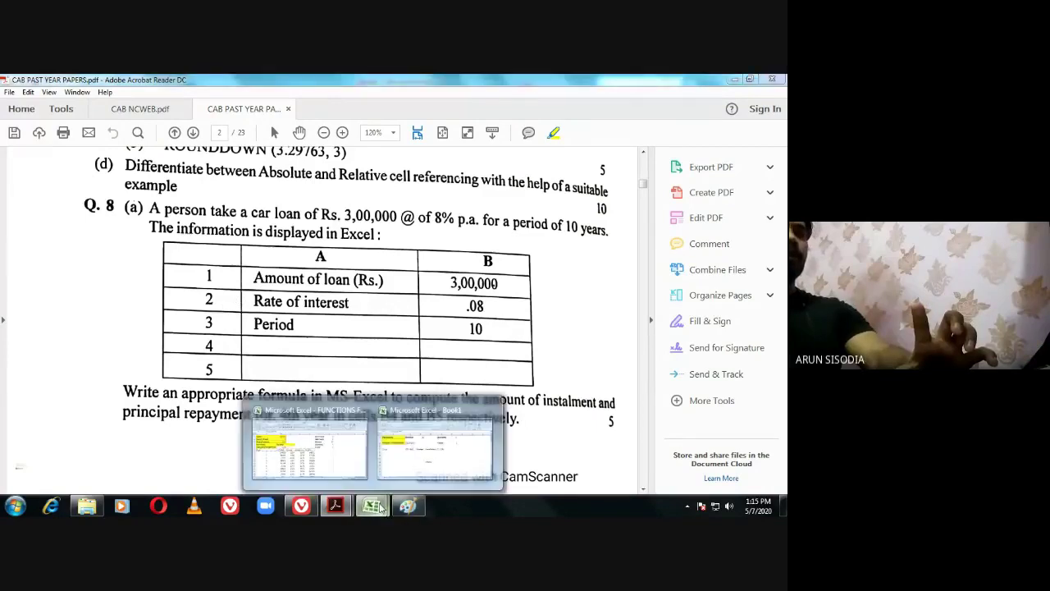
click(430, 464)
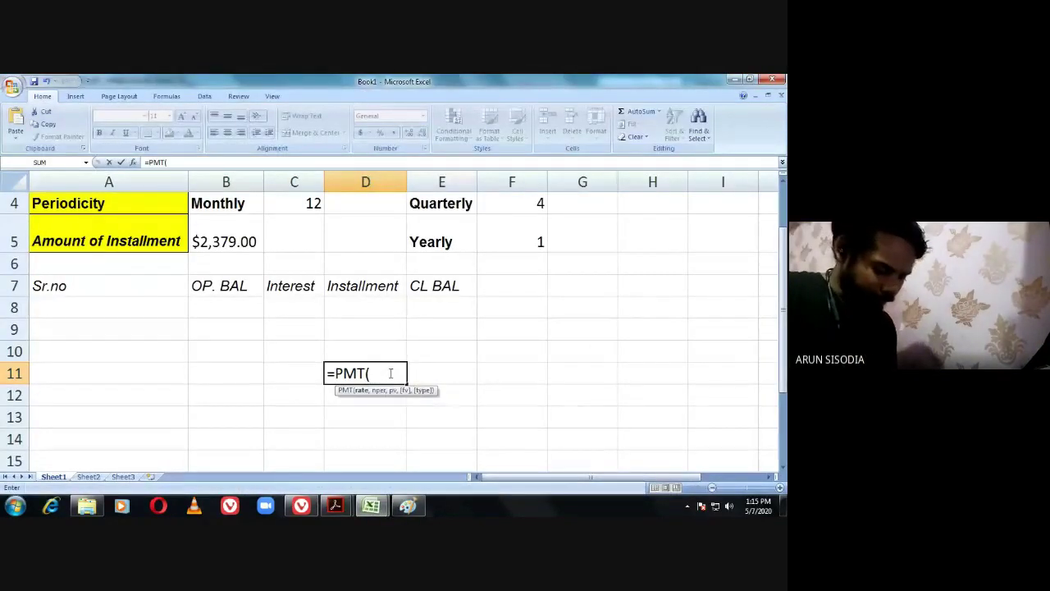
text(b2)
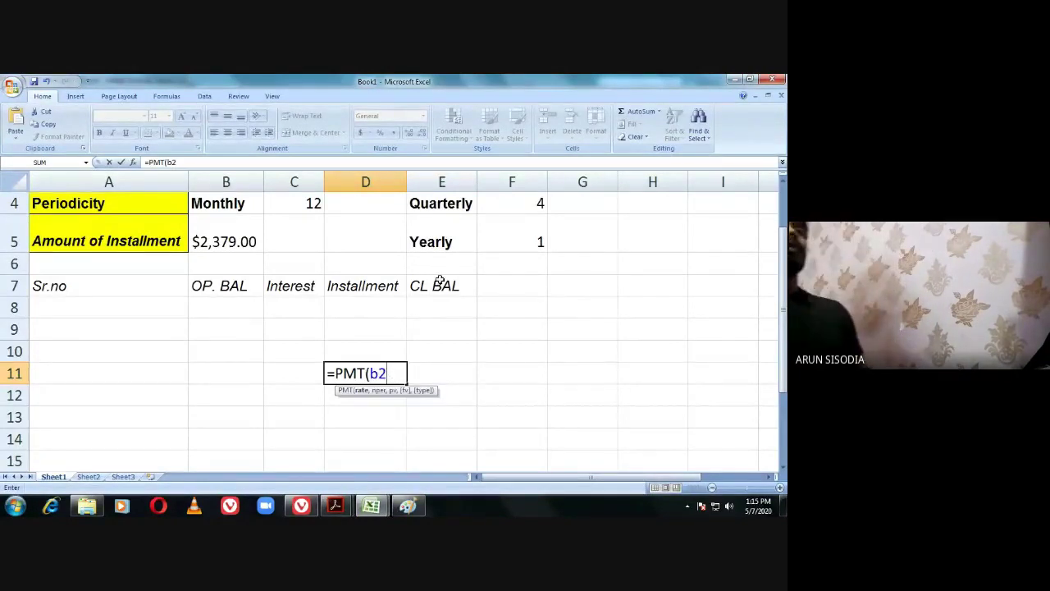
text(,)
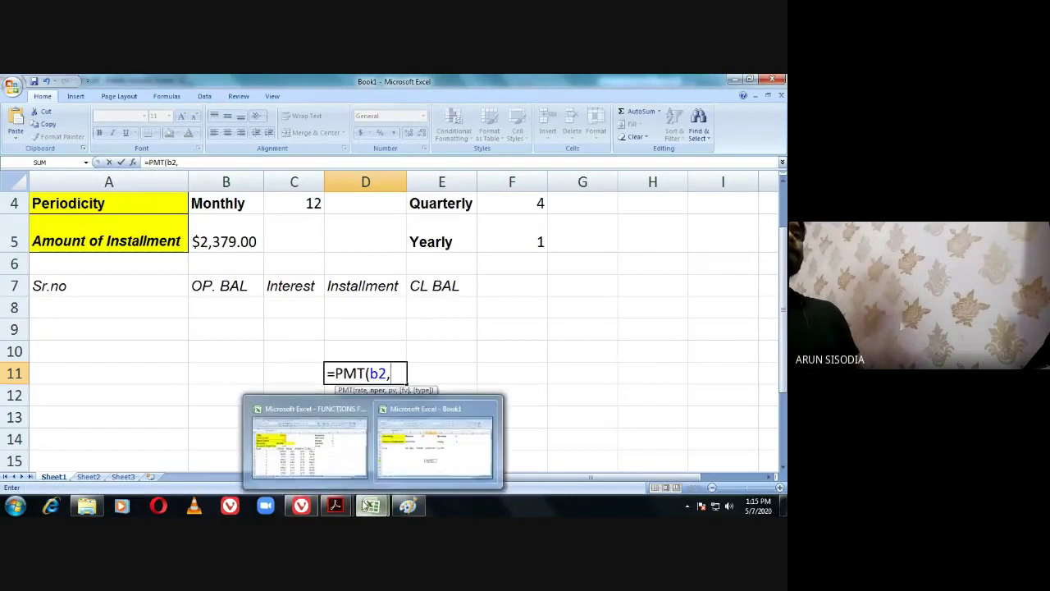
Switch to the past papers PDF in Acrobat Reader to check the loan data cells in question 8(a)'s table.
click(334, 505)
click(382, 471)
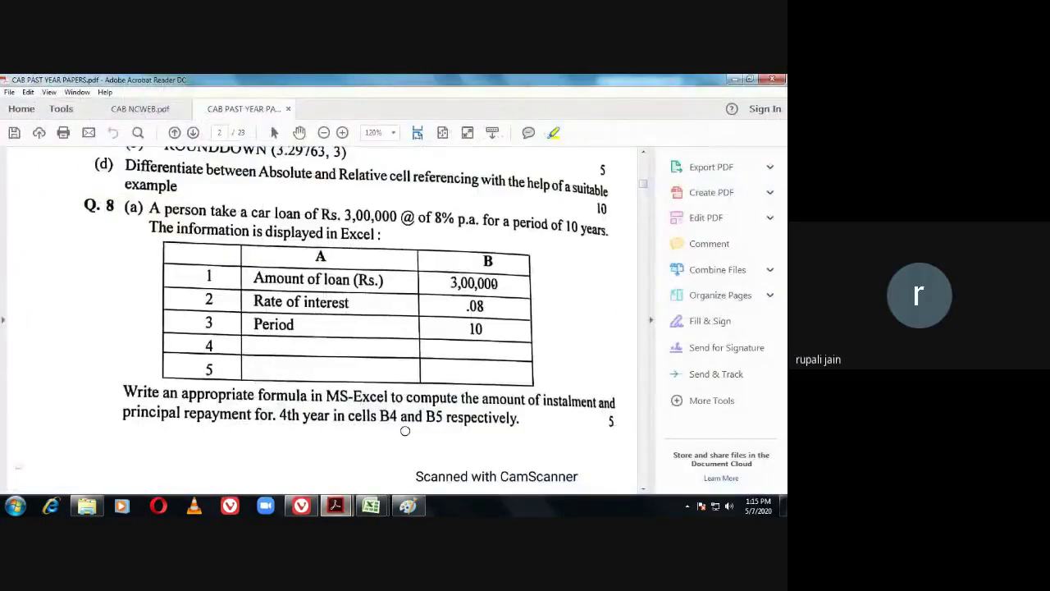
mouse_move(346, 508)
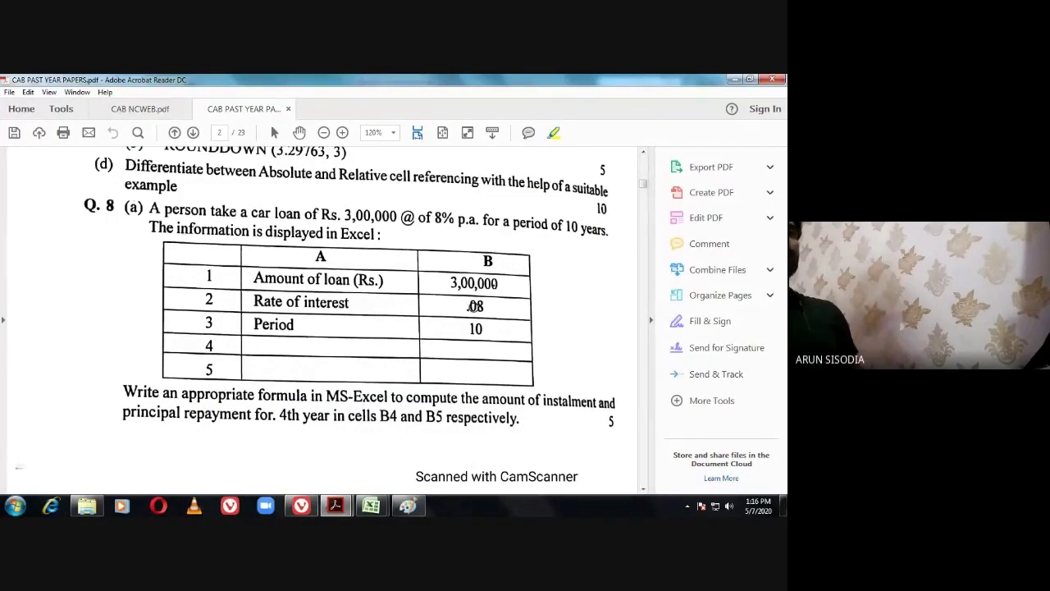
Highlight the .08 interest rate in question 8(a)'s table, undo the highlight, and switch back to Book1 in Excel.
drag(462, 308, 484, 309)
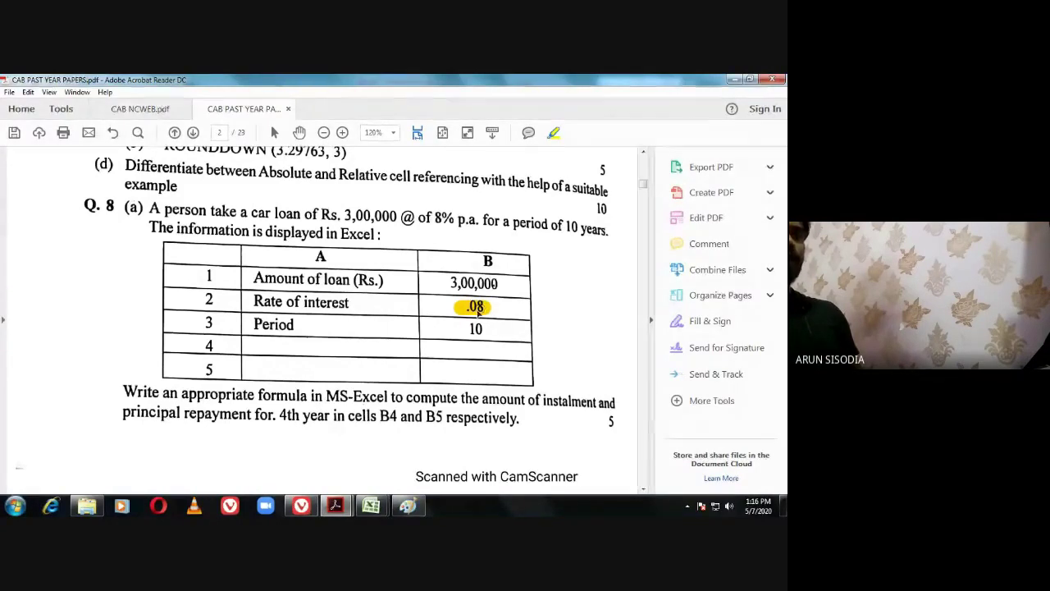
click(114, 133)
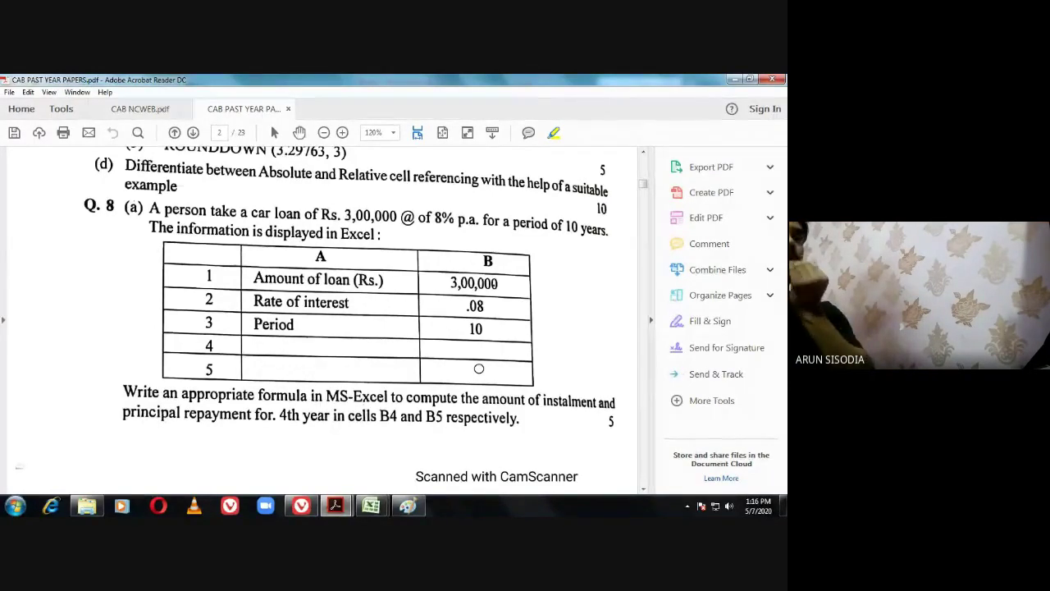
mouse_move(415, 512)
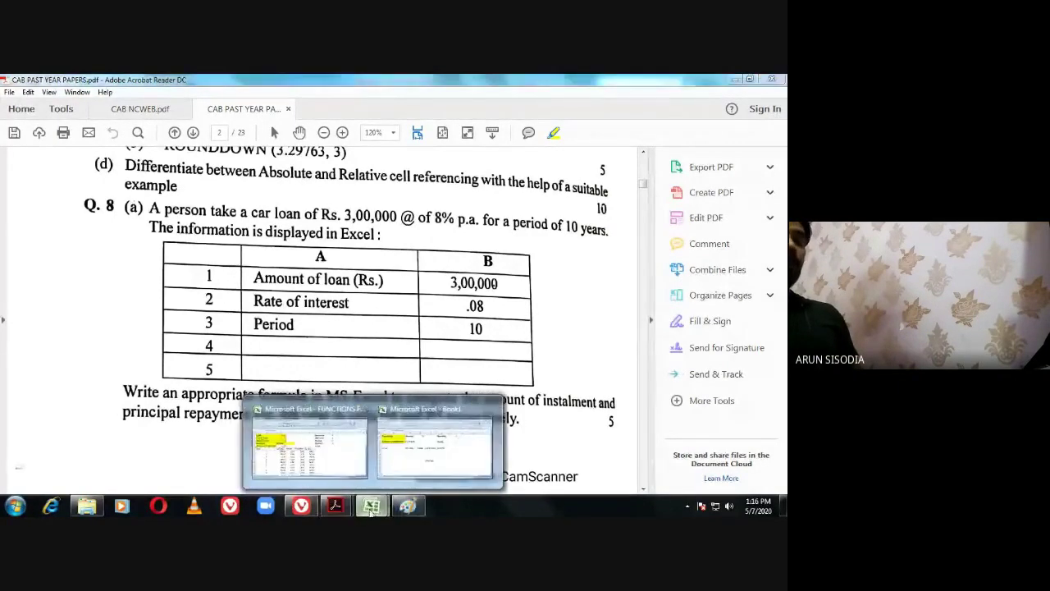
click(422, 435)
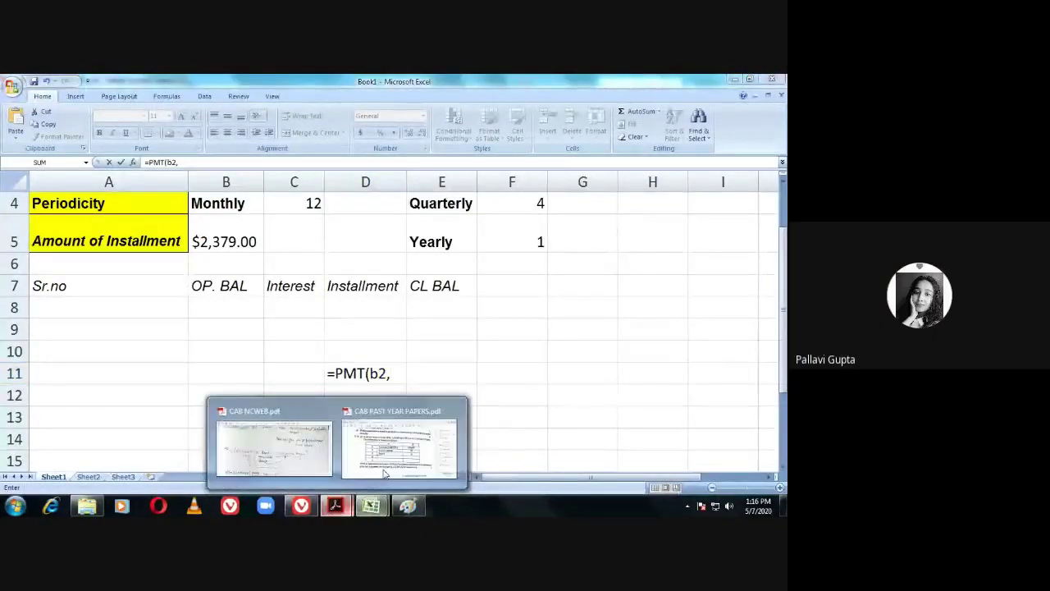
Switch to the past papers PDF, highlight "8% p.a. for a period of 10 years" in question 8(a), and undo the highlight.
click(398, 450)
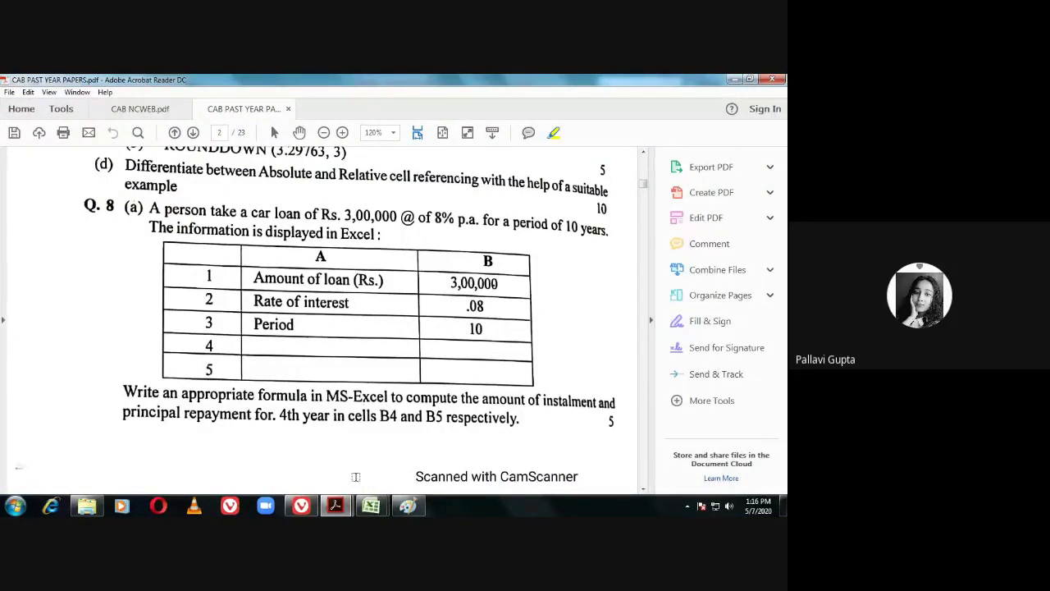
drag(434, 219, 603, 228)
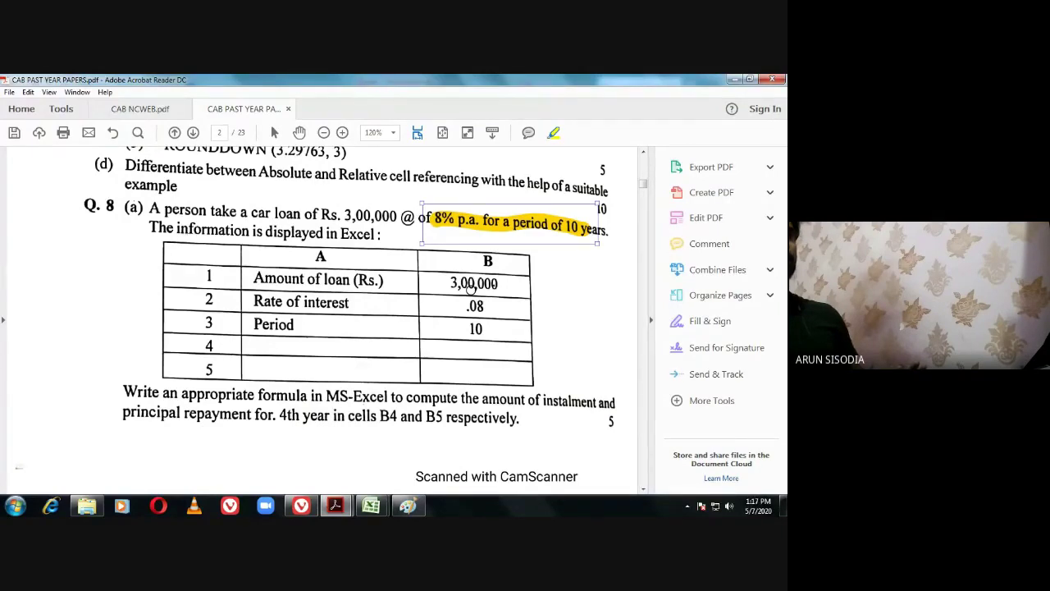
click(115, 133)
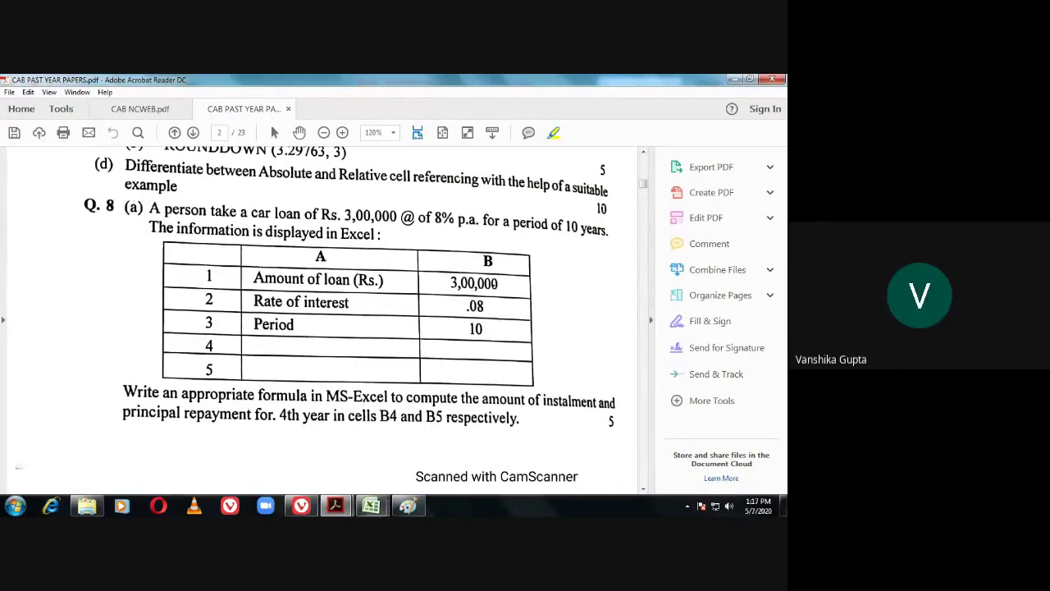
Return to Book1 in Excel and enter b3 as the nper argument of the PMT formula in D11, followed by a comma.
mouse_move(371, 505)
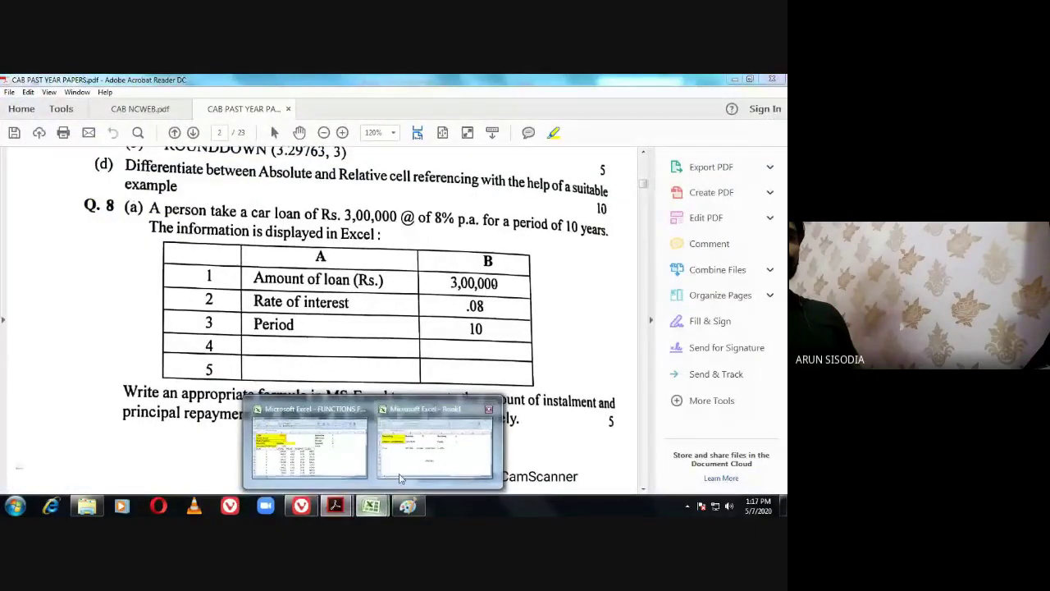
mouse_move(399, 478)
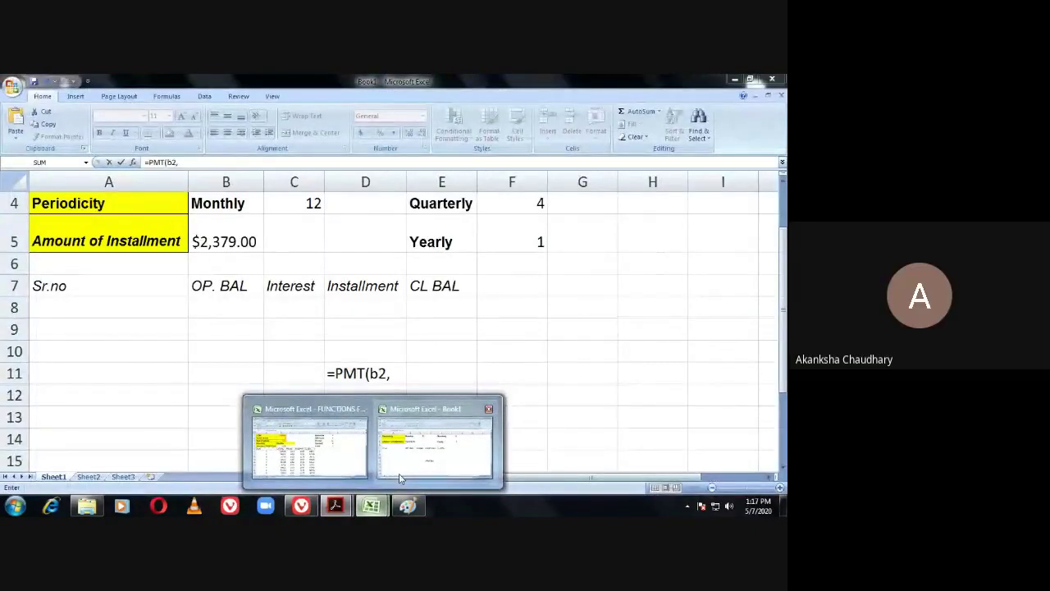
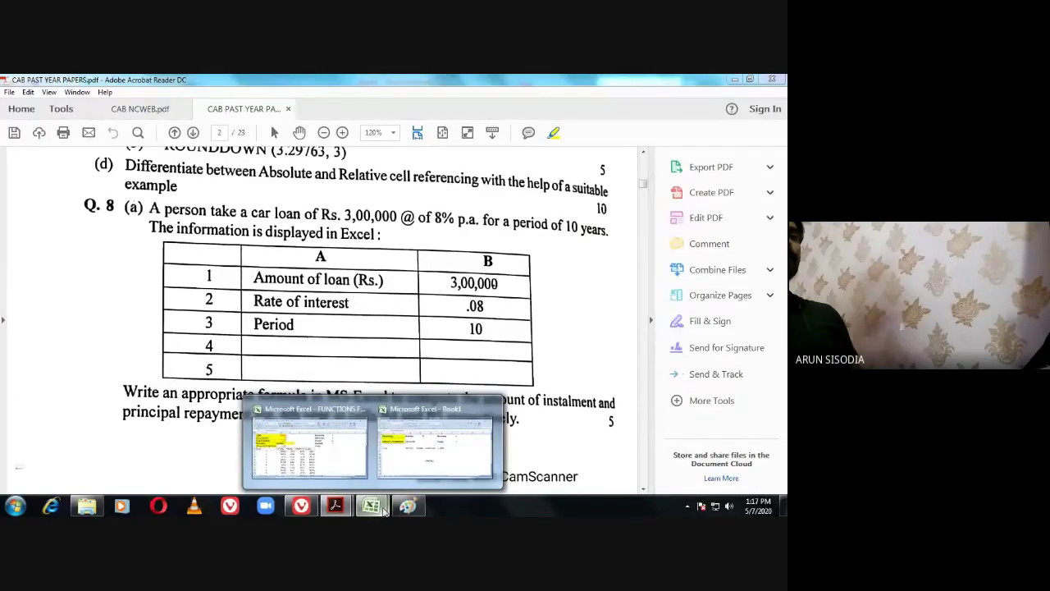
click(410, 467)
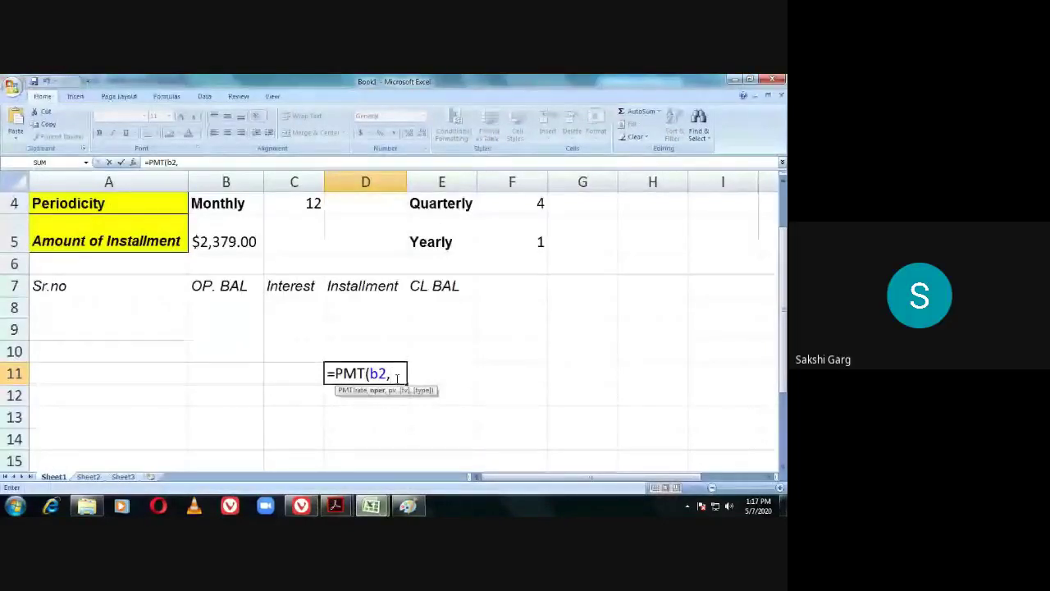
text(b)
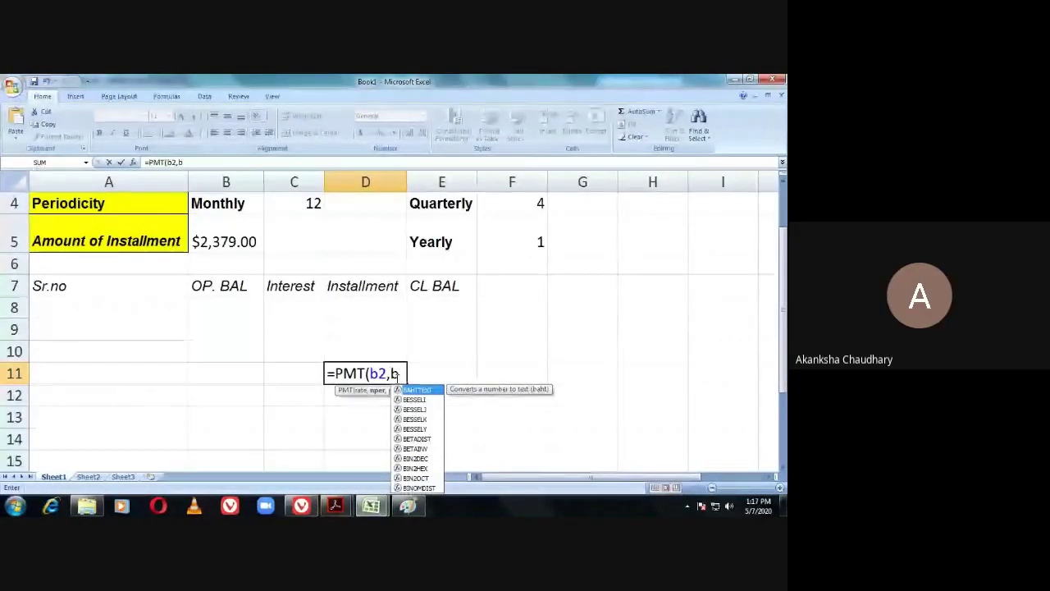
text(3,)
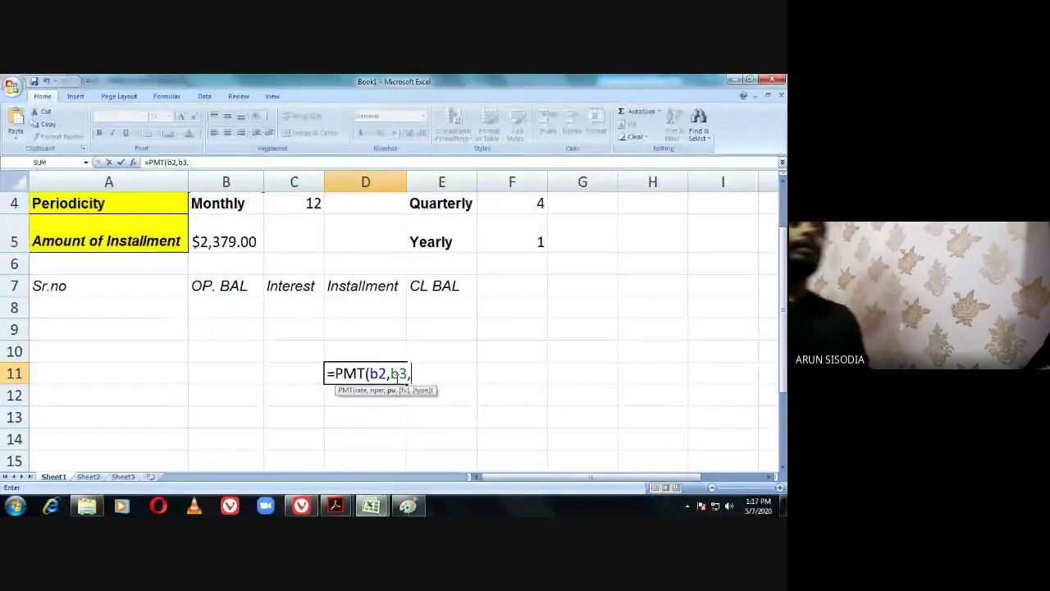
Check question 8(a)'s loan table in the PDF and complete the PMT formula in Book1's cell D11 with -b1 and a closing parenthesis.
mouse_move(370, 506)
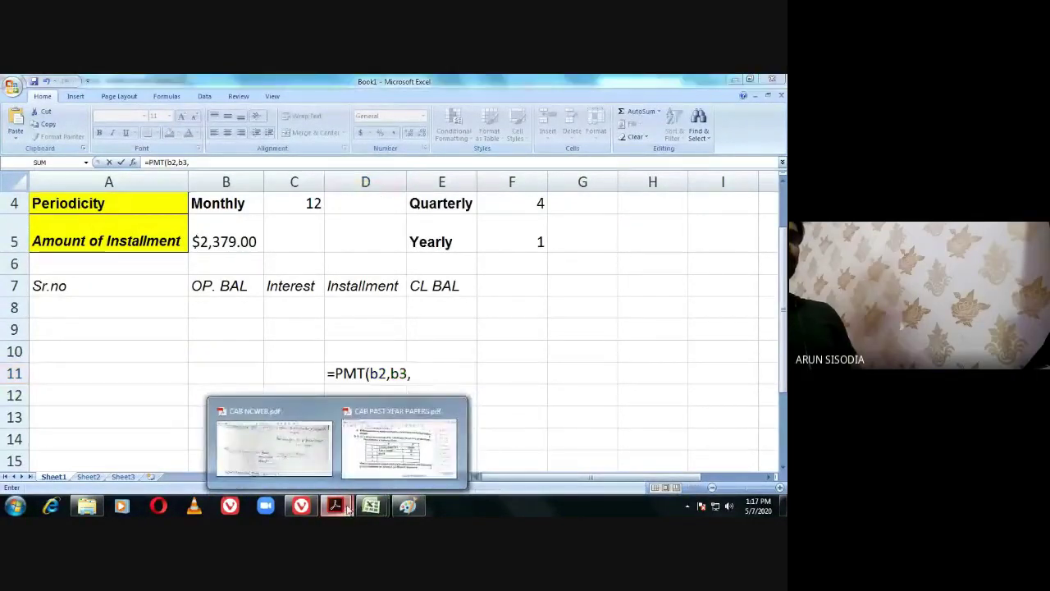
click(399, 443)
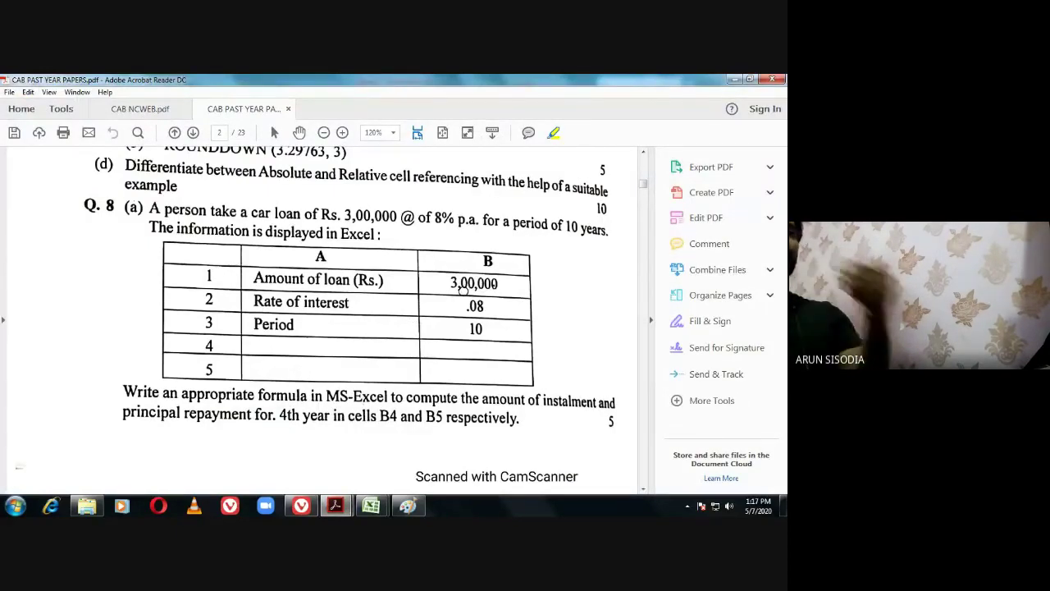
click(384, 509)
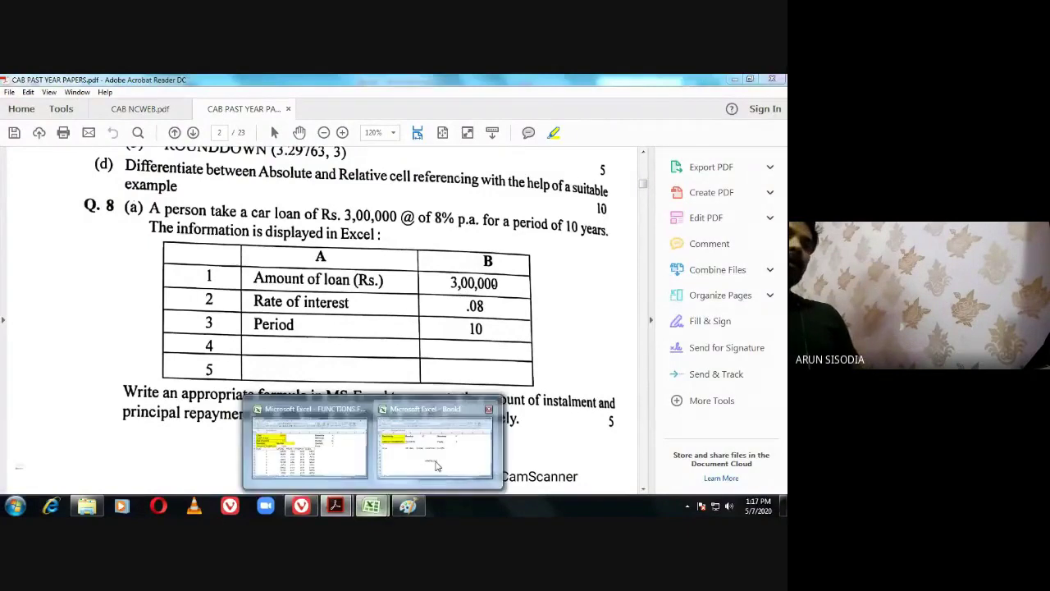
click(435, 460)
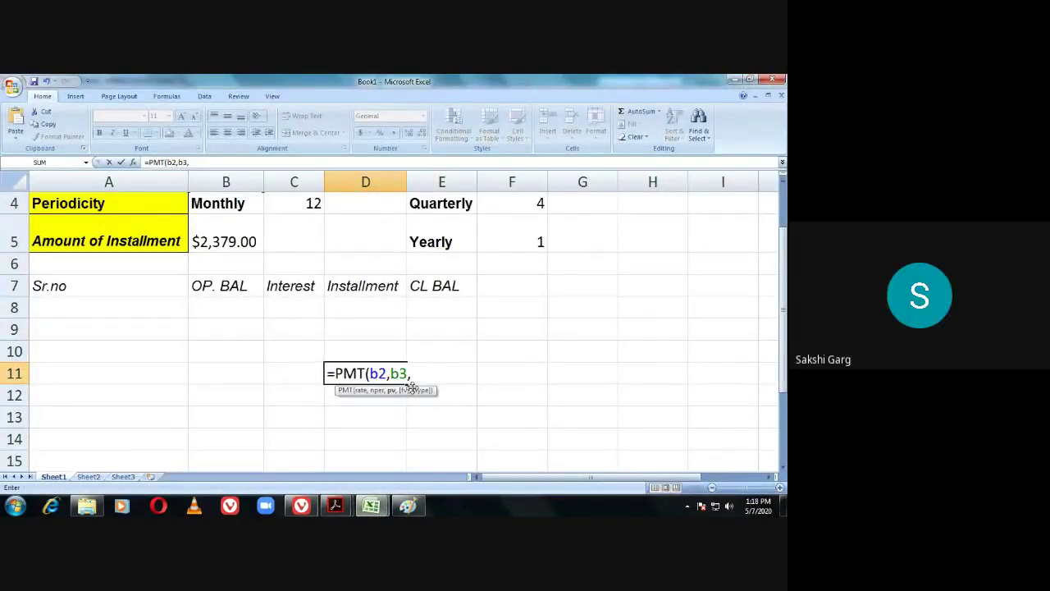
text(-)
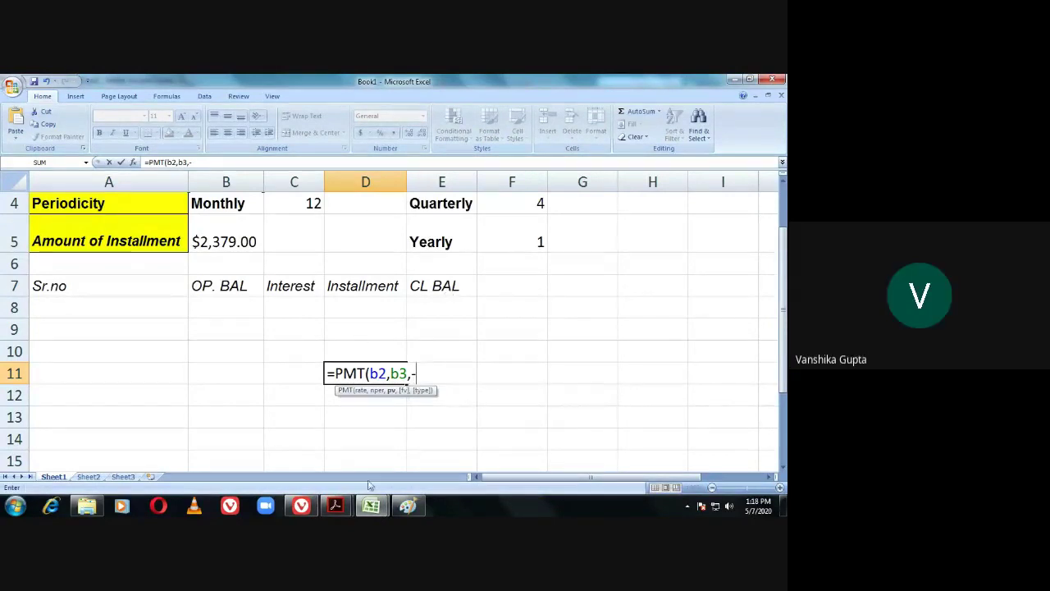
mouse_move(376, 509)
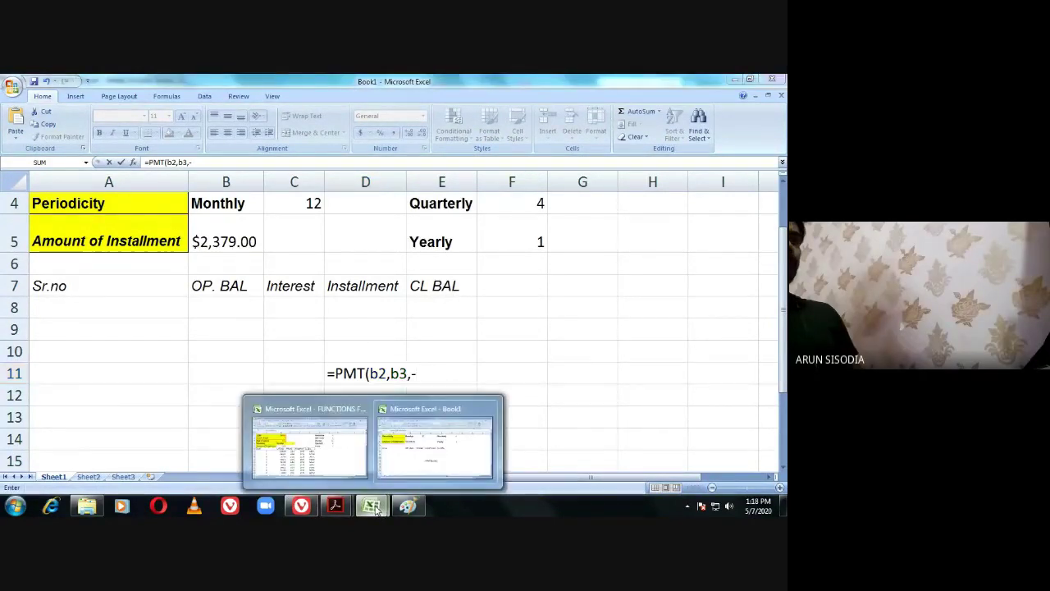
mouse_move(337, 506)
mouse_move(376, 460)
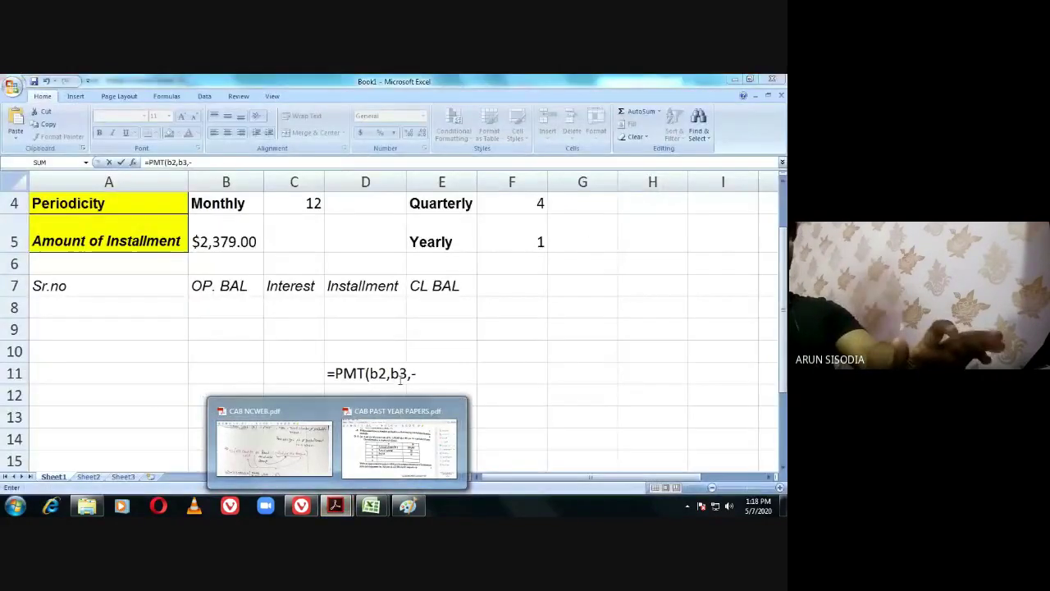
mouse_move(396, 437)
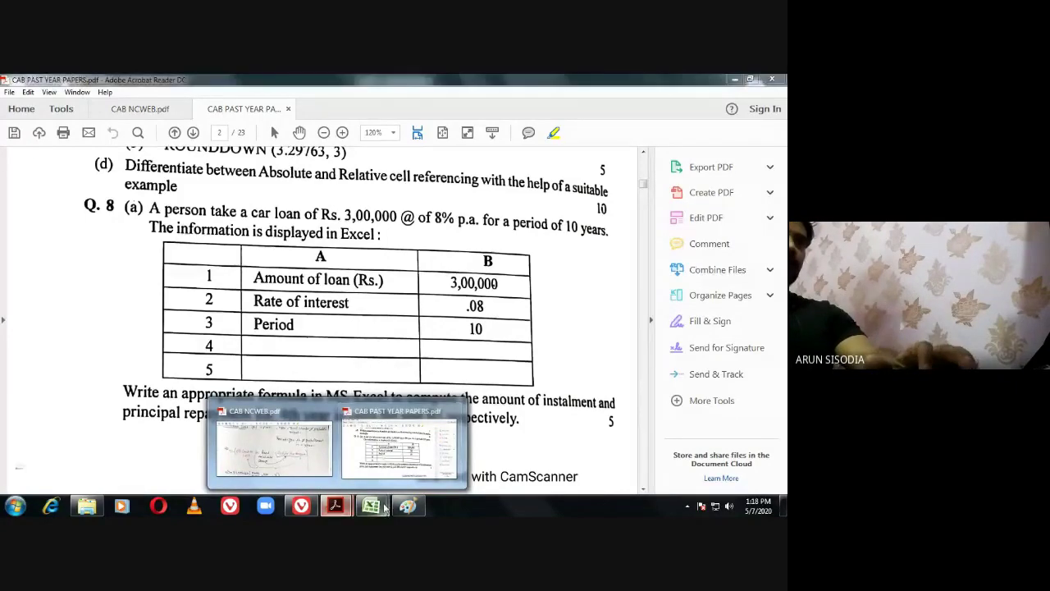
click(384, 508)
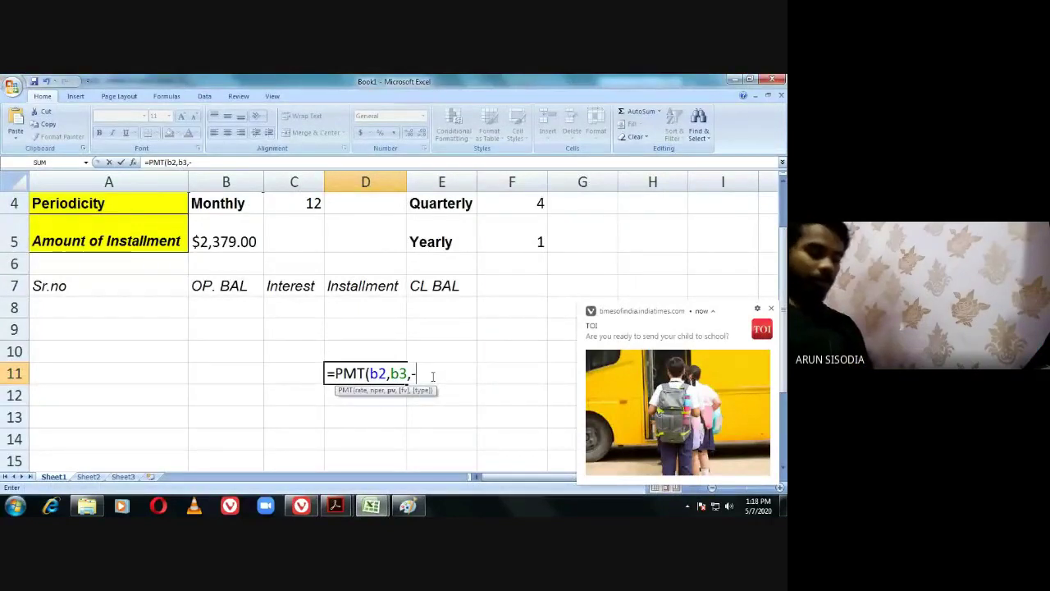
text(b1))
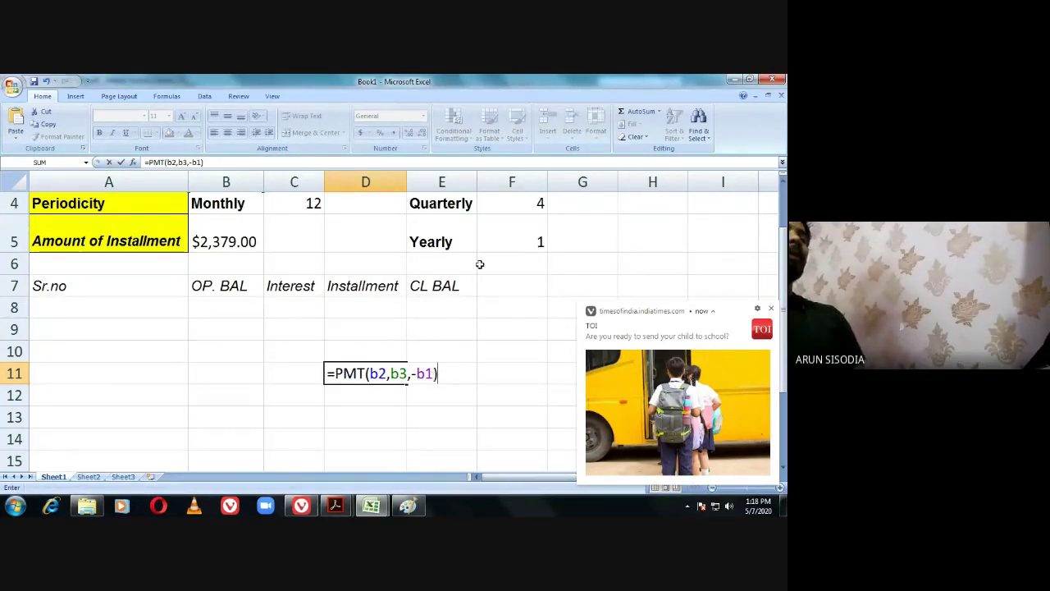
Erase the whole PMT formula from cell D11 and leave the cell empty.
mouse_move(370, 509)
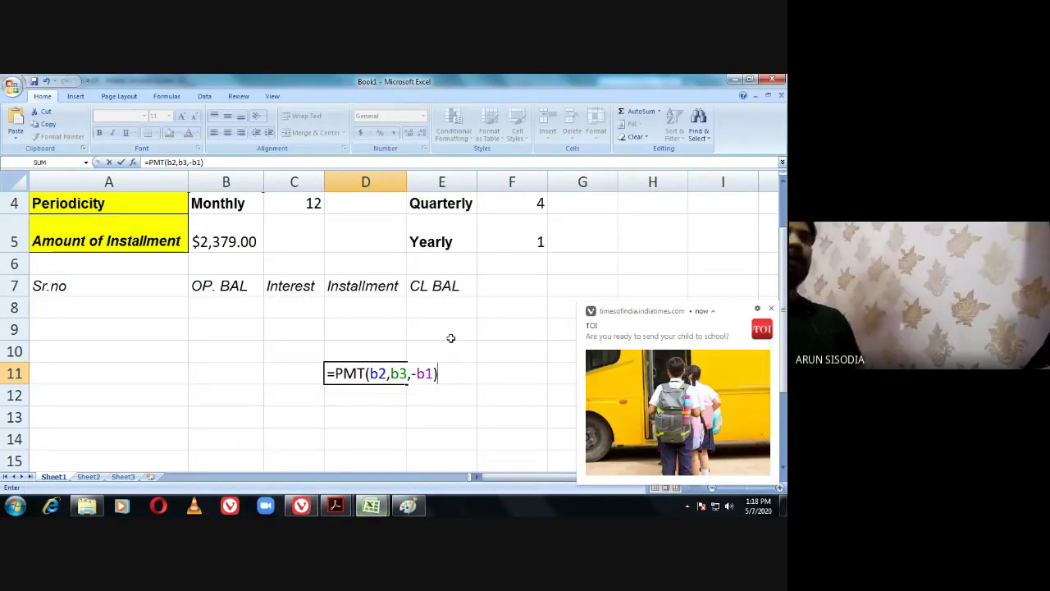
key(BackSpace)
key(BackSpace)
key(BackSpace)
key(BackSpace)
key(BackSpace)
key(BackSpace)
key(BackSpace)
key(BackSpace)
key(BackSpace)
key(BackSpace)
key(BackSpace)
key(BackSpace)
key(BackSpace)
key(BackSpace)
key(BackSpace)
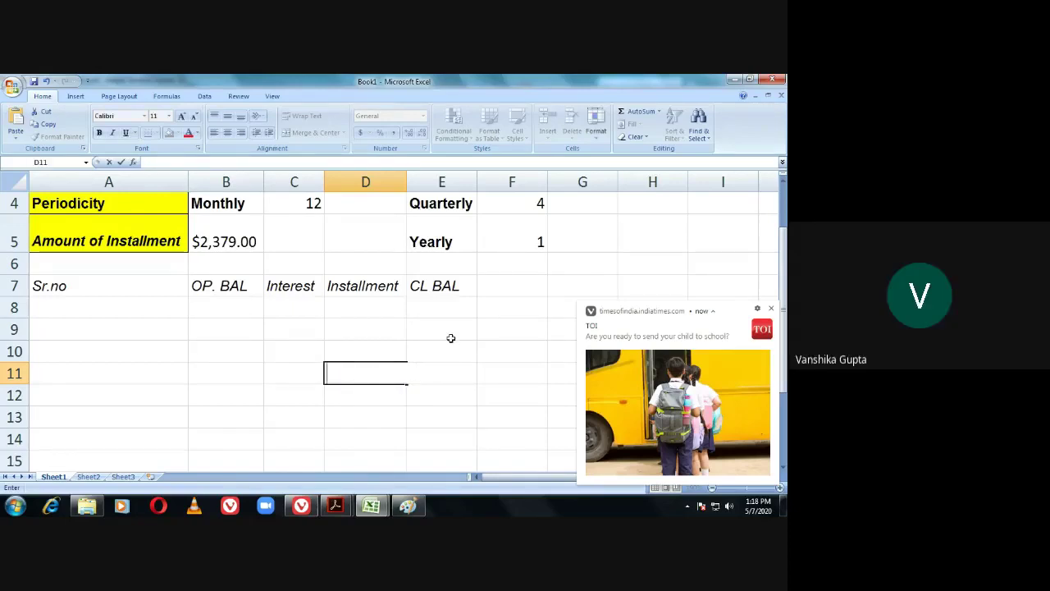
click(419, 376)
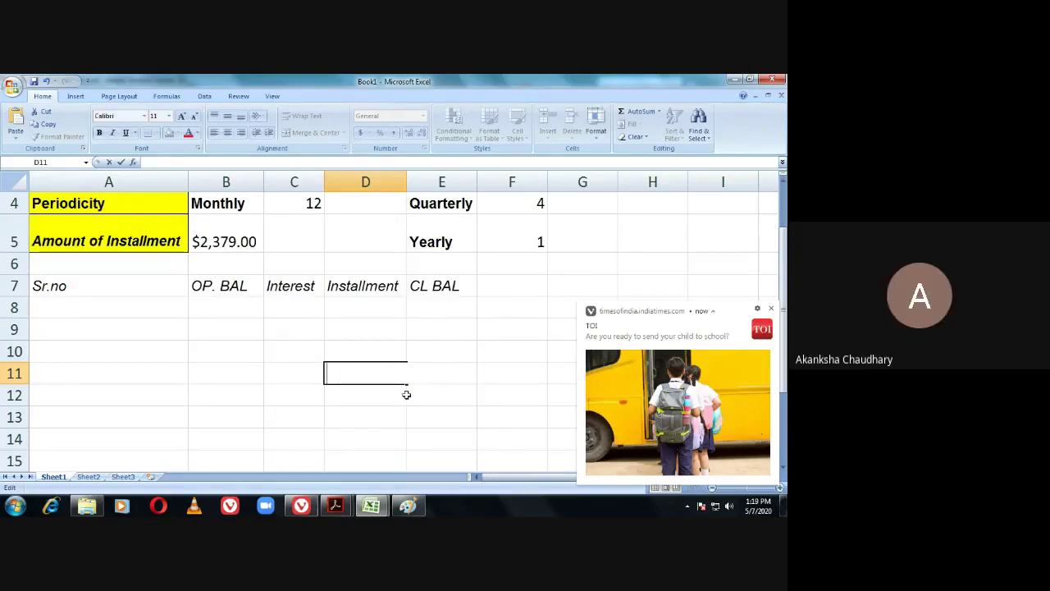
click(391, 399)
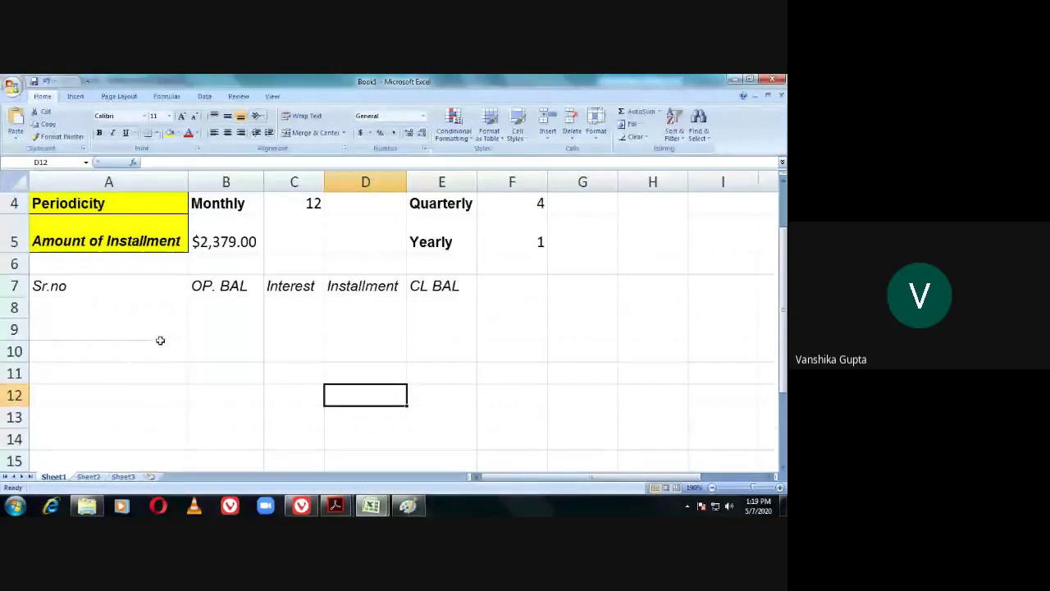
Examine the rounded PMT formula in the Amount of Installment cell B5 without changing it.
scroll(163, 403, up, 1)
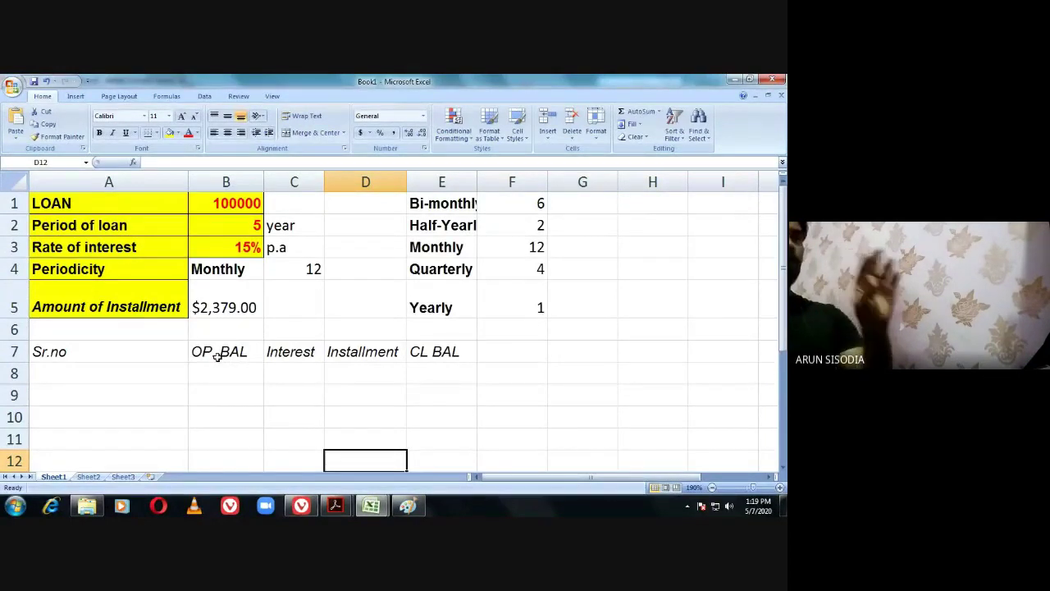
scroll(228, 355, down, 1)
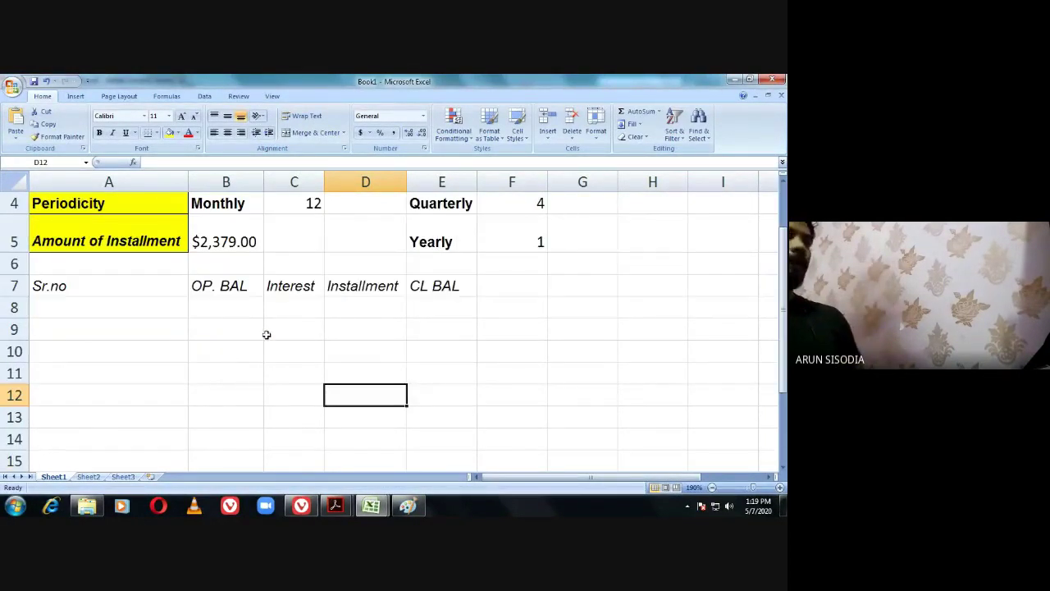
scroll(101, 315, up, 1)
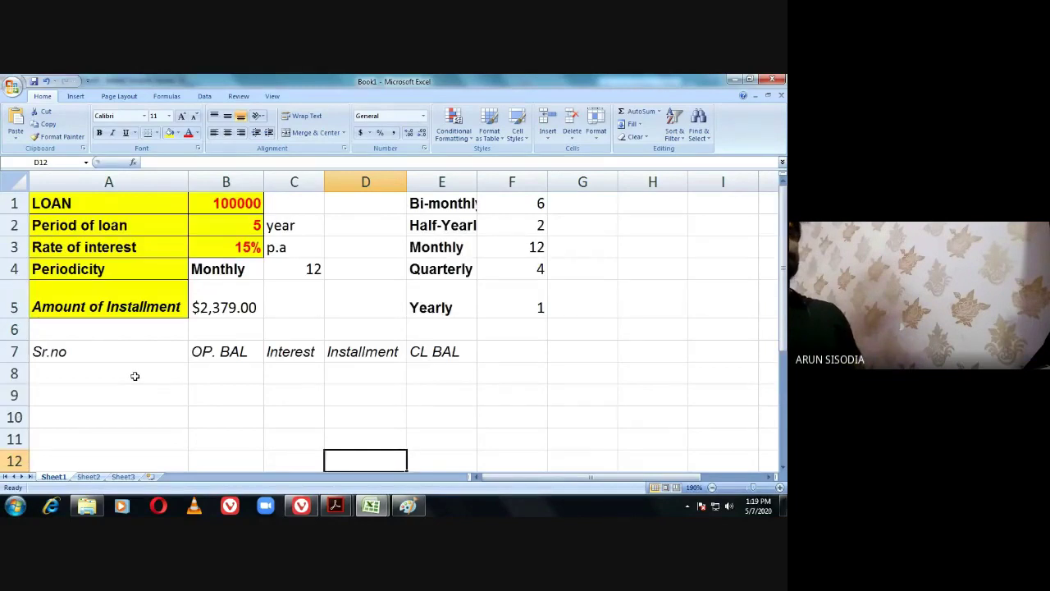
click(201, 310)
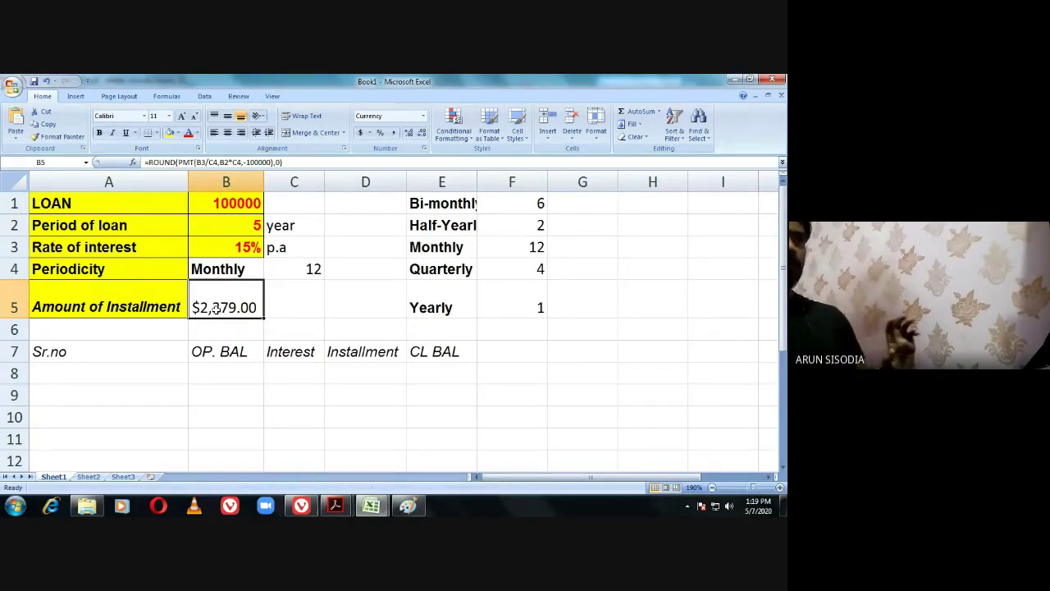
double_click(216, 307)
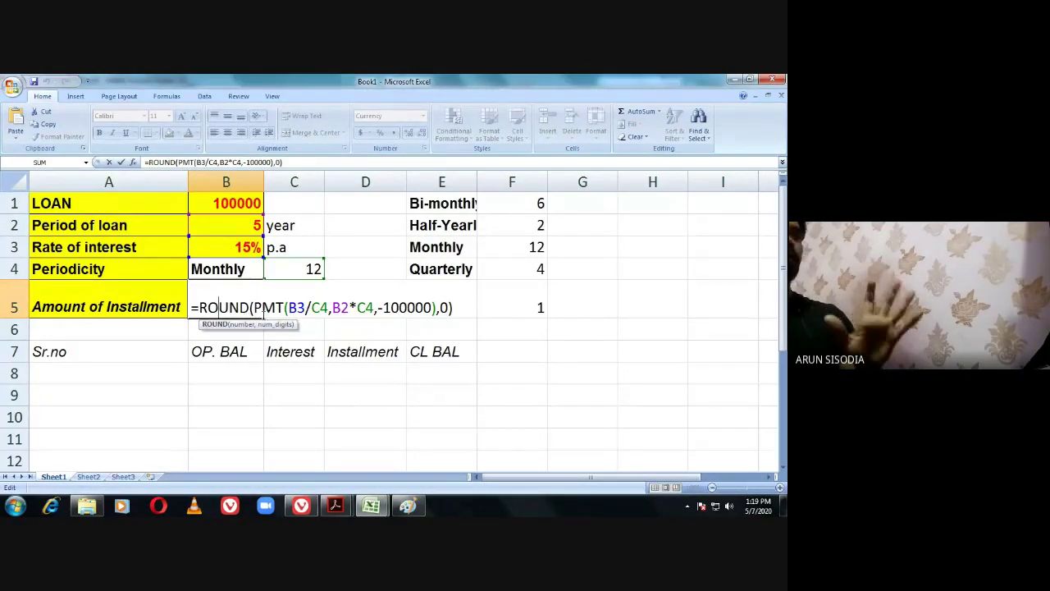
key(Return)
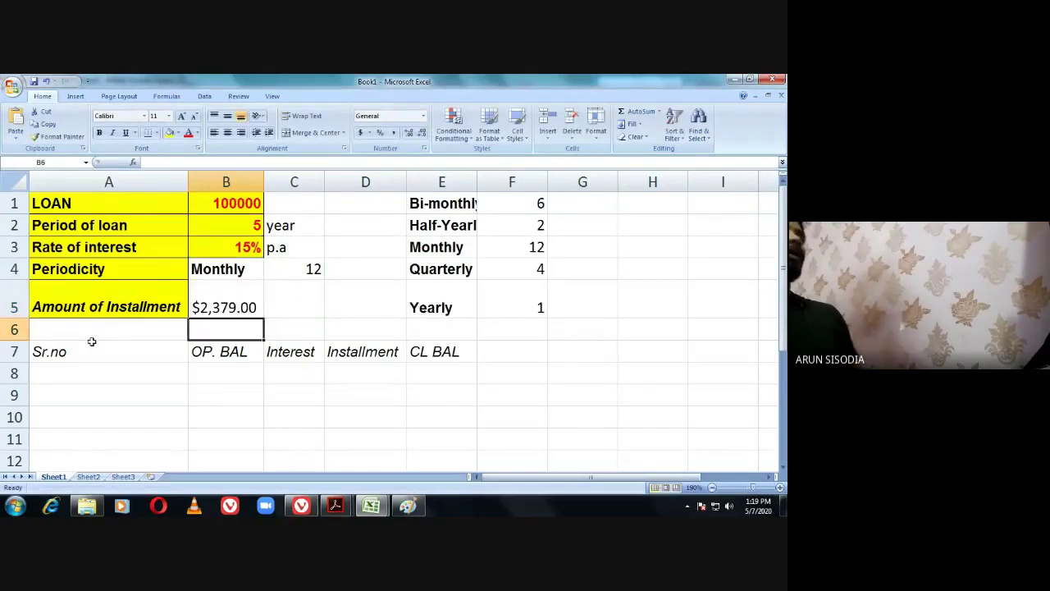
Enter serial numbers 1 and 2 in cells A8 and A9 under the Sr.no heading.
double_click(89, 376)
text(1)
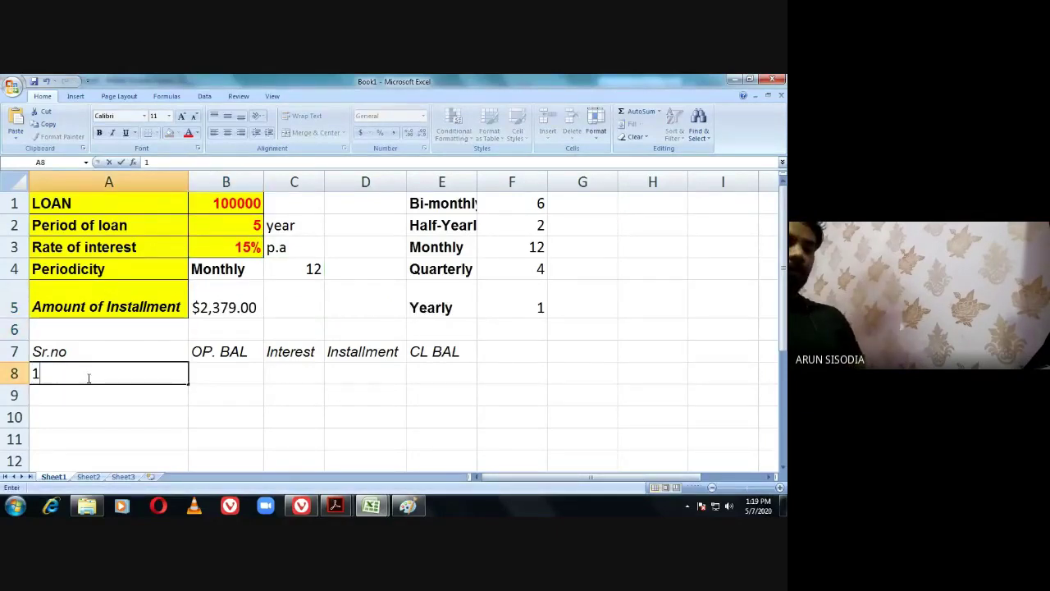
key(Return)
text(2)
key(Return)
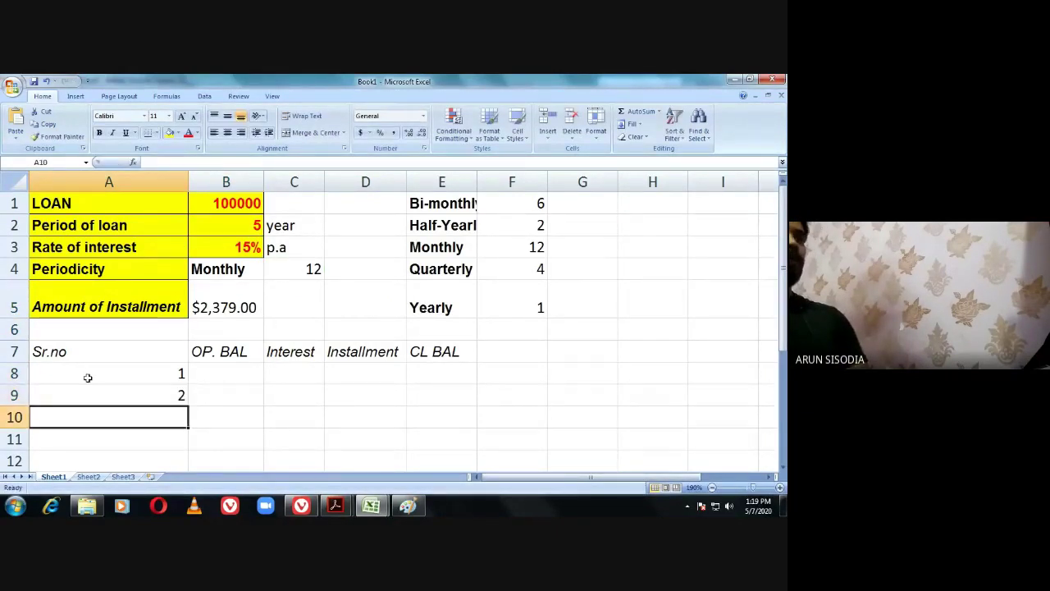
Extend the serial numbers in A8 and A9 as a series down column A to 234 and centre them.
click(88, 377)
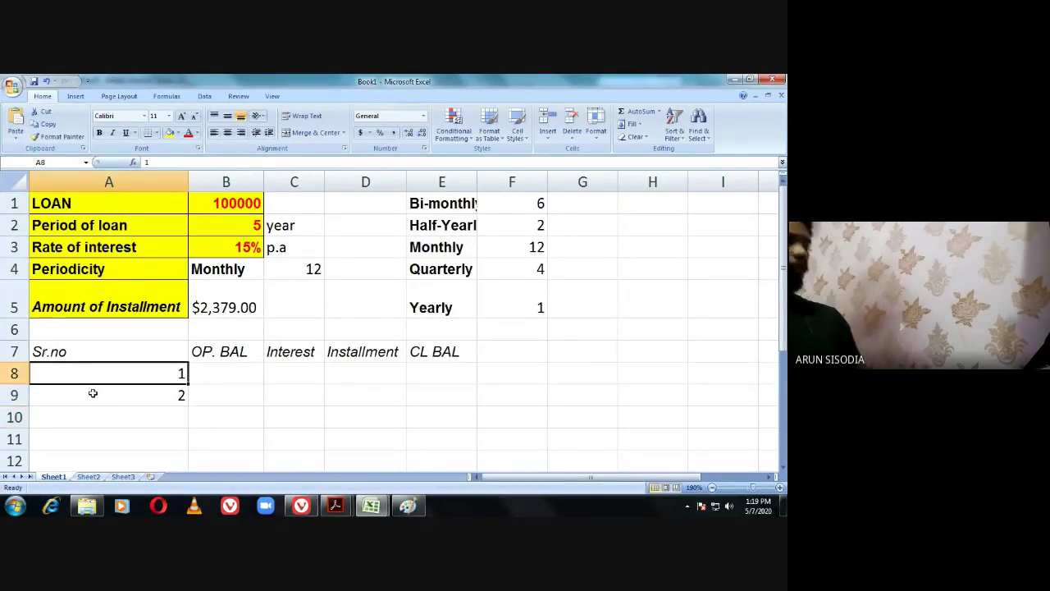
shift+click(92, 397)
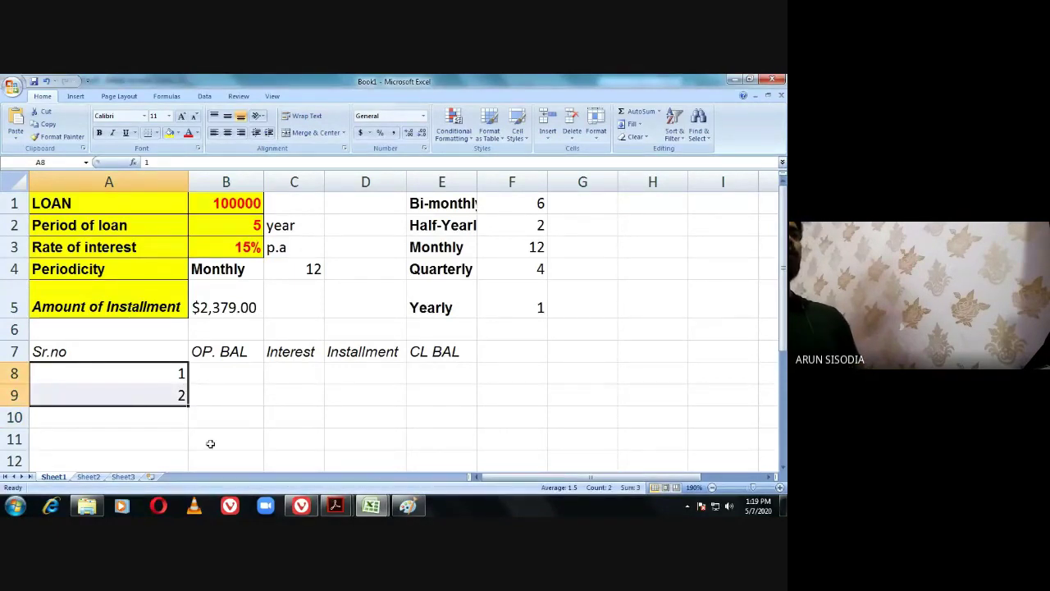
drag(188, 405, 193, 508)
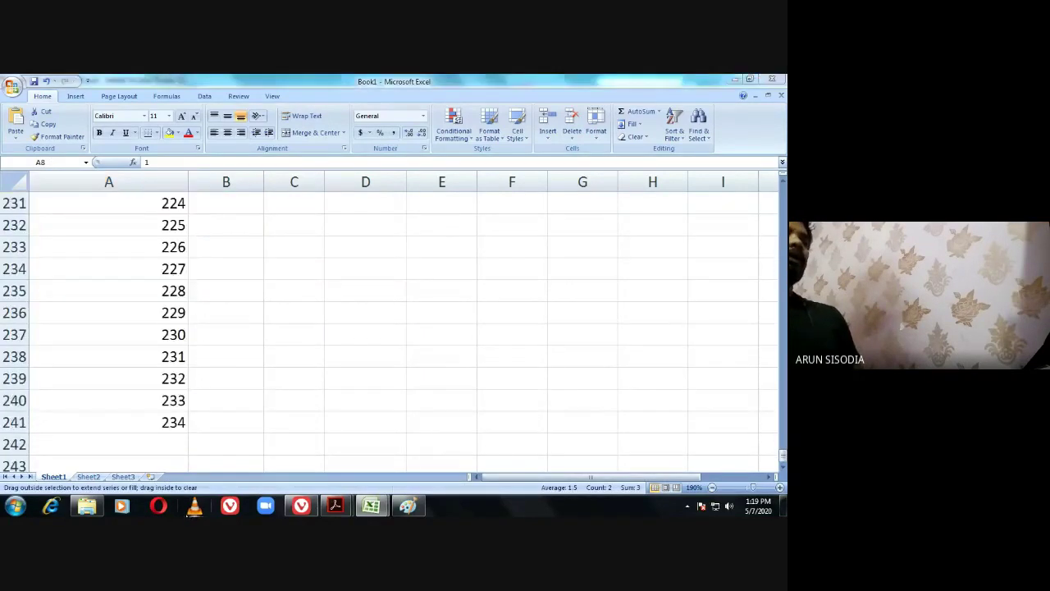
right_click(192, 508)
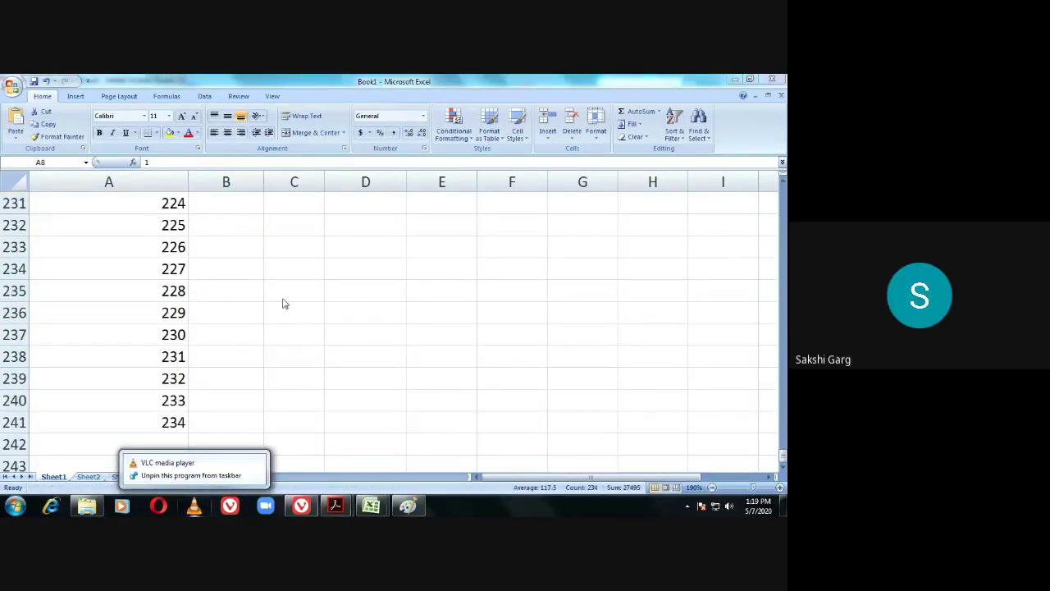
click(322, 326)
scroll(312, 312, up, 18)
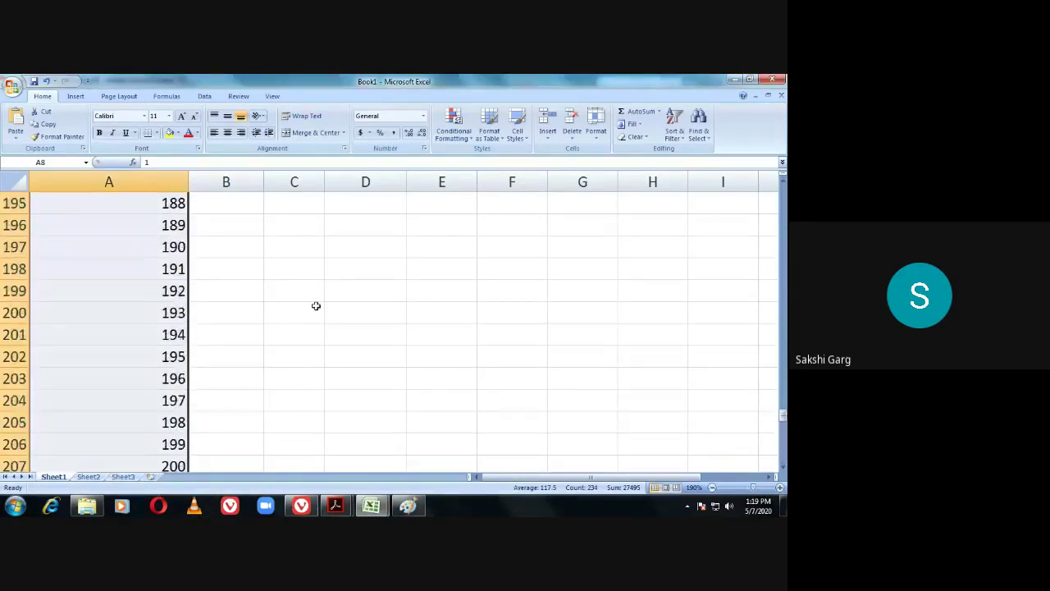
scroll(323, 298, up, 18)
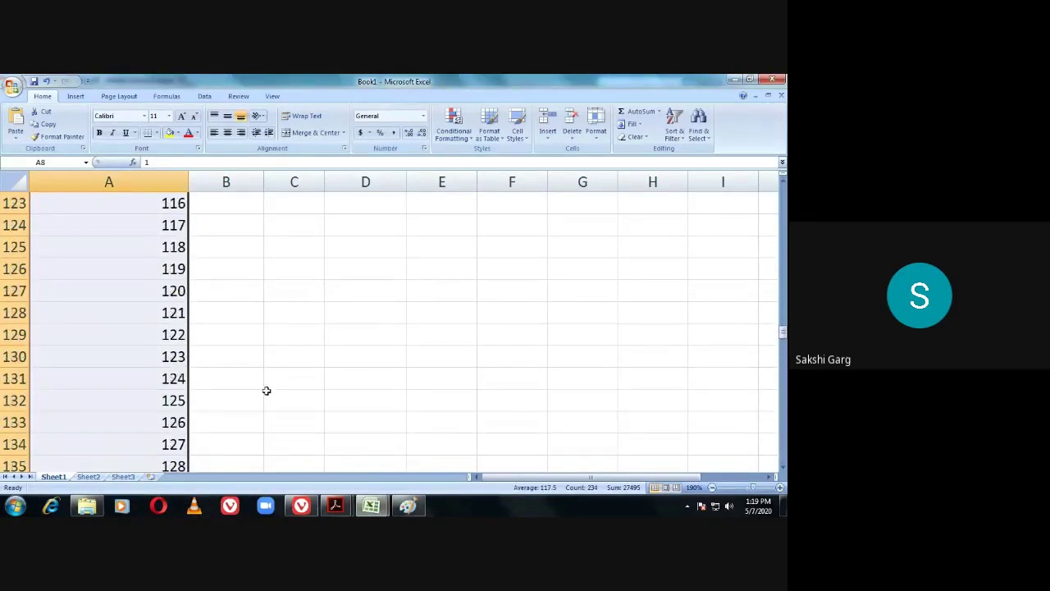
scroll(784, 280, up, 20)
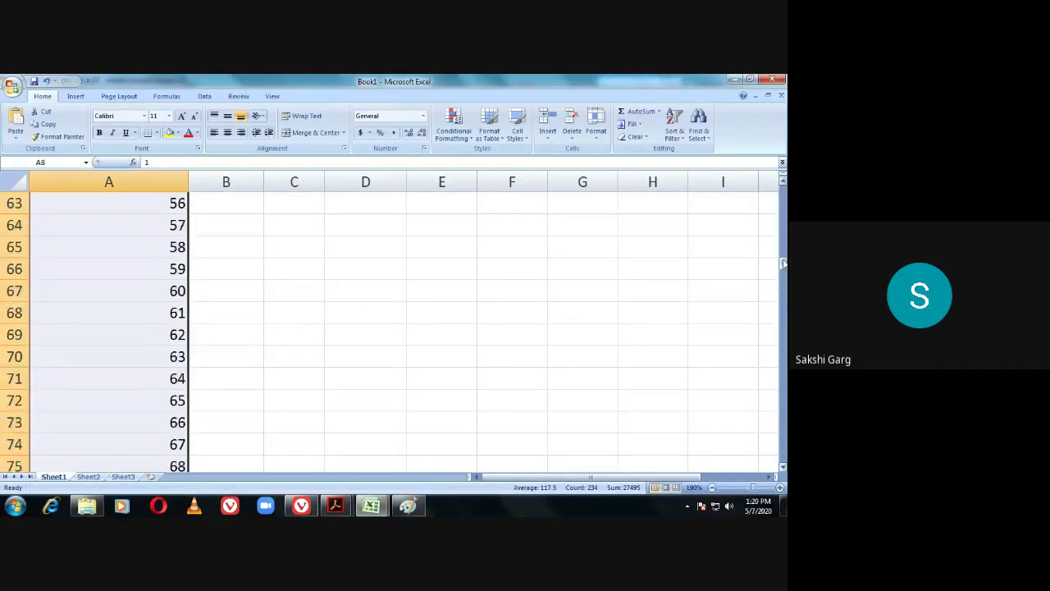
scroll(784, 215, up, 8)
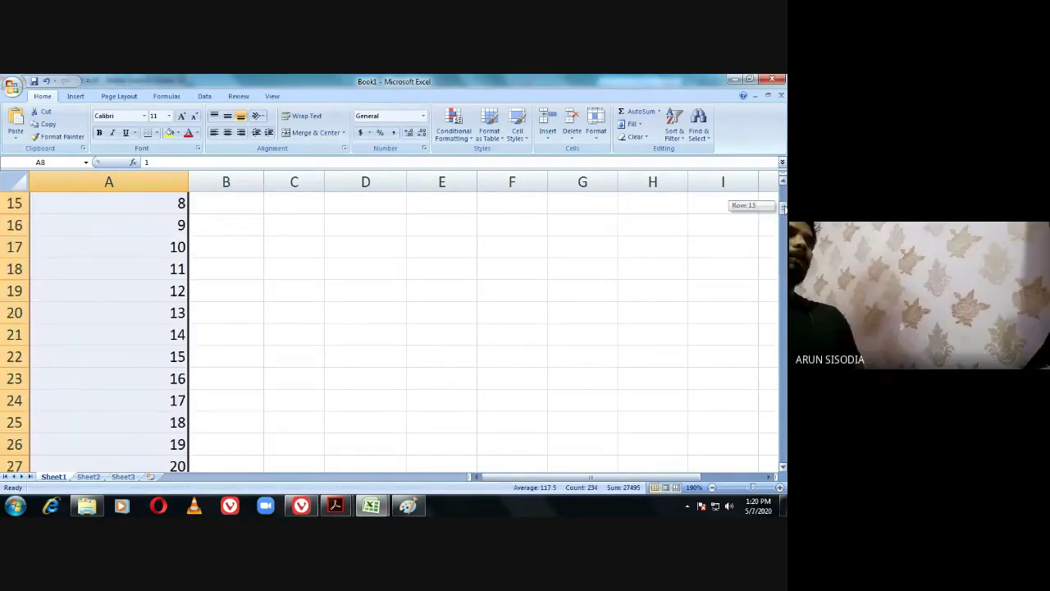
scroll(784, 205, up, 4)
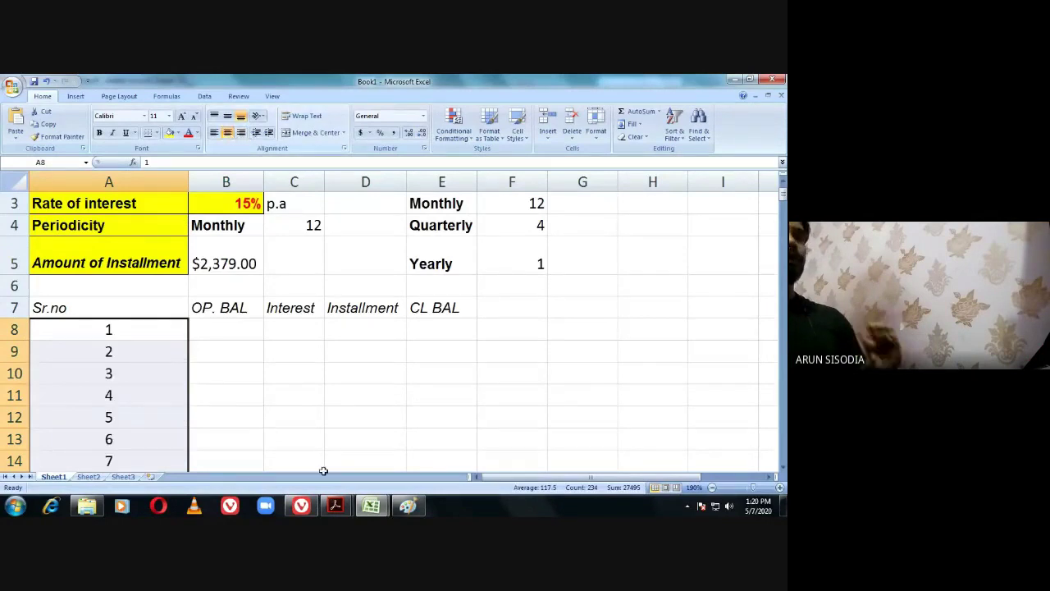
Switch to CAB PAST YEAR PAPERS.pdf, look through the pages to the 2010 paper's questions and hide the tools pane.
mouse_move(335, 505)
click(384, 458)
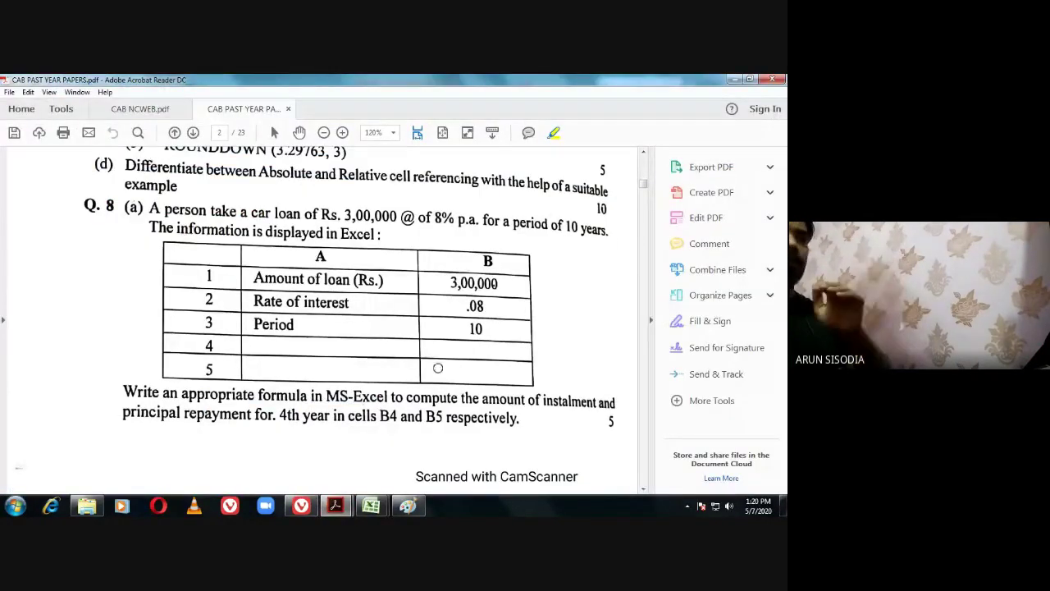
scroll(442, 387, down, 2)
scroll(443, 387, down, 12)
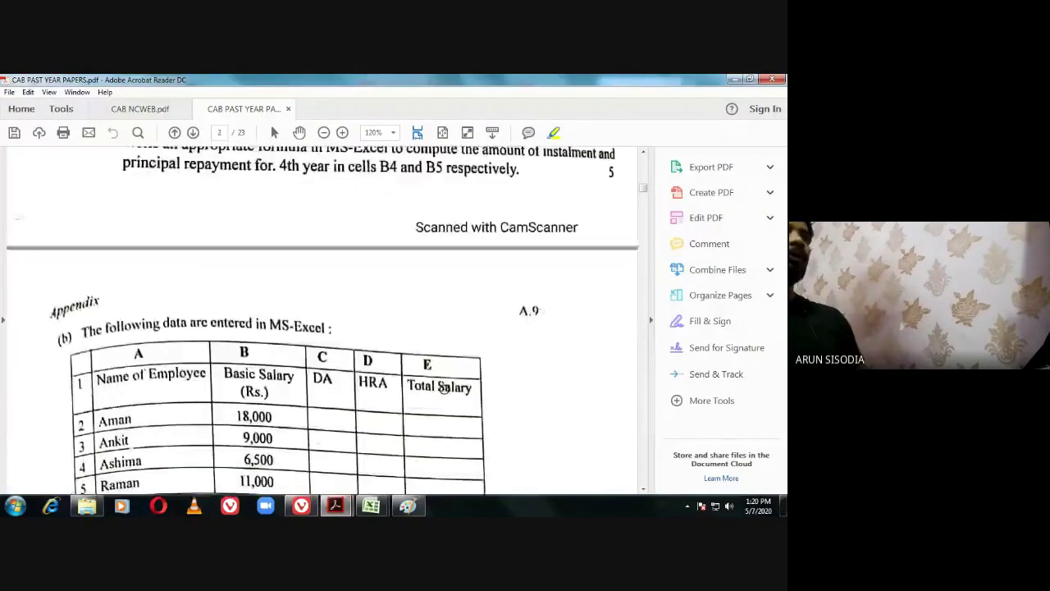
scroll(442, 372, down, 10)
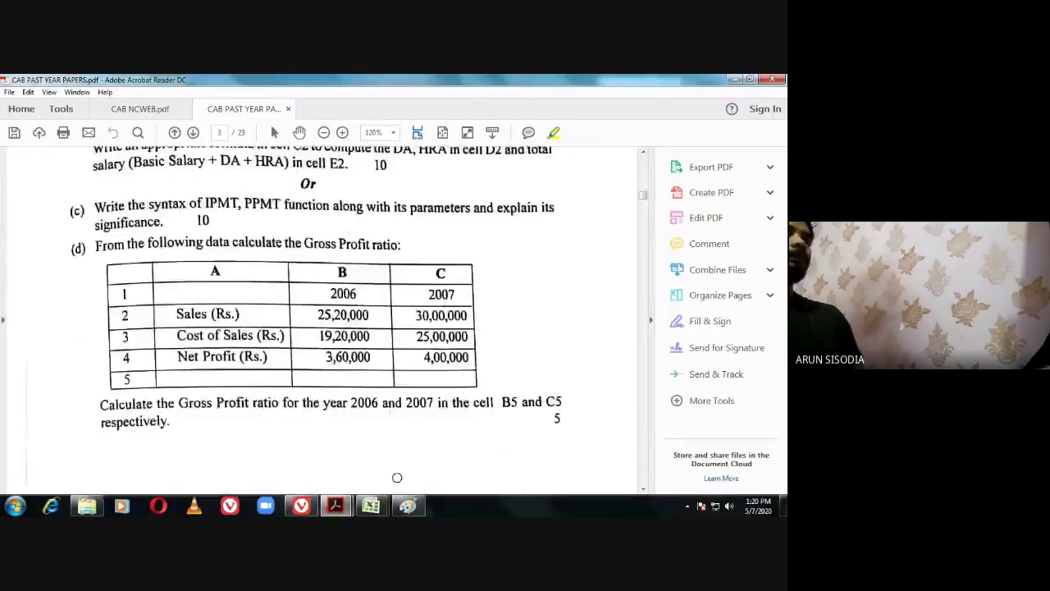
scroll(426, 457, down, 10)
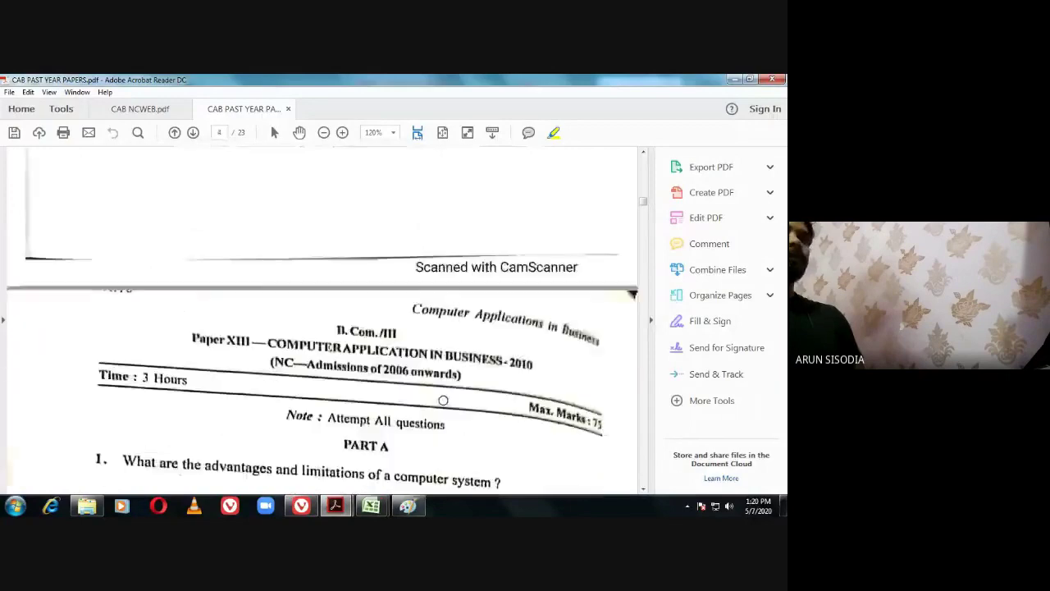
scroll(427, 458, down, 10)
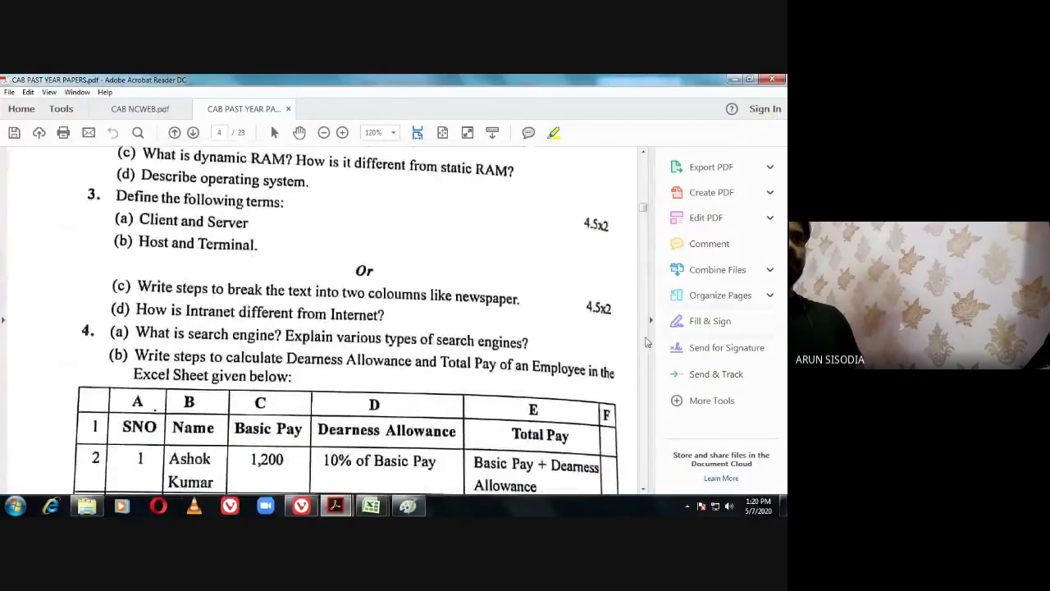
click(656, 322)
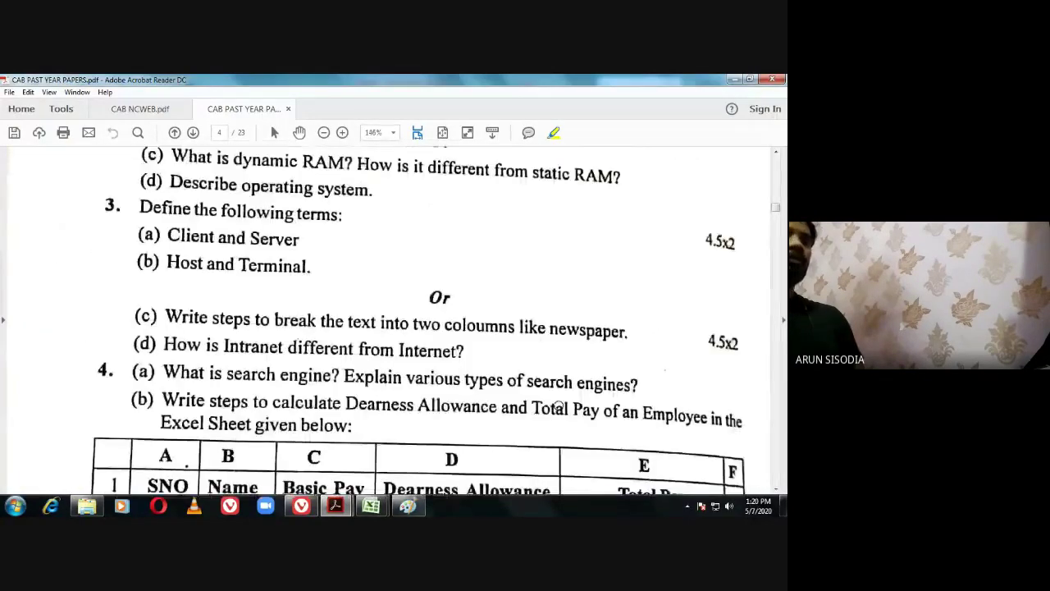
Find the 2010 paper's question 8(b) on the loan and lease statement and examine its repayment table.
scroll(560, 402, down, 3)
scroll(560, 401, down, 3)
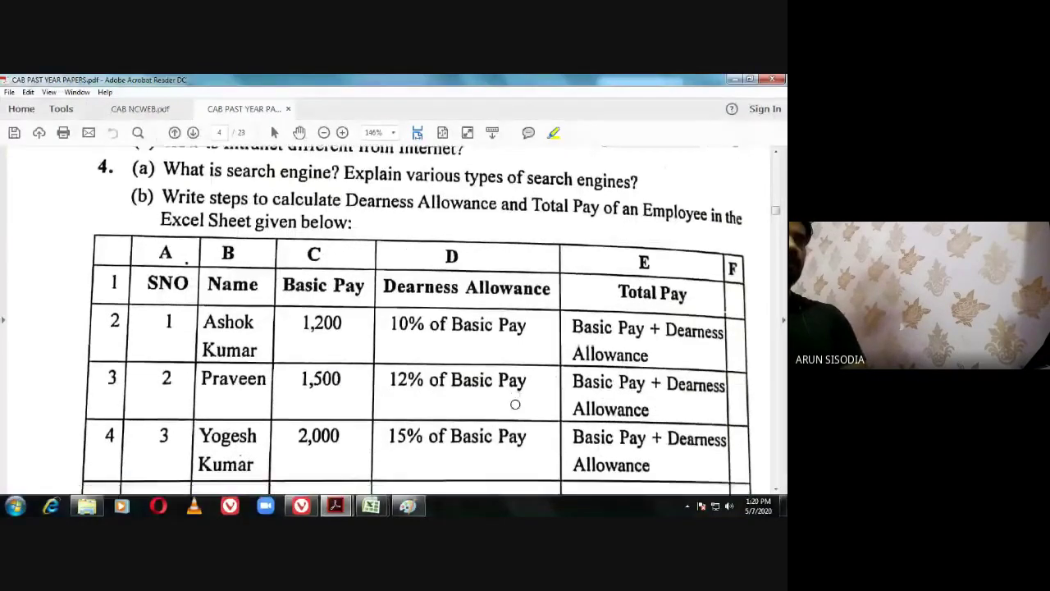
scroll(516, 404, down, 15)
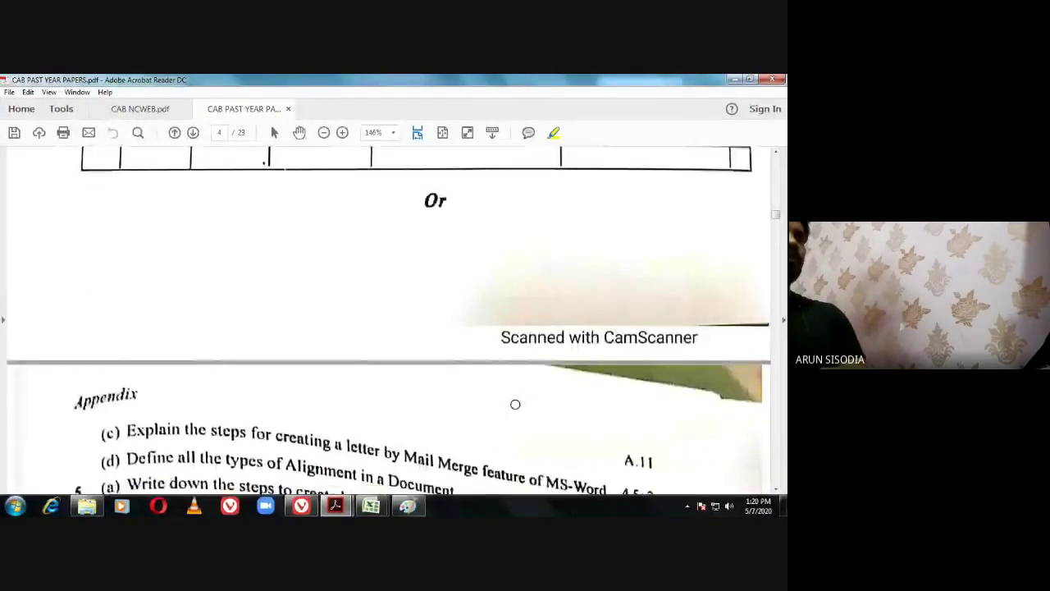
scroll(515, 404, down, 20)
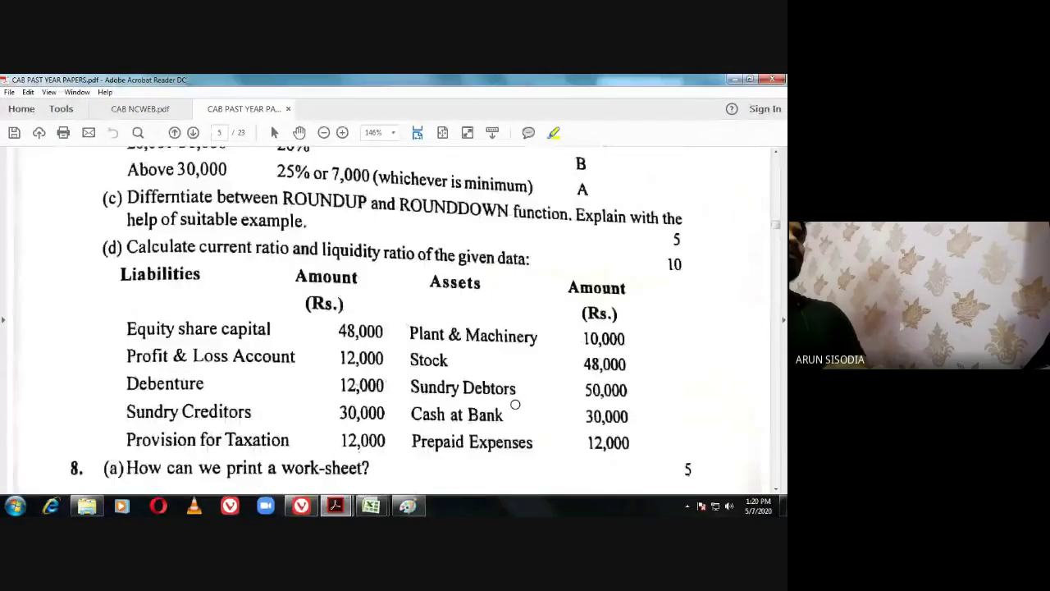
scroll(515, 401, up, 2)
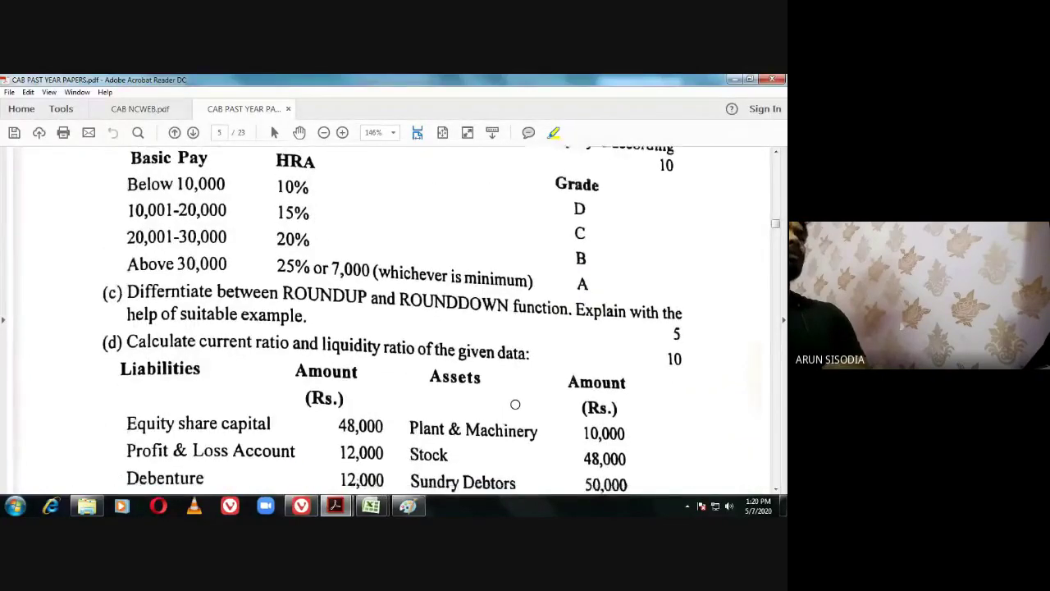
scroll(515, 404, down, 5)
scroll(515, 404, down, 10)
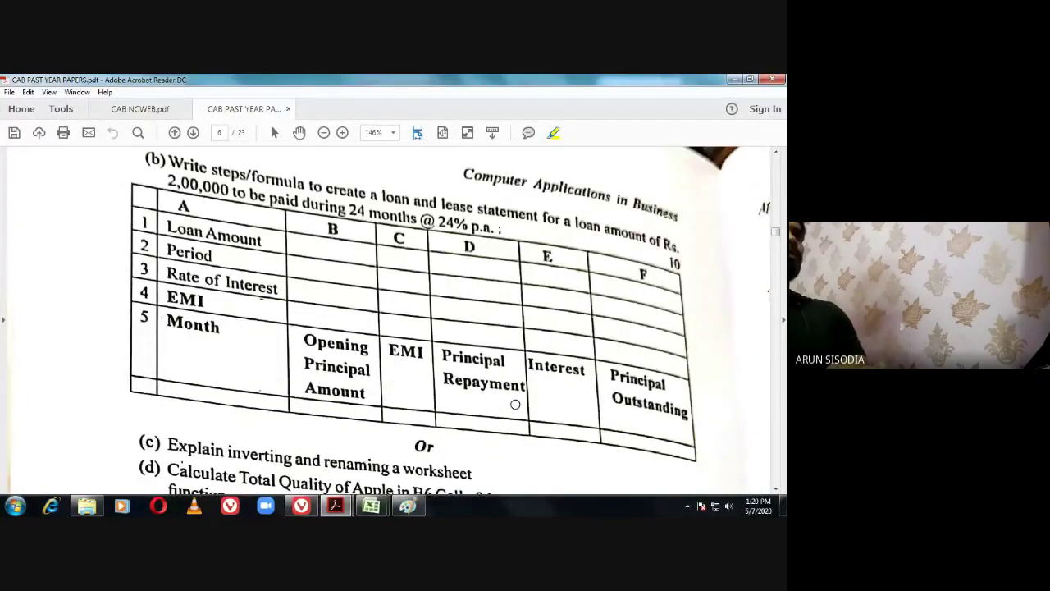
scroll(384, 358, down, 1)
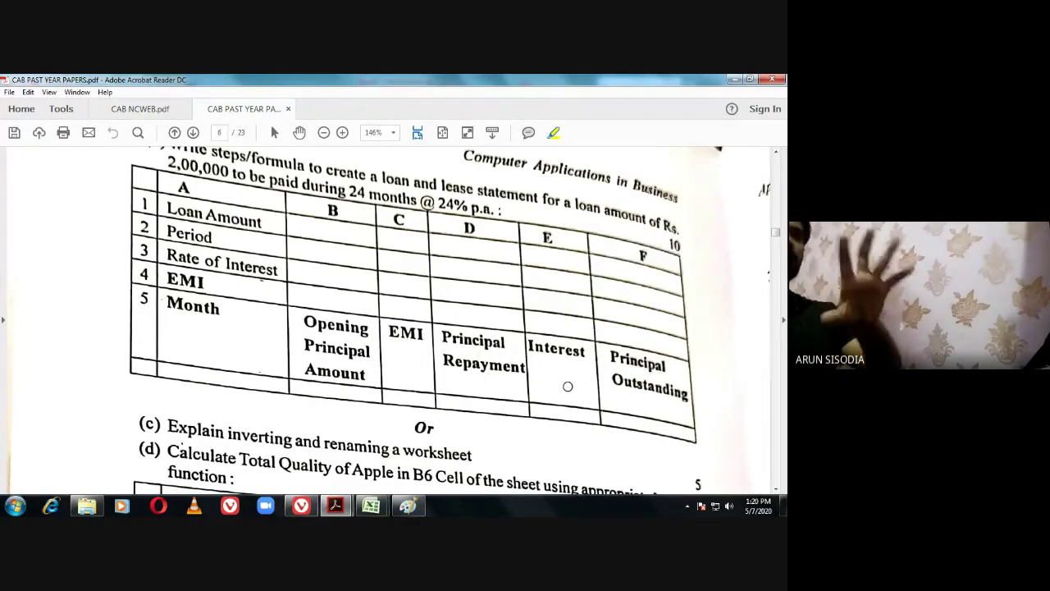
scroll(492, 419, down, 1)
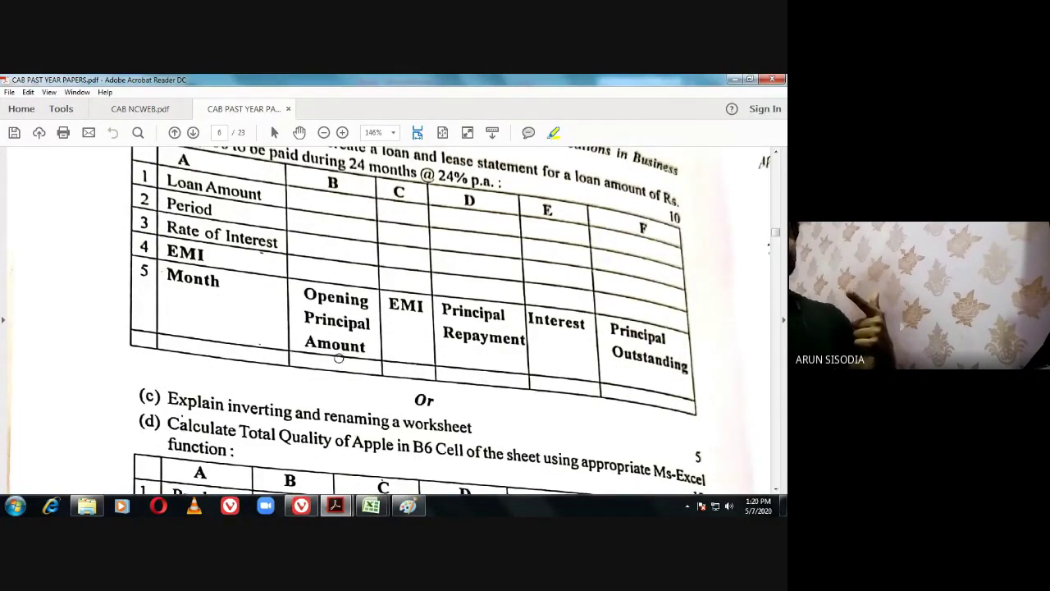
Highlight the blank cells under the Opening Principal Amount, EMI, Principal Repayment, Interest and Principal Outstanding headings in question 8(b)'s table.
mouse_move(338, 359)
mouse_down()
mouse_move(325, 364)
mouse_move(362, 366)
mouse_up()
drag(398, 366, 483, 373)
drag(550, 389, 572, 389)
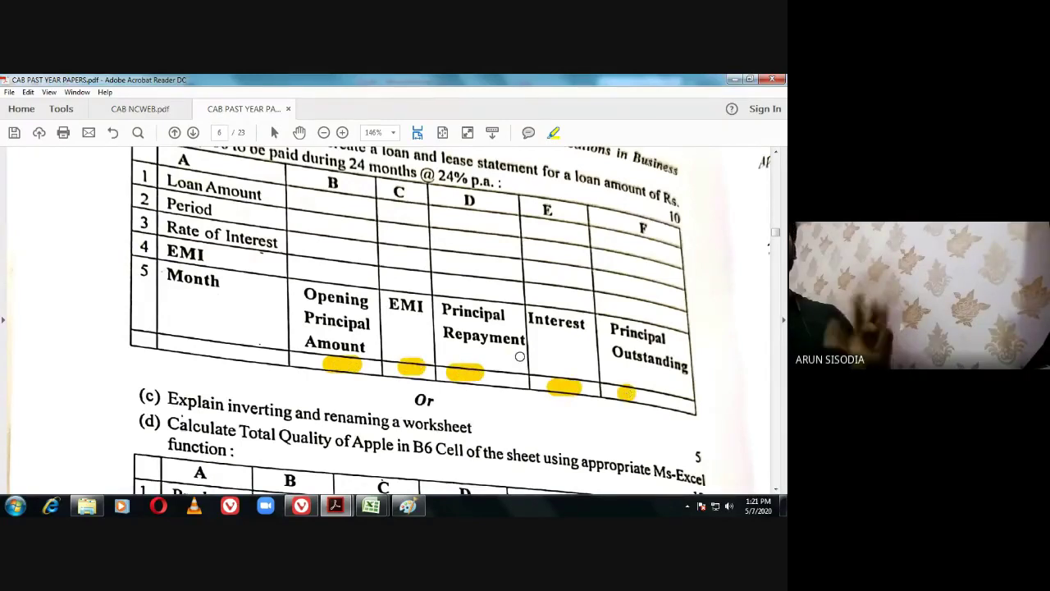
Undo all the highlights in question 8(b)'s repayment table.
click(115, 135)
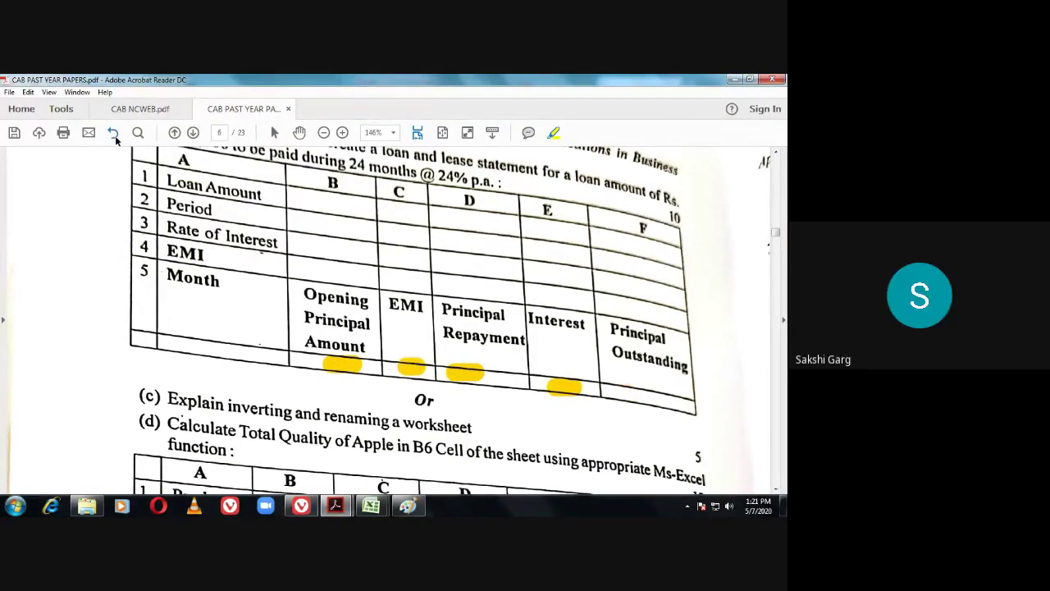
click(115, 136)
click(115, 136)
click(115, 135)
click(115, 136)
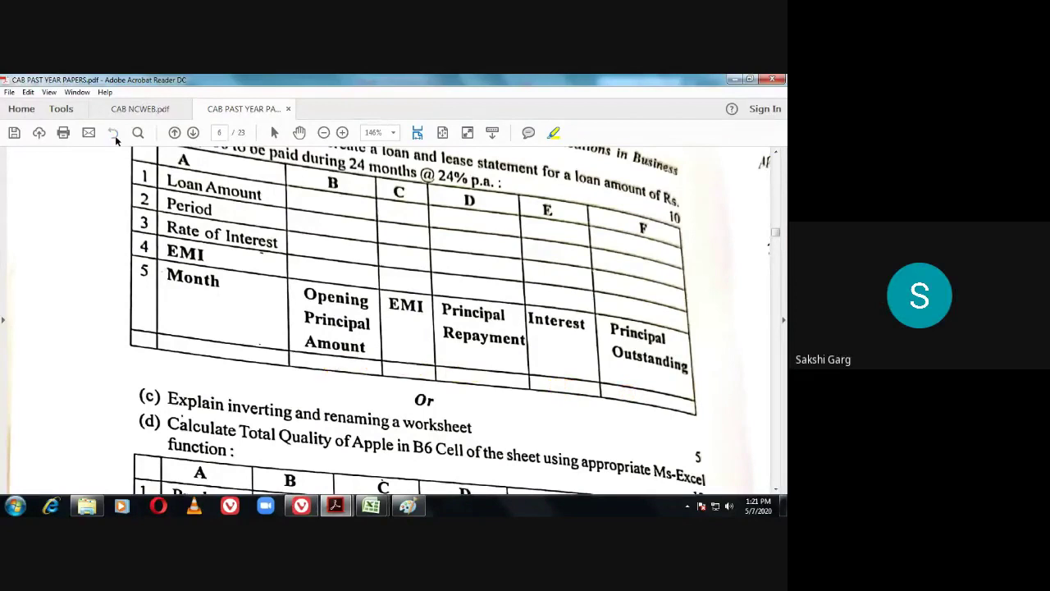
Switch back to Book1, enter =B1 as the first opening balance in cell B8 and autofit column E's width.
click(371, 506)
click(408, 467)
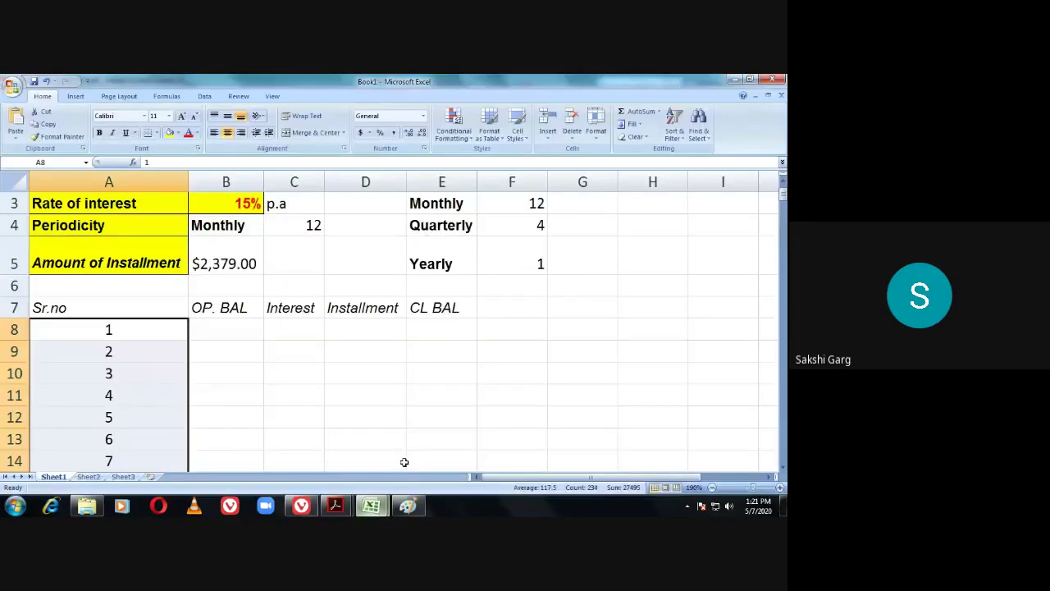
double_click(210, 326)
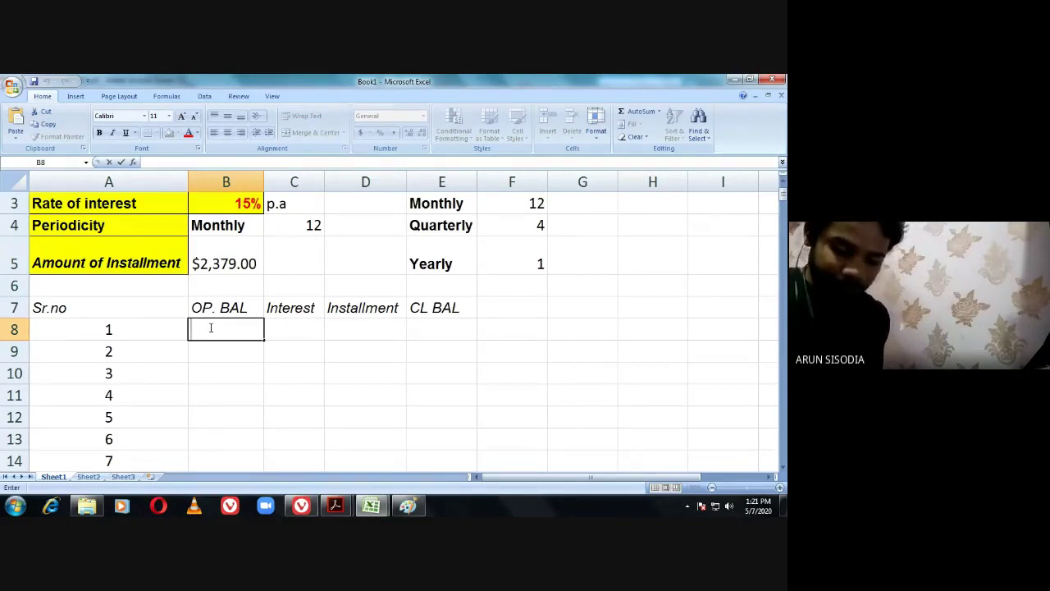
text(=)
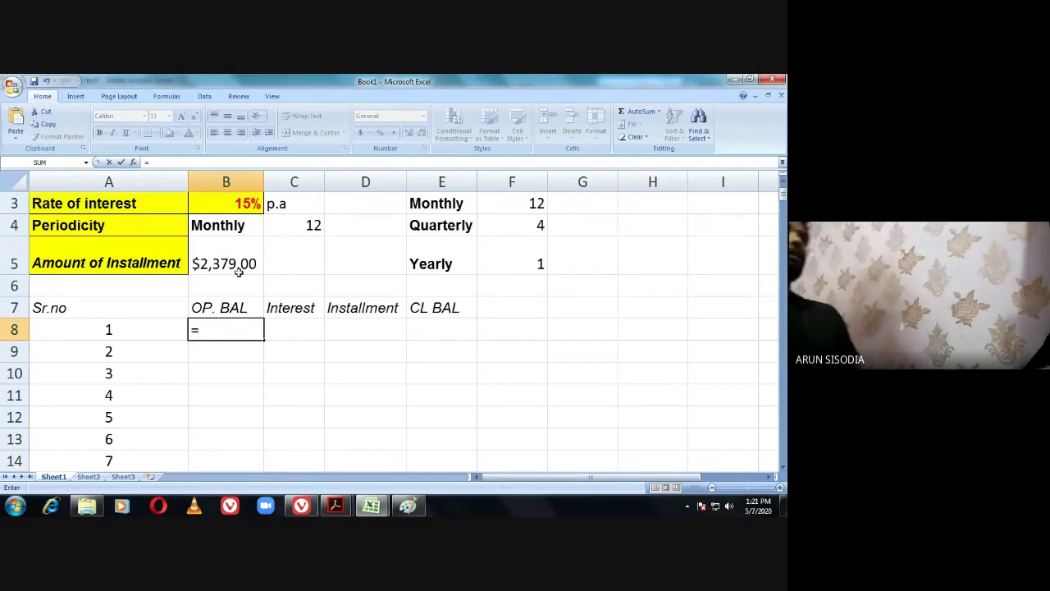
scroll(233, 322, up, 1)
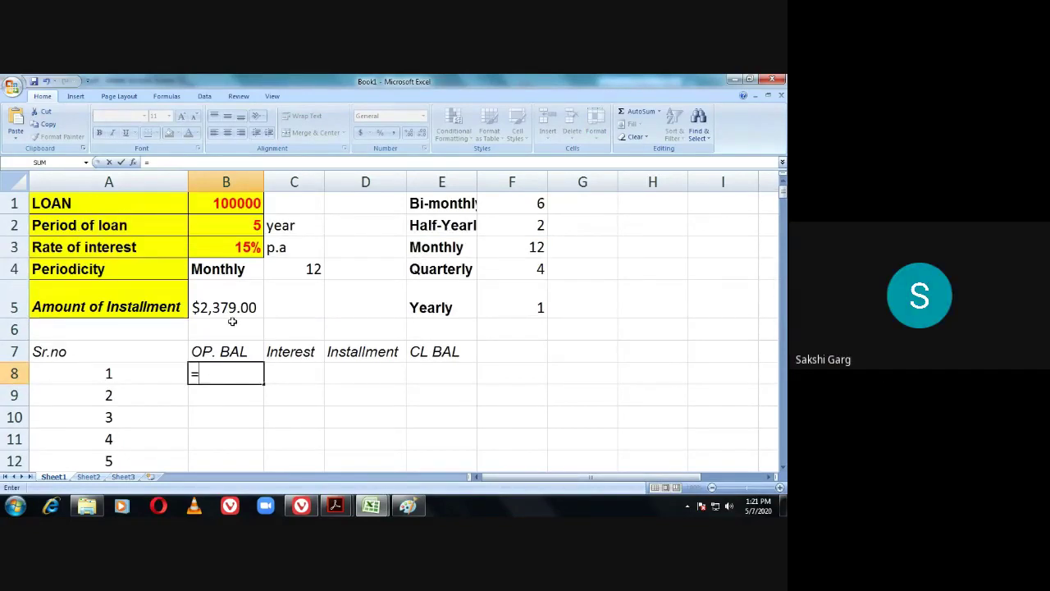
click(235, 204)
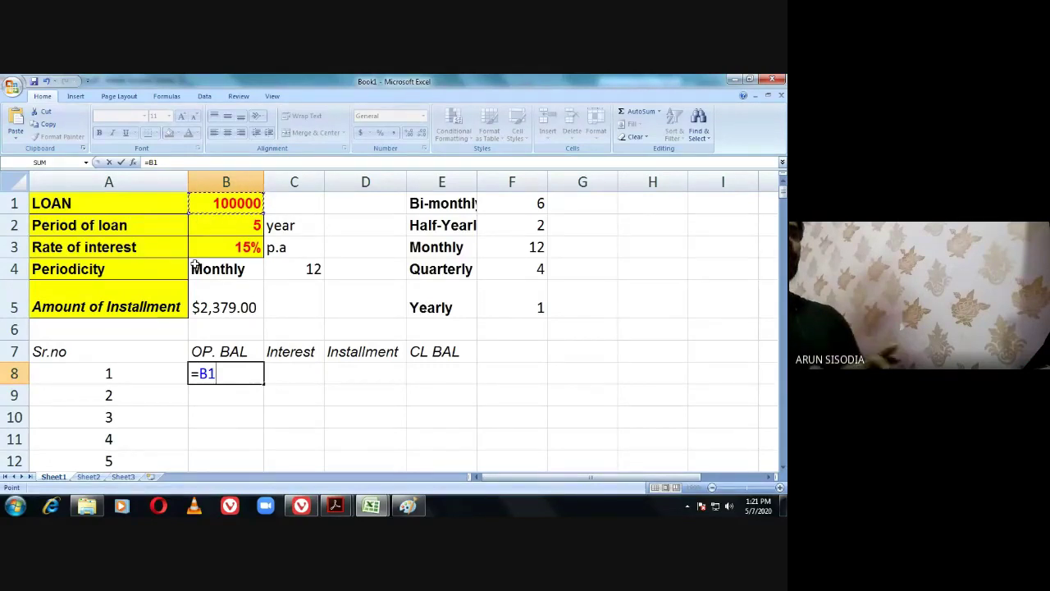
key(Return)
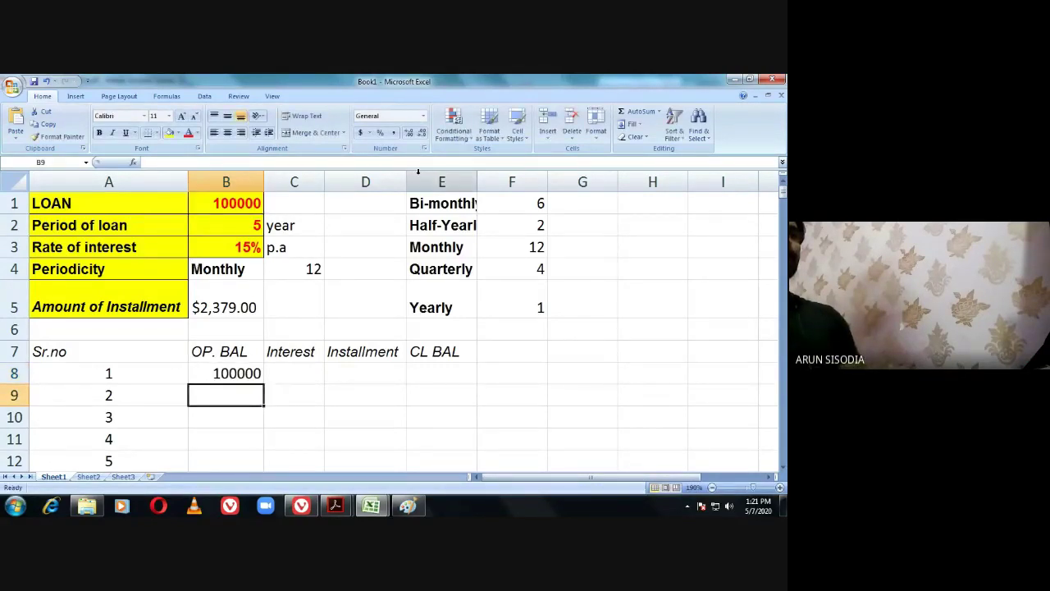
double_click(477, 180)
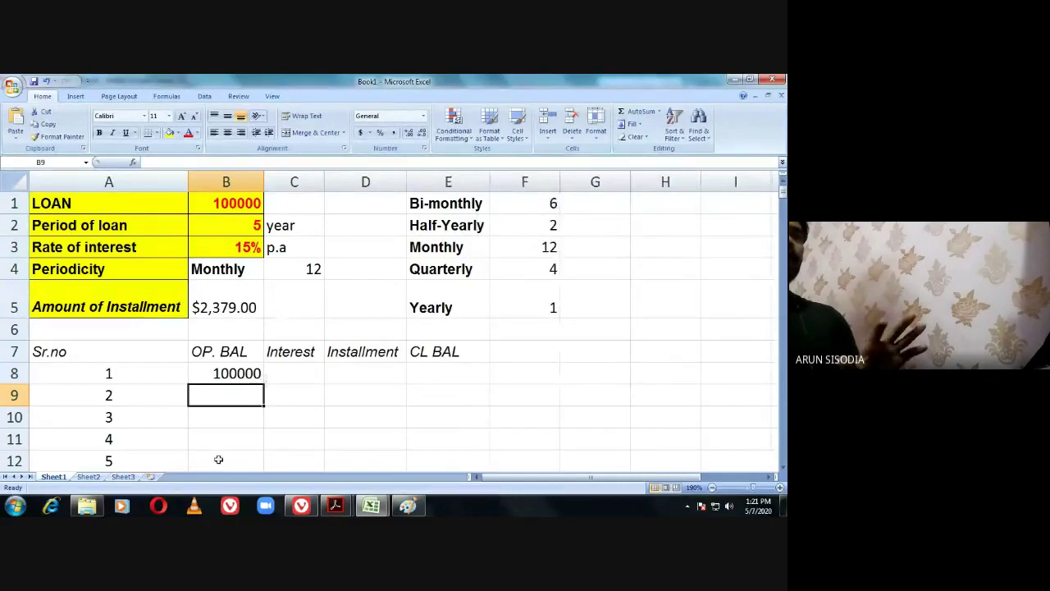
Try to enter the first period's interest formula =B1*B3/C4) in cell C8, under the Interest heading.
mouse_move(311, 510)
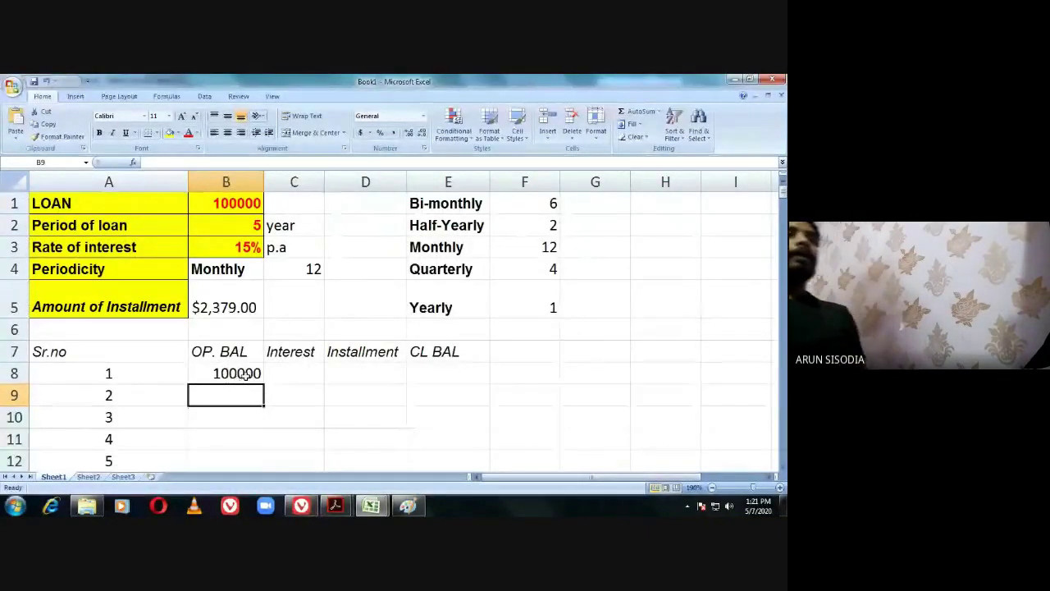
click(289, 371)
double_click(289, 371)
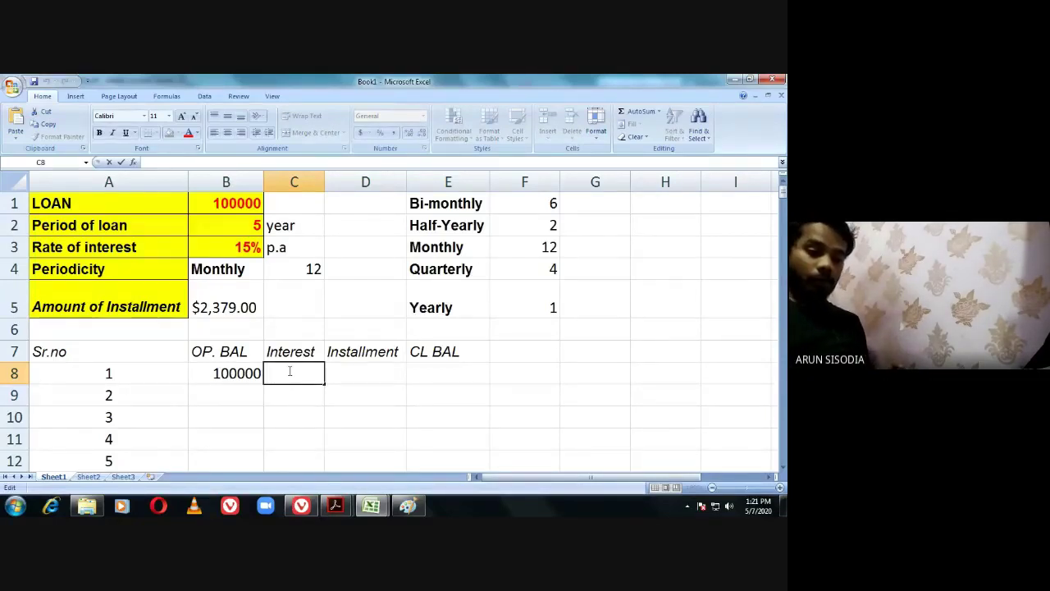
text(=)
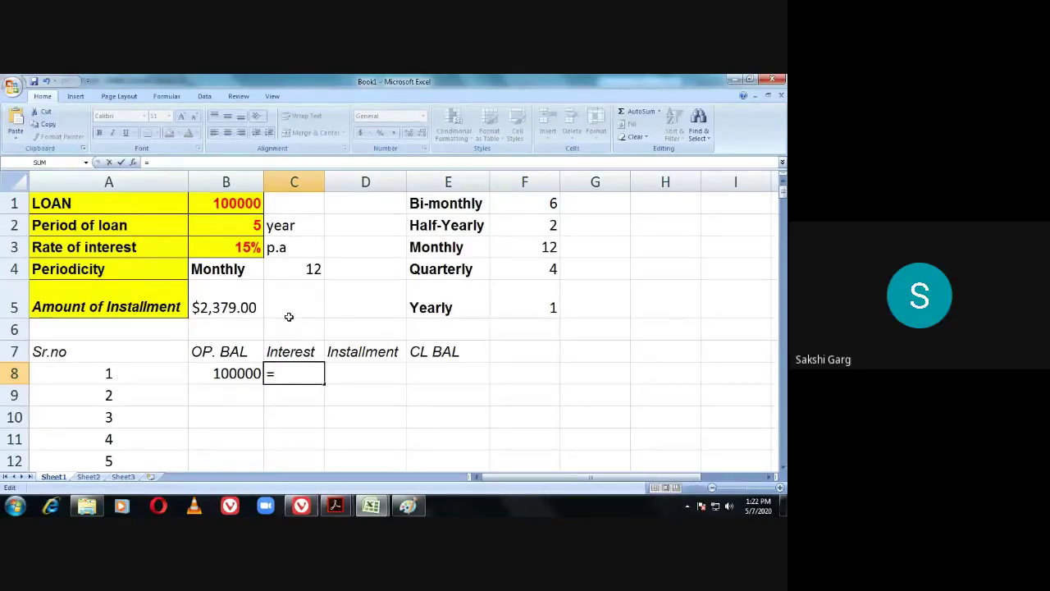
click(220, 207)
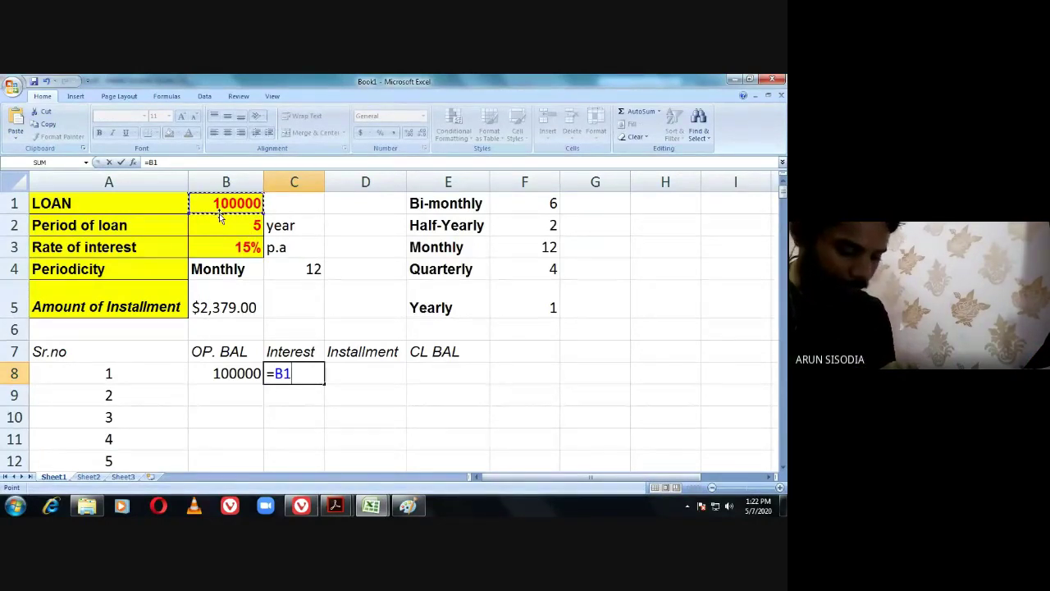
text(*)
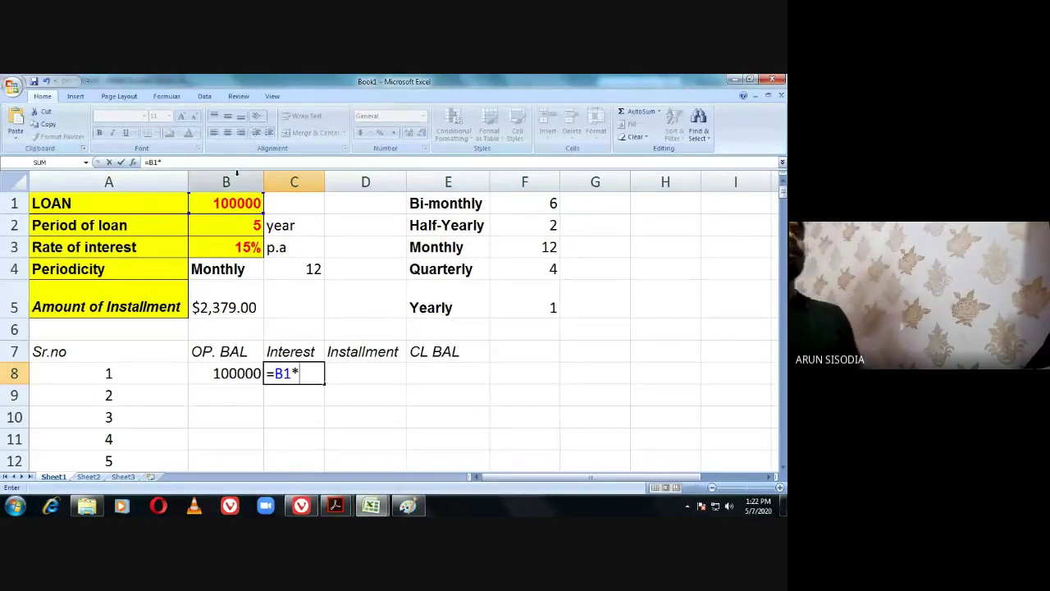
click(229, 244)
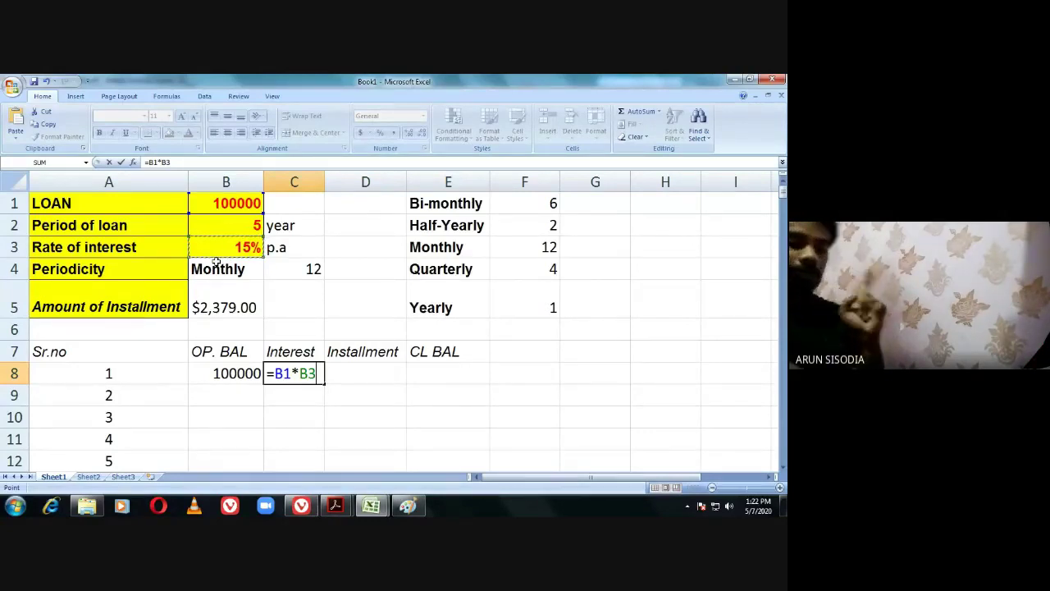
text(/12)
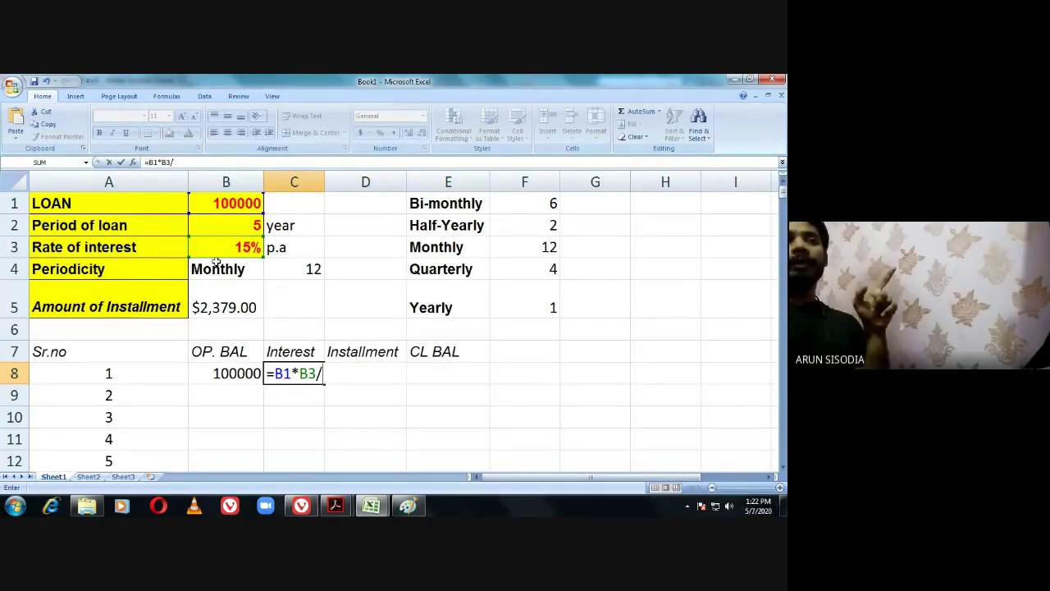
click(300, 269)
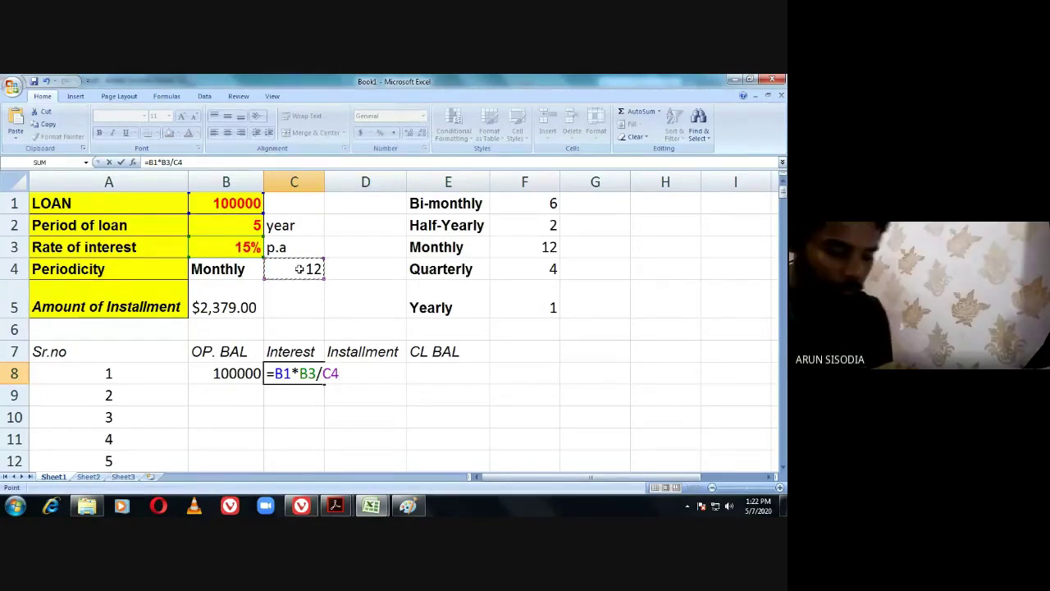
text())
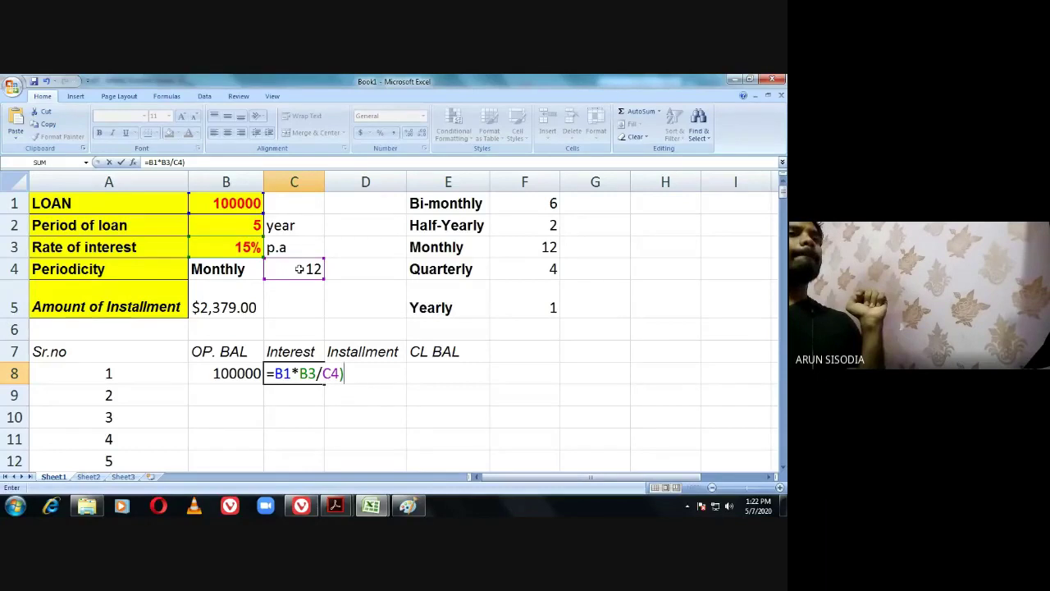
key(Return)
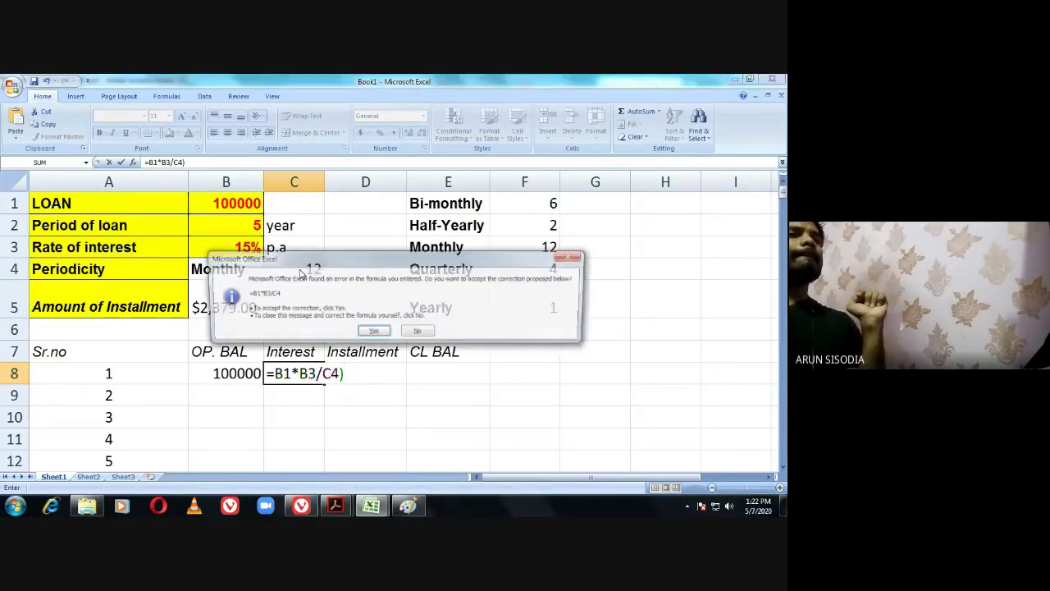
Decline the proposed correction, remove the extra closing parenthesis so C8 holds =B1*B3/C4, and review the entered formula.
click(432, 333)
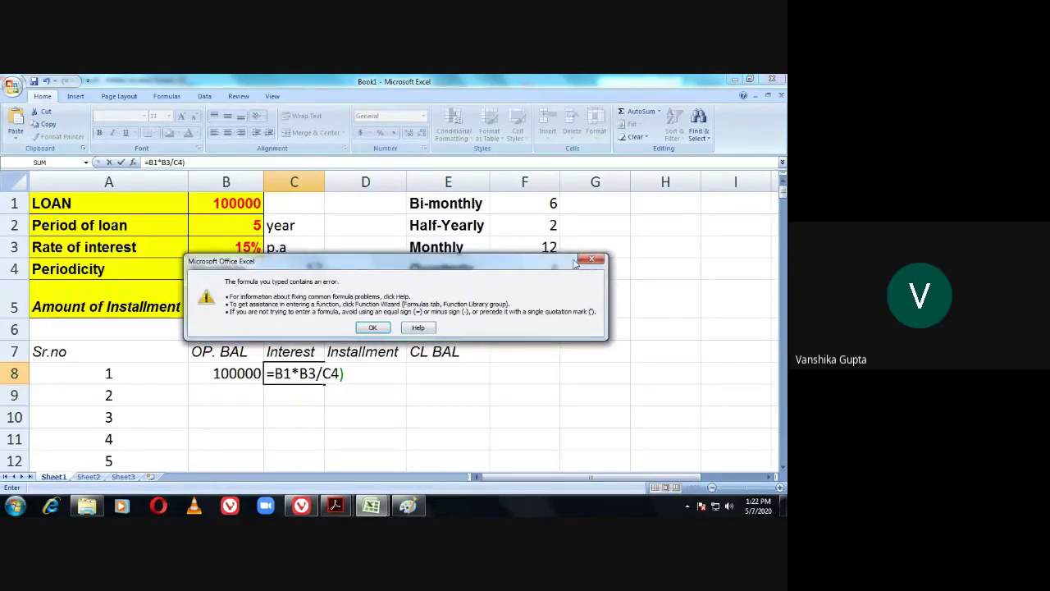
click(586, 261)
click(354, 374)
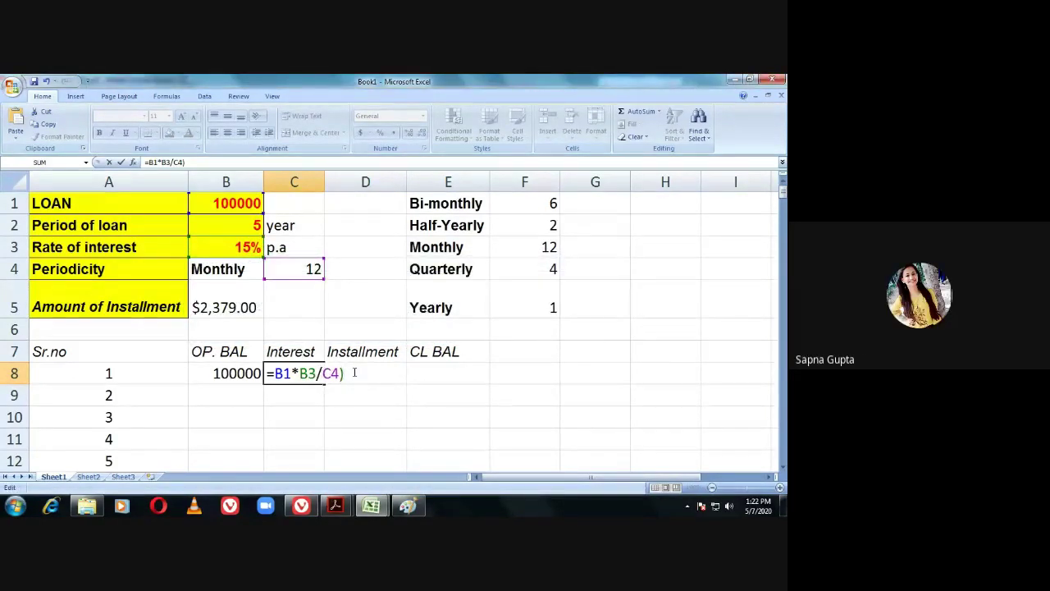
key(BackSpace)
key(Return)
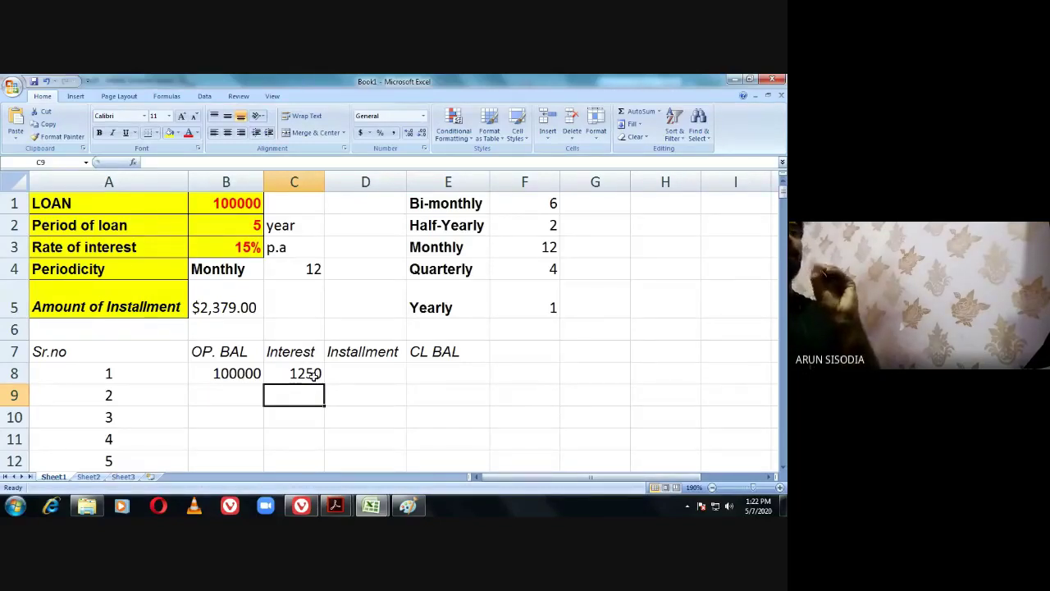
click(314, 375)
double_click(314, 375)
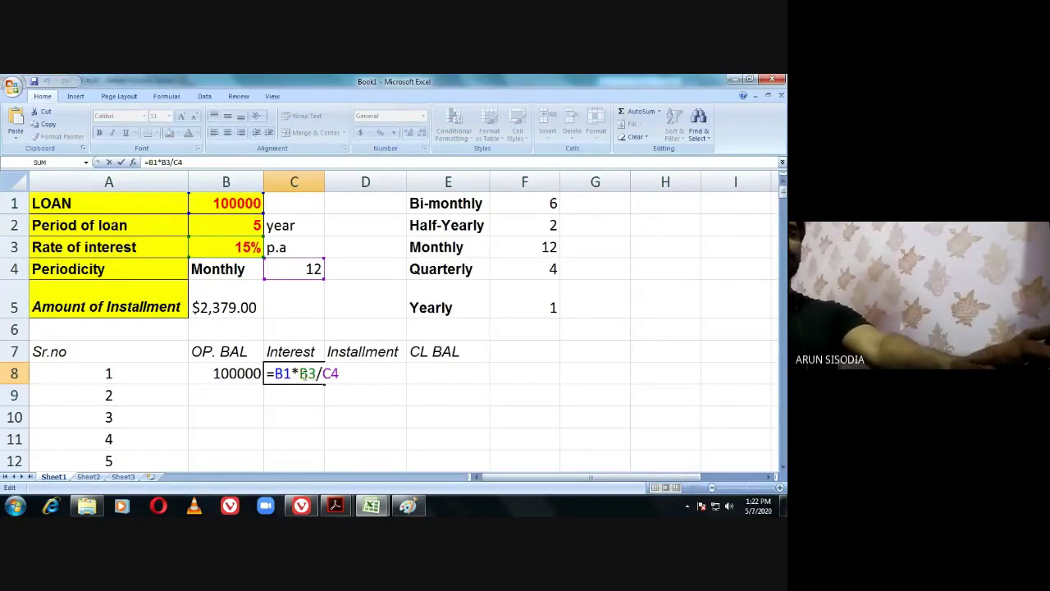
key(Return)
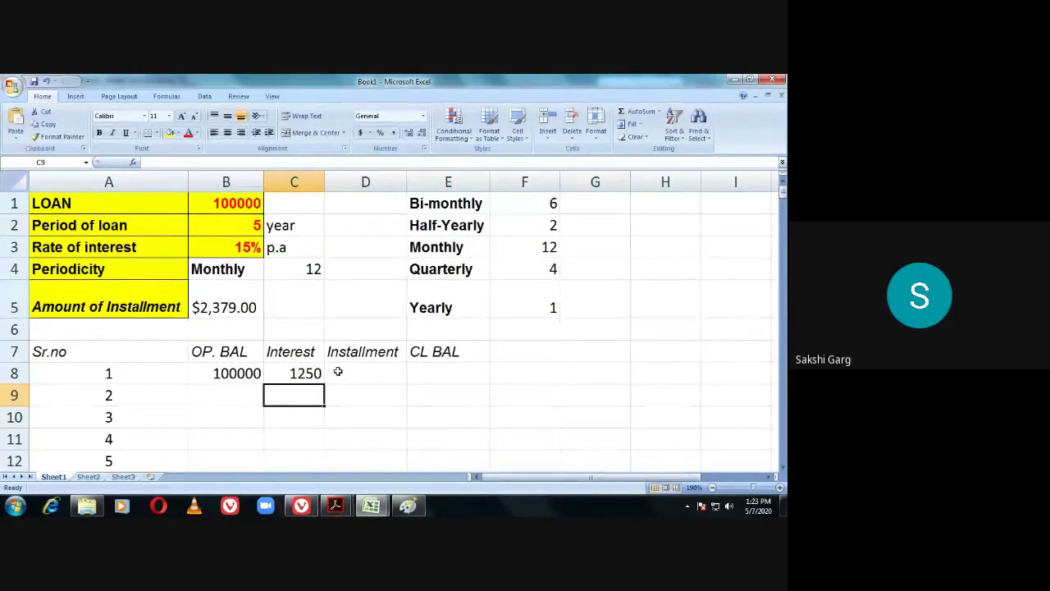
double_click(337, 372)
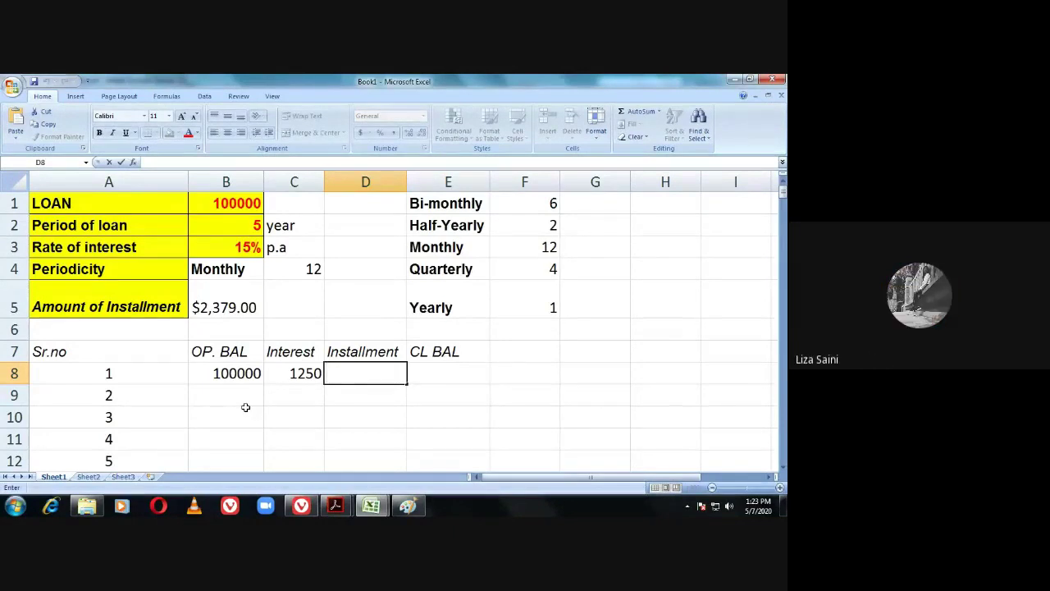
text(=)
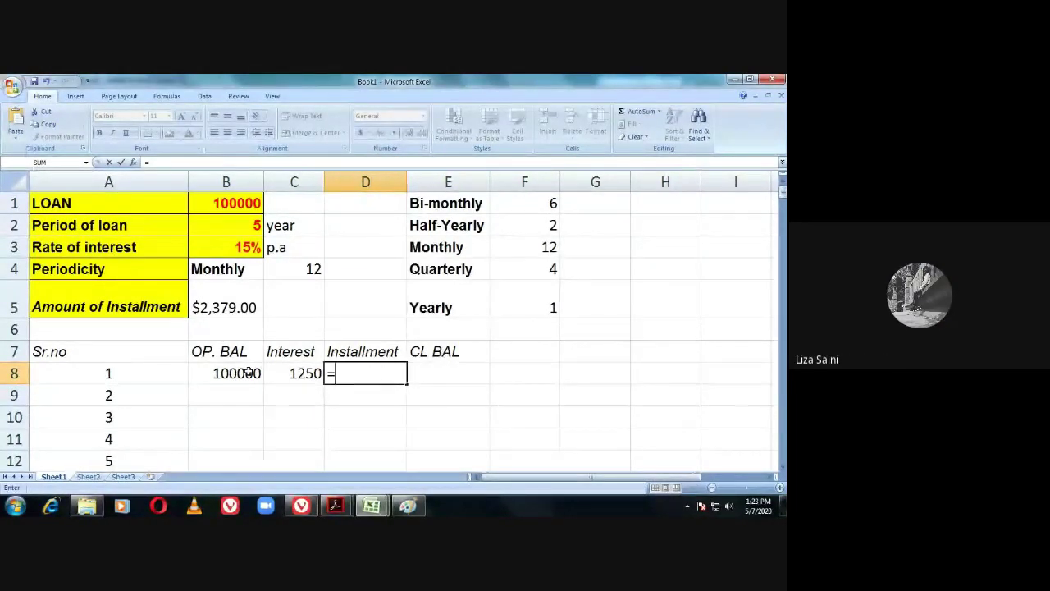
key(BackSpace)
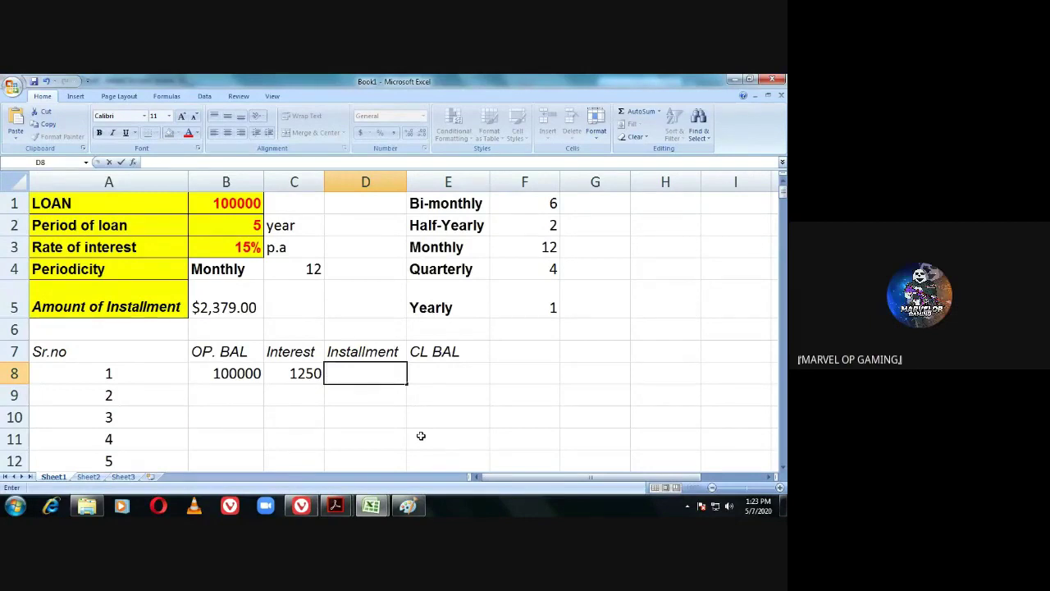
Rename the Installment heading in cell D7 as P.Installment and autofit column D's width.
click(398, 353)
double_click(398, 353)
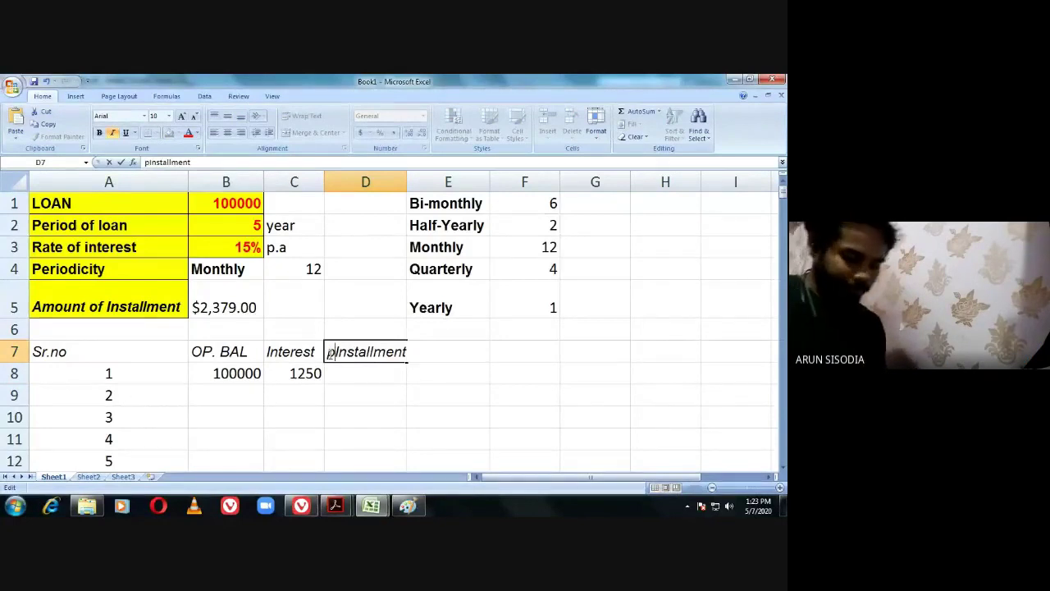
text(P)
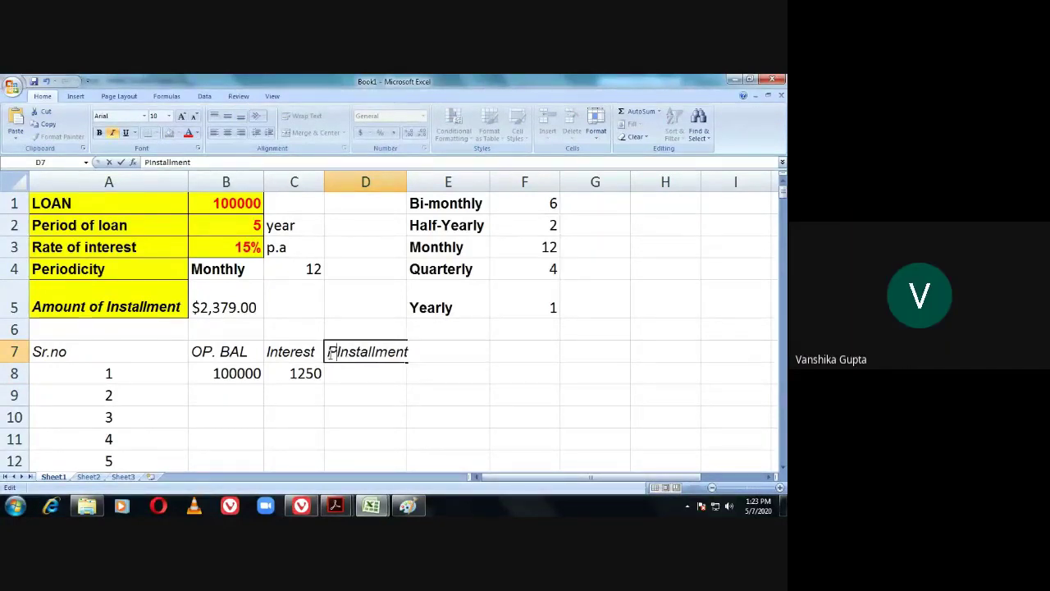
text(.)
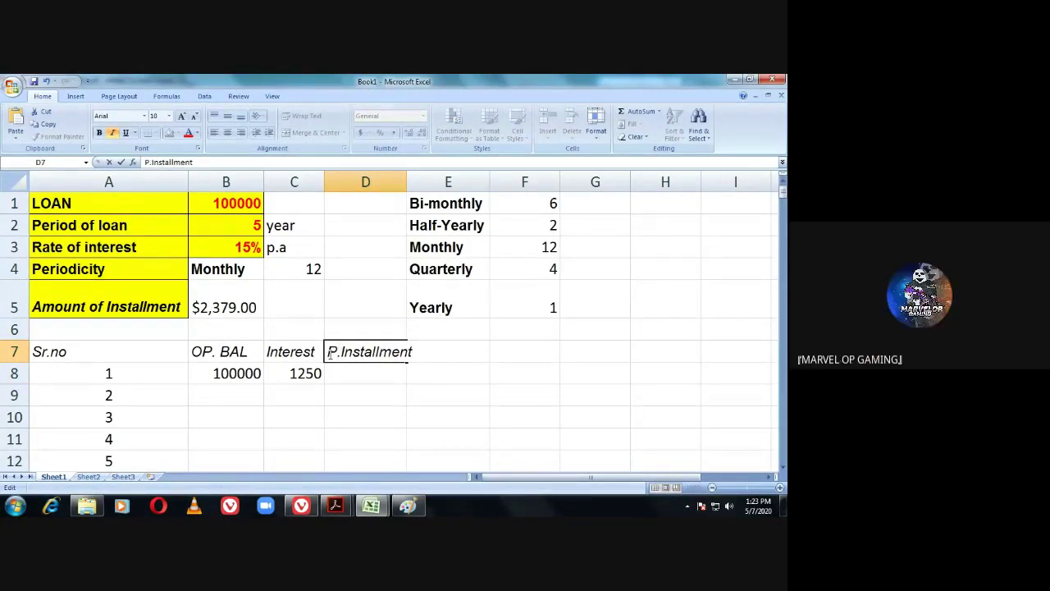
double_click(406, 181)
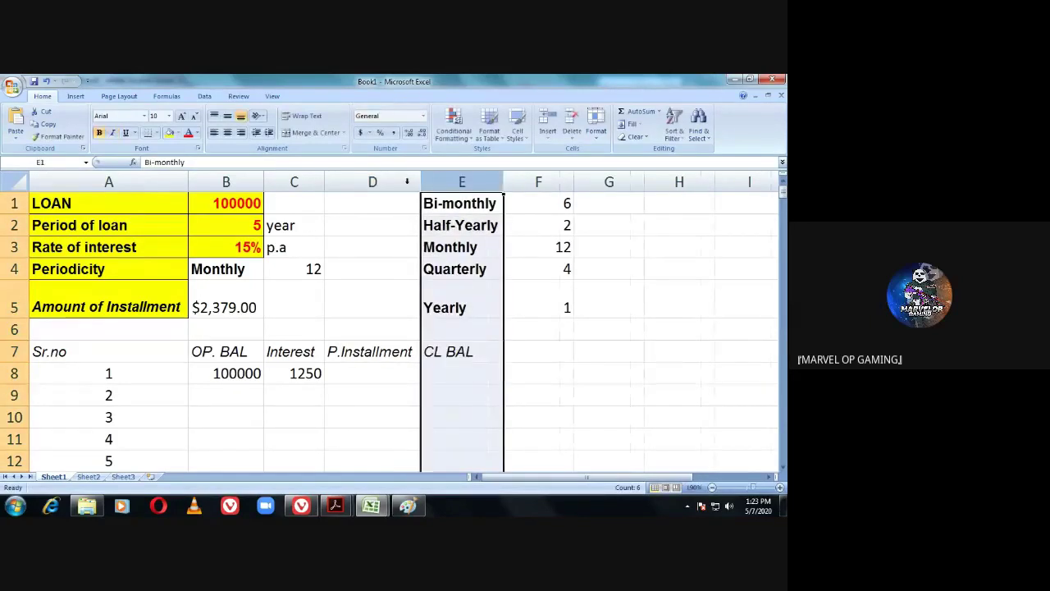
click(370, 372)
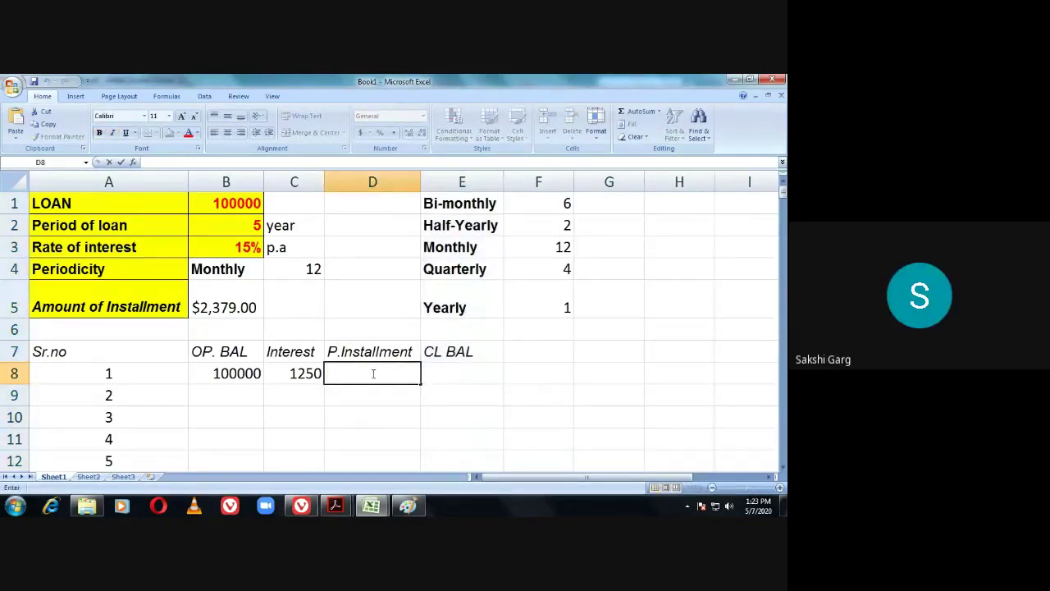
text(=)
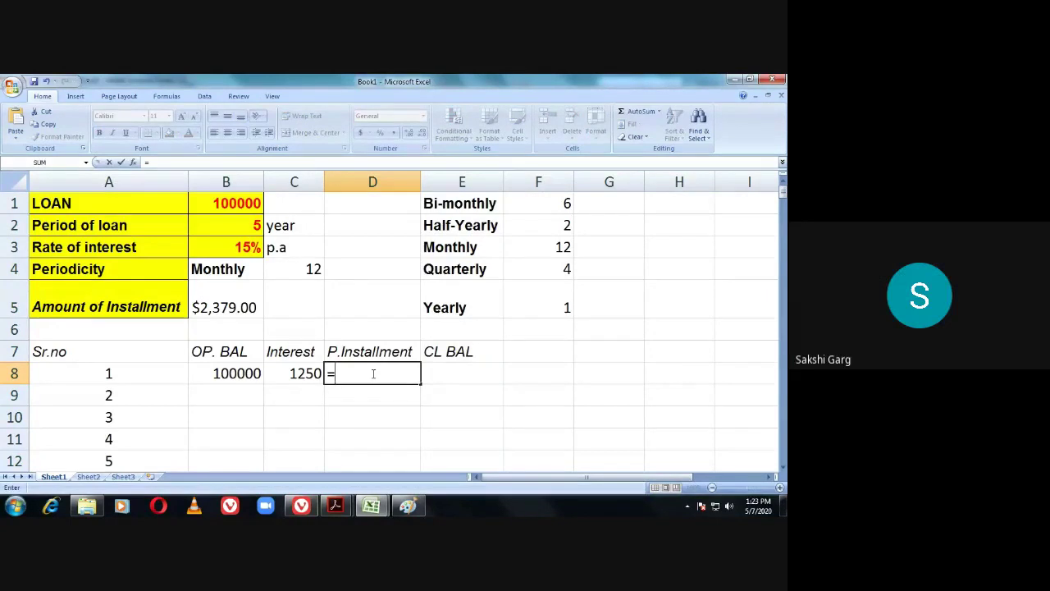
text(PP)
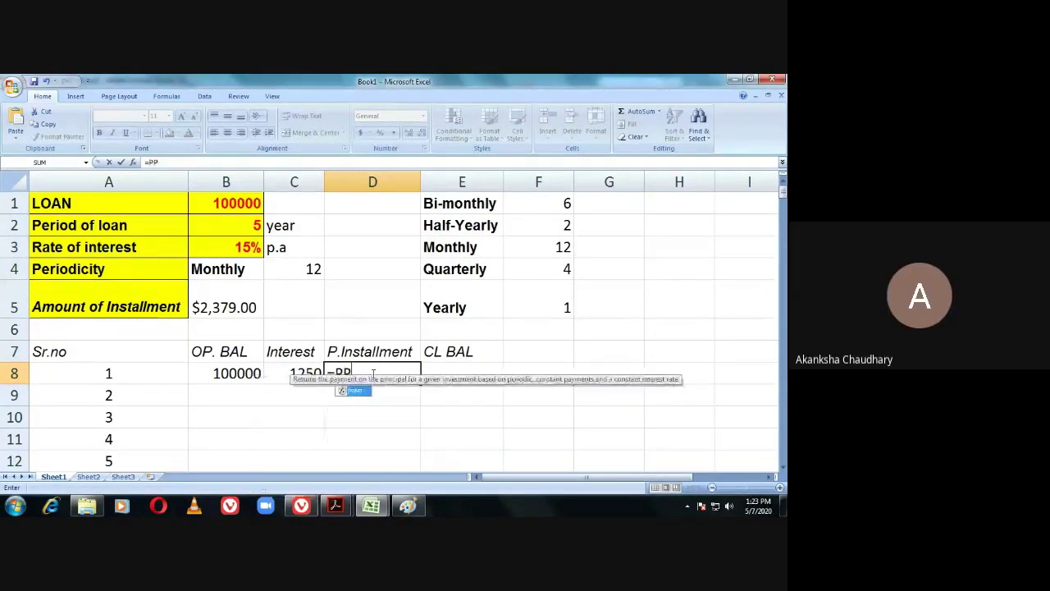
double_click(355, 391)
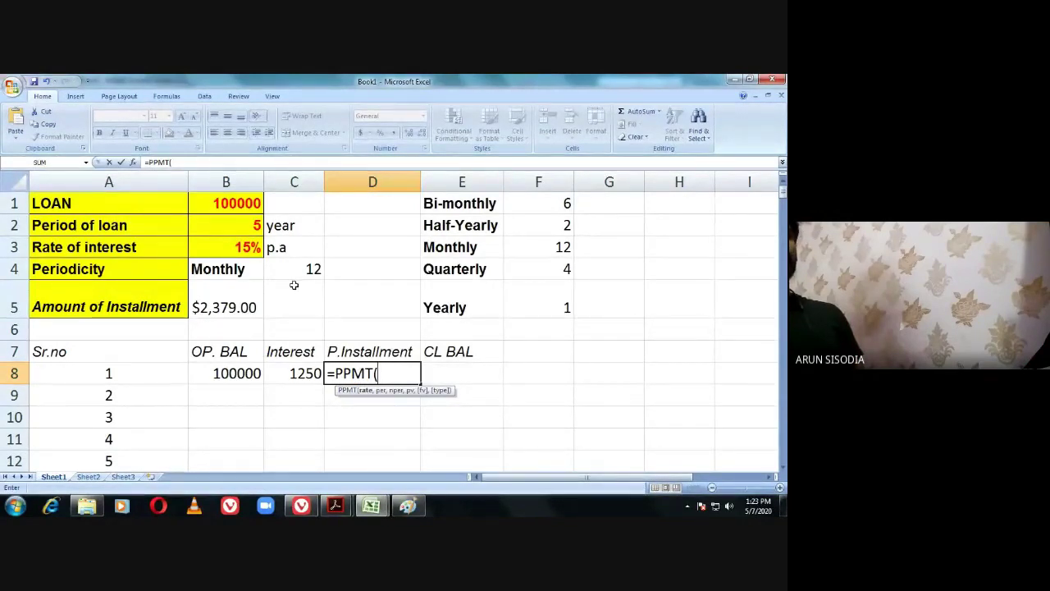
click(240, 247)
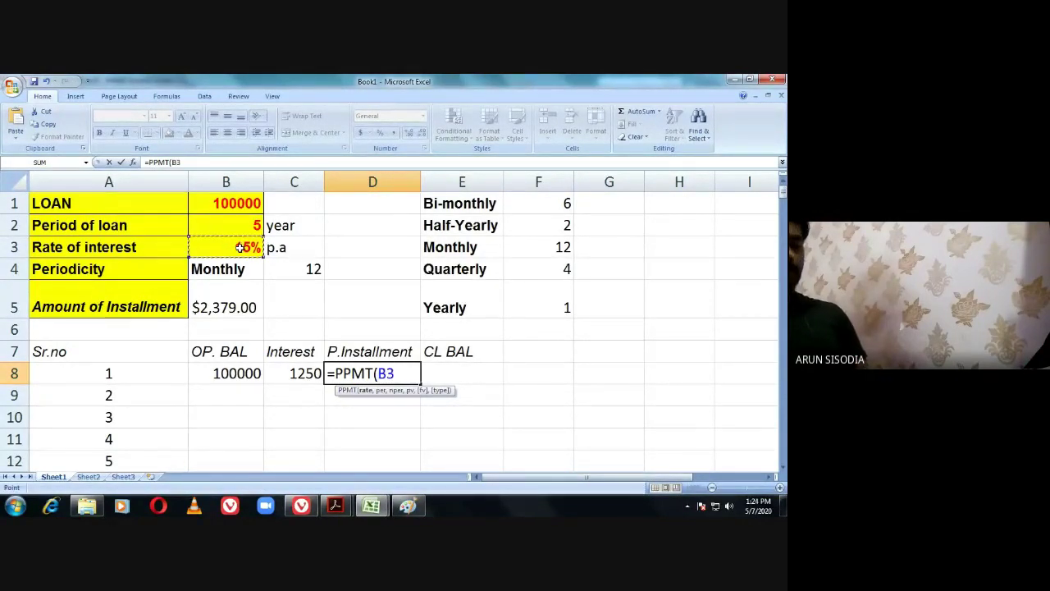
text(/)
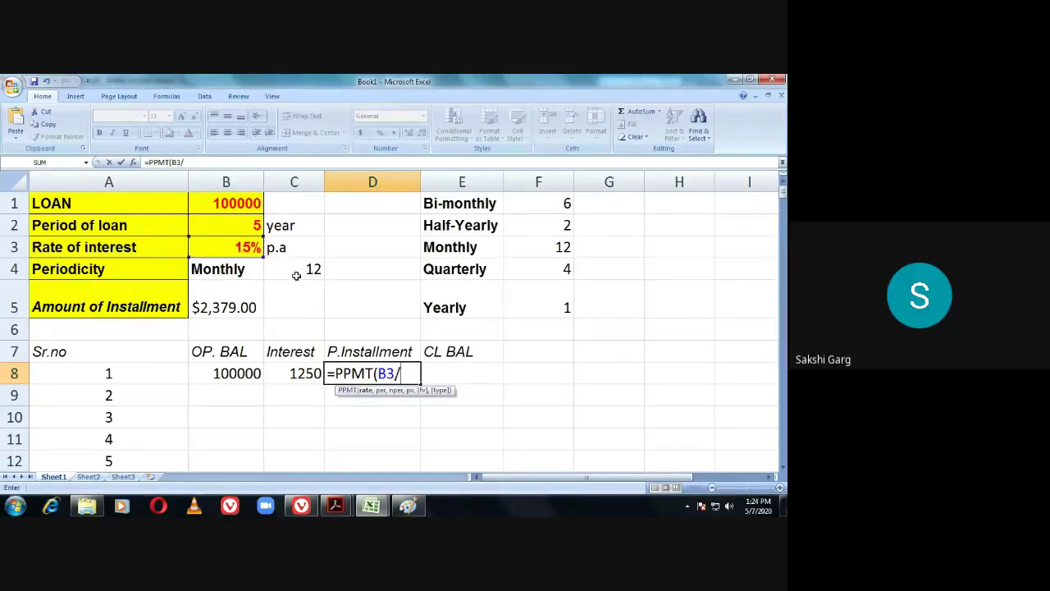
click(299, 269)
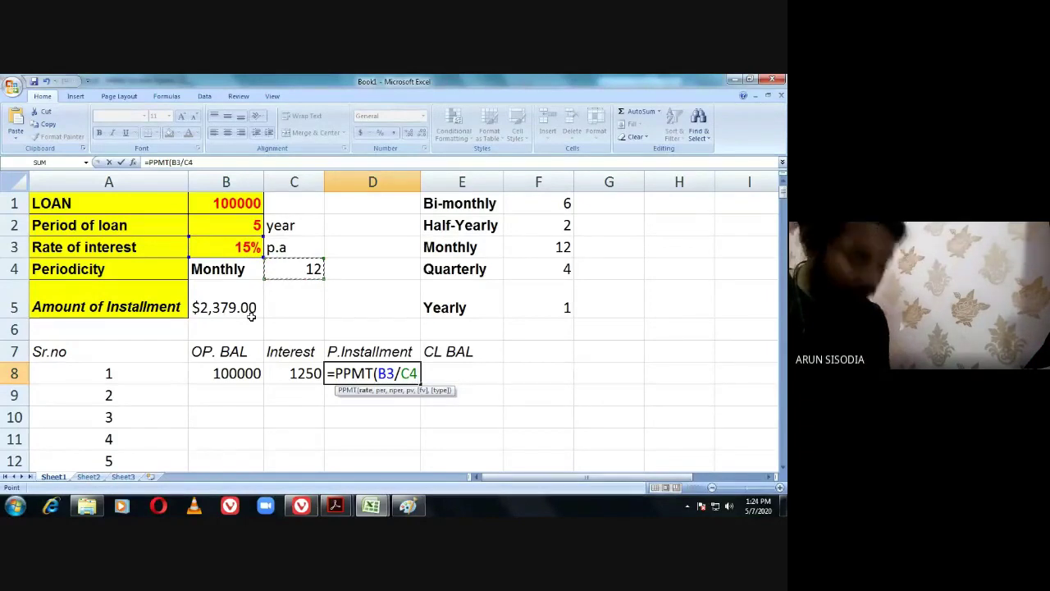
text(,)
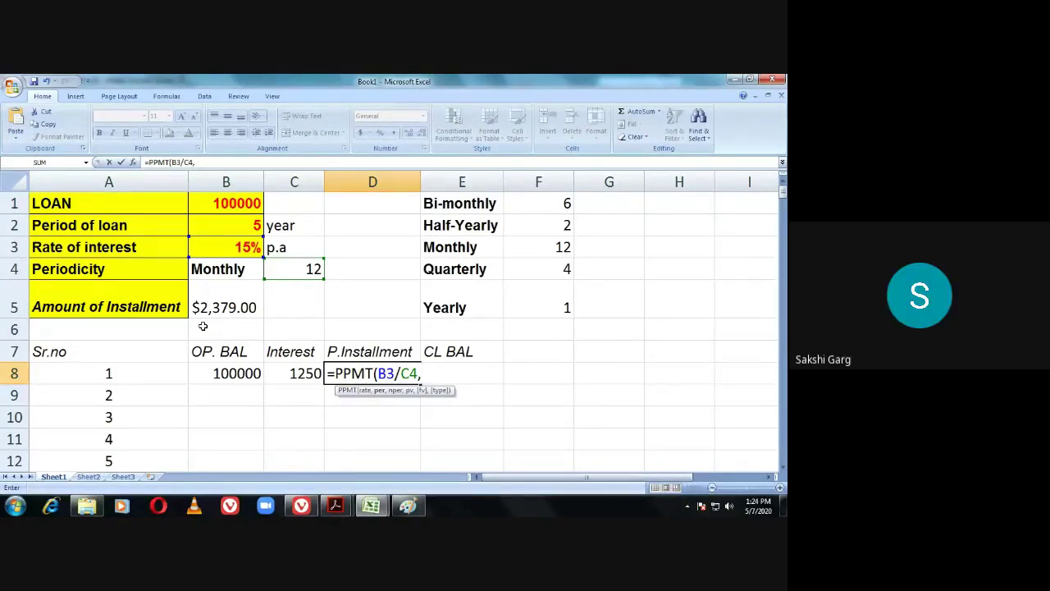
key(BackSpace)
key(BackSpace)
key(BackSpace)
key(BackSpace)
key(BackSpace)
key(BackSpace)
key(BackSpace)
key(BackSpace)
key(BackSpace)
key(BackSpace)
key(BackSpace)
key(BackSpace)
key(Return)
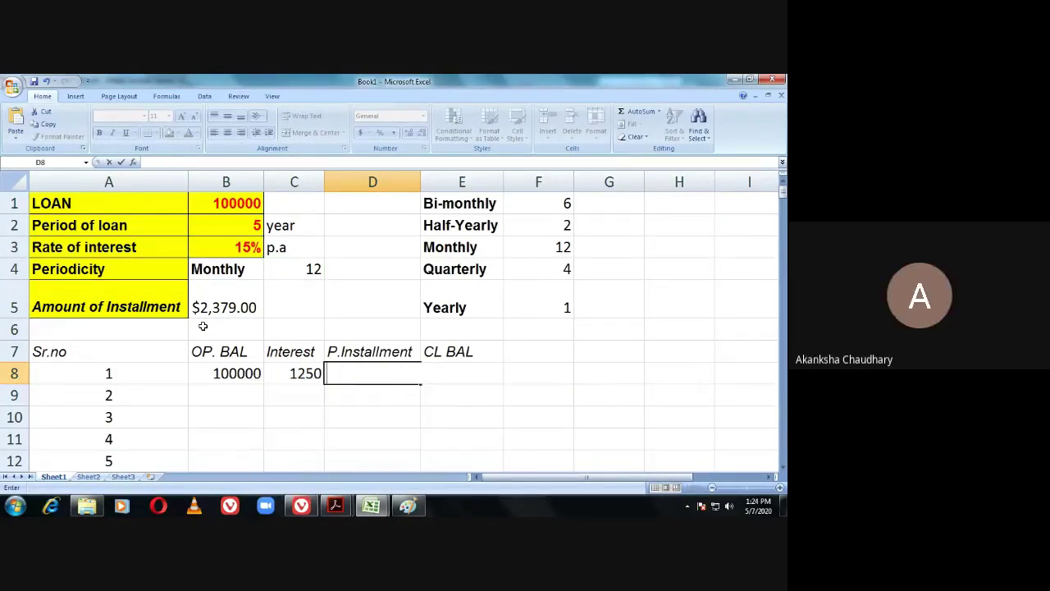
key(Up)
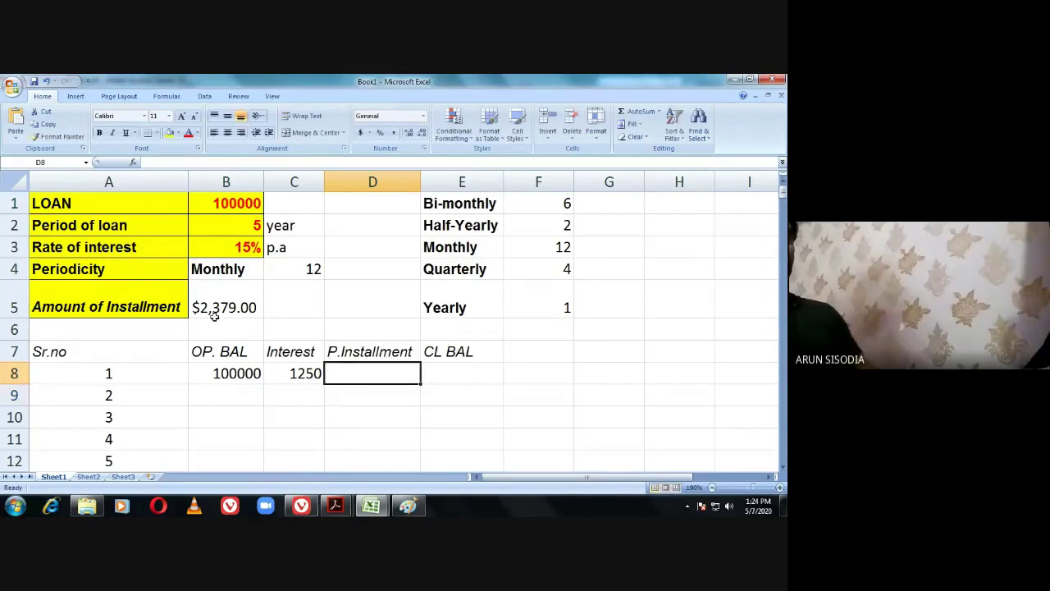
Switch to the FUNCTIONS FOR CLASS workbook and inspect the first Installment formula in cell D7 of LOAN AND LEASE Q1.
click(371, 508)
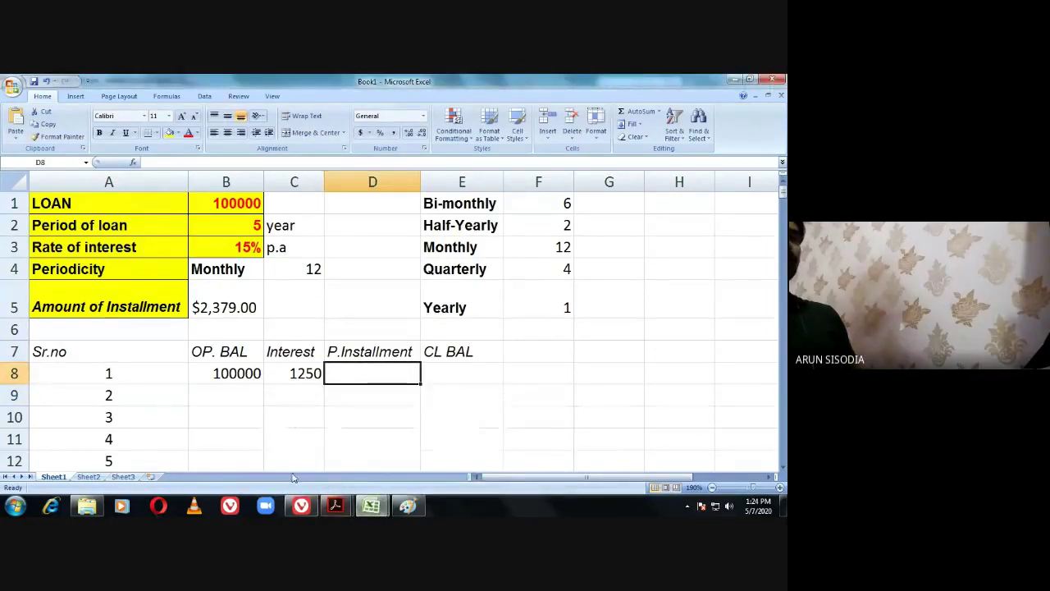
click(340, 460)
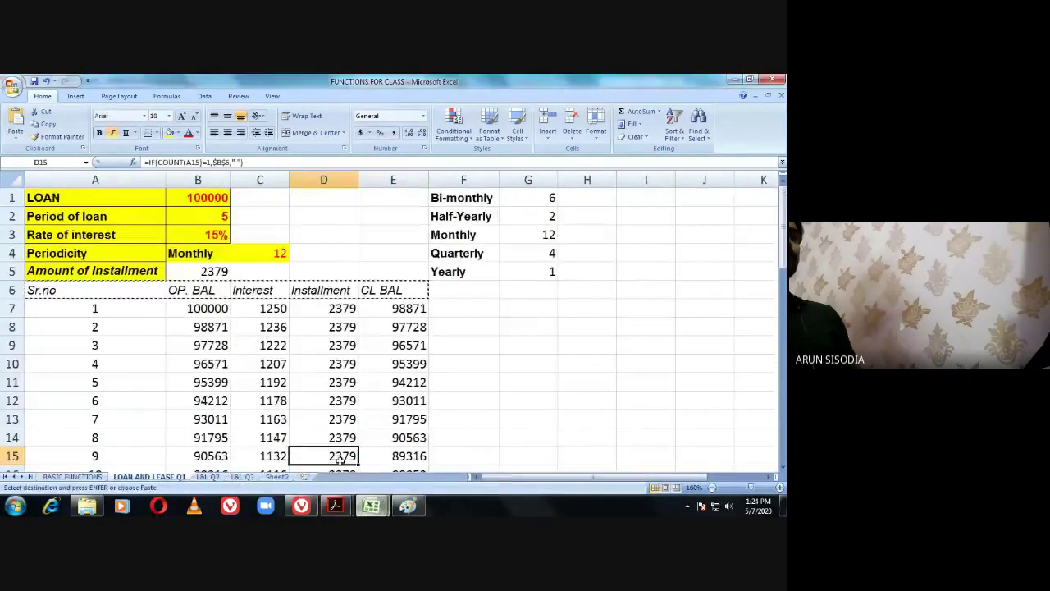
click(313, 309)
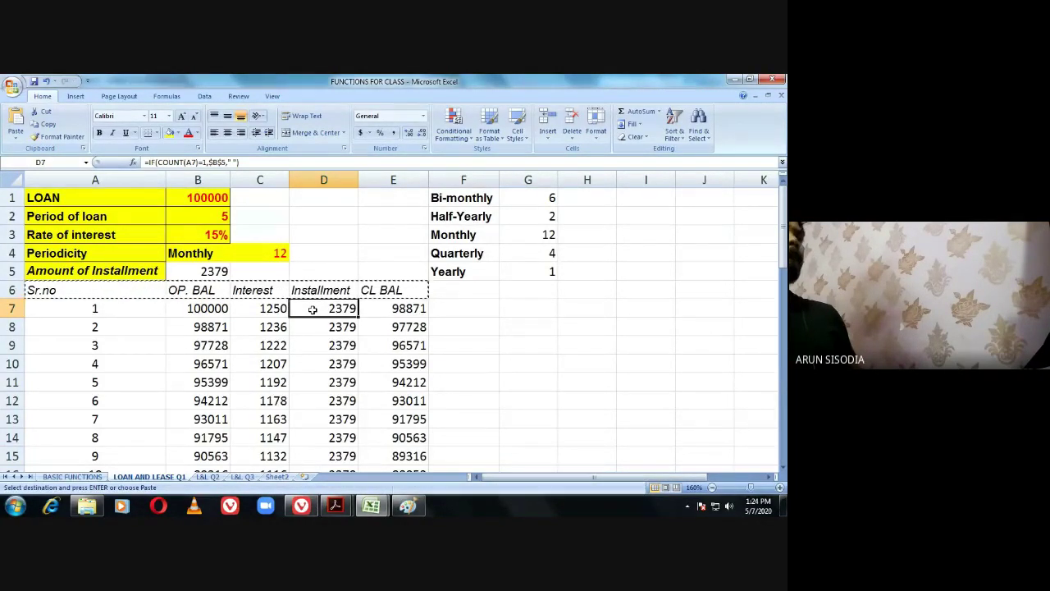
Return to Book1 and open the P.Installment heading in cell D7 for editing.
mouse_move(371, 507)
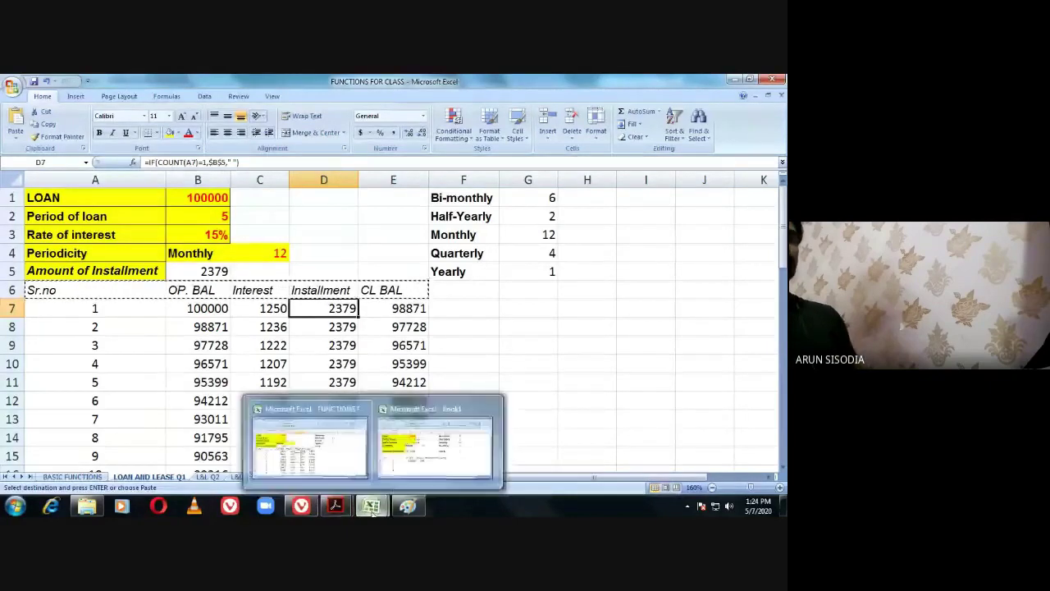
click(412, 464)
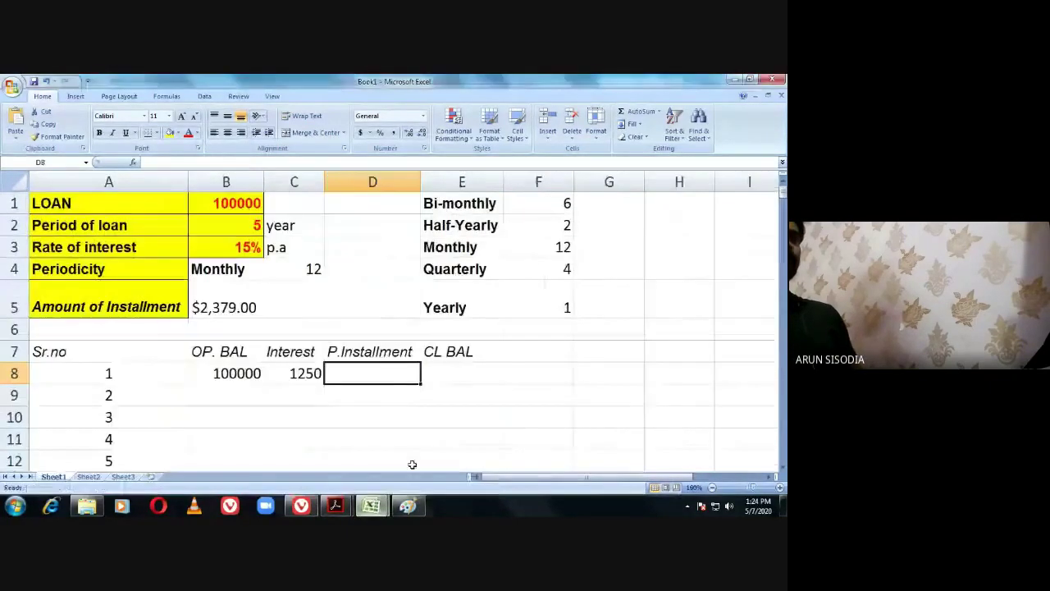
double_click(345, 353)
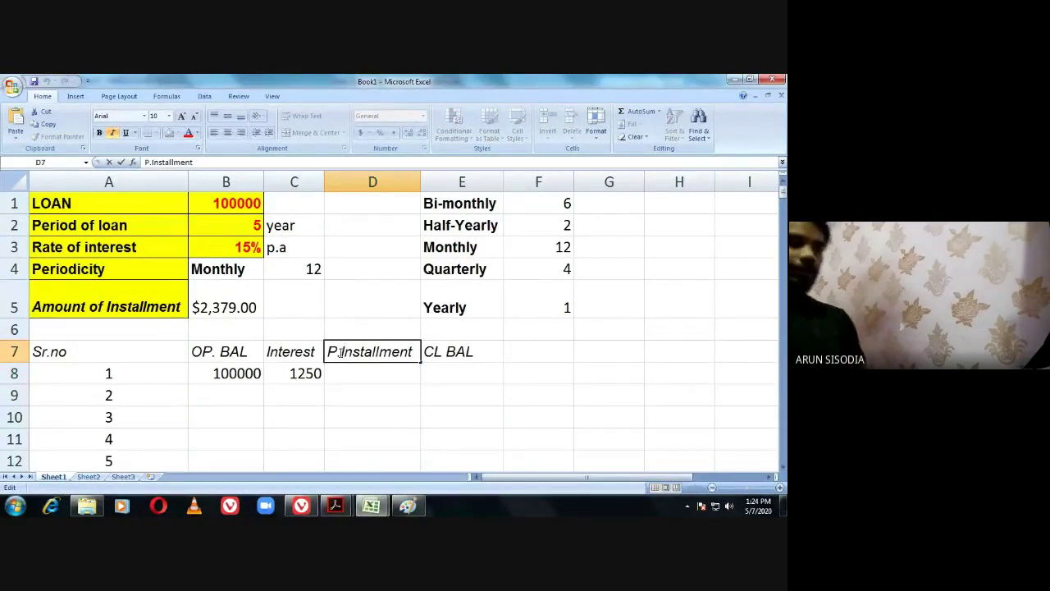
Shorten the heading in D7 to "Installment" and link D8 to the installment amount with the formula =B5.
key(BackSpace)
key(BackSpace)
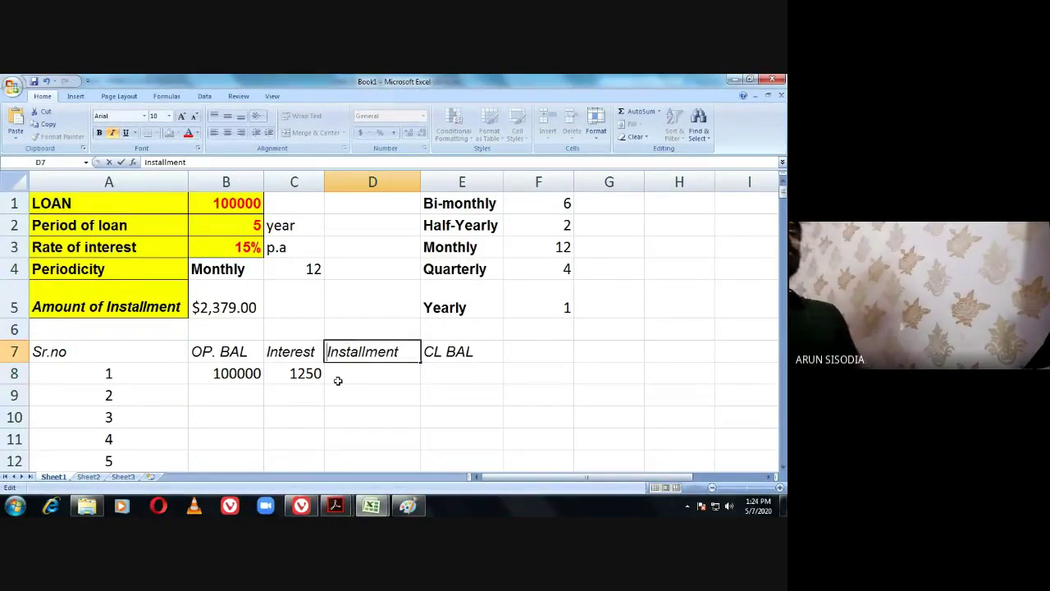
click(338, 379)
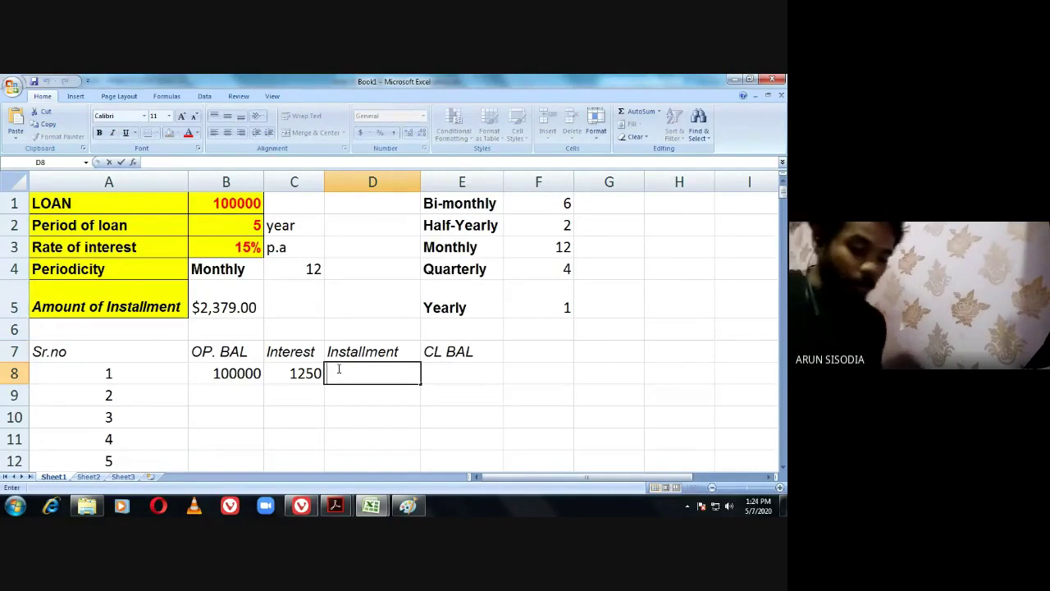
text(=)
click(229, 305)
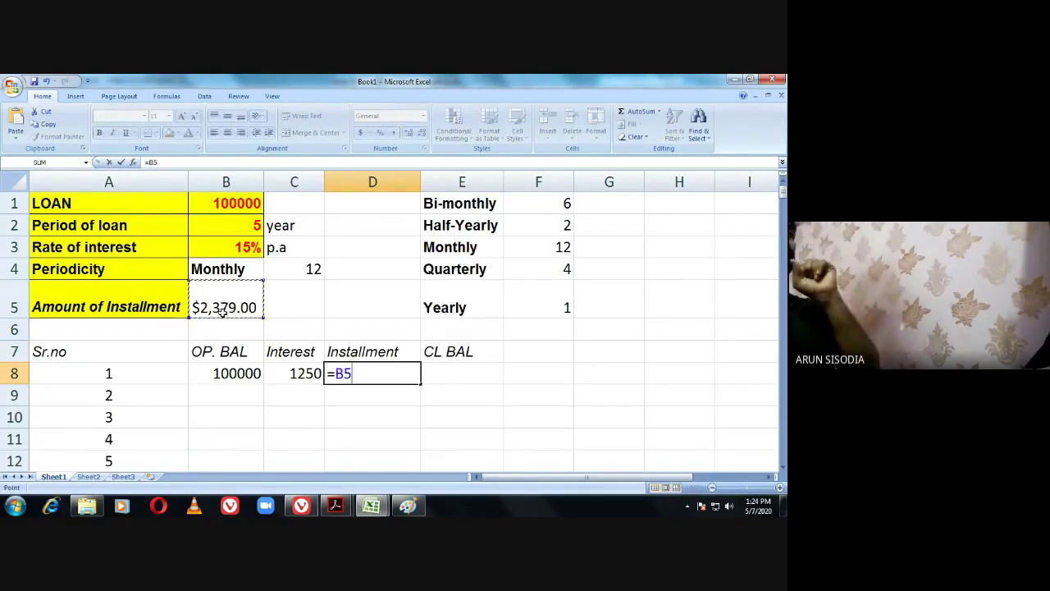
key(Return)
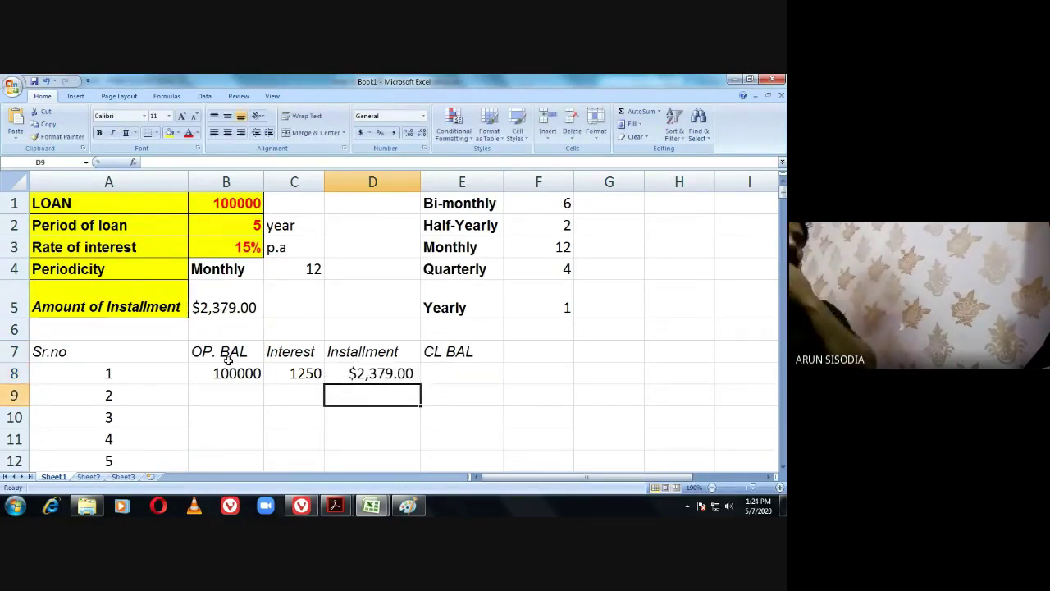
Change the number format of the installment amount in B5 to General.
click(361, 376)
click(258, 305)
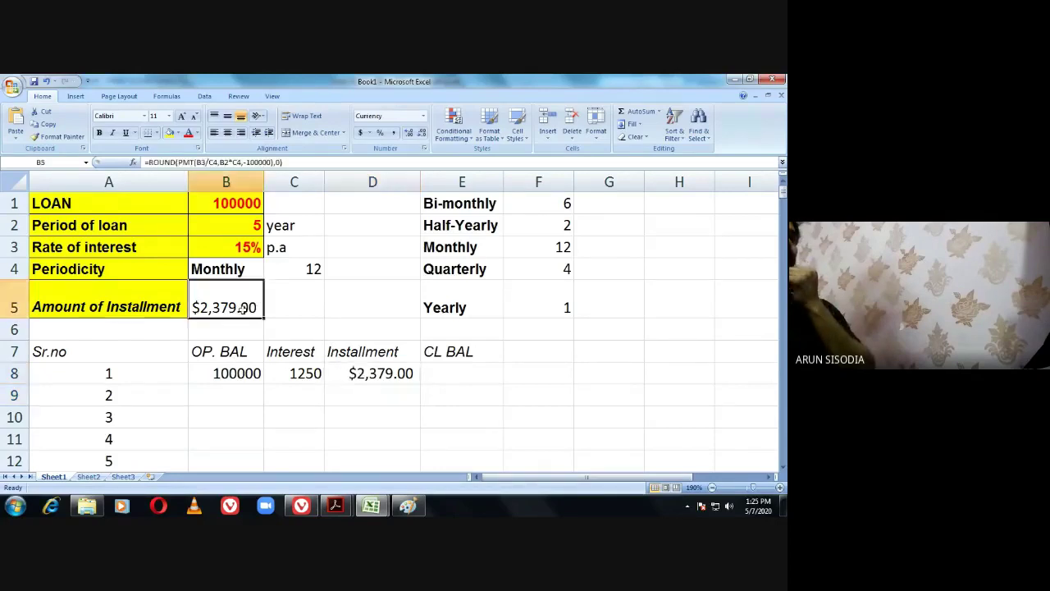
click(423, 120)
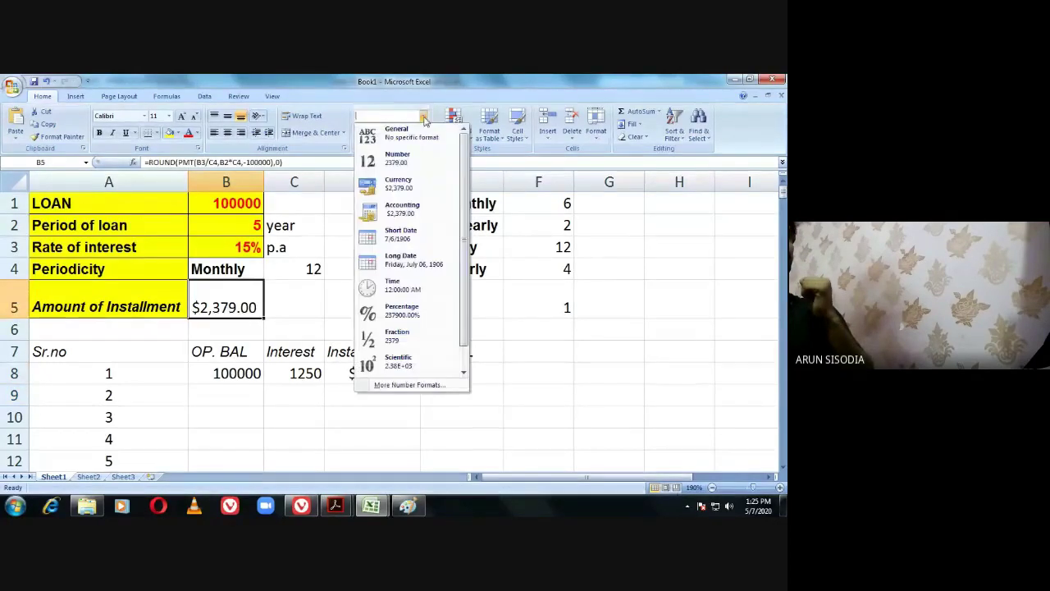
click(392, 131)
Re-enter the =B5 reference in the first row's installment cell, D8.
click(353, 375)
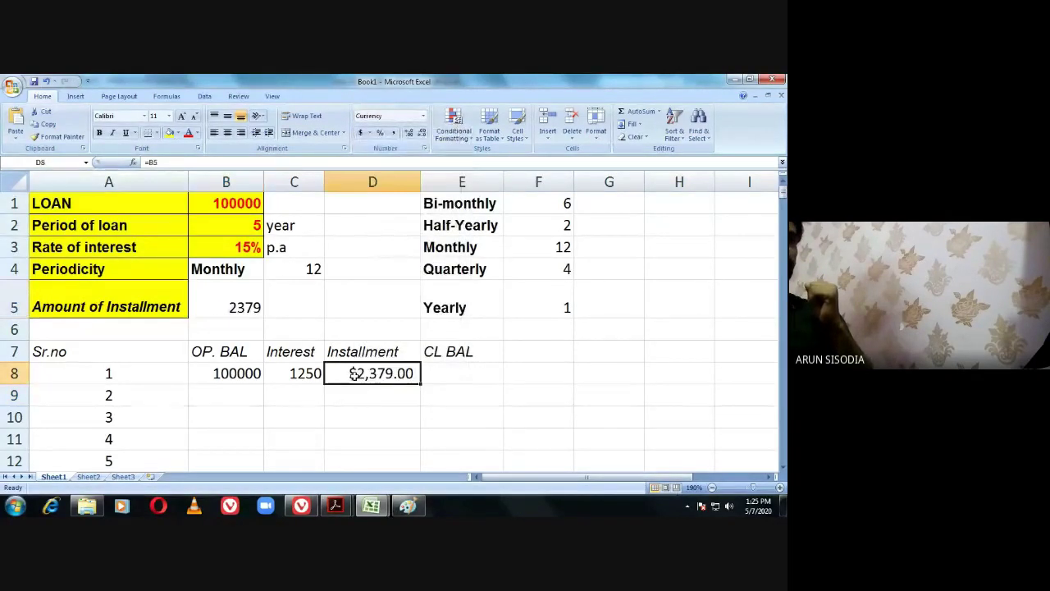
text(=)
click(244, 306)
key(Return)
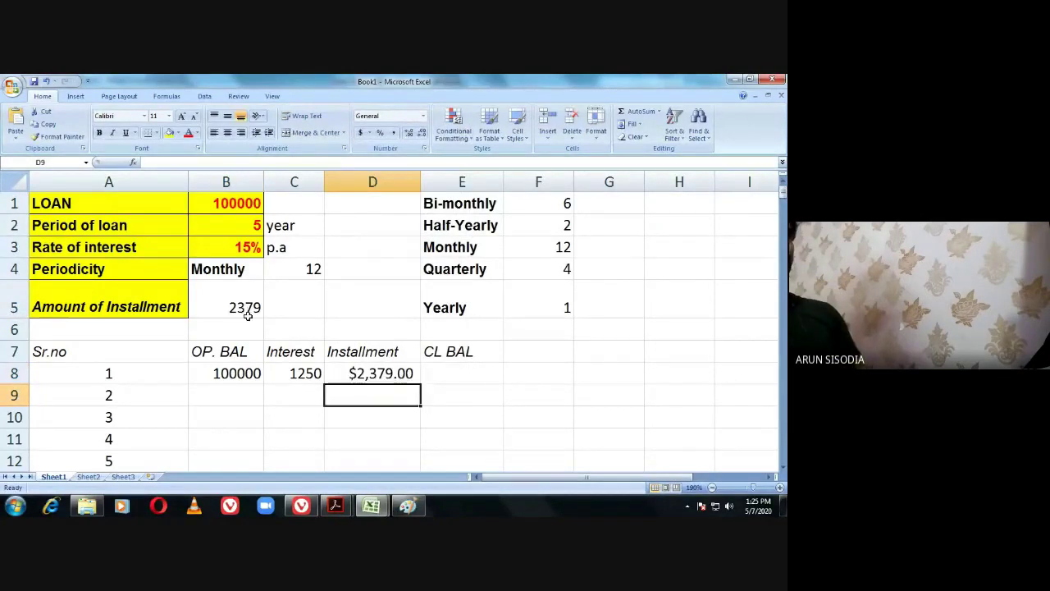
click(354, 373)
double_click(361, 373)
key(Return)
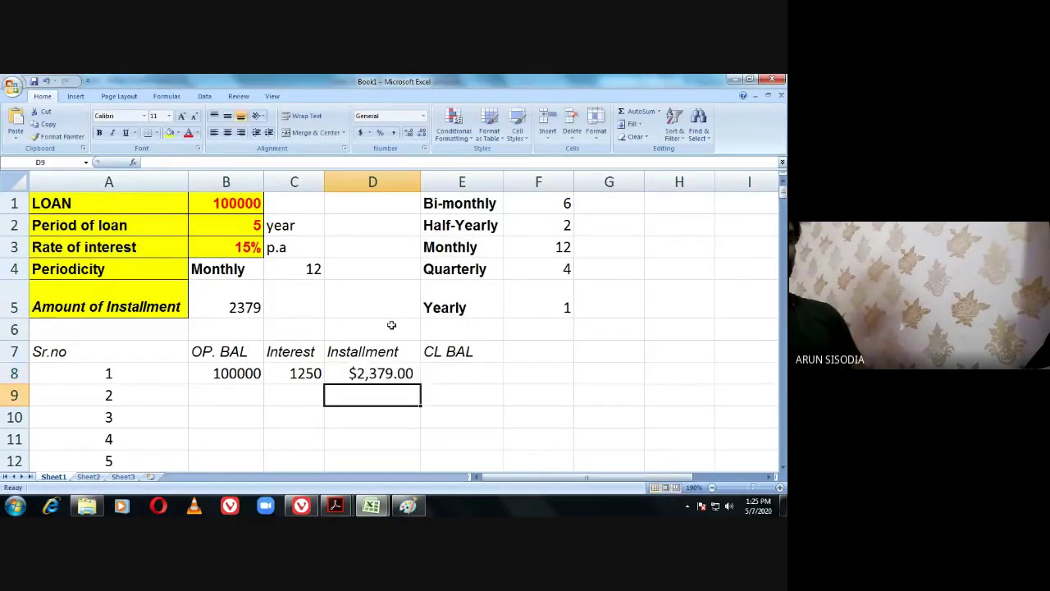
Set the number format of the first installment cell, D8, to General.
click(371, 372)
click(414, 114)
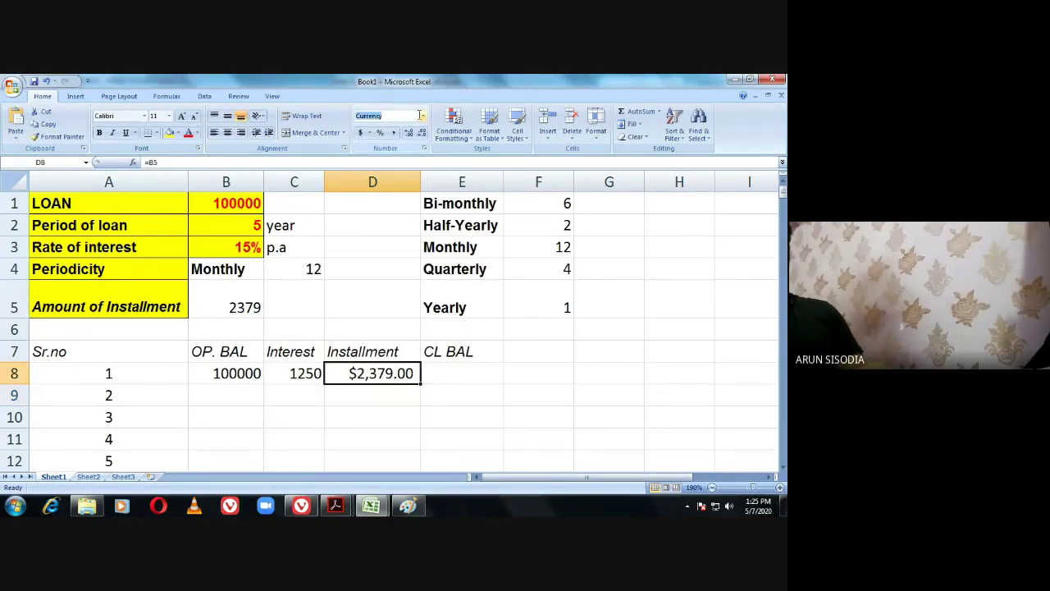
click(422, 116)
click(398, 133)
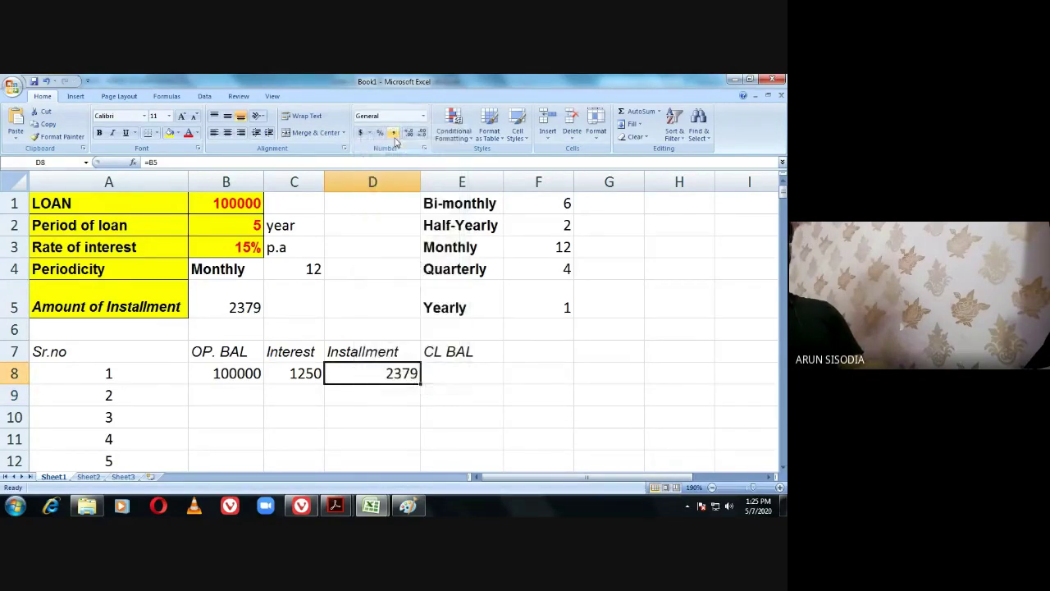
Review the formulas behind the opening balance in B8 and the installment amount in B5.
click(192, 421)
click(210, 374)
text(=B1)
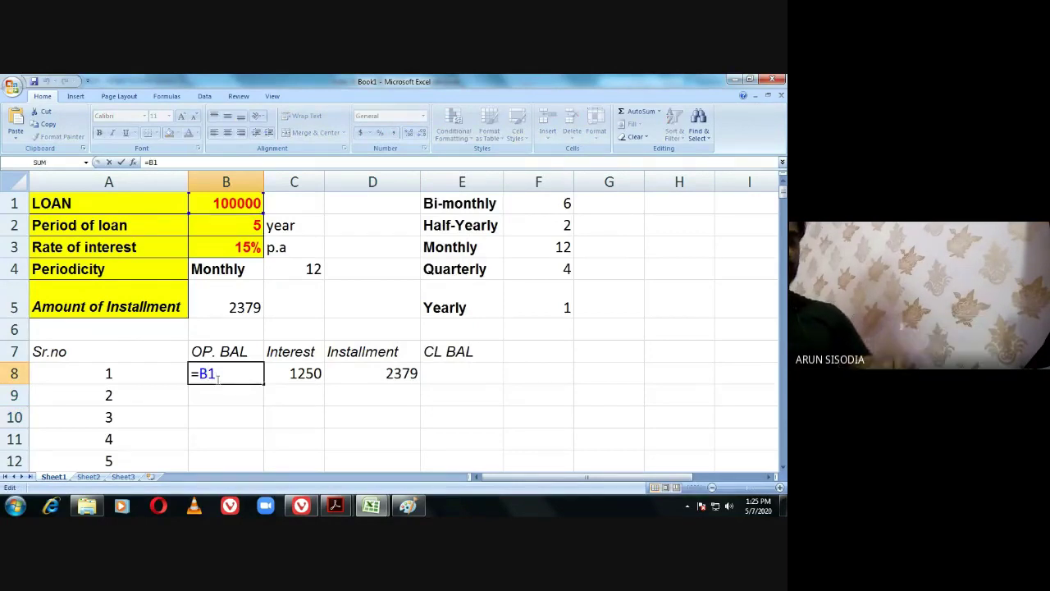
key(Return)
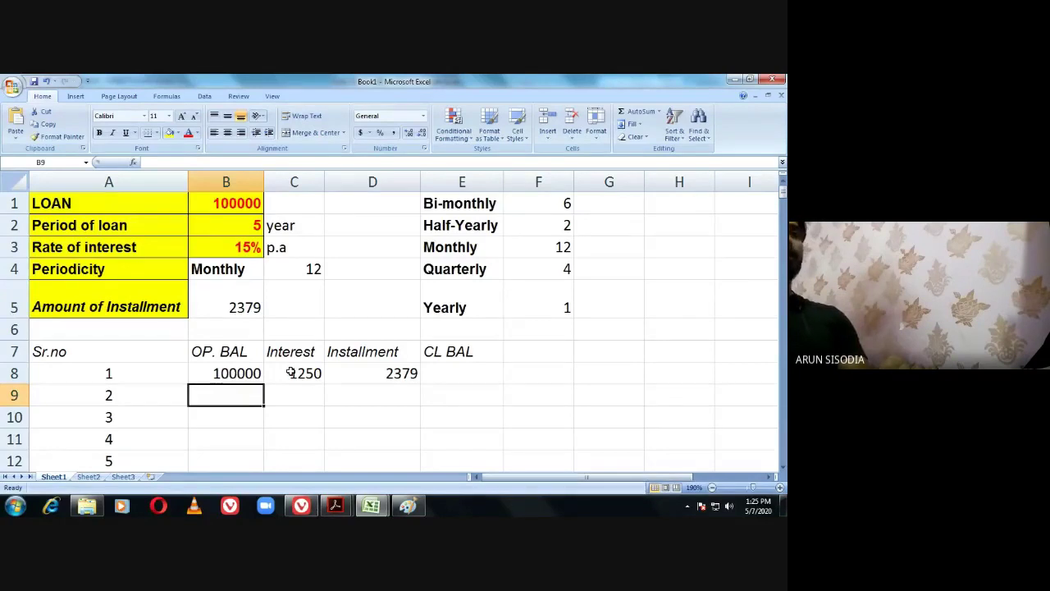
click(227, 308)
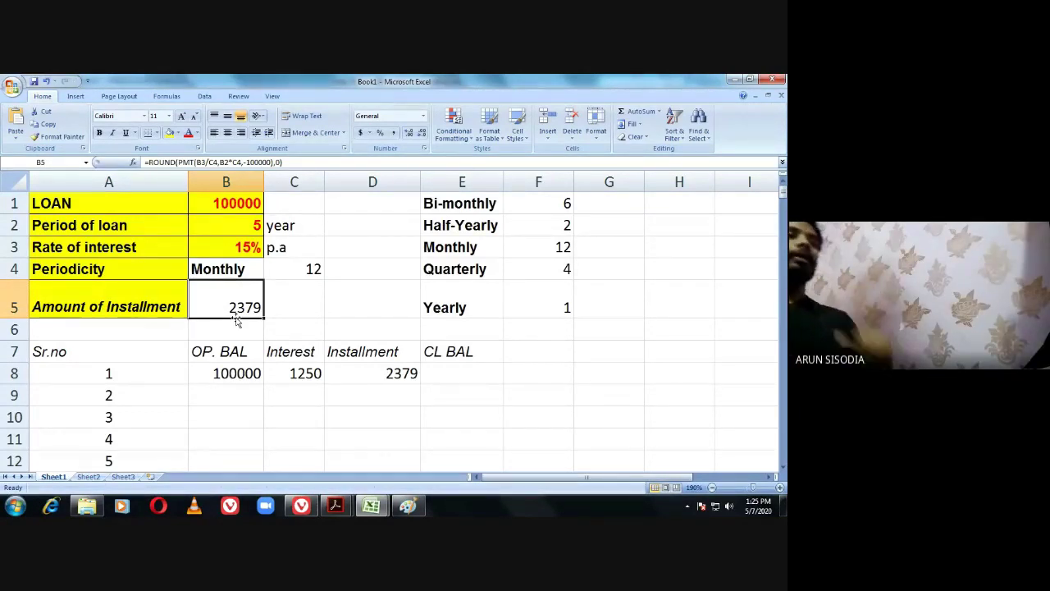
Calculate the first closing balance in E8 with the formula =B8-(D8-C8).
click(456, 371)
text(=)
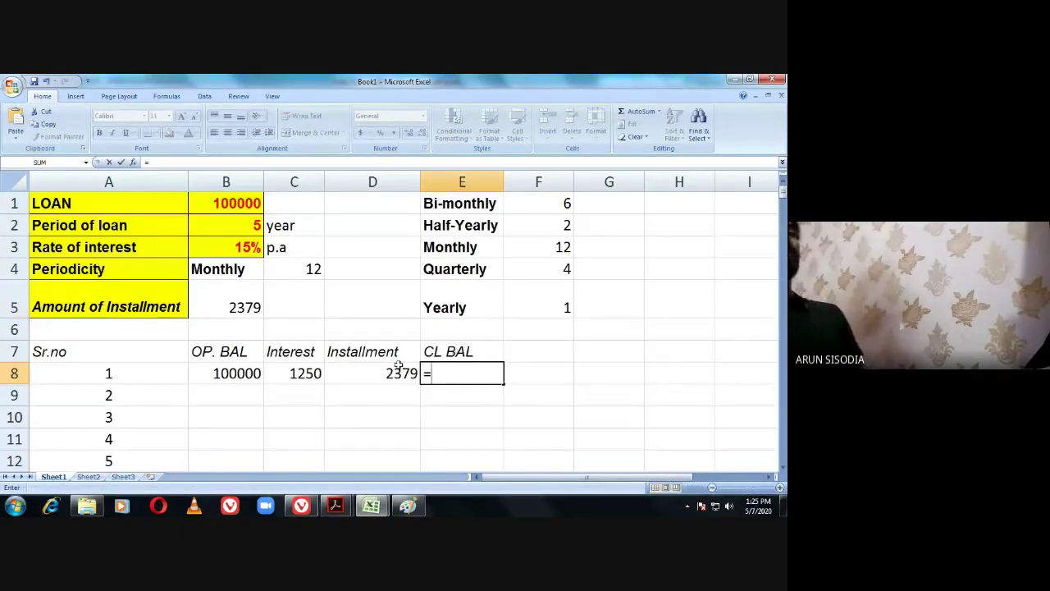
click(246, 373)
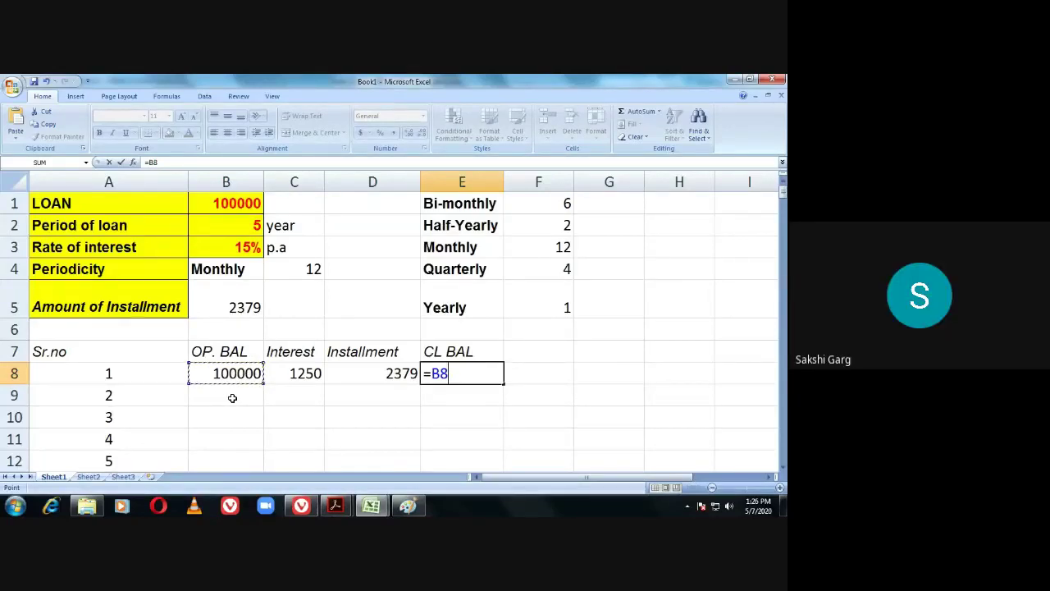
text(-()
click(381, 374)
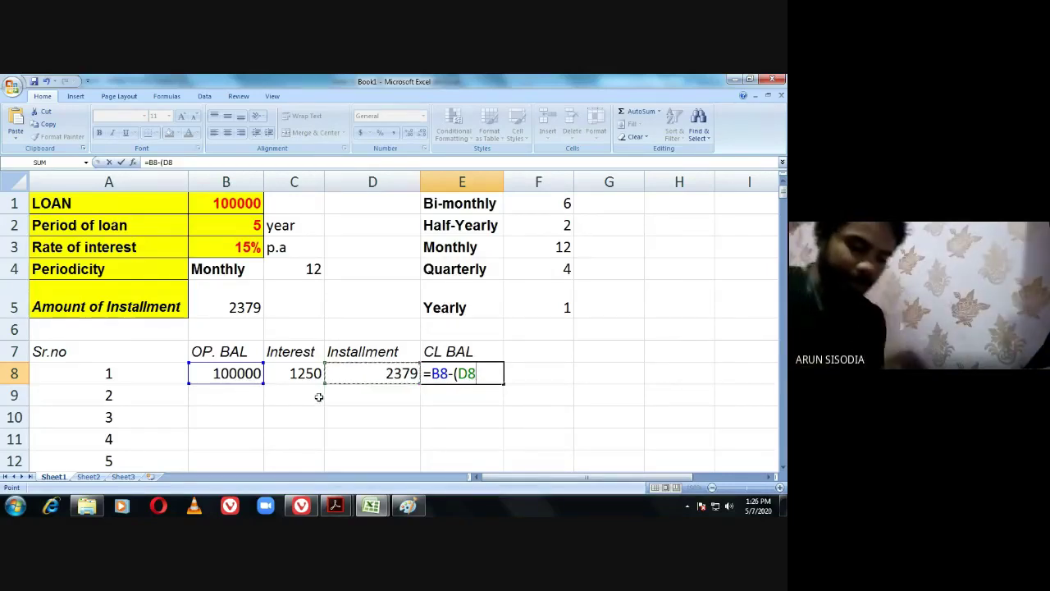
text(-)
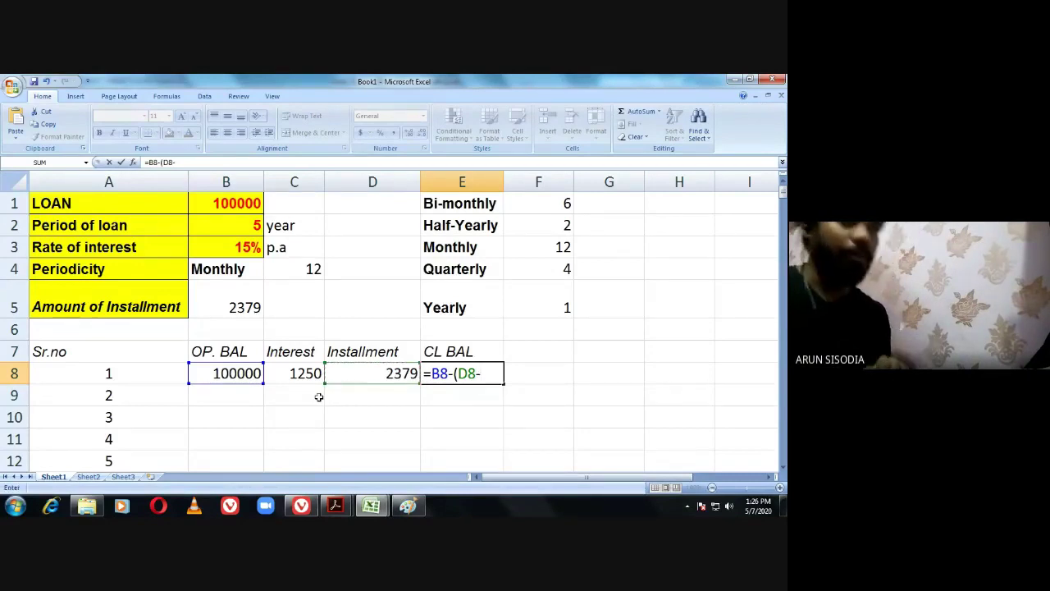
click(310, 379)
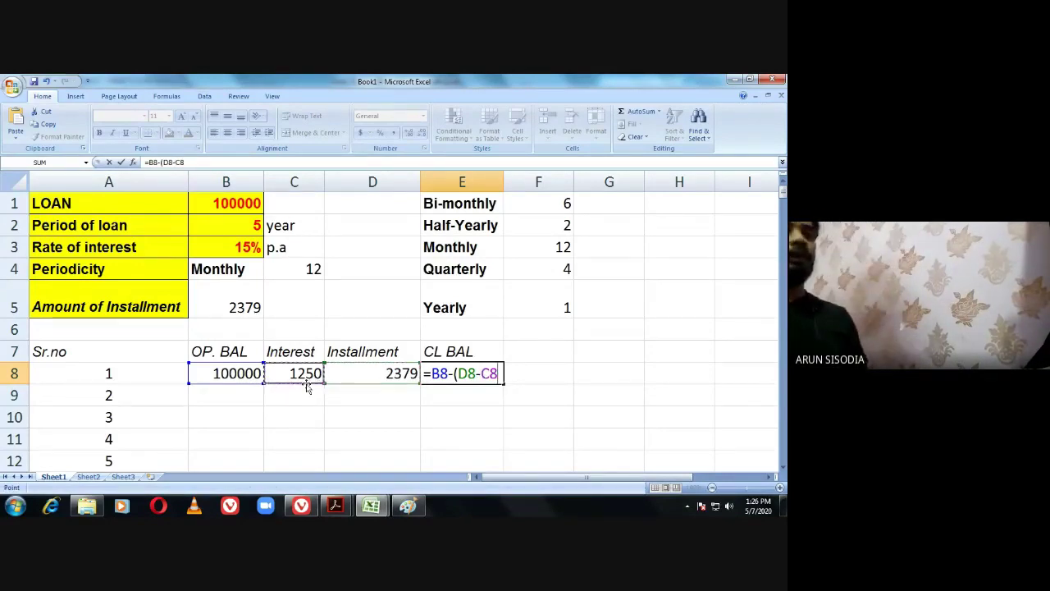
text())
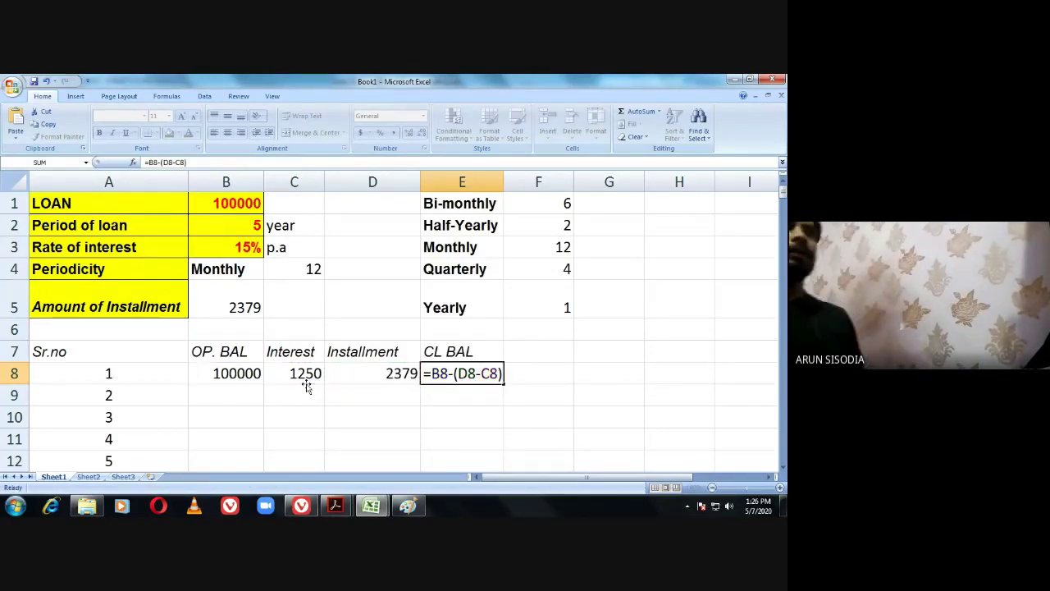
key(Return)
Switch to Paint and handwrite 100000 with an arrow to a circled 60 in the blank area below the existing notes.
click(408, 506)
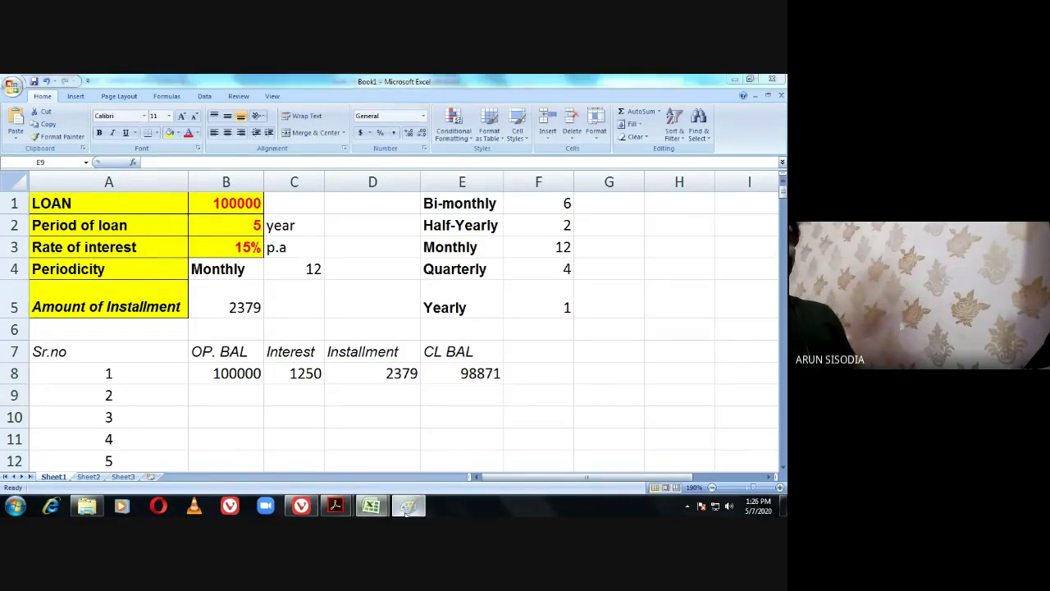
scroll(427, 427, down, 5)
scroll(429, 435, up, 2)
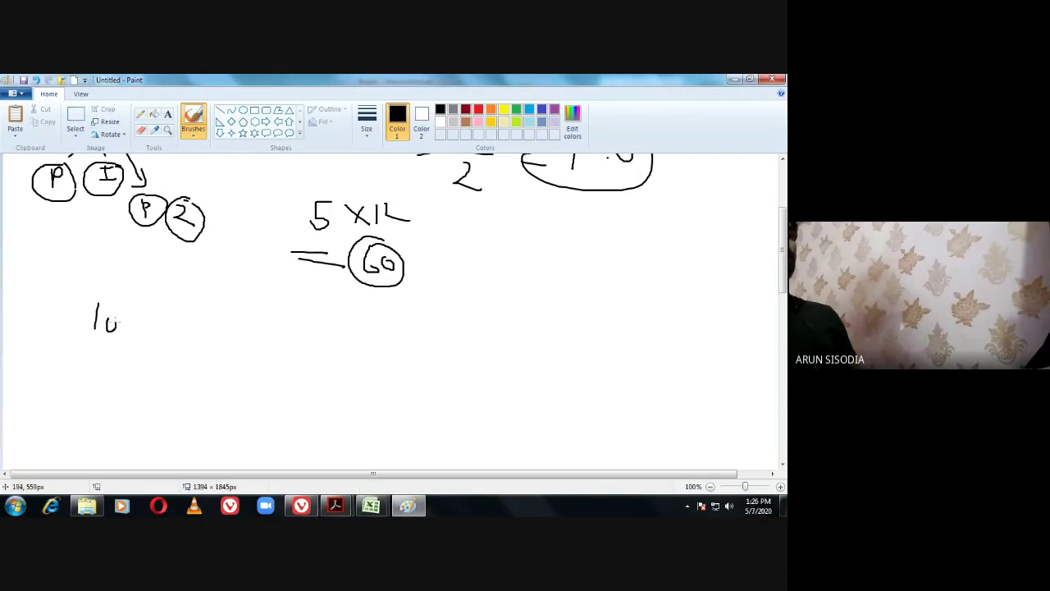
drag(146, 328, 159, 324)
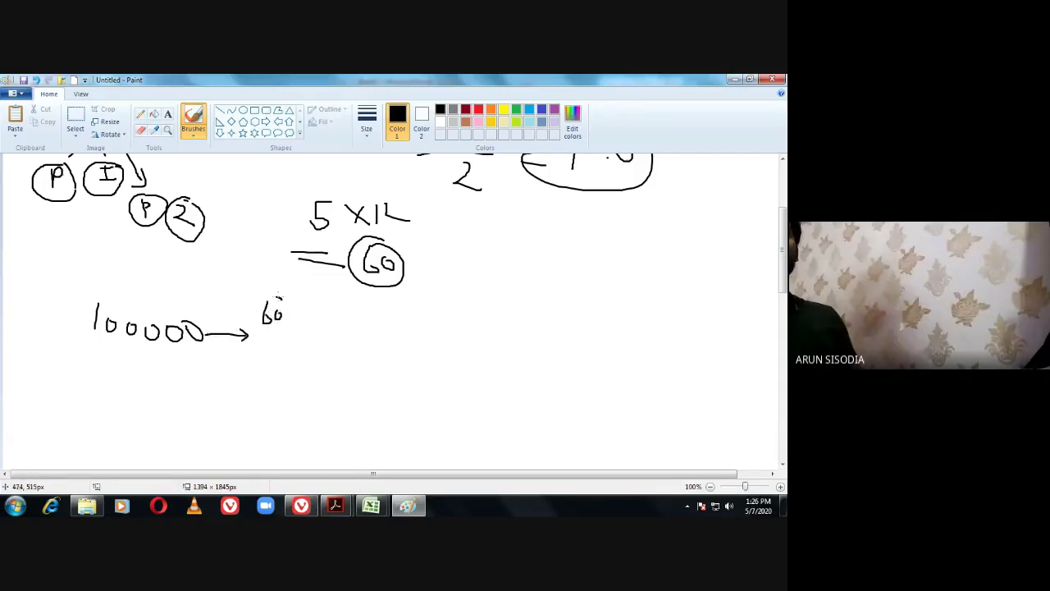
drag(278, 296, 288, 330)
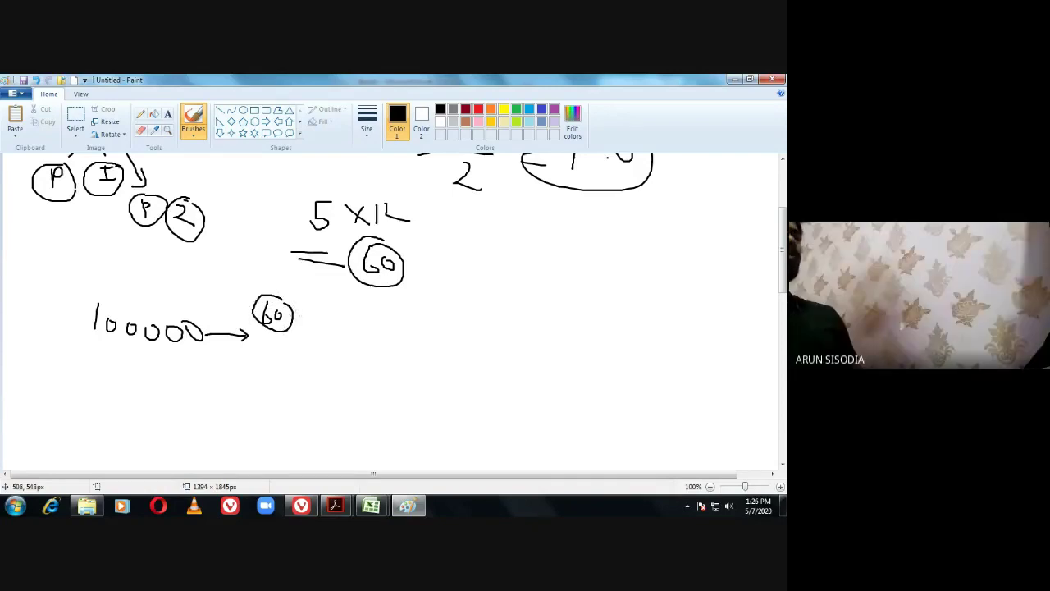
Check the Google Meet call, return to Paint, and draw an arrow from the circled 60 to a handwritten 2379.
click(300, 507)
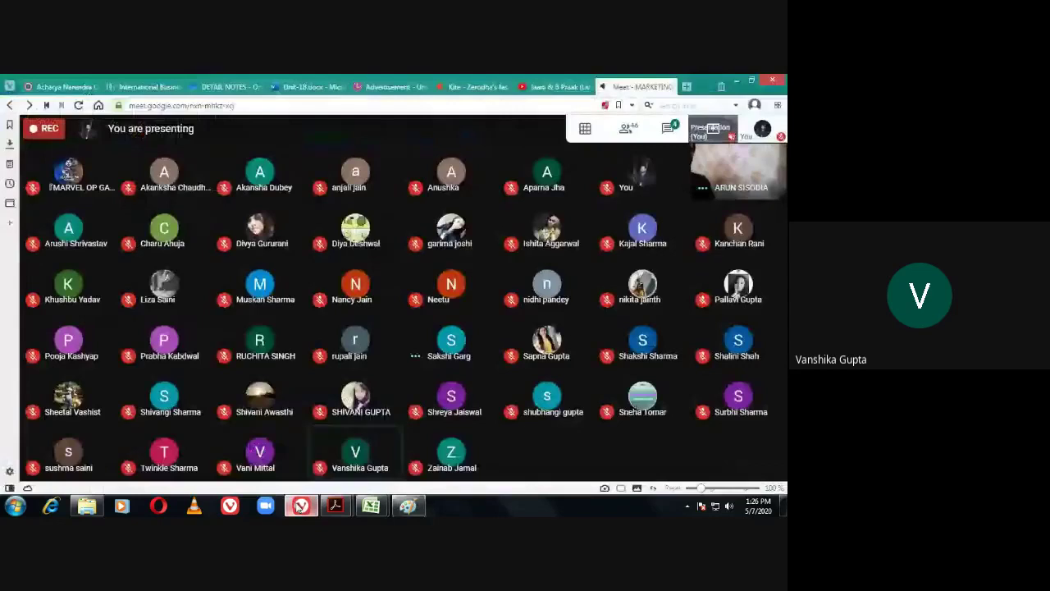
click(408, 506)
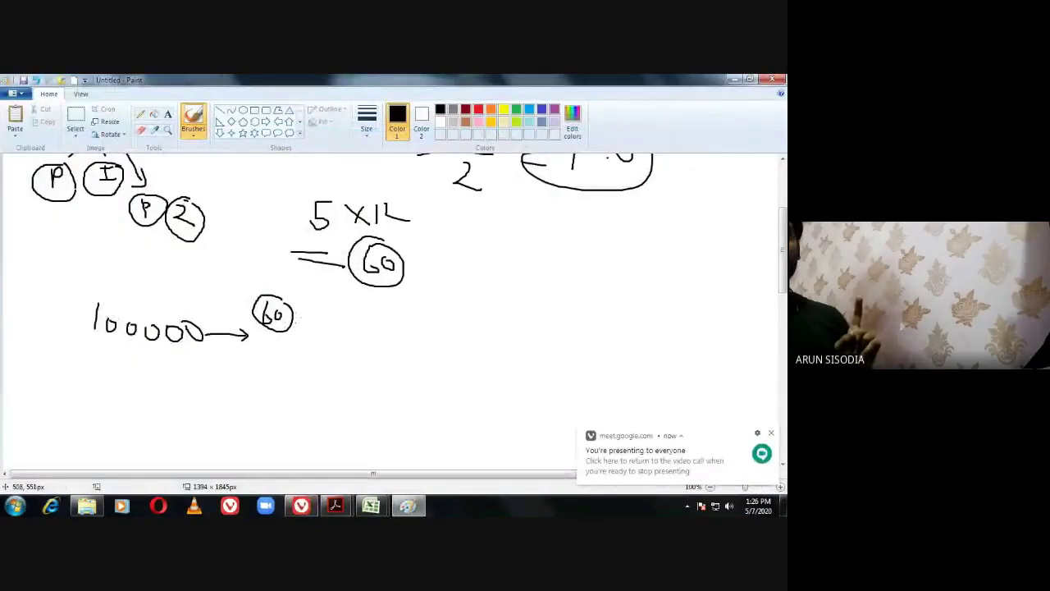
drag(296, 316, 320, 317)
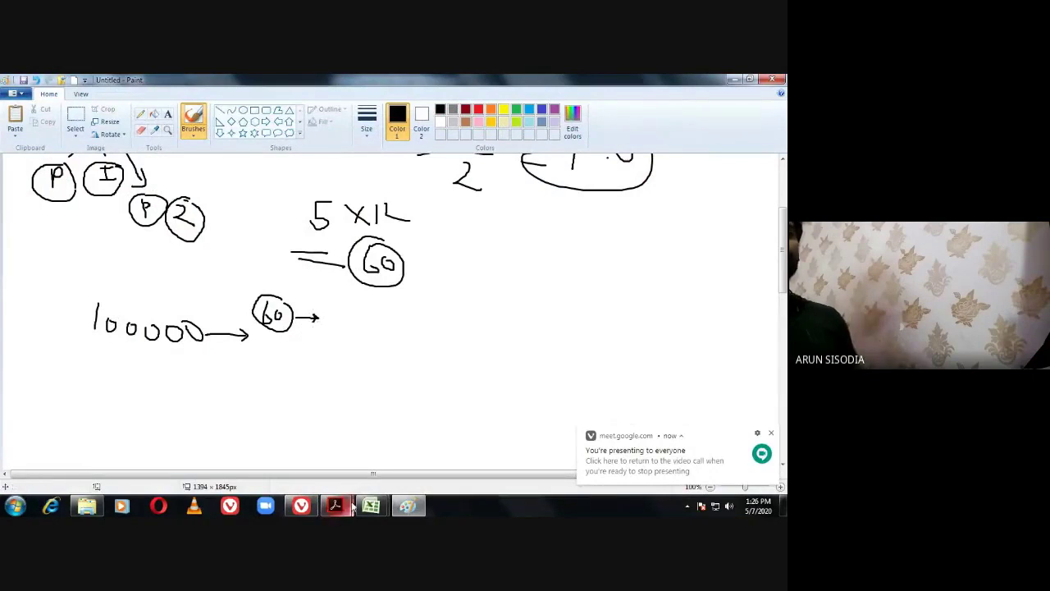
mouse_move(364, 504)
mouse_move(392, 472)
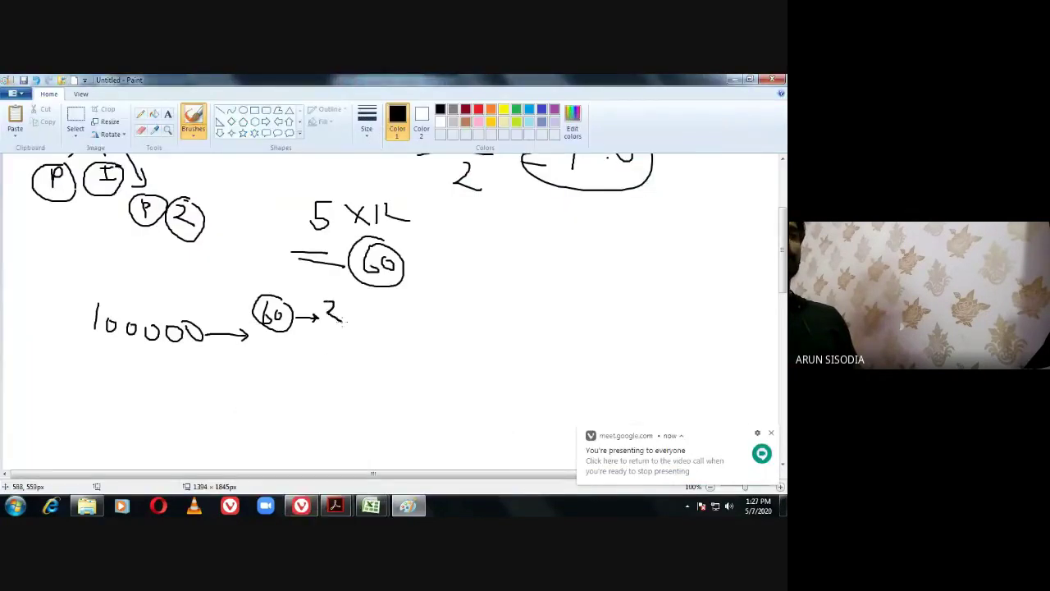
drag(347, 302, 345, 317)
drag(362, 302, 370, 305)
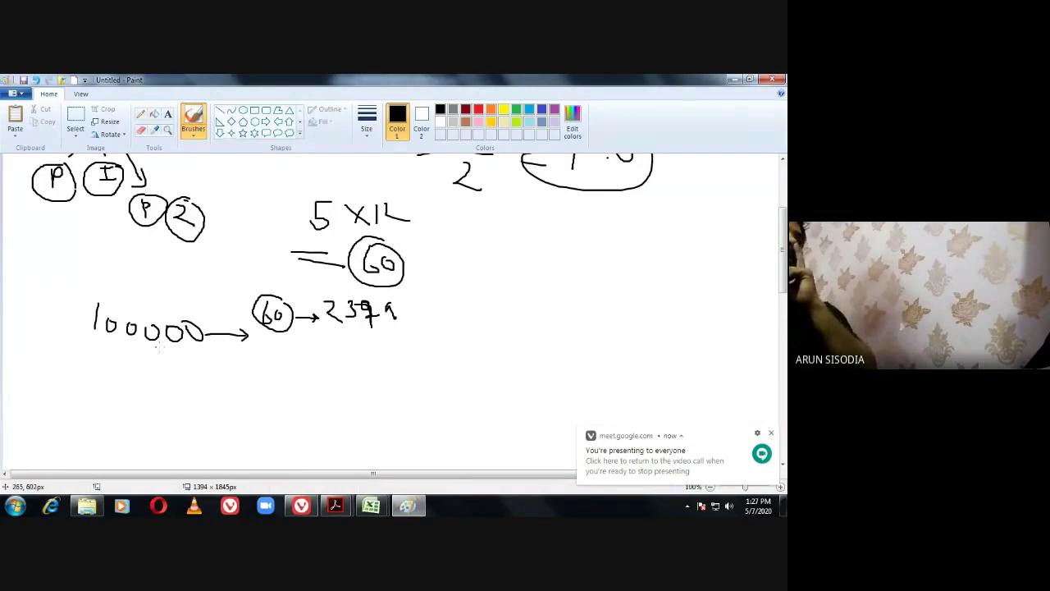
Draw frames around the handwritten 100000 and 2379, and add a check mark above the circled 60.
mouse_move(80, 336)
mouse_down()
mouse_move(115, 359)
mouse_move(225, 358)
mouse_move(82, 294)
mouse_up()
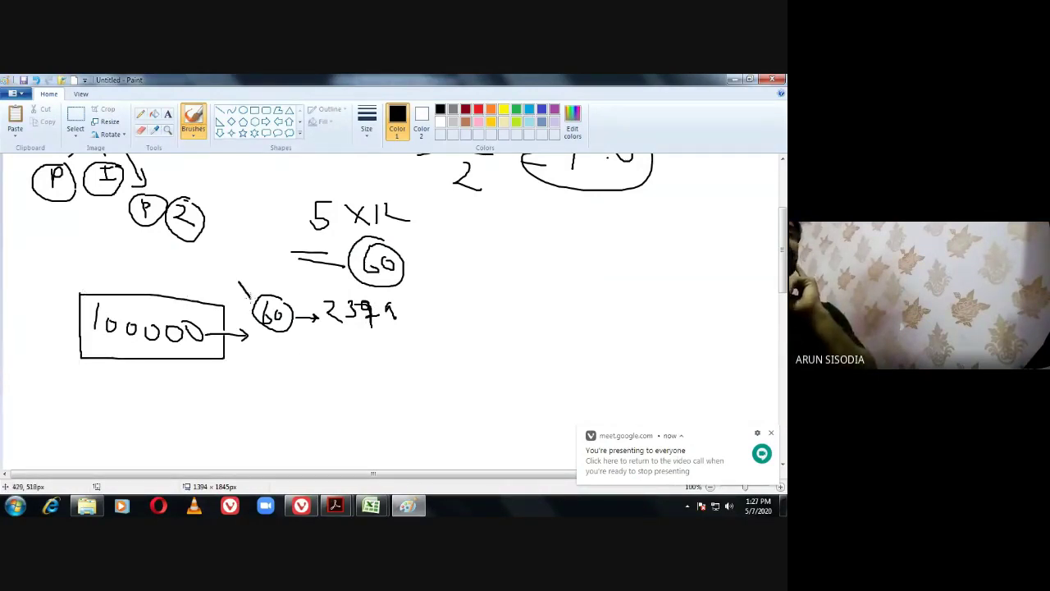
mouse_move(251, 301)
mouse_down()
mouse_move(268, 279)
mouse_move(461, 343)
mouse_up()
drag(441, 297, 287, 284)
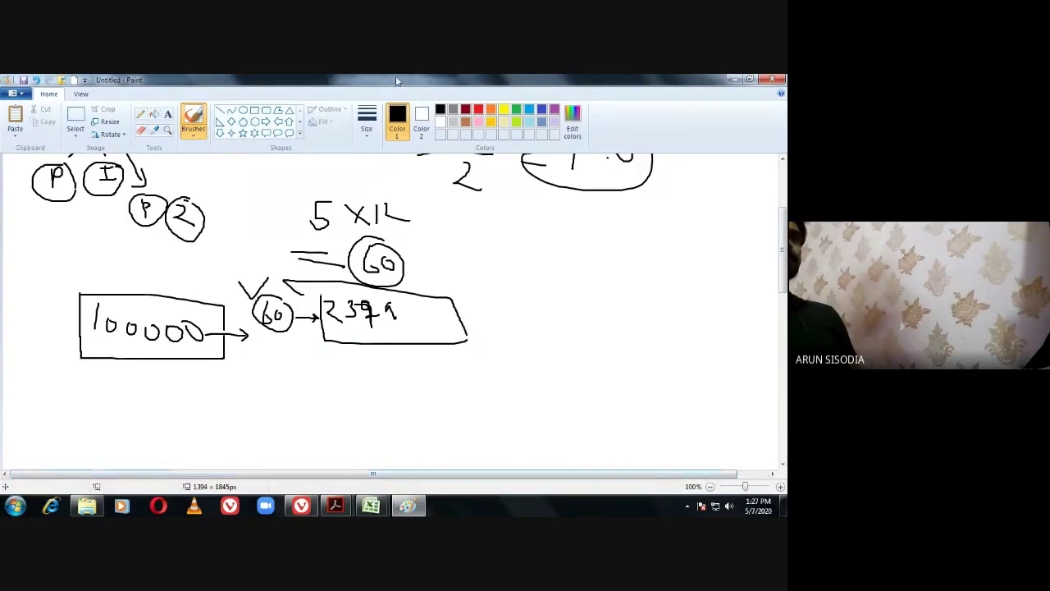
In red, branch the framed 2379 into P and I, circle the I, and write 1250 beneath it.
click(478, 110)
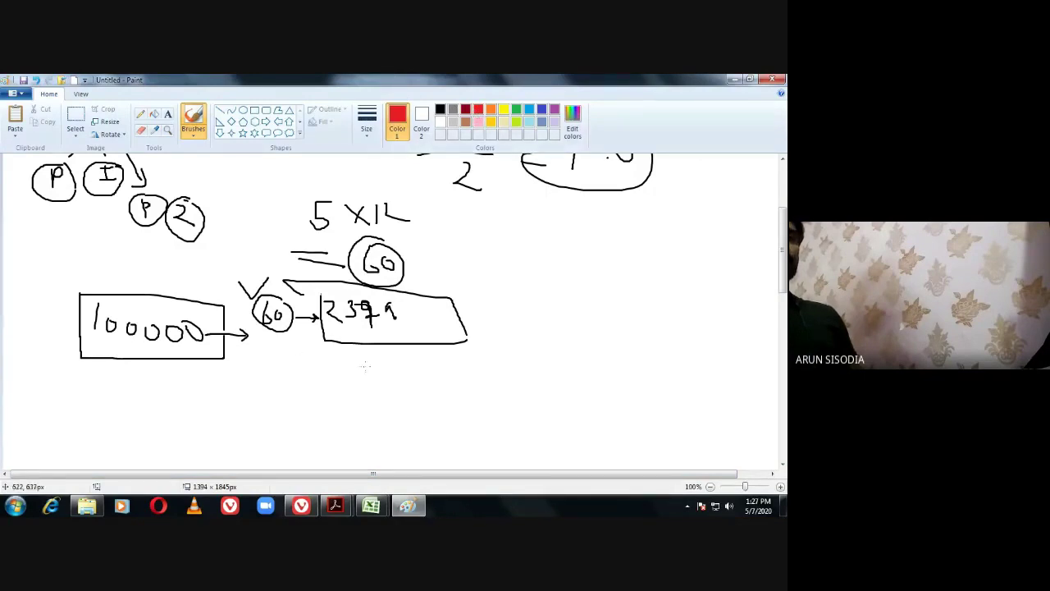
mouse_move(382, 344)
mouse_down()
mouse_move(366, 363)
mouse_move(400, 359)
mouse_move(405, 379)
mouse_up()
drag(397, 379, 414, 379)
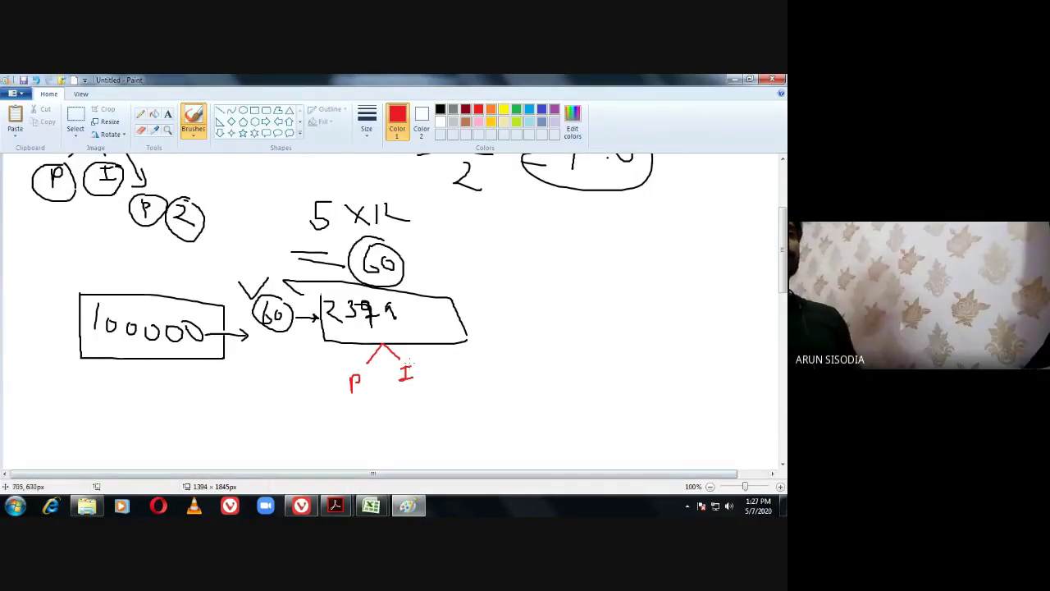
drag(408, 356, 429, 358)
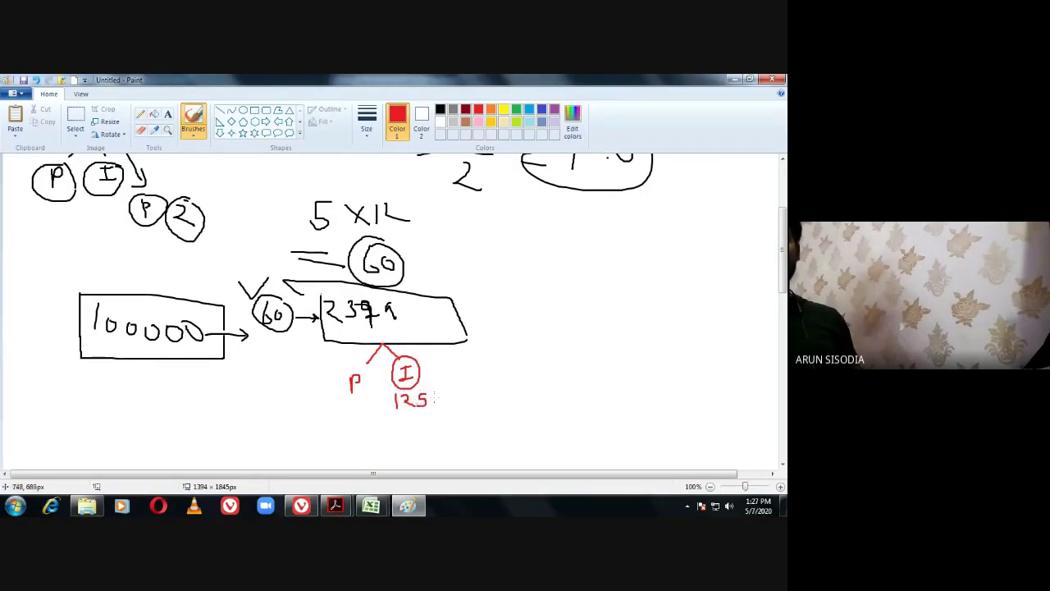
drag(435, 399, 436, 398)
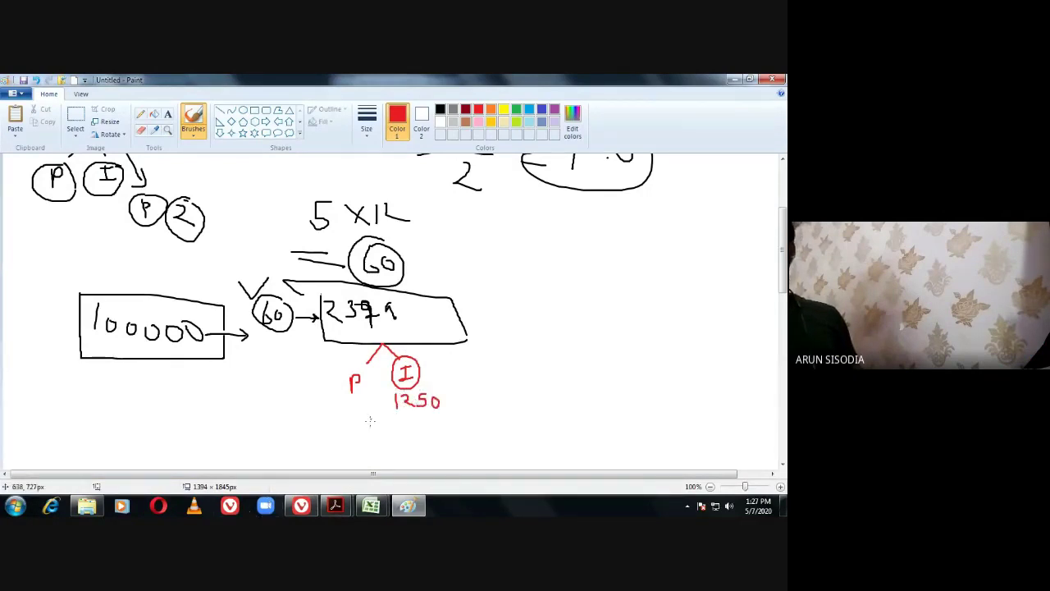
In red, circle the P, write 1129 beneath it, and underline both 1129 and 1250.
mouse_move(355, 368)
mouse_down()
mouse_move(343, 371)
mouse_move(376, 383)
mouse_move(369, 397)
mouse_up()
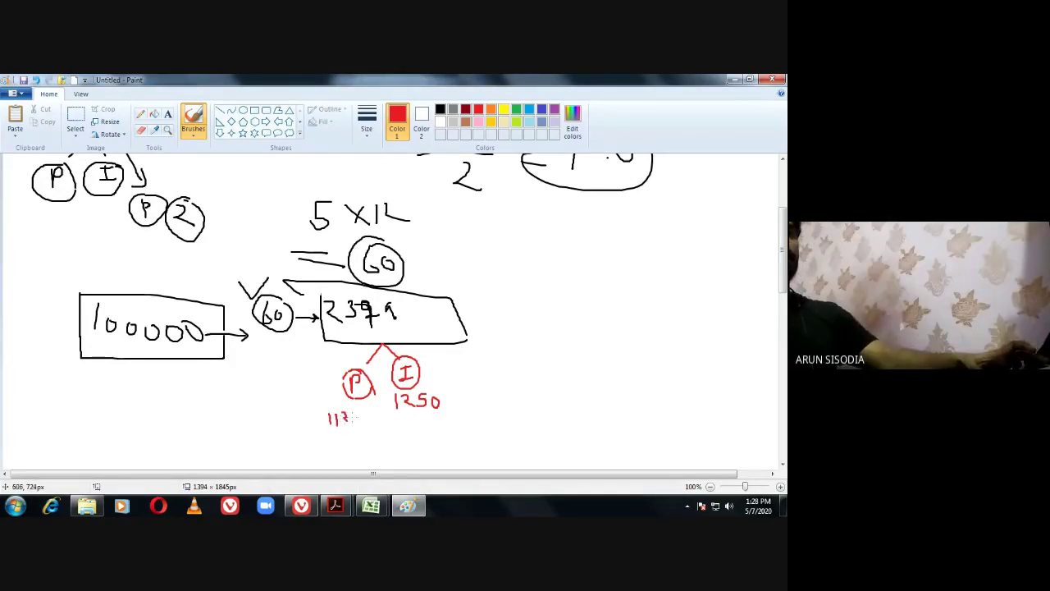
drag(356, 416, 354, 411)
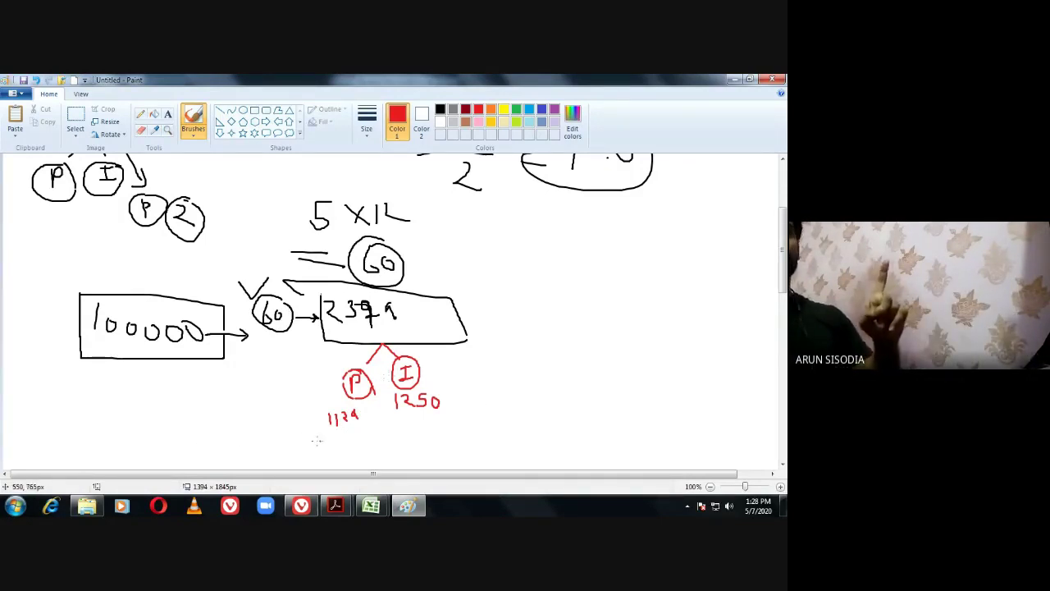
drag(402, 420, 447, 419)
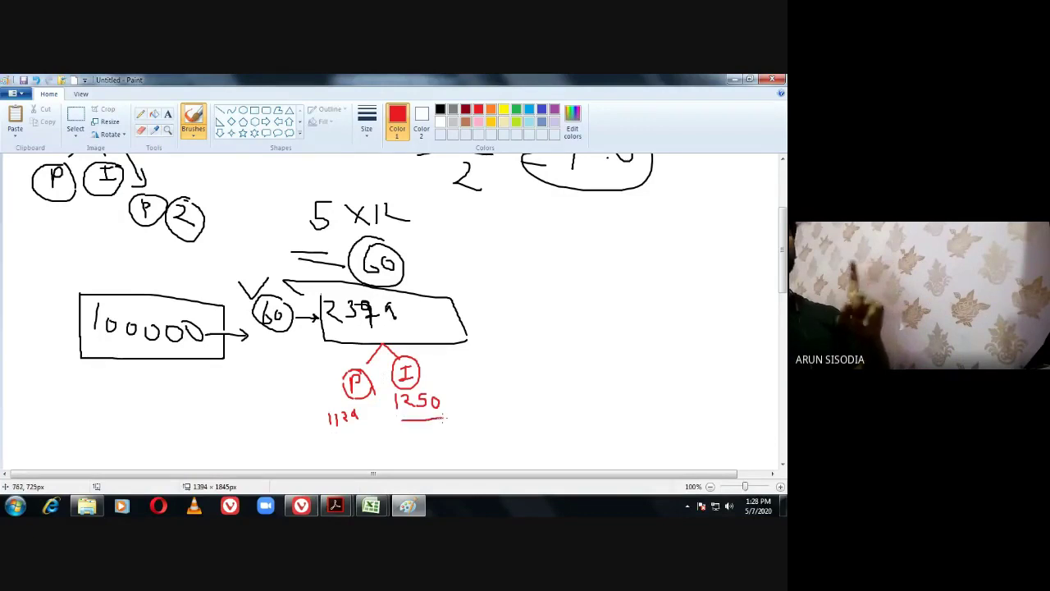
drag(330, 430, 369, 428)
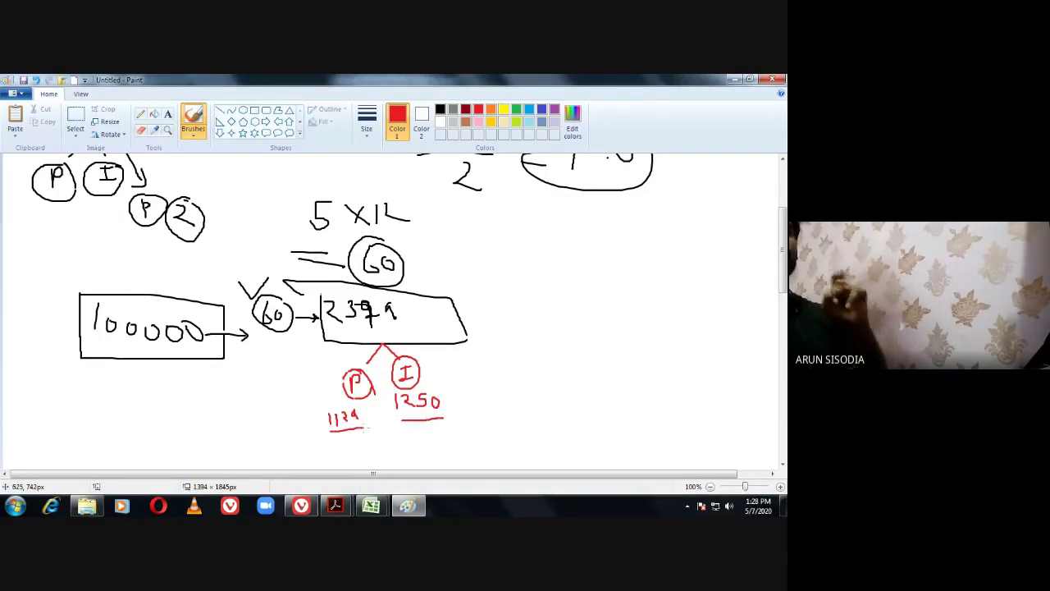
Circle the framed 2379 in red, and in black draw a cross beside the I and a circle around 1129.
mouse_move(401, 308)
mouse_down()
mouse_move(376, 293)
mouse_move(309, 311)
mouse_move(387, 334)
mouse_up()
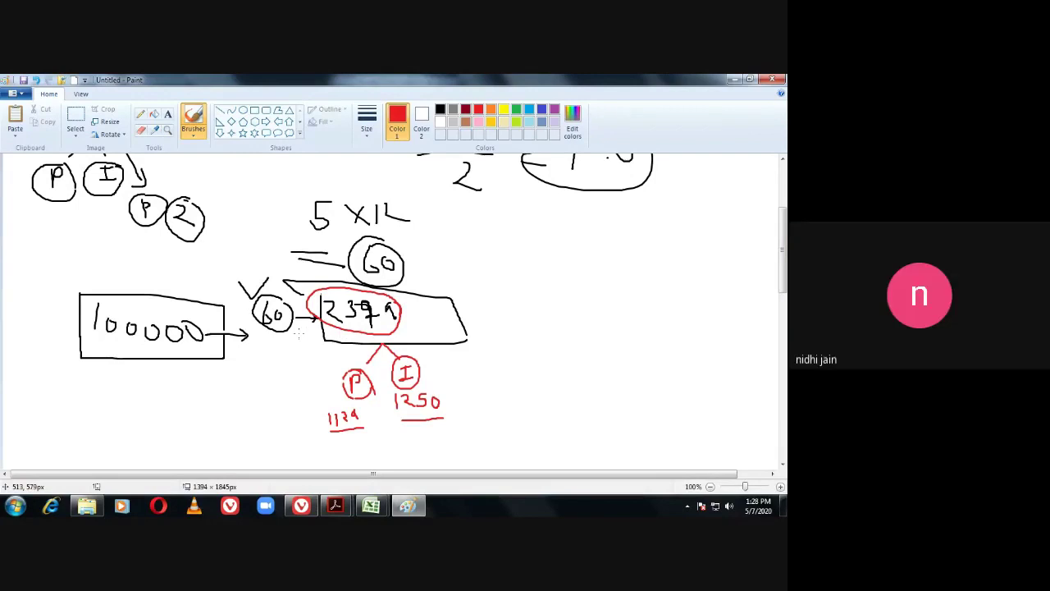
drag(425, 359, 424, 366)
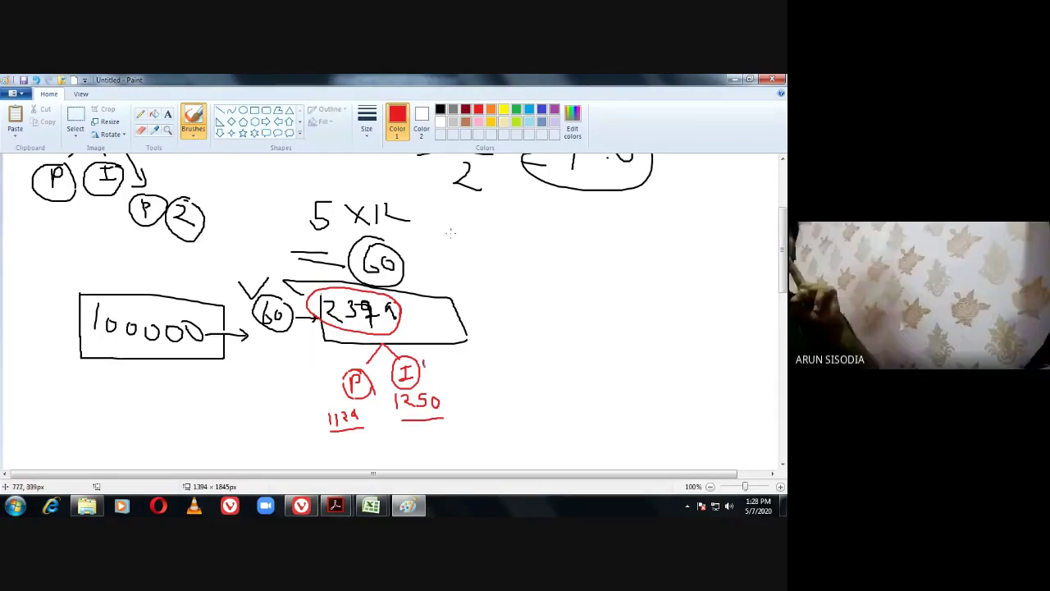
click(440, 108)
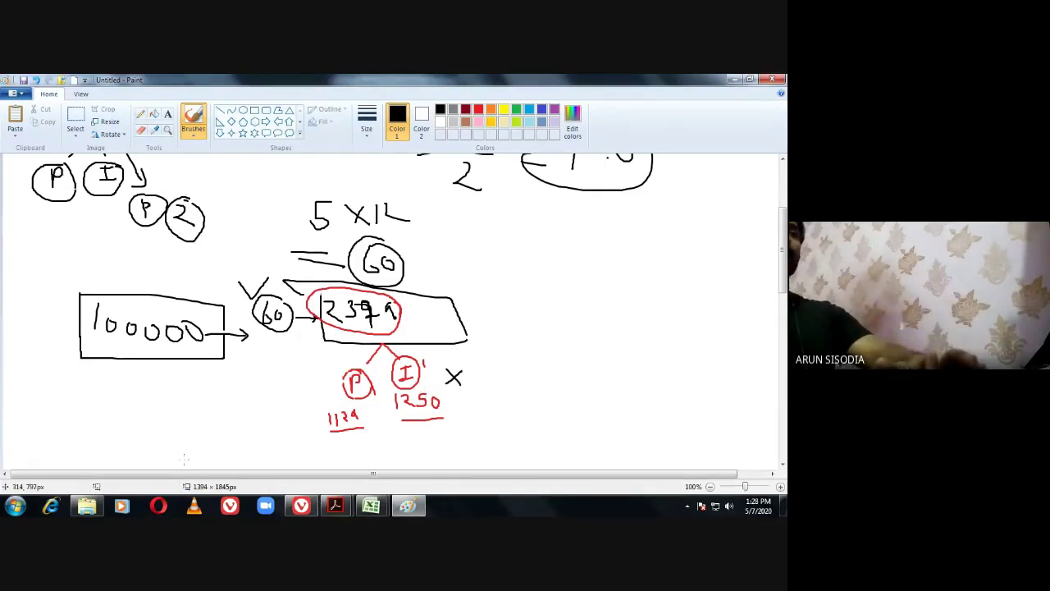
mouse_move(355, 406)
mouse_down()
mouse_move(316, 431)
mouse_move(365, 418)
mouse_move(359, 404)
mouse_up()
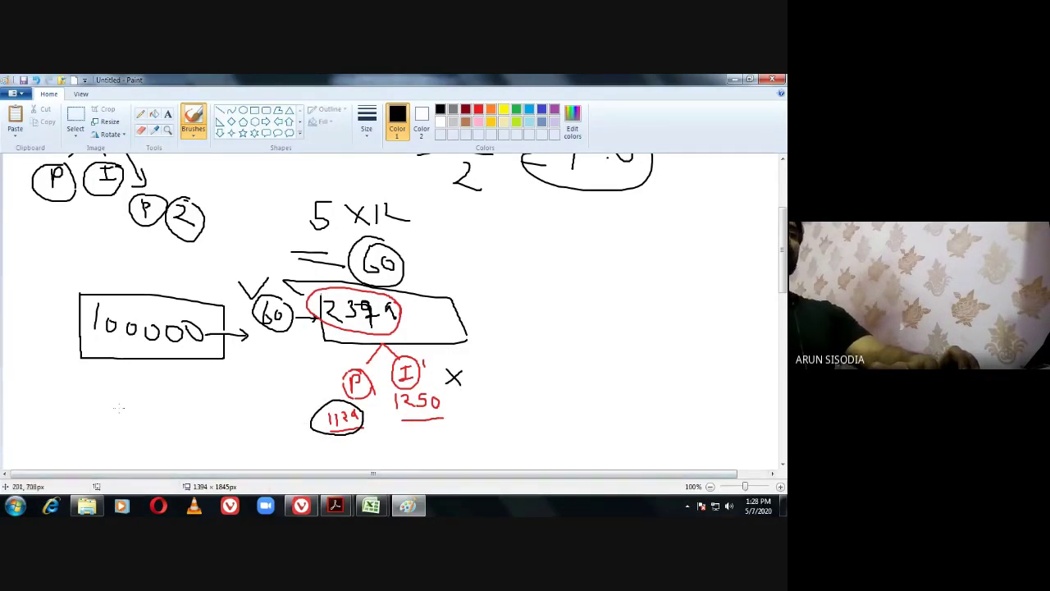
Handwrite 100000 - 1129 = 98871 in black below the framed 100000, and label the result with a circled CP.
mouse_move(118, 389)
mouse_down()
mouse_move(120, 405)
mouse_move(158, 398)
mouse_up()
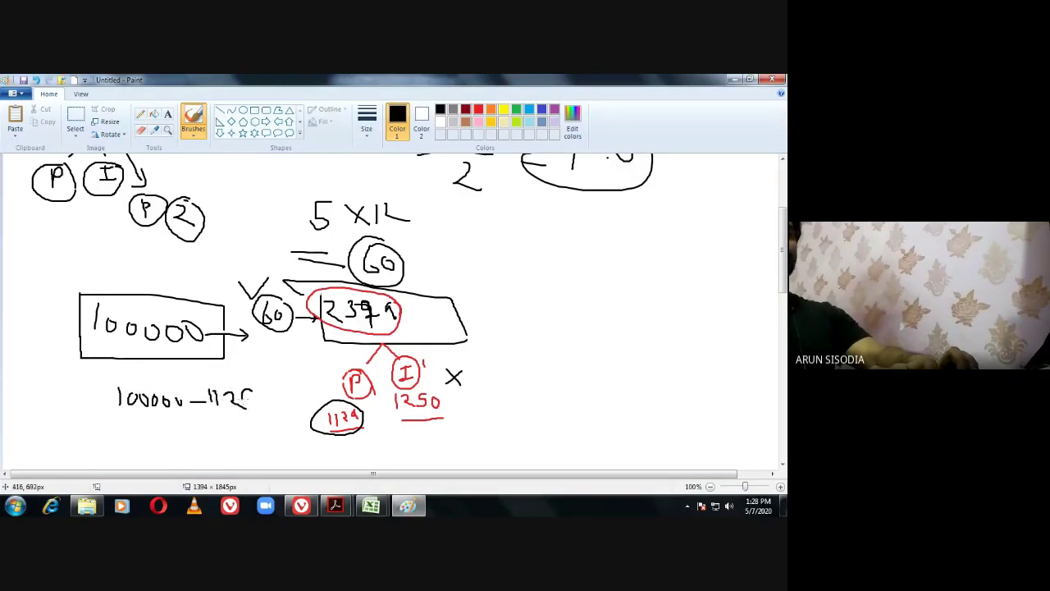
drag(254, 393, 259, 408)
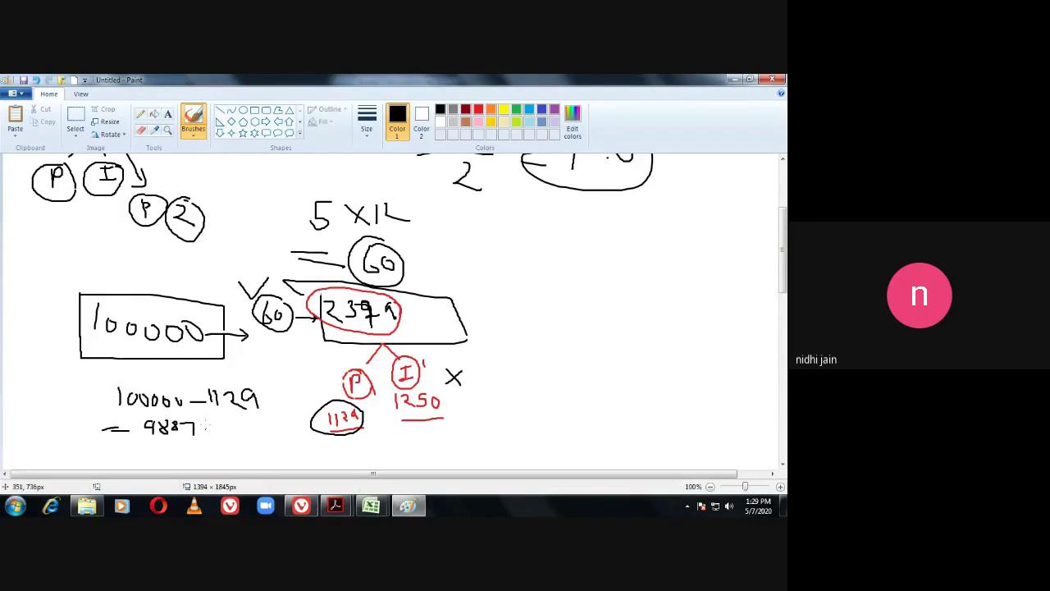
drag(195, 424, 195, 433)
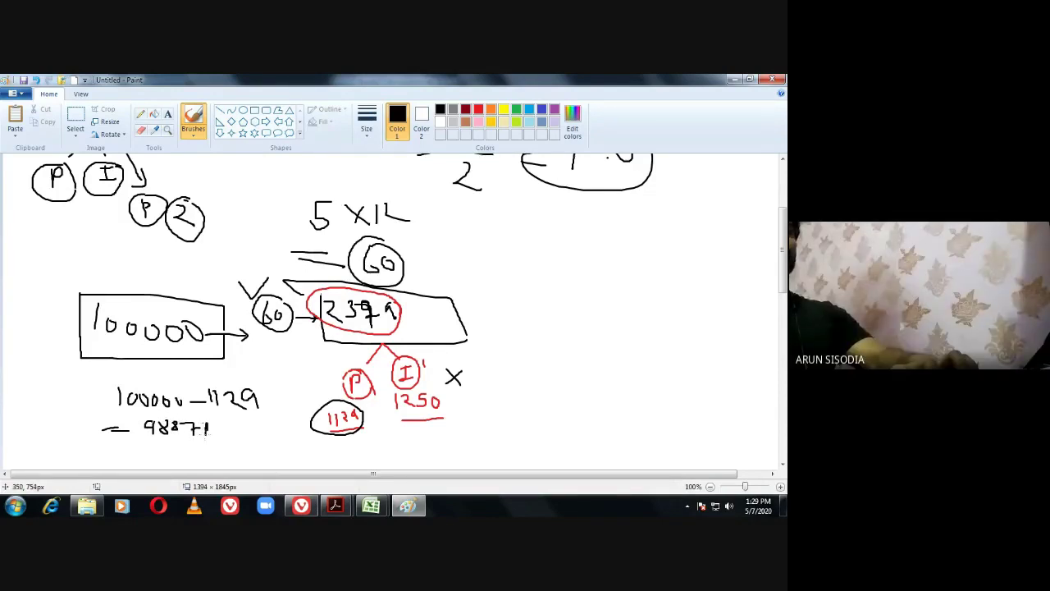
mouse_move(72, 421)
mouse_down()
mouse_move(58, 425)
mouse_move(78, 441)
mouse_up()
mouse_move(78, 421)
mouse_down()
mouse_move(79, 431)
mouse_move(96, 410)
mouse_move(85, 413)
mouse_up()
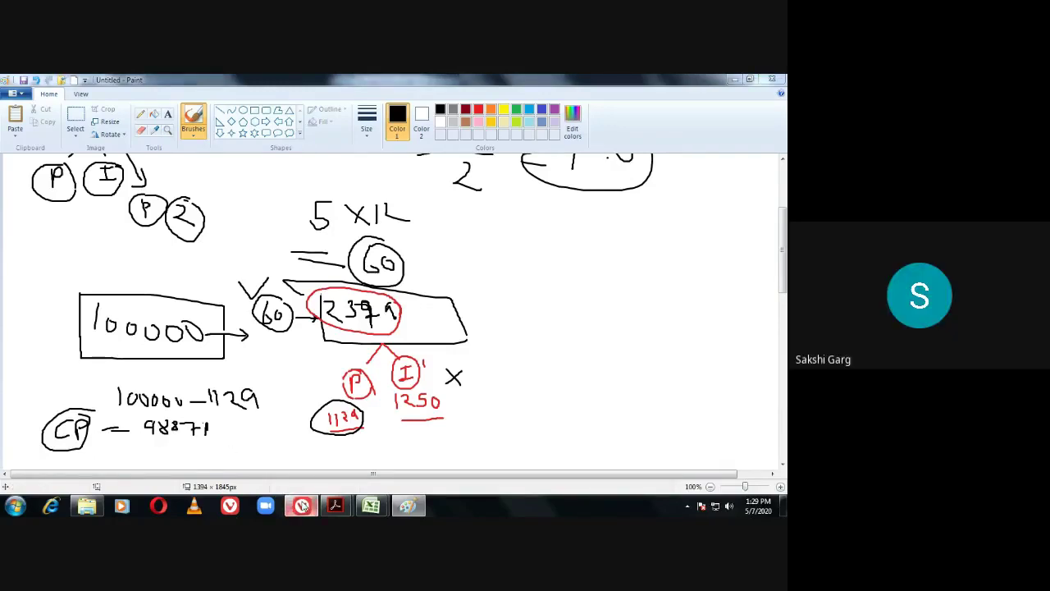
Check the participants in the Google Meet call and return to Paint.
mouse_move(301, 506)
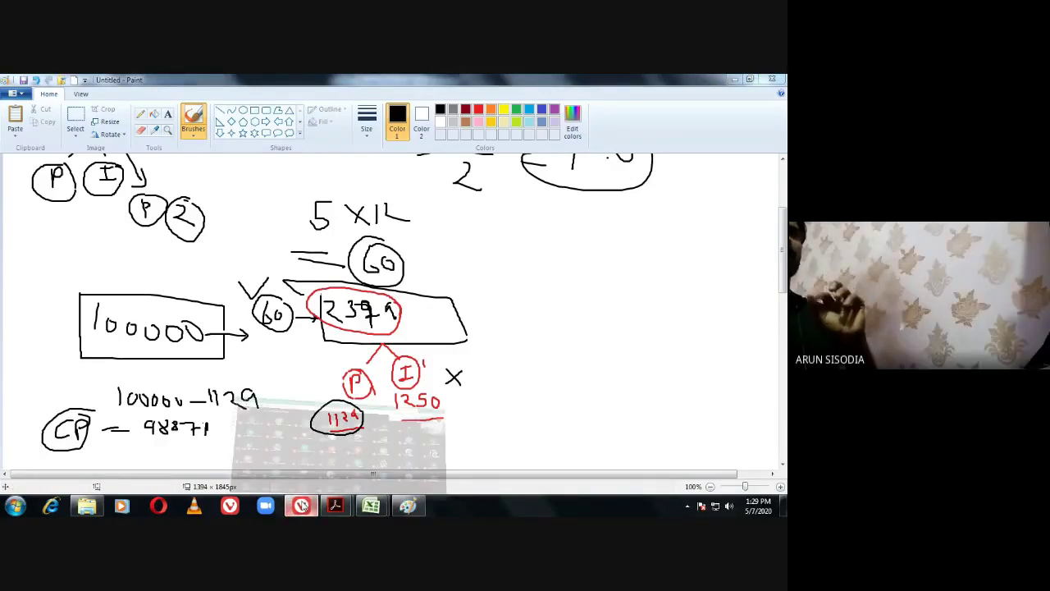
click(302, 506)
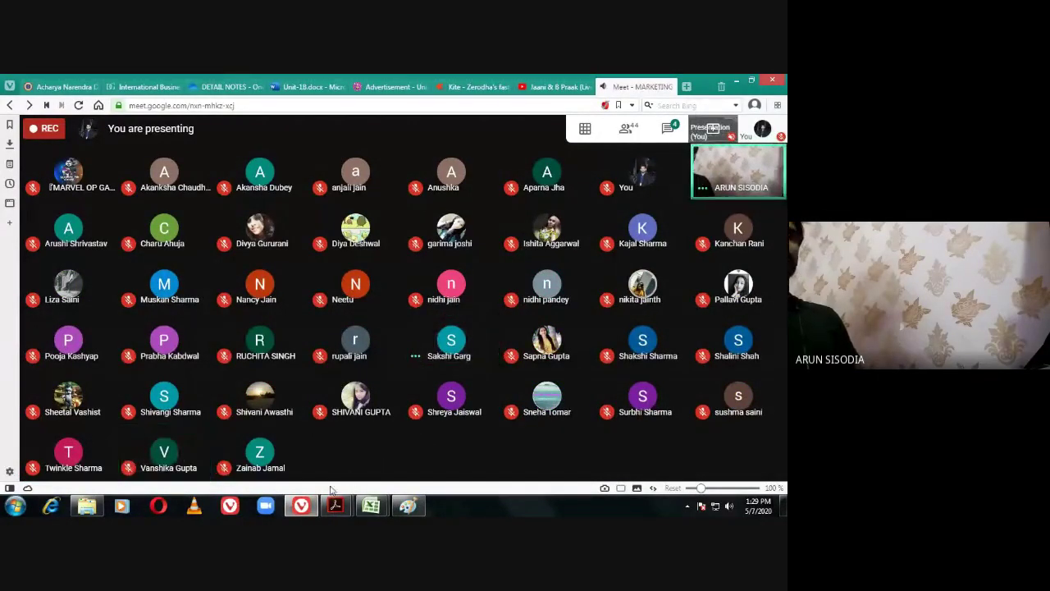
mouse_move(312, 503)
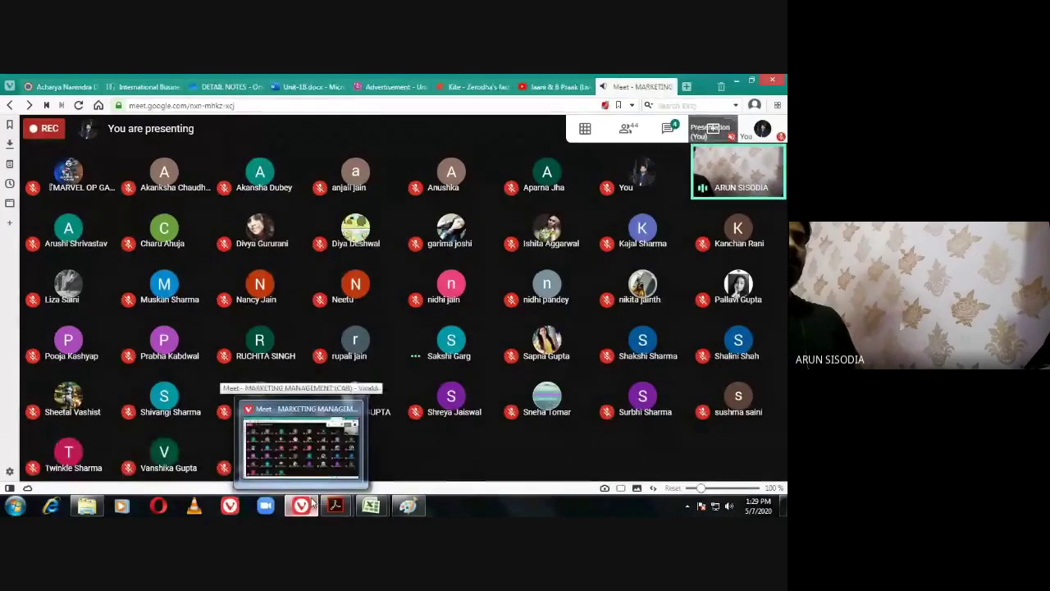
click(306, 502)
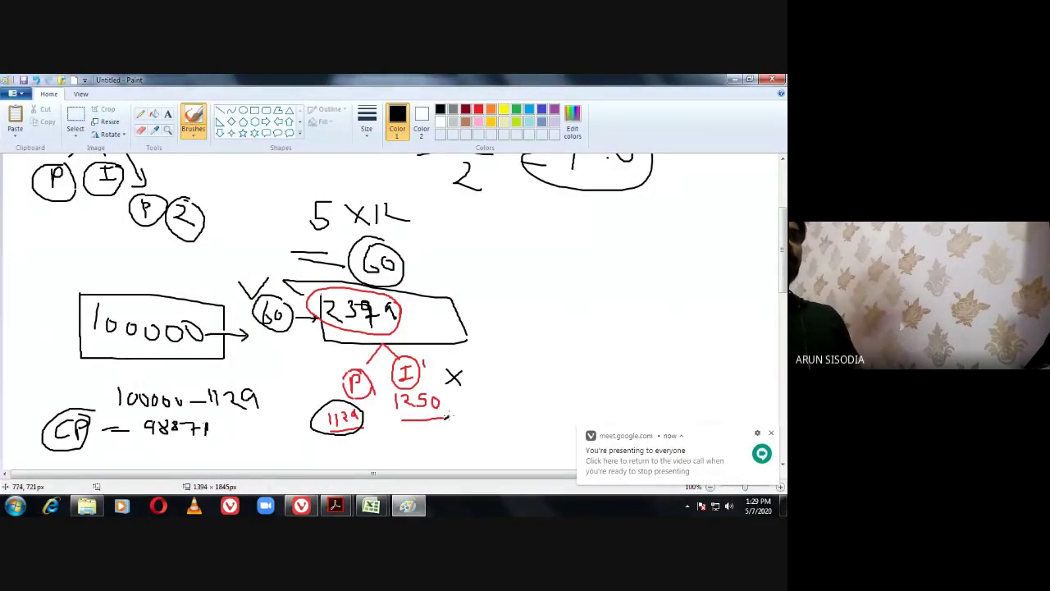
Circle 1250 in black, and add check marks beside the circled 1129 and above the framed 100000.
mouse_move(447, 416)
mouse_down()
mouse_move(382, 392)
mouse_move(444, 421)
mouse_up()
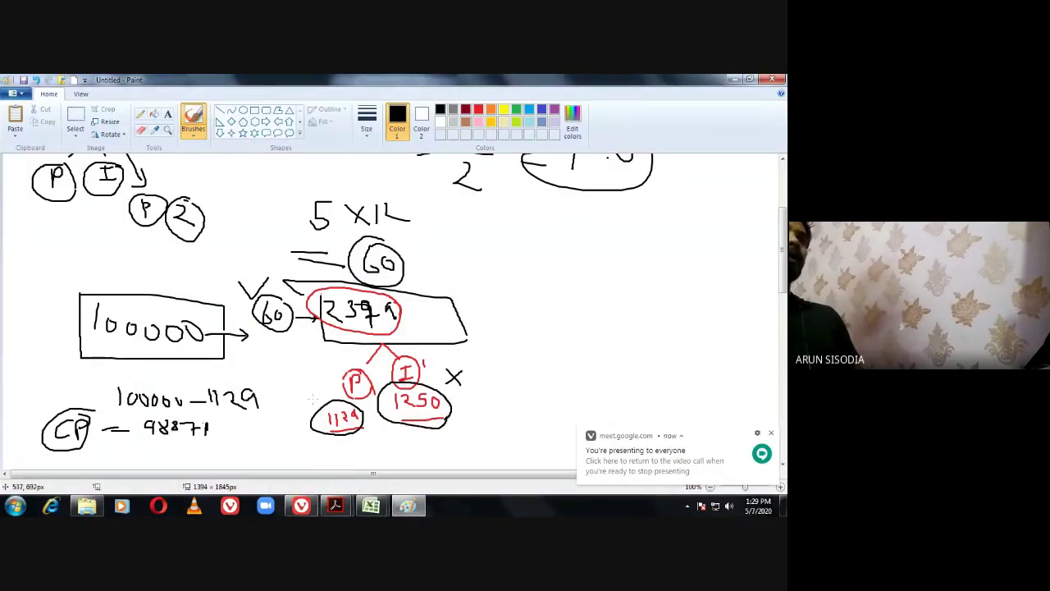
drag(313, 400, 338, 386)
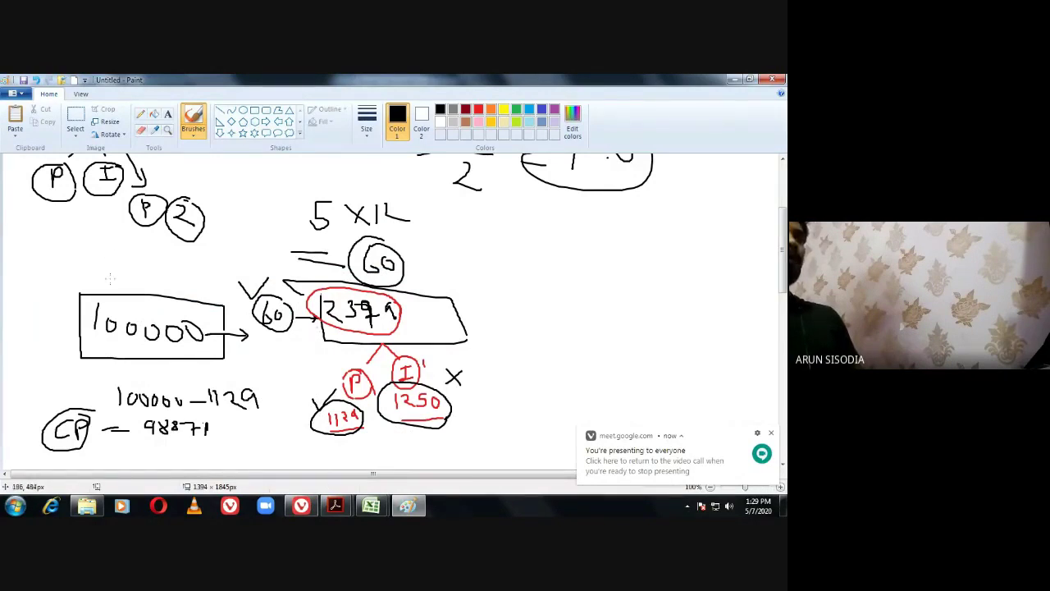
drag(110, 279, 159, 279)
drag(297, 391, 319, 394)
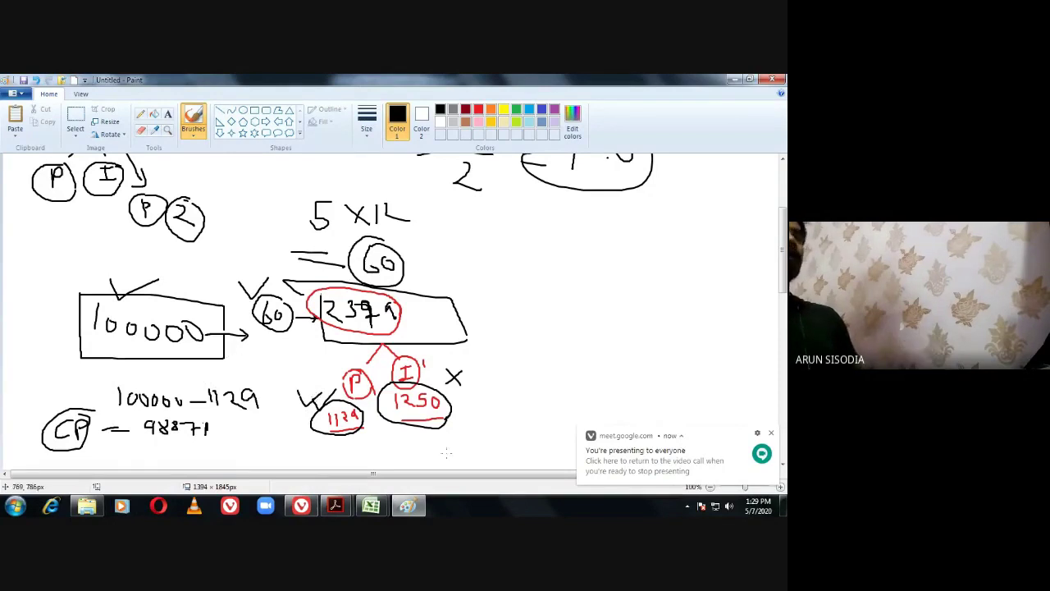
Switch to Excel and examine the closing balance formula in E8, highlighting the part that subtracts interest from the installment.
mouse_move(371, 506)
click(391, 461)
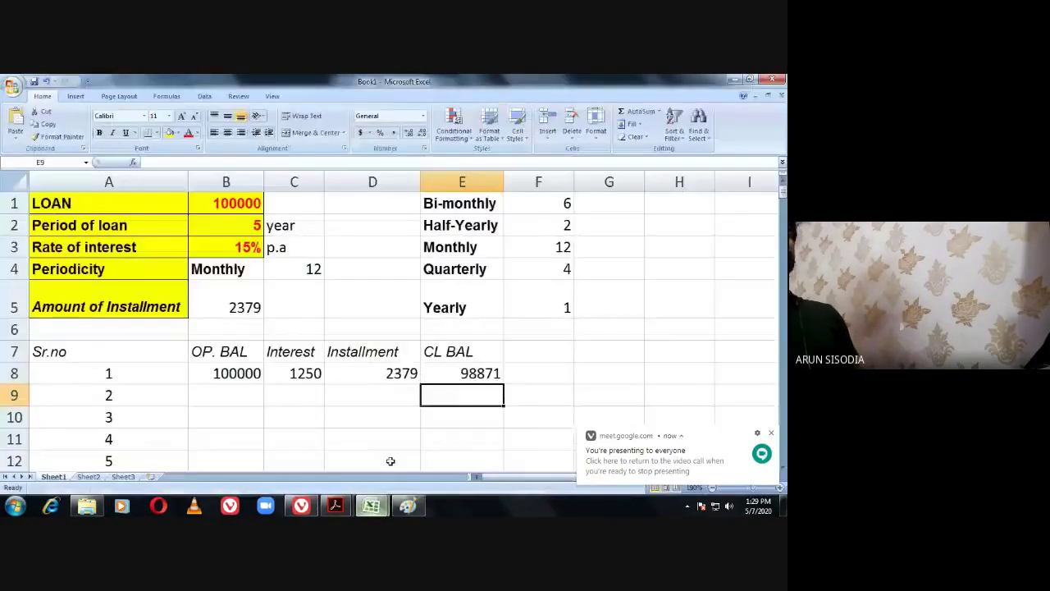
double_click(467, 375)
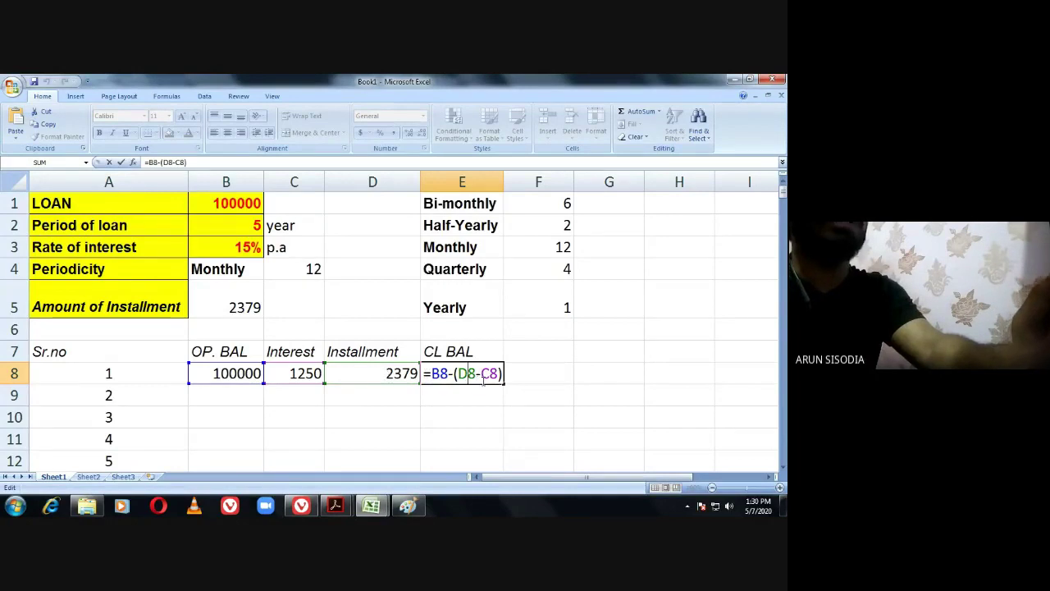
drag(458, 373, 498, 373)
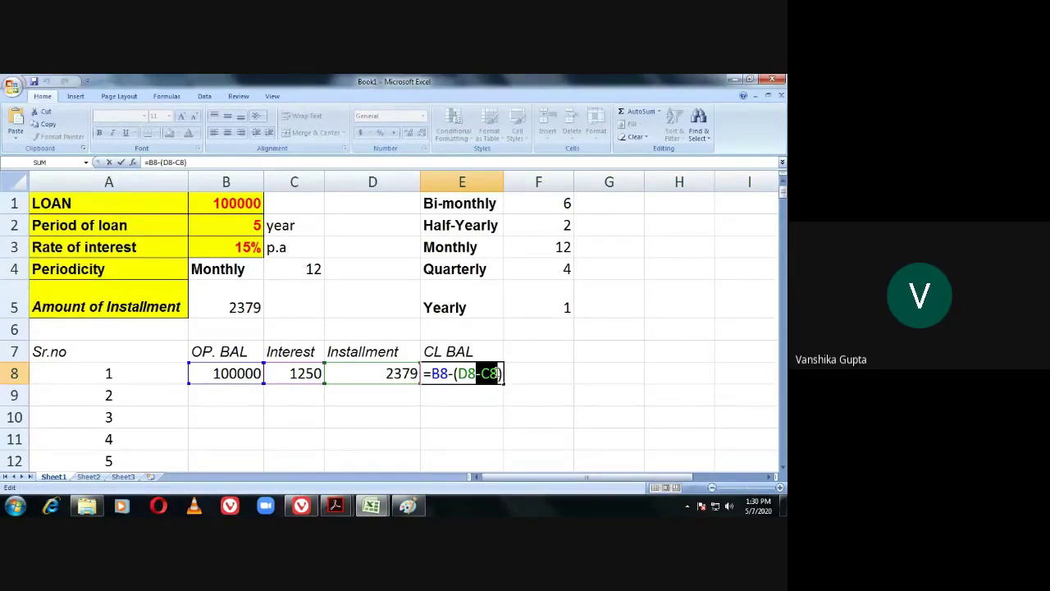
key(Return)
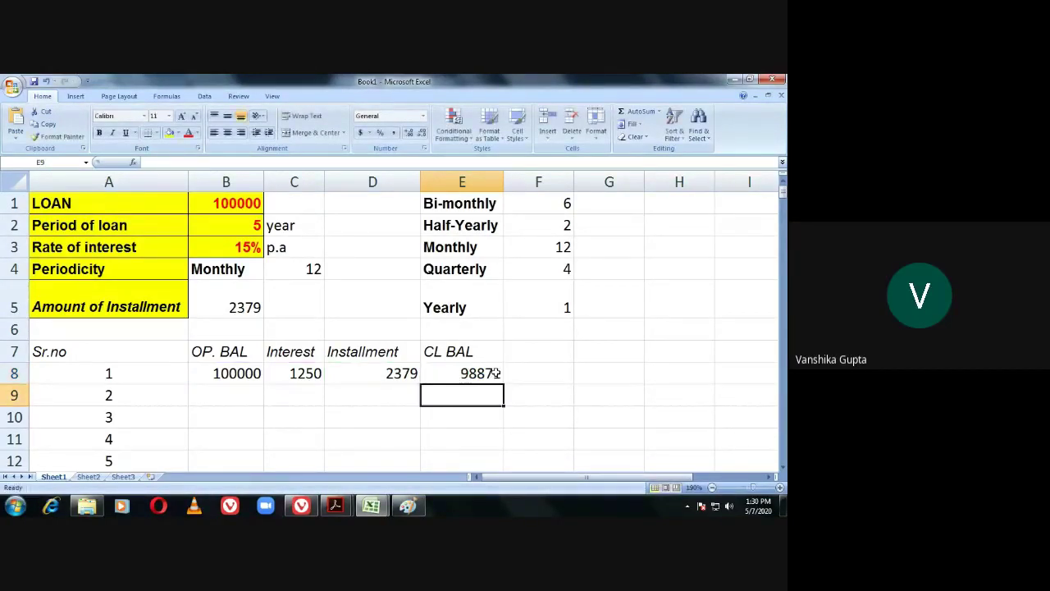
Link the second period's opening balance in B9 to the previous closing balance with =E8.
click(223, 395)
text(=)
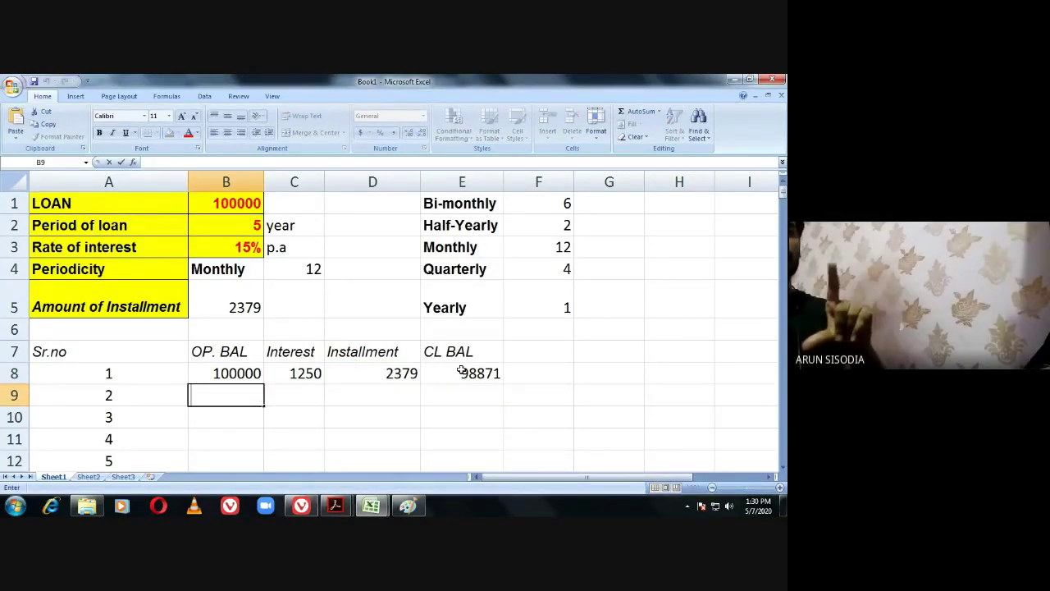
click(234, 395)
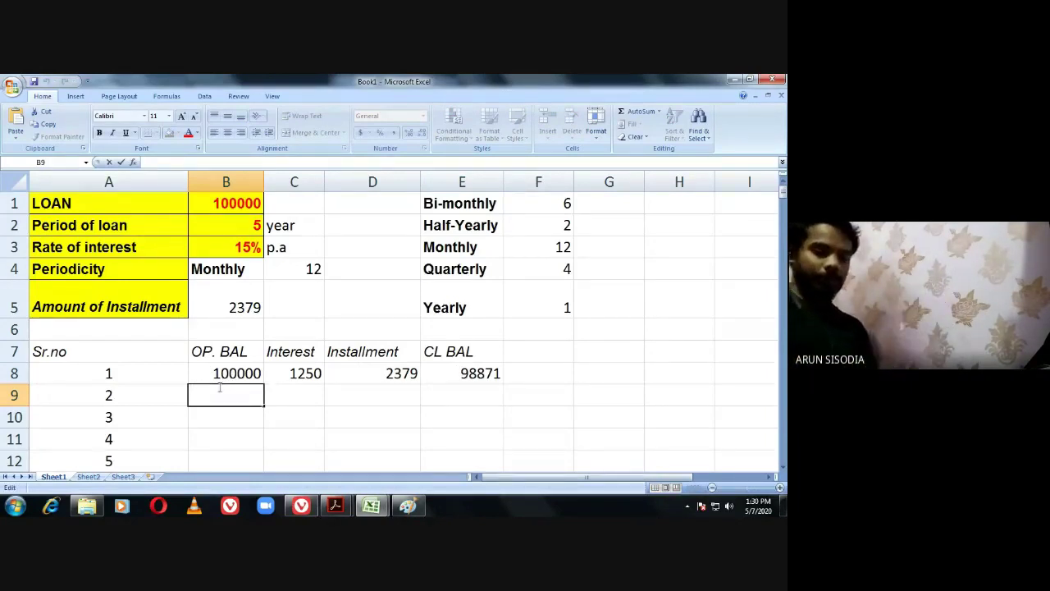
text(=)
click(467, 371)
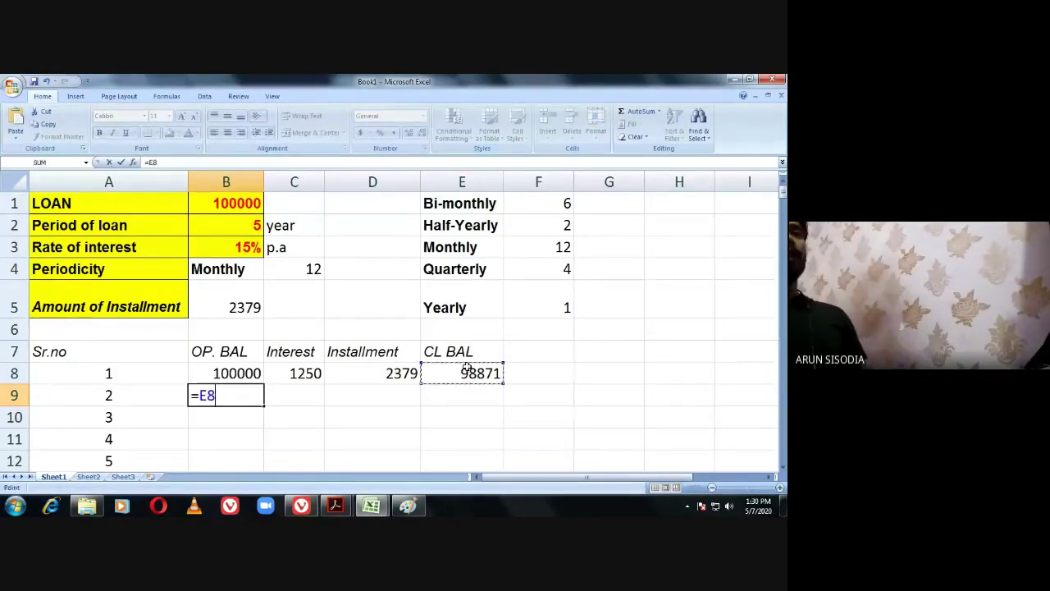
key(Return)
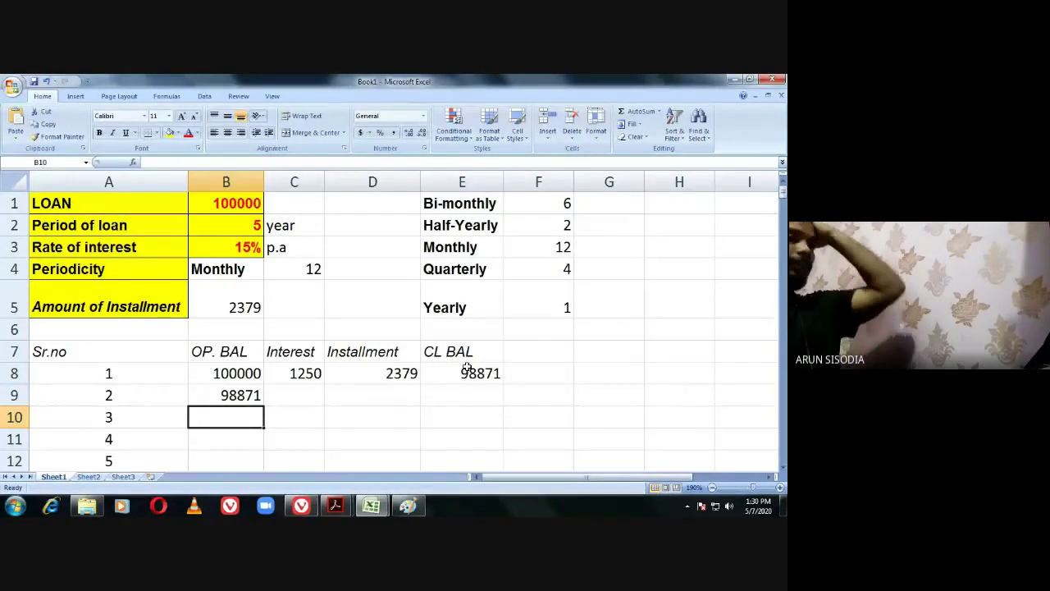
Calculate the second period's interest in C9 with the formula =B9*B3/C4.
click(280, 393)
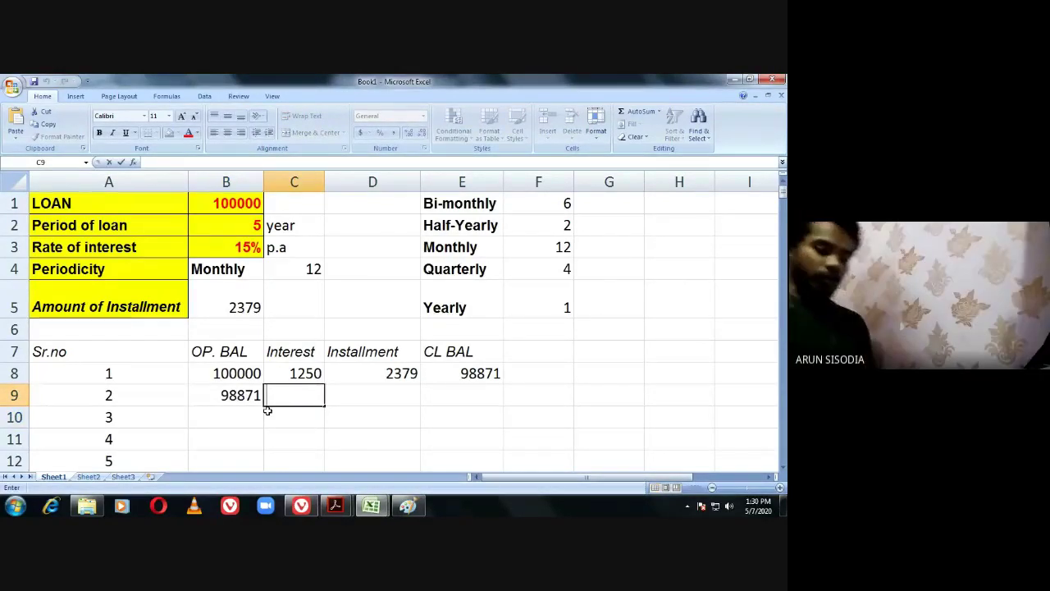
text(=)
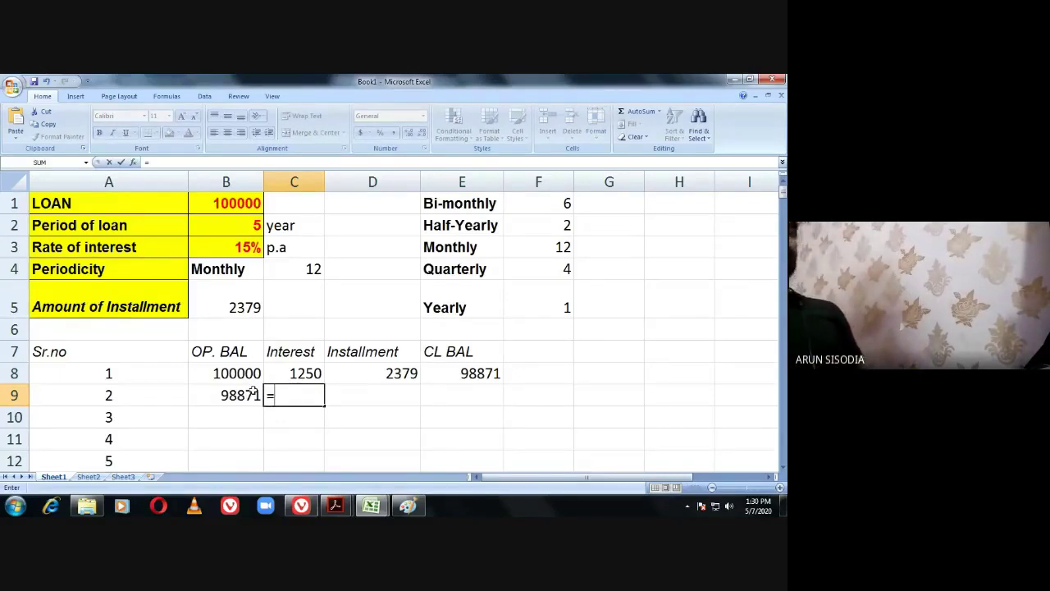
click(242, 394)
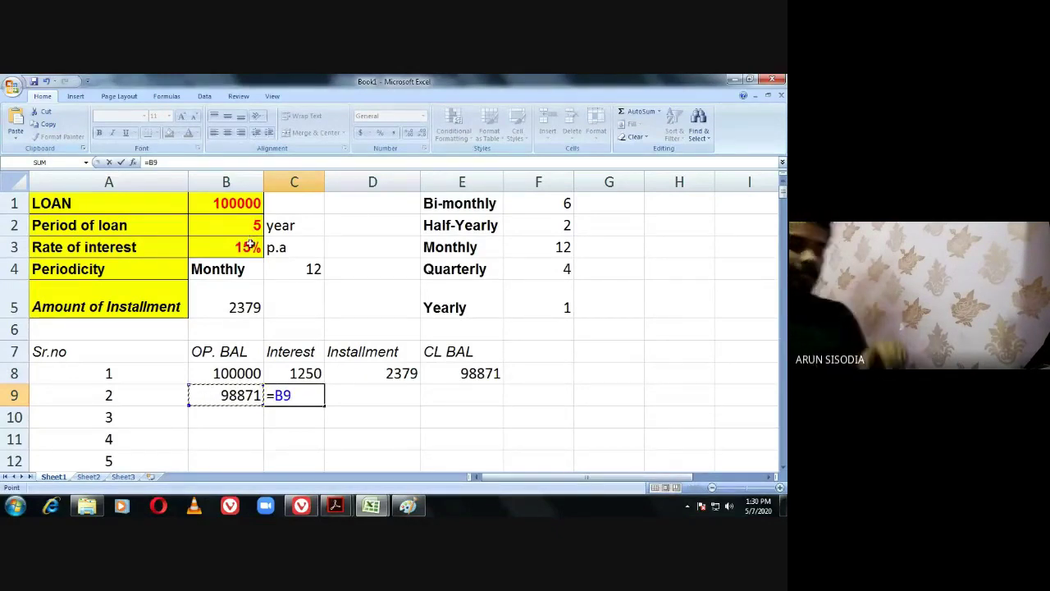
text(*)
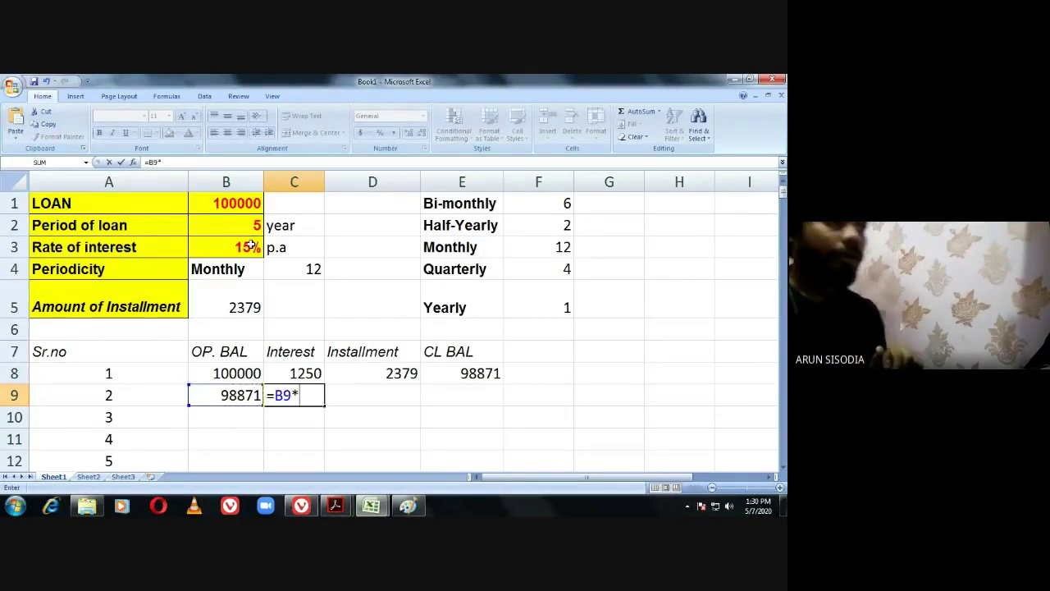
click(245, 242)
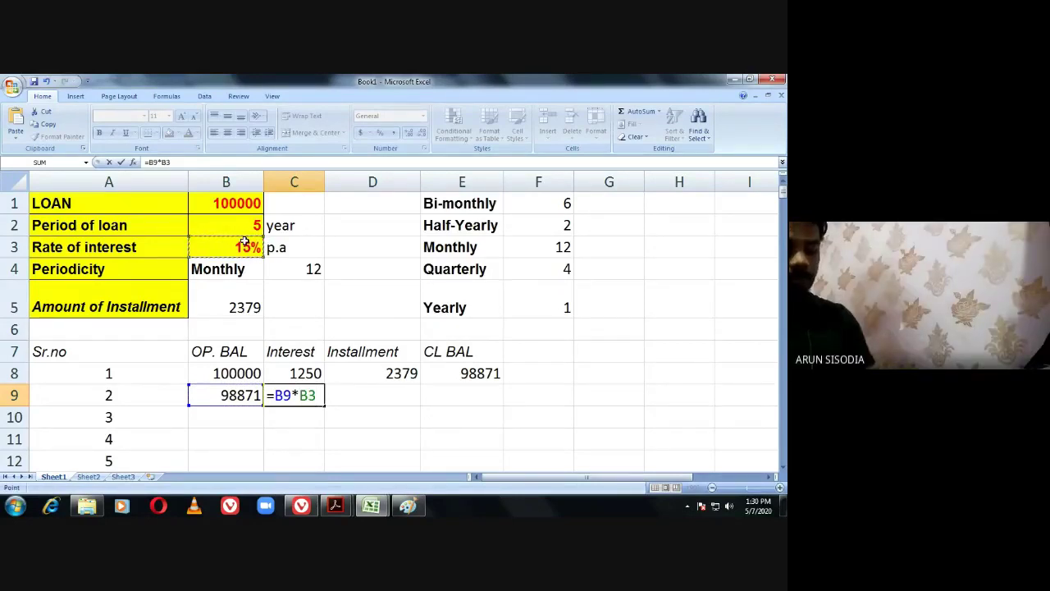
text(/)
click(297, 271)
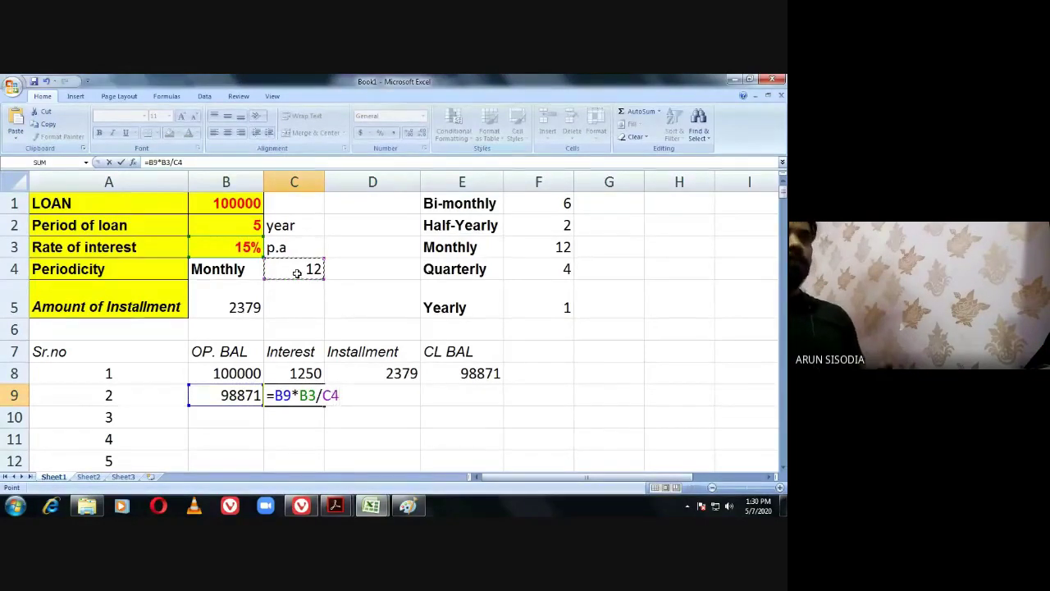
key(Return)
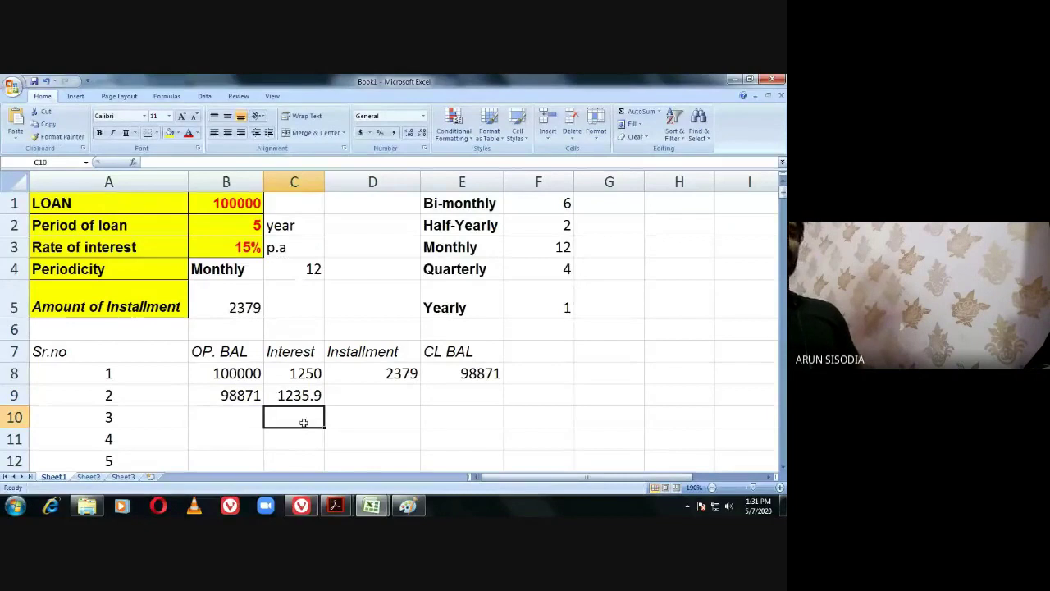
Link the second period's installment in D9 to the calculated installment amount with =B5.
click(391, 376)
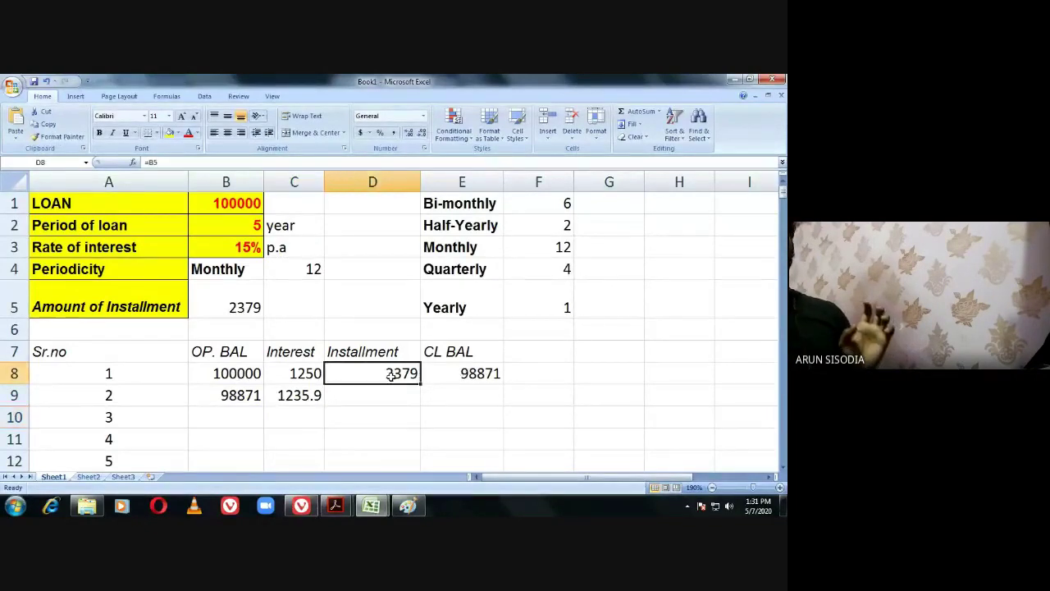
click(289, 398)
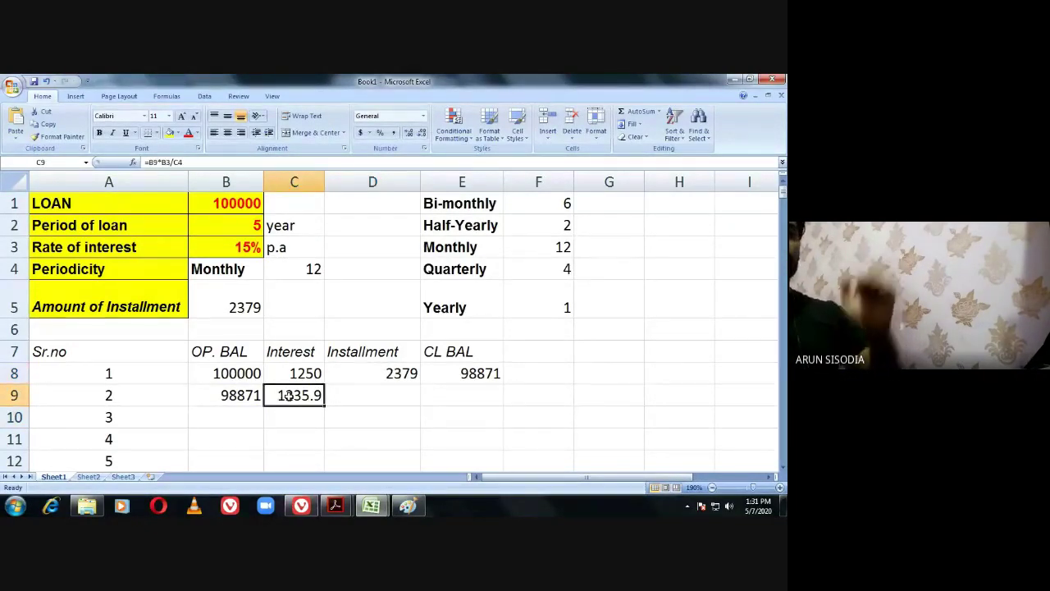
click(225, 394)
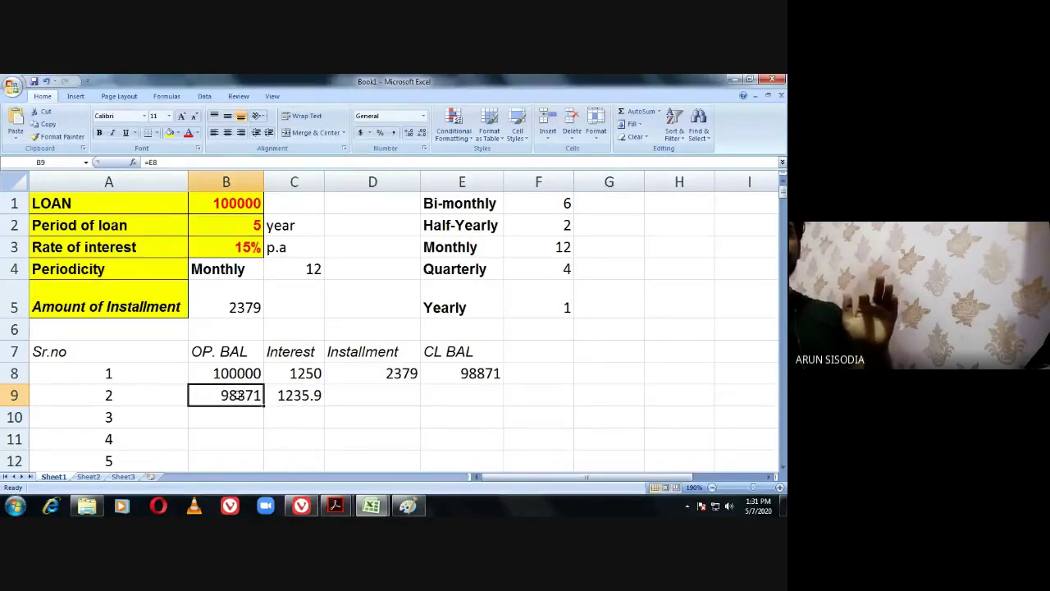
click(281, 396)
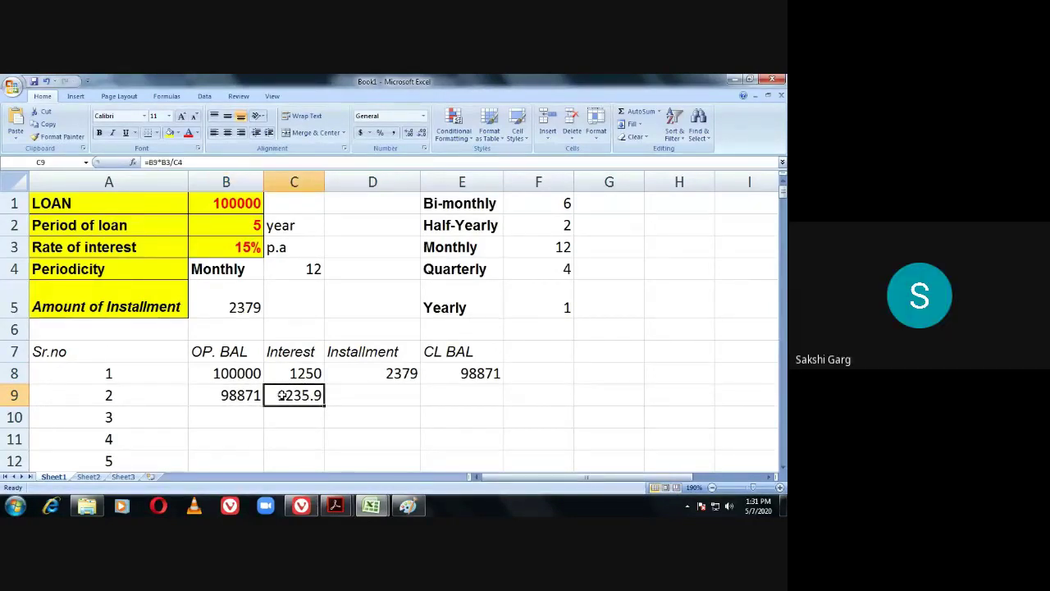
double_click(353, 391)
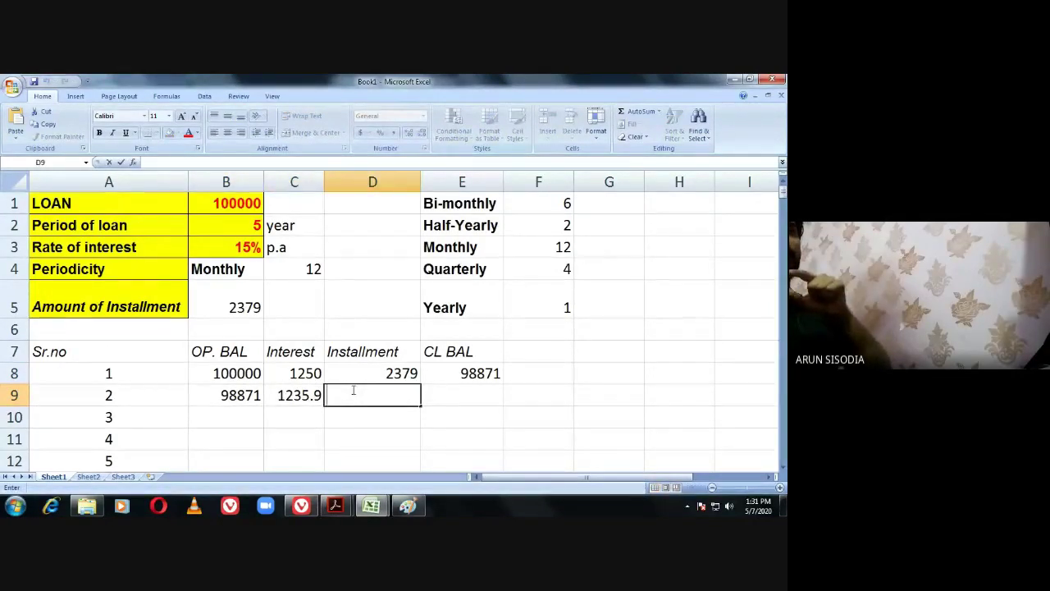
click(345, 396)
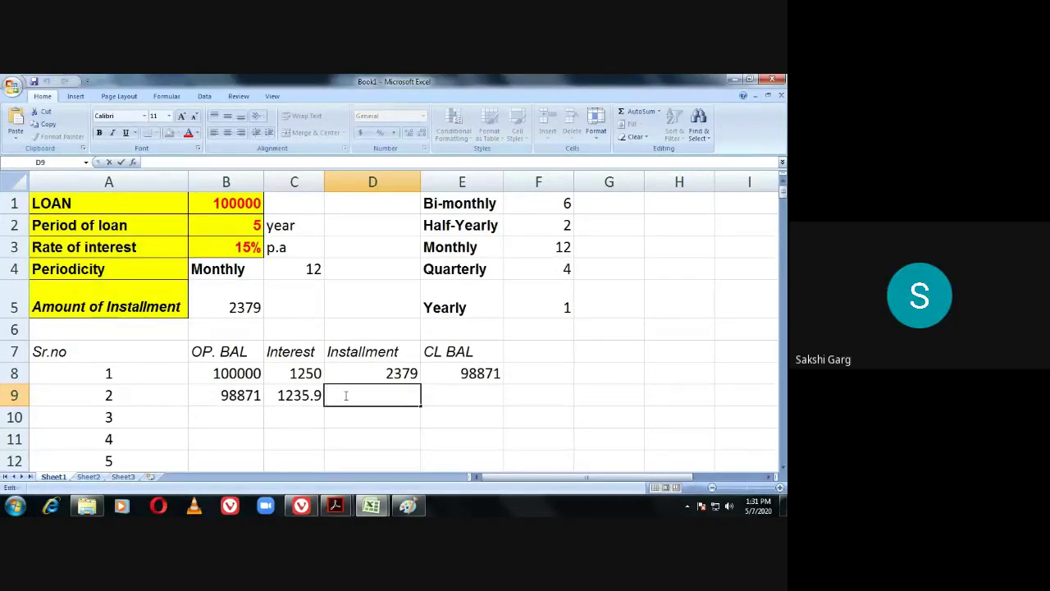
text(=)
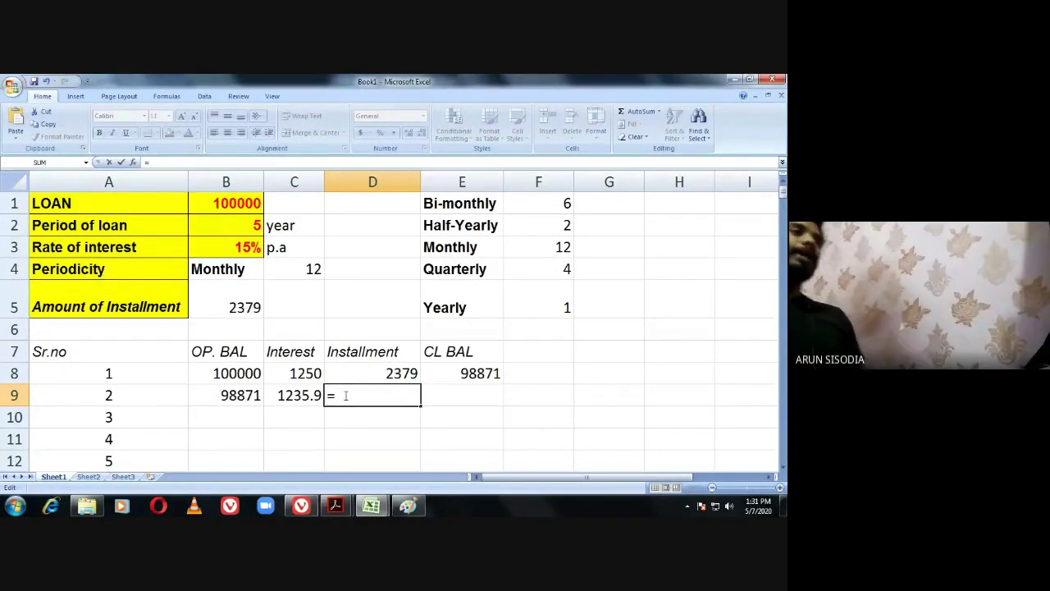
click(232, 312)
key(Return)
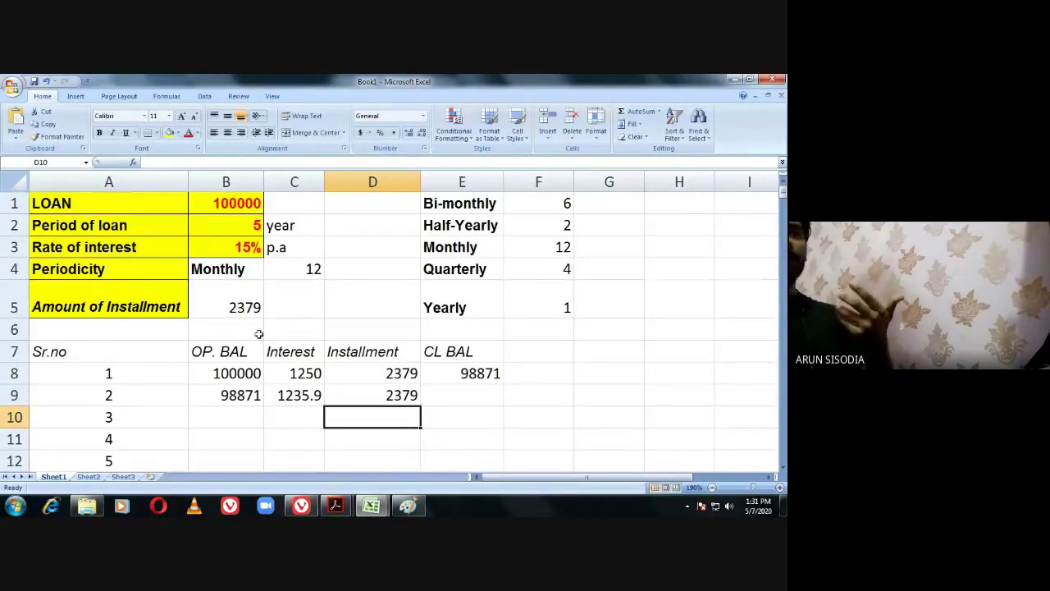
Calculate the second period's closing balance in E9 with the formula =B9-(D9-C9).
double_click(447, 391)
text(=)
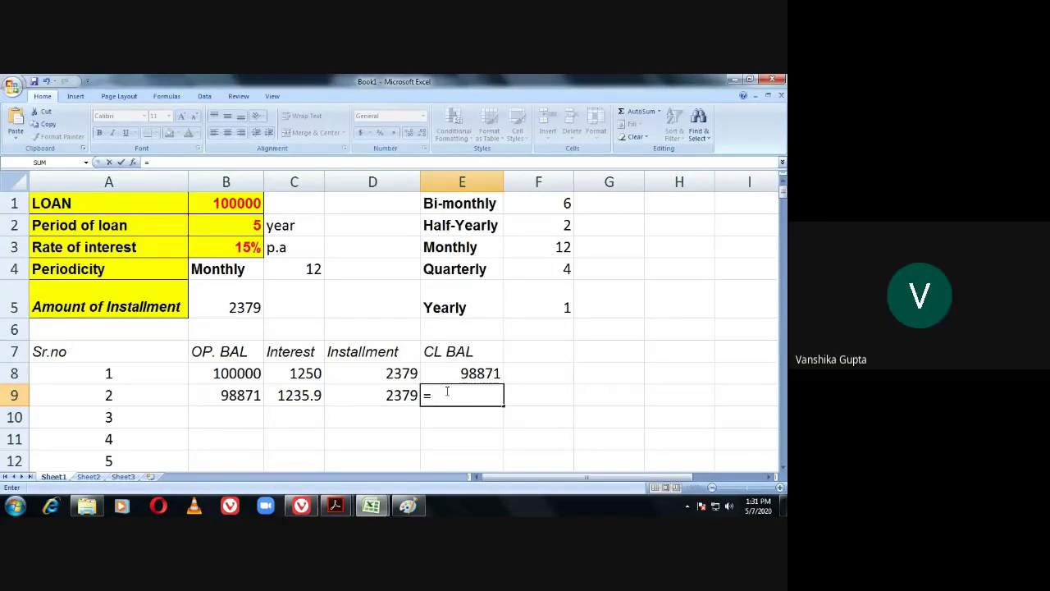
click(244, 395)
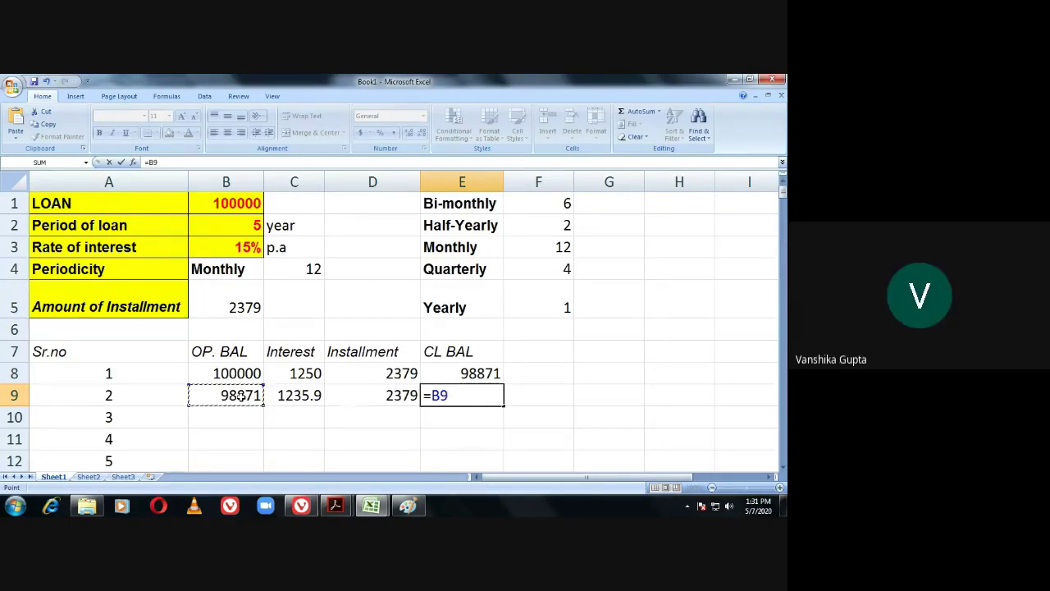
text(-()
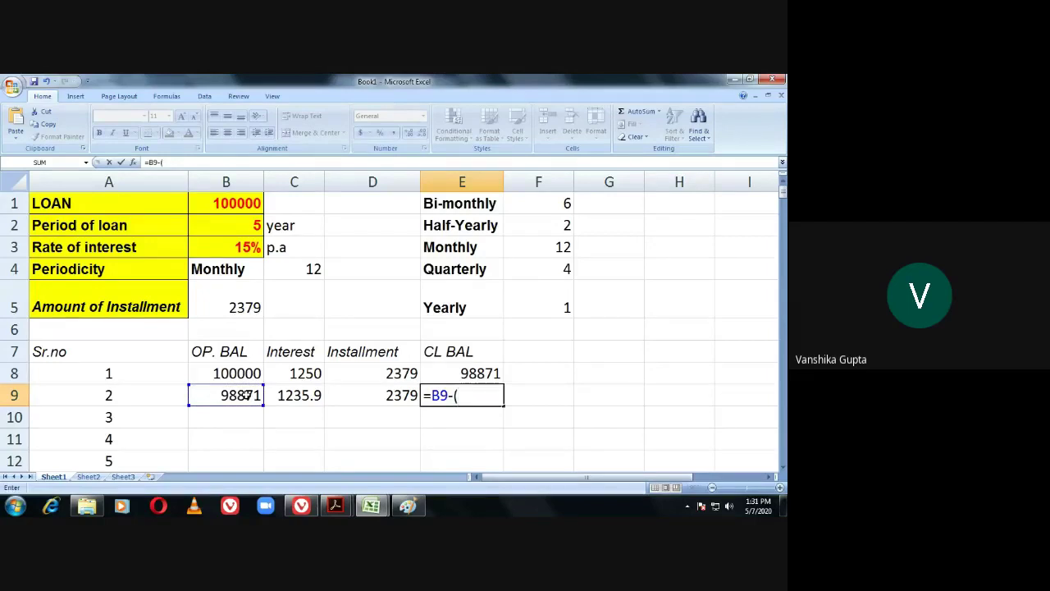
click(340, 400)
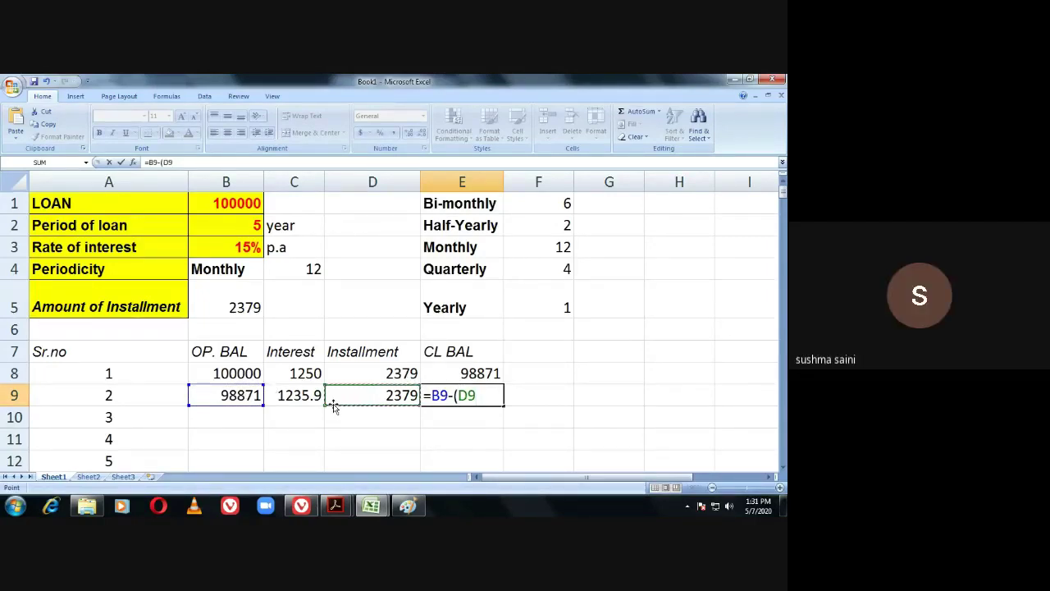
text(-)
click(303, 396)
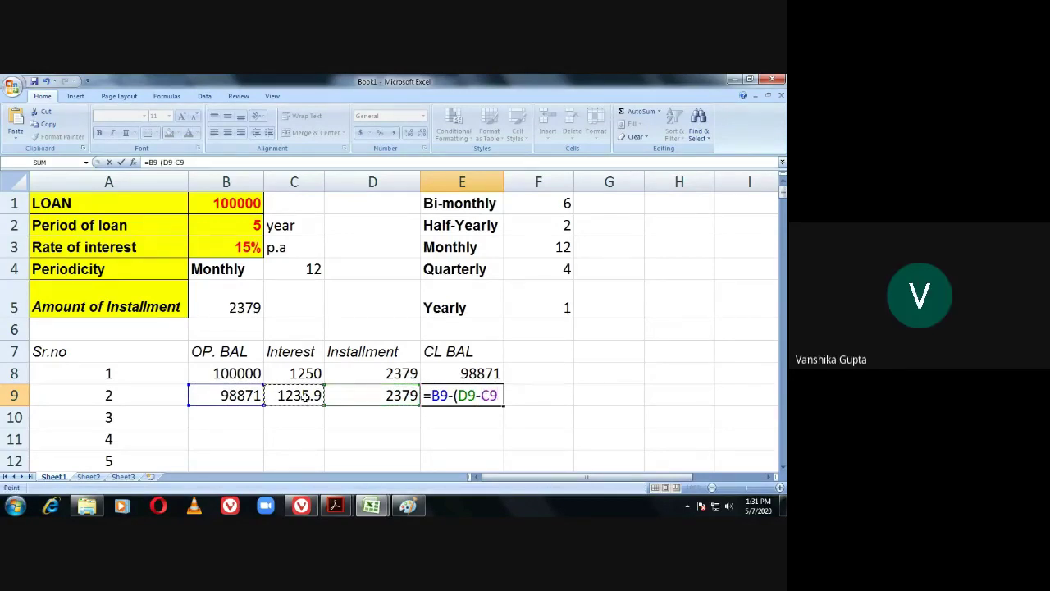
text())
key(Return)
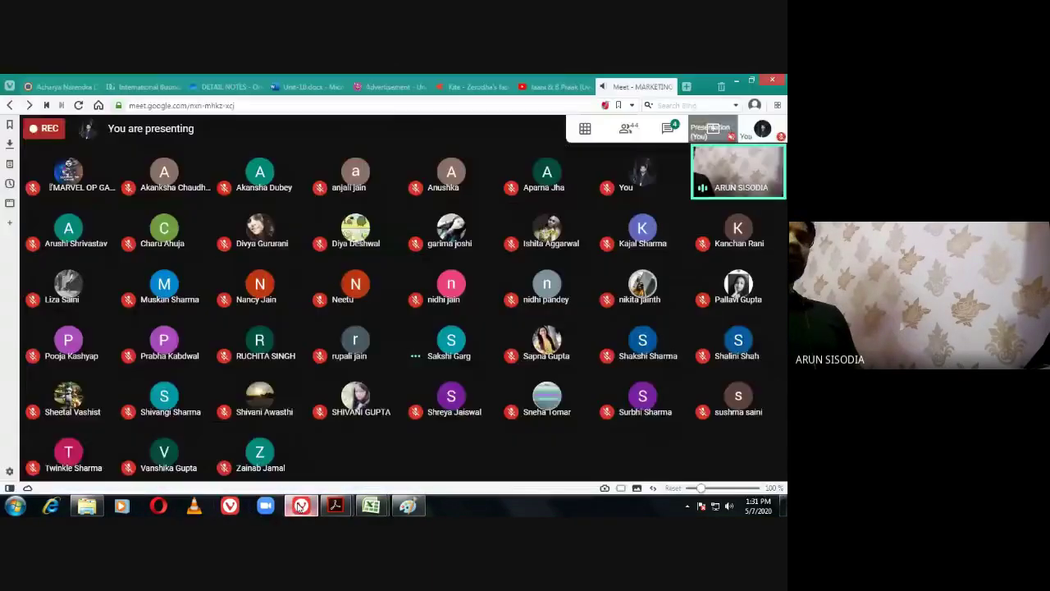
Switch to the Google Meet call to check the participants, and return to the Book1 workbook in Excel.
click(301, 505)
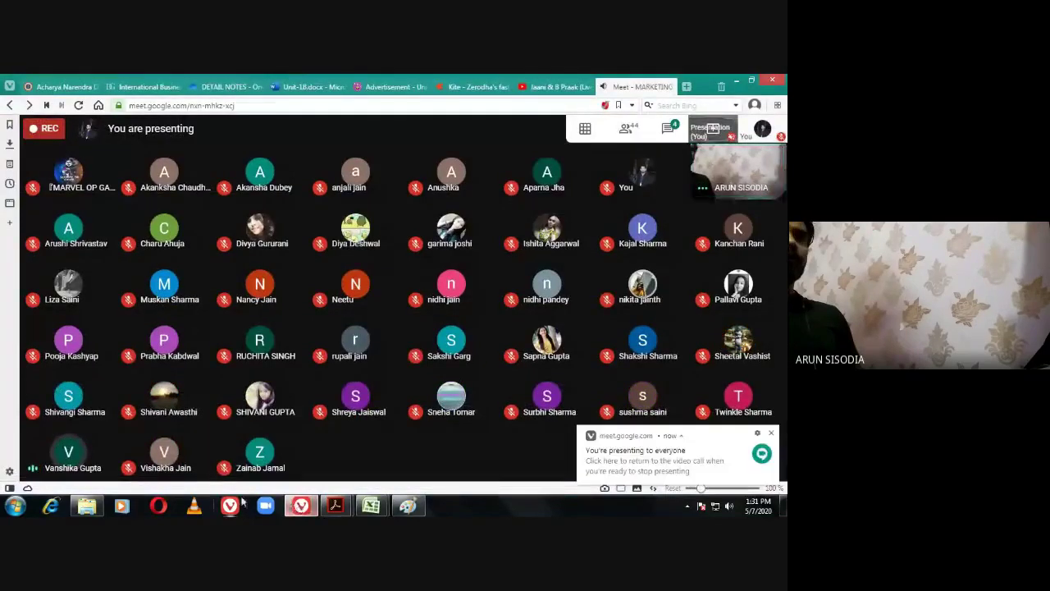
mouse_move(301, 505)
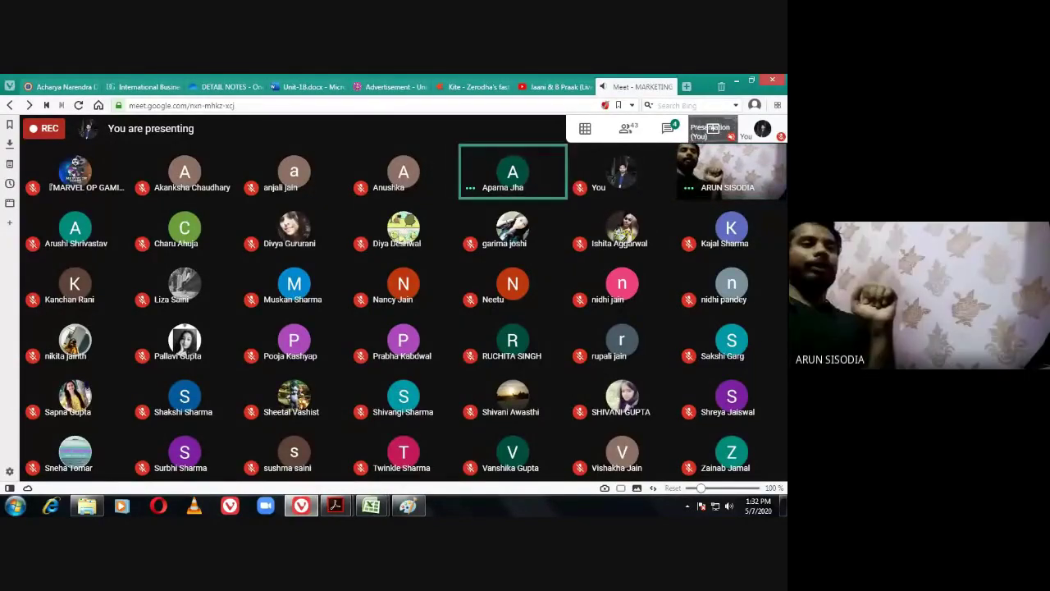
click(372, 506)
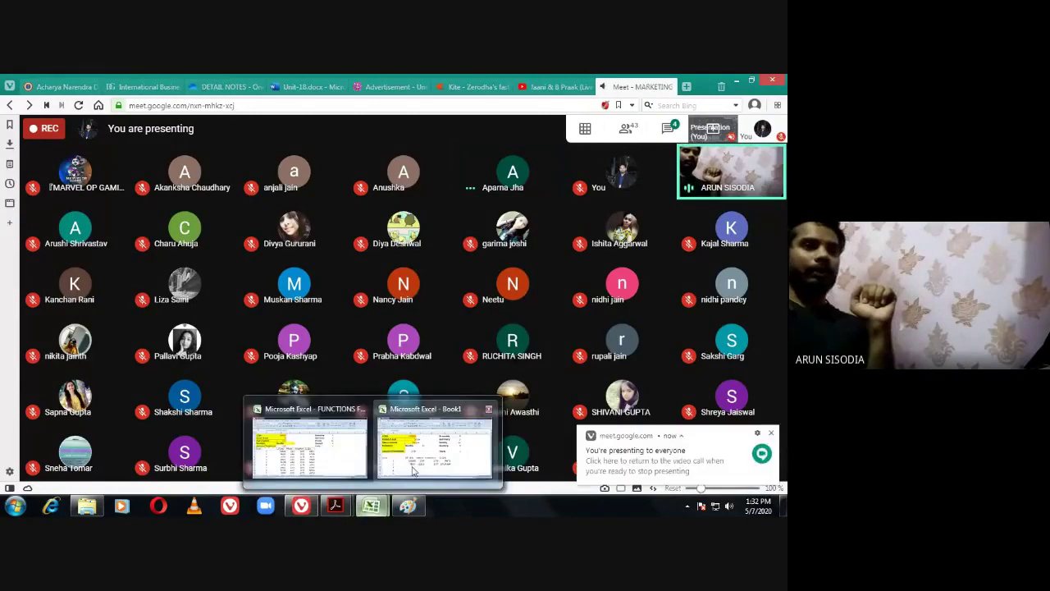
click(414, 470)
scroll(252, 464, down, 1)
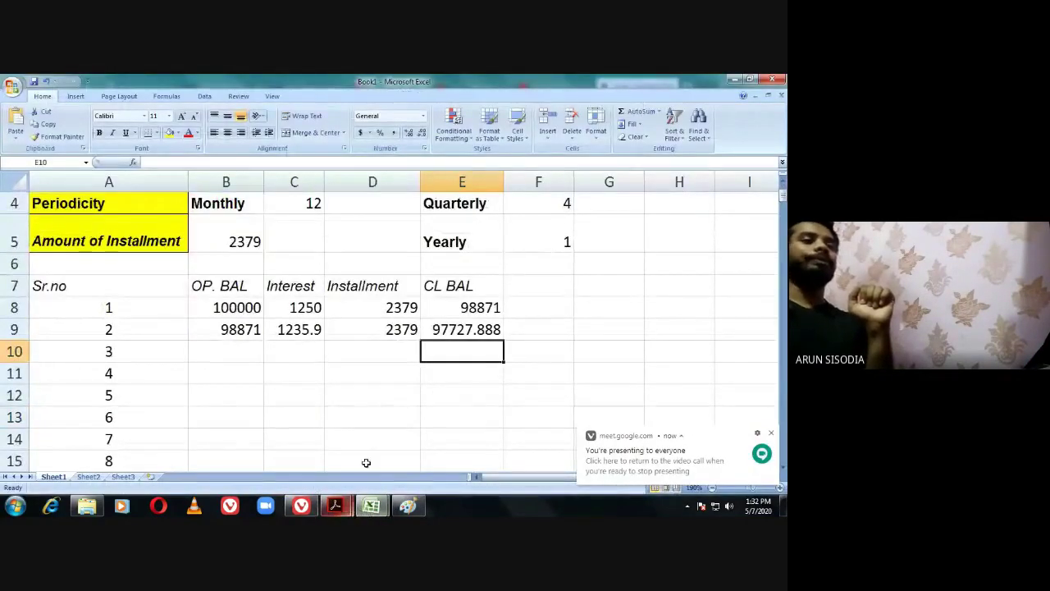
Switch to CAB PAST YEAR PAPERS.pdf in Acrobat Reader and find the 3,00,000 loan instalment question on page 2.
click(334, 506)
click(327, 455)
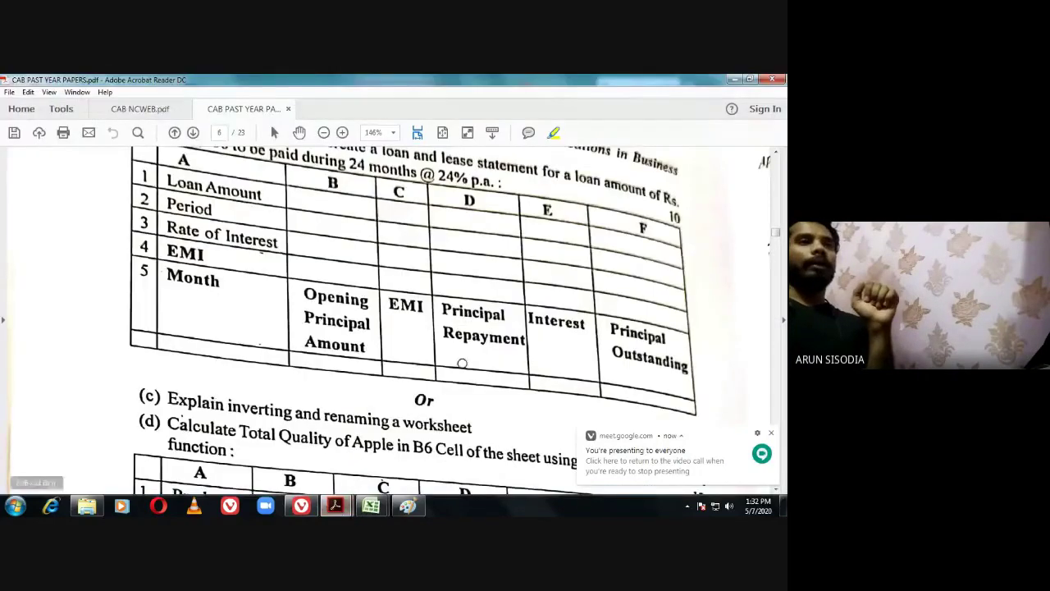
scroll(462, 363, up, 10)
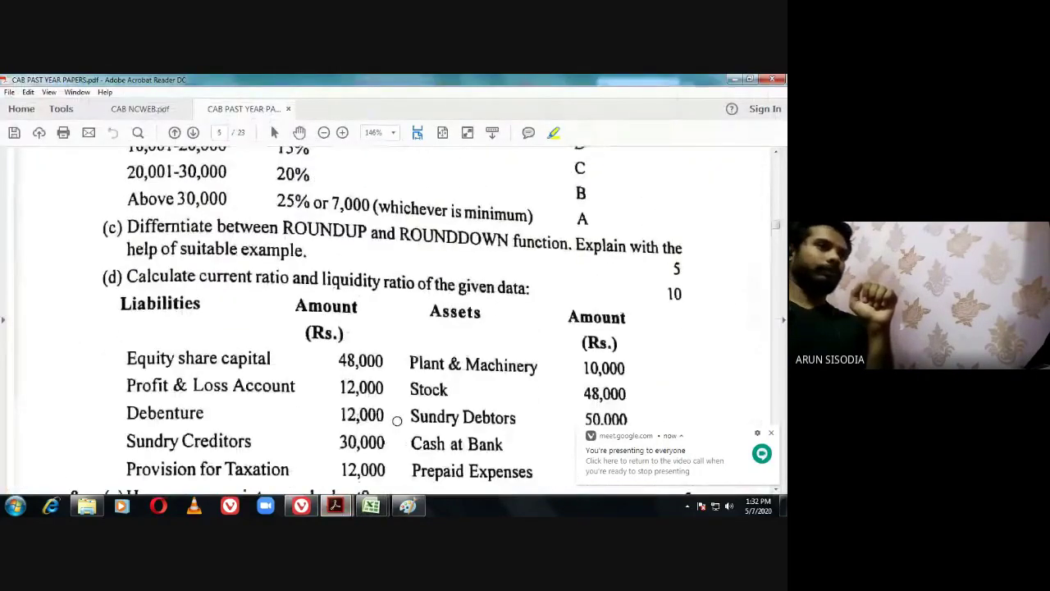
scroll(397, 420, up, 15)
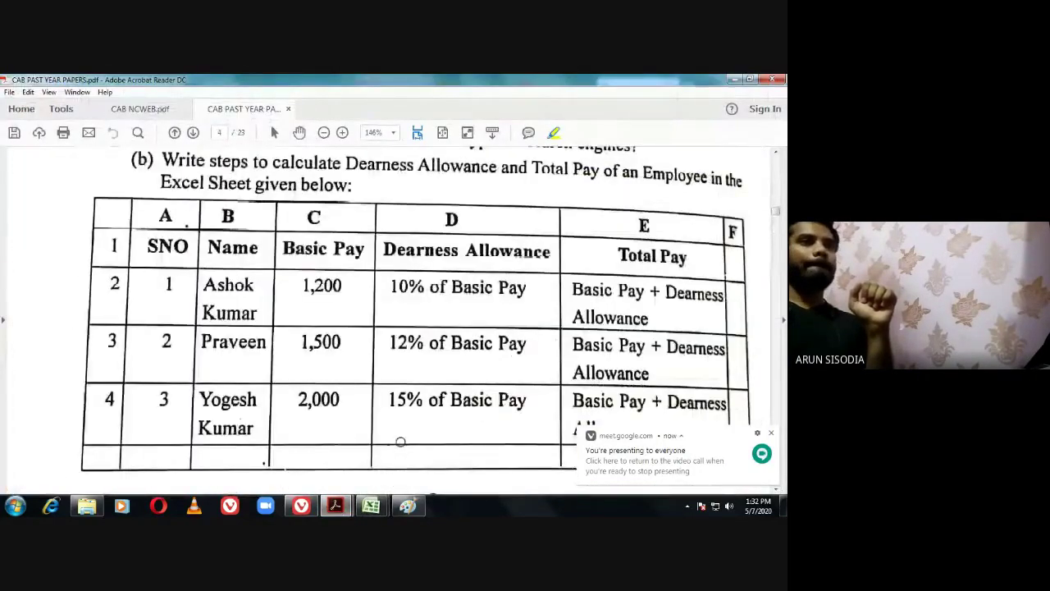
scroll(400, 442, up, 20)
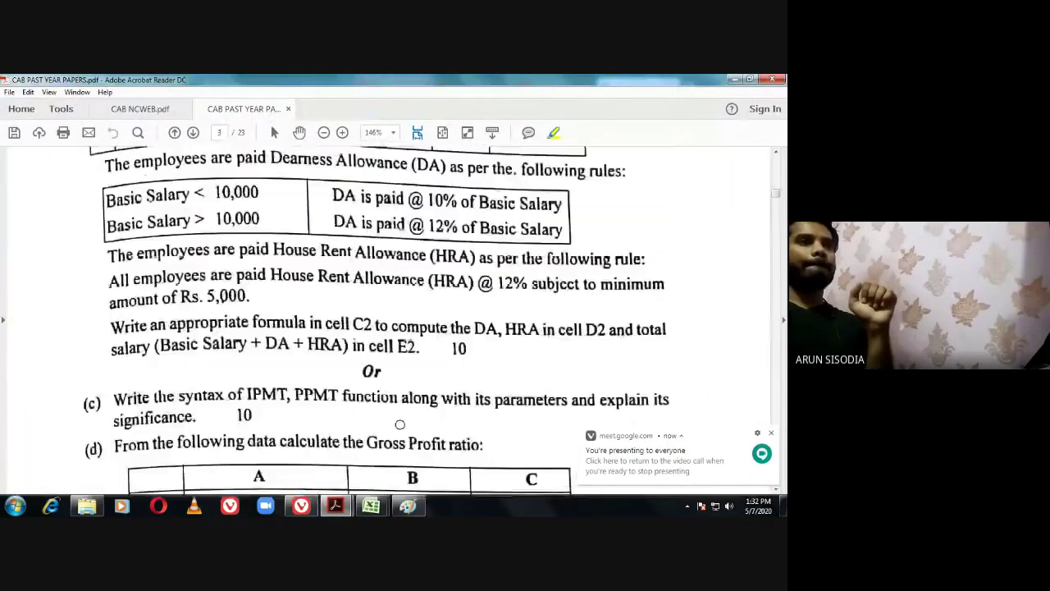
scroll(399, 424, up, 20)
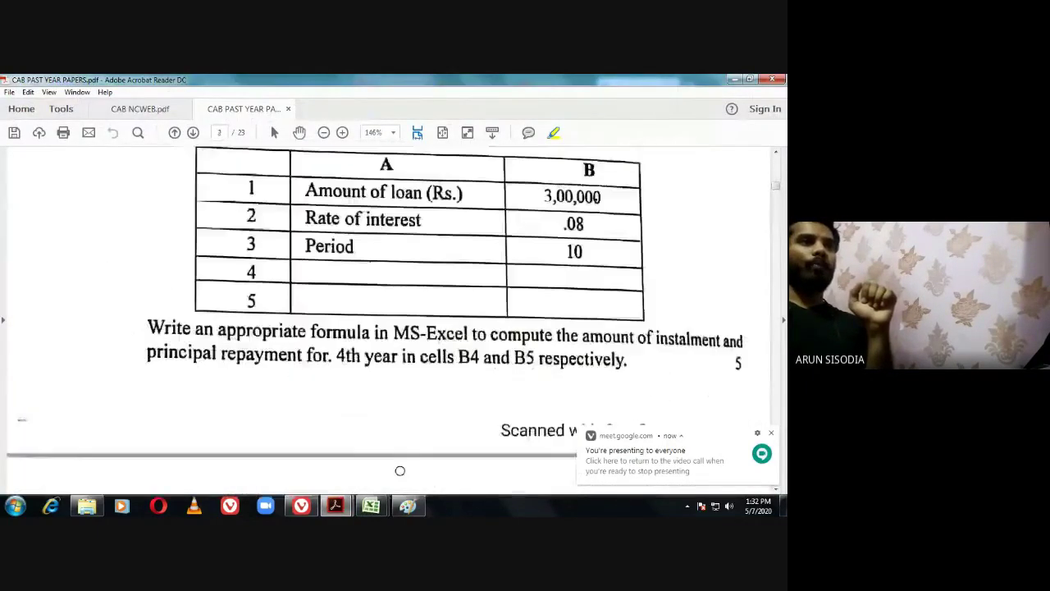
scroll(398, 461, up, 2)
scroll(396, 445, down, 2)
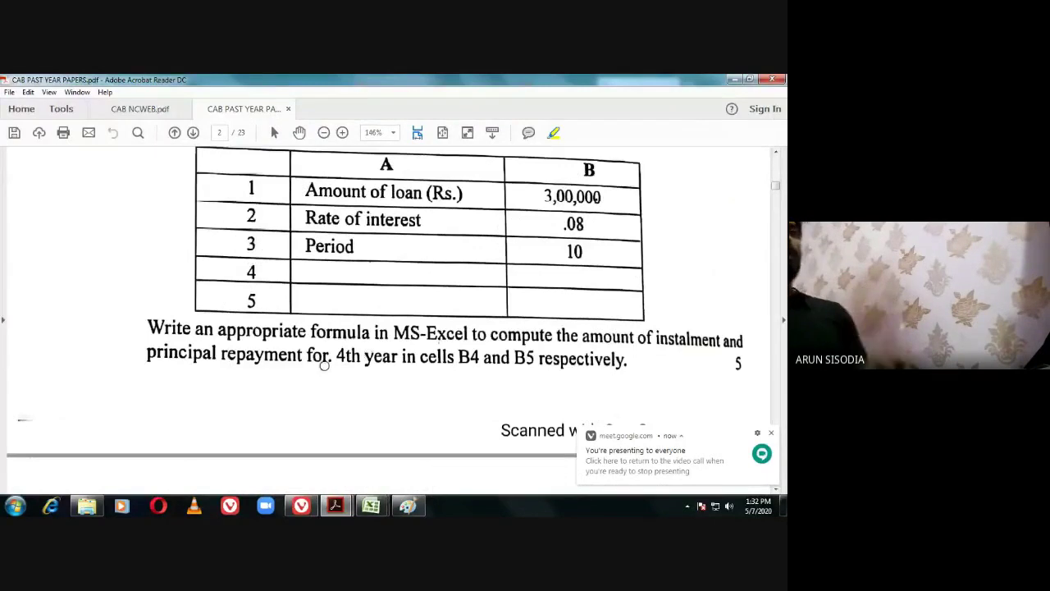
Highlight the B4 reference in the question and the table's empty B4 cell in yellow, and undo all the highlights.
drag(455, 358, 479, 362)
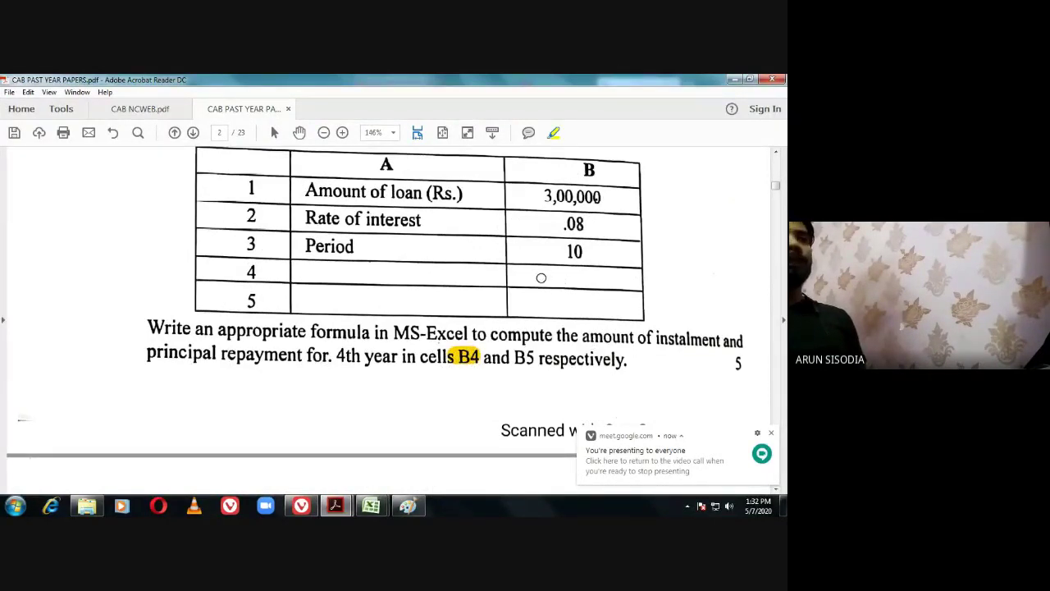
drag(541, 278, 578, 278)
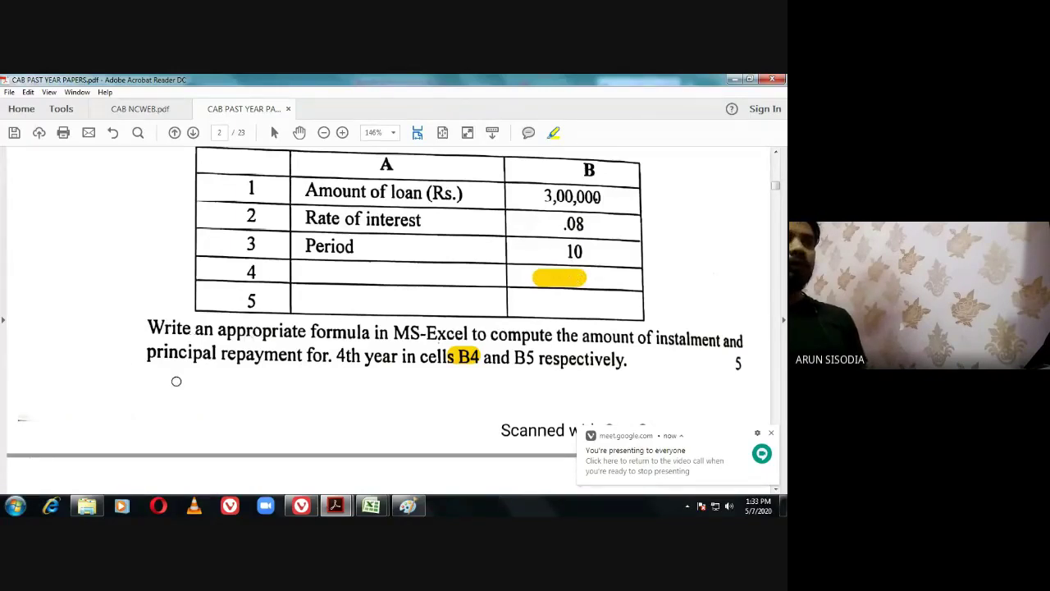
drag(144, 386, 145, 398)
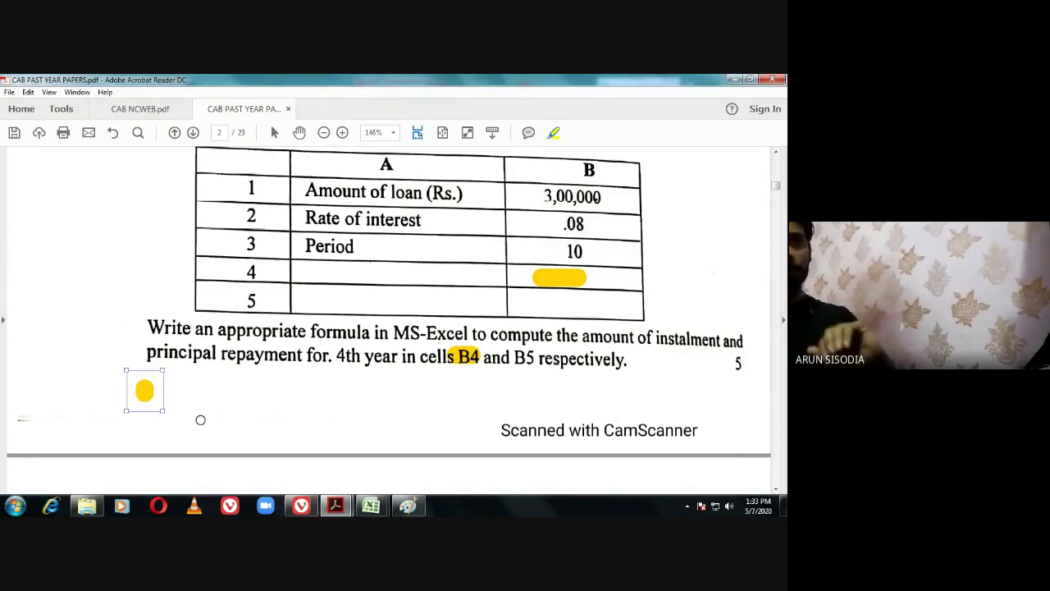
click(113, 132)
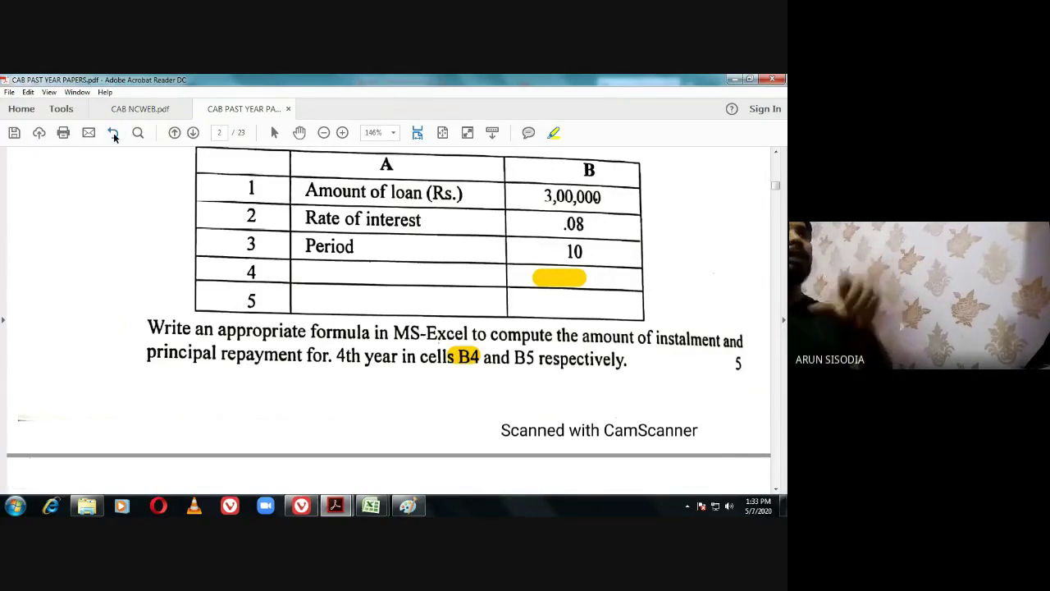
click(114, 133)
click(113, 133)
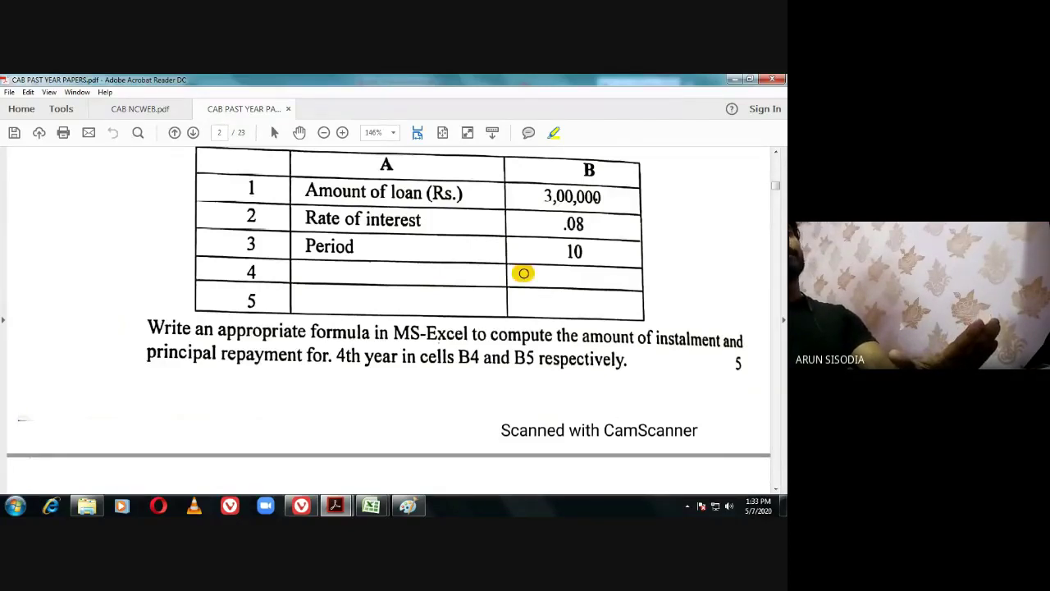
drag(524, 273, 625, 274)
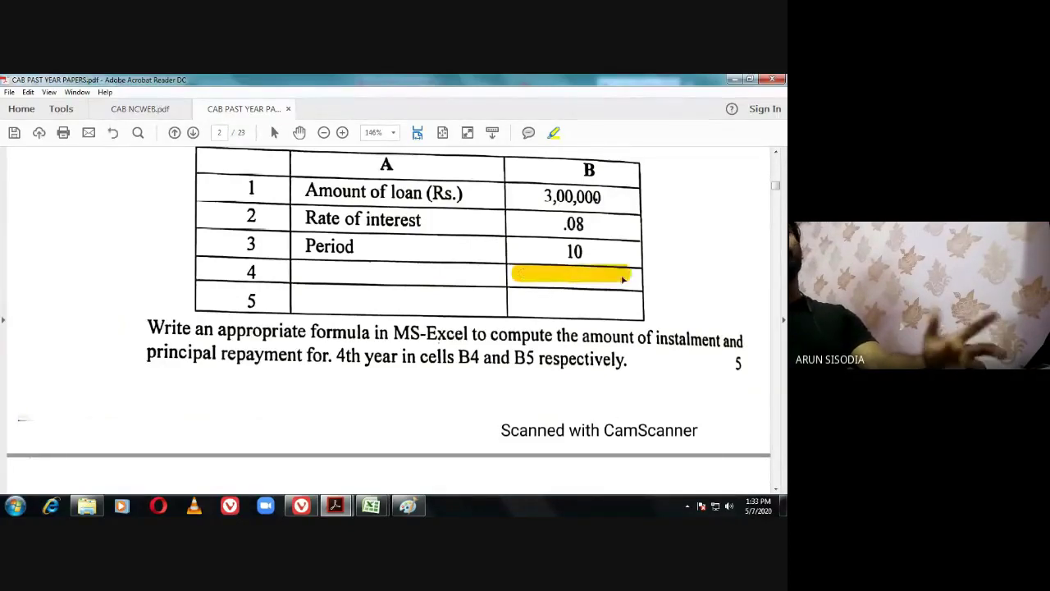
click(112, 134)
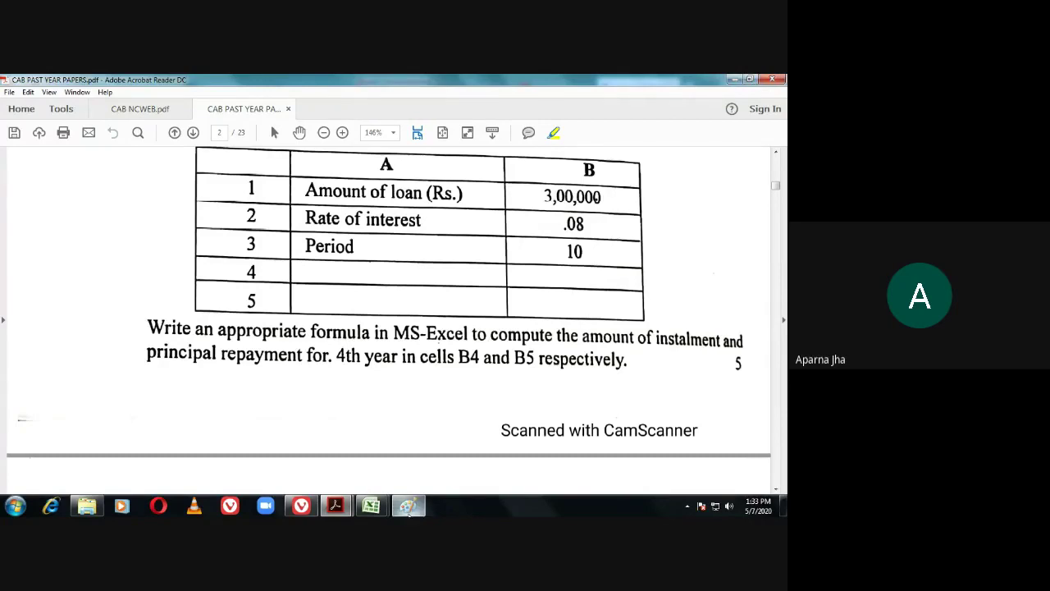
Switch to the Book1 workbook in Excel and examine the formulas of the first opening balance in B8 and the installment amount in B5.
mouse_move(375, 509)
click(405, 441)
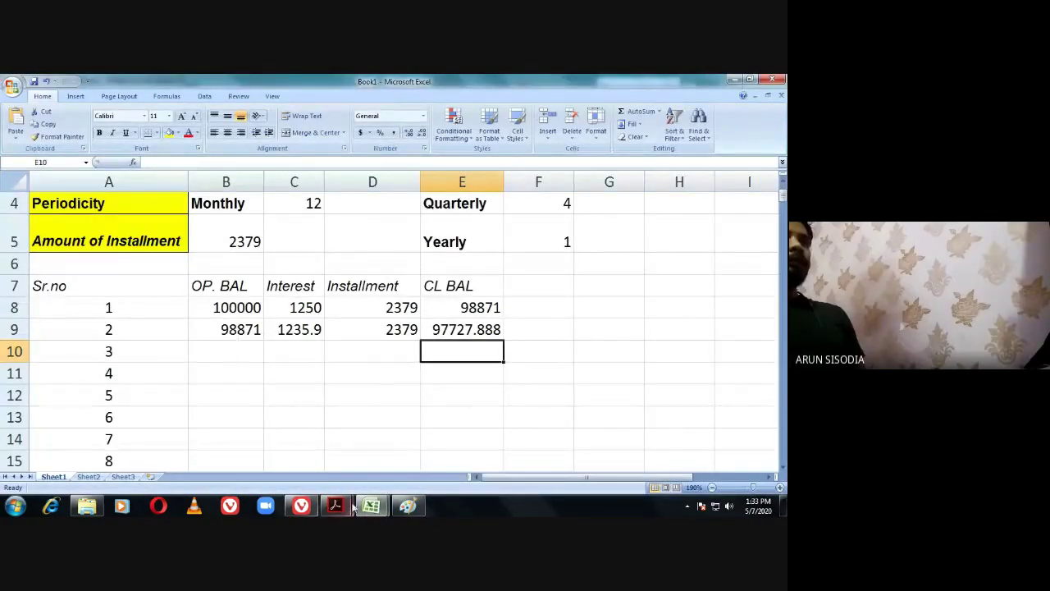
mouse_move(373, 508)
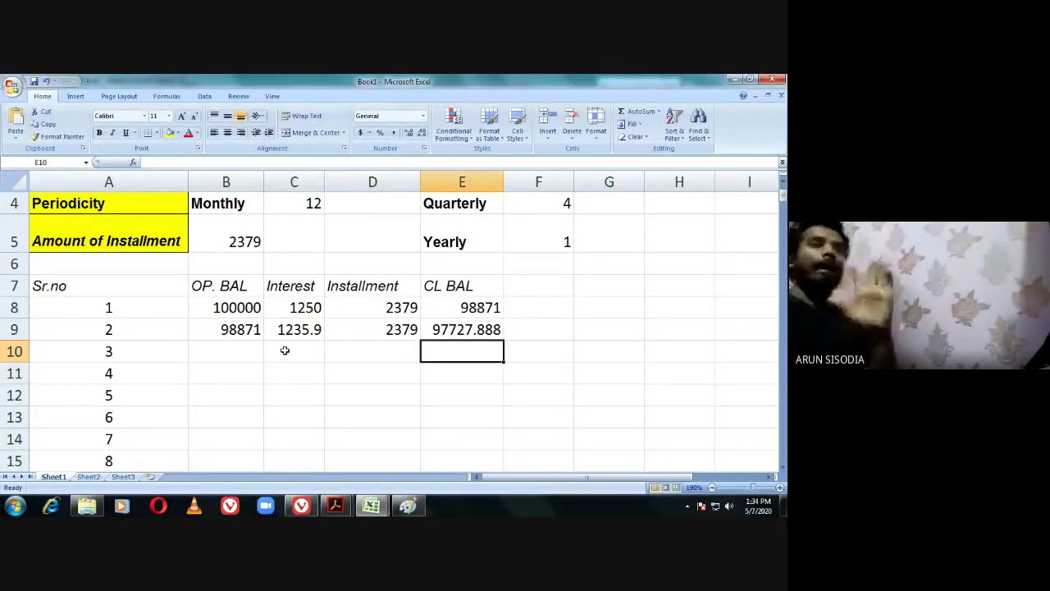
click(238, 307)
double_click(237, 307)
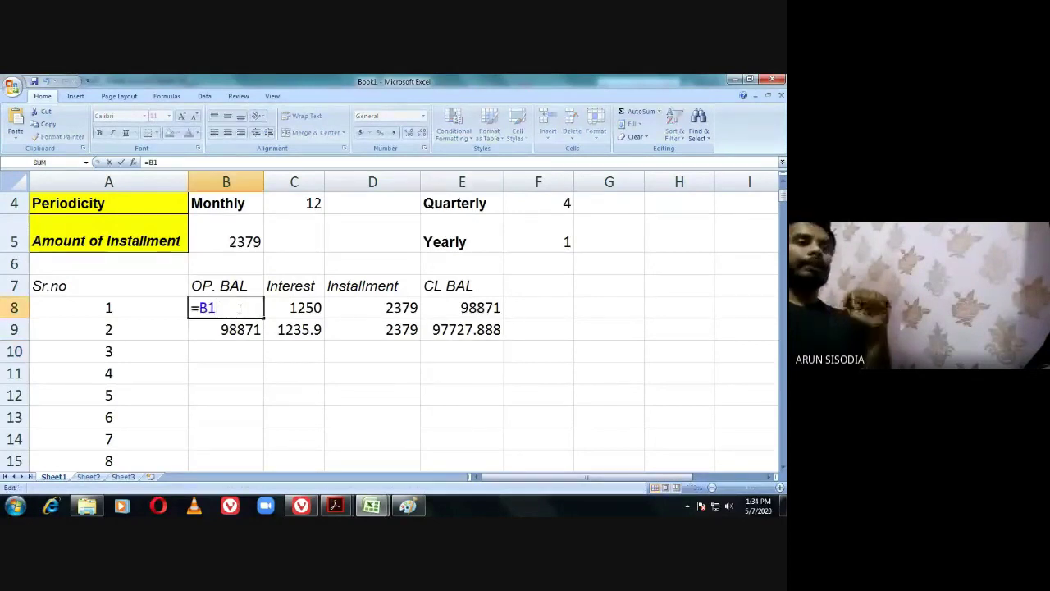
key(Return)
click(227, 242)
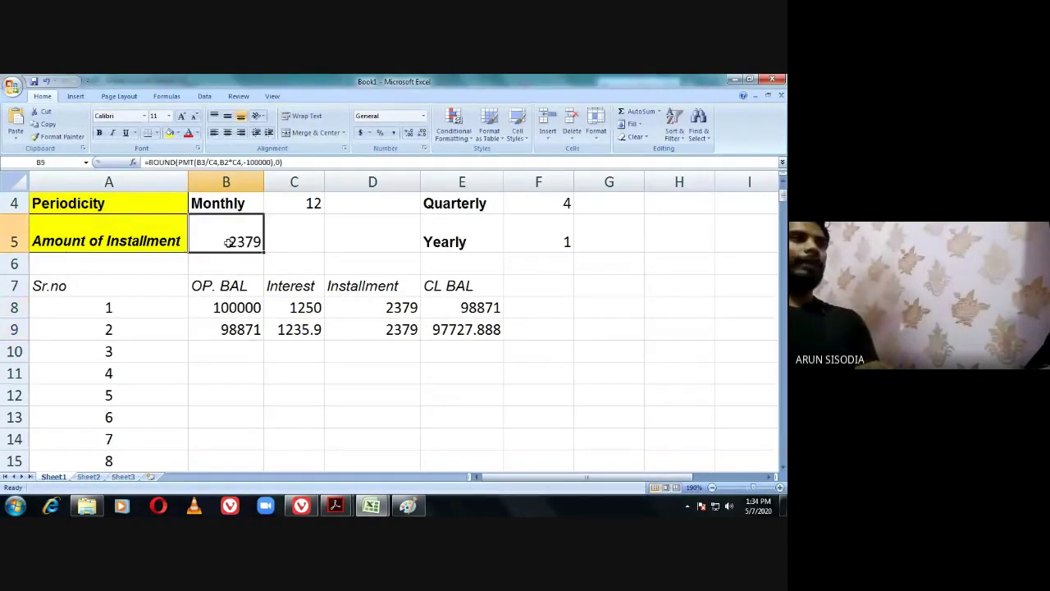
Examine the ROUND and PMT installment formula in B5, and set the cell's number format to General.
double_click(229, 242)
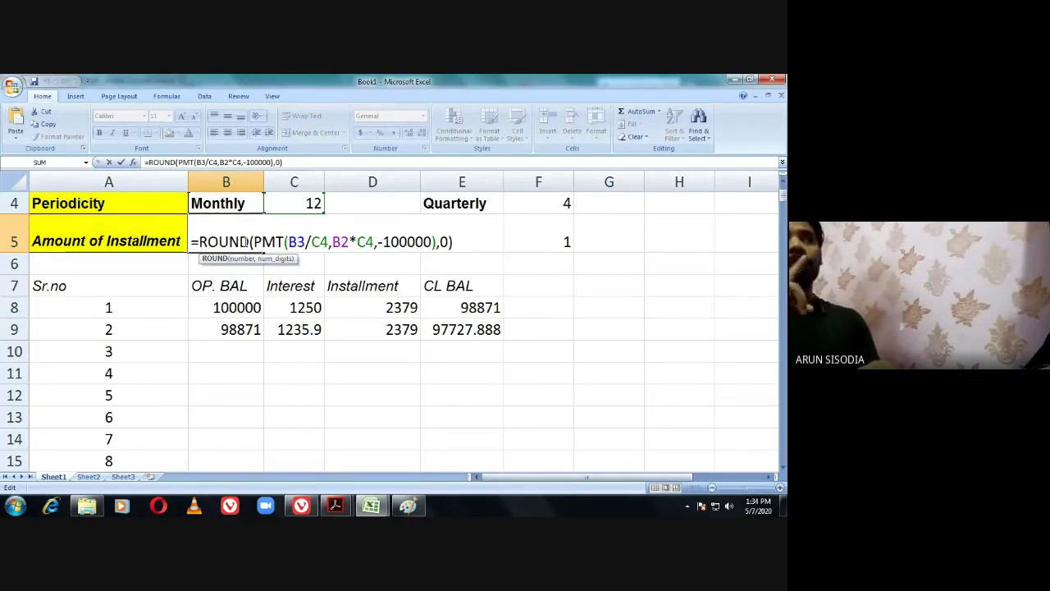
key(Return)
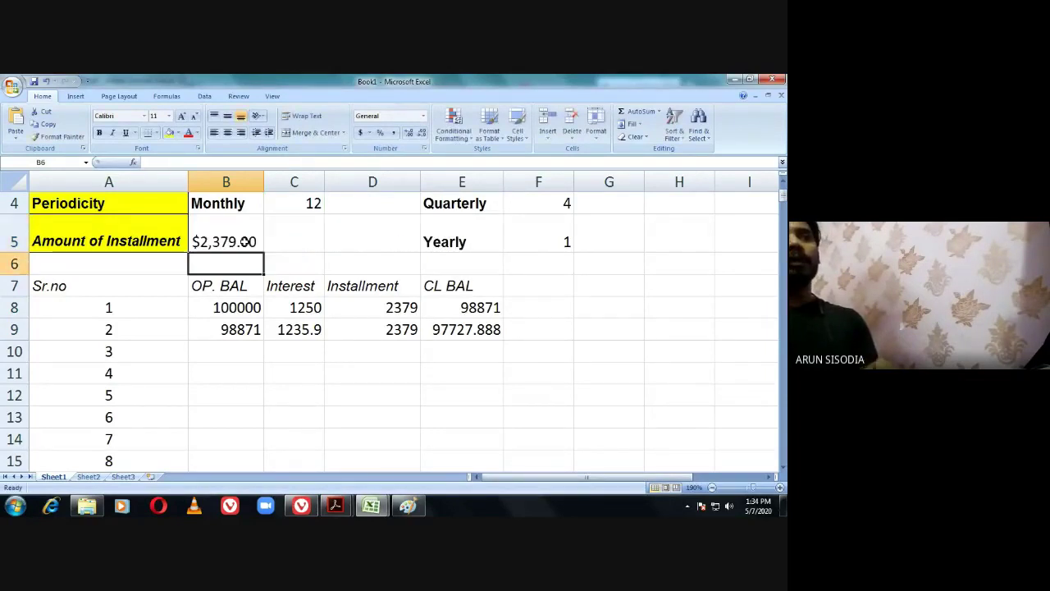
click(245, 241)
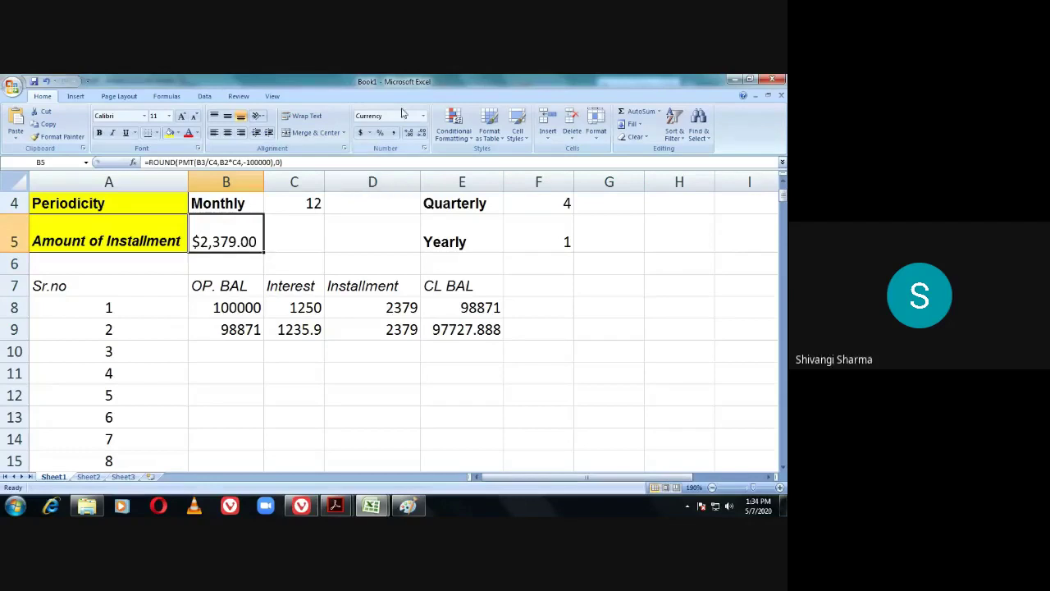
click(425, 116)
click(396, 133)
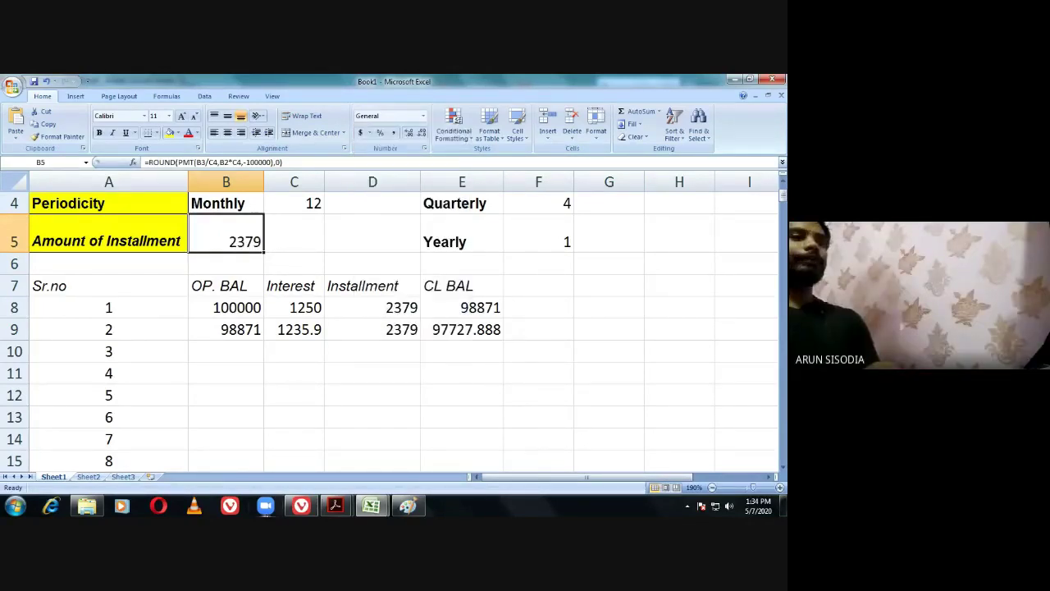
Switch to CAB PAST YEAR PAPERS.pdf in Acrobat Reader, highlight "principal repayment" in the question, and undo the highlight.
key(alt+Tab)
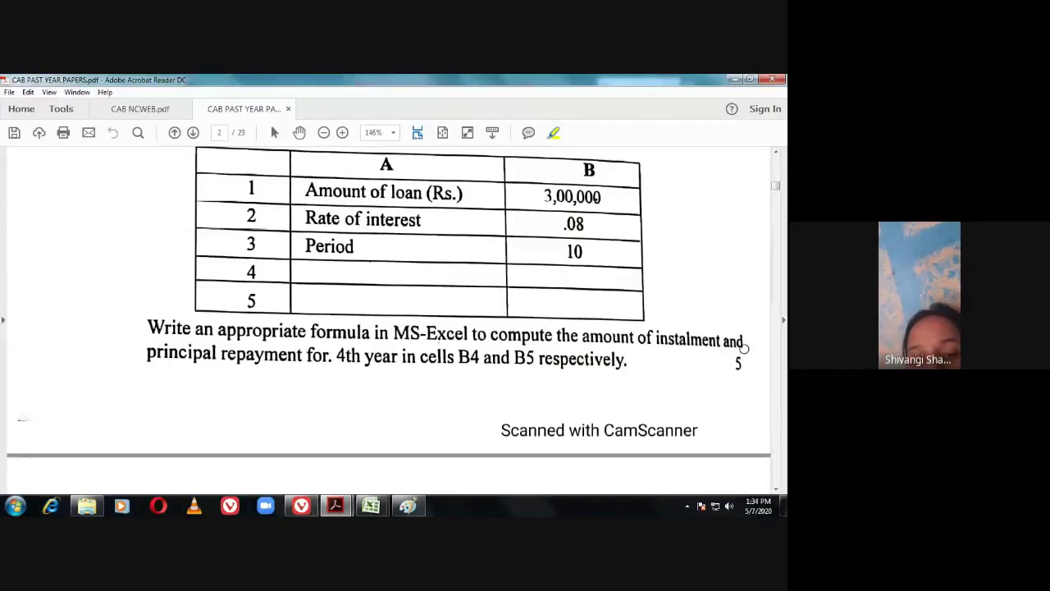
drag(156, 353, 305, 359)
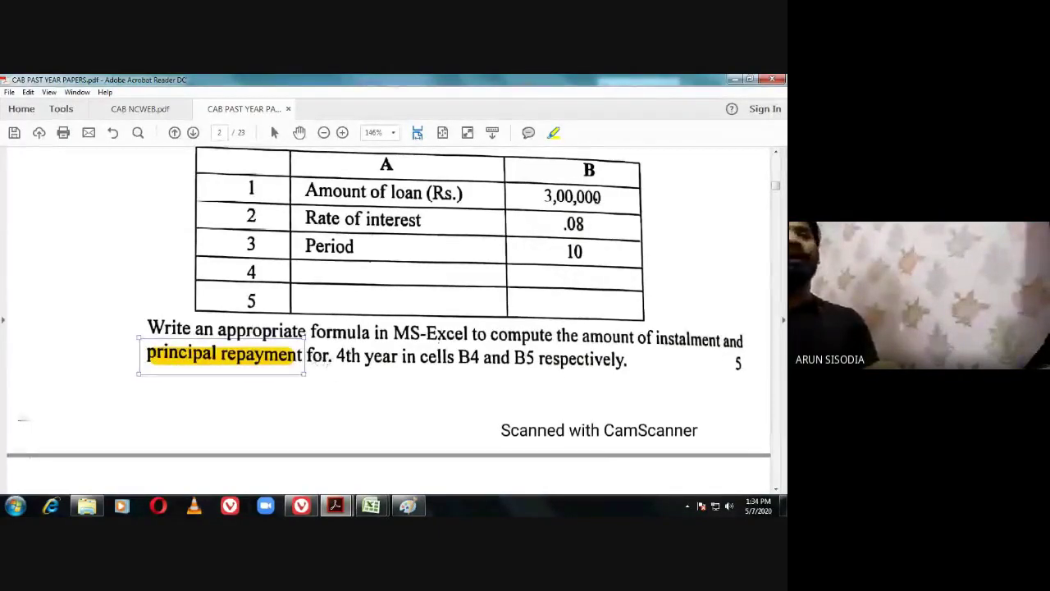
click(112, 133)
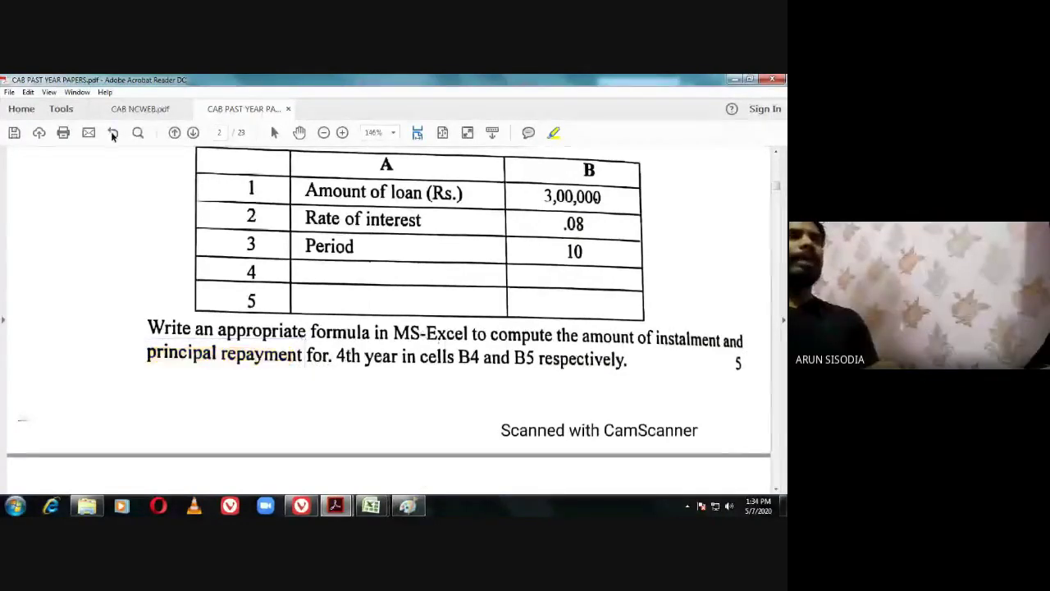
Switch to the Google Meet call to check the participants, and go back to the Book1 workbook in Excel.
mouse_move(371, 511)
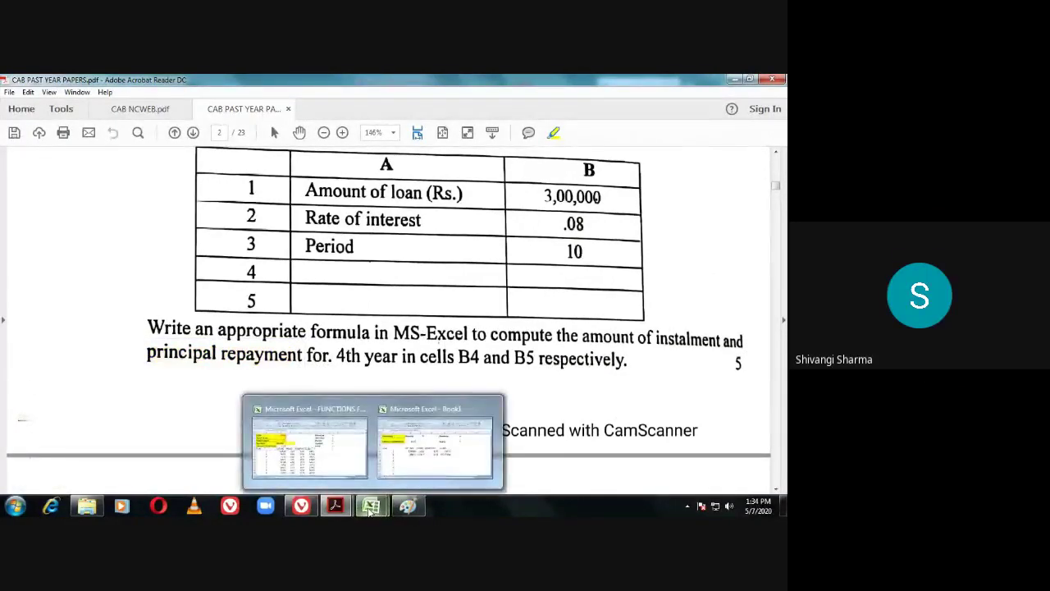
click(302, 506)
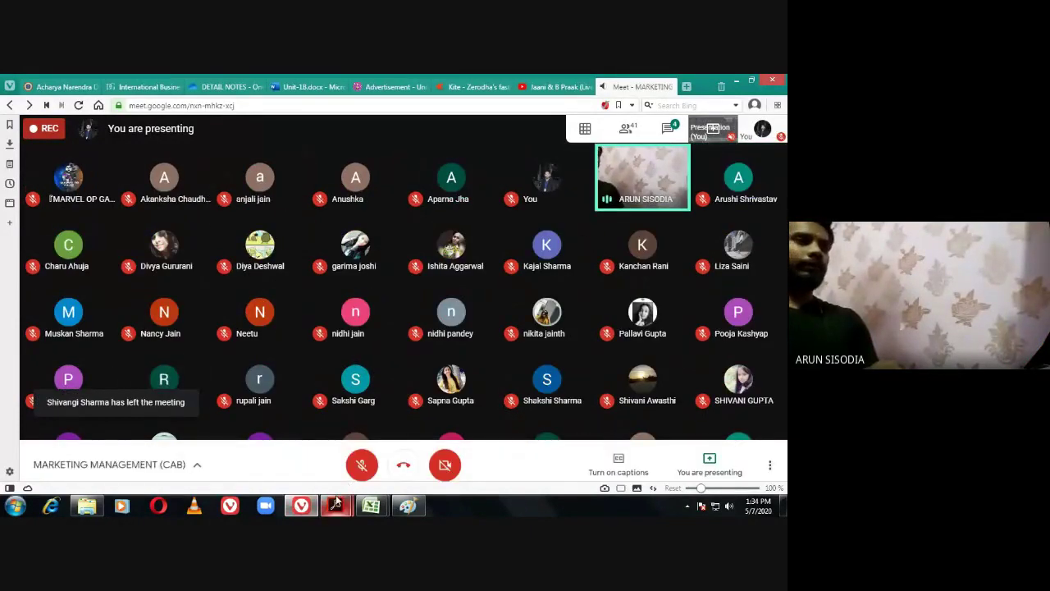
mouse_move(334, 505)
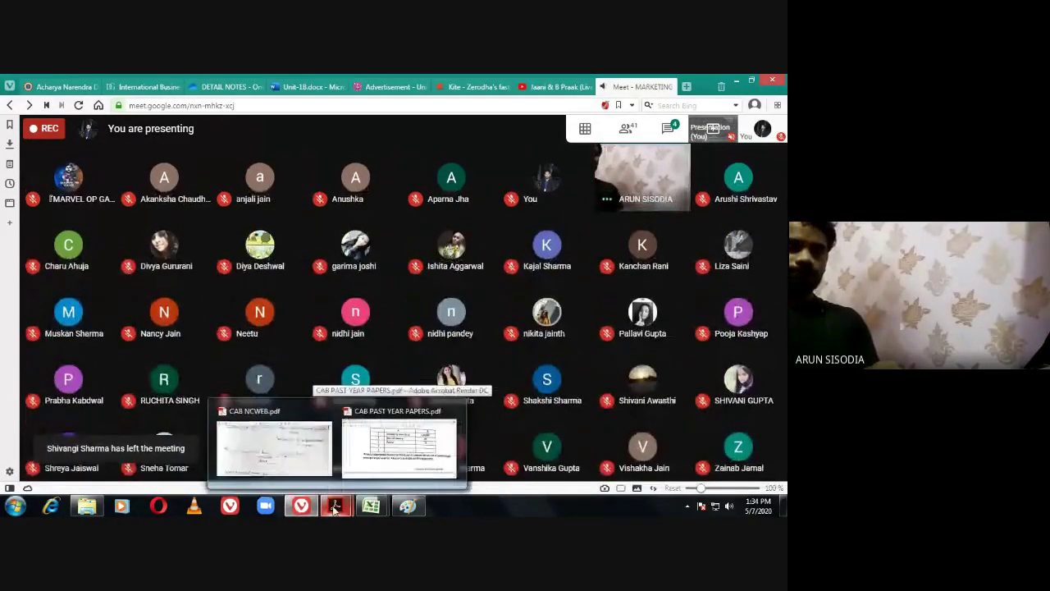
mouse_move(371, 505)
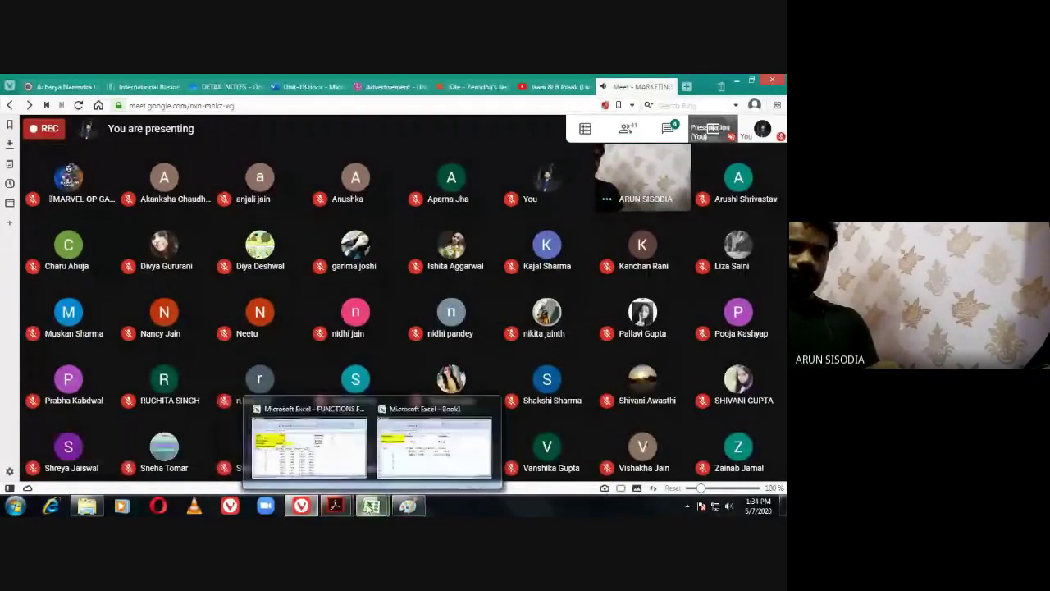
click(412, 472)
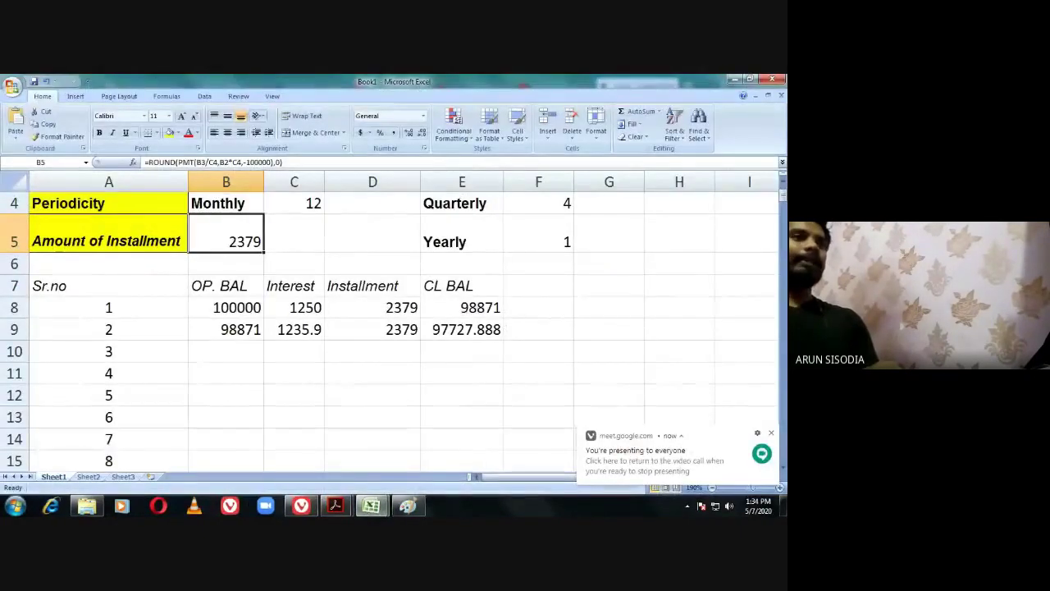
Switch to the FUNCTIONS FOR CLASS workbook and cancel the pending copy of the header row on the LOAN AND LEASE Q1 sheet.
click(371, 506)
click(309, 448)
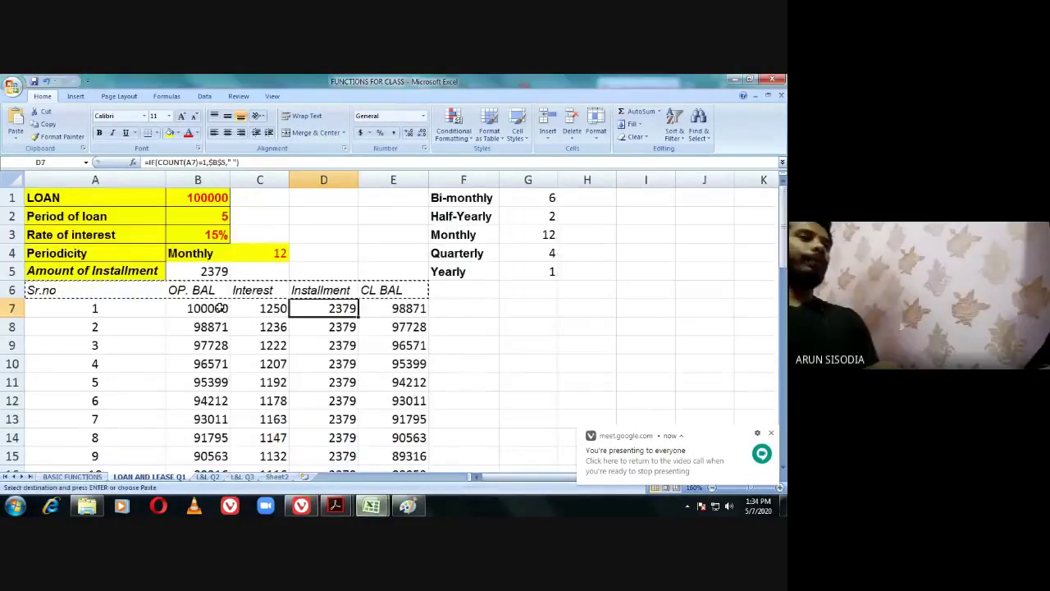
click(488, 289)
key(Escape)
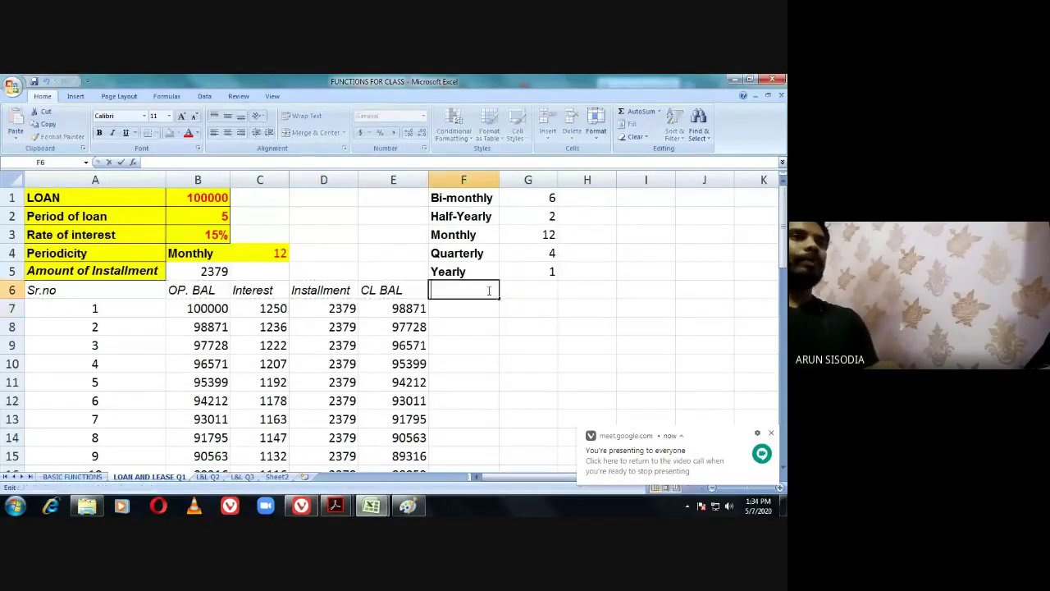
Examine the first period's opening balance, interest, installment and closing balance formulas in row 7, and its serial number in A7.
click(204, 306)
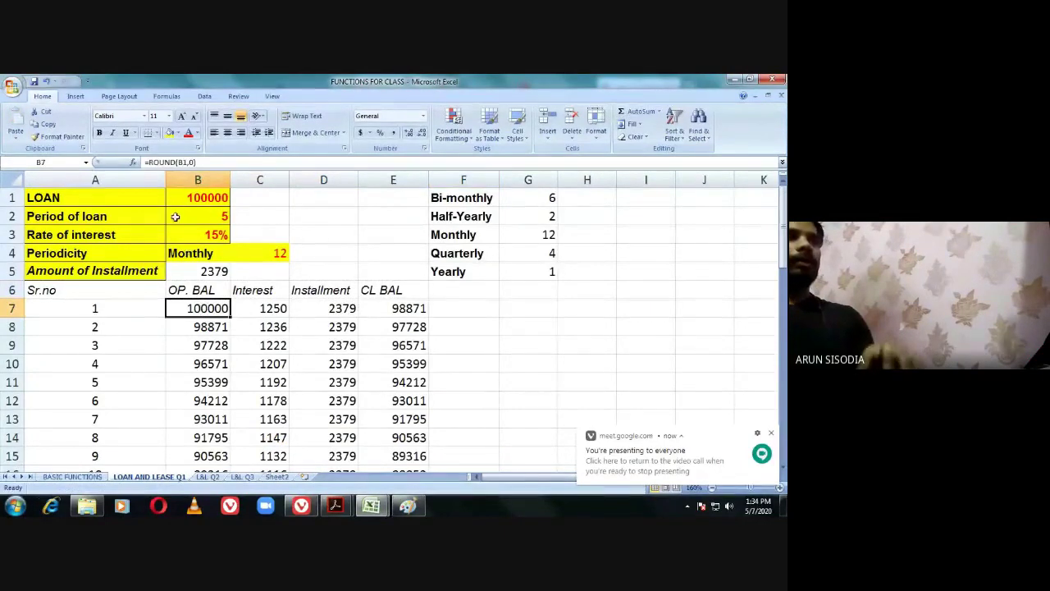
click(260, 309)
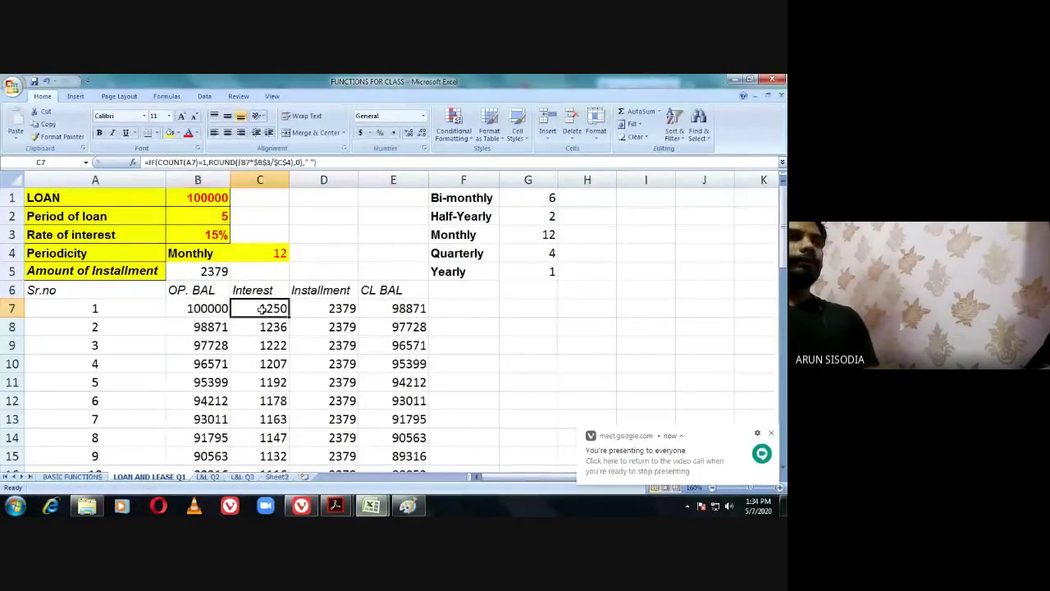
click(328, 308)
click(386, 309)
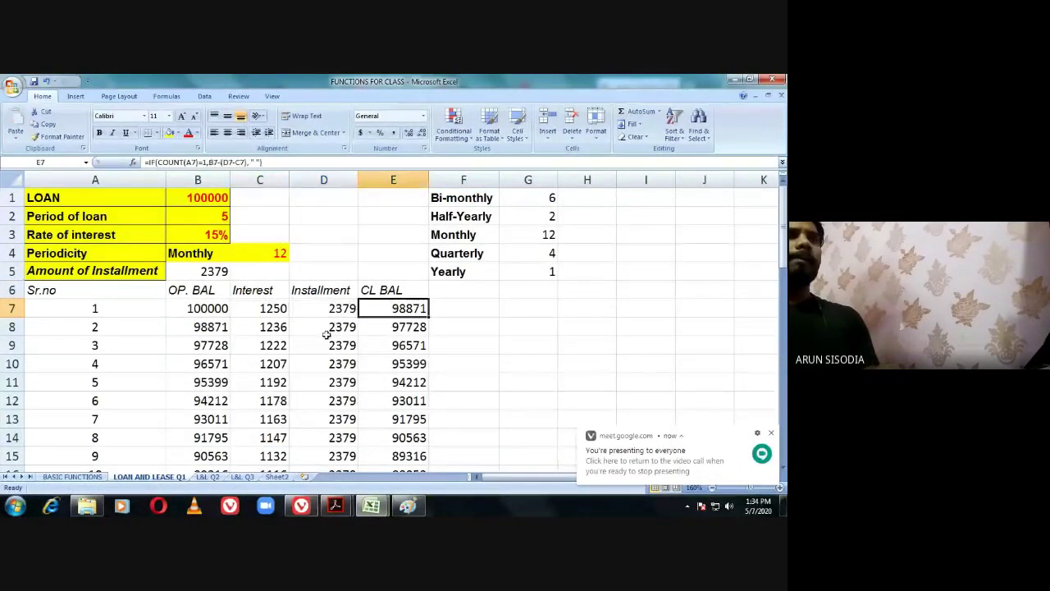
click(194, 328)
click(108, 304)
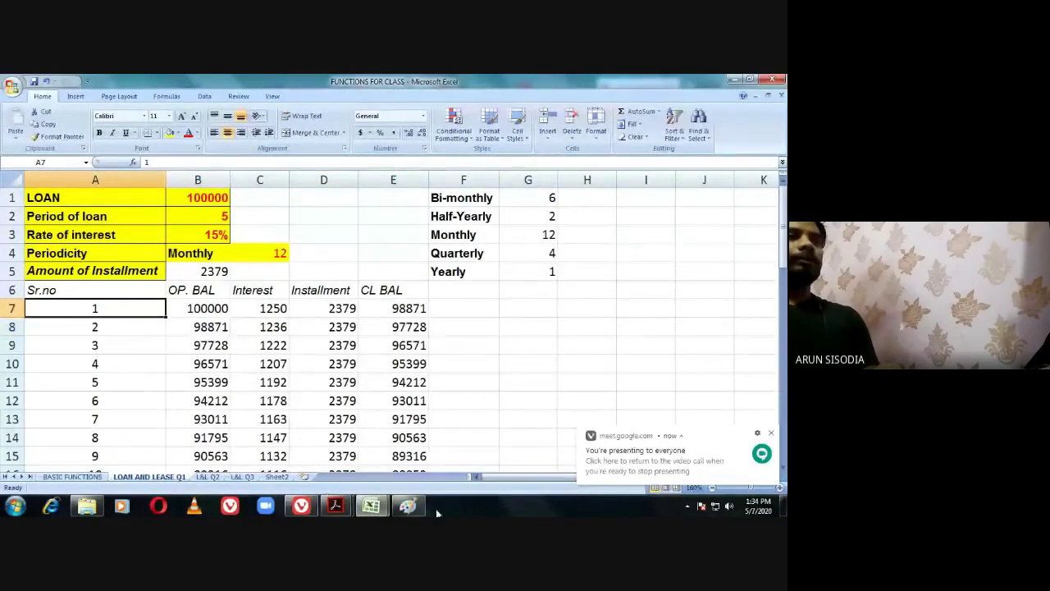
Examine the IF formula generating the serial number in A8 and the second period's opening balance formula in B8.
click(87, 326)
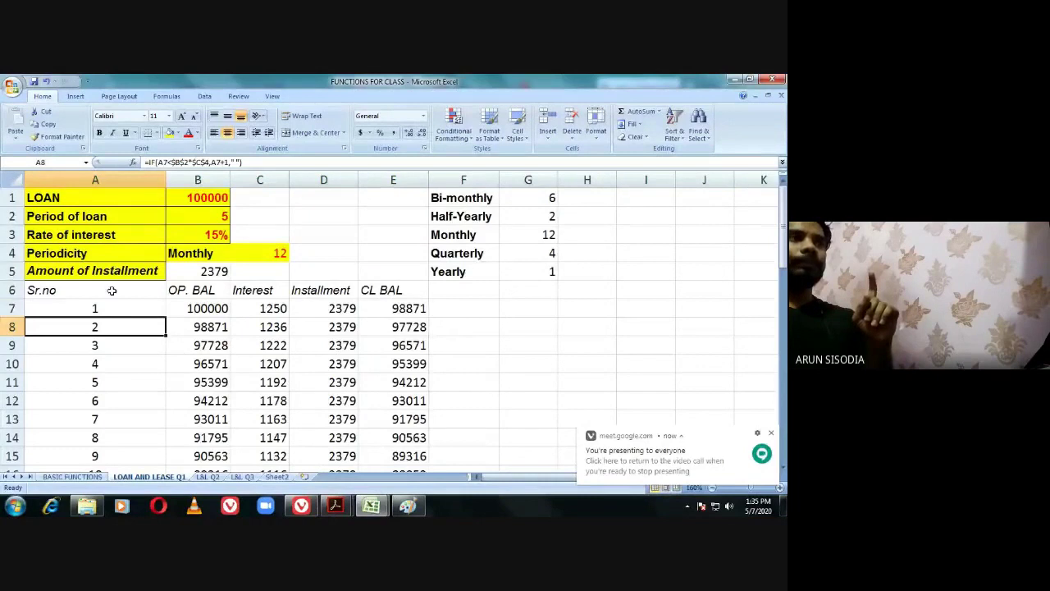
click(196, 327)
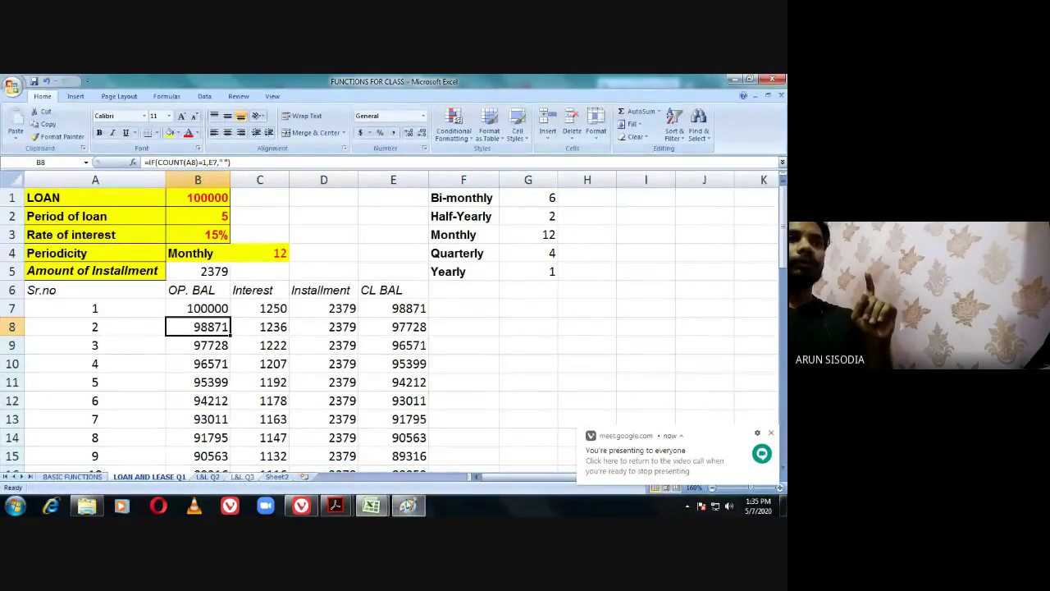
mouse_move(373, 506)
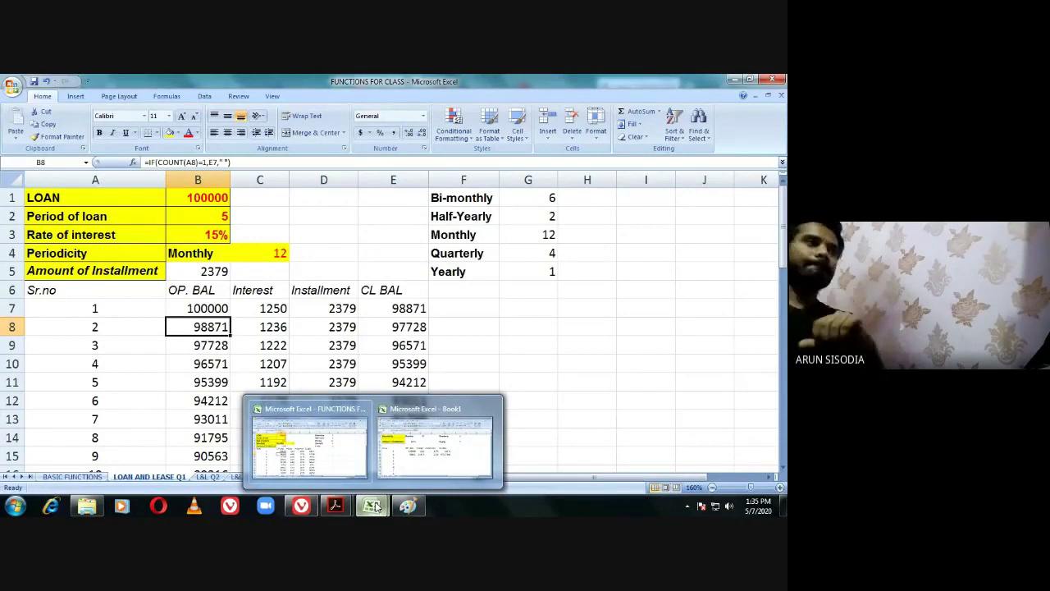
double_click(79, 326)
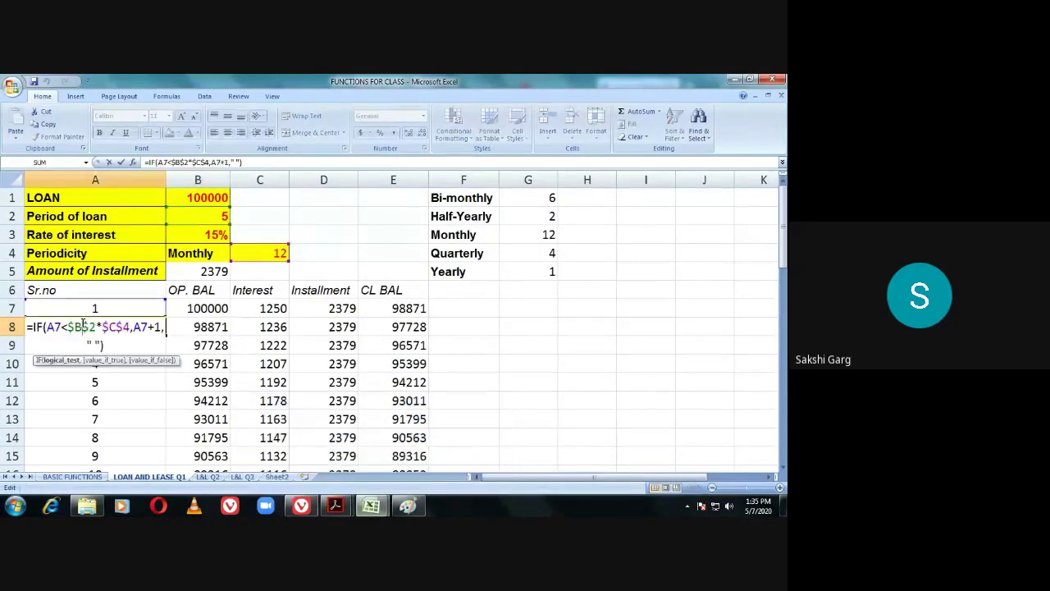
key(Return)
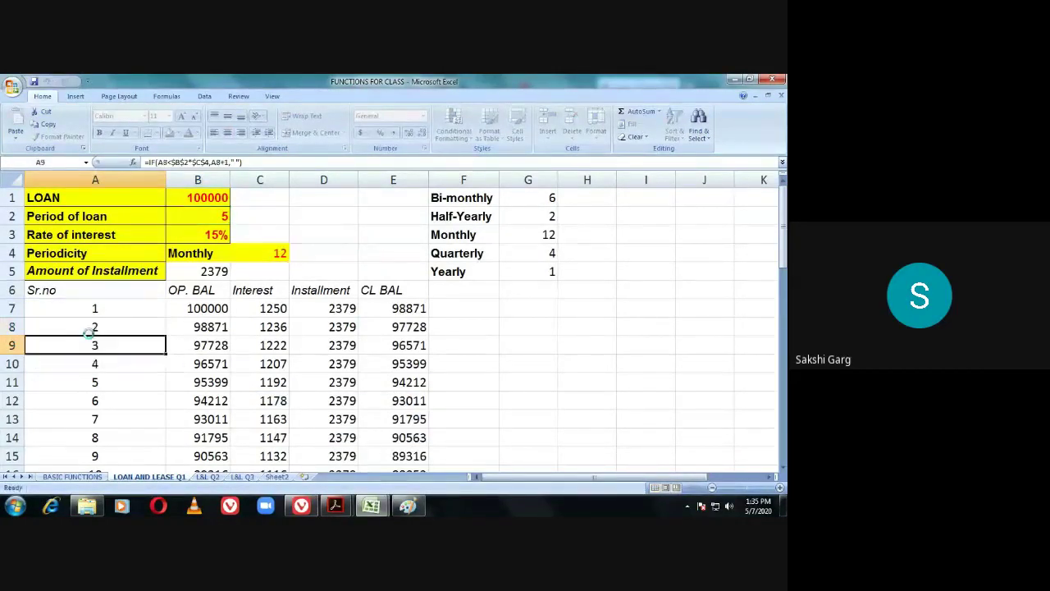
click(95, 328)
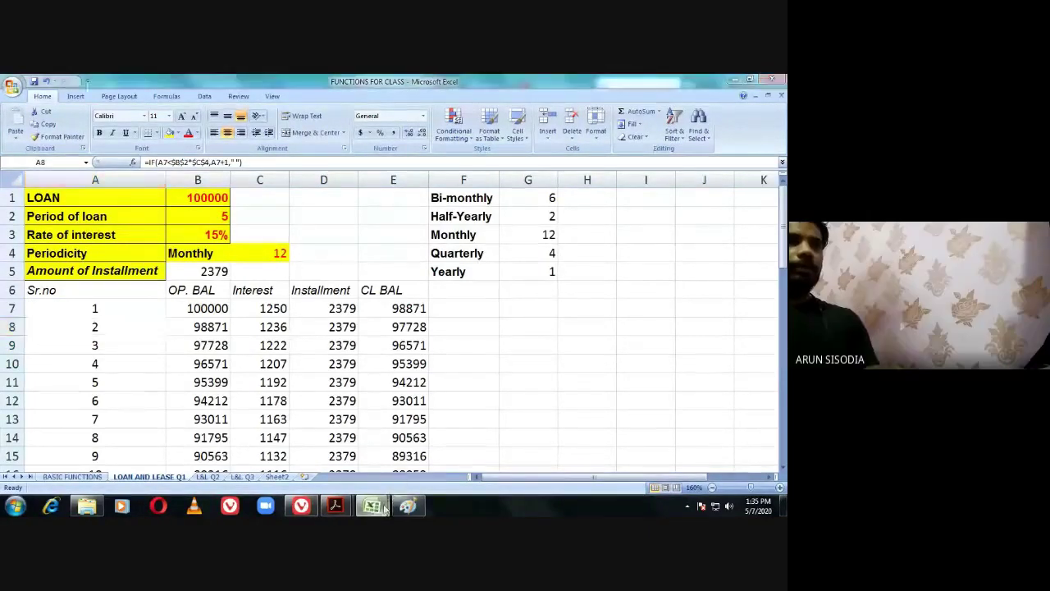
Switch to the Book1 workbook and examine how far the serial numbers in column A run down Sheet1.
click(424, 451)
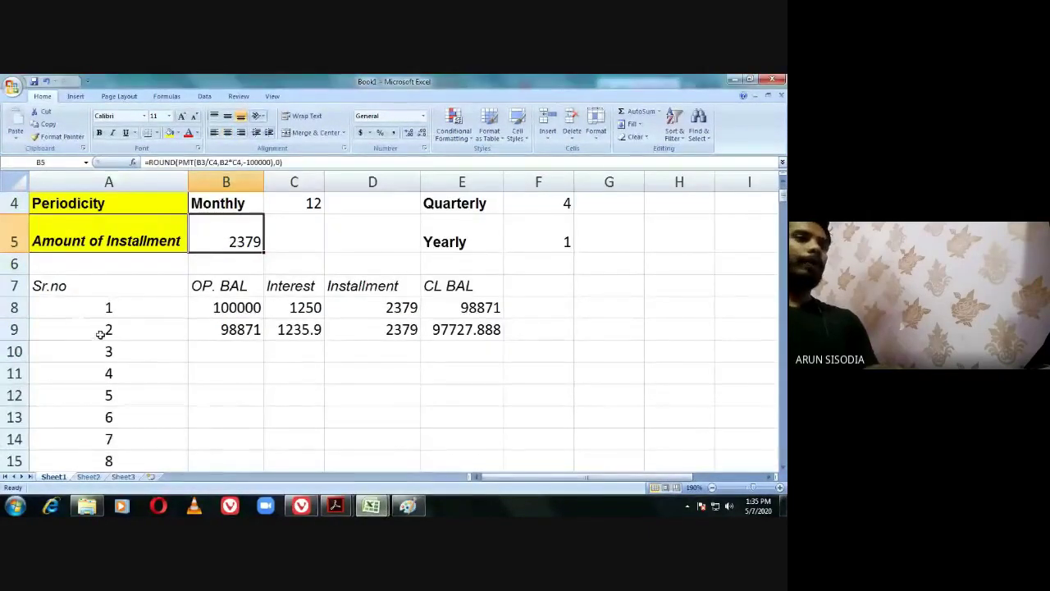
scroll(105, 408, down, 20)
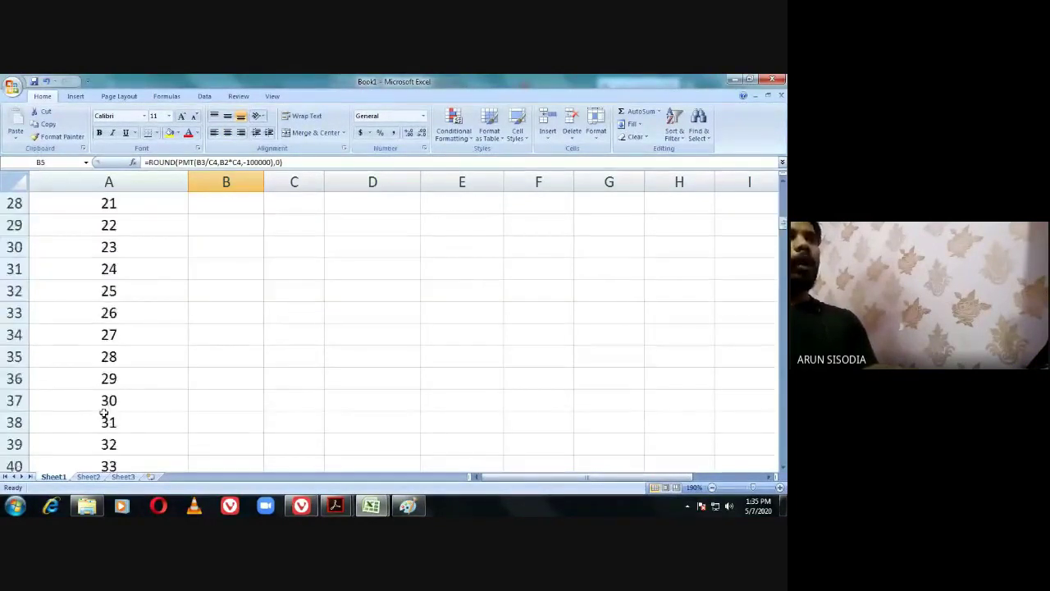
scroll(103, 413, down, 20)
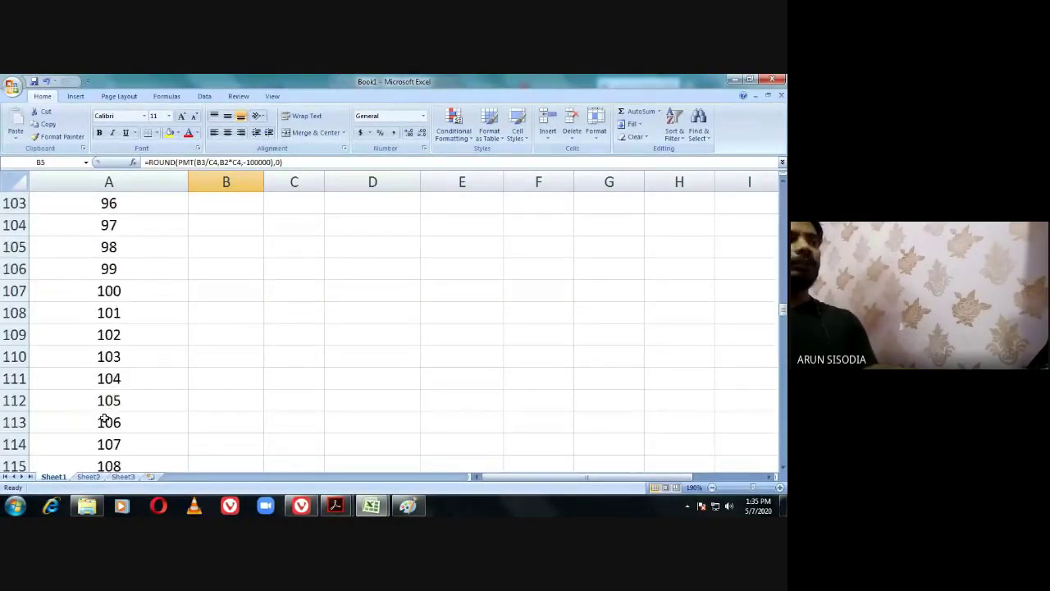
scroll(100, 421, down, 9)
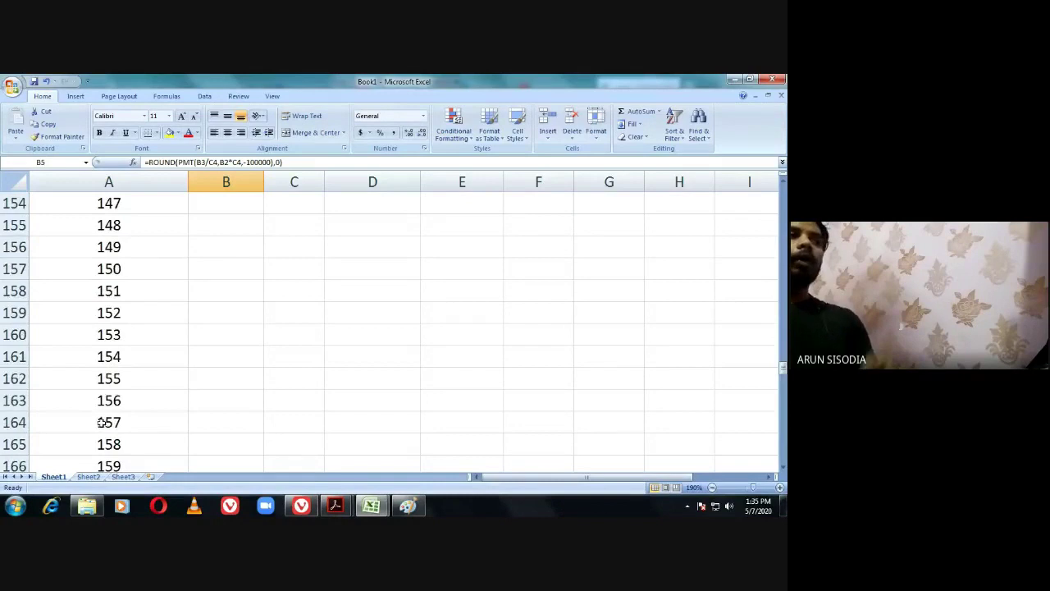
scroll(106, 423, down, 7)
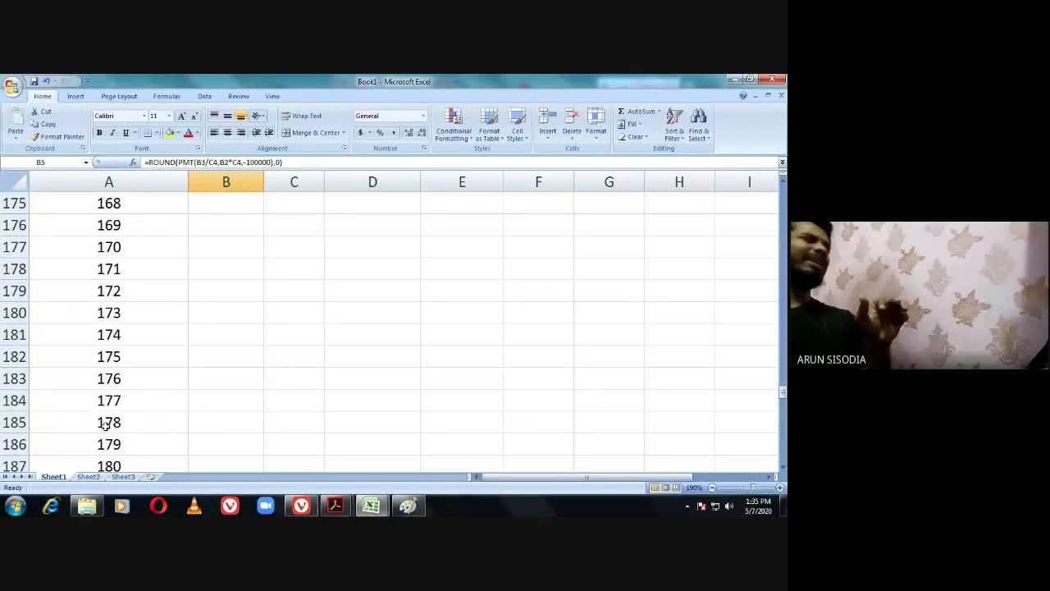
Check the video call's participants, return to the Book1 workbook and examine the serial numbers along column A of Sheet1.
click(302, 508)
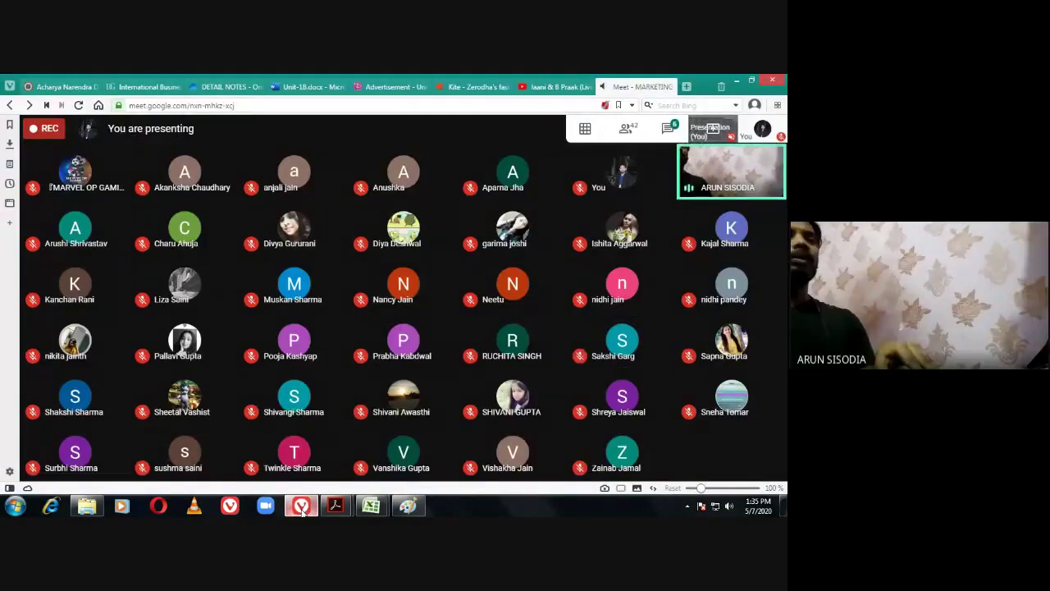
click(302, 507)
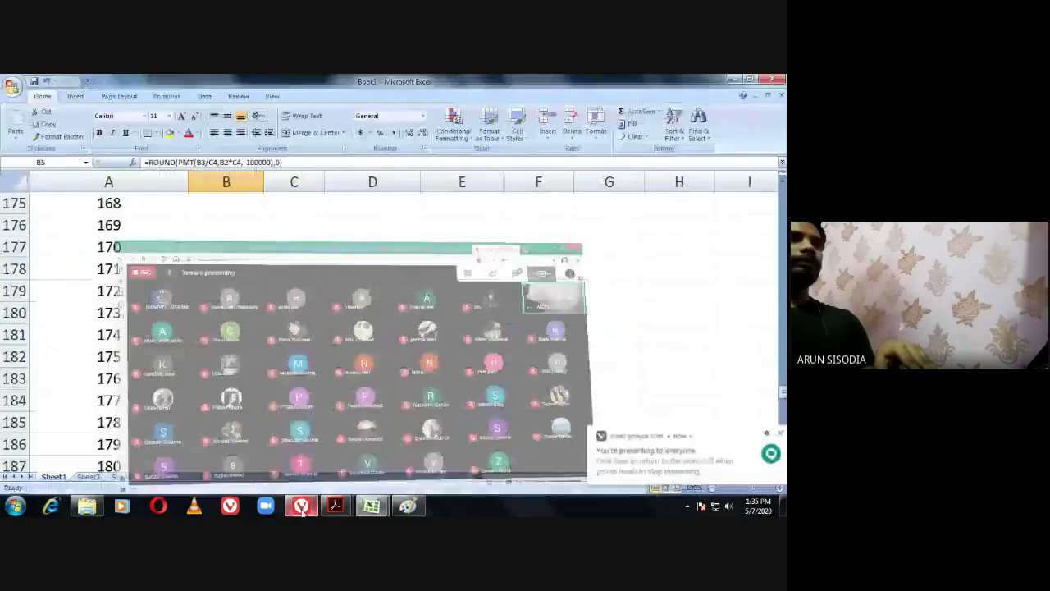
scroll(109, 386, up, 3)
scroll(110, 394, down, 7)
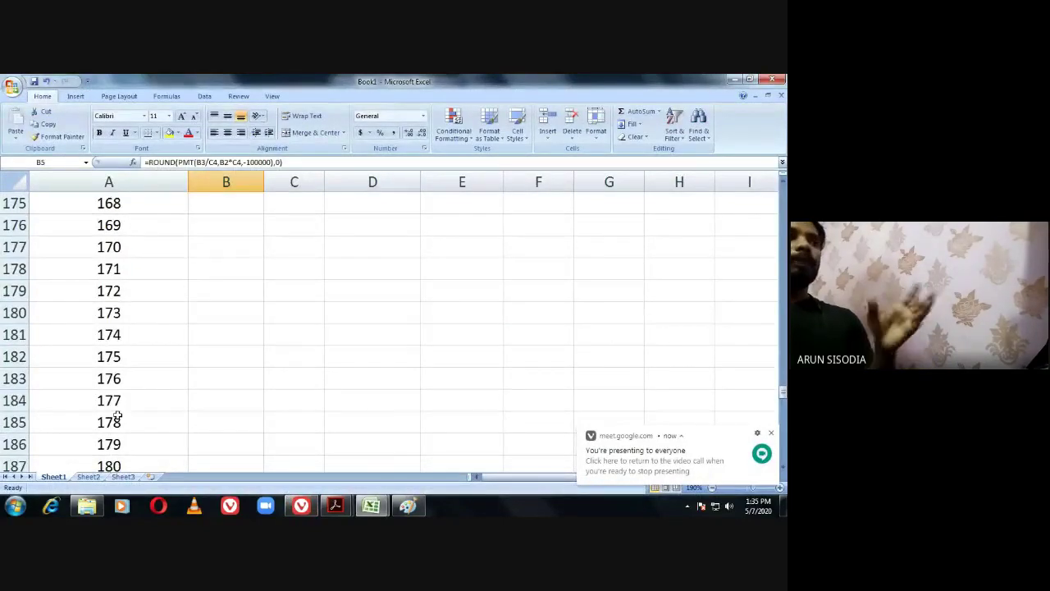
scroll(118, 419, down, 2)
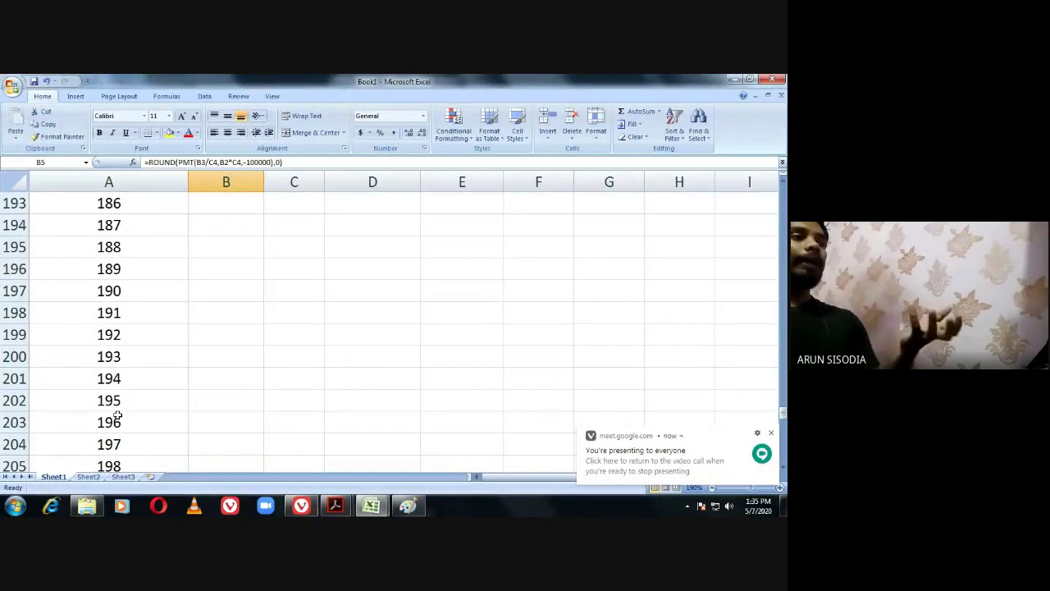
scroll(117, 418, up, 6)
scroll(118, 417, up, 20)
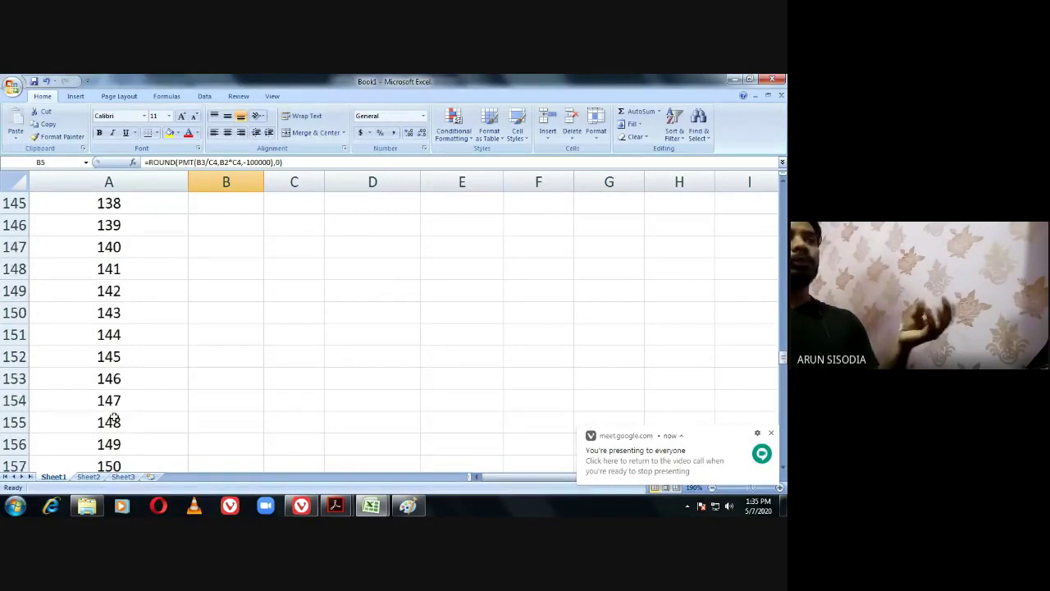
scroll(116, 416, up, 20)
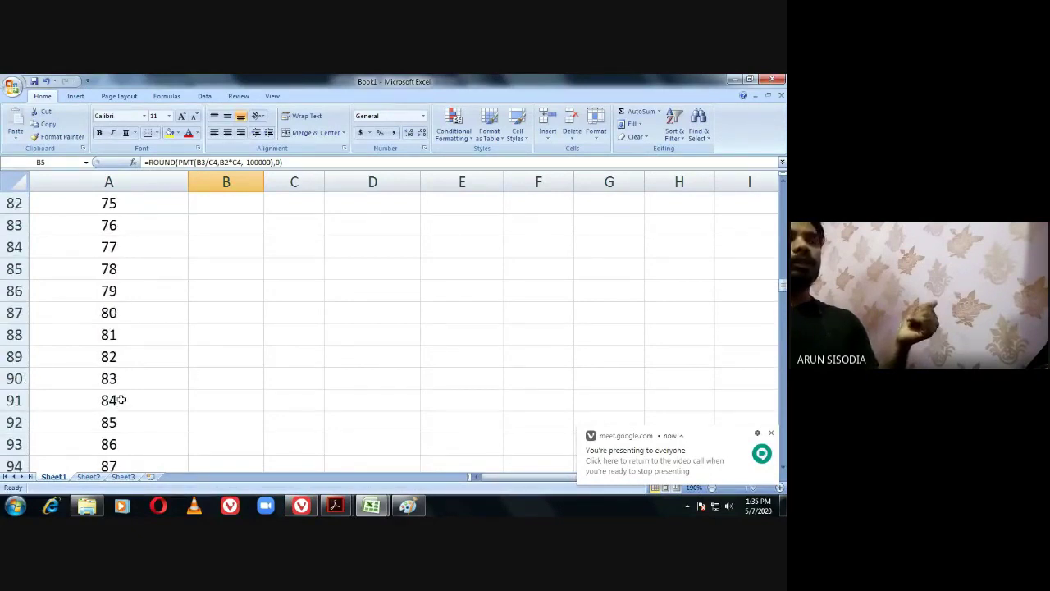
scroll(132, 394, up, 17)
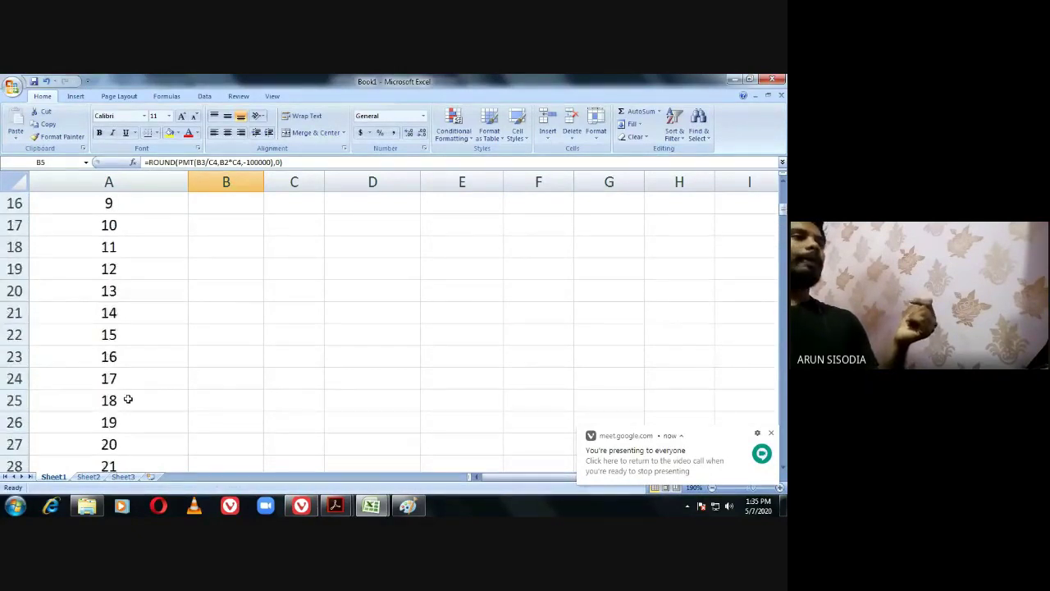
Clear the serial number in A9, start an IF function there and dismiss the news notification.
double_click(119, 396)
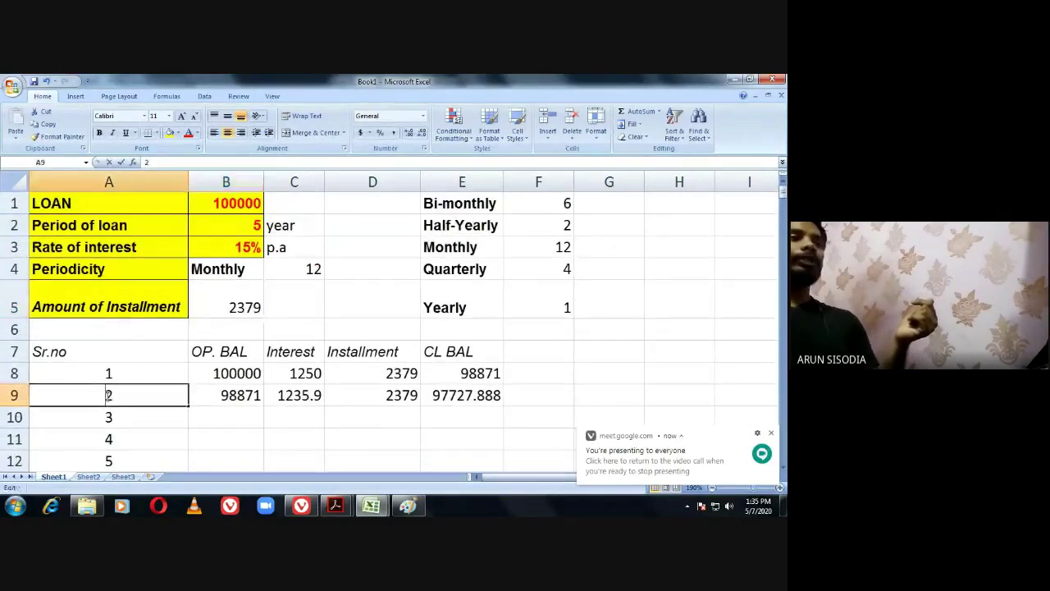
key(BackSpace)
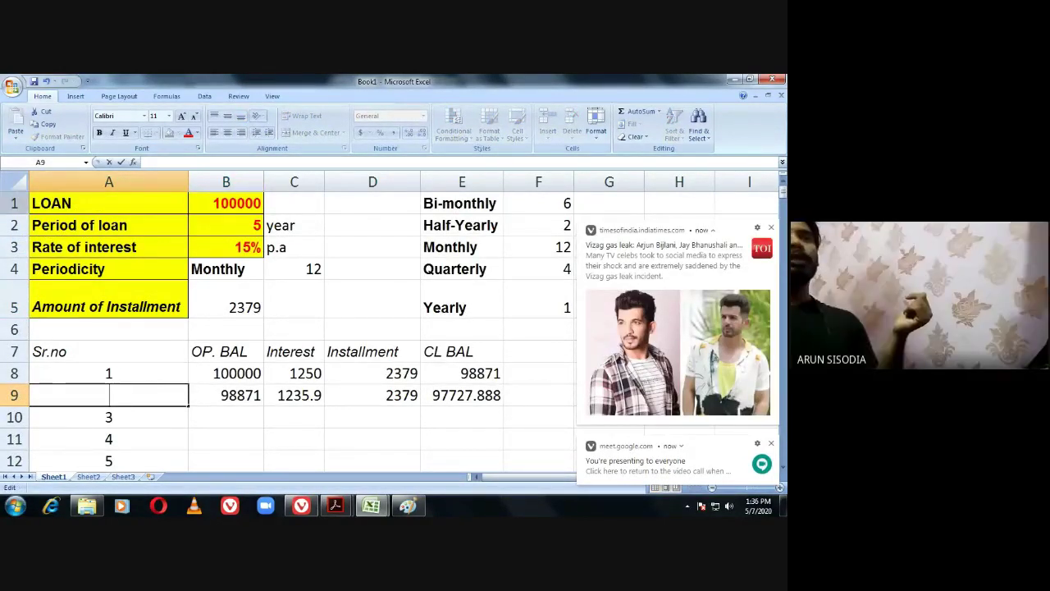
click(770, 229)
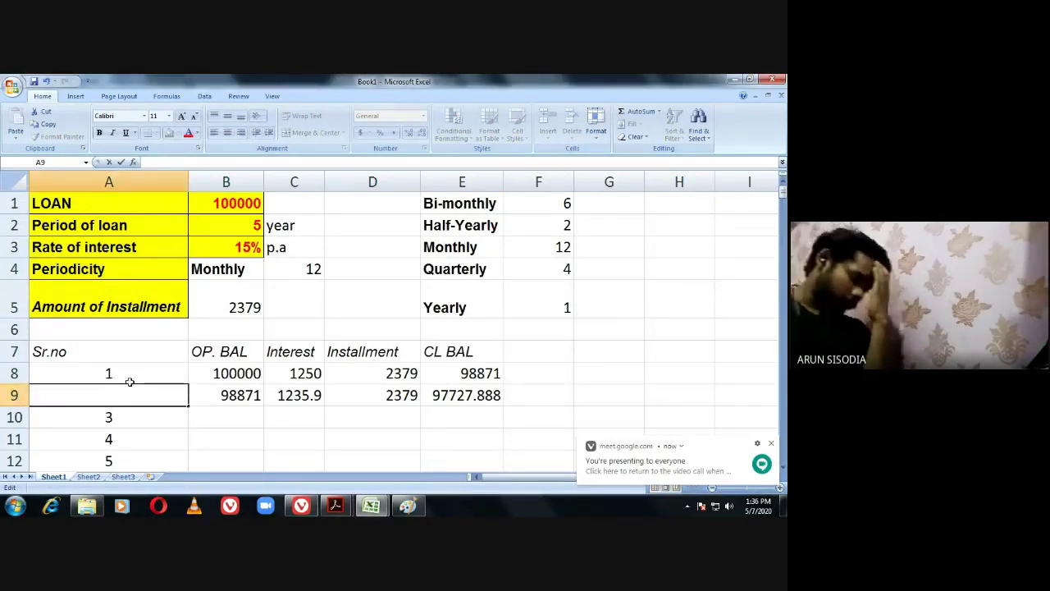
text(=)
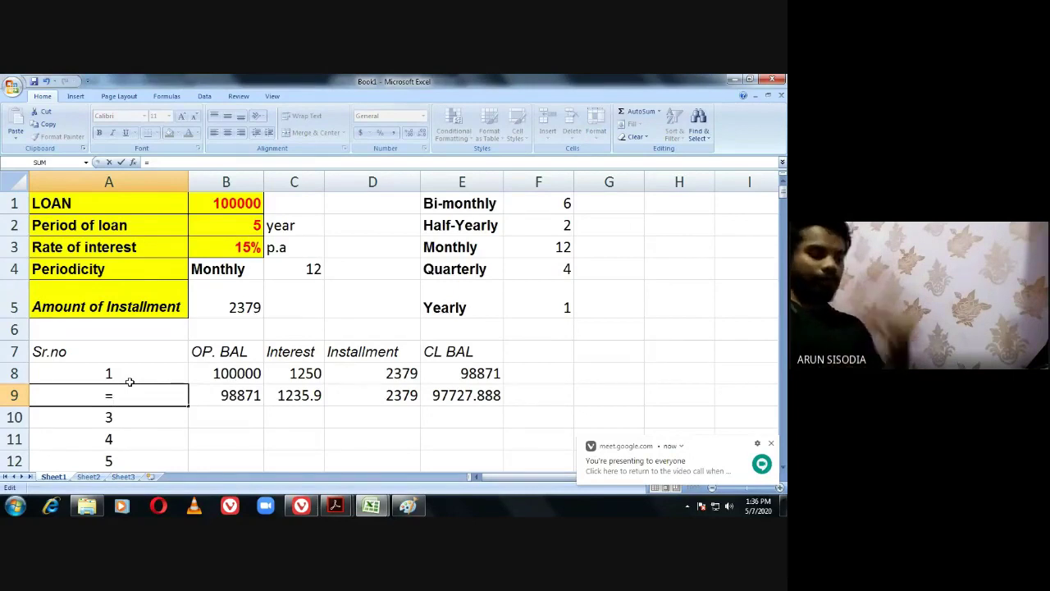
text(I)
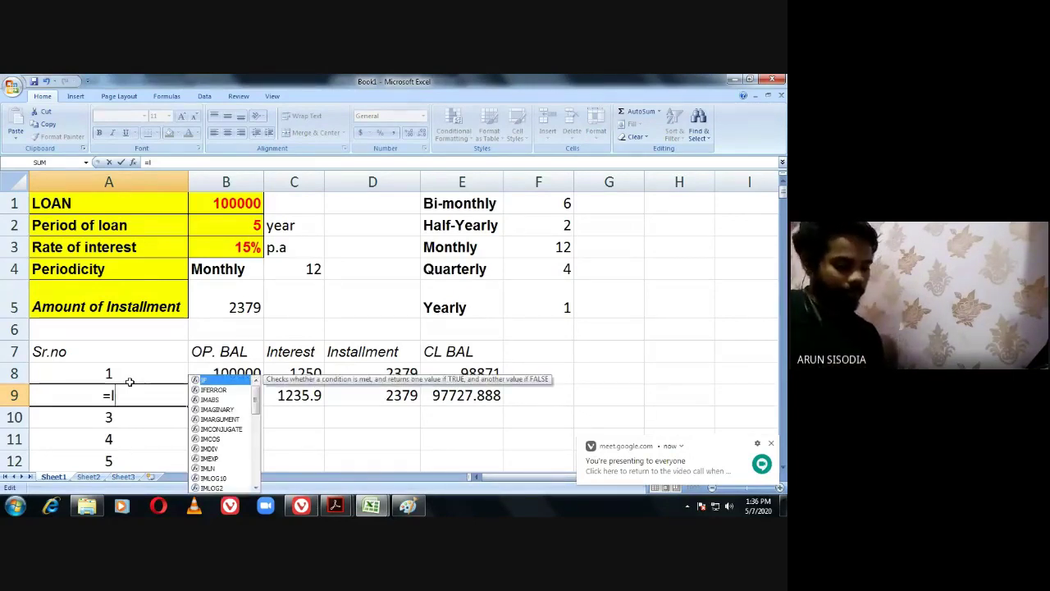
text(F()
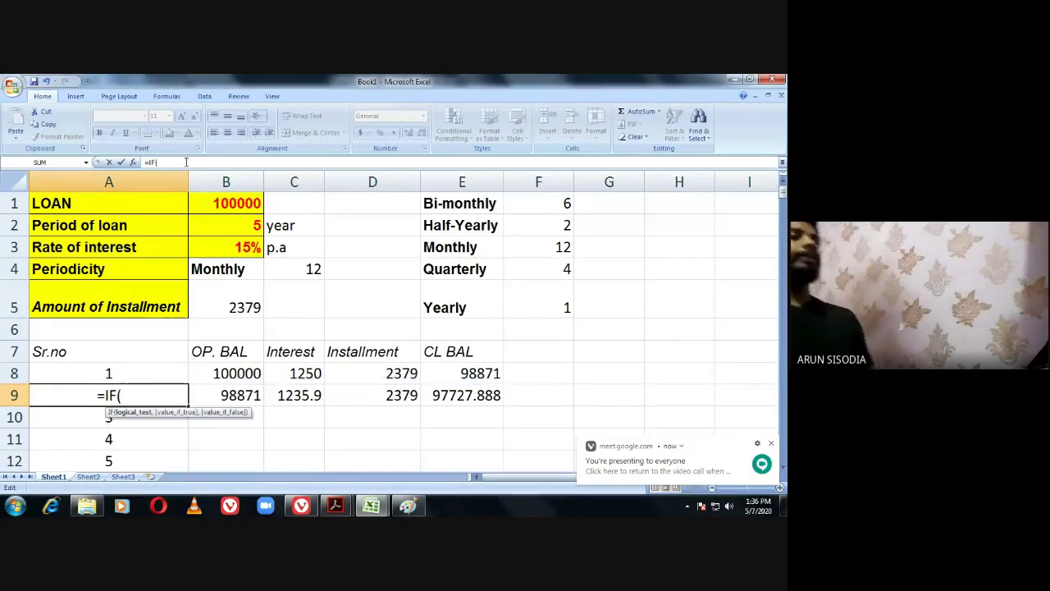
Enter A8<B2*C4 as the logical test of the IF formula in A9, checking the video call along the way.
click(115, 373)
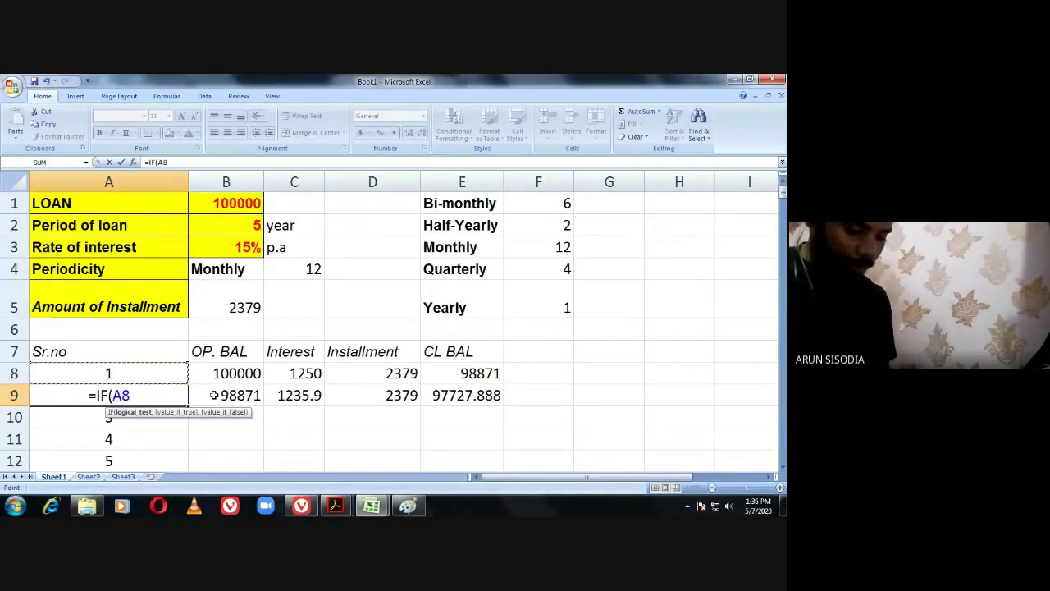
text(<)
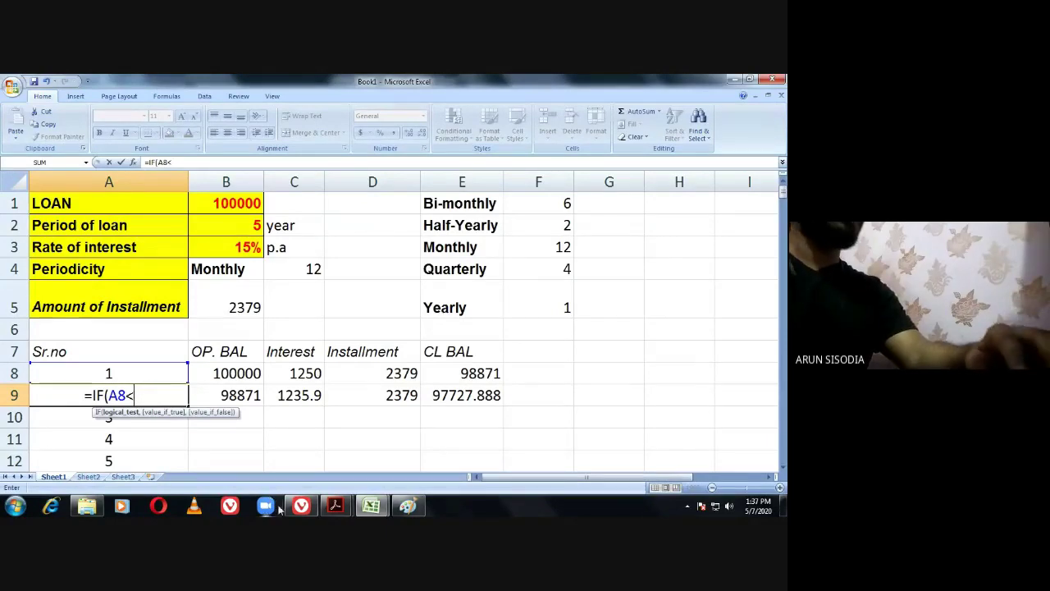
click(311, 511)
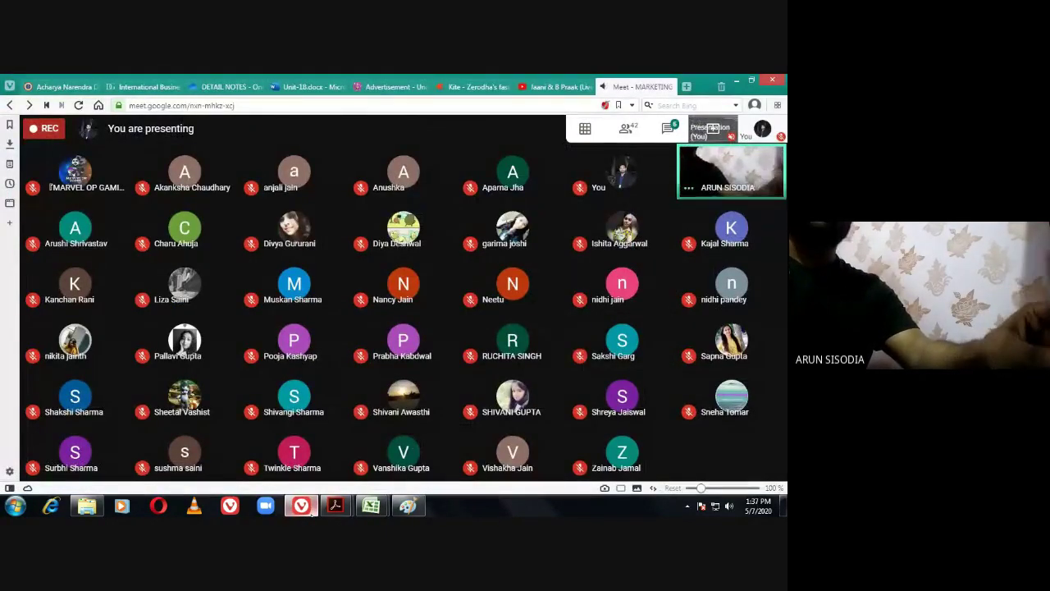
click(312, 510)
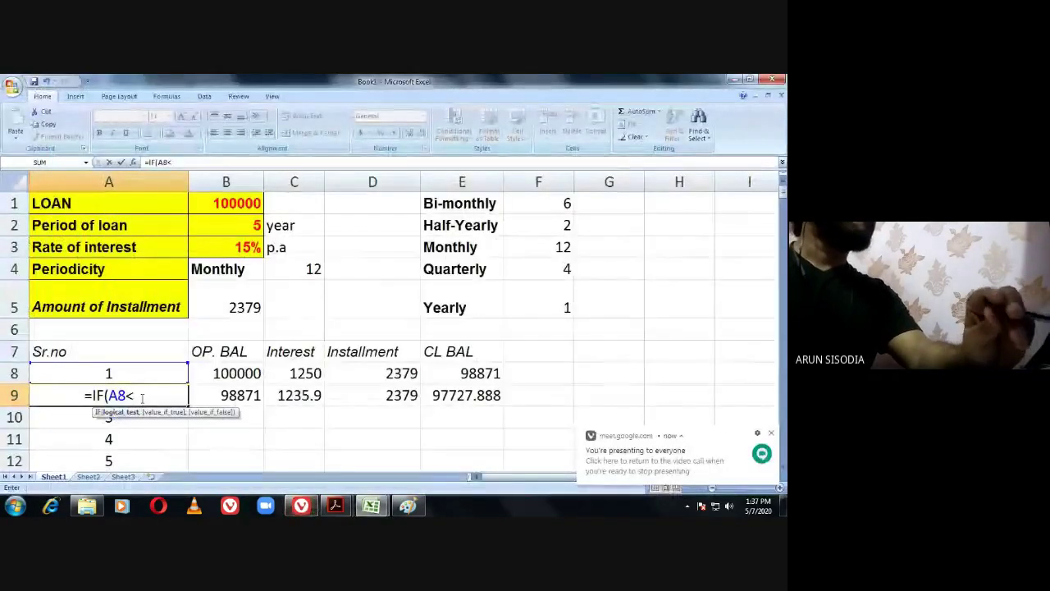
click(246, 231)
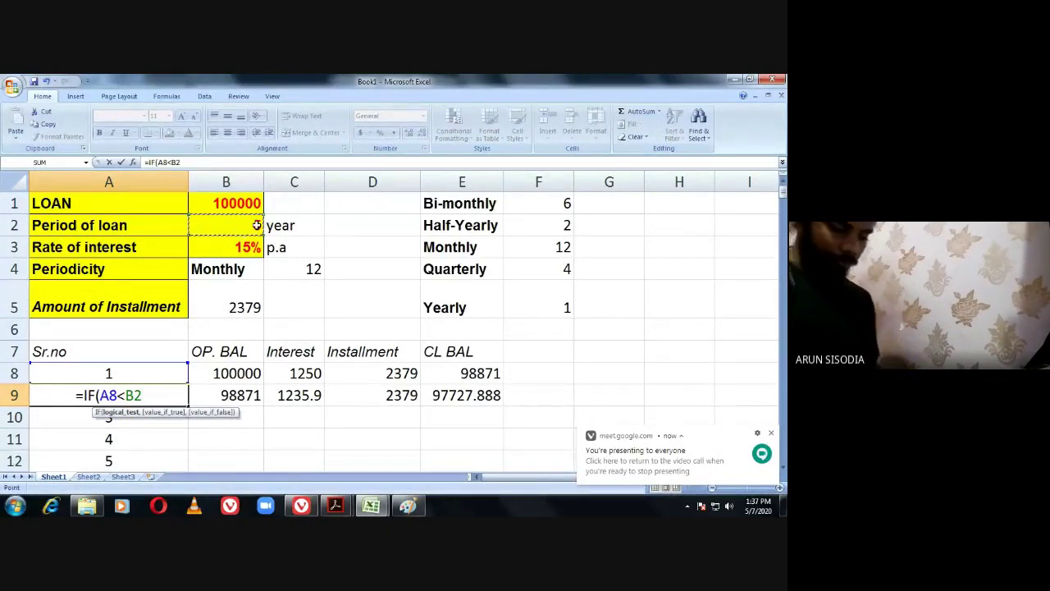
text(*)
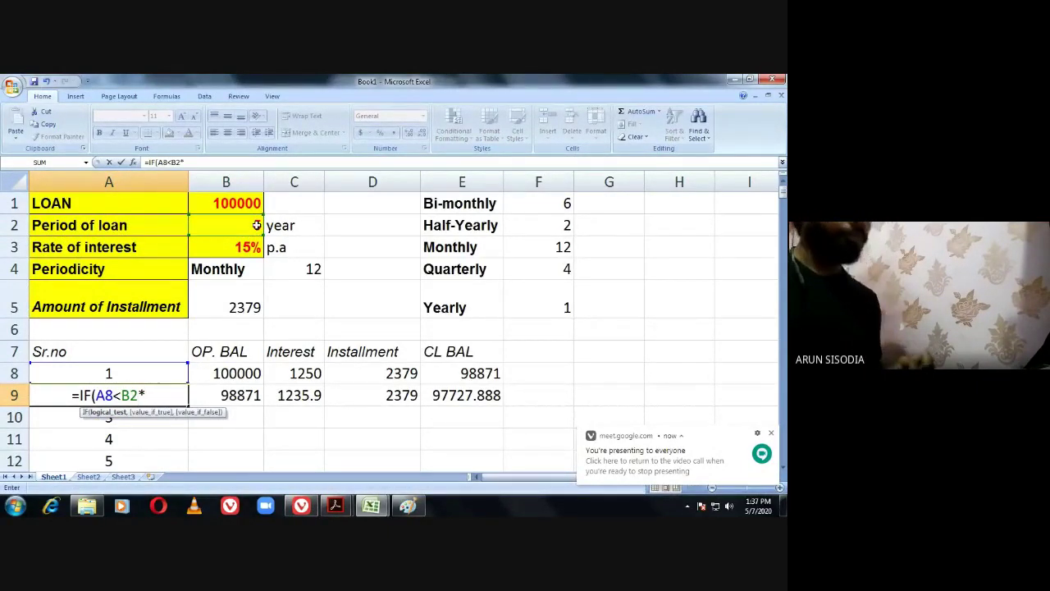
click(316, 271)
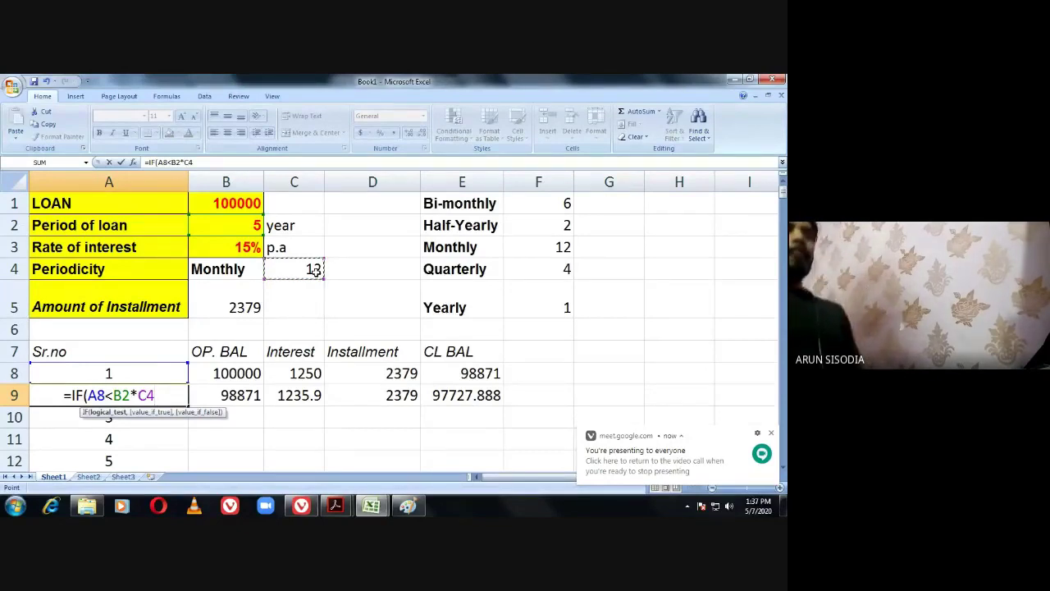
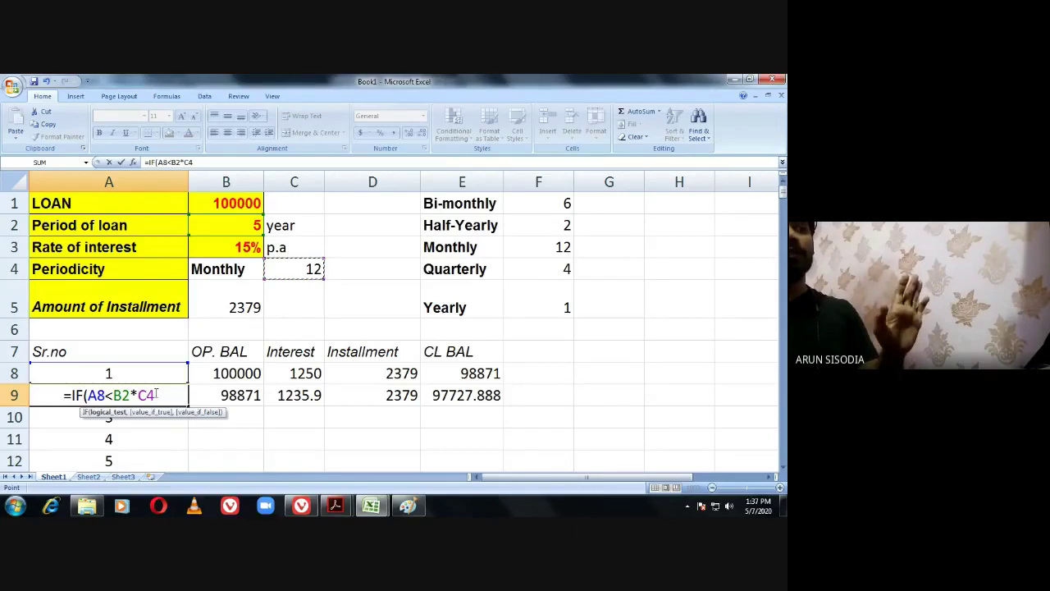
Complete the A9 formula with A8+1 as the true value and " " as the false value.
click(157, 395)
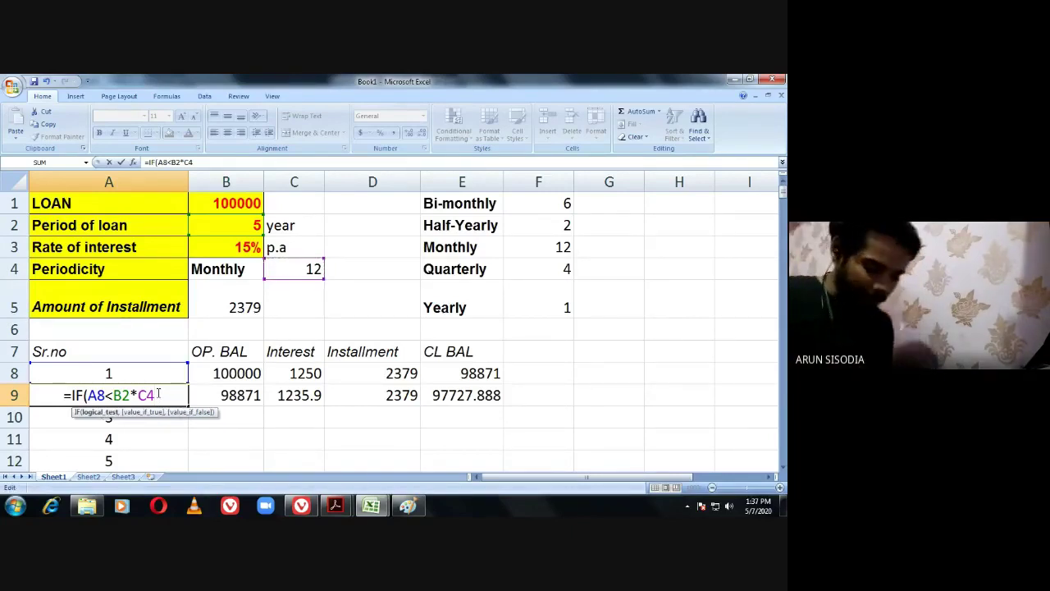
text(,)
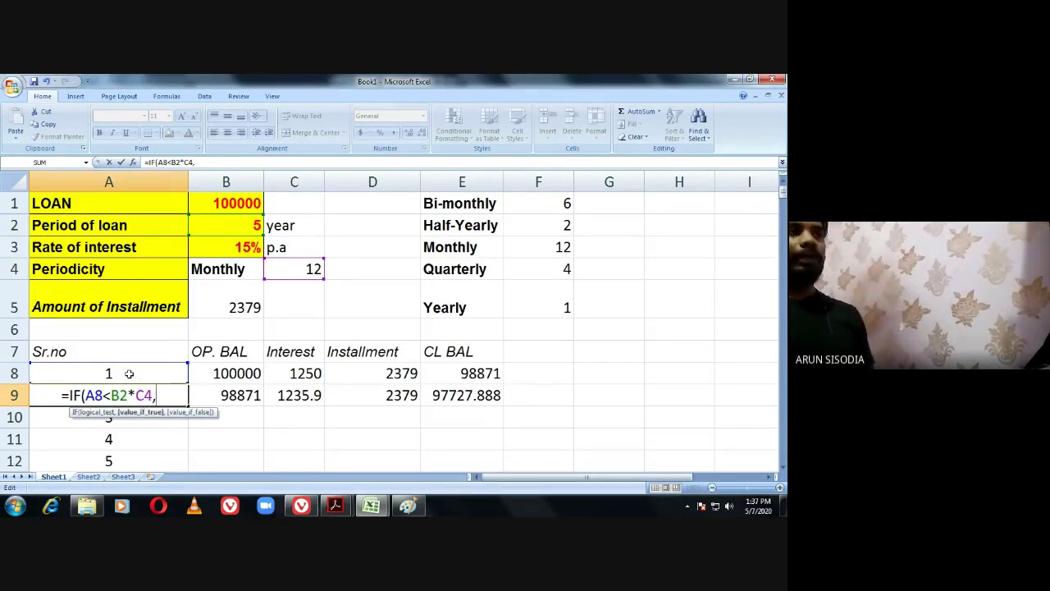
click(129, 373)
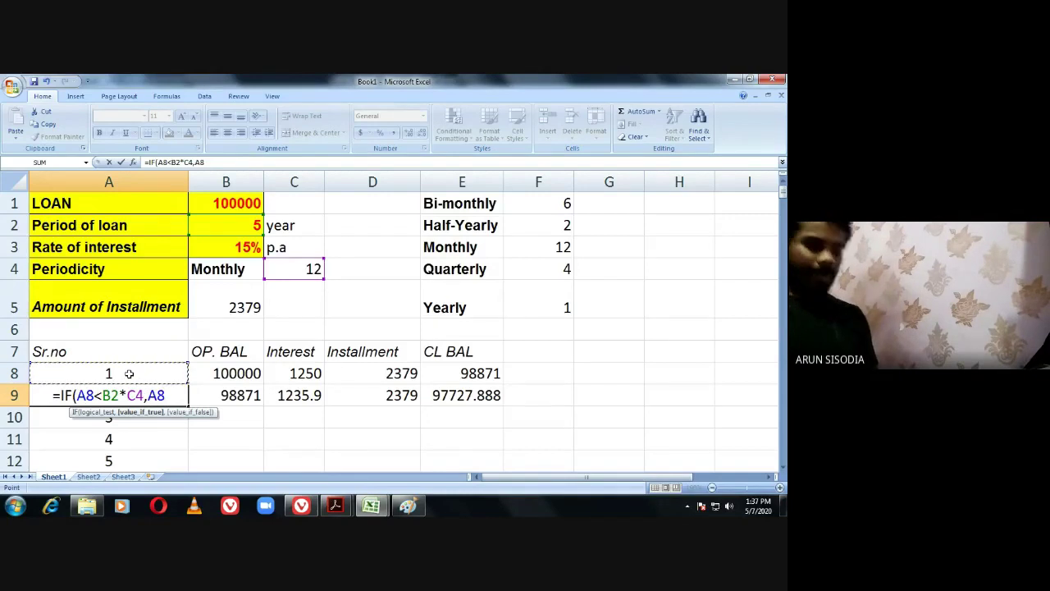
text(+)
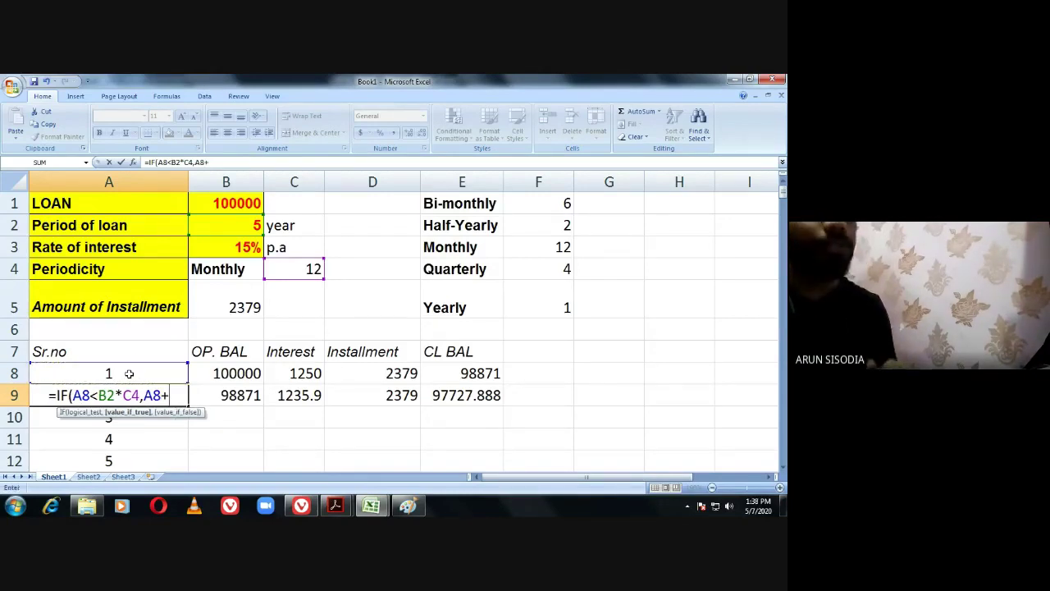
text(1)
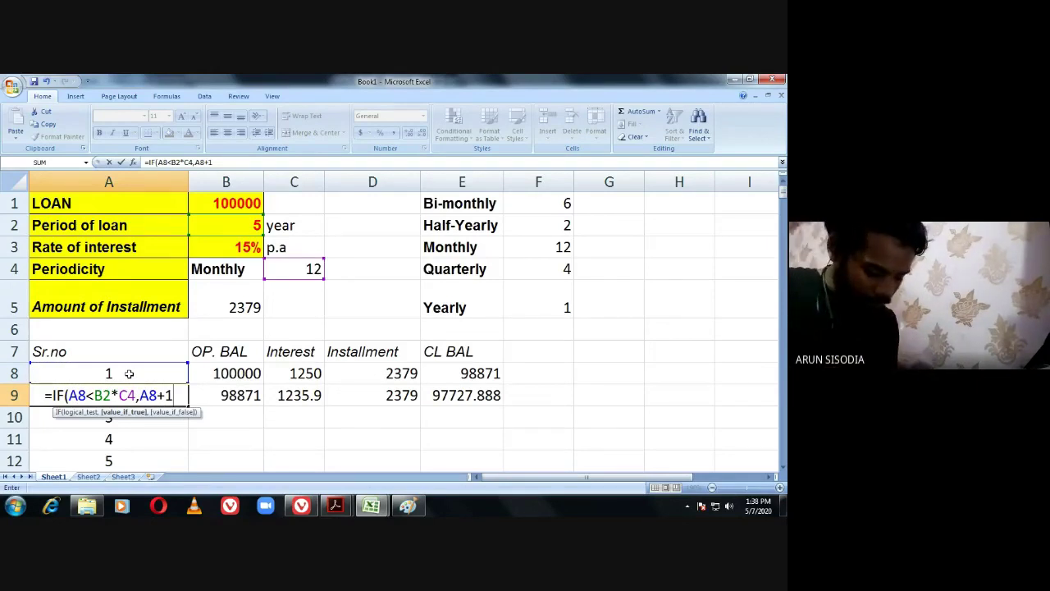
text(,)
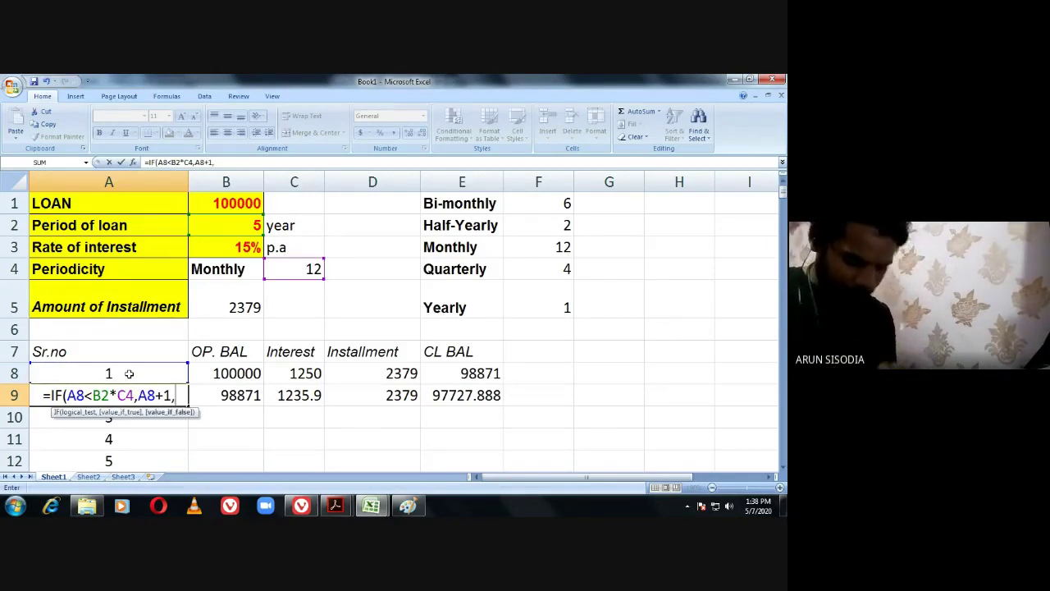
text(" ")
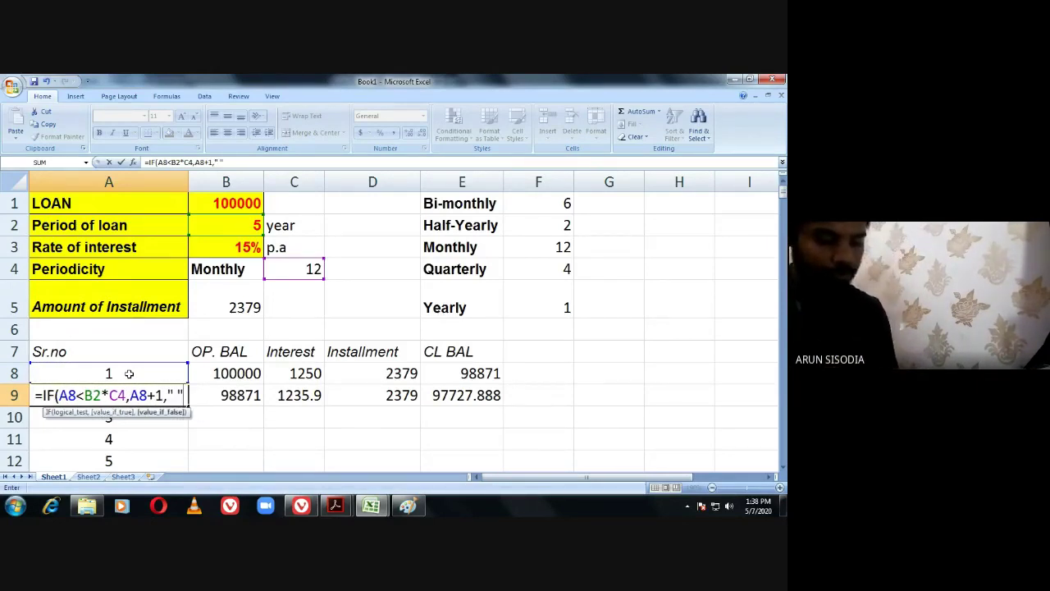
text())
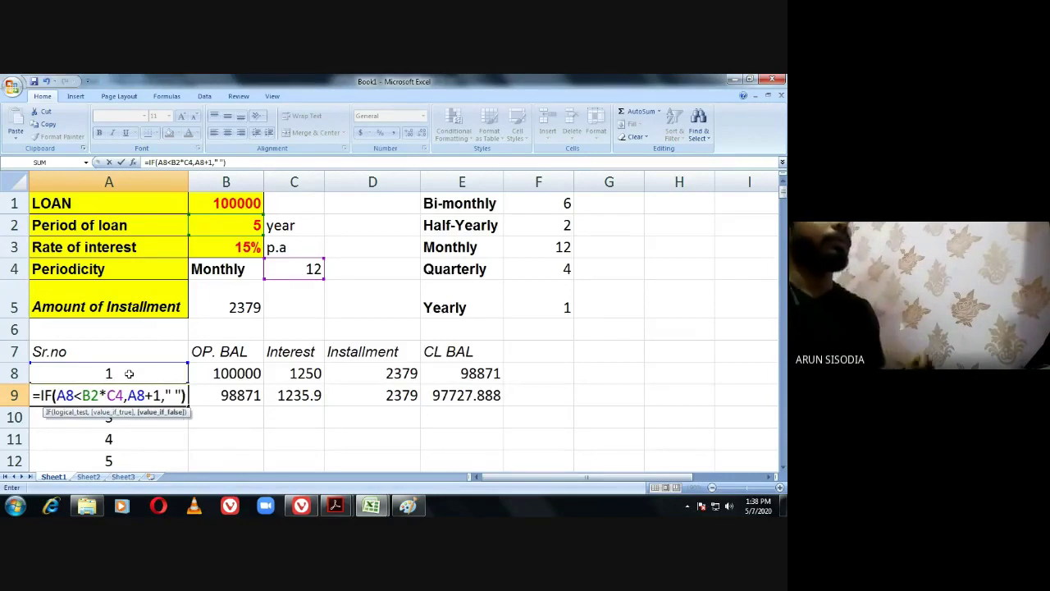
key(Return)
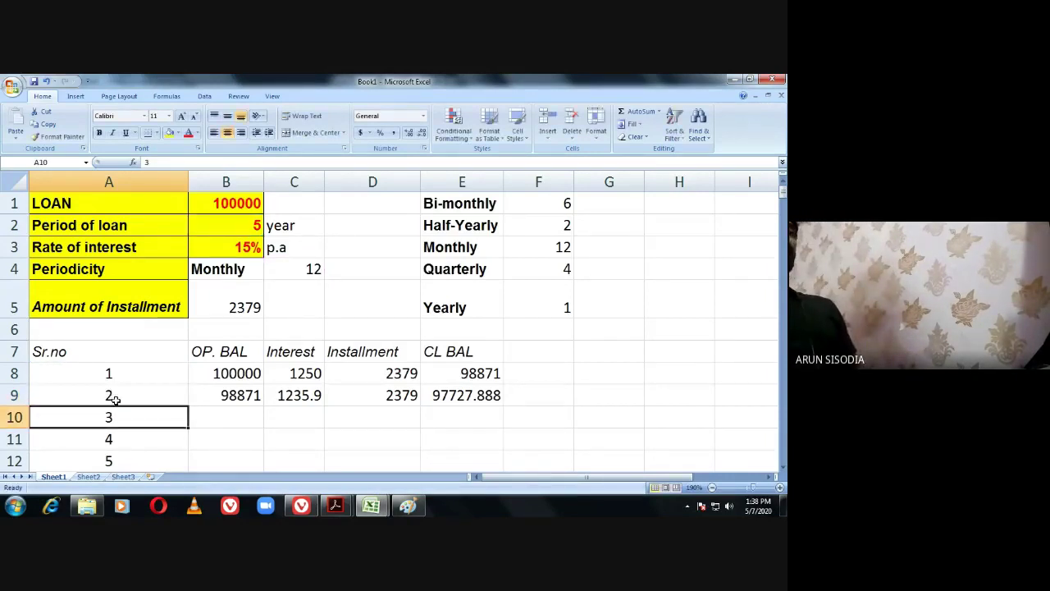
Fill the serial number formula from A9 down column A past row 228 and review the filled cells.
click(116, 400)
drag(188, 405, 157, 509)
scroll(143, 437, up, 20)
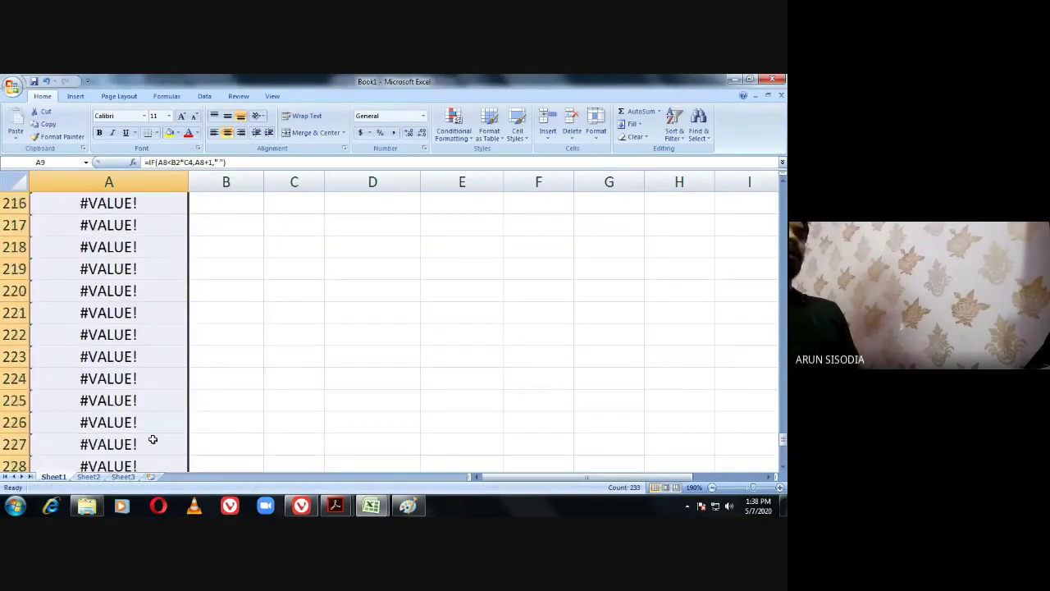
scroll(130, 438, up, 20)
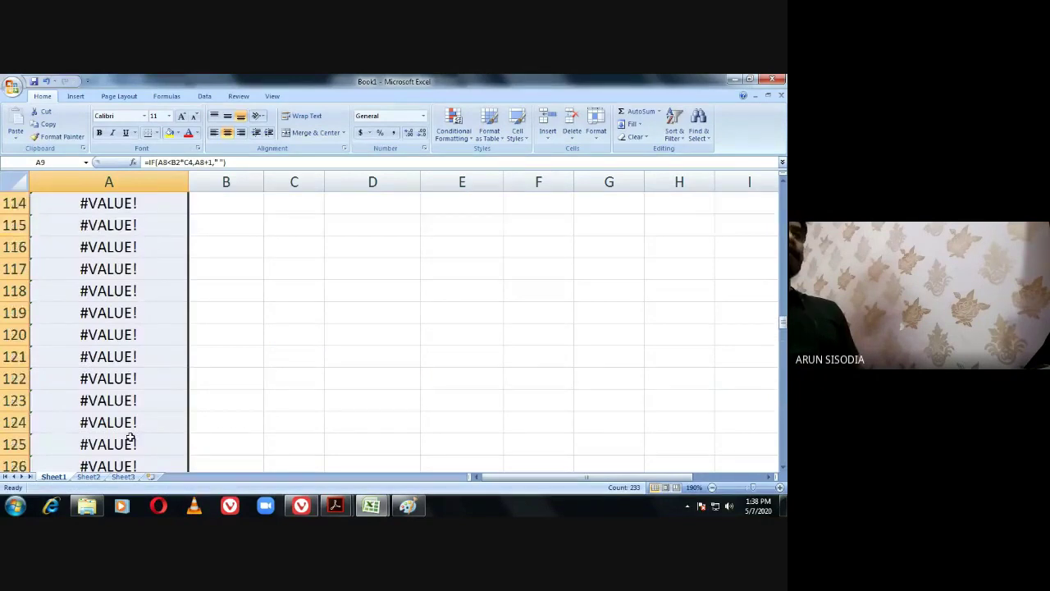
scroll(106, 414, up, 18)
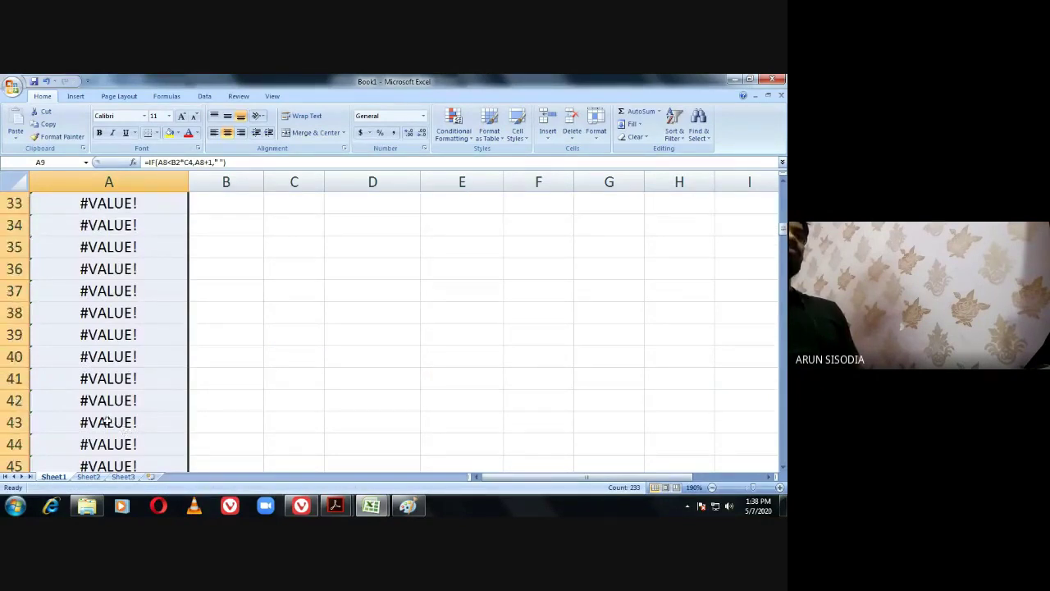
Make the B2 and C4 references absolute in the A9 serial number formula, giving =IF(A8<$B$2*$C$4,A8+1," ").
double_click(103, 276)
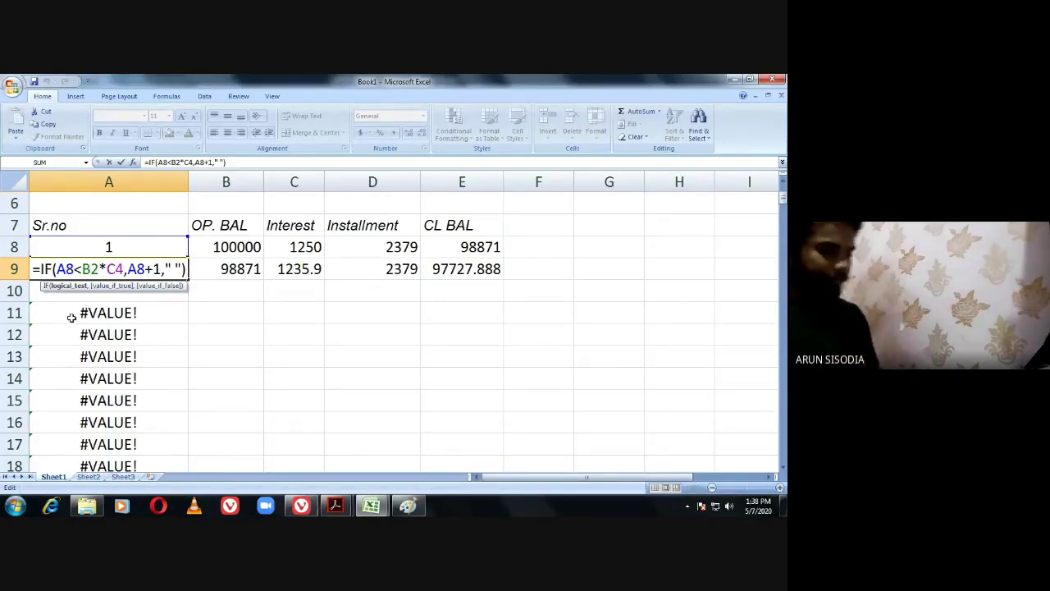
key(F4)
click(141, 269)
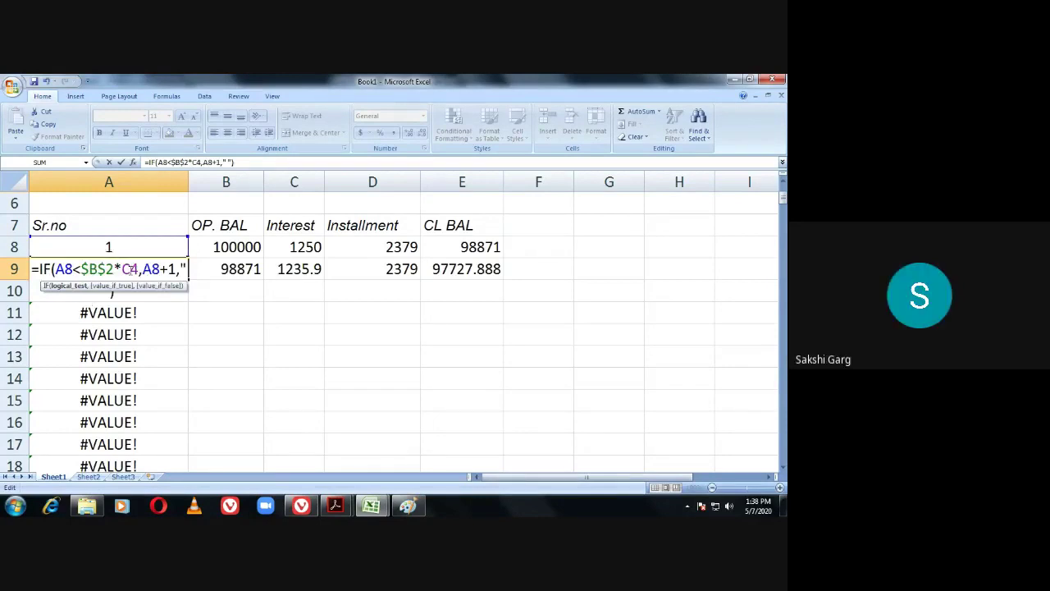
key(F4)
scroll(209, 423, up, 1)
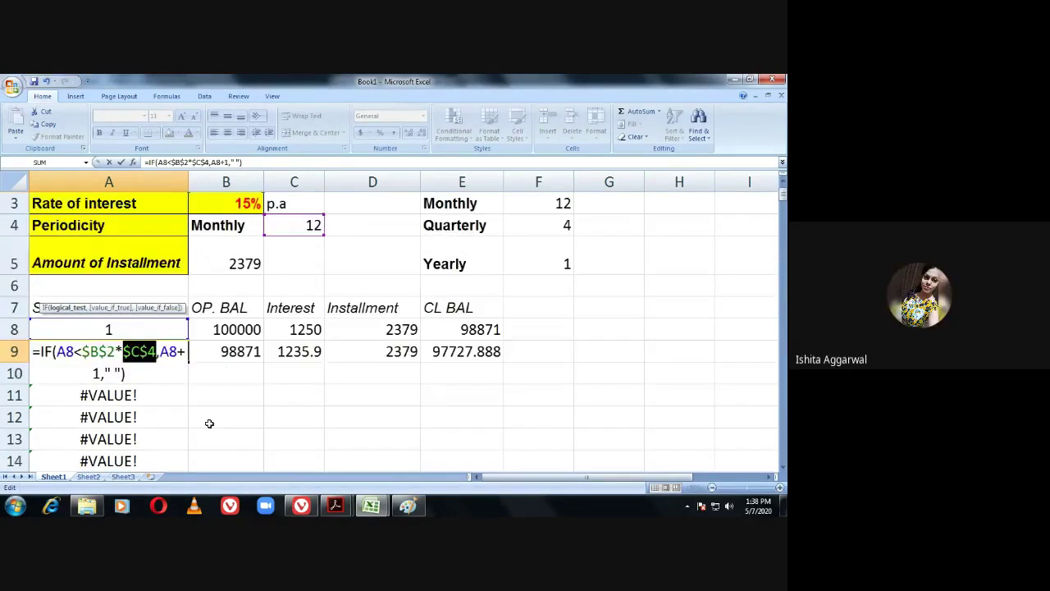
scroll(159, 459, down, 1)
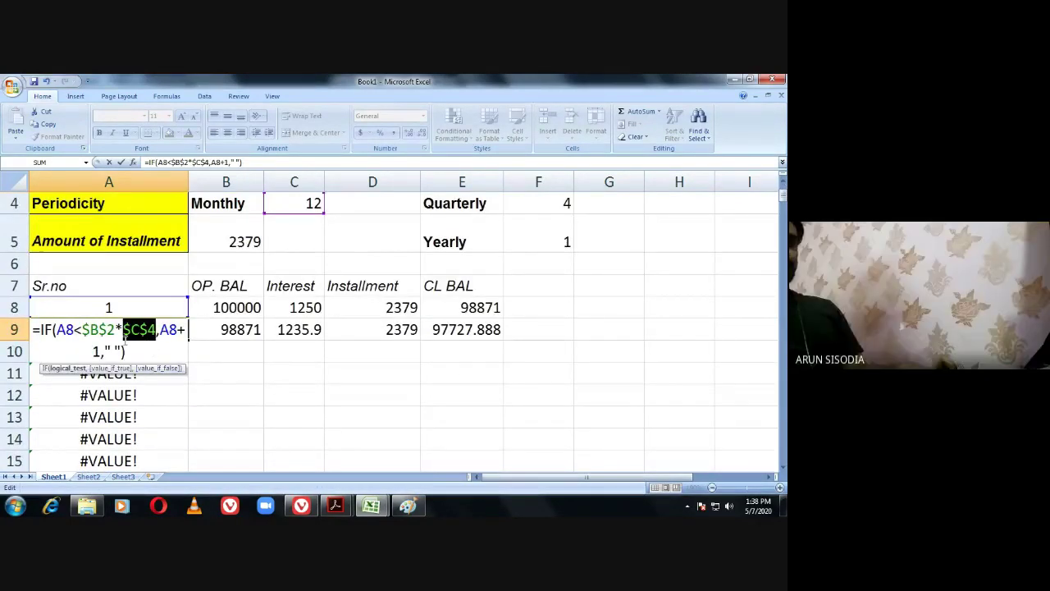
key(Return)
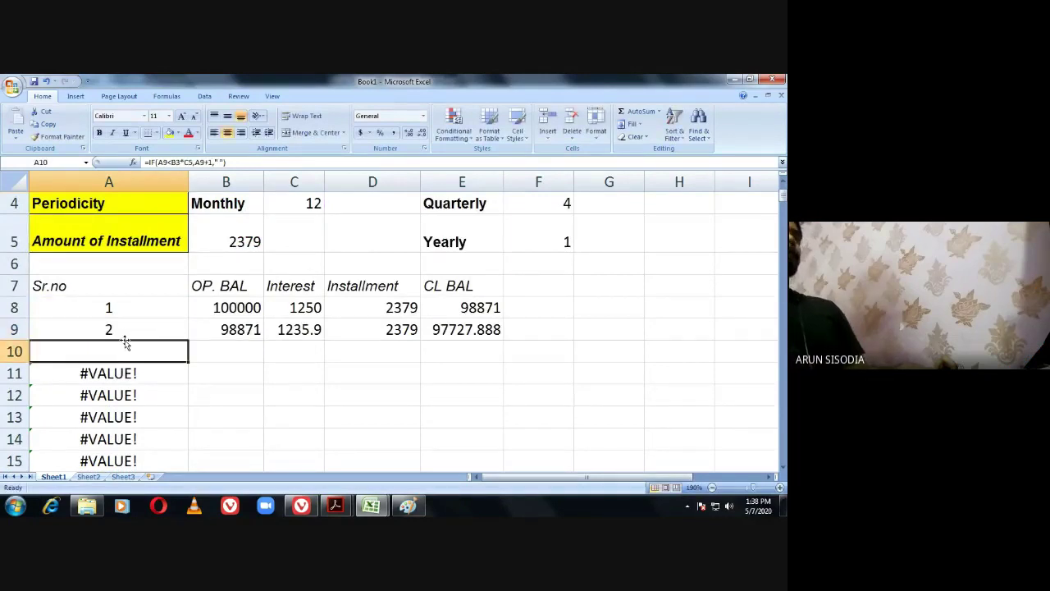
Fill the corrected serial number formula from A9 down column A past row 193.
click(129, 328)
drag(188, 339, 192, 438)
scroll(175, 460, up, 16)
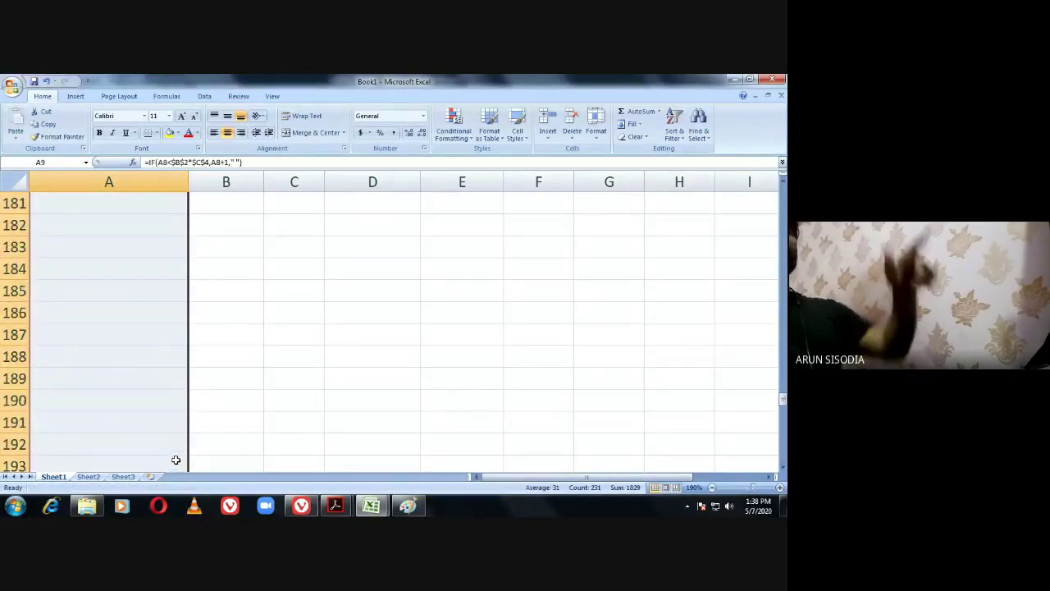
scroll(176, 460, up, 20)
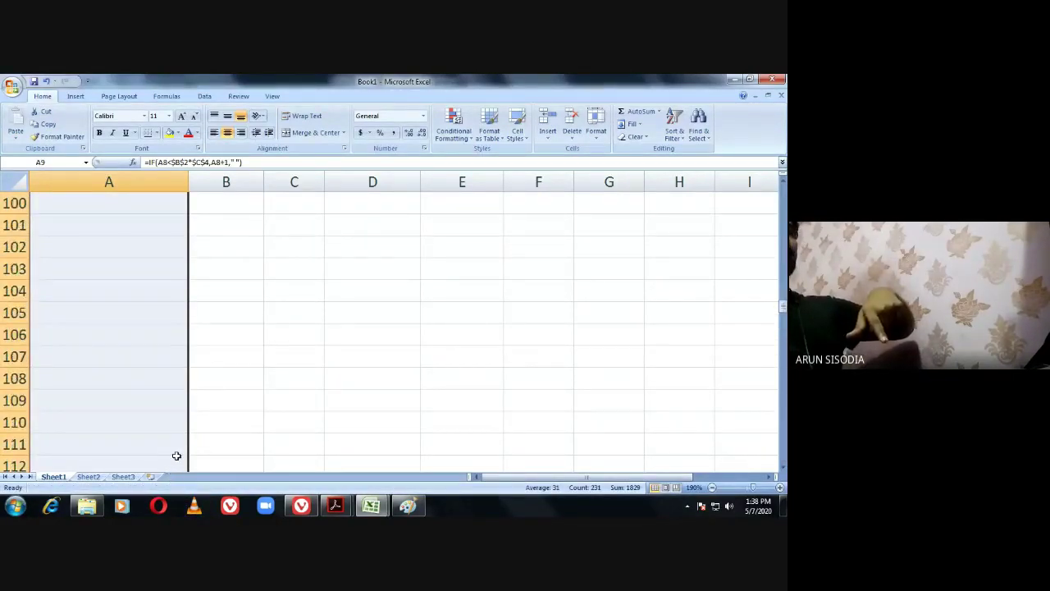
scroll(176, 455, up, 16)
Examine where the serial numbers in column A end, and reopen the A9 formula to inspect its absolute references.
scroll(147, 439, down, 4)
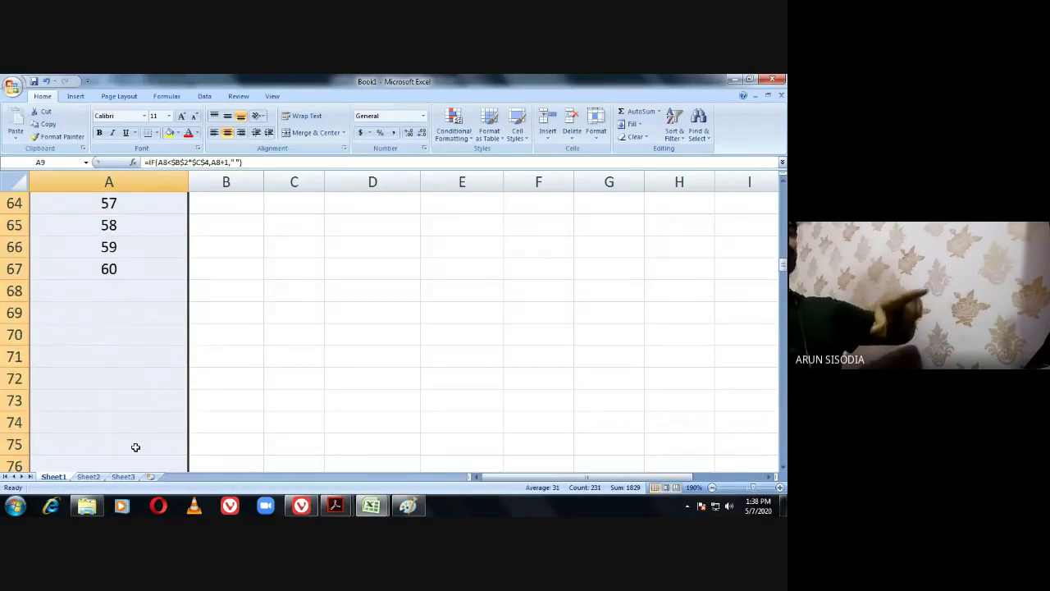
scroll(136, 447, up, 3)
scroll(136, 447, up, 3)
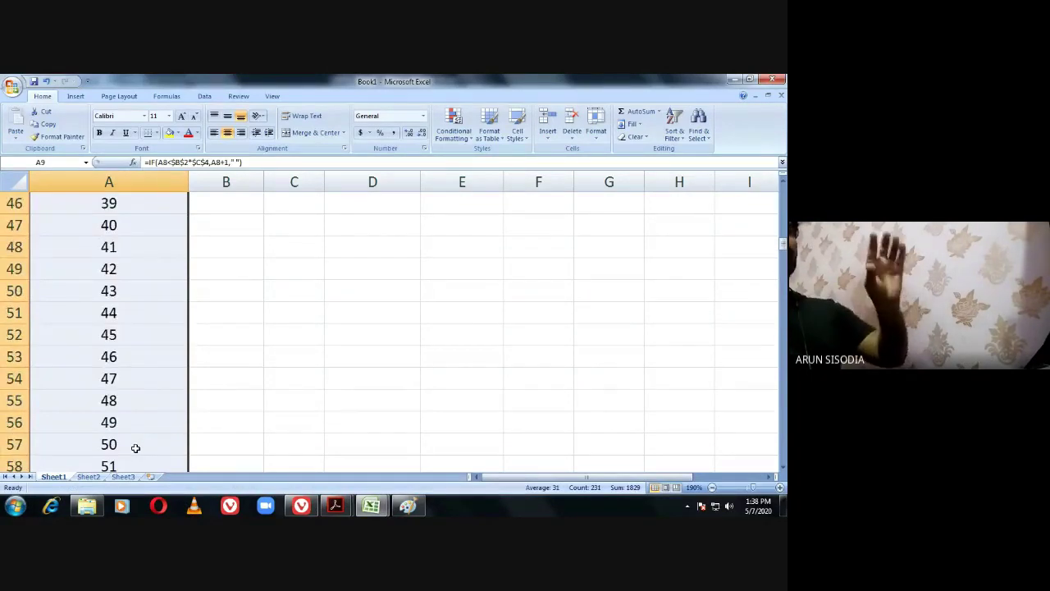
scroll(135, 448, down, 4)
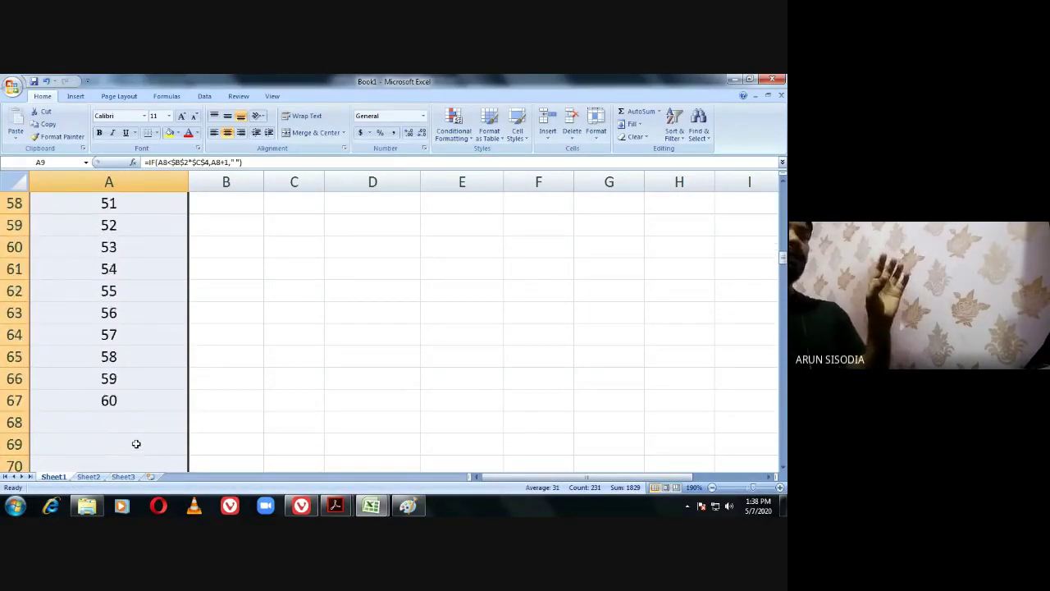
scroll(137, 444, down, 1)
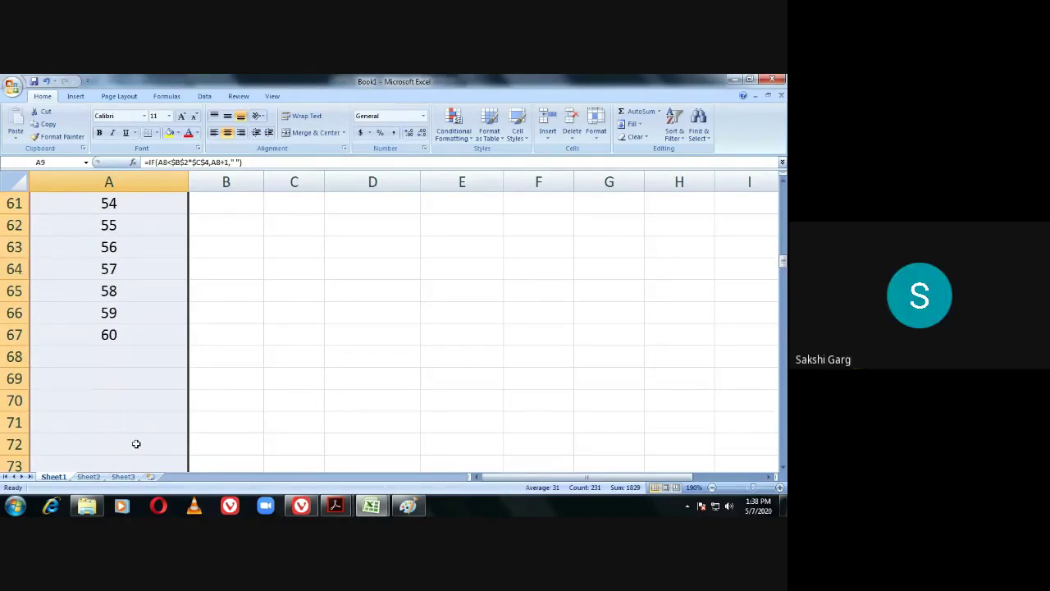
scroll(136, 444, down, 1)
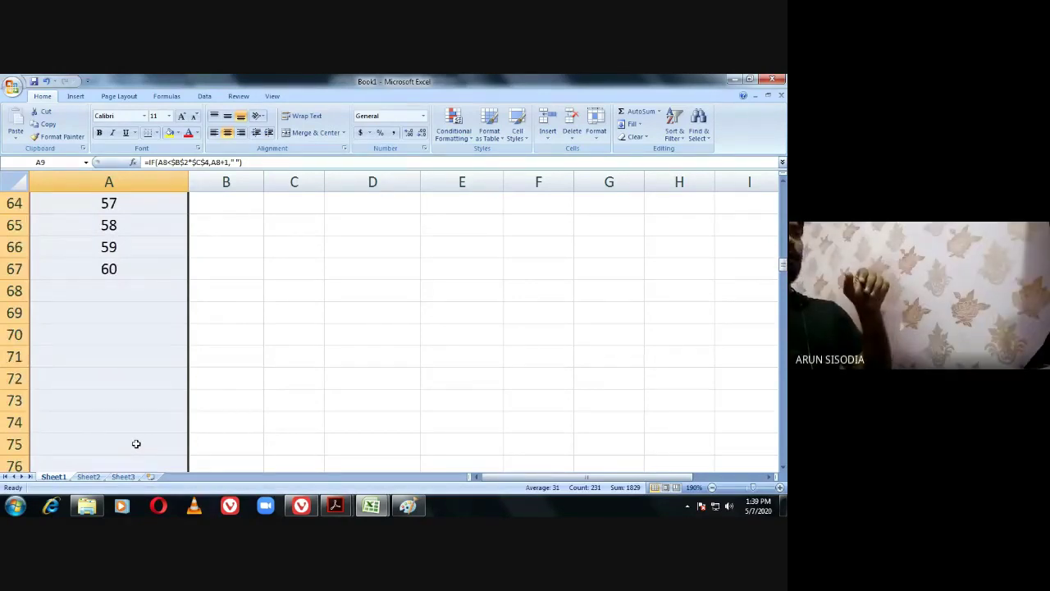
scroll(136, 444, up, 3)
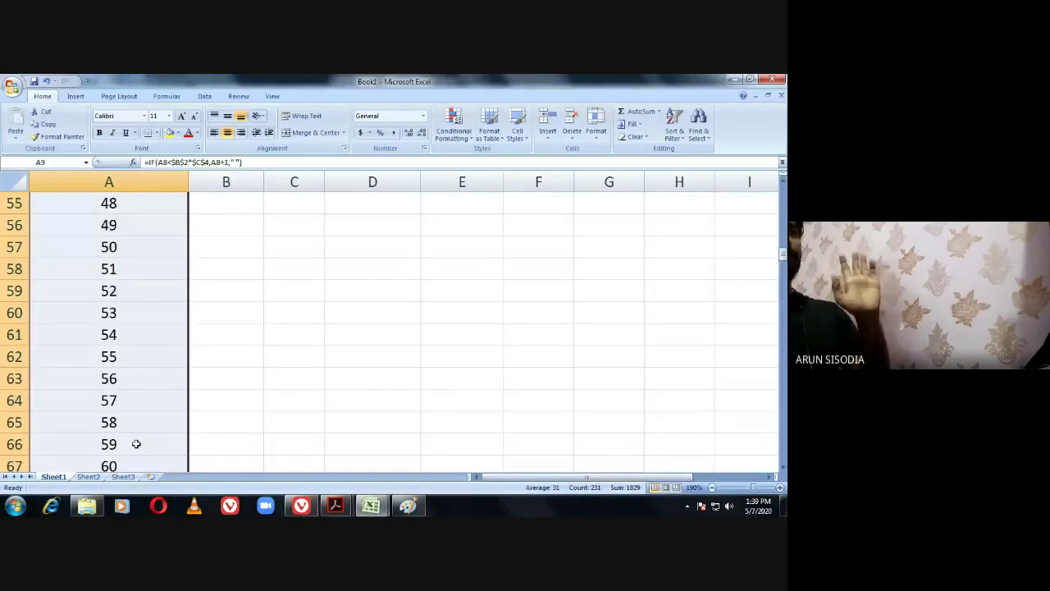
scroll(136, 444, up, 18)
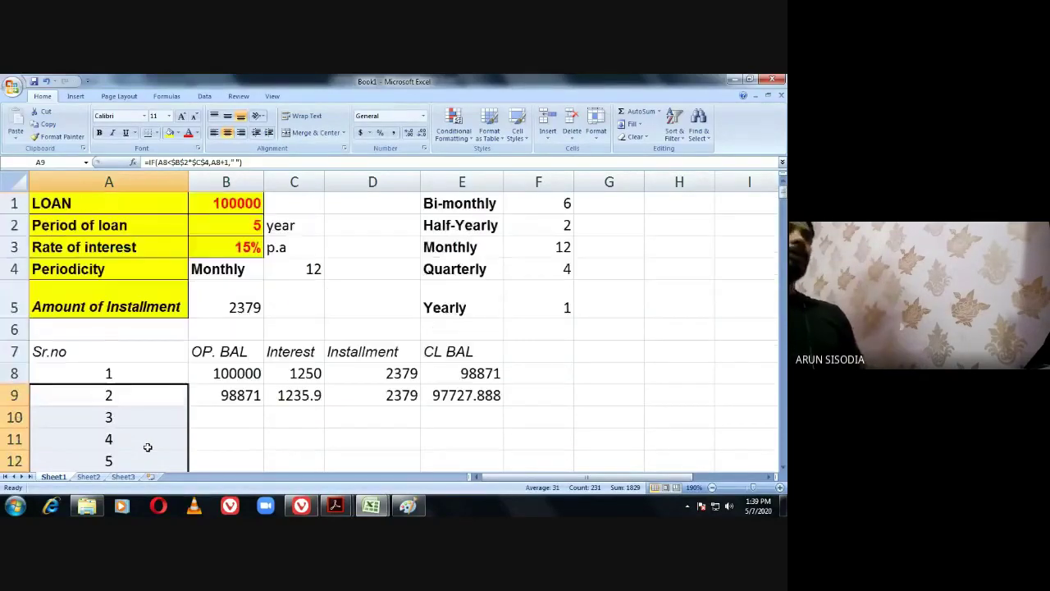
double_click(101, 396)
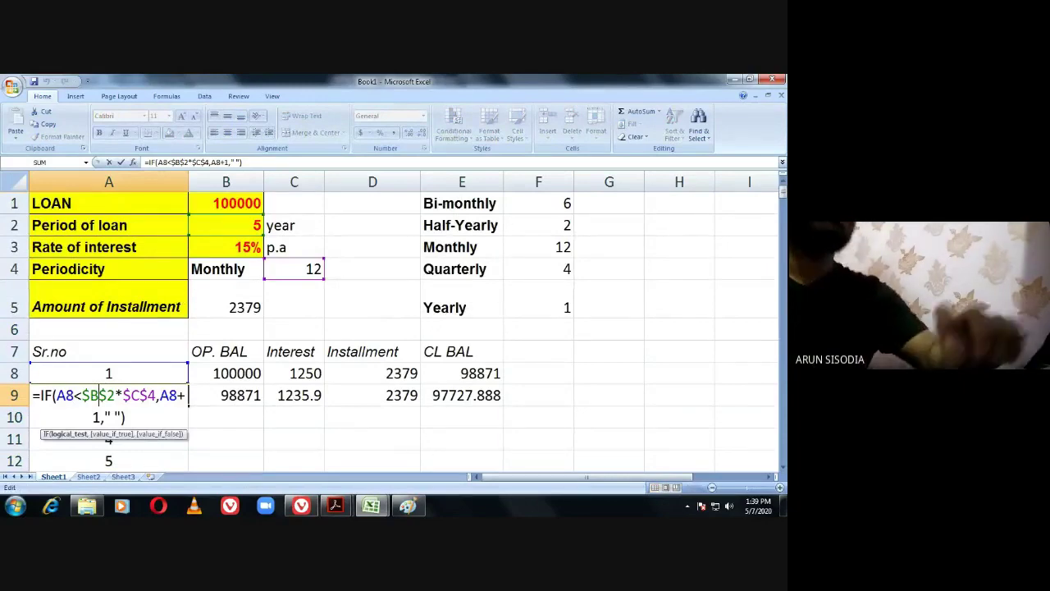
Switch to Paint and handwrite "A8 = 1" with the 1 circled, plus the test "1<60" below it.
click(407, 506)
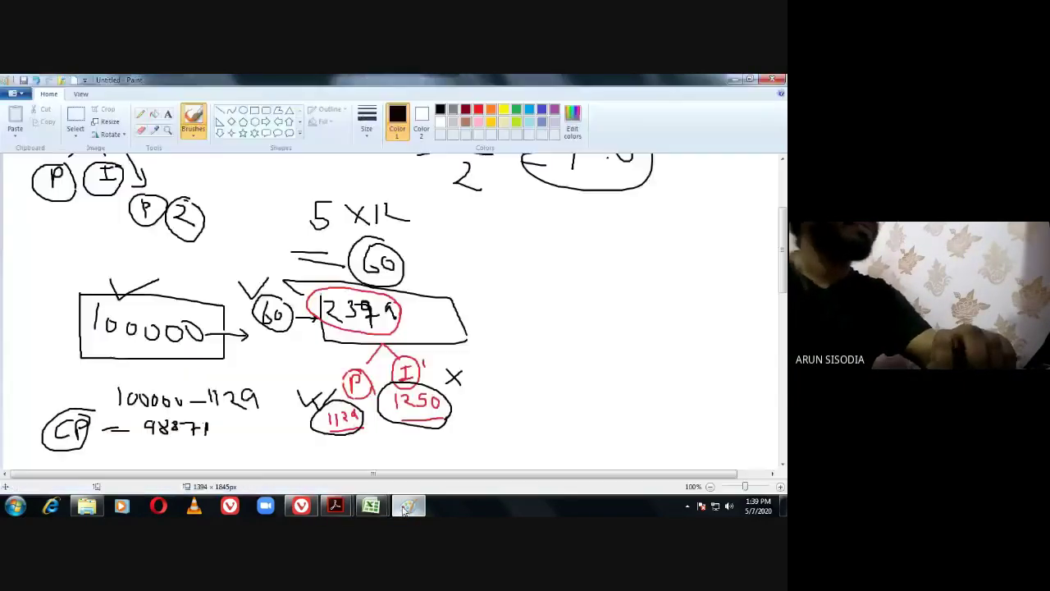
mouse_move(480, 277)
mouse_down()
mouse_move(483, 245)
mouse_move(496, 263)
mouse_move(531, 261)
mouse_up()
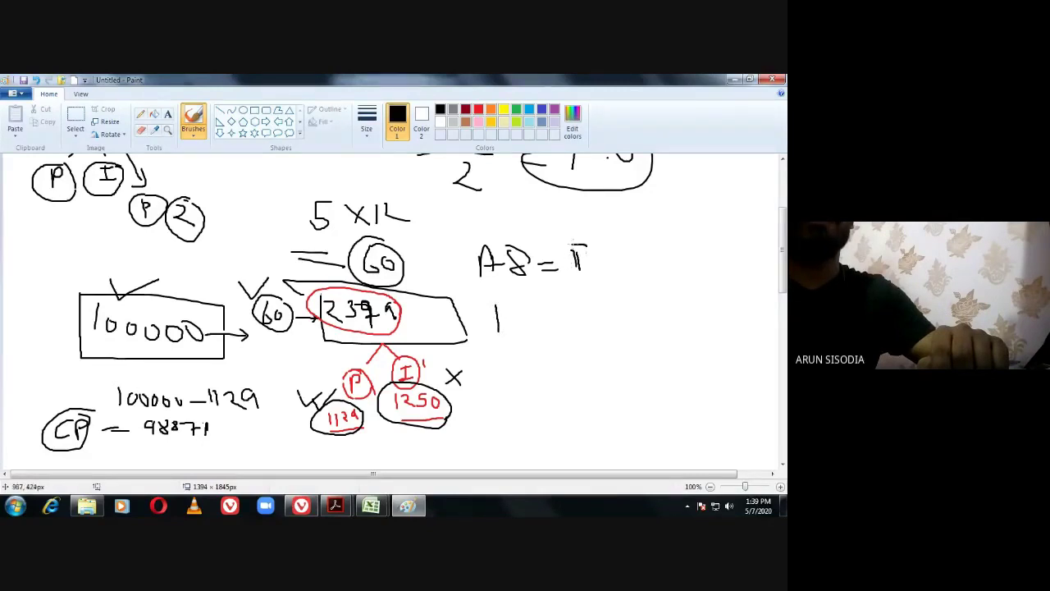
drag(574, 244, 592, 243)
drag(529, 305, 538, 338)
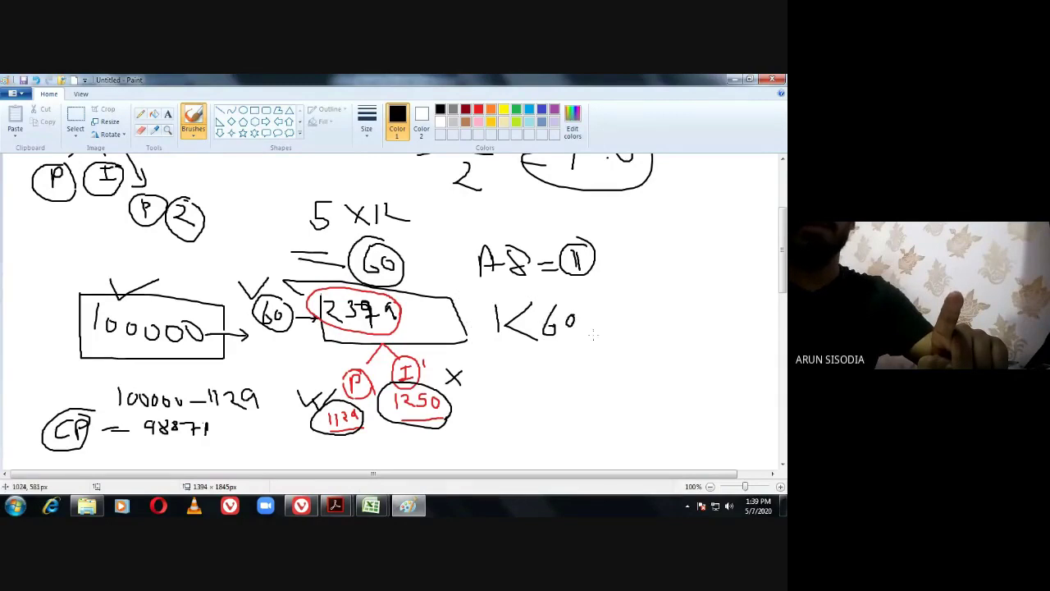
Extend the handwritten test with ", 1+1, " ")", mark its leading 1 and circle the 60.
drag(586, 334, 583, 347)
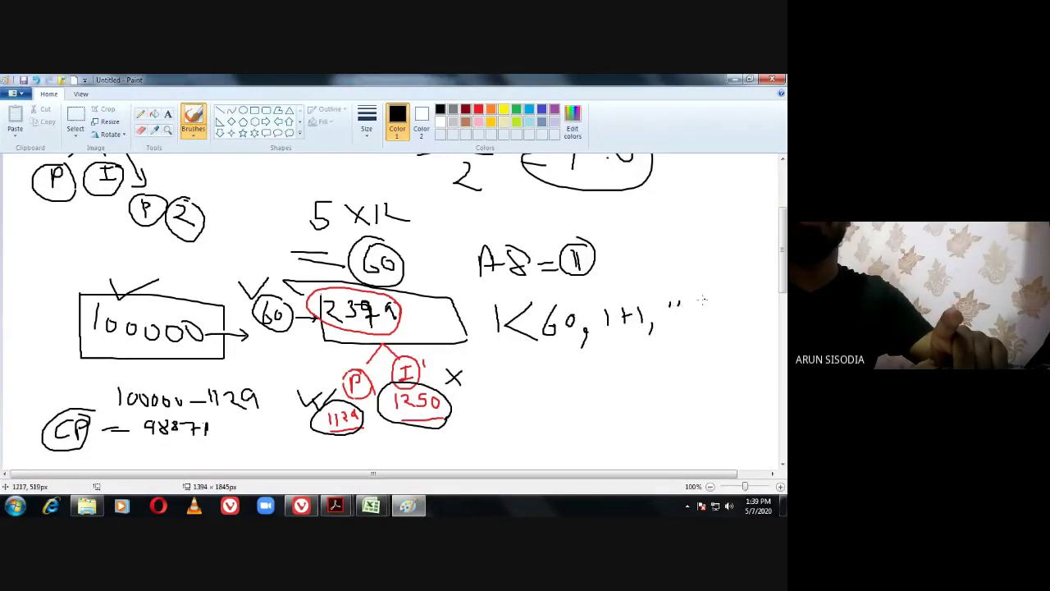
drag(736, 297, 738, 323)
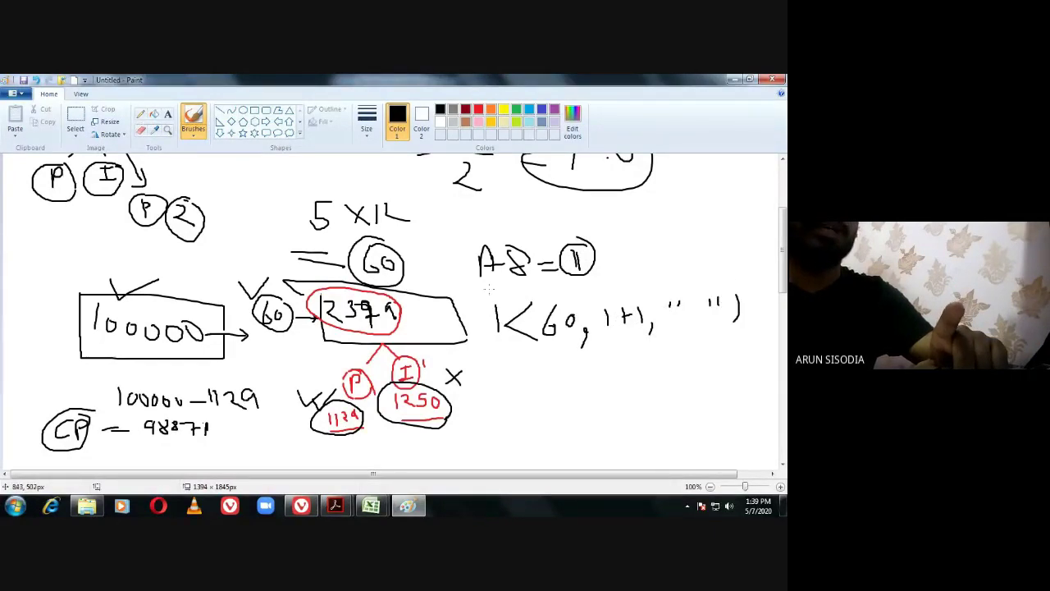
mouse_move(490, 289)
mouse_down()
mouse_move(491, 340)
mouse_move(486, 330)
mouse_up()
mouse_move(582, 306)
mouse_down()
mouse_move(566, 302)
mouse_move(538, 319)
mouse_move(566, 347)
mouse_move(579, 300)
mouse_up()
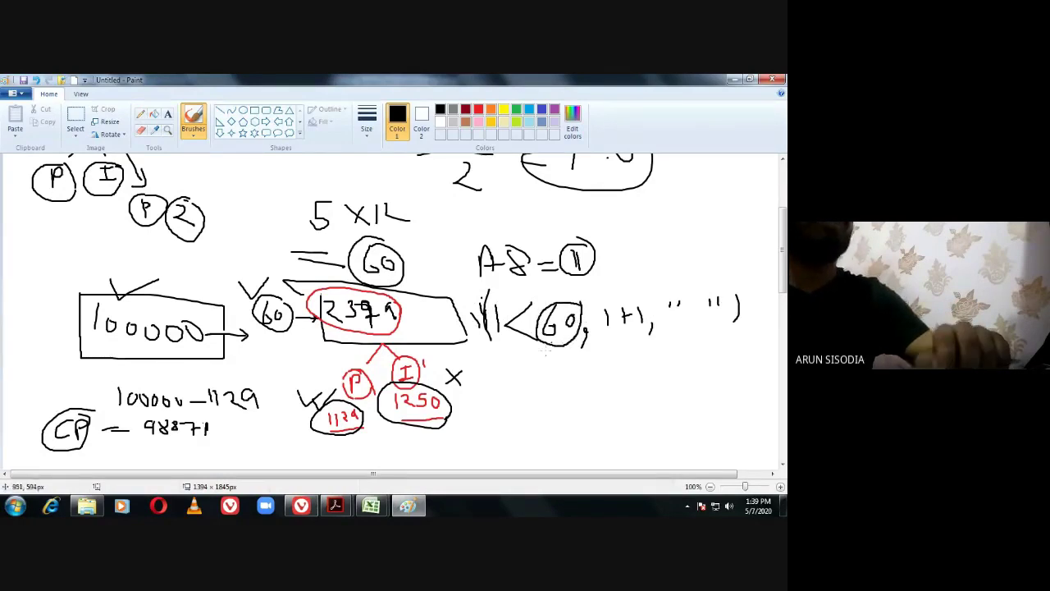
Switch to the FUNCTIONS FOR CLASS workbook in Excel and inspect the serial number formula in A8 of LOAN AND LEASE Q1.
click(371, 505)
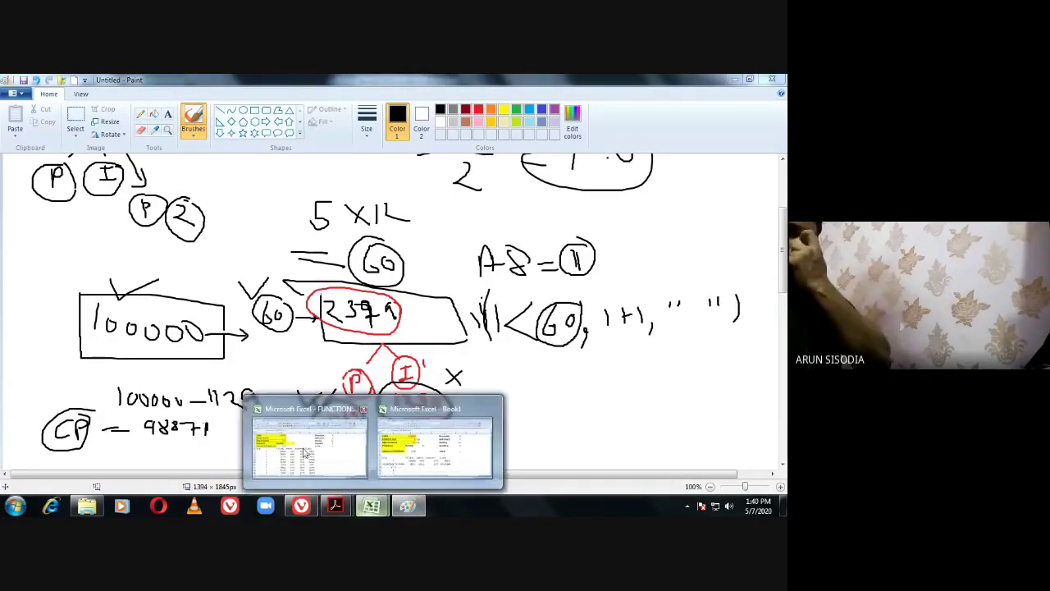
click(305, 452)
double_click(85, 327)
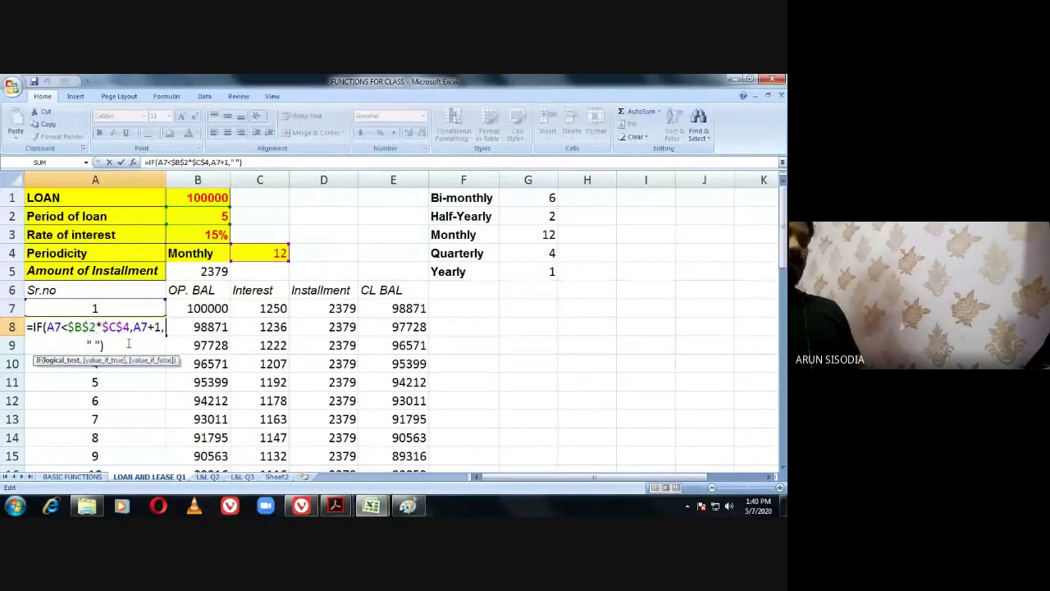
key(Return)
click(457, 310)
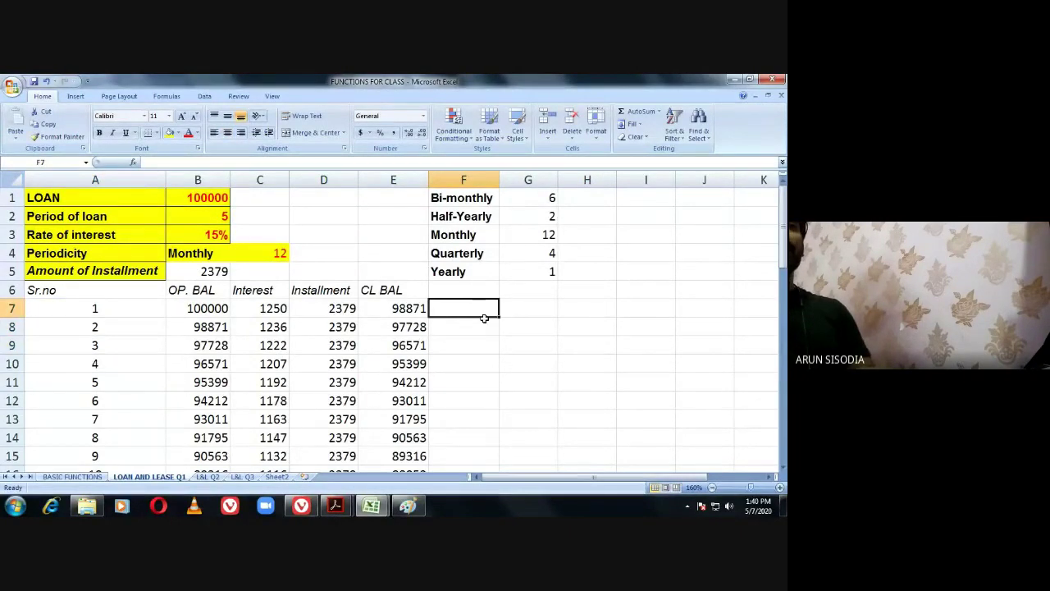
drag(499, 319, 501, 356)
click(467, 312)
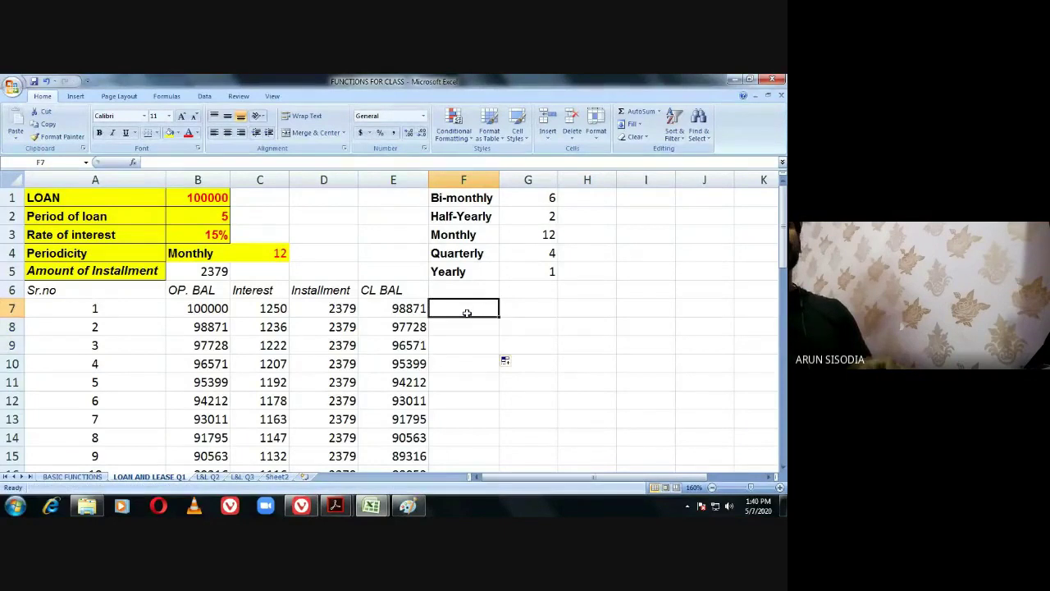
Examine the serial number cells A7 to A9 and the references used by the IF formula in A9.
click(95, 310)
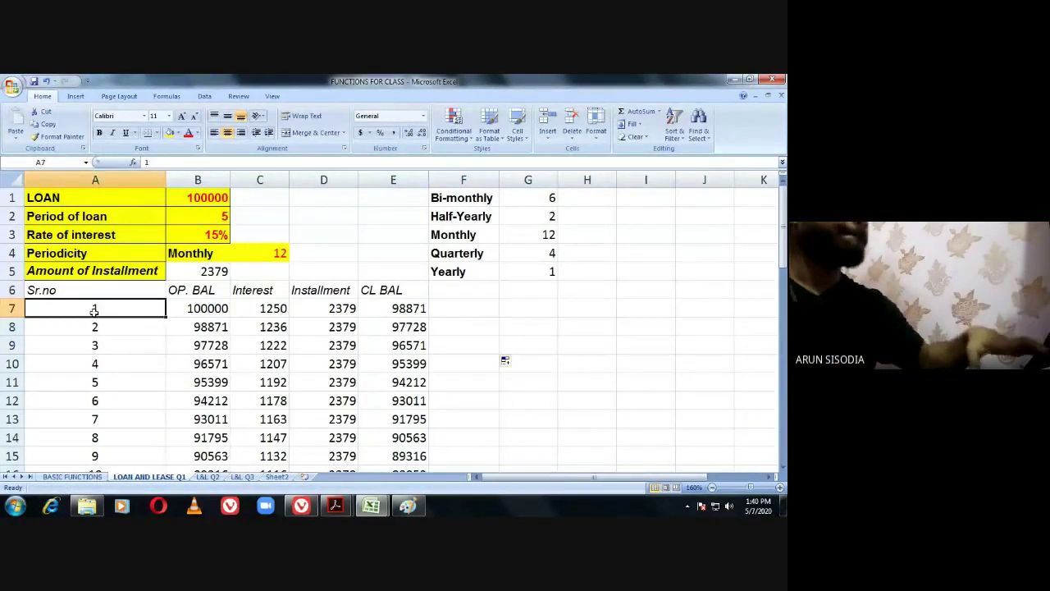
click(89, 326)
click(88, 345)
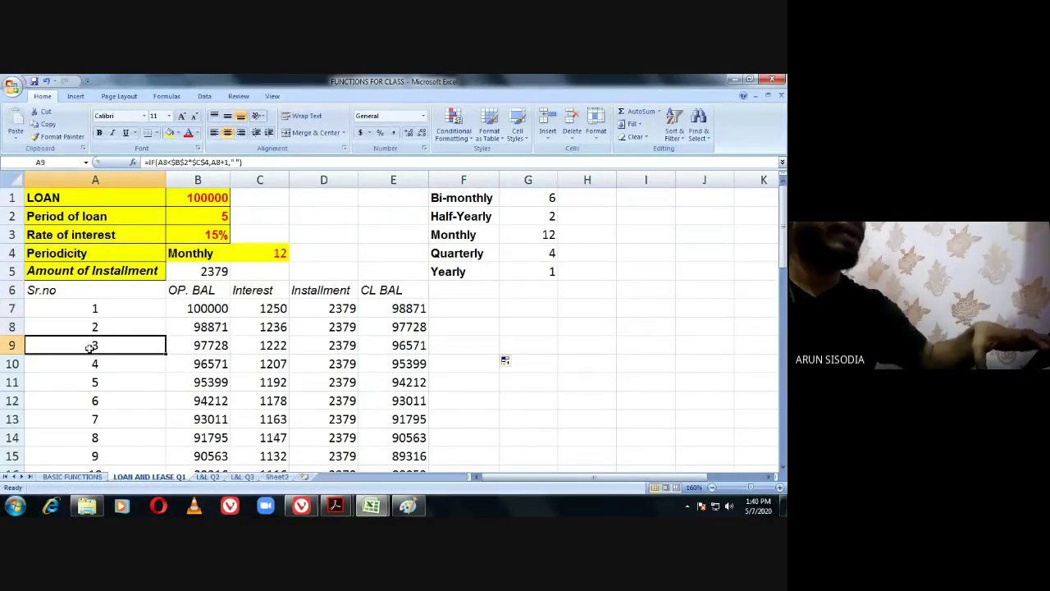
double_click(88, 346)
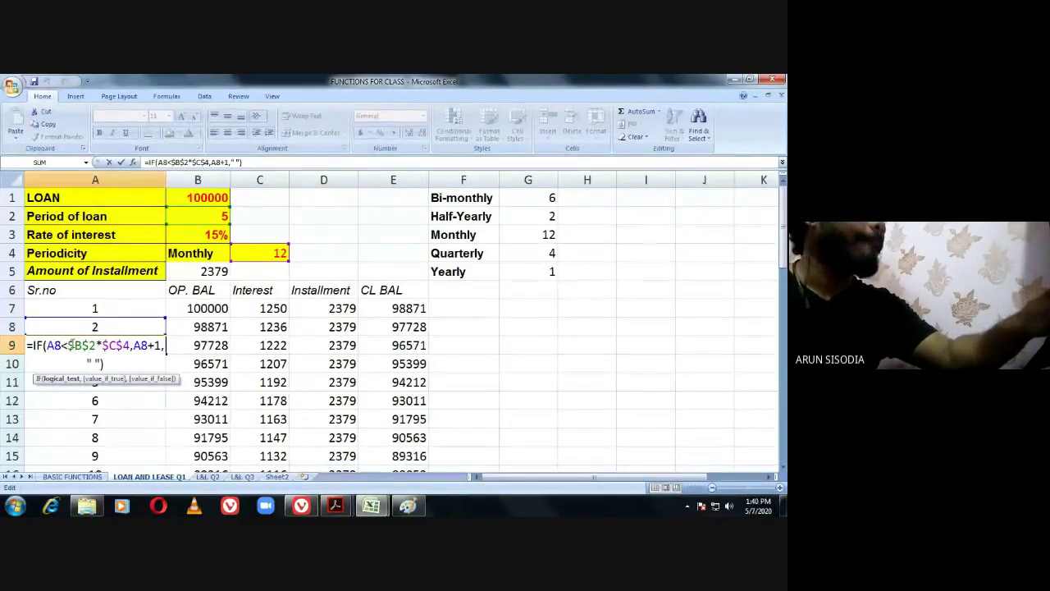
click(83, 308)
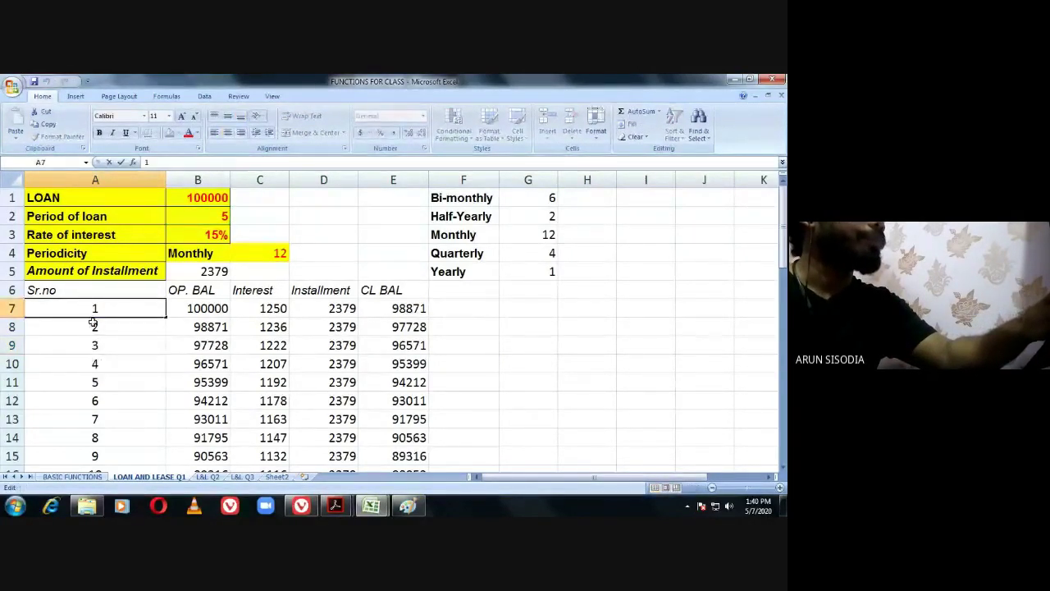
Inspect the IF formula in A8, highlighting its A7 reference, and close it without changes.
double_click(93, 325)
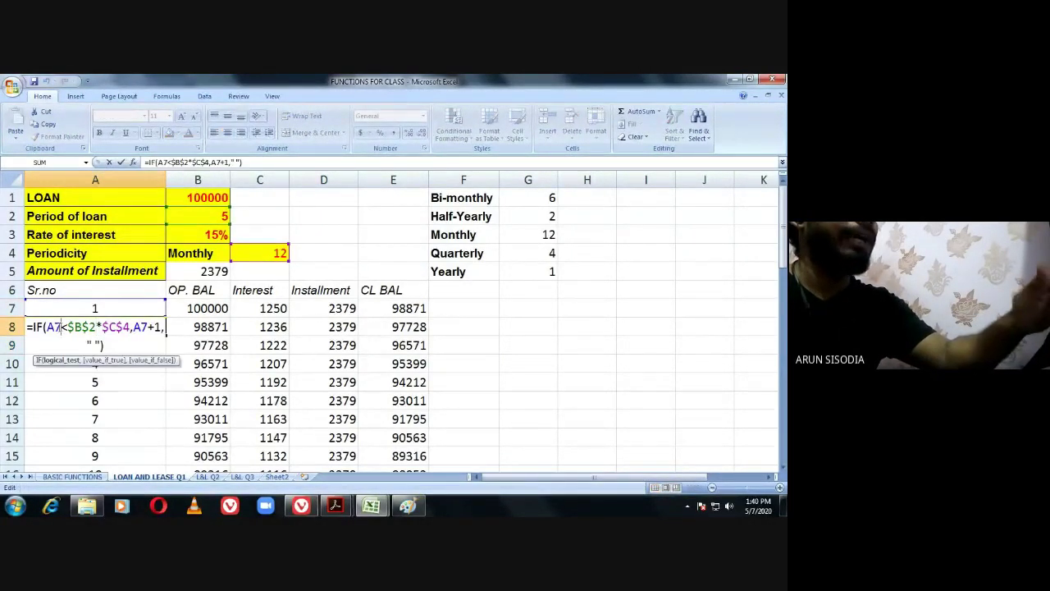
drag(47, 326, 62, 328)
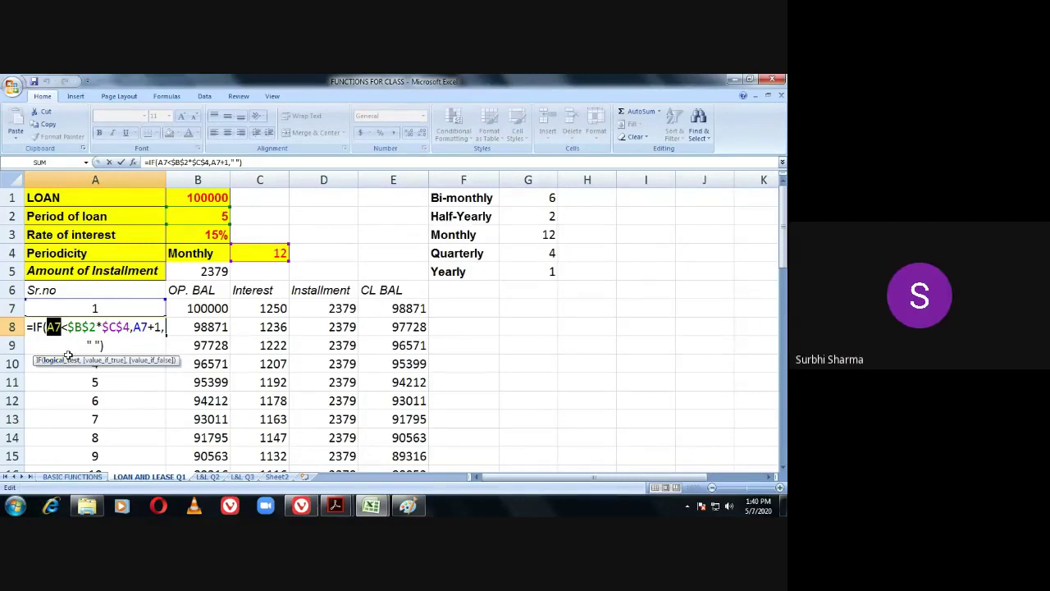
key(Return)
click(97, 326)
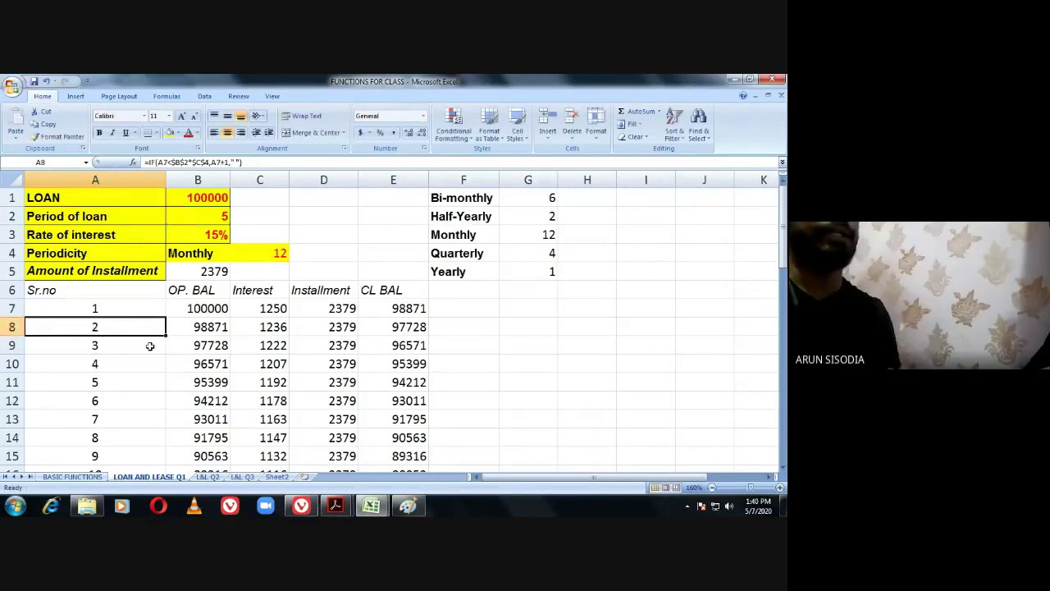
Compare the IF formulas in A9 and A10 to see how each refers to the preceding serial number.
double_click(84, 345)
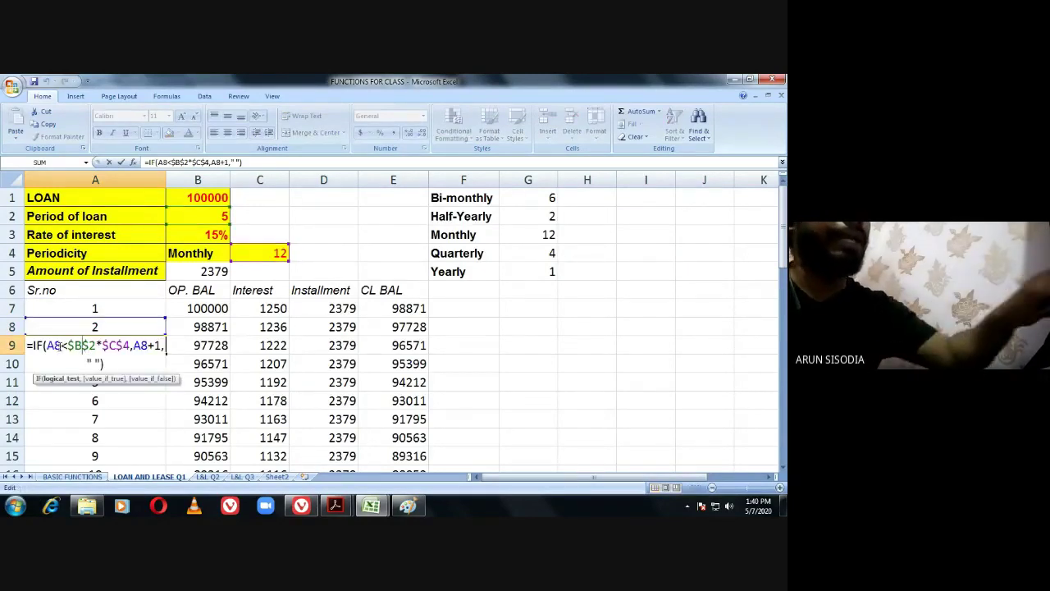
key(Return)
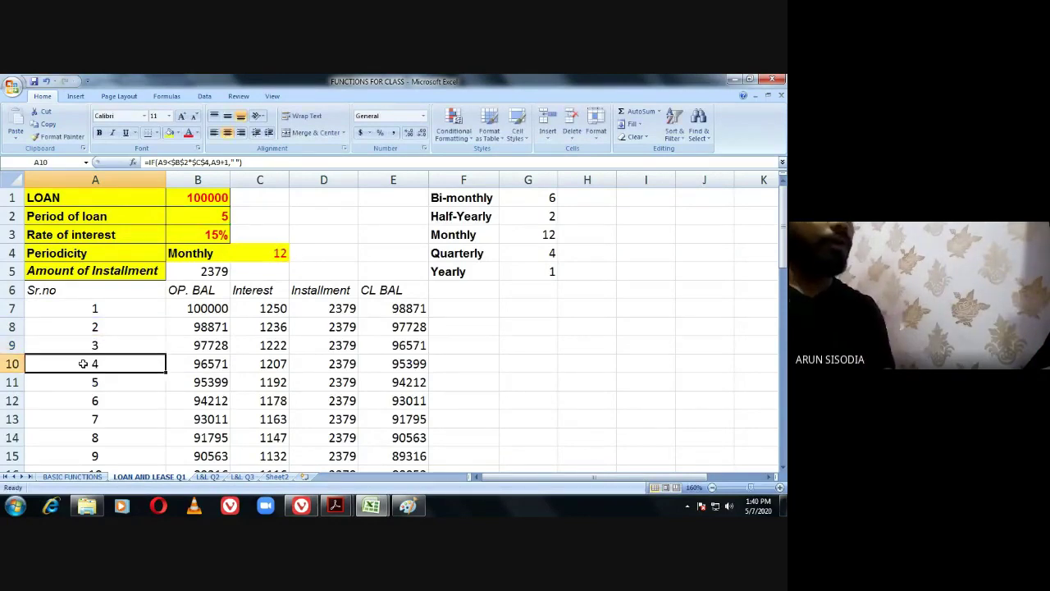
double_click(83, 364)
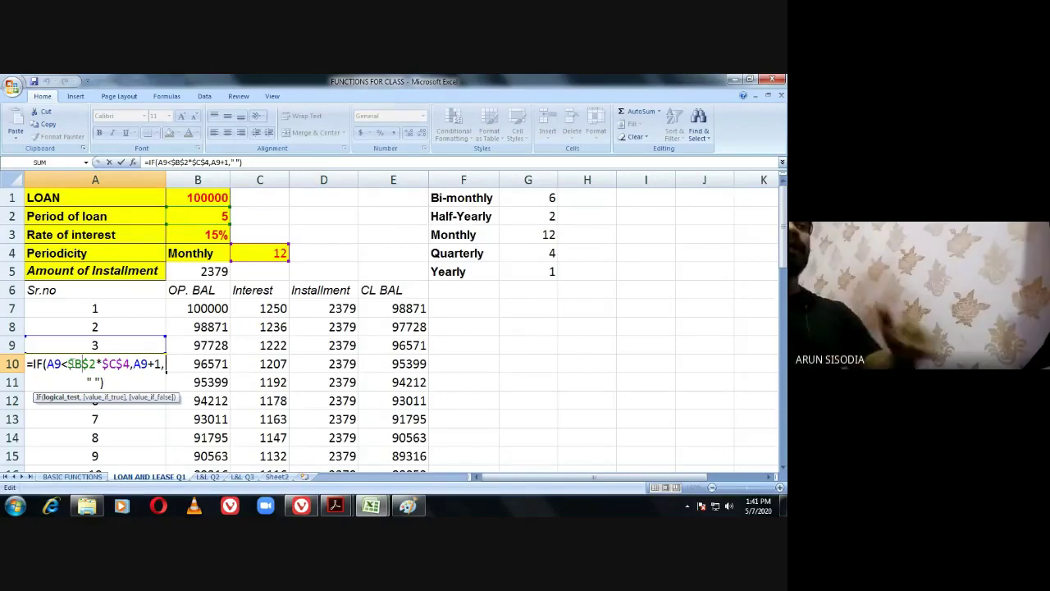
Highlight the absolute reference $B$2*$C$4 in A10's IF formula, close it unchanged, and inspect the formula in A15.
drag(68, 363, 119, 364)
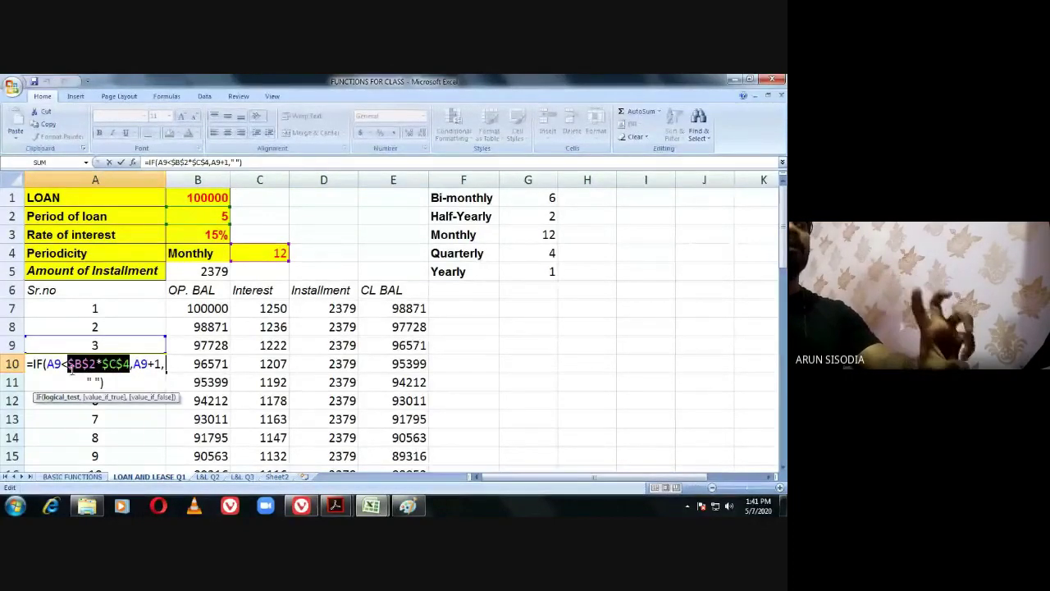
key(Return)
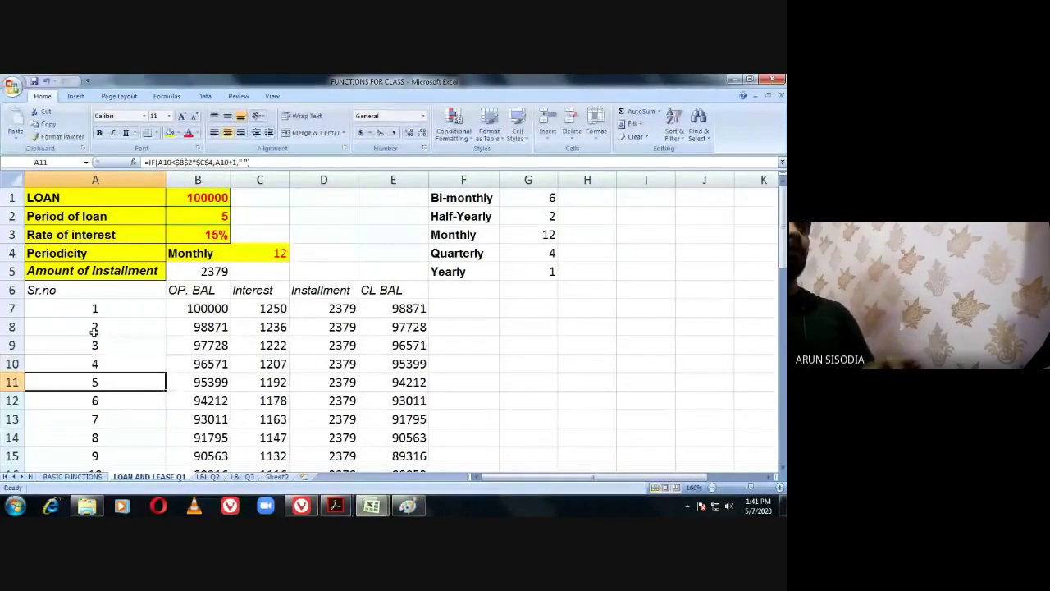
scroll(81, 379, down, 2)
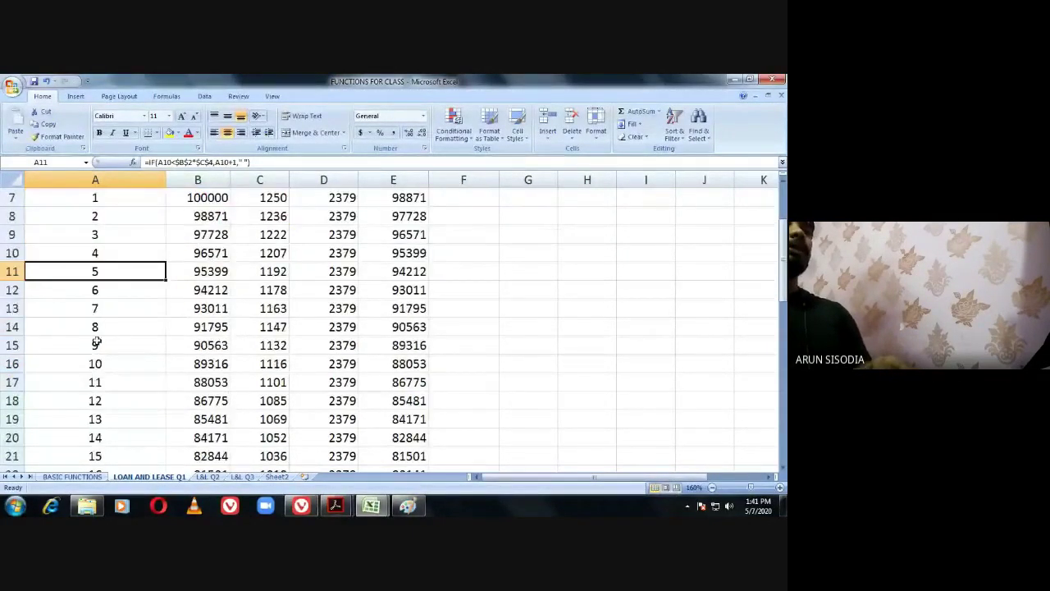
double_click(96, 343)
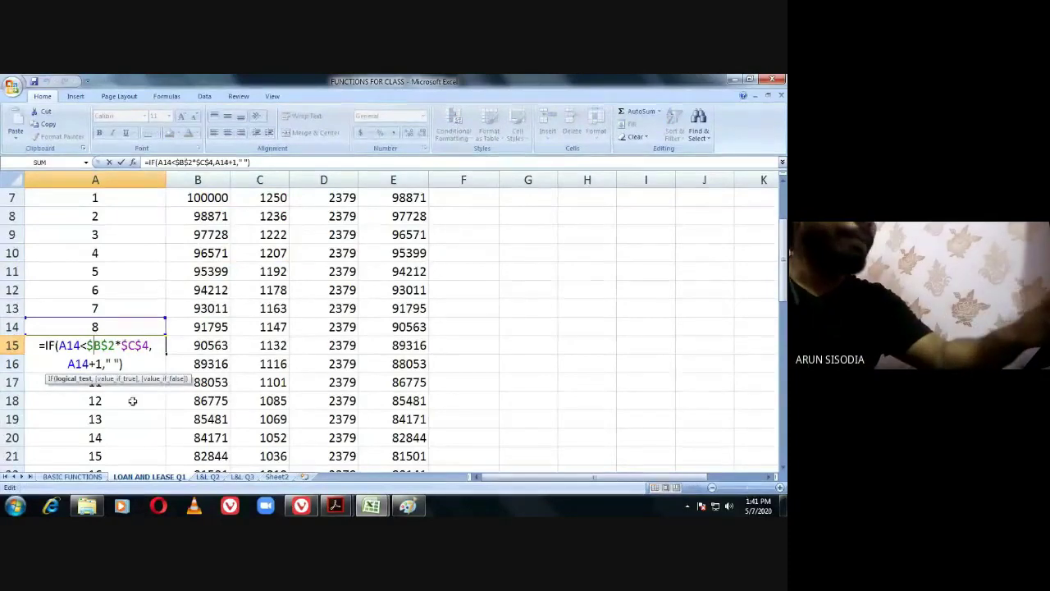
Compare the serial number formulas in A8 and A34, closing both without changes.
scroll(90, 340, up, 2)
double_click(88, 327)
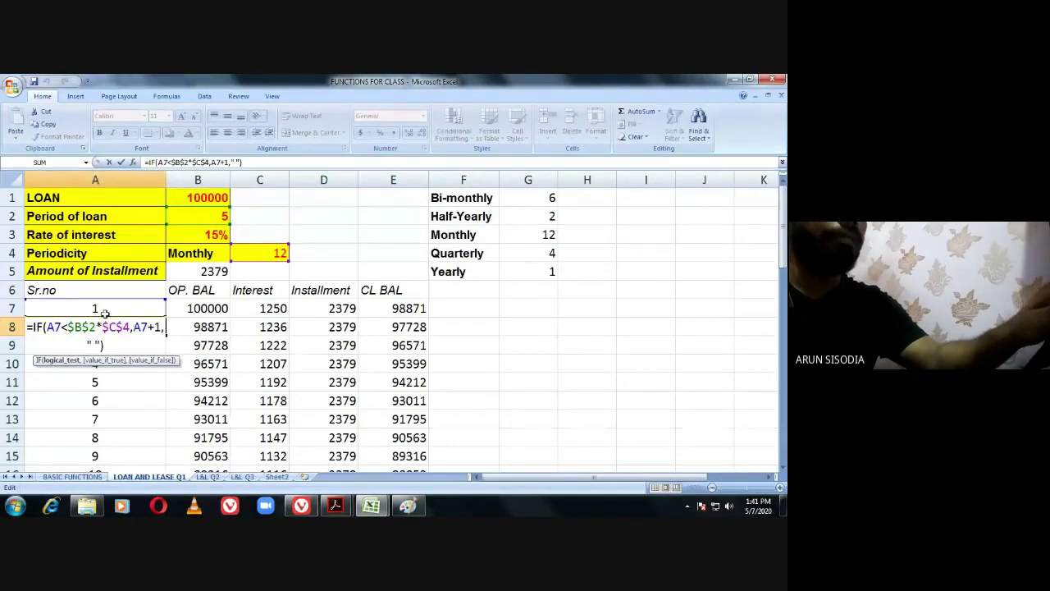
key(Return)
scroll(110, 356, down, 8)
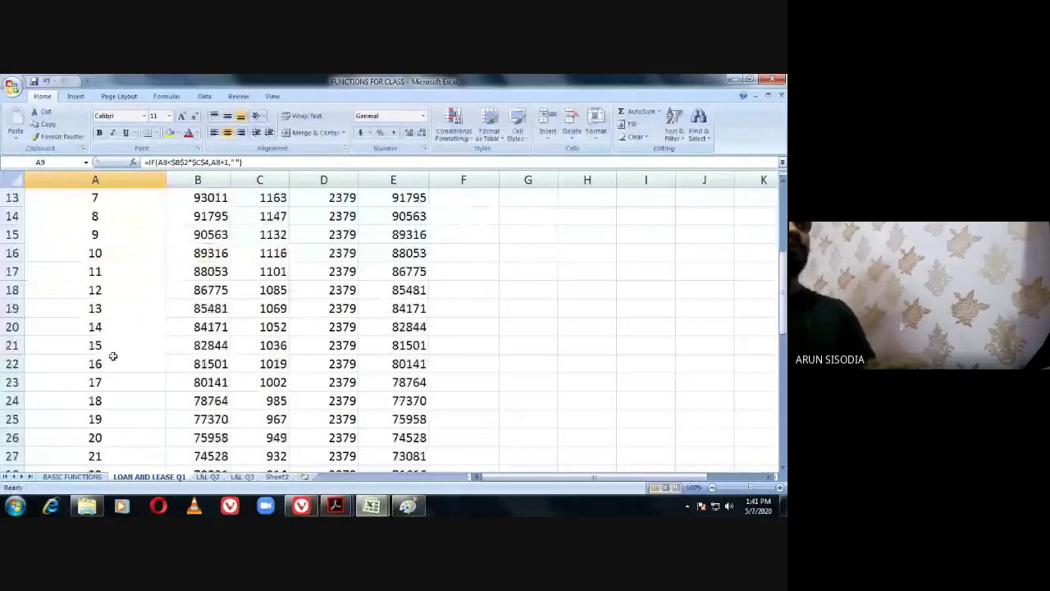
click(118, 361)
double_click(118, 361)
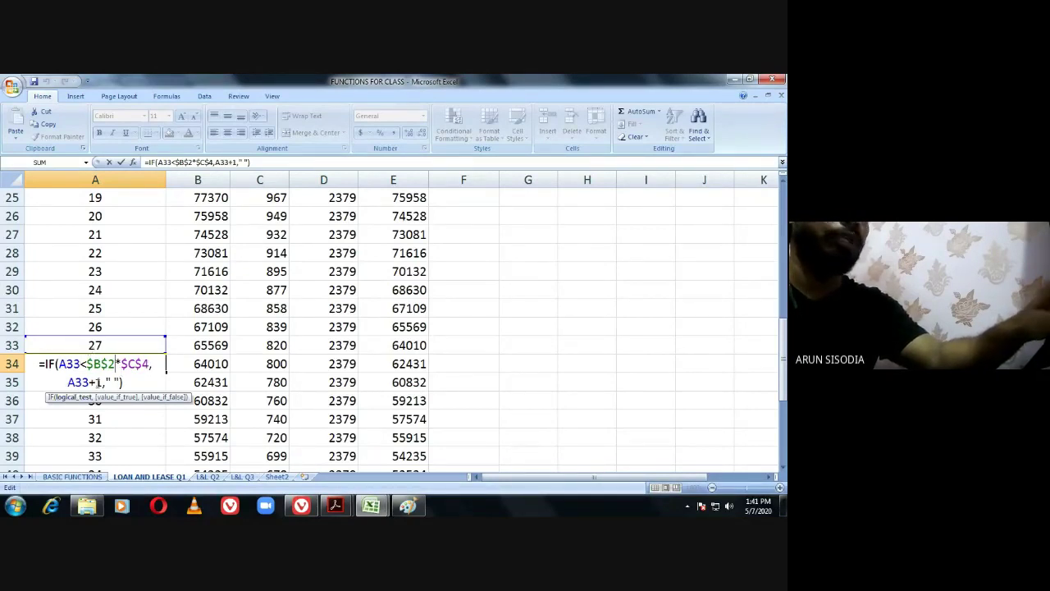
key(Return)
Fill the IF formula from A8 down the Sr.no column through A72.
scroll(94, 378, down, 9)
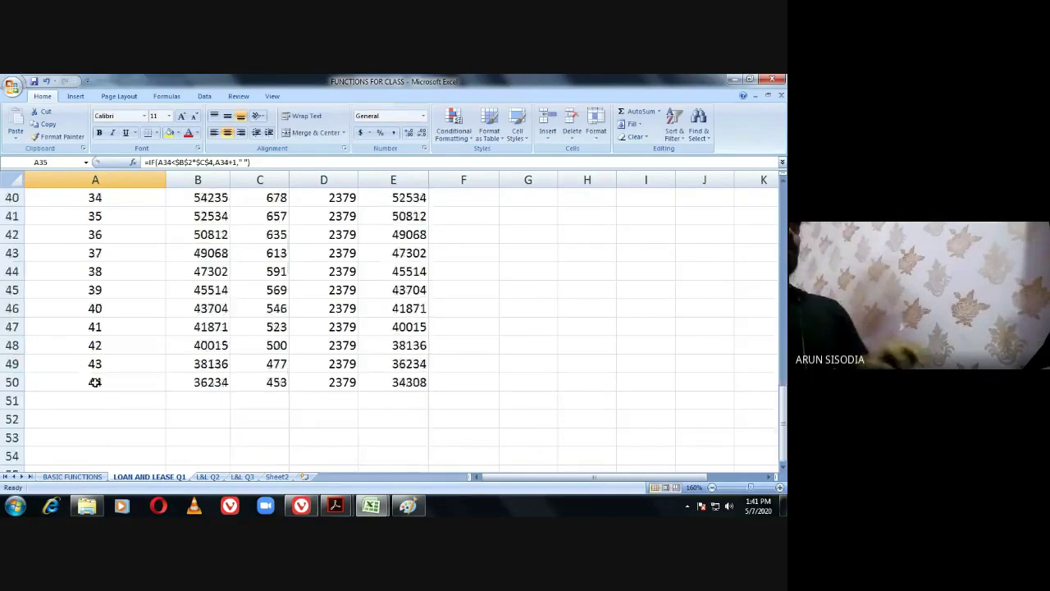
scroll(94, 379, up, 3)
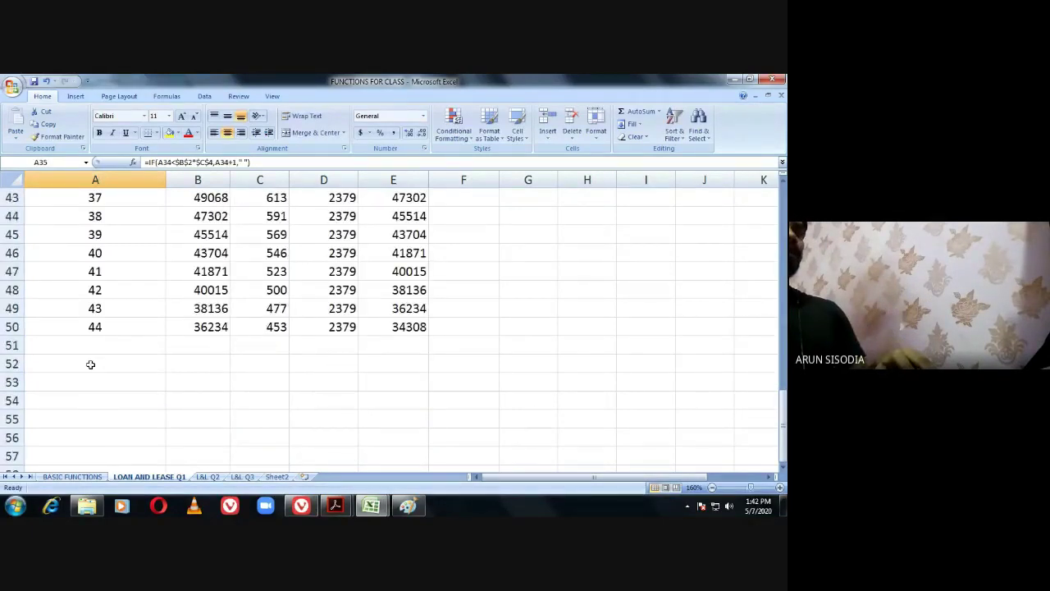
scroll(110, 314, down, 1)
scroll(110, 304, up, 2)
scroll(106, 344, down, 1)
scroll(107, 349, down, 2)
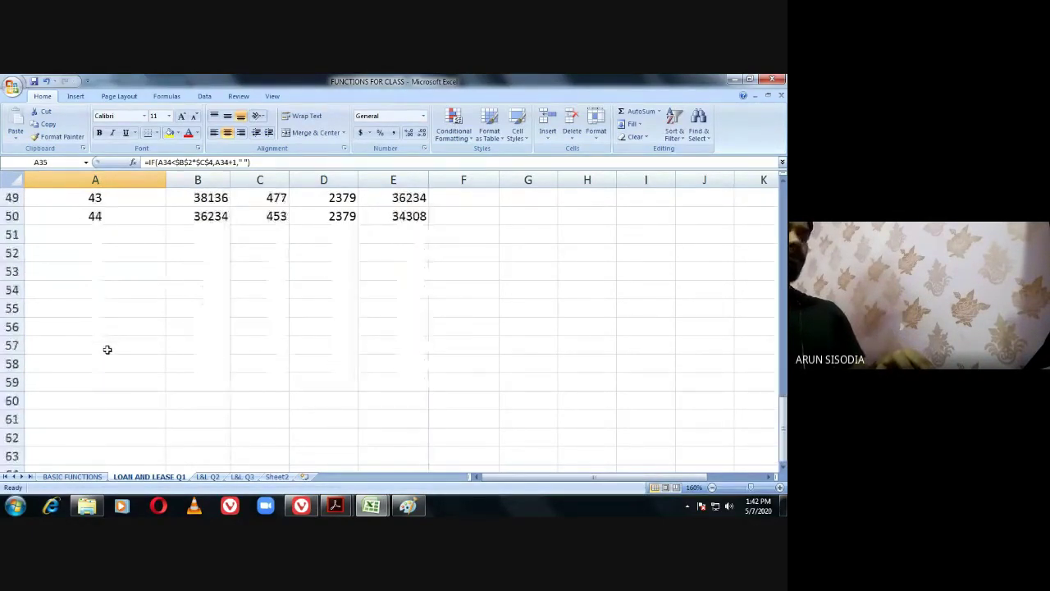
scroll(107, 350, down, 1)
scroll(106, 344, up, 17)
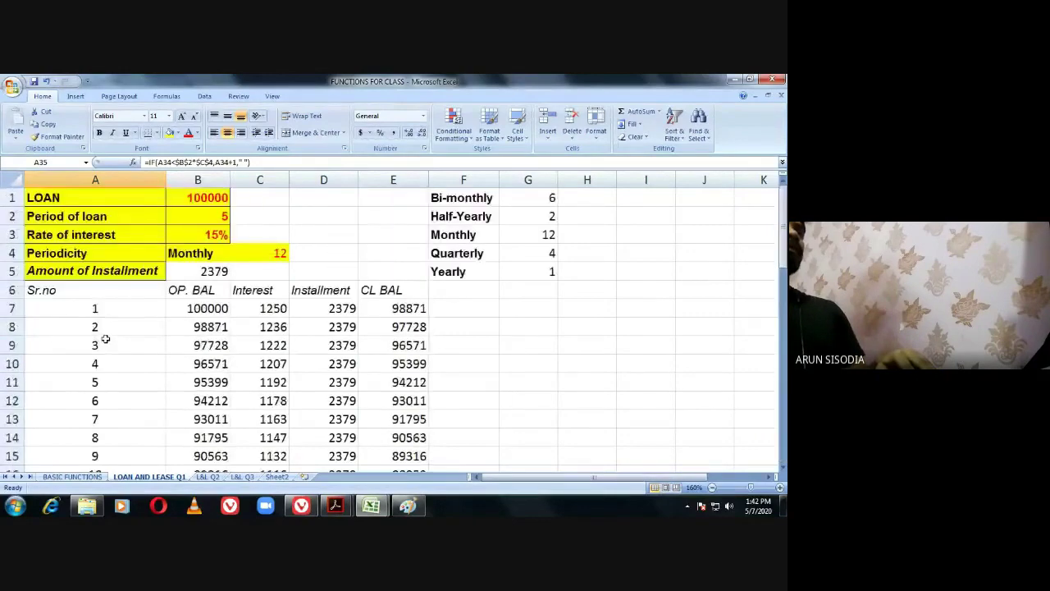
click(96, 333)
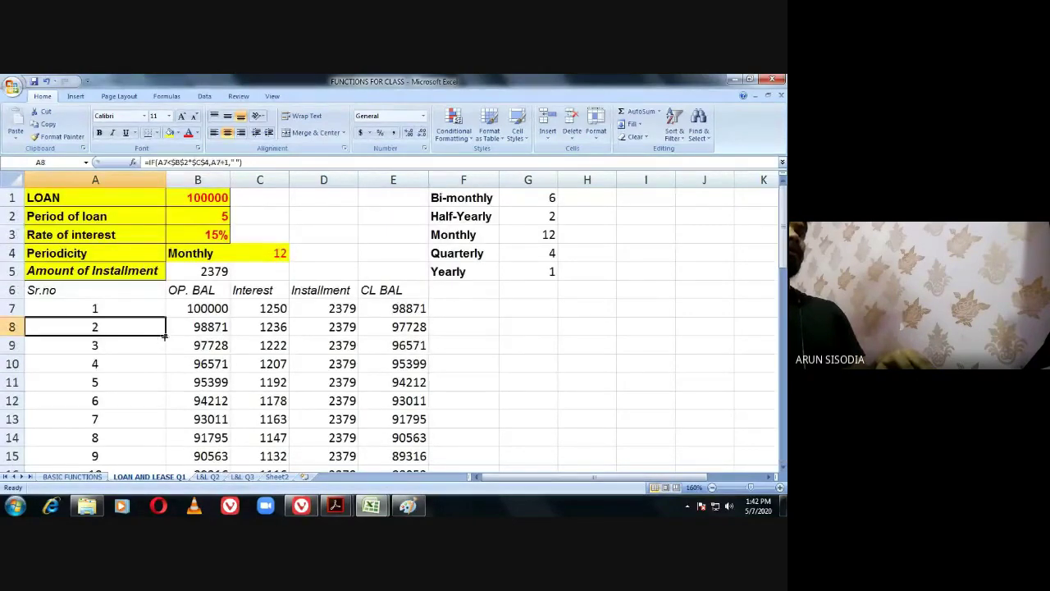
drag(164, 336, 142, 415)
scroll(143, 415, up, 5)
scroll(143, 405, down, 5)
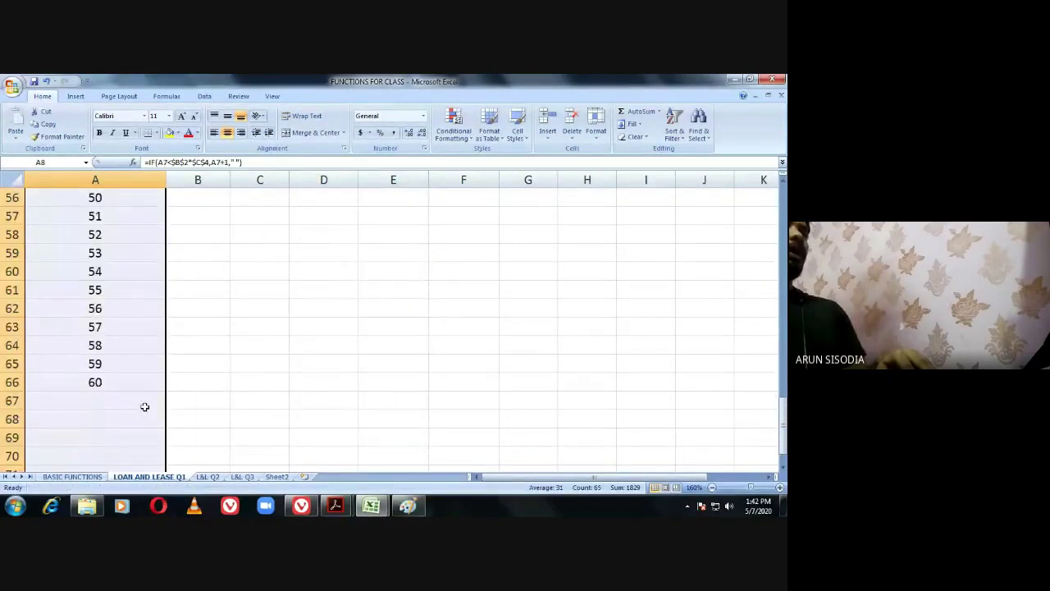
Inspect the IF formulas in A66, A67 and A68, highlighting the absolute references in A67.
double_click(95, 328)
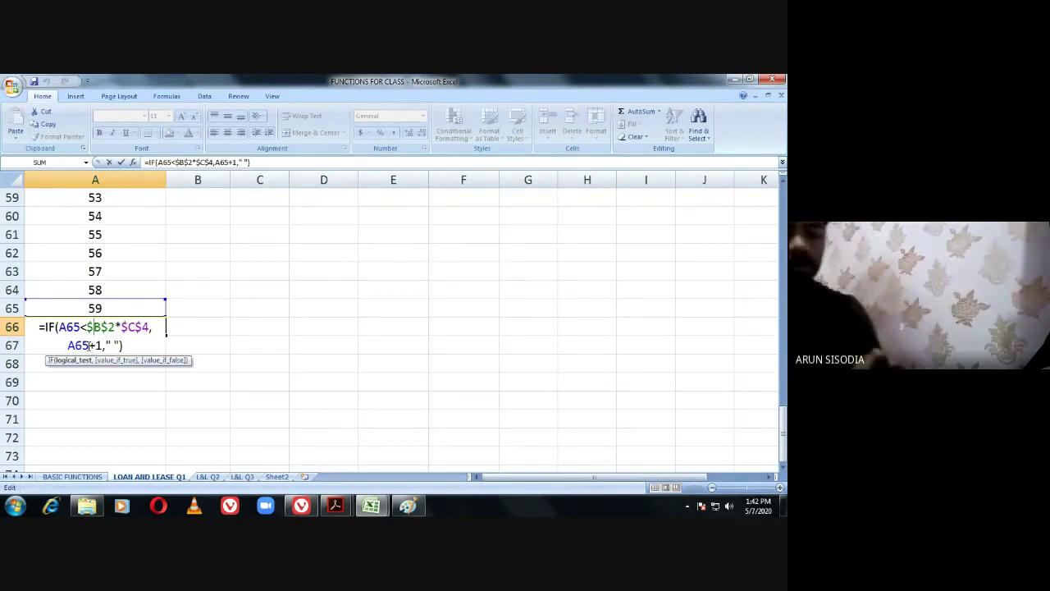
key(Return)
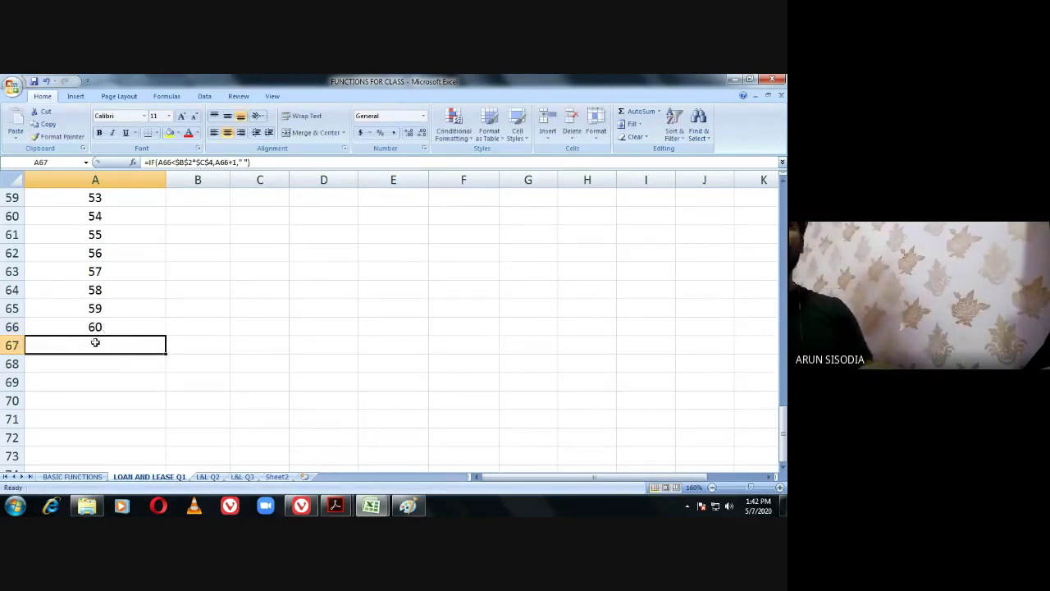
double_click(96, 345)
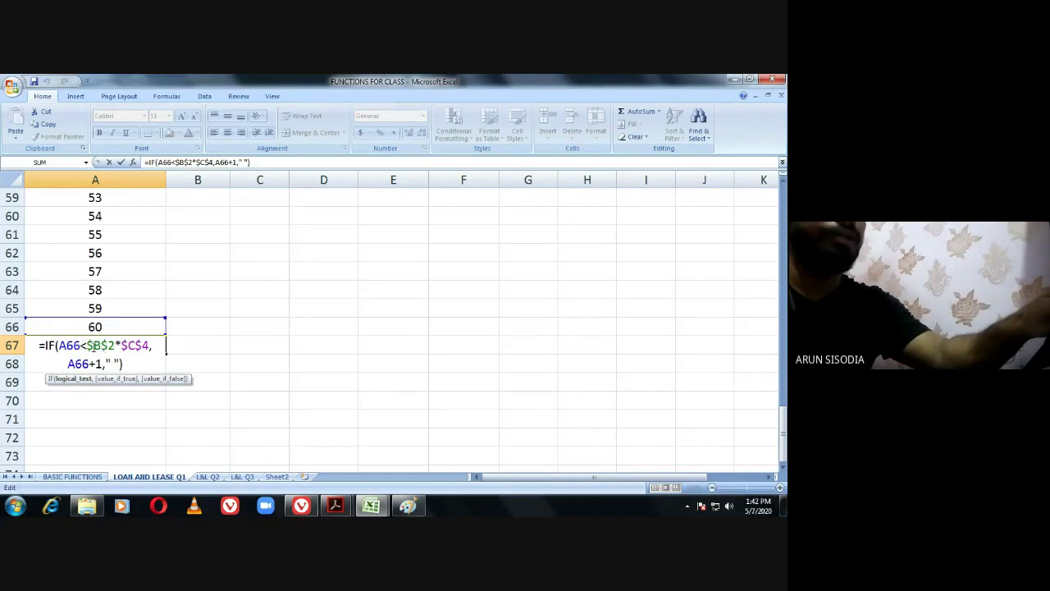
drag(88, 345, 141, 346)
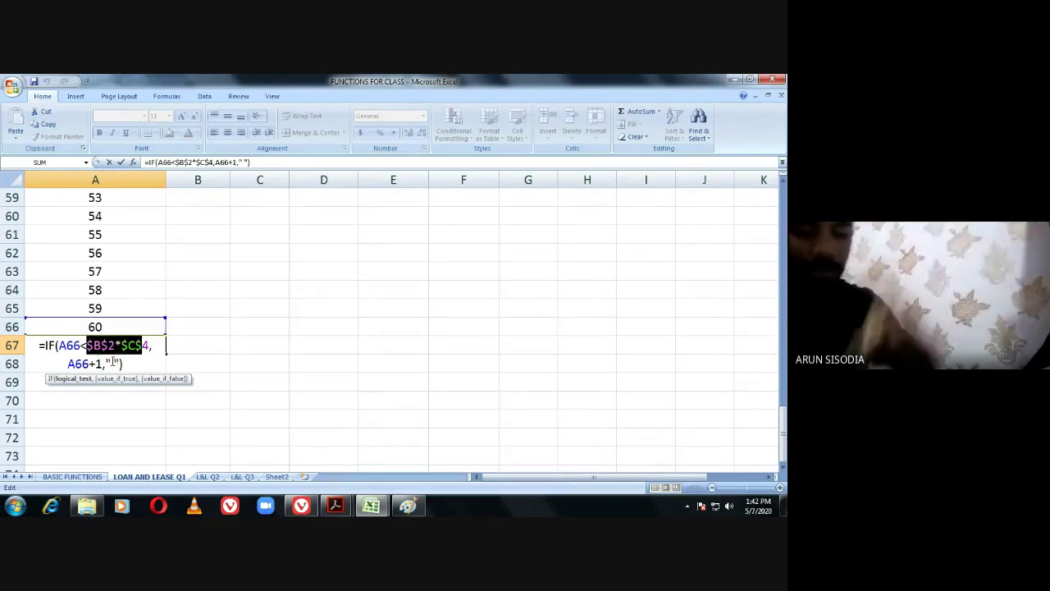
key(Return)
double_click(111, 361)
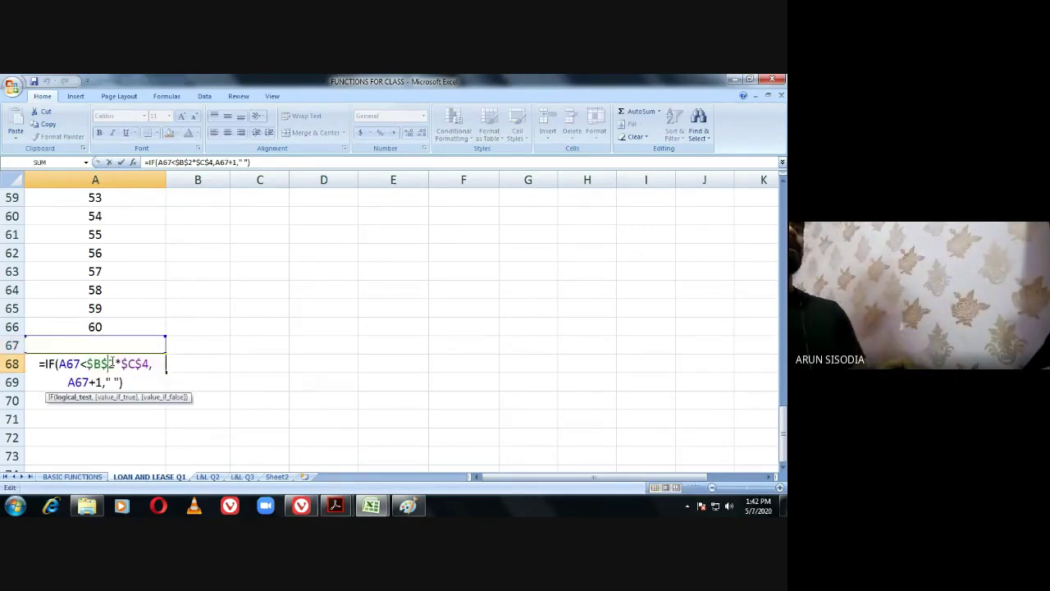
key(Return)
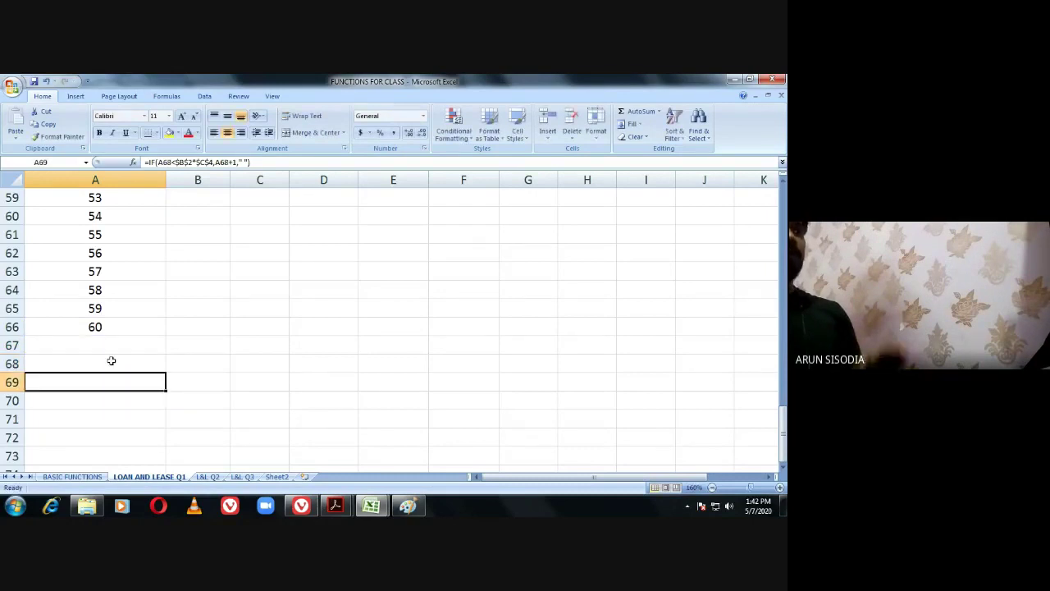
Glance at Book1, return to FUNCTIONS FOR CLASS, and inspect the opening balance formula in B8.
scroll(111, 361, up, 16)
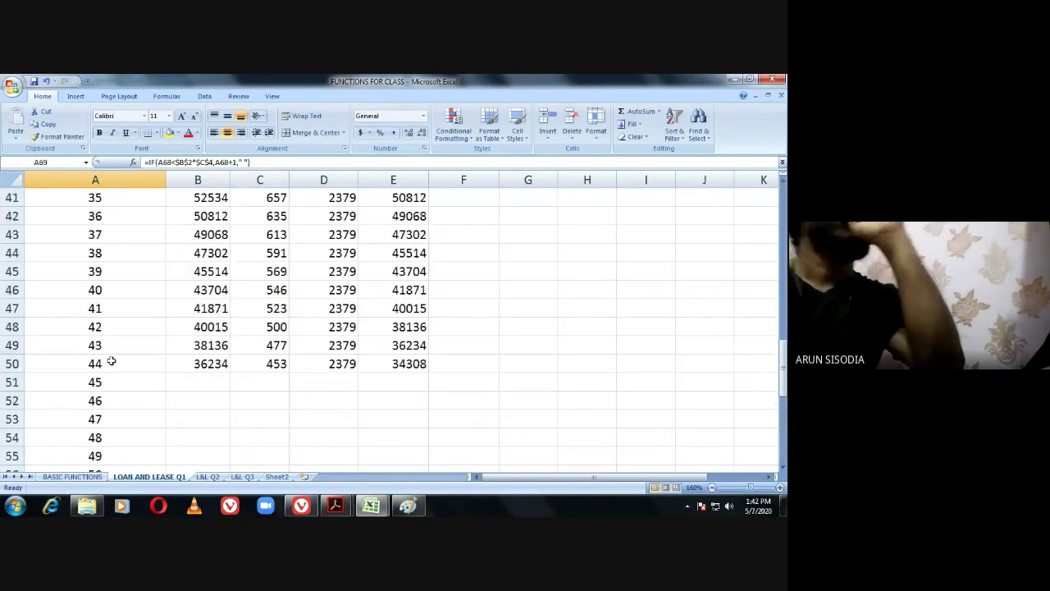
scroll(110, 361, up, 3)
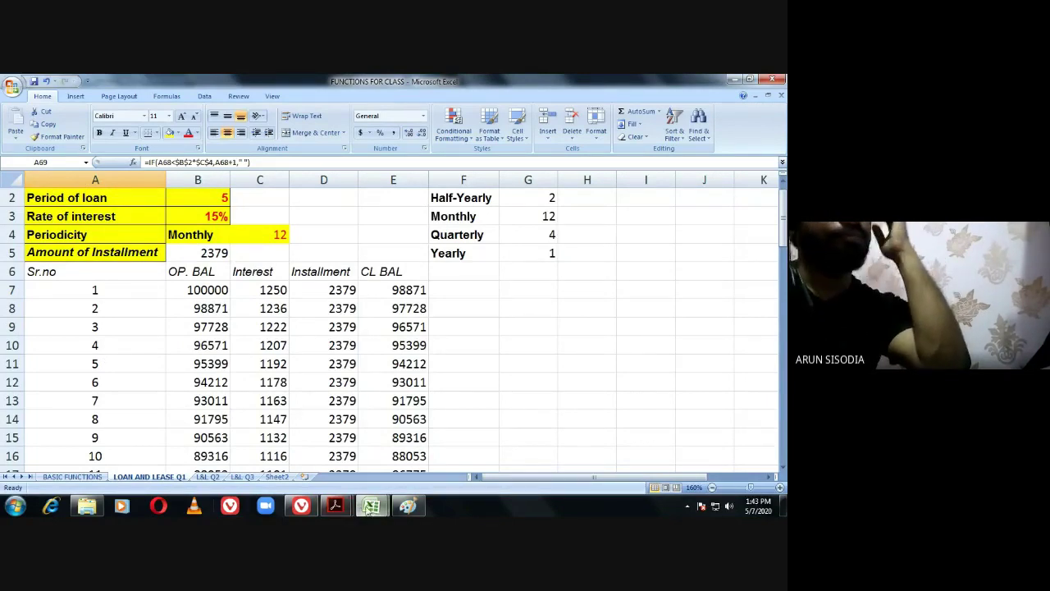
mouse_move(369, 509)
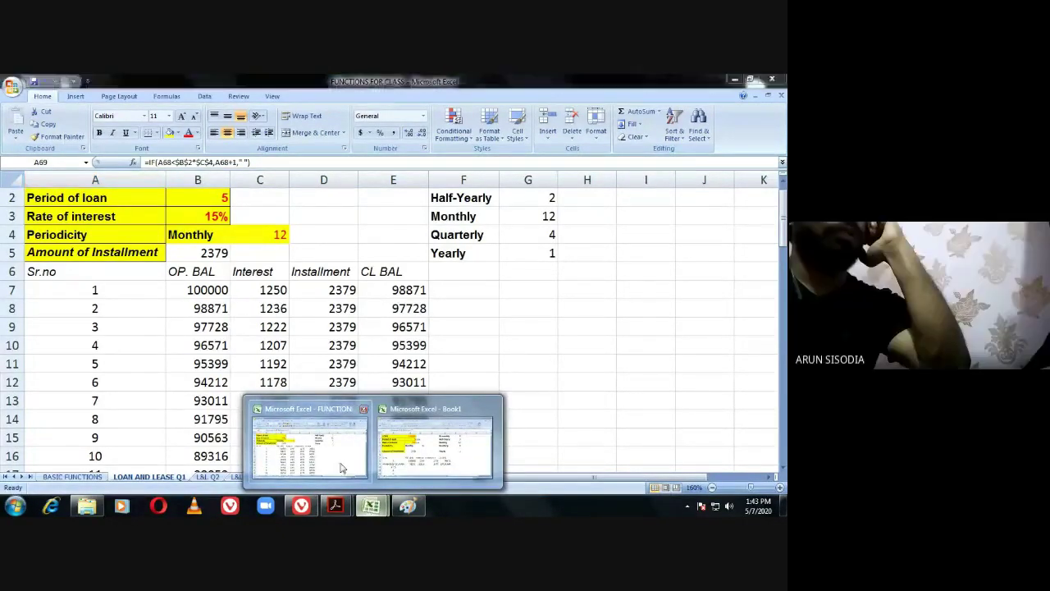
mouse_move(391, 464)
mouse_move(348, 458)
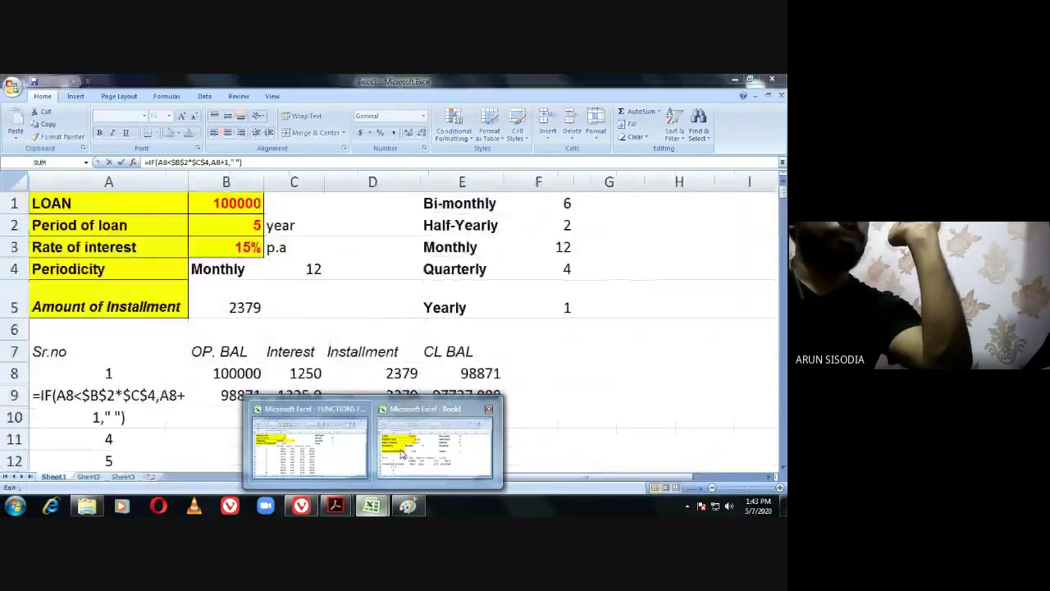
click(435, 443)
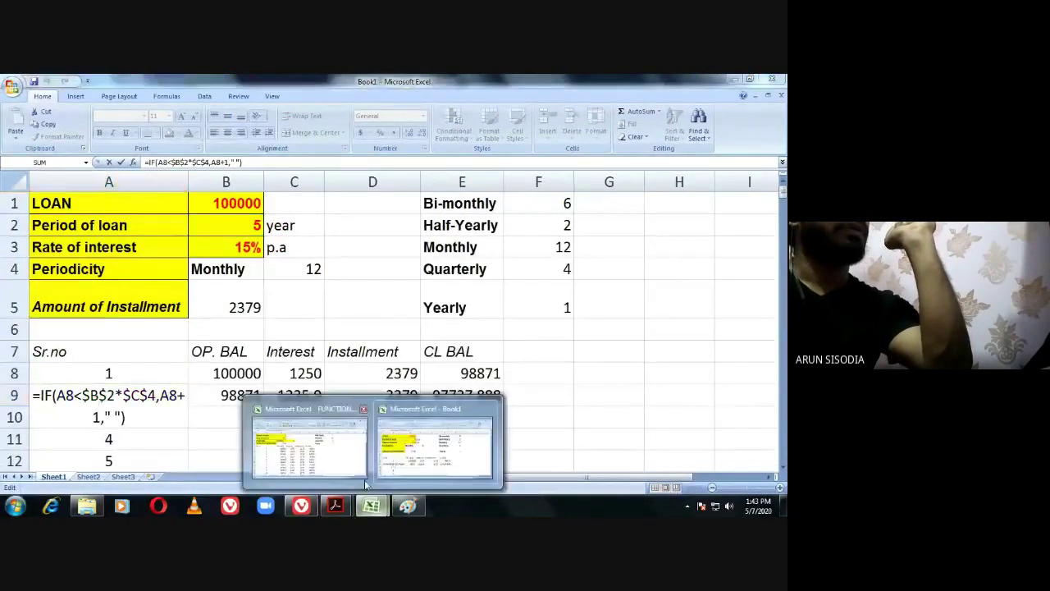
click(308, 411)
click(198, 308)
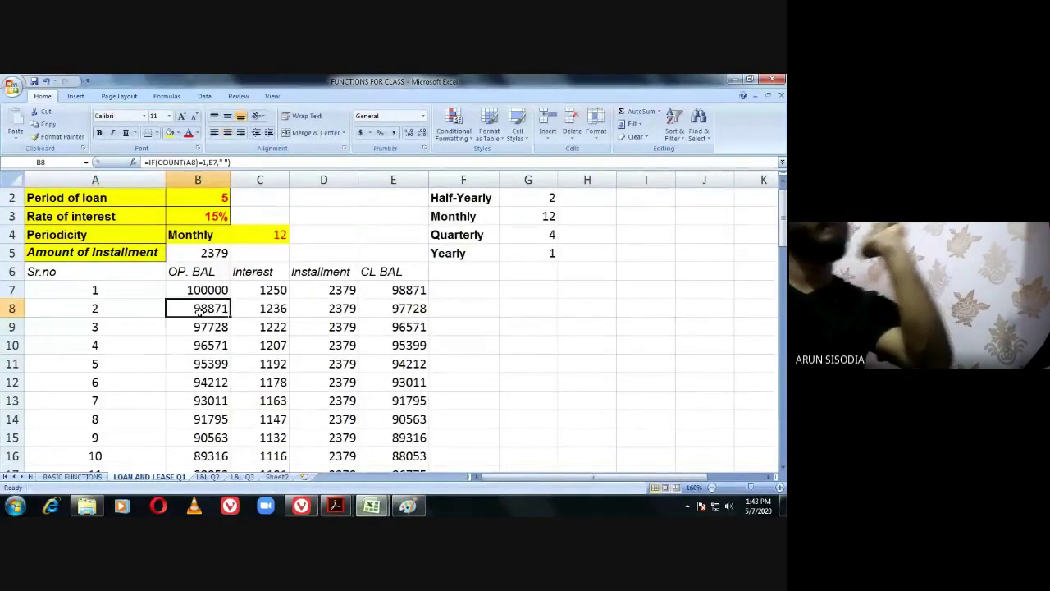
double_click(198, 309)
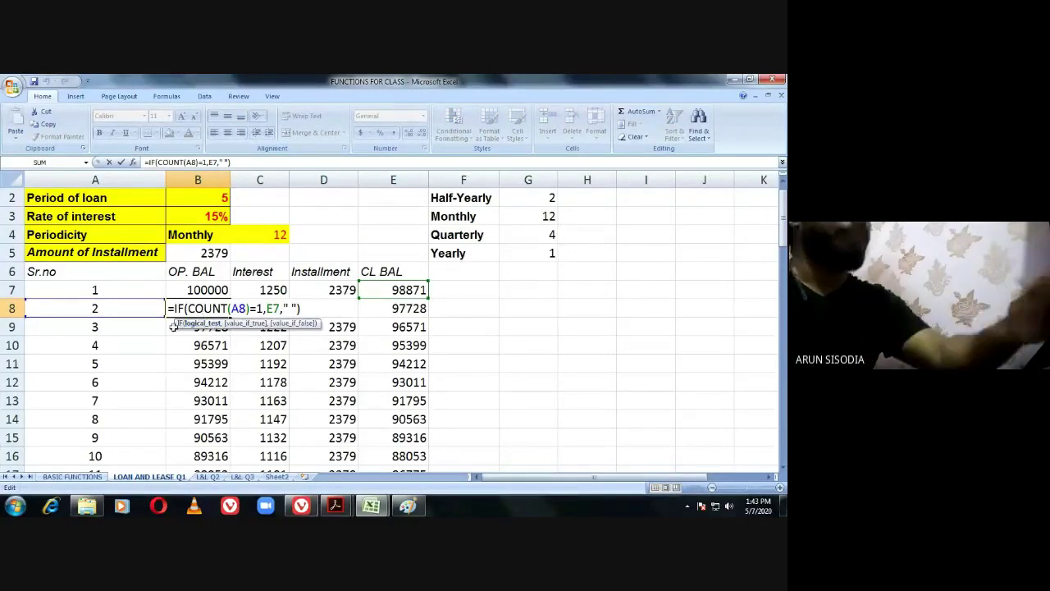
key(Return)
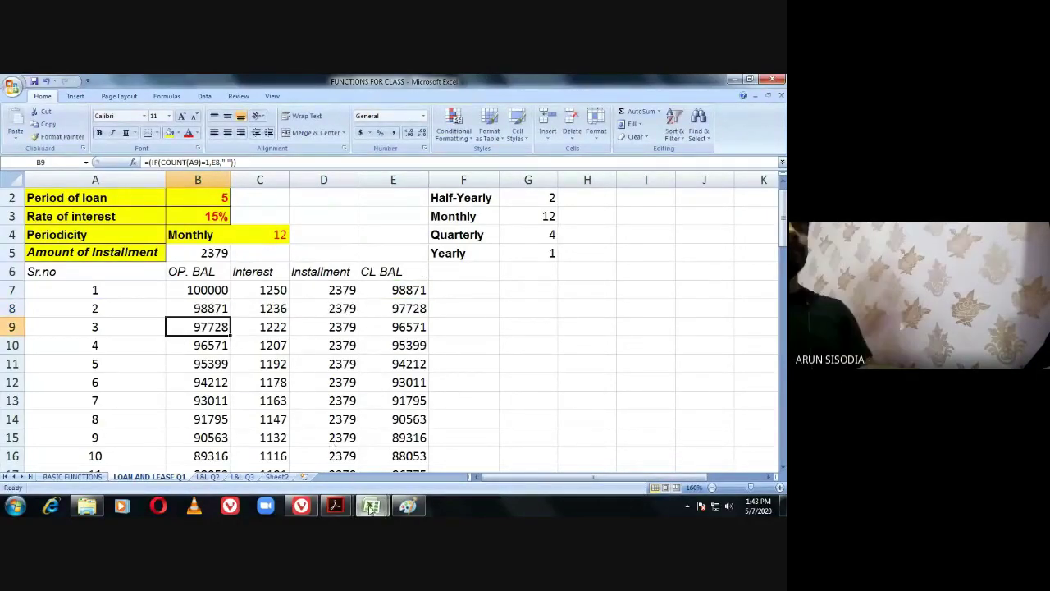
Switch to the Book1 workbook and inspect the opening balance formula in B9, leaving it as =E8.
mouse_move(371, 505)
click(369, 434)
scroll(234, 272, down, 1)
click(228, 250)
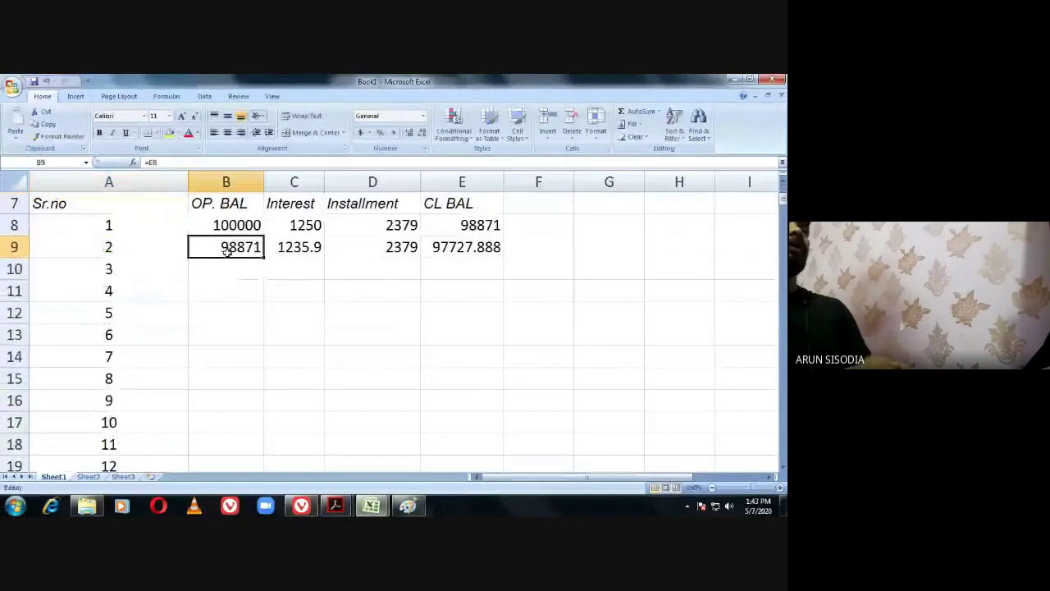
text(=E8)
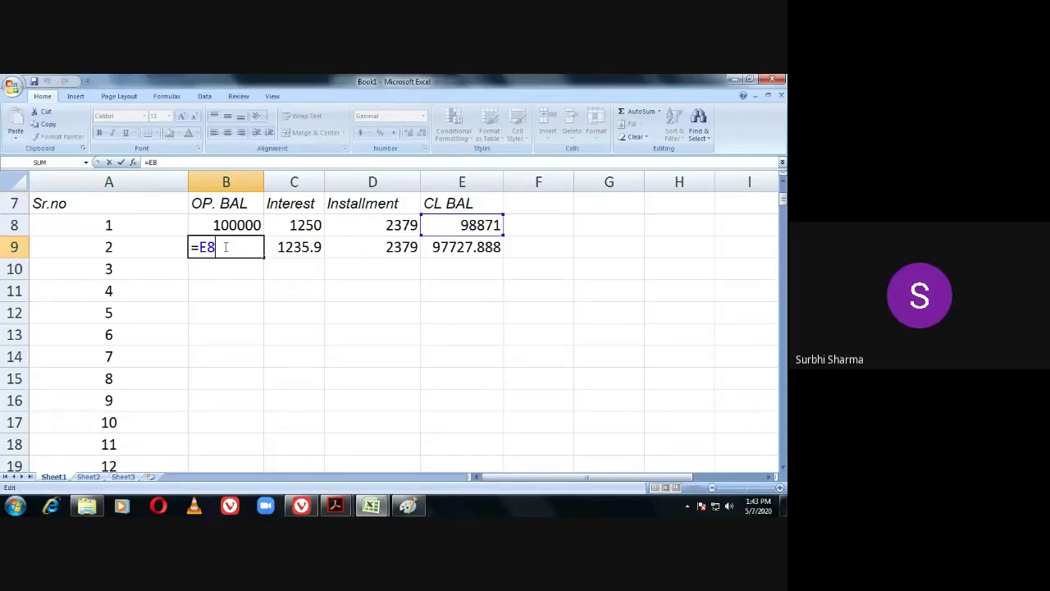
key(Return)
Fill the =E8 formula from B9 down the OP. BAL column through B78.
click(256, 250)
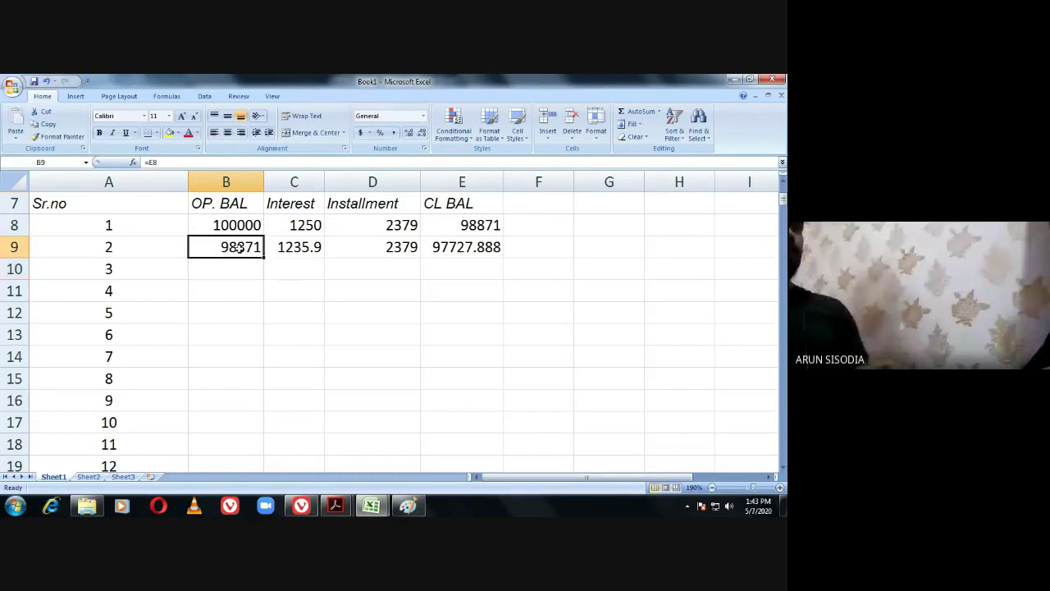
drag(264, 257, 252, 395)
scroll(255, 389, up, 18)
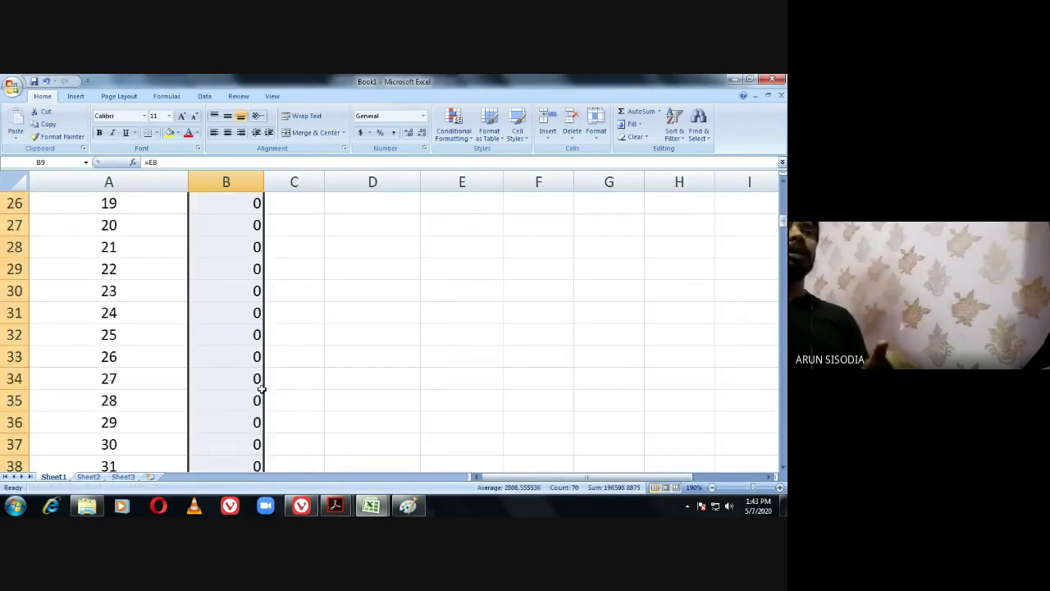
scroll(258, 400, down, 3)
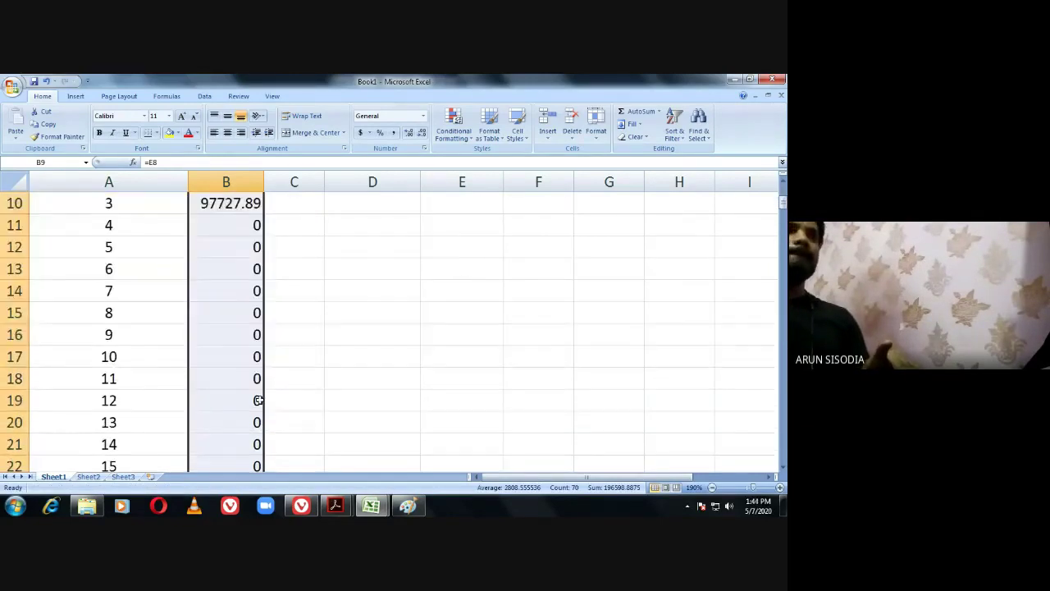
Inspect the opening balance formulas in B11, B9 and B10, checking which closing balance cell each one references.
click(229, 234)
text(=E10)
scroll(234, 339, up, 2)
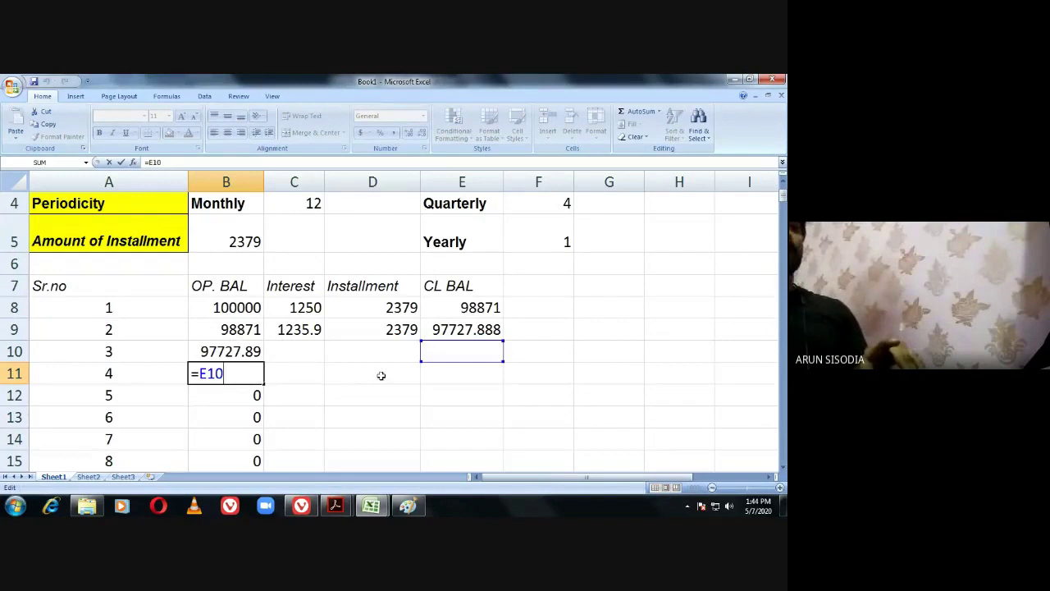
double_click(244, 332)
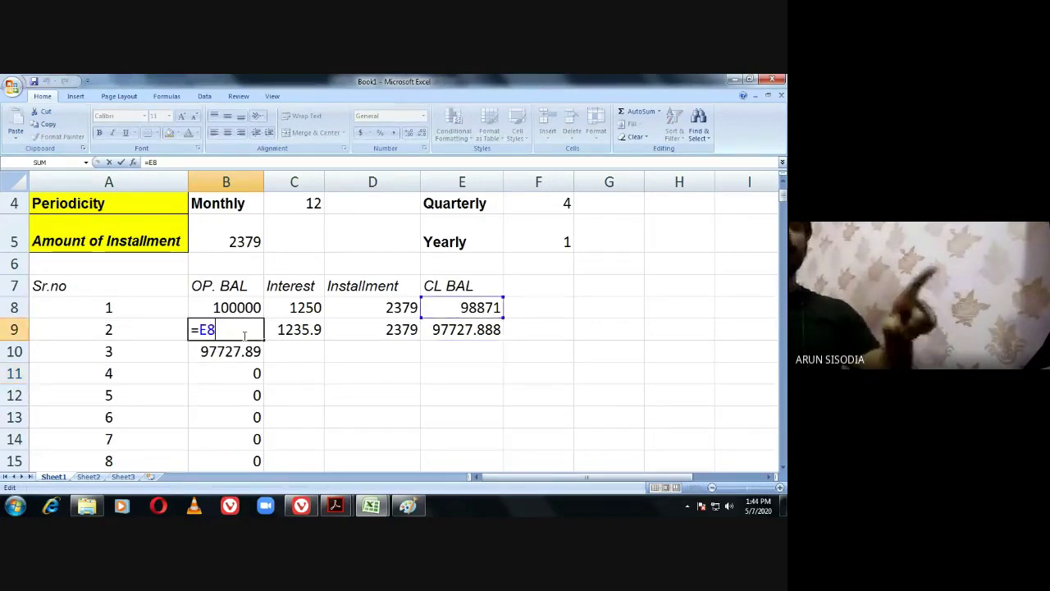
key(Return)
double_click(234, 348)
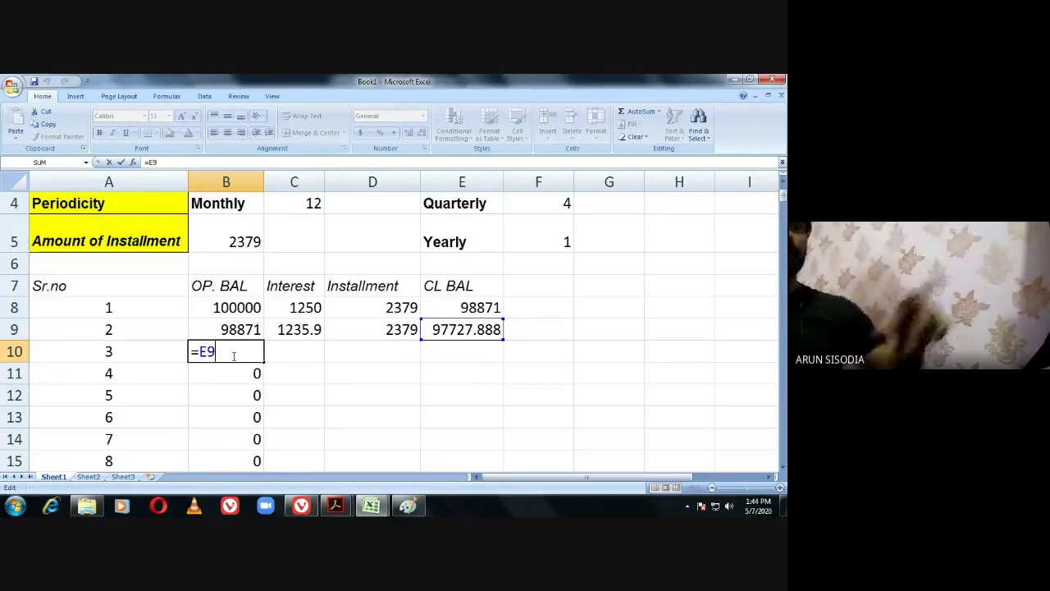
click(239, 374)
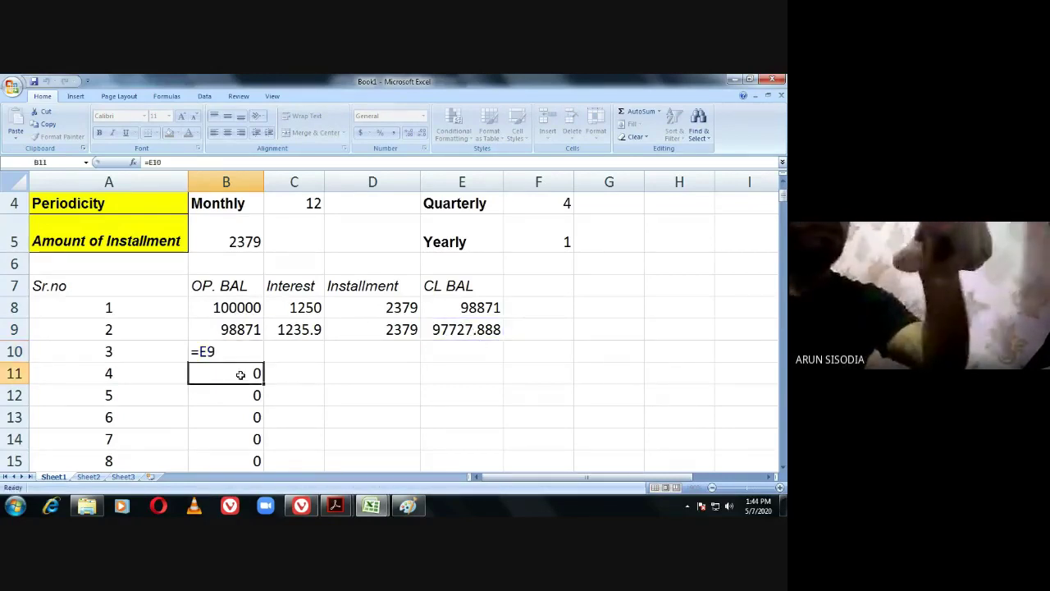
double_click(240, 375)
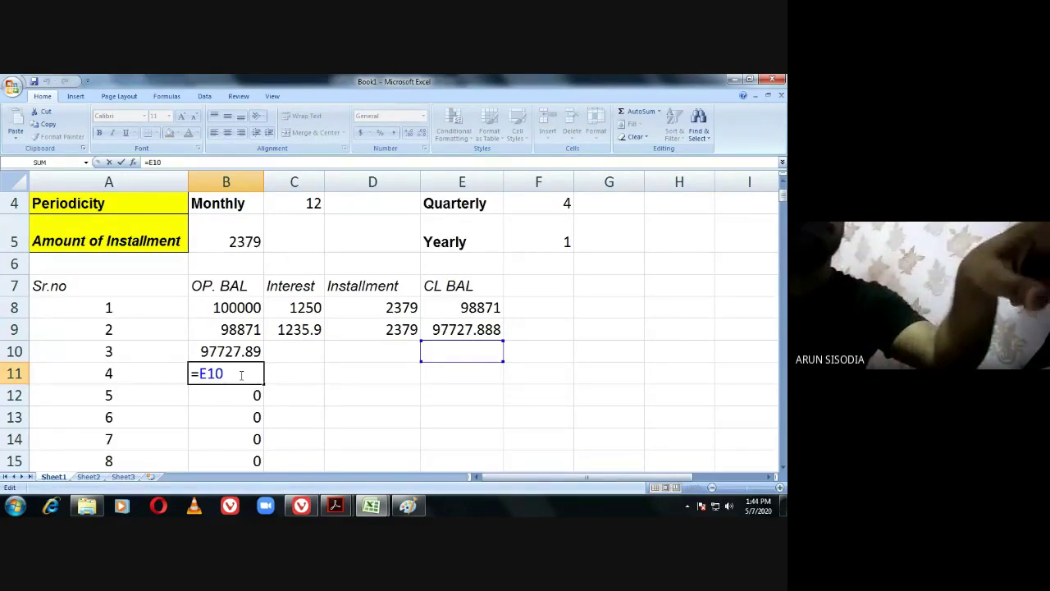
Inspect the opening balance formula in B18, leaving it as =E17.
scroll(241, 376, down, 4)
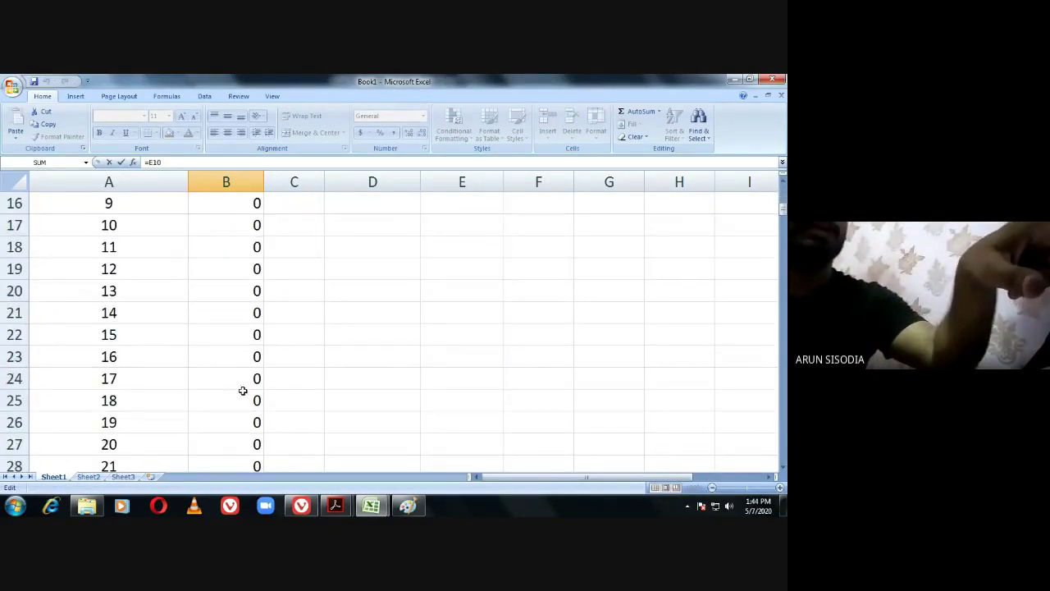
scroll(238, 385, up, 1)
scroll(244, 393, up, 1)
double_click(236, 380)
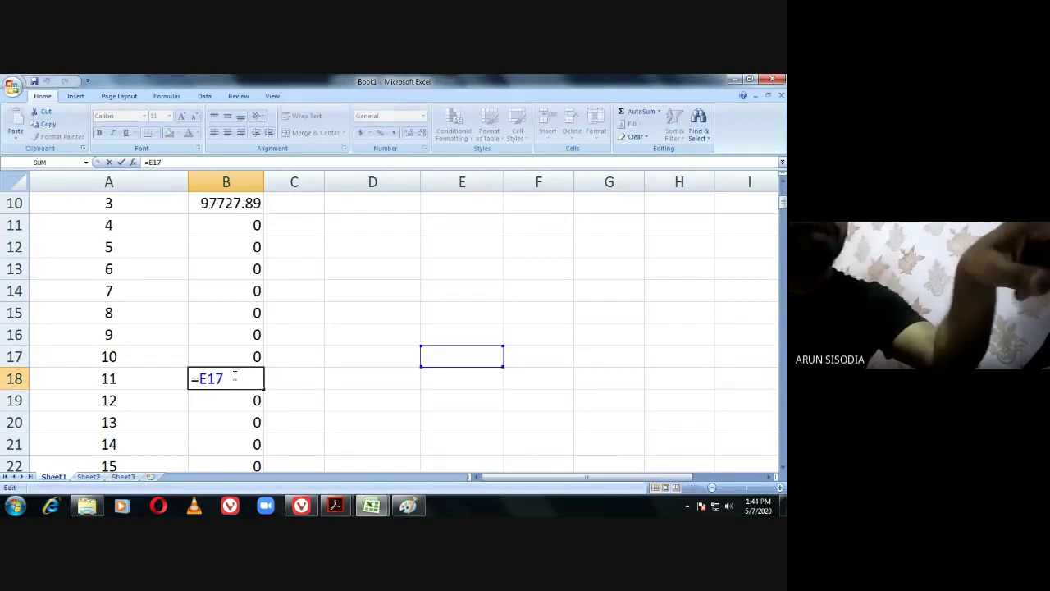
scroll(234, 376, up, 1)
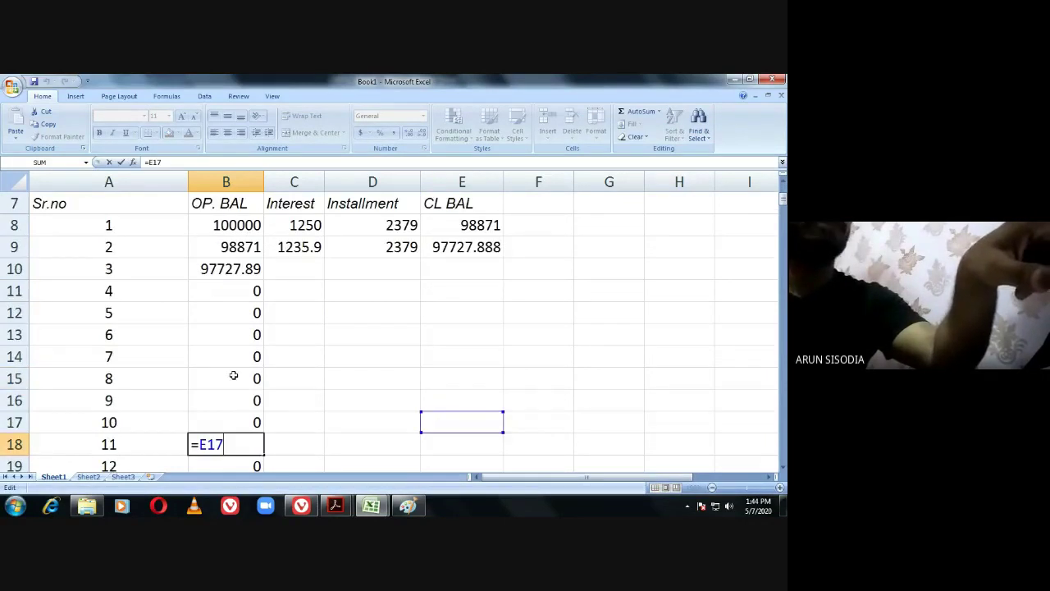
scroll(230, 396, up, 1)
scroll(229, 400, down, 1)
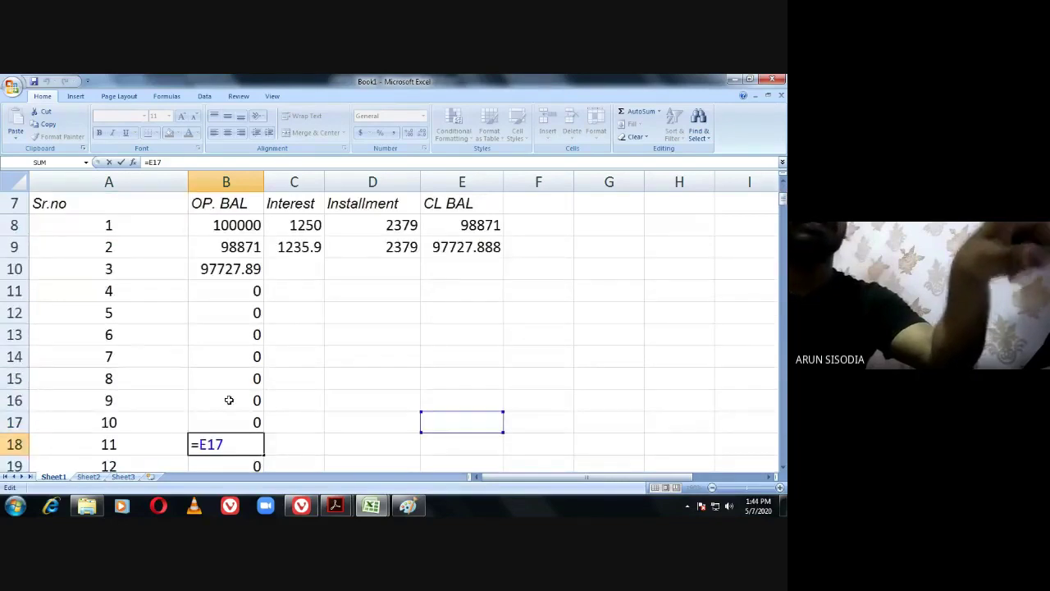
key(Return)
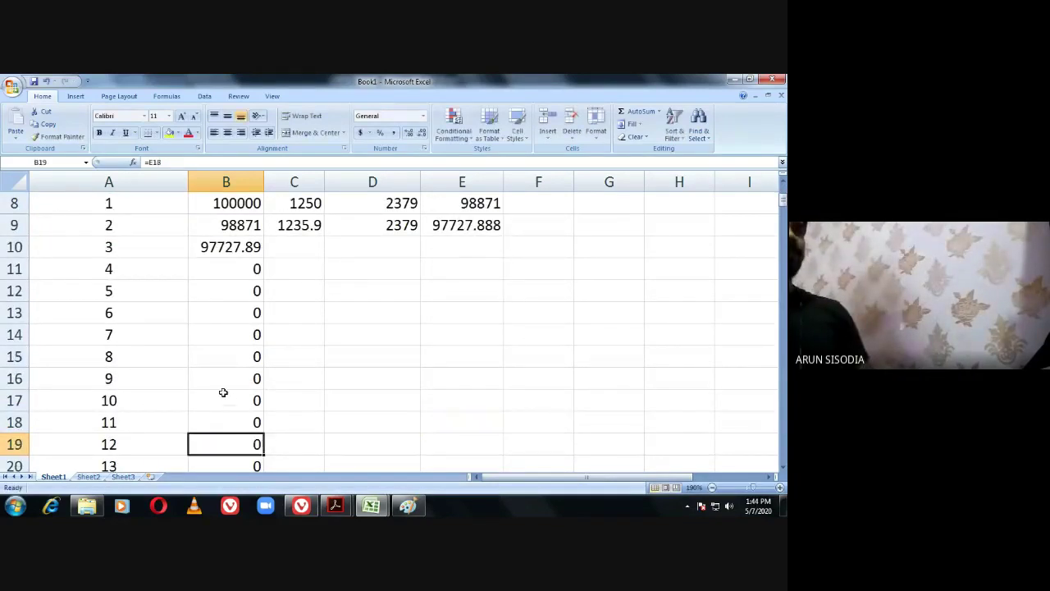
Review the filled OP. BAL column down to row 78, comparing it with where the serial numbers end.
scroll(223, 392, up, 2)
scroll(232, 415, down, 20)
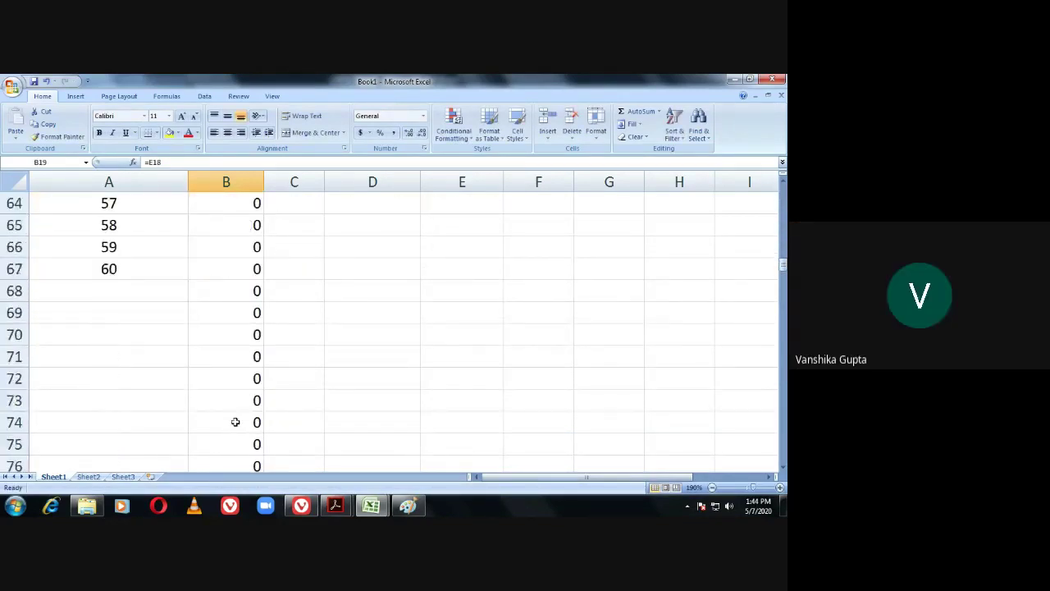
scroll(235, 418, down, 4)
scroll(234, 417, up, 5)
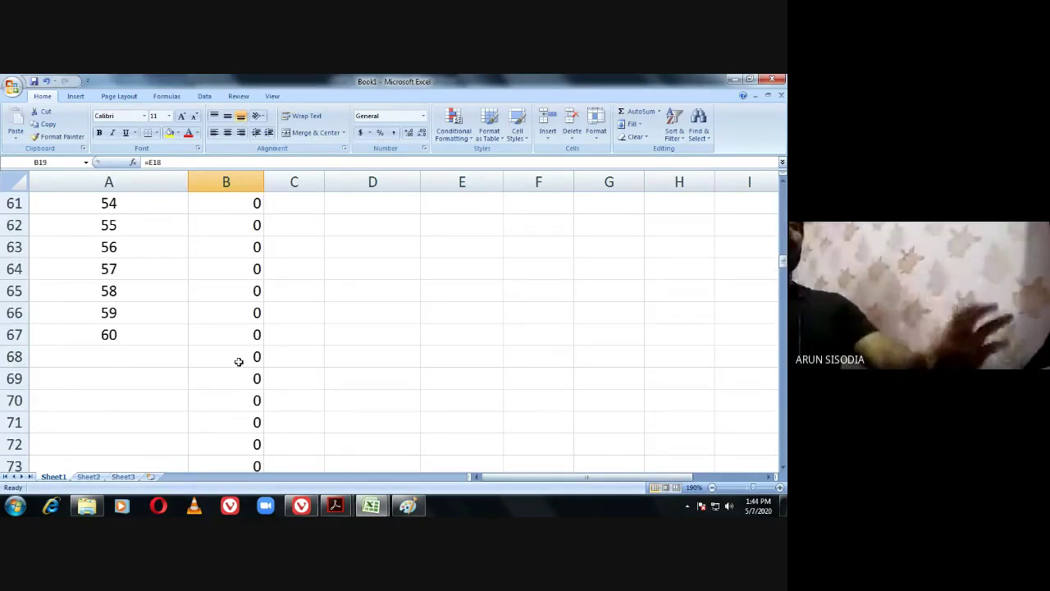
scroll(225, 427, down, 3)
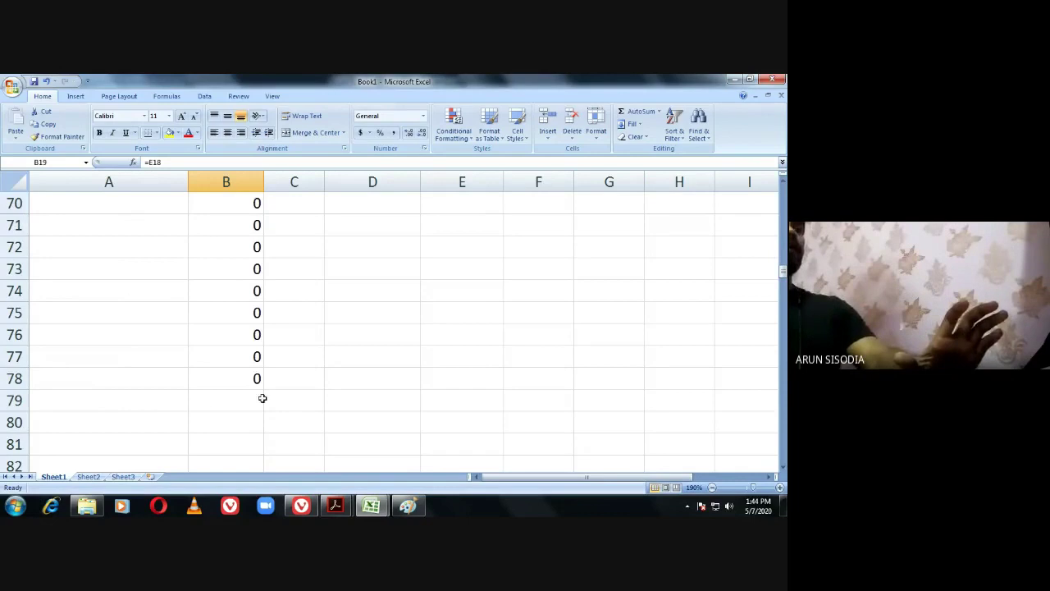
scroll(224, 391, up, 4)
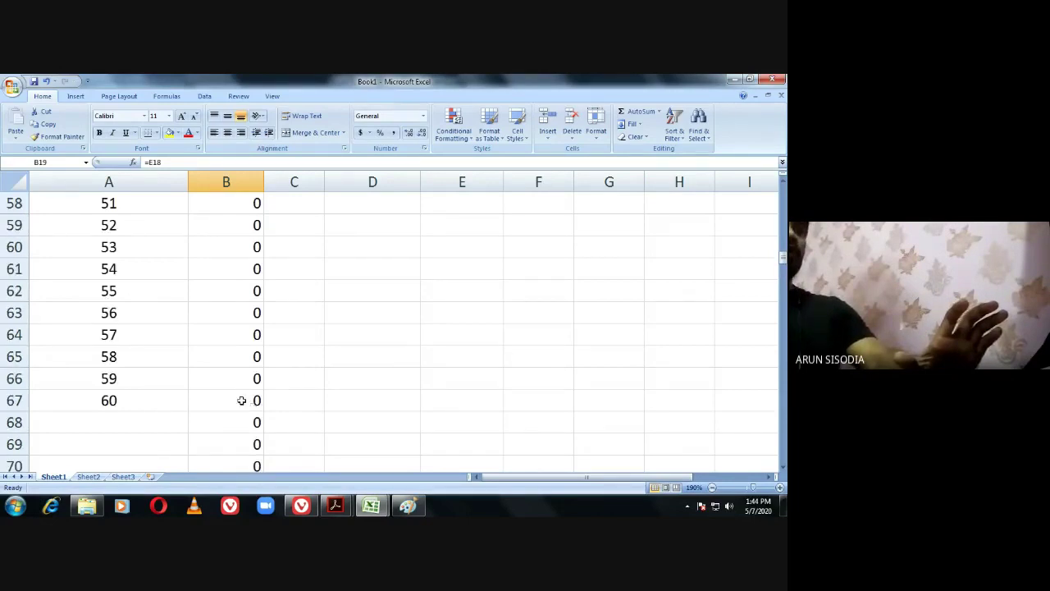
scroll(242, 401, up, 19)
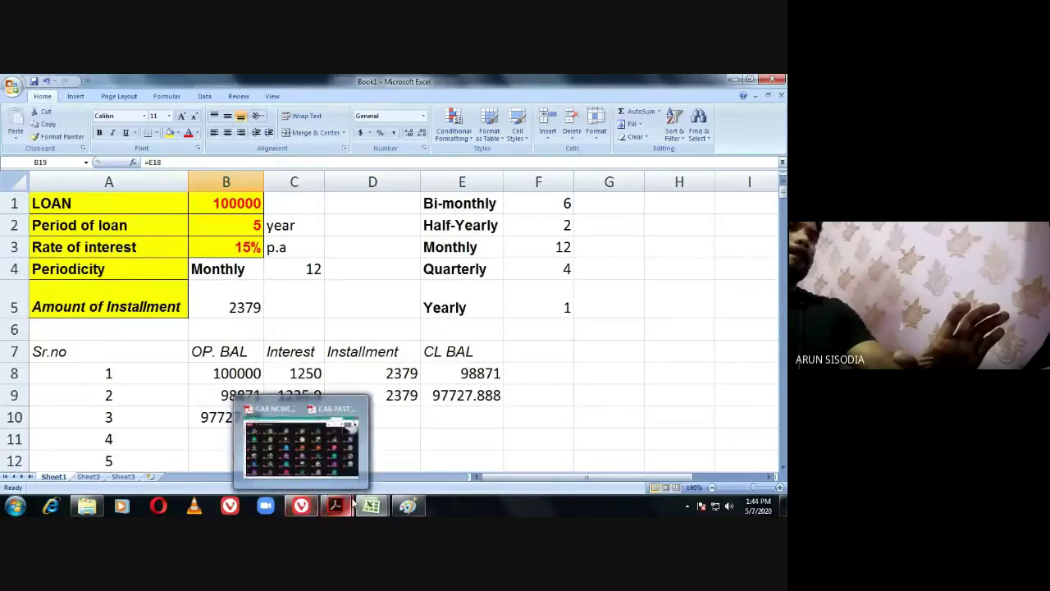
Switch to the FUNCTIONS FOR CLASS workbook and inspect the IF and COUNT opening balance formula in B8.
mouse_move(376, 509)
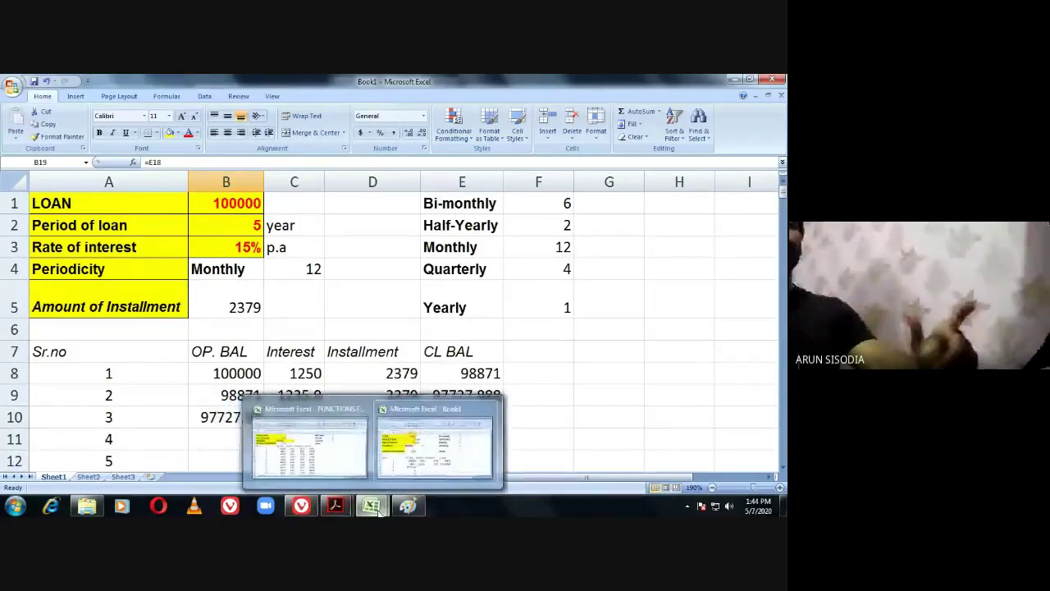
click(354, 478)
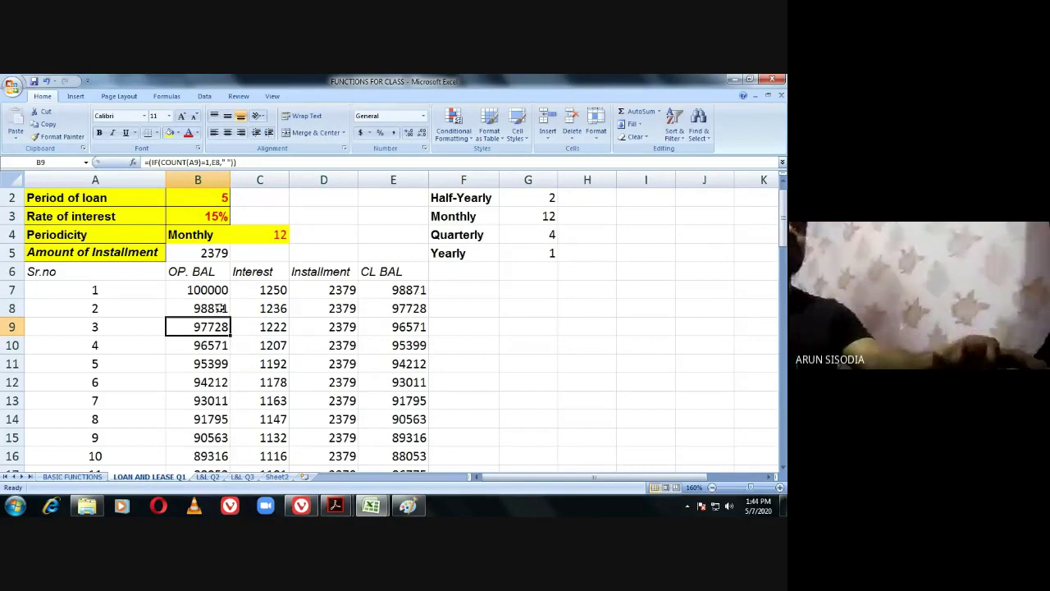
click(208, 307)
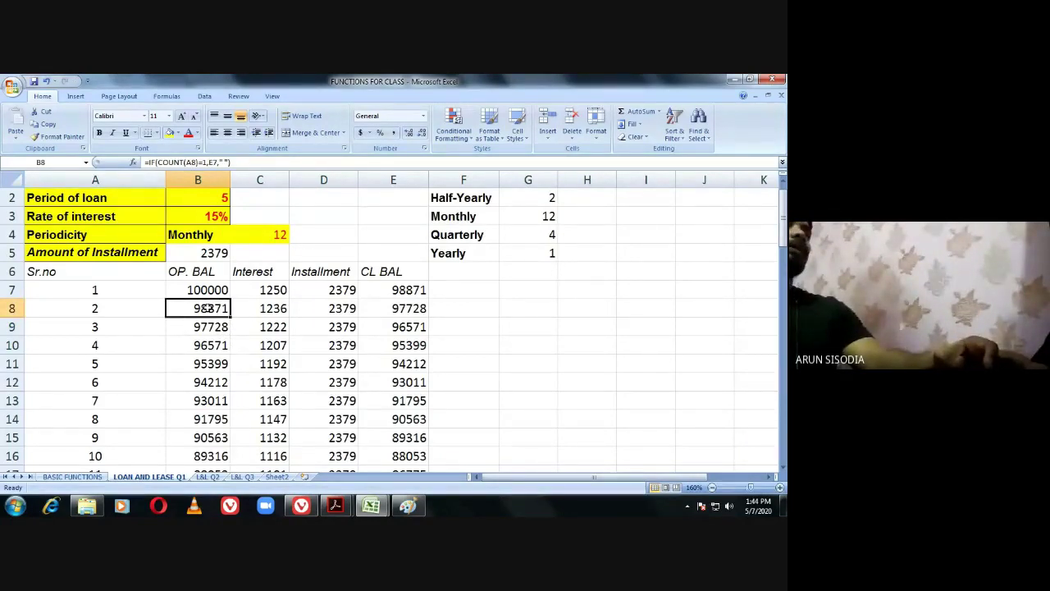
double_click(209, 308)
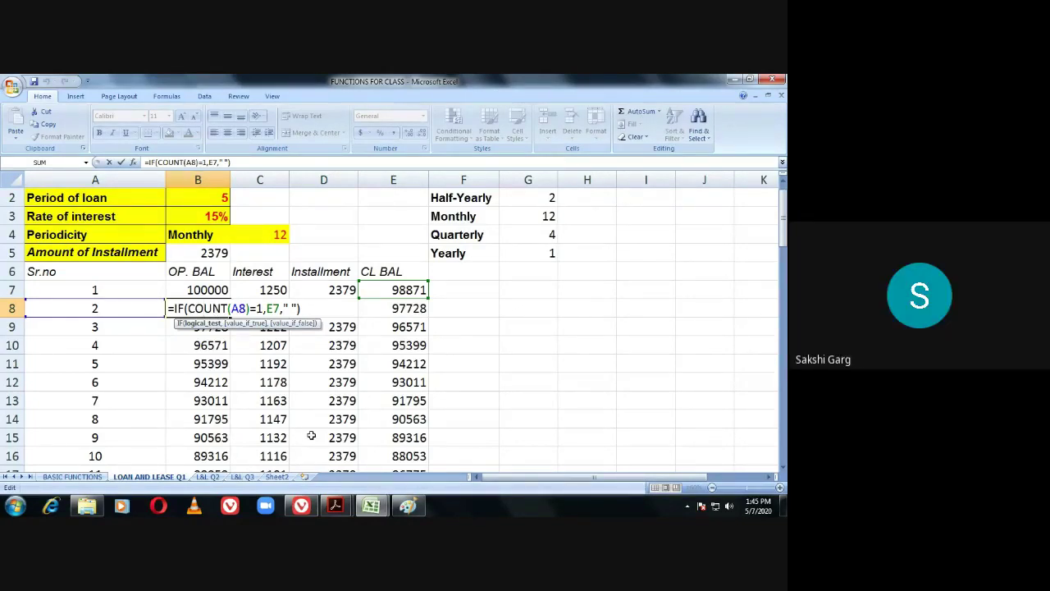
key(Return)
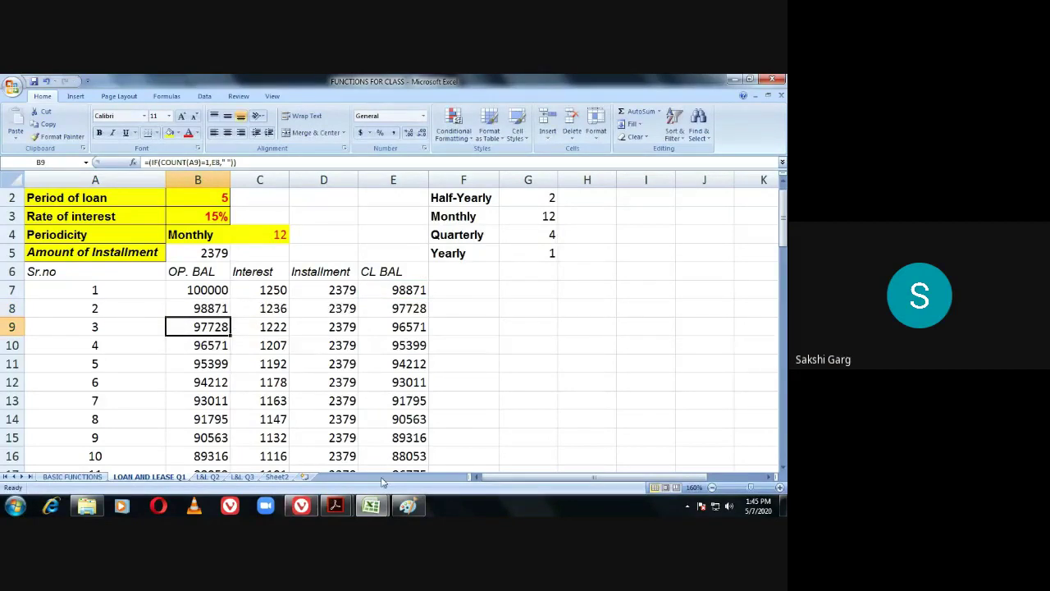
Switch to the Book1 workbook and insert the condition COUNT(A9)=1 before E8 in the B9 opening balance formula.
mouse_move(371, 507)
click(480, 419)
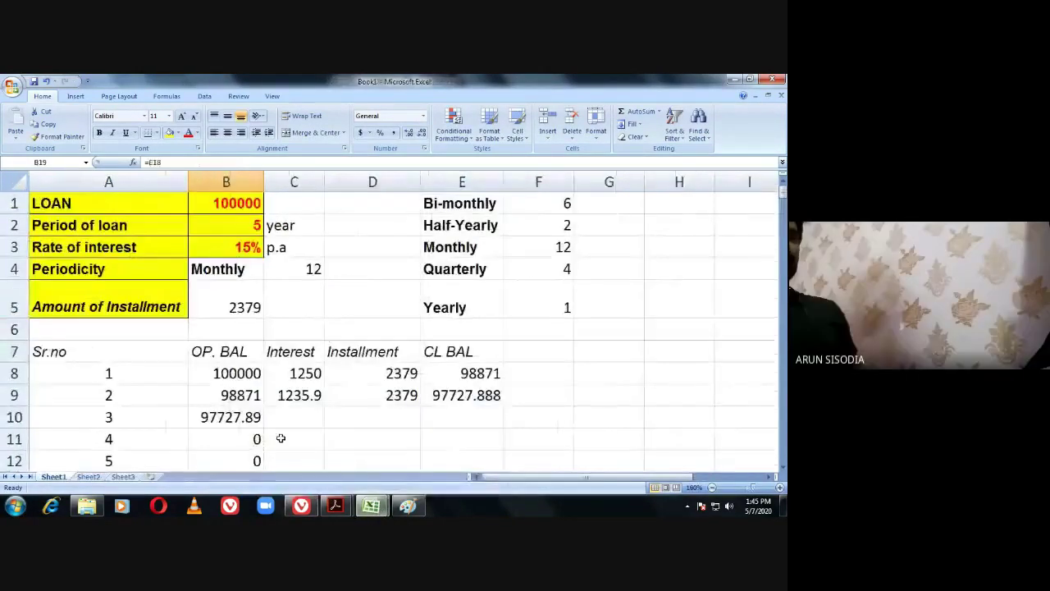
double_click(224, 330)
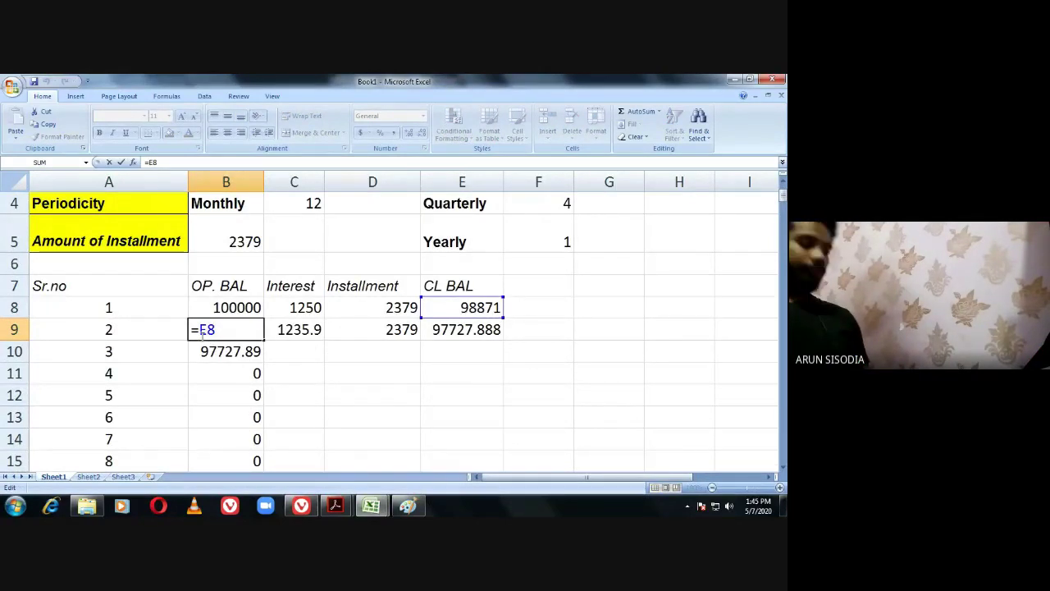
click(200, 330)
text(COUN)
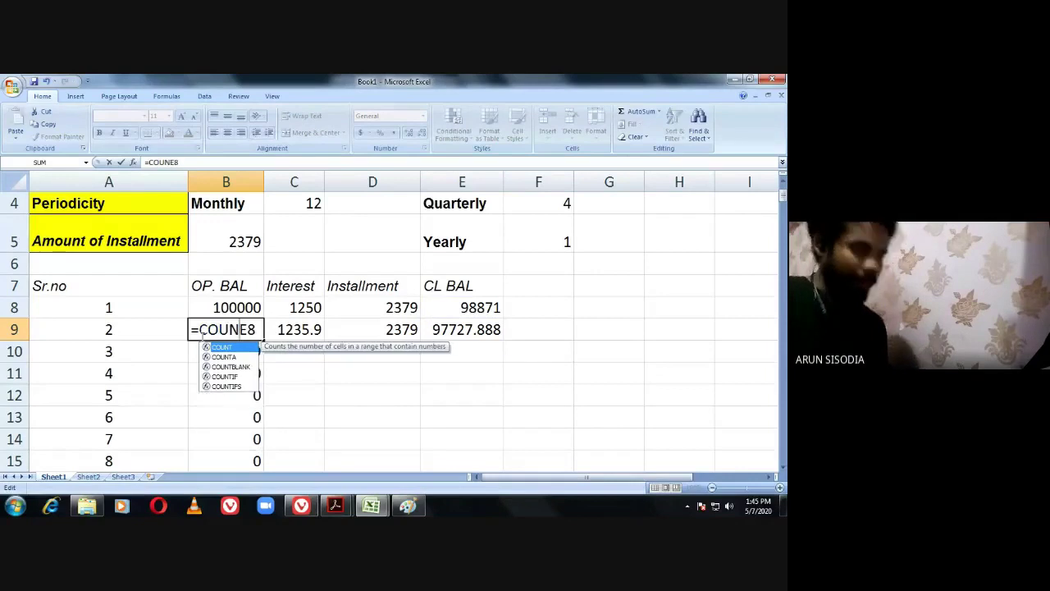
double_click(233, 348)
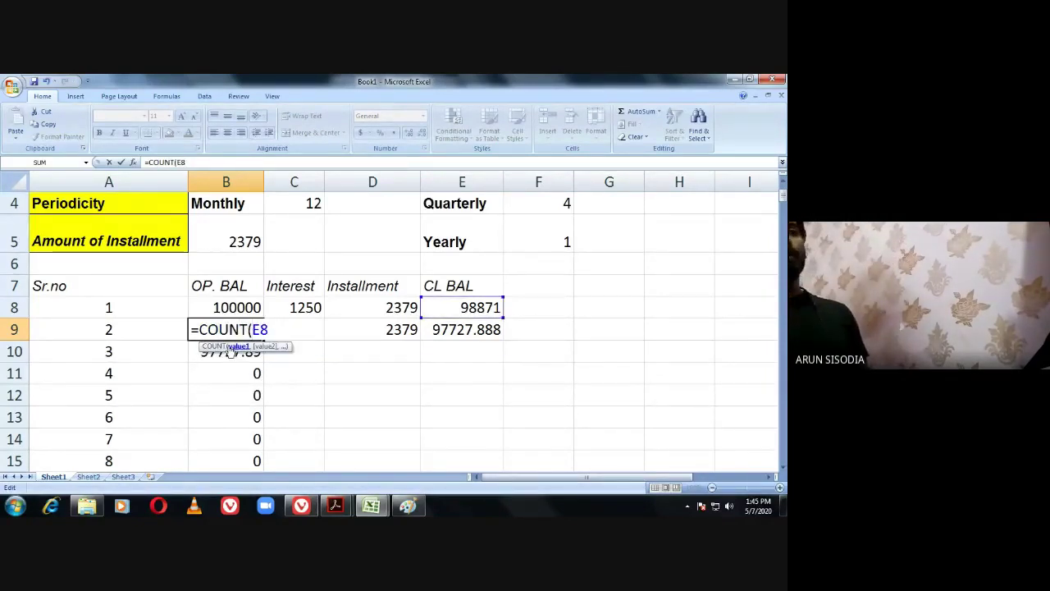
click(134, 330)
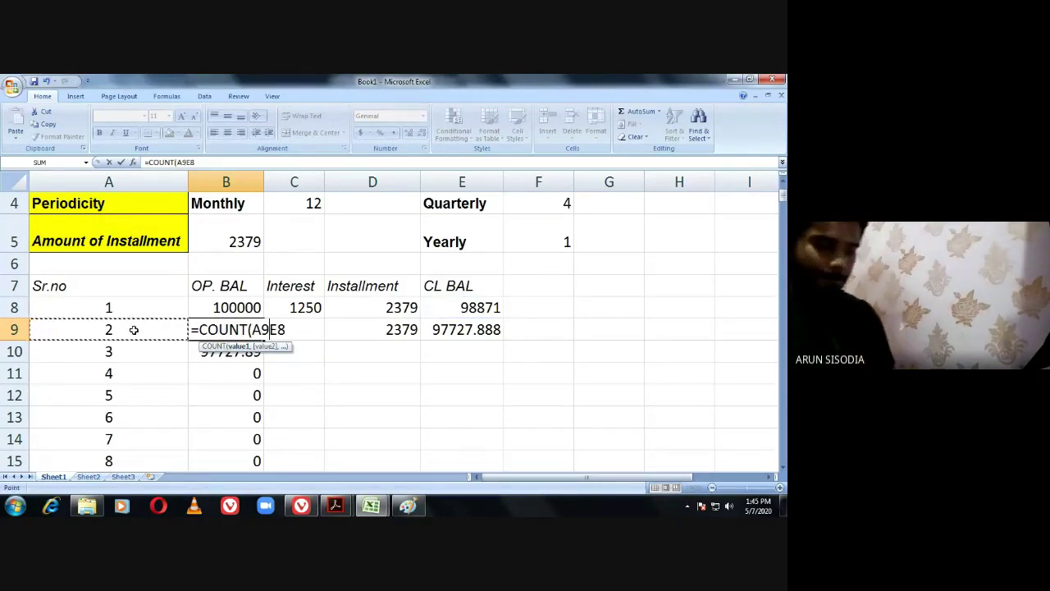
text())
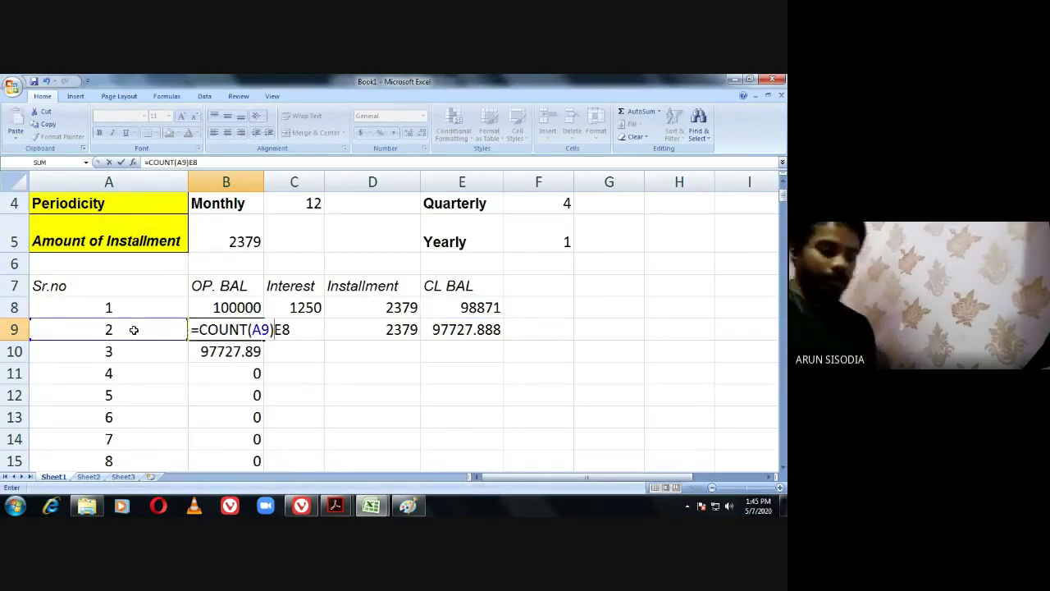
text(=1)
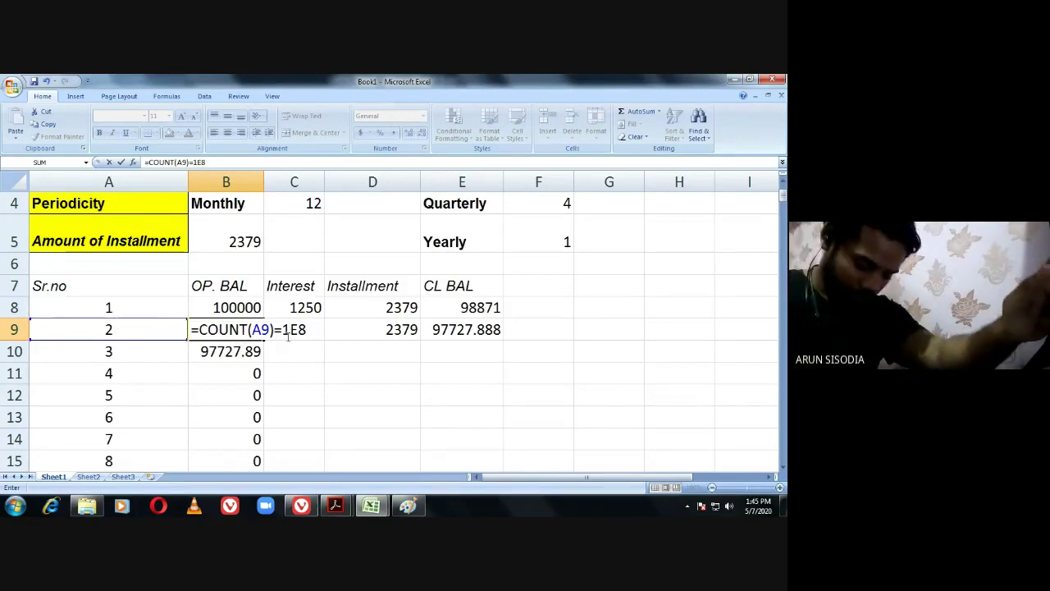
Complete the B9 formula as =COUNT((A9)=1,E8," "), enter it, and recheck its contents.
click(283, 332)
text(,)
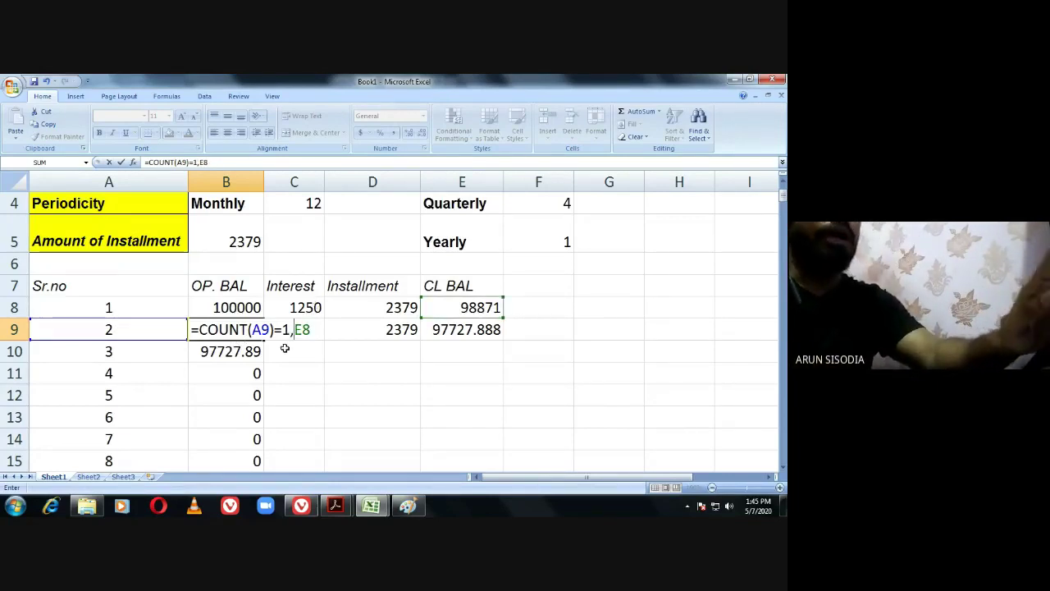
click(313, 329)
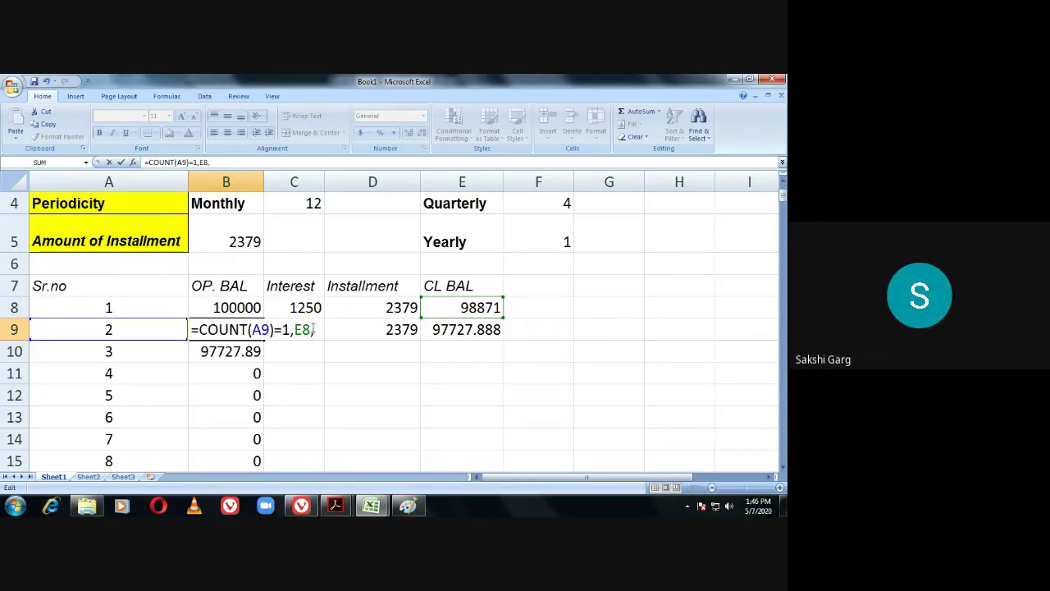
text(" ")
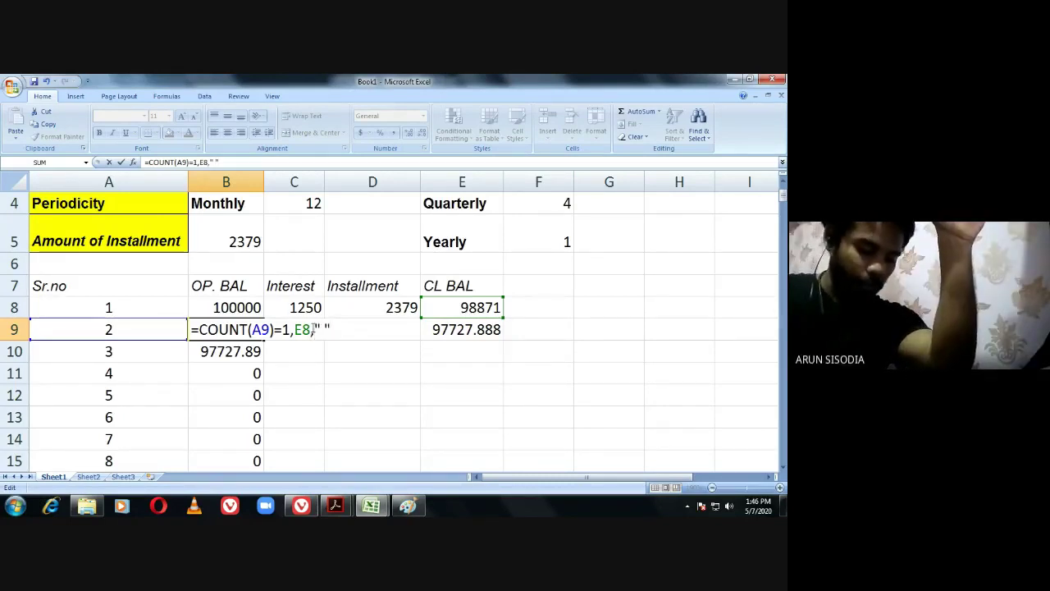
text())
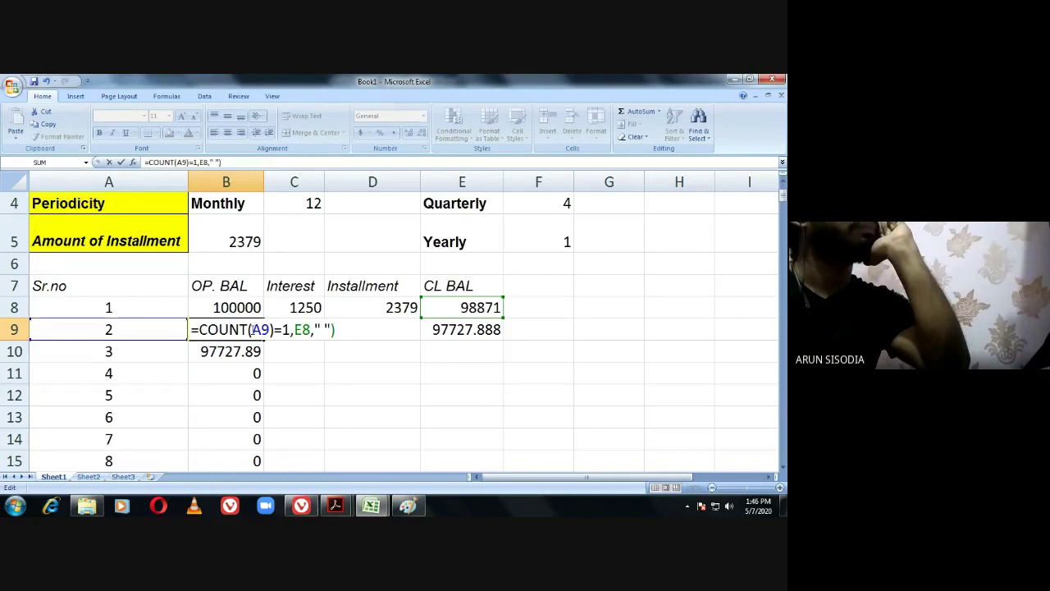
click(252, 329)
text(()
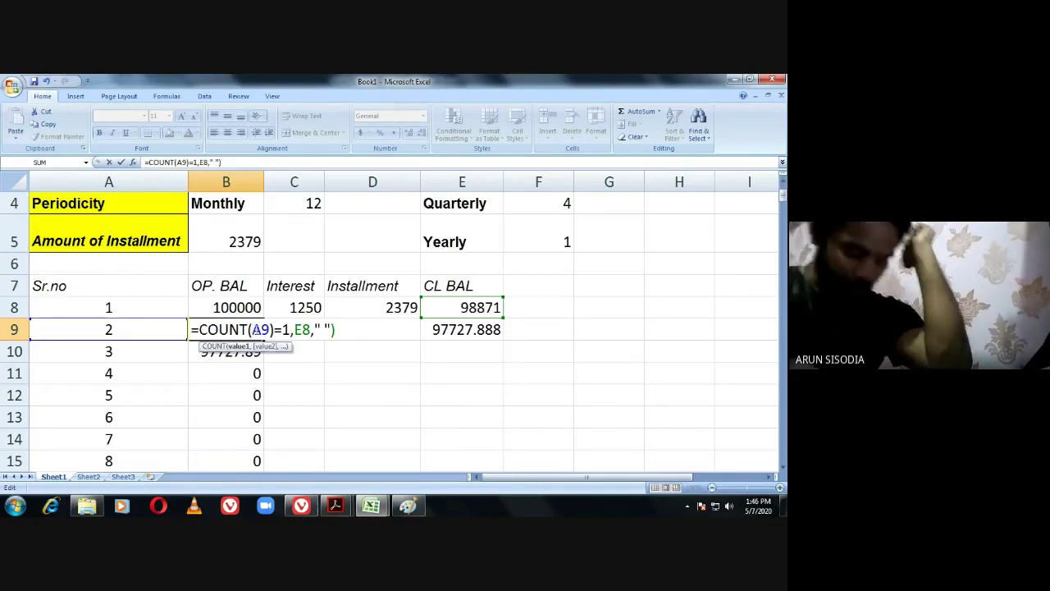
key(Return)
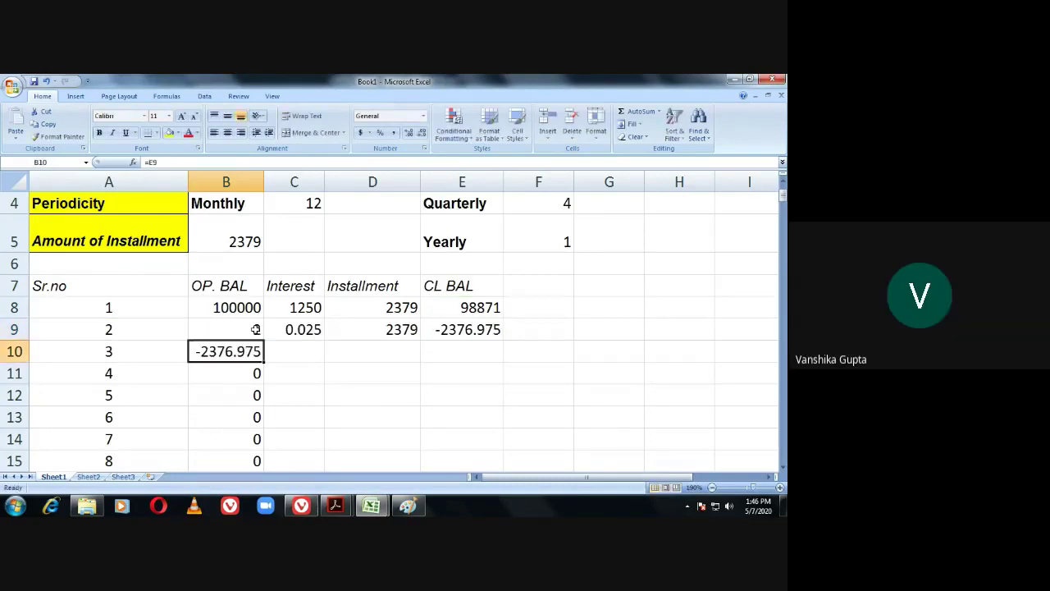
double_click(244, 334)
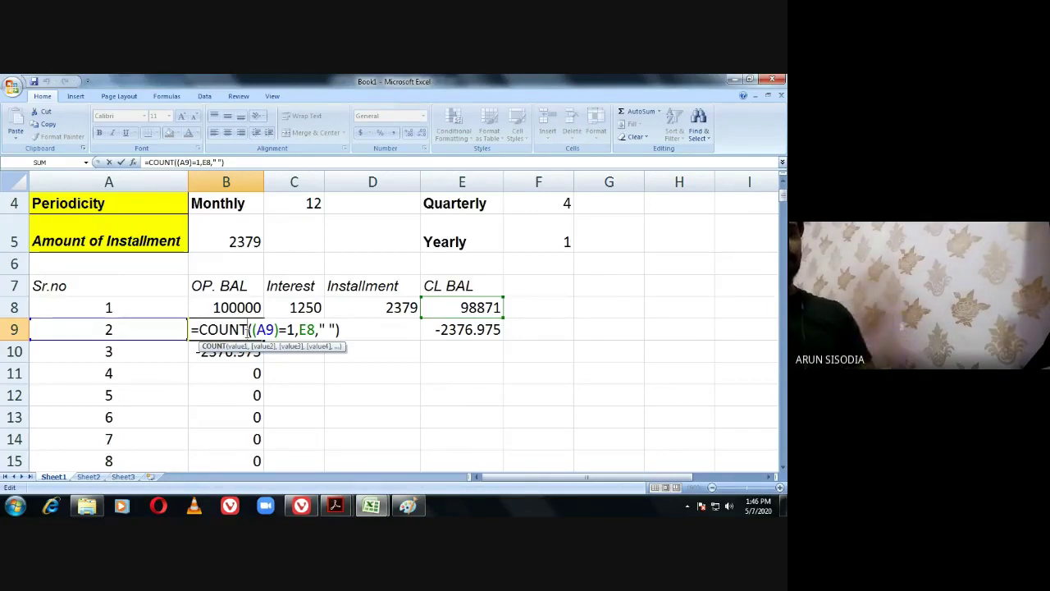
key(Return)
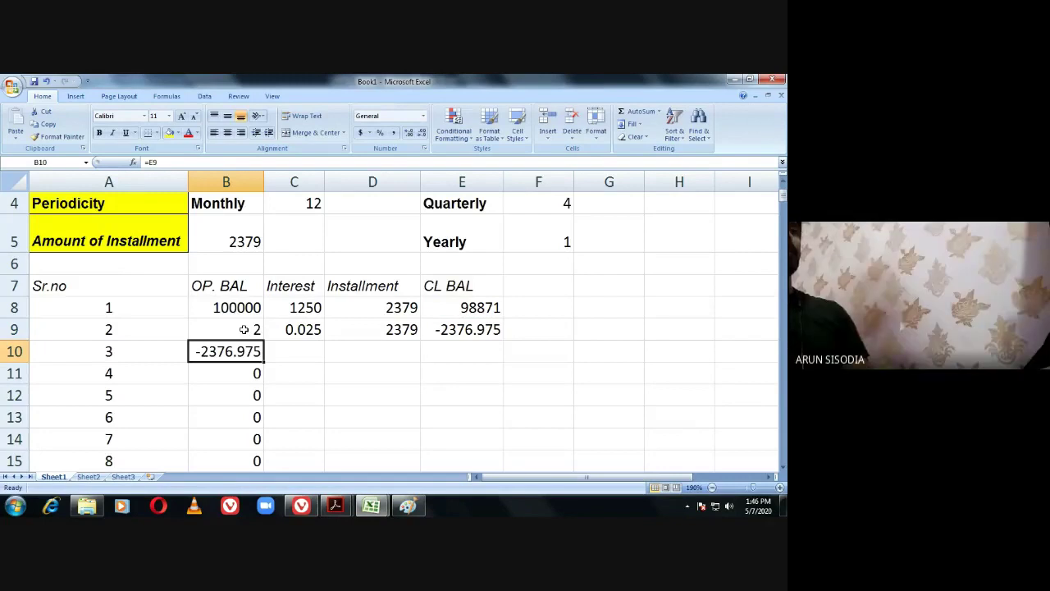
Recheck the B9 opening balance formula and compare it with the B8 formula in the FUNCTIONS FOR CLASS workbook.
click(243, 329)
double_click(244, 329)
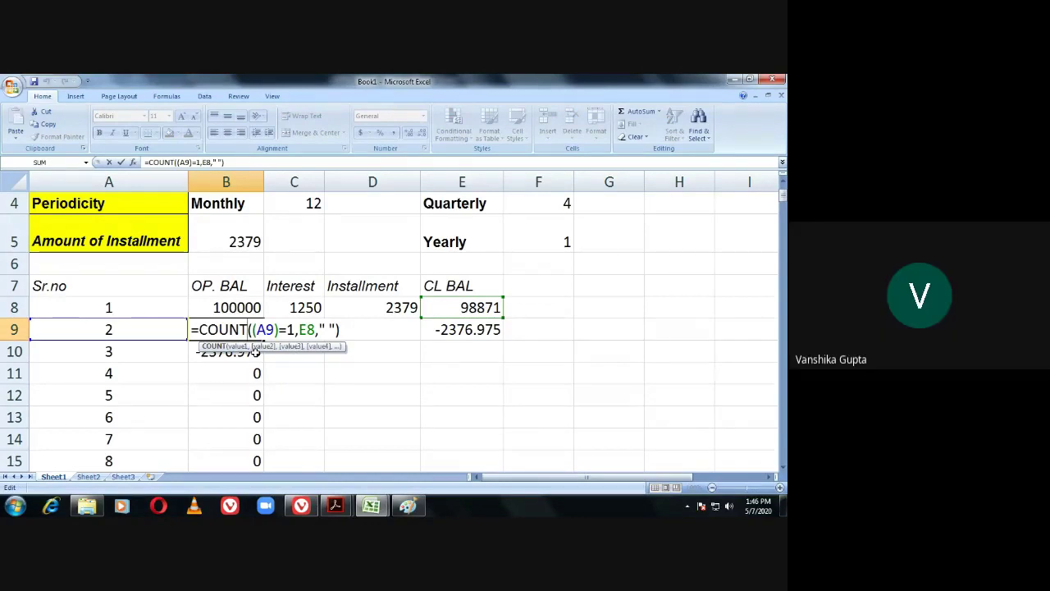
key(Return)
mouse_move(337, 491)
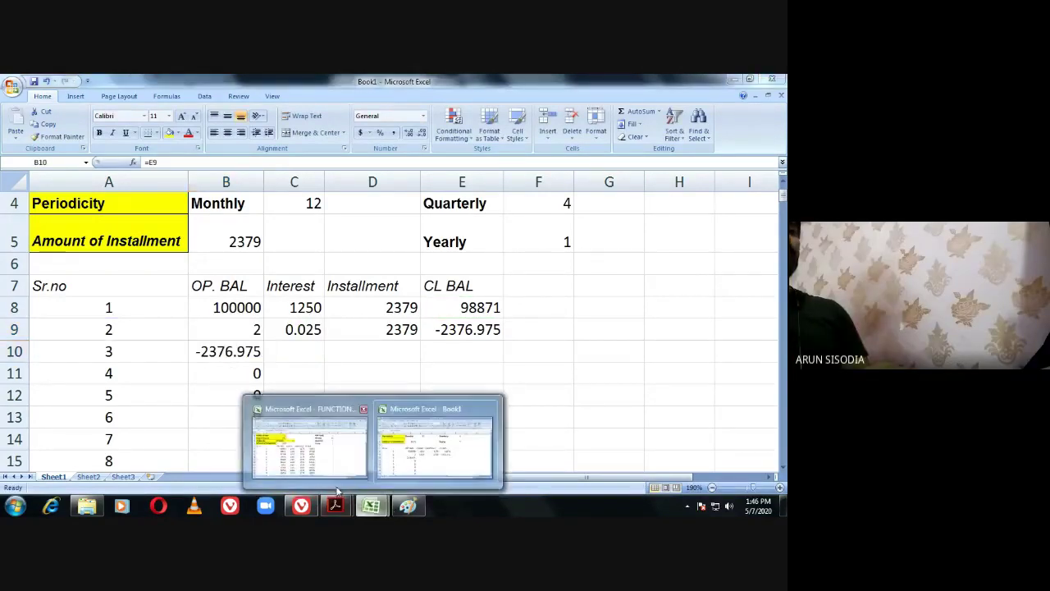
click(309, 443)
click(215, 308)
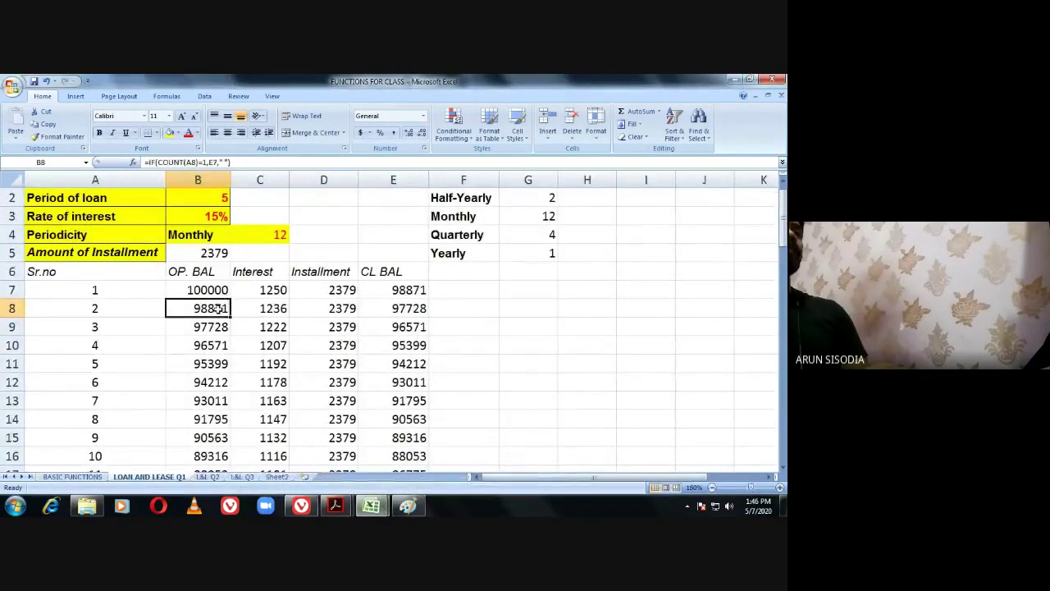
double_click(215, 308)
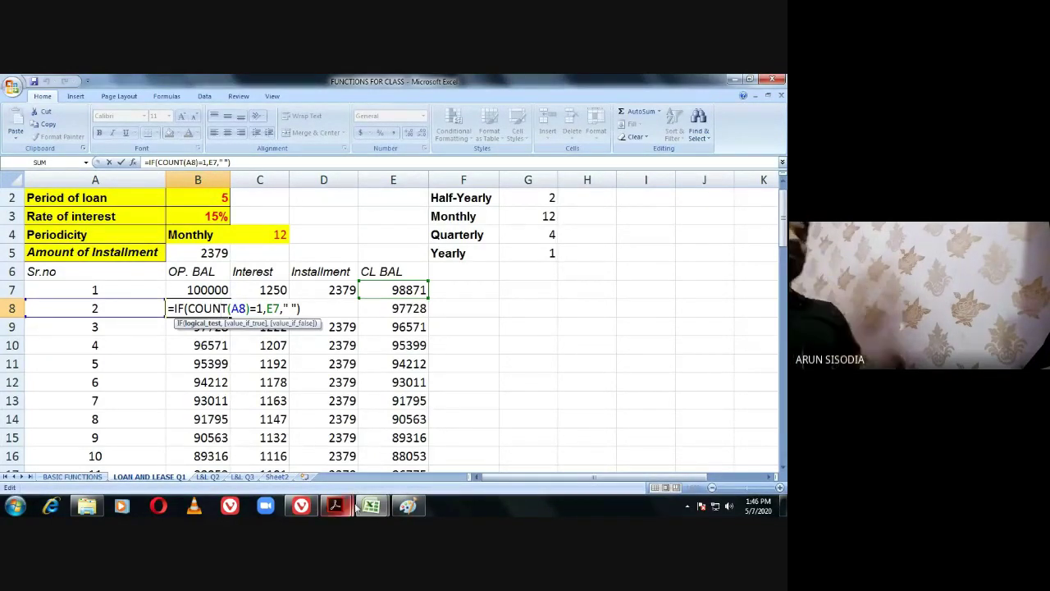
Switch to the Book1 workbook and correct the B9 opening balance formula to =IF(COUNT(A9)=1,E8," ").
mouse_move(341, 509)
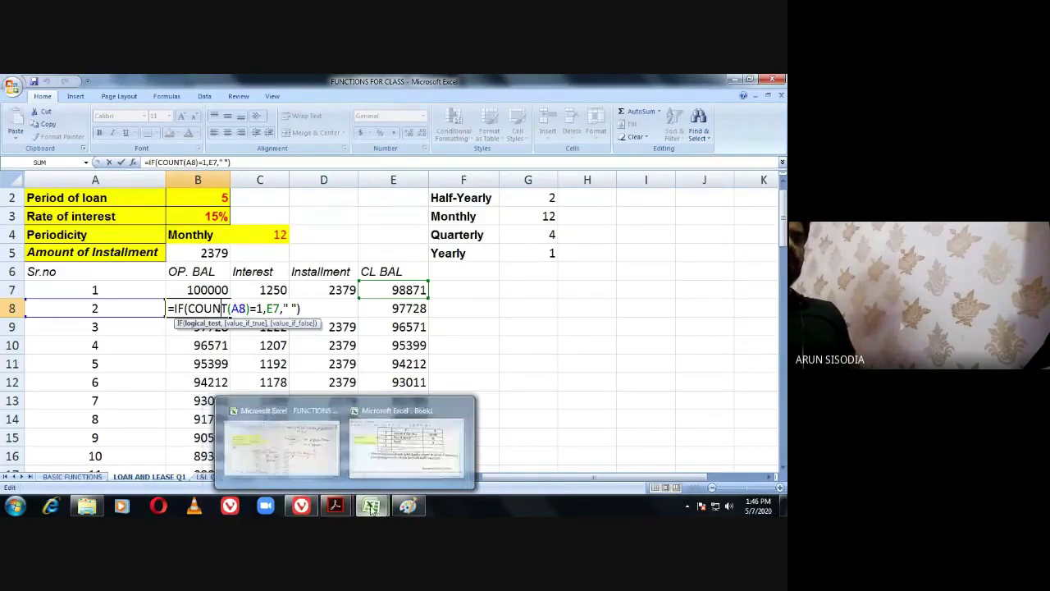
click(371, 436)
double_click(251, 328)
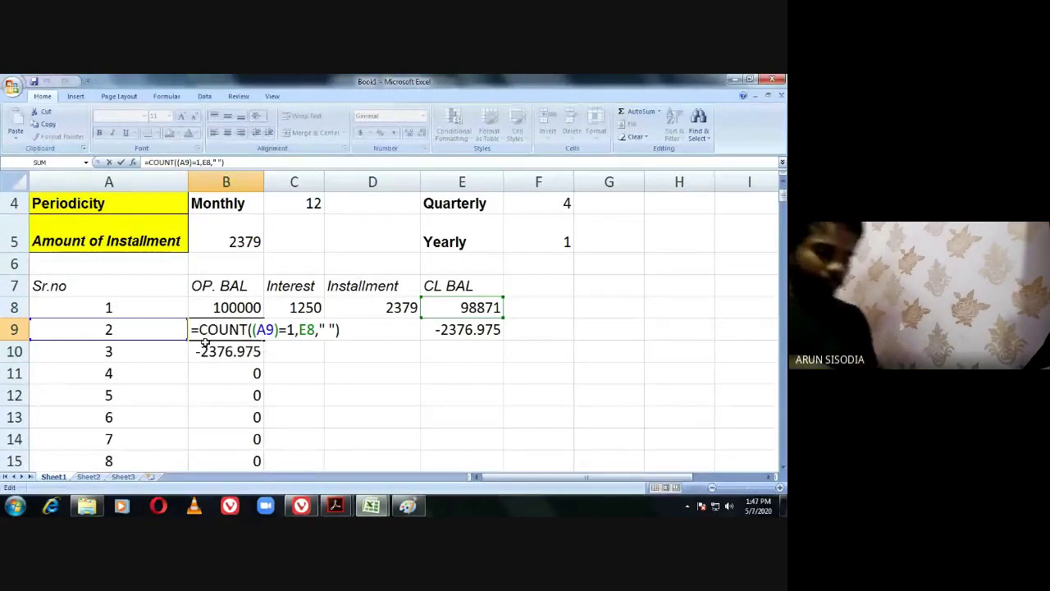
text(IF()
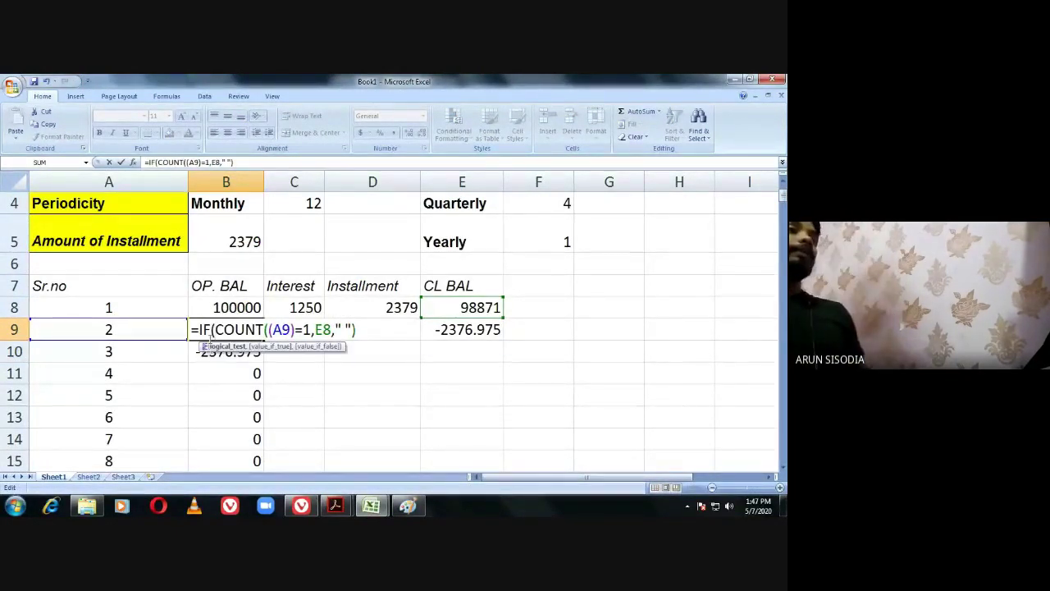
click(269, 329)
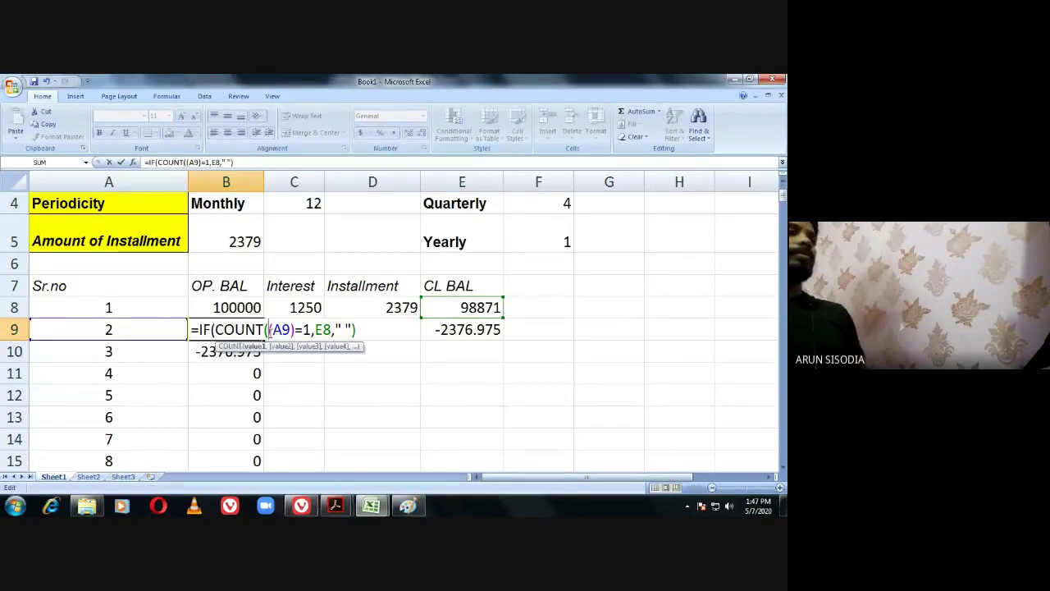
key(BackSpace)
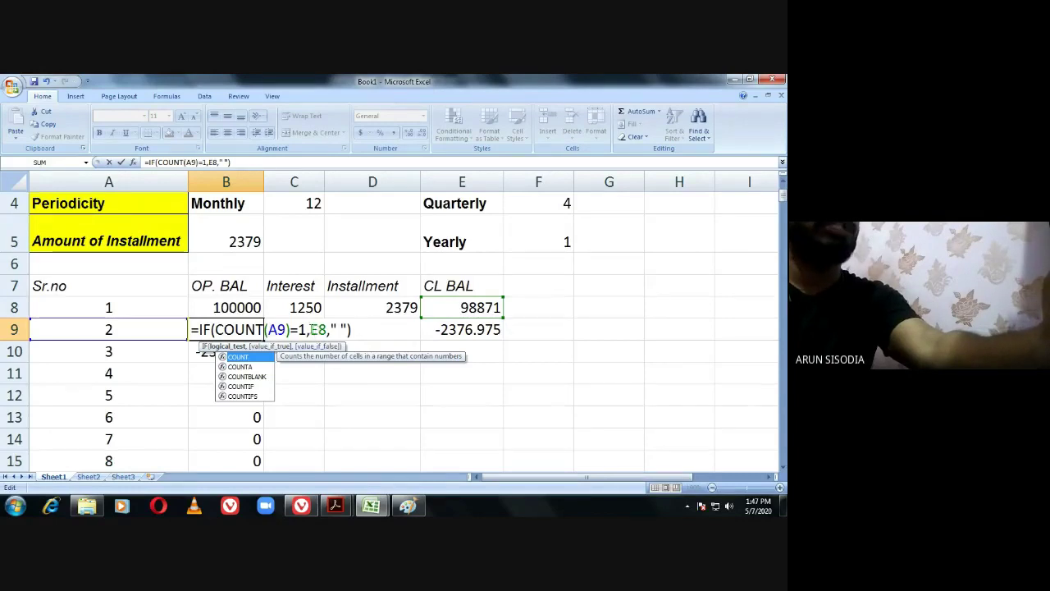
double_click(318, 329)
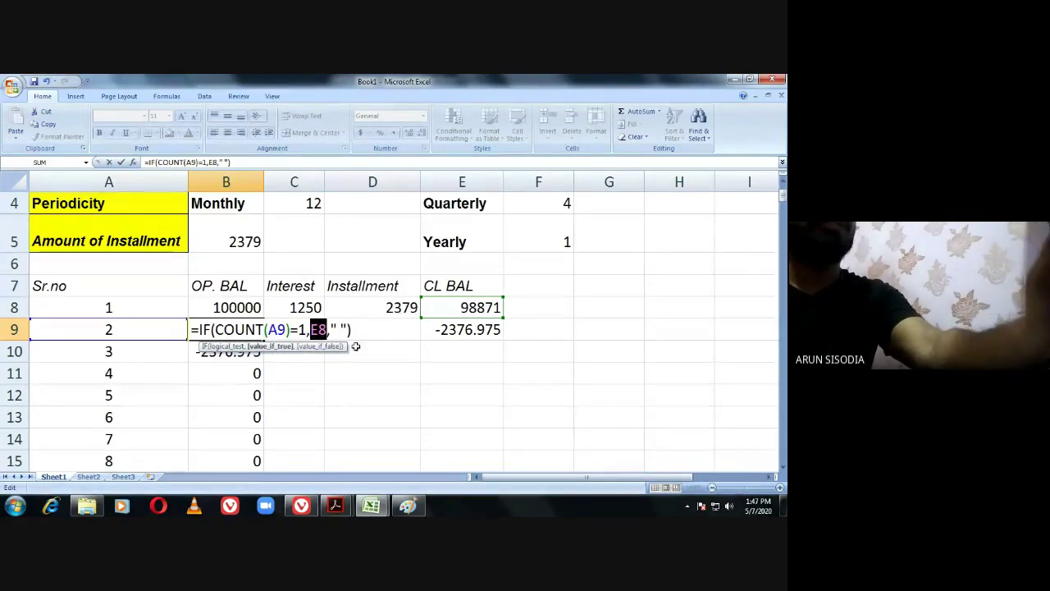
key(Return)
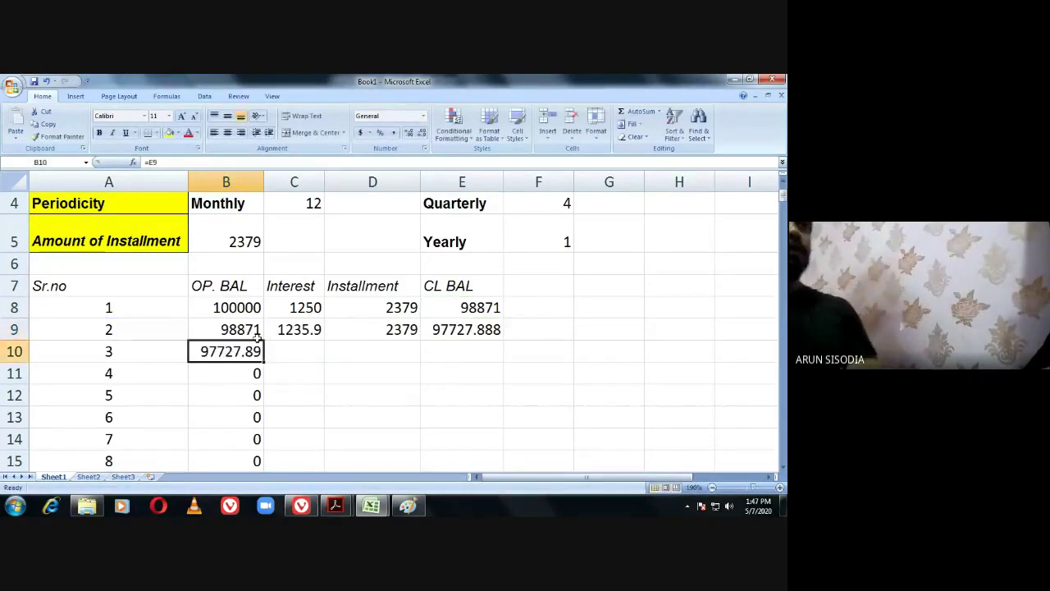
Review the contents of the corrected opening balance formula in B9.
click(241, 329)
double_click(240, 330)
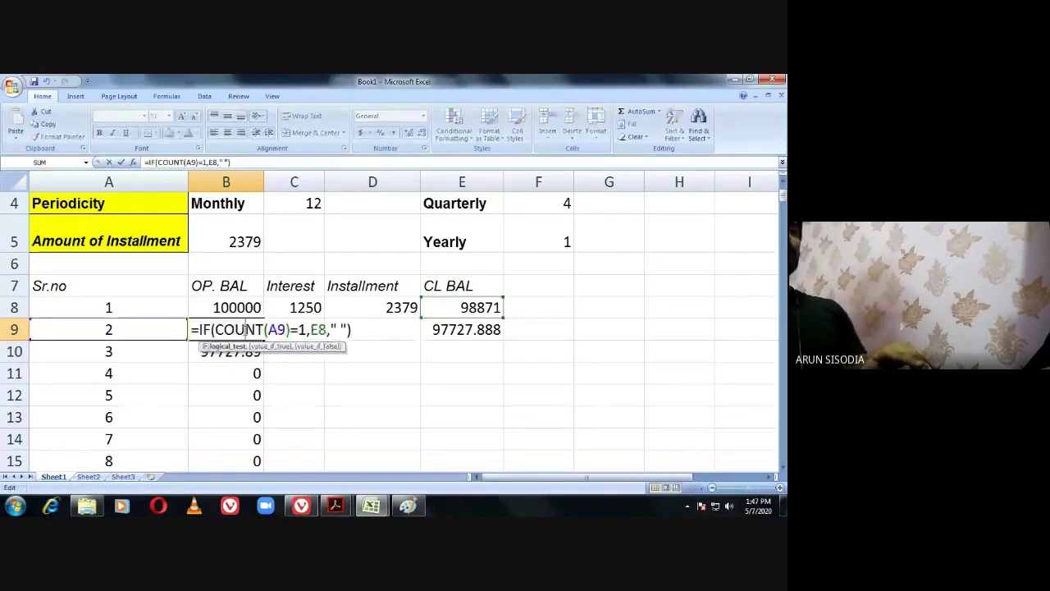
key(Return)
double_click(243, 329)
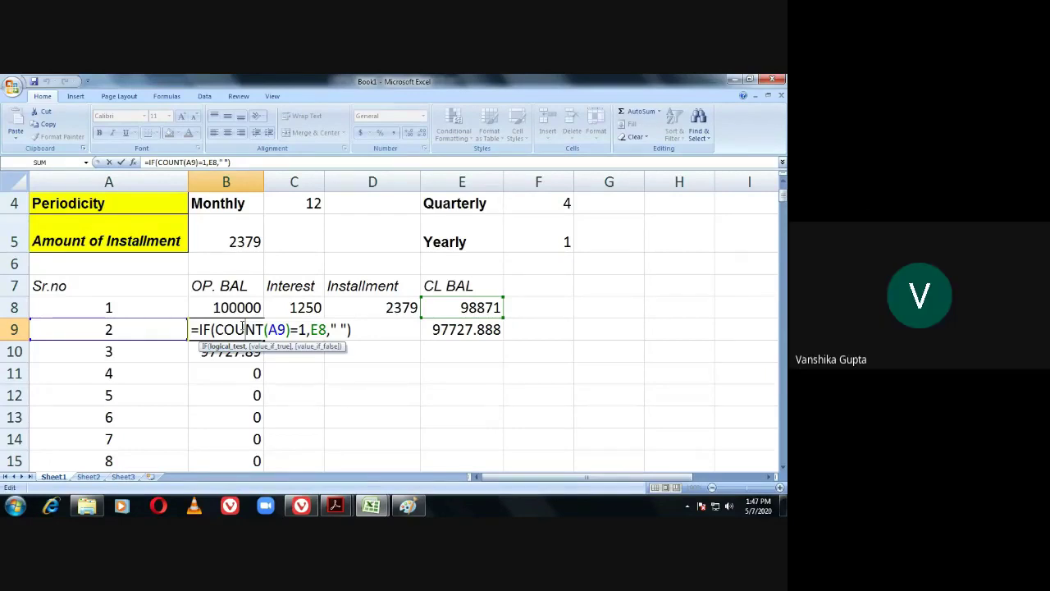
key(Return)
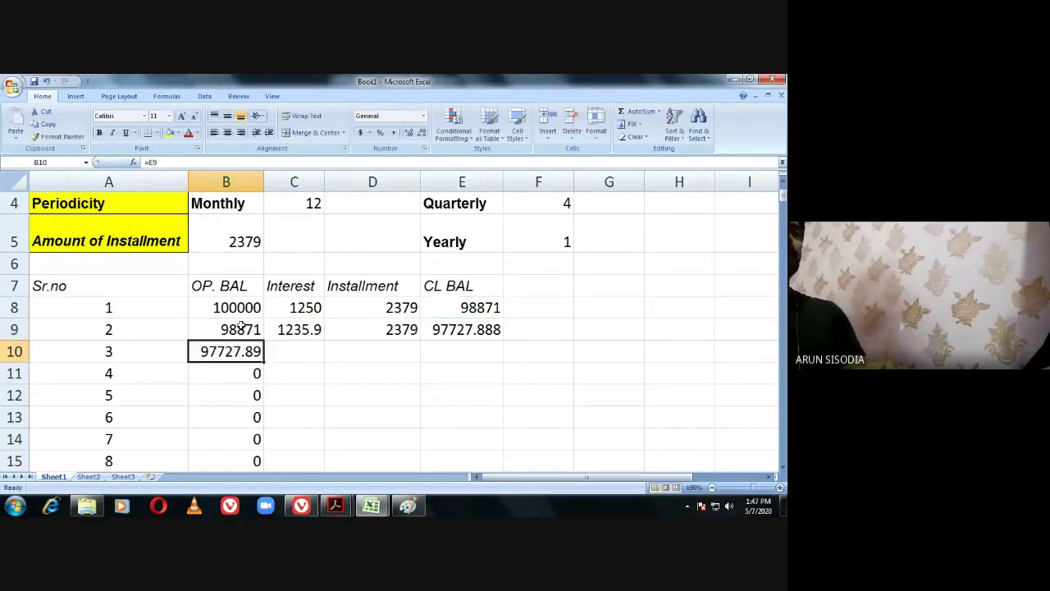
Fill the B9 opening balance formula down the OP. BAL column past the last serial number.
click(243, 329)
drag(264, 337, 239, 438)
scroll(239, 435, up, 8)
scroll(237, 432, up, 4)
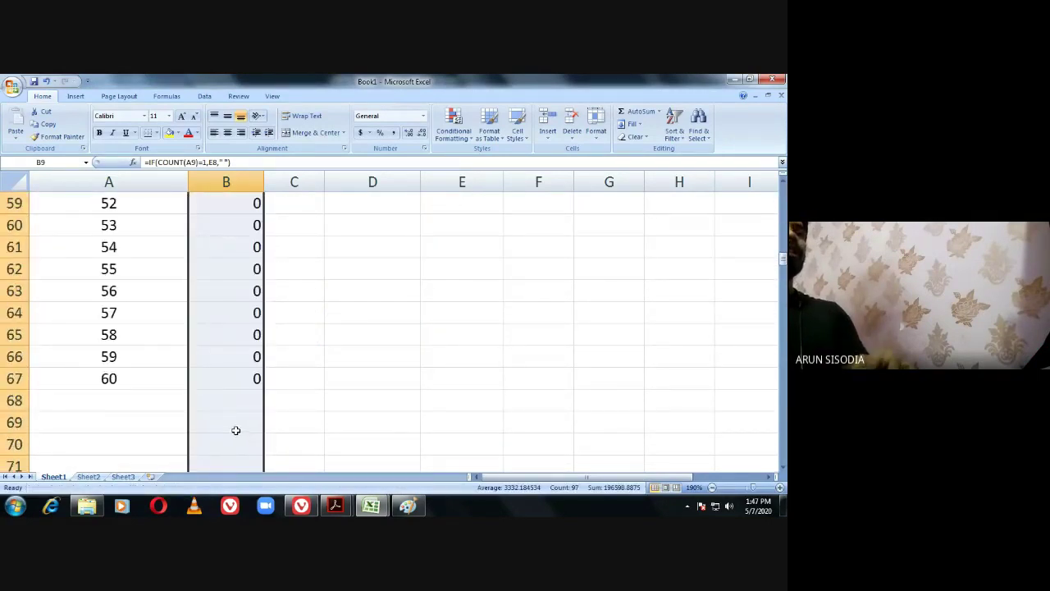
Inspect the filled opening balance formula in B67 and compare its row with the first and the blank rows.
click(226, 378)
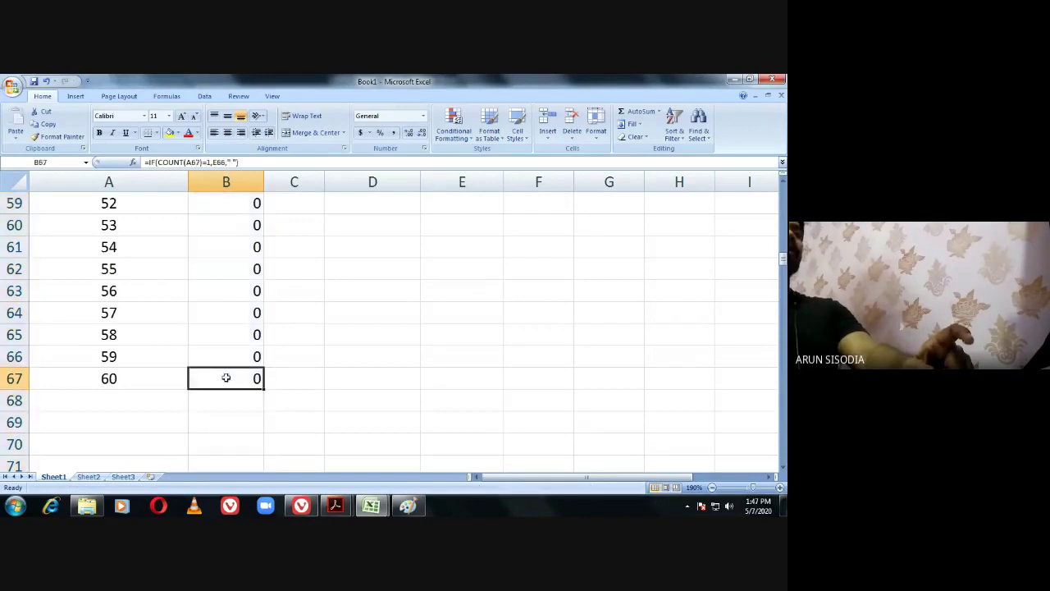
double_click(224, 379)
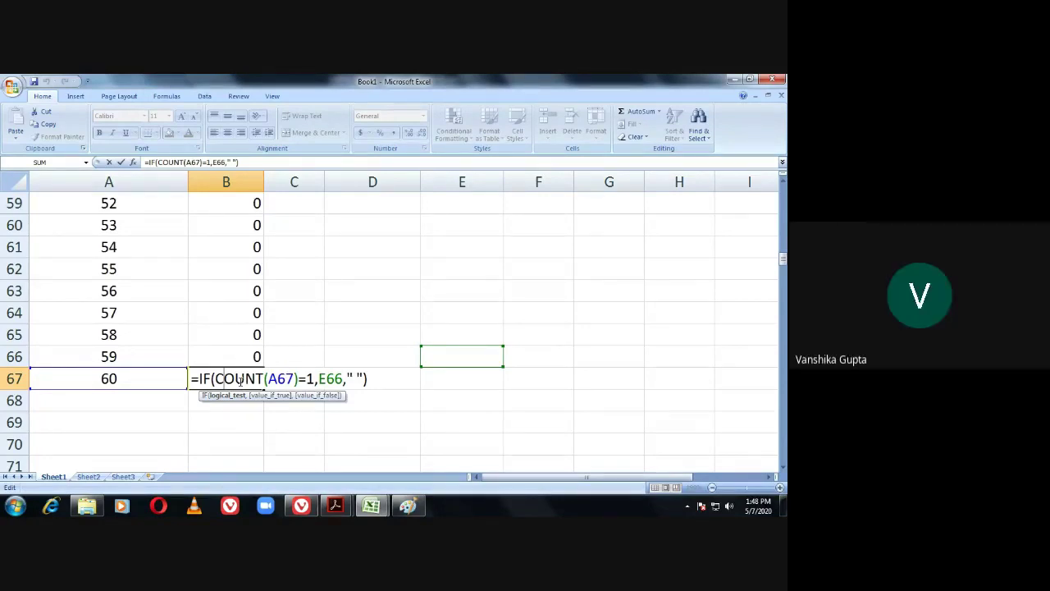
scroll(240, 379, up, 18)
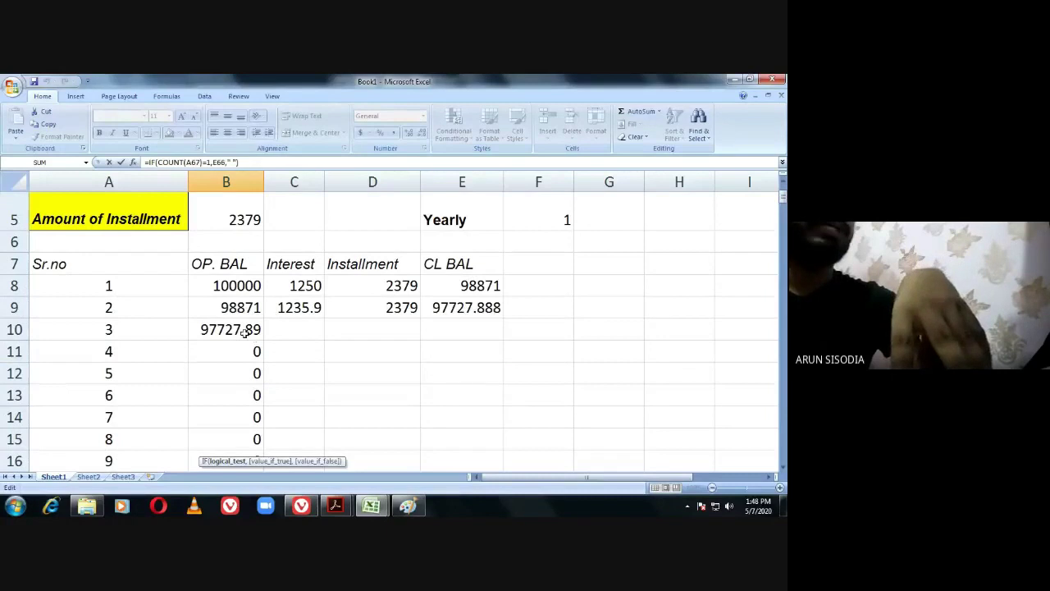
scroll(287, 377, down, 20)
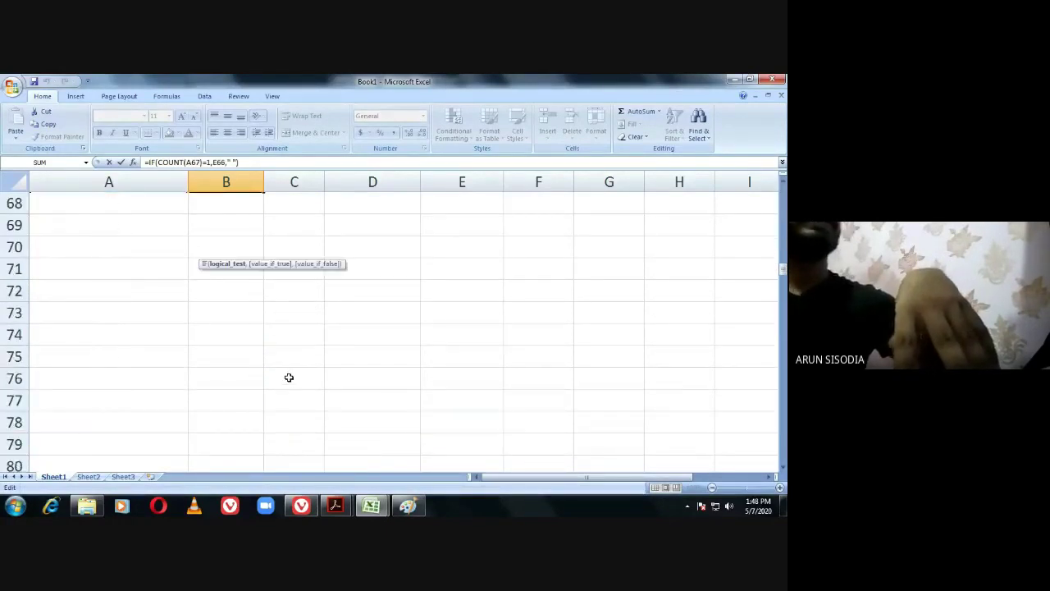
scroll(287, 374, up, 2)
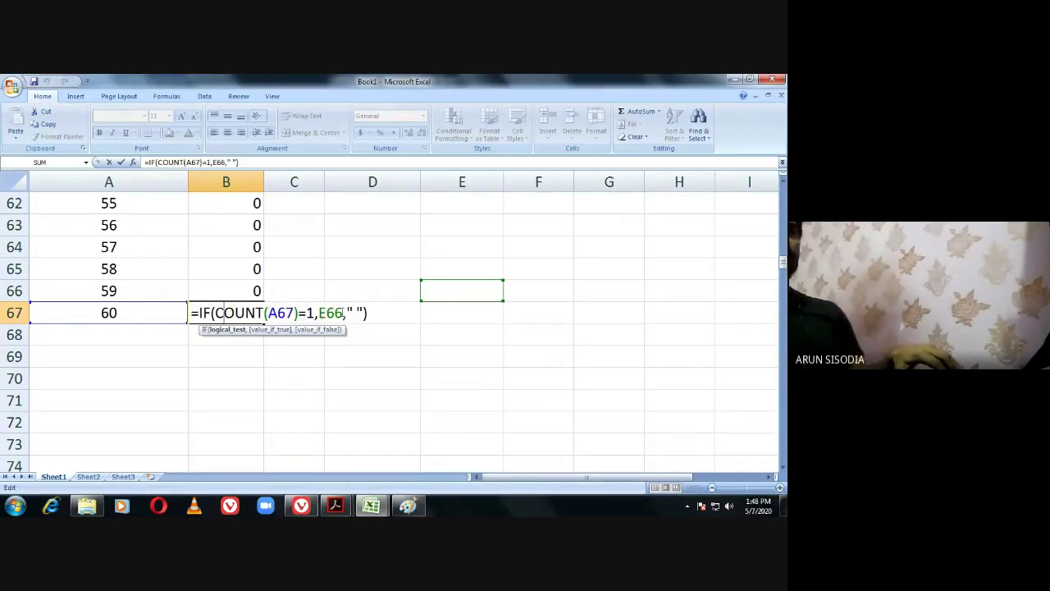
key(Return)
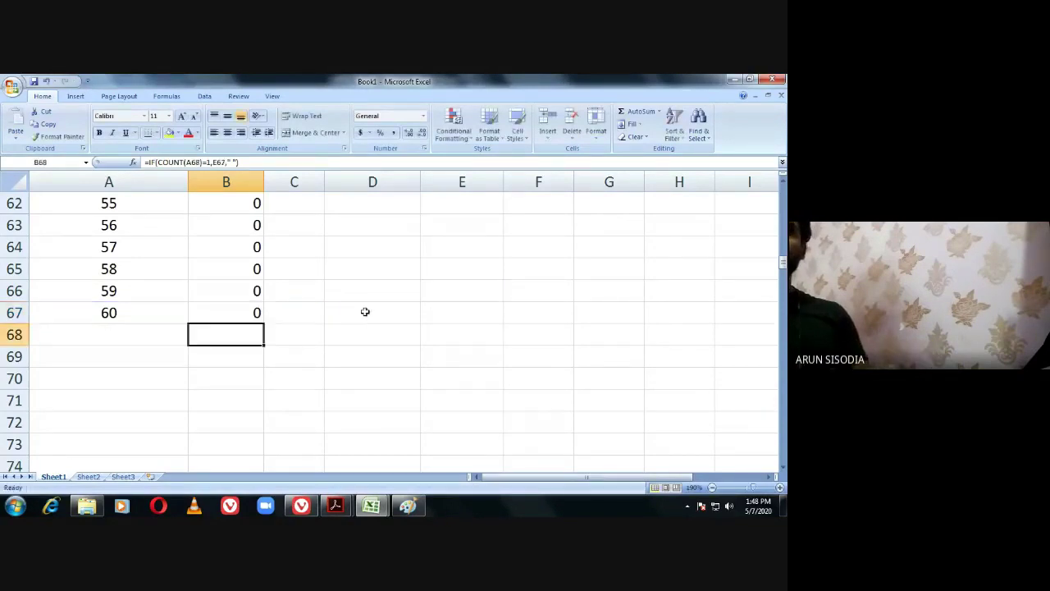
Compare the serial number cells A67 and A68, and examine the opening balance formula in B68.
click(110, 312)
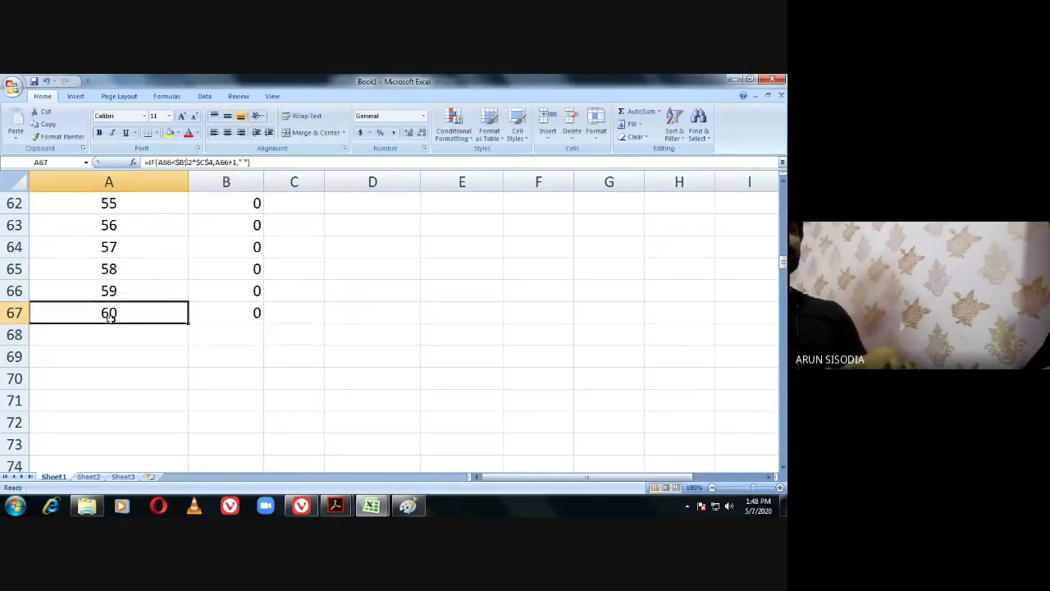
click(109, 333)
click(201, 333)
double_click(210, 334)
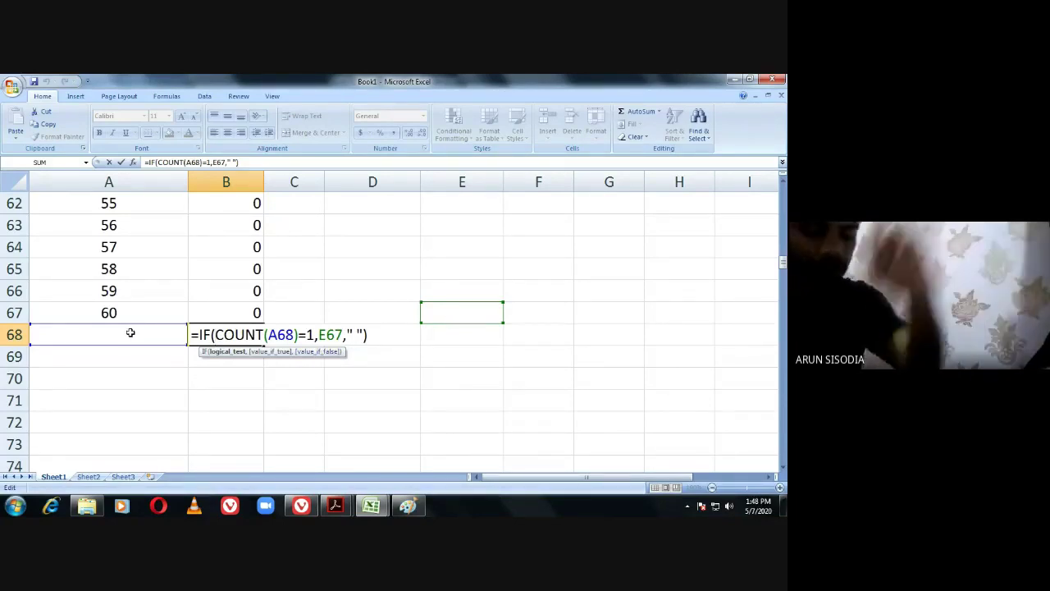
key(Return)
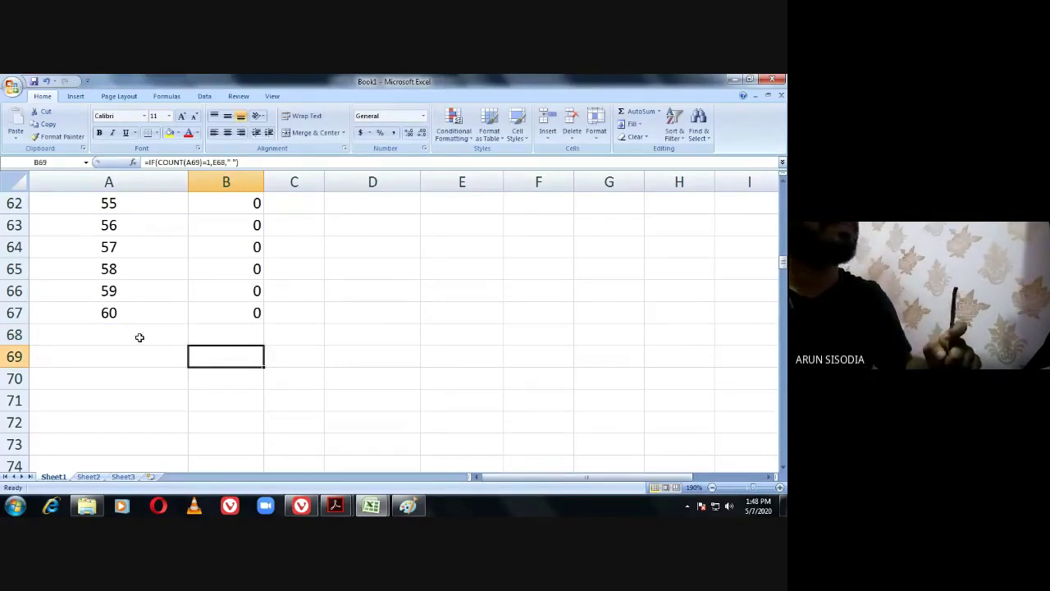
Make the rate and periodicity references absolute in the C9 interest formula, giving =B9*$B$3/$C$4.
scroll(190, 380, up, 4)
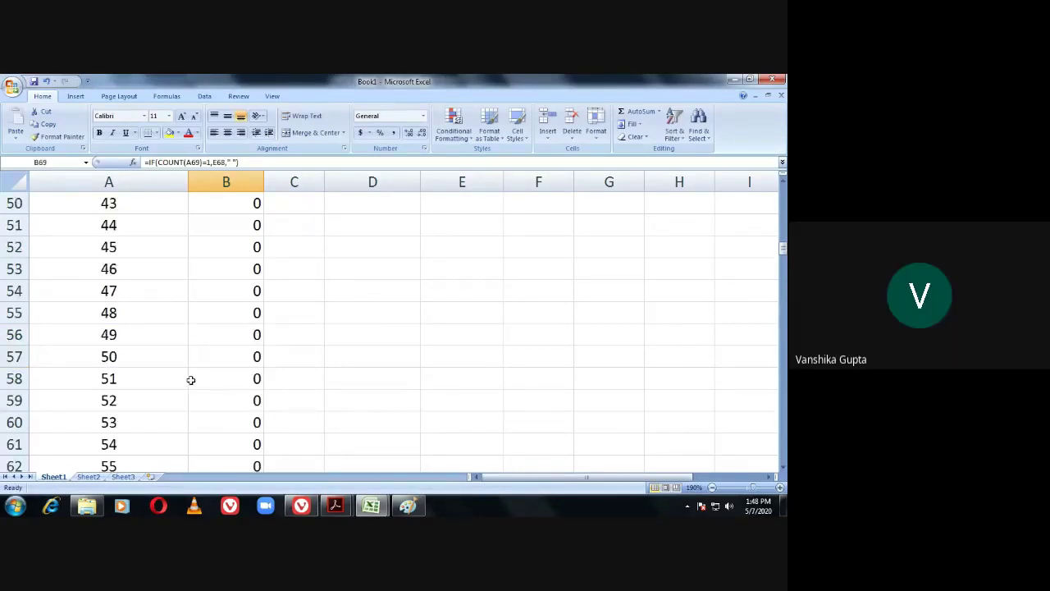
scroll(190, 380, up, 16)
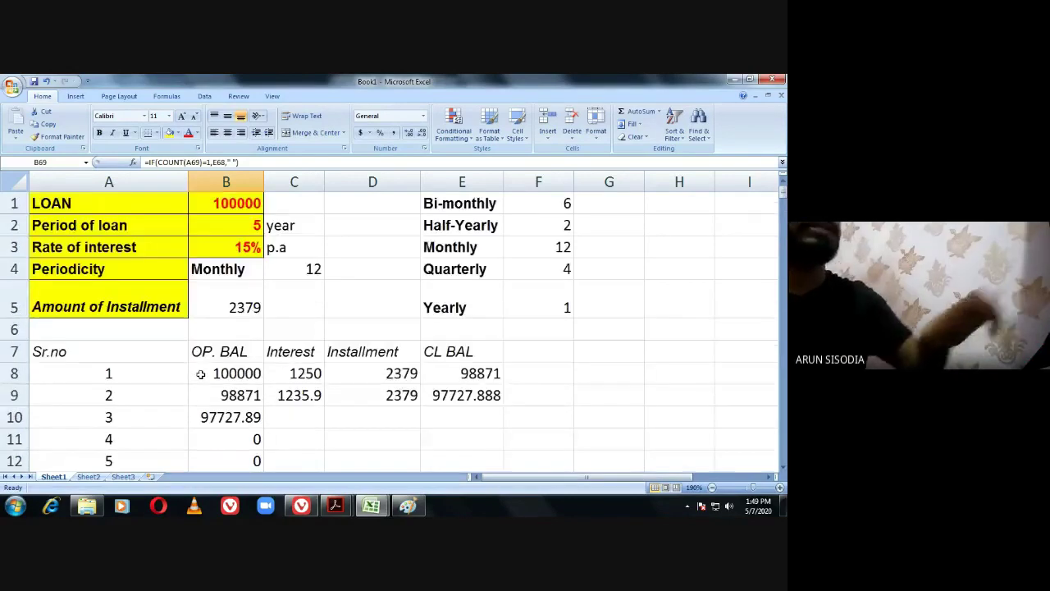
scroll(202, 372, down, 3)
scroll(202, 370, up, 3)
scroll(207, 370, down, 2)
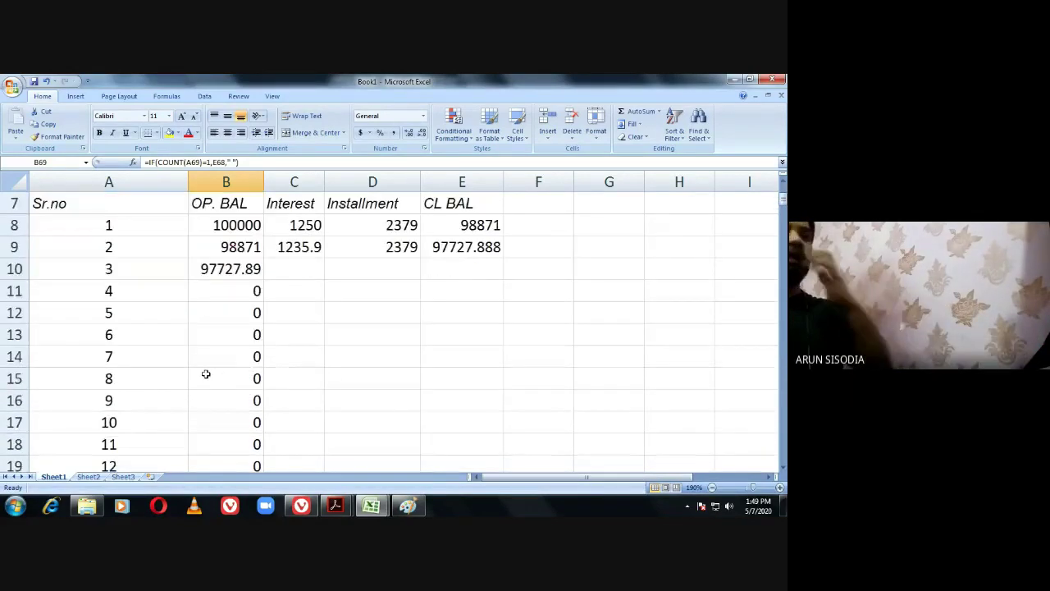
scroll(207, 371, up, 2)
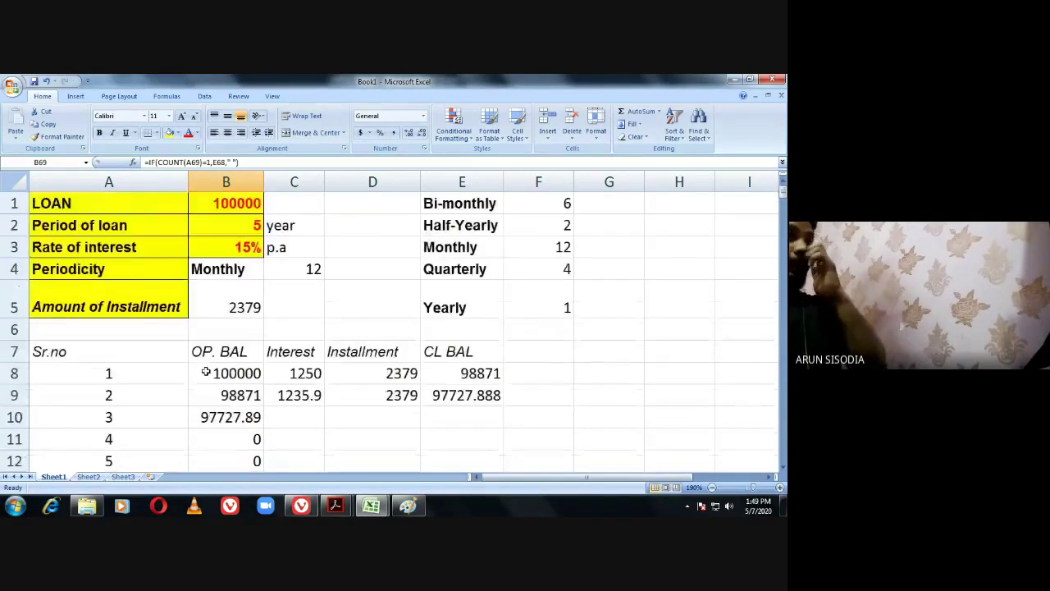
double_click(298, 395)
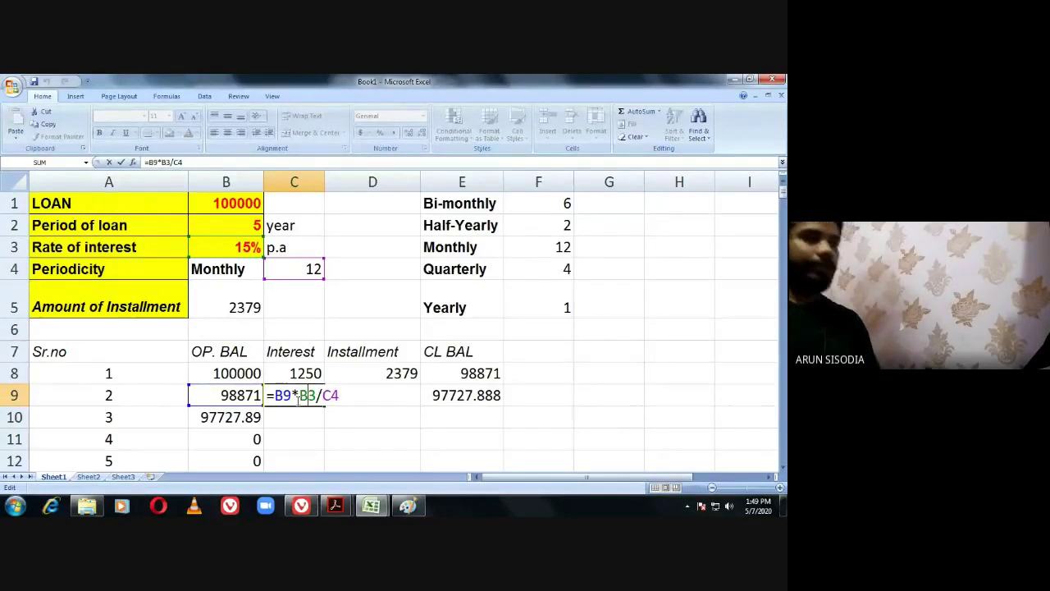
double_click(301, 396)
key(F4)
double_click(350, 395)
key(F4)
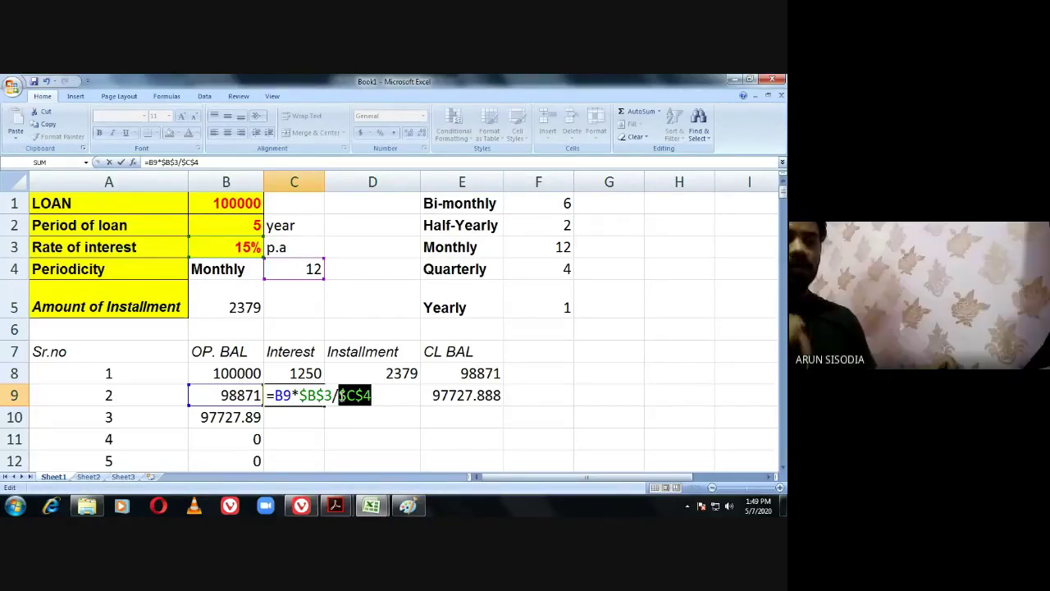
key(Return)
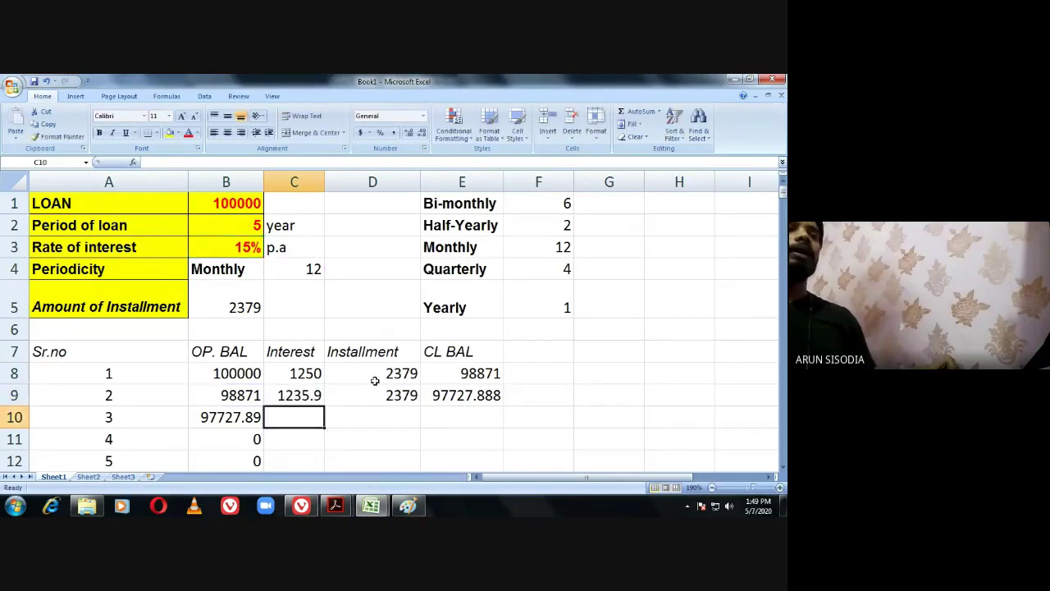
Fill the C9 interest formula down the Interest column past the last serial number and review the filled rows.
click(297, 395)
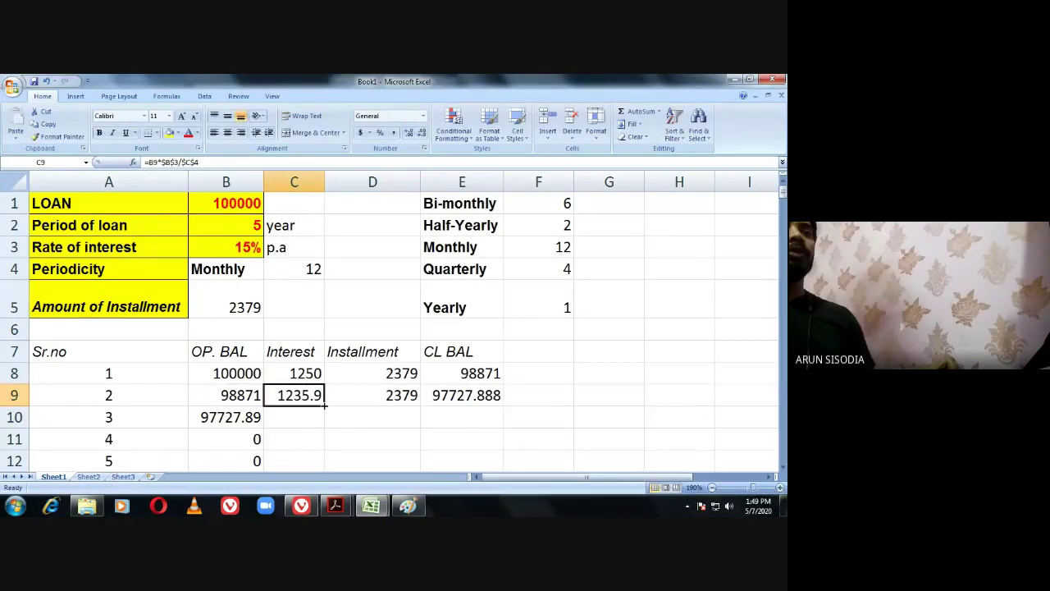
drag(324, 403, 322, 508)
scroll(305, 451, up, 9)
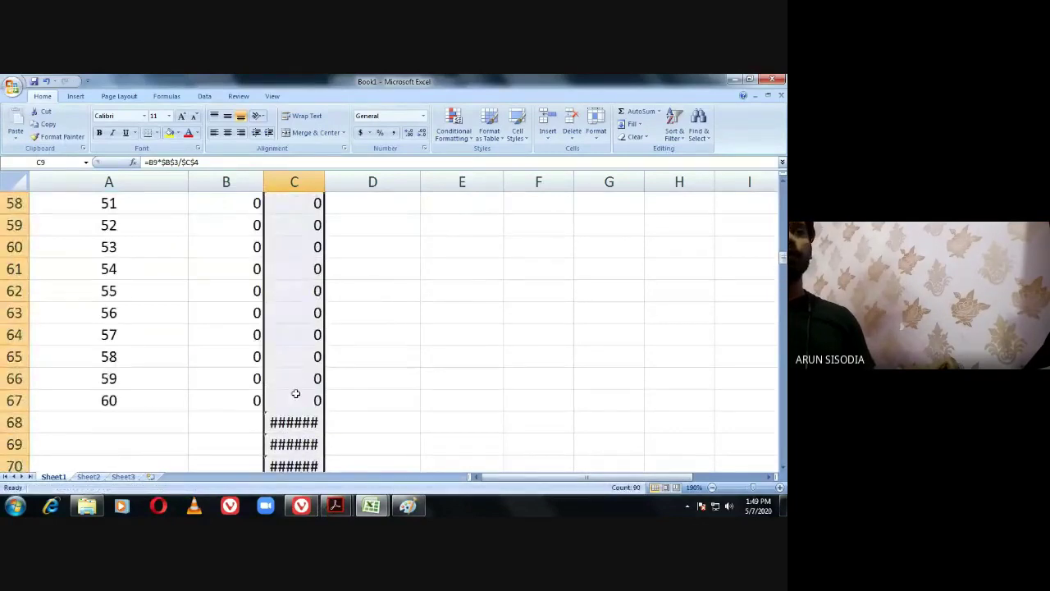
scroll(288, 433, down, 11)
scroll(291, 430, up, 4)
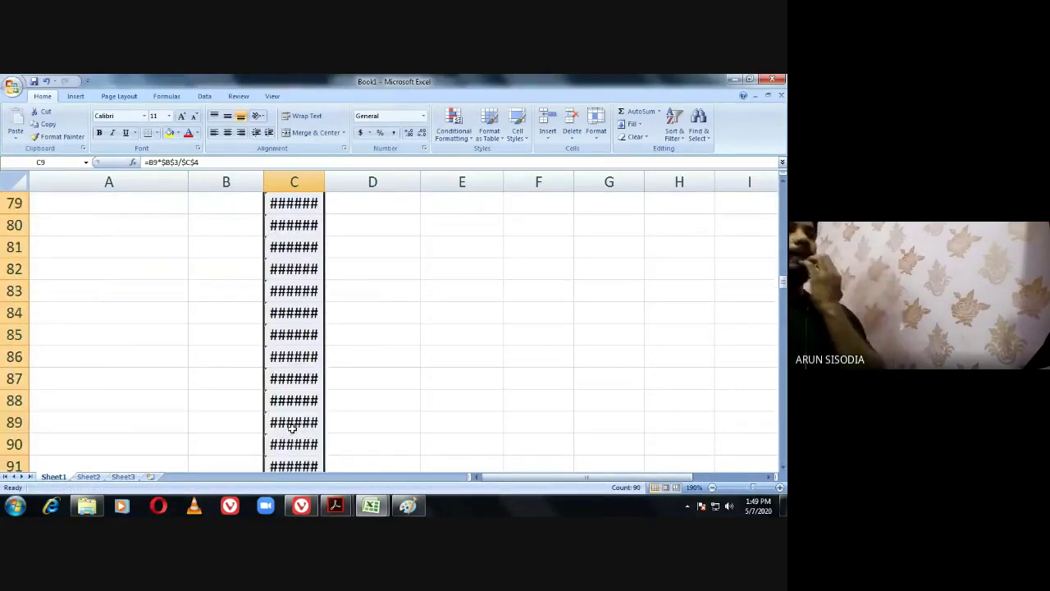
scroll(291, 427, up, 20)
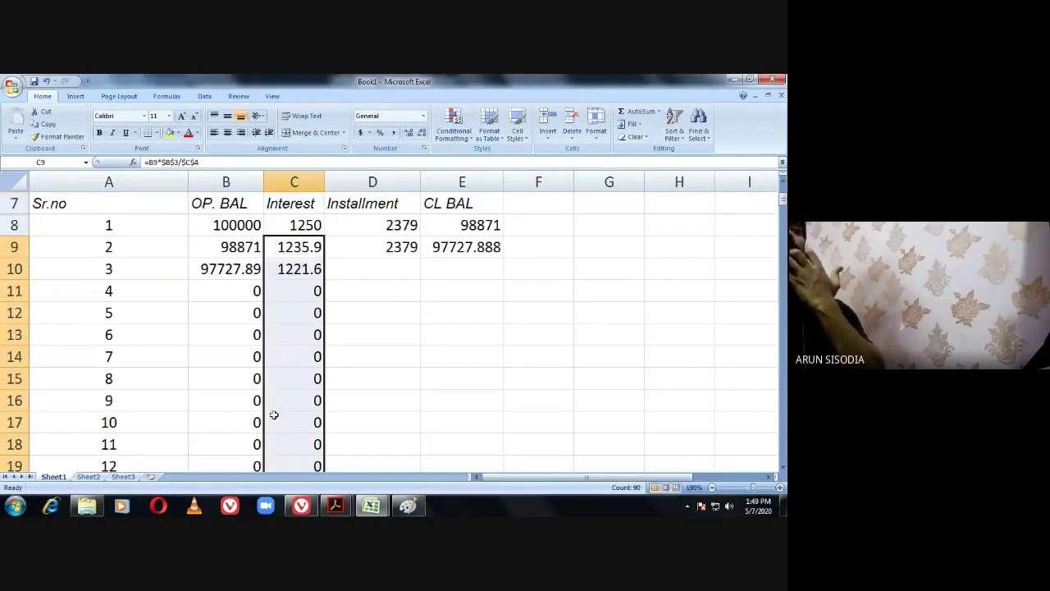
Wrap the C9 interest formula in the same serial number test as B9, giving =IF(COUNT(A9)=1,B9*$B$3/$C$4," ").
double_click(232, 250)
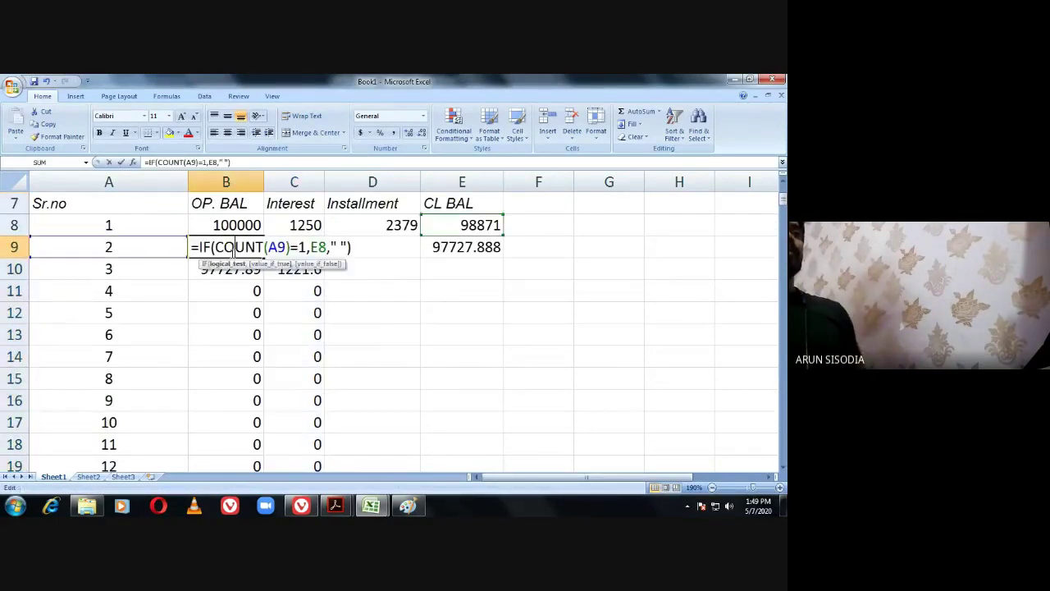
key(Return)
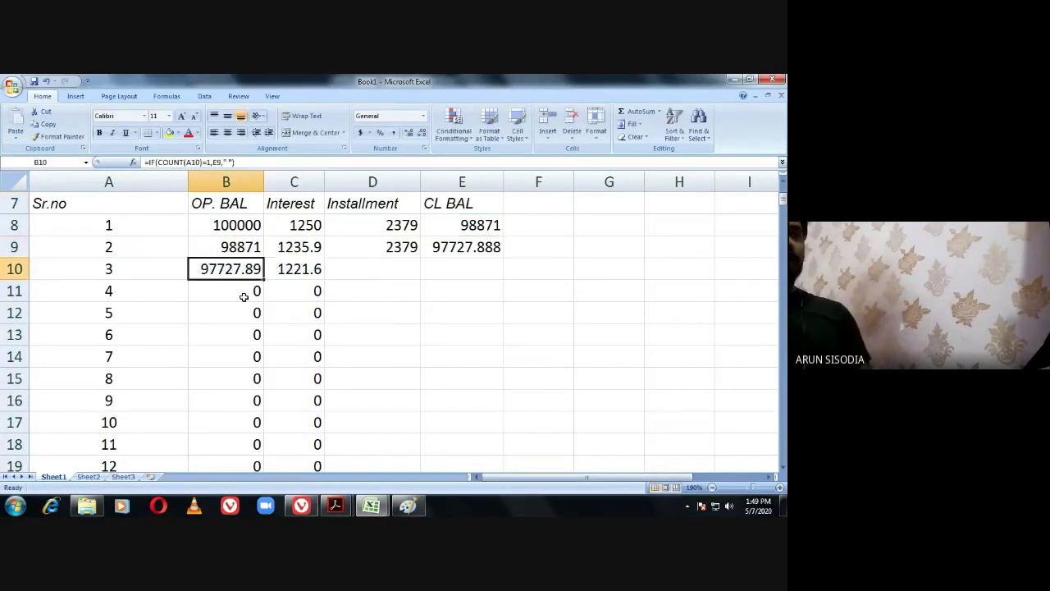
double_click(285, 247)
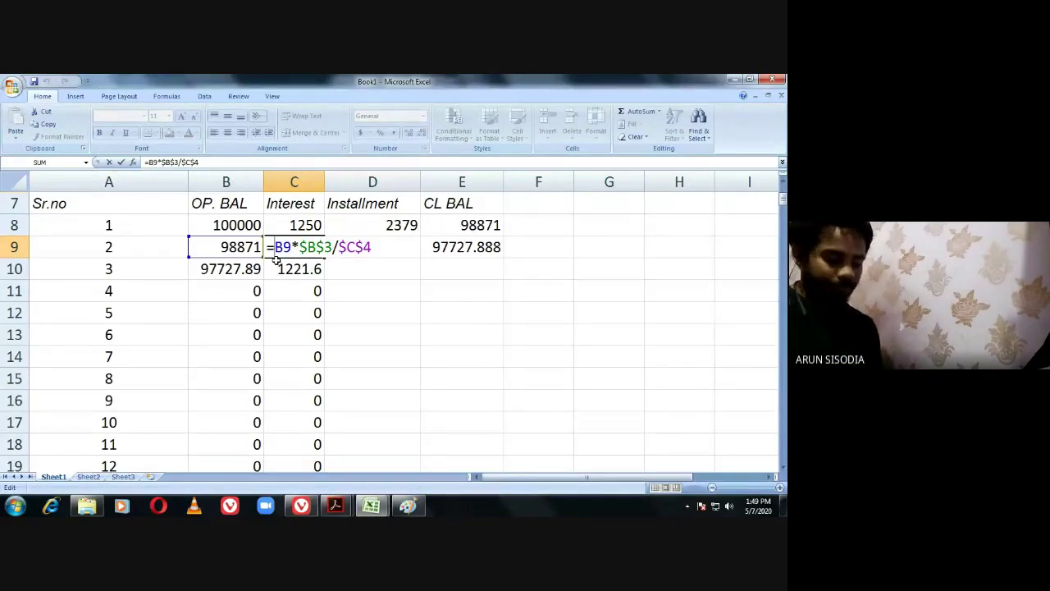
text(IF()
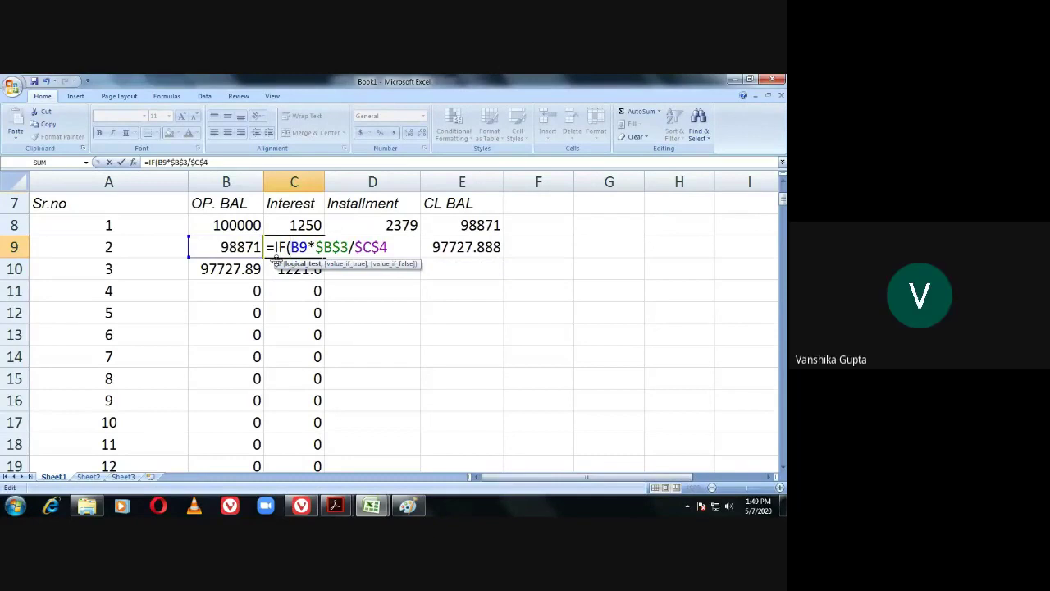
text(COUN)
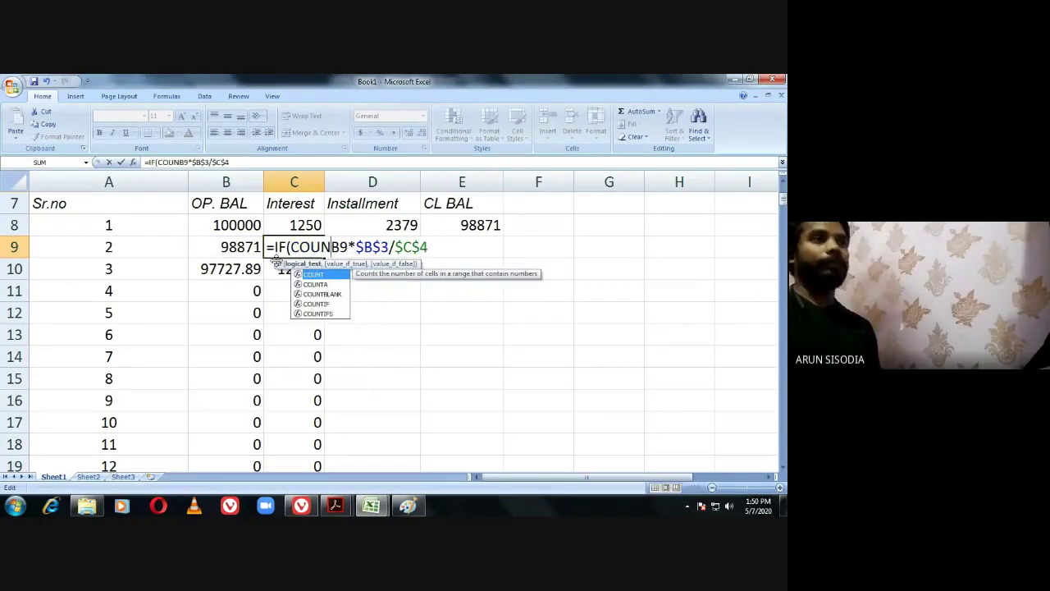
double_click(316, 275)
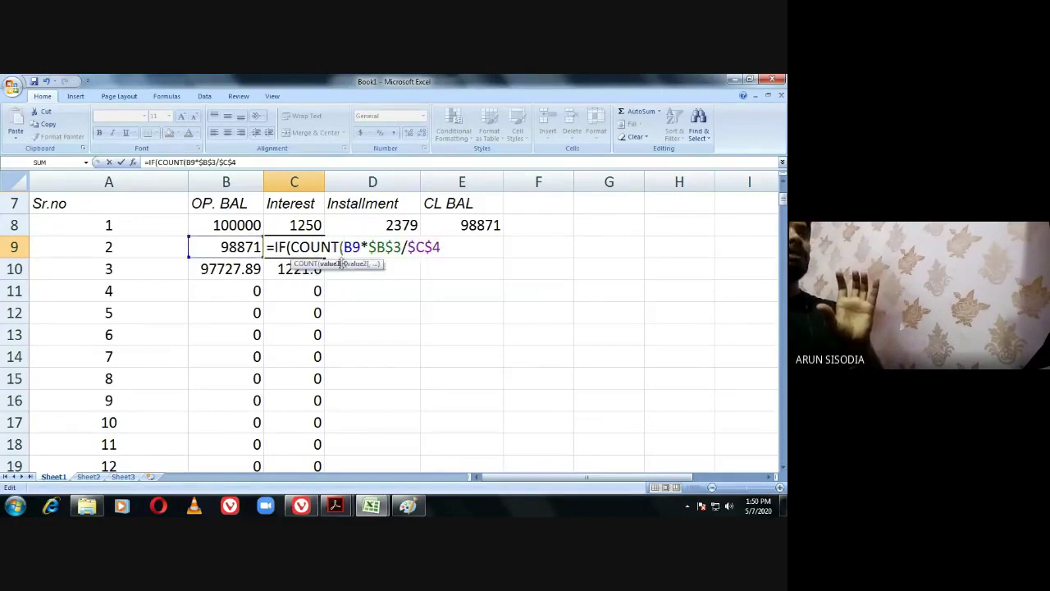
click(136, 253)
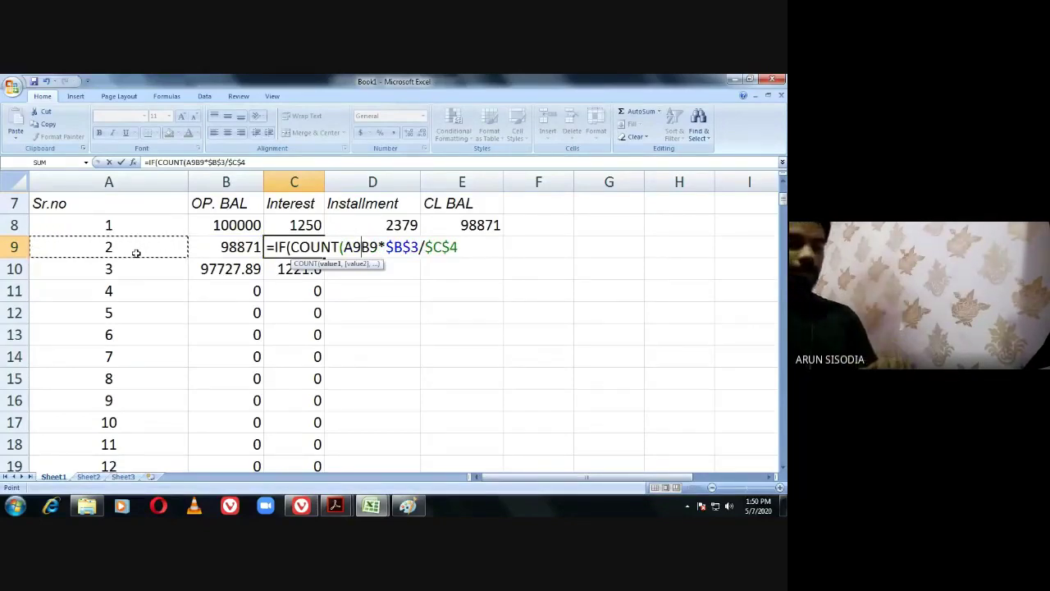
text())
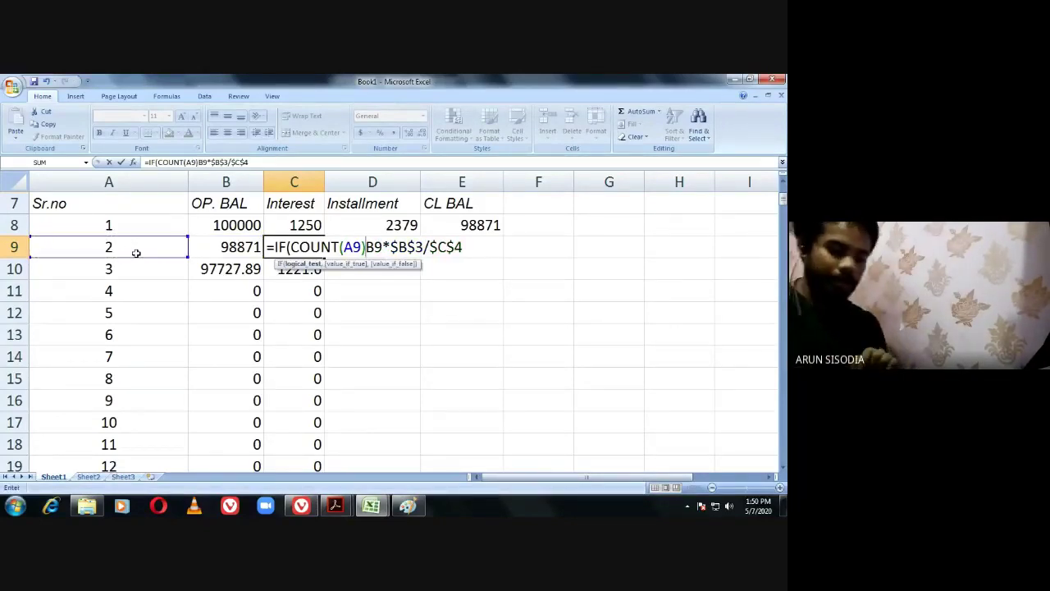
text(=1)
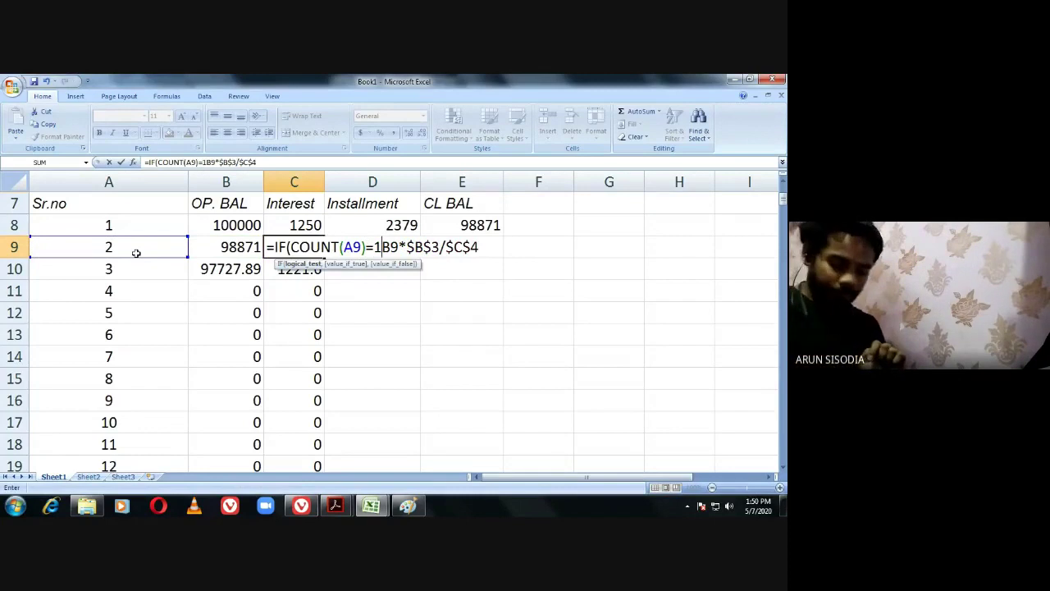
text(,)
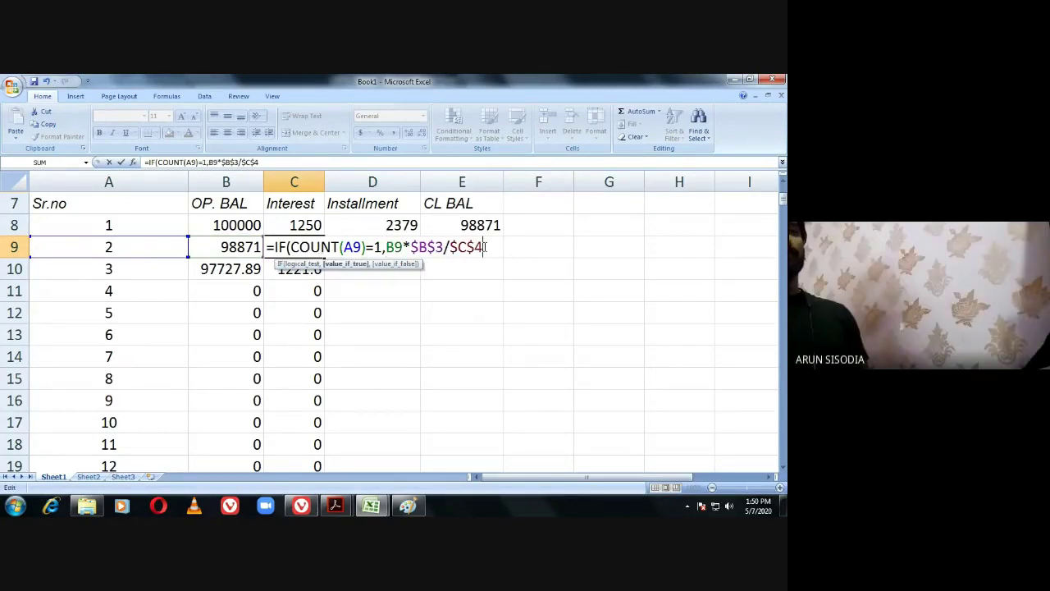
text(,)
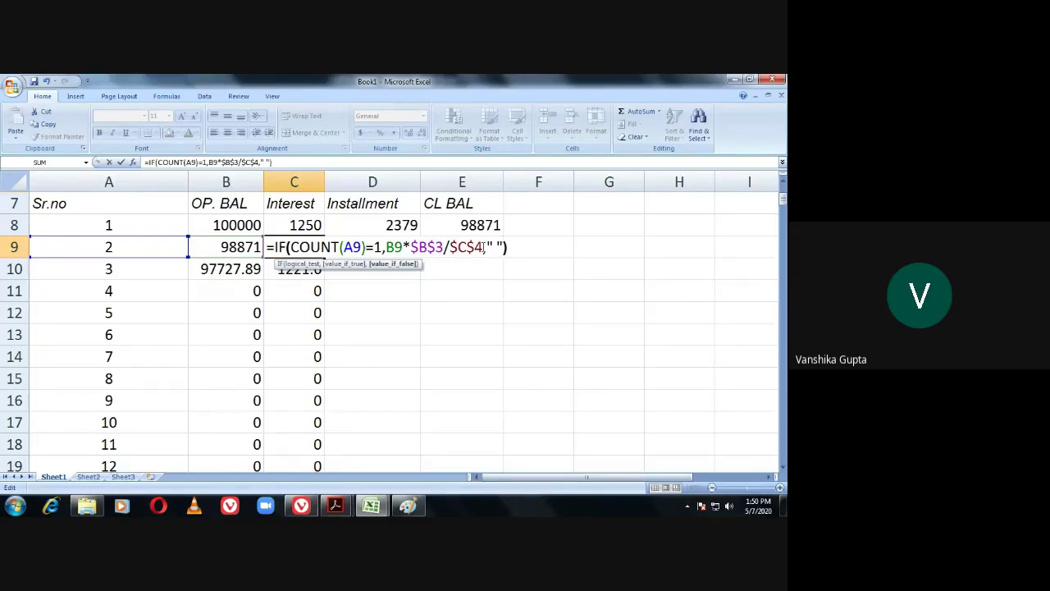
text(" "))
key(Return)
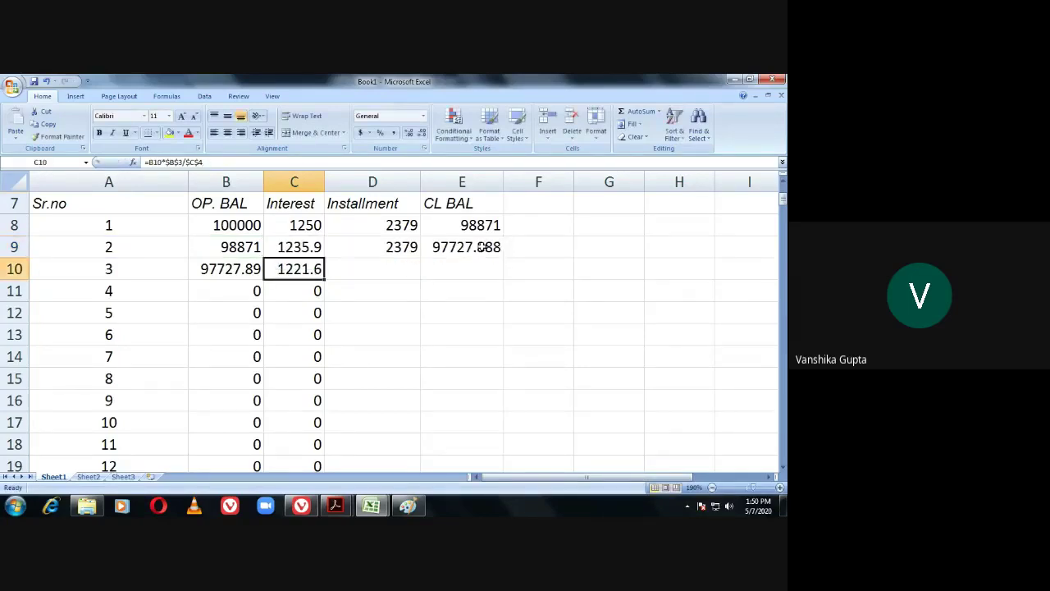
Fill the revised C9 interest formula down to C82 and check the rows around the last serial number.
click(294, 250)
double_click(294, 249)
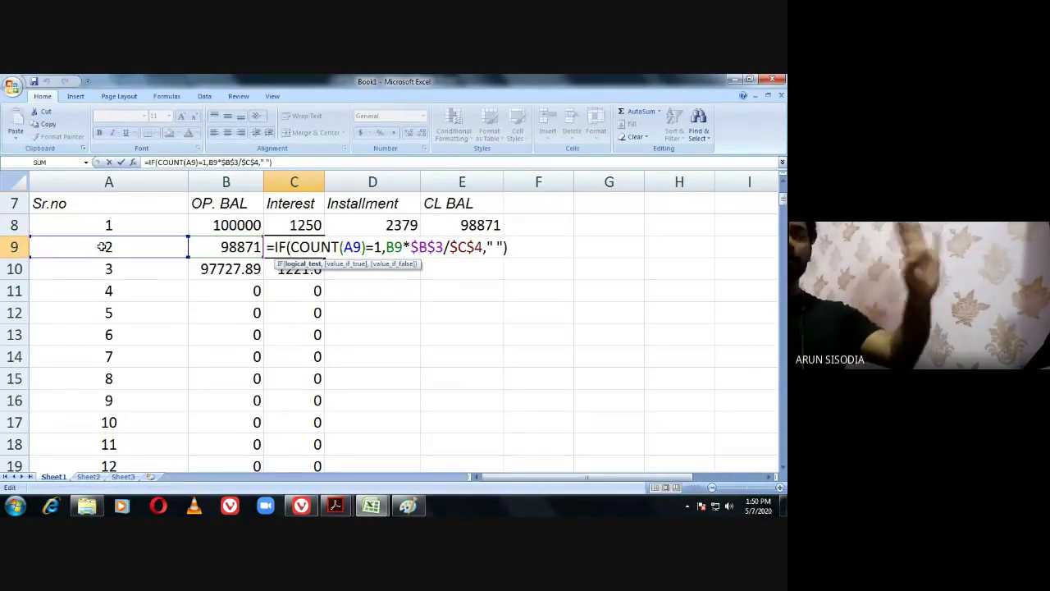
key(Return)
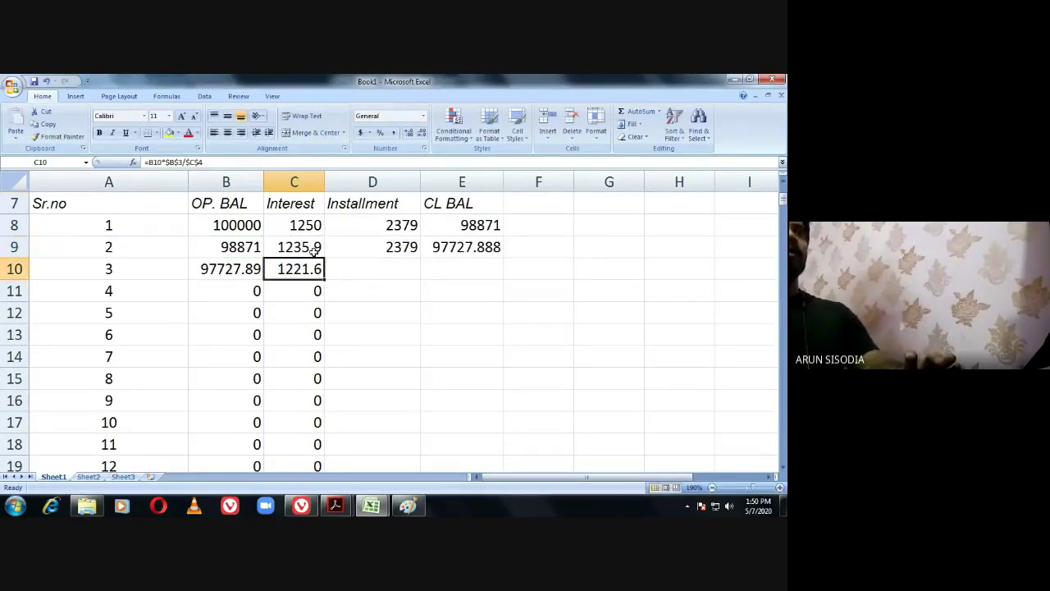
click(314, 252)
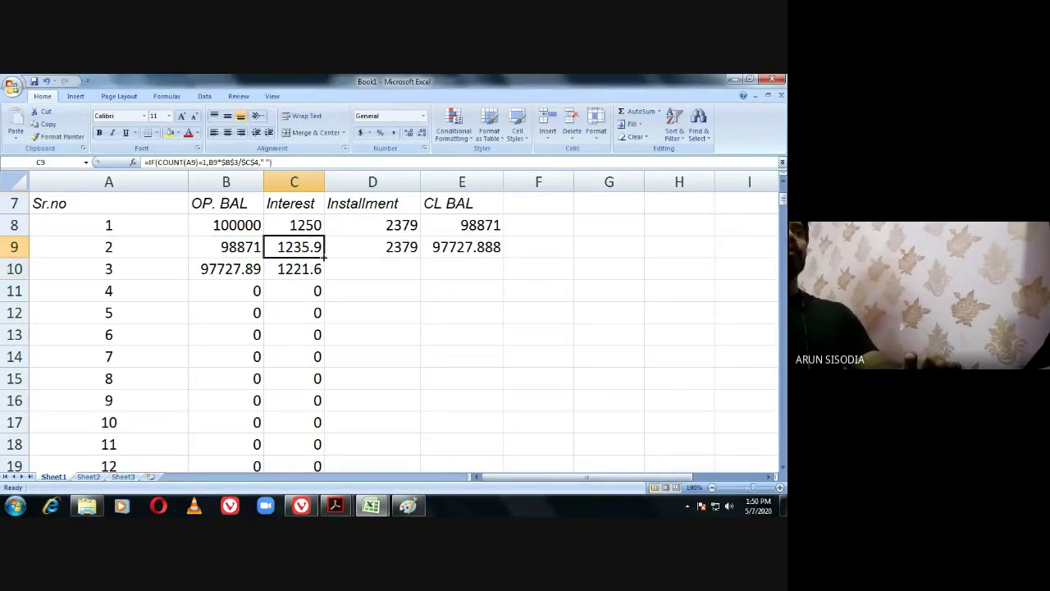
drag(324, 257, 297, 460)
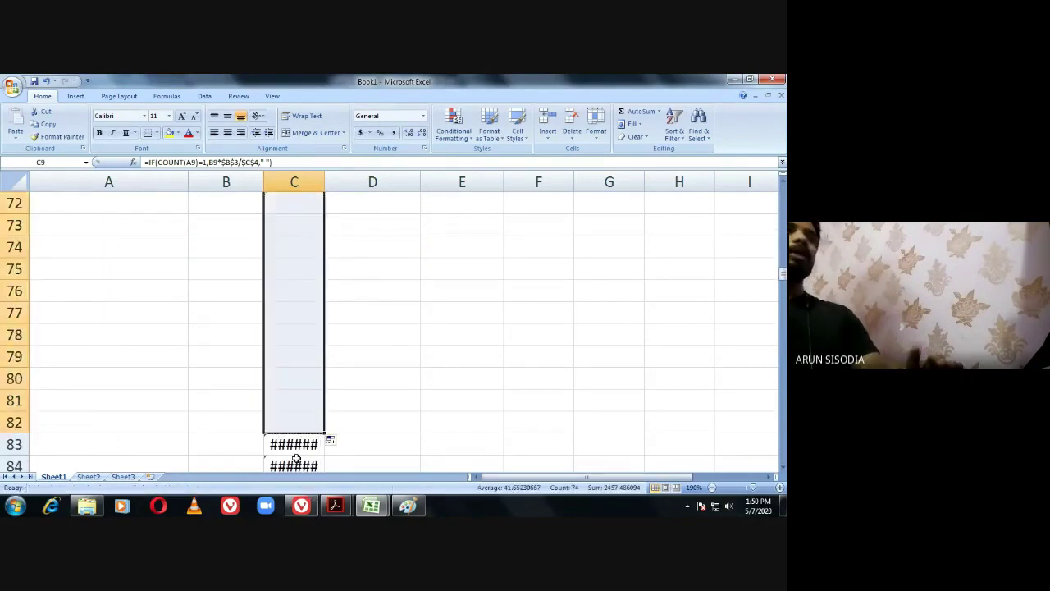
scroll(283, 410, up, 4)
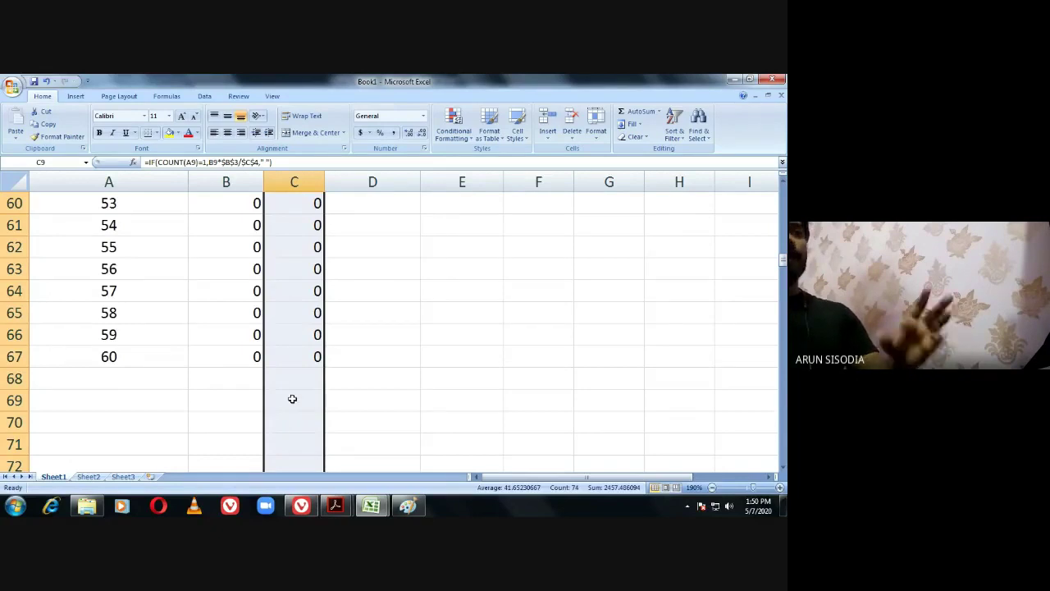
click(109, 382)
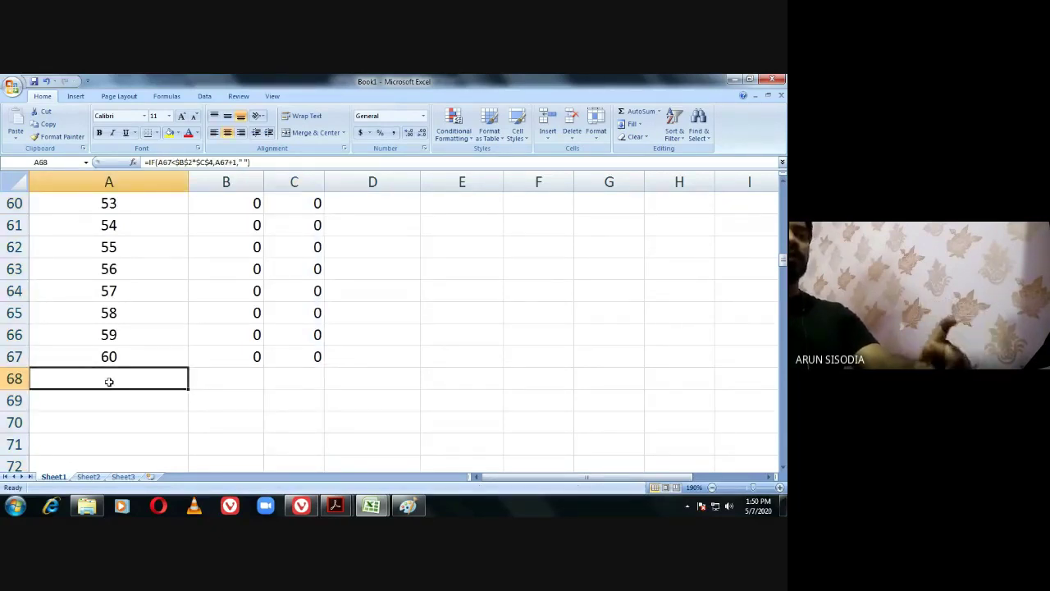
scroll(283, 373, up, 2)
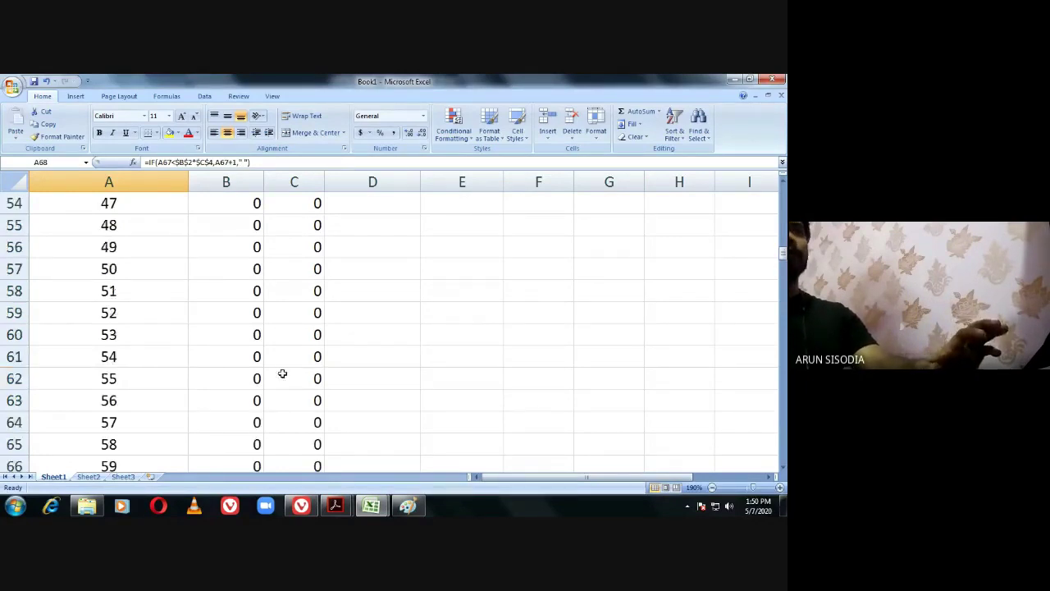
scroll(282, 374, up, 17)
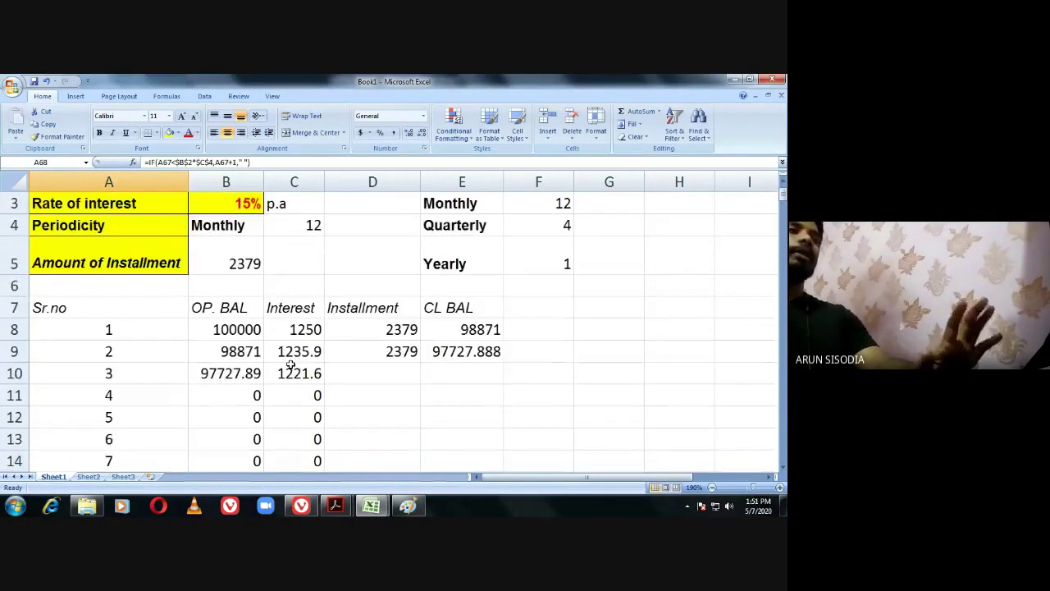
Make the installment amount reference in D8 absolute, giving =$B$5.
click(390, 353)
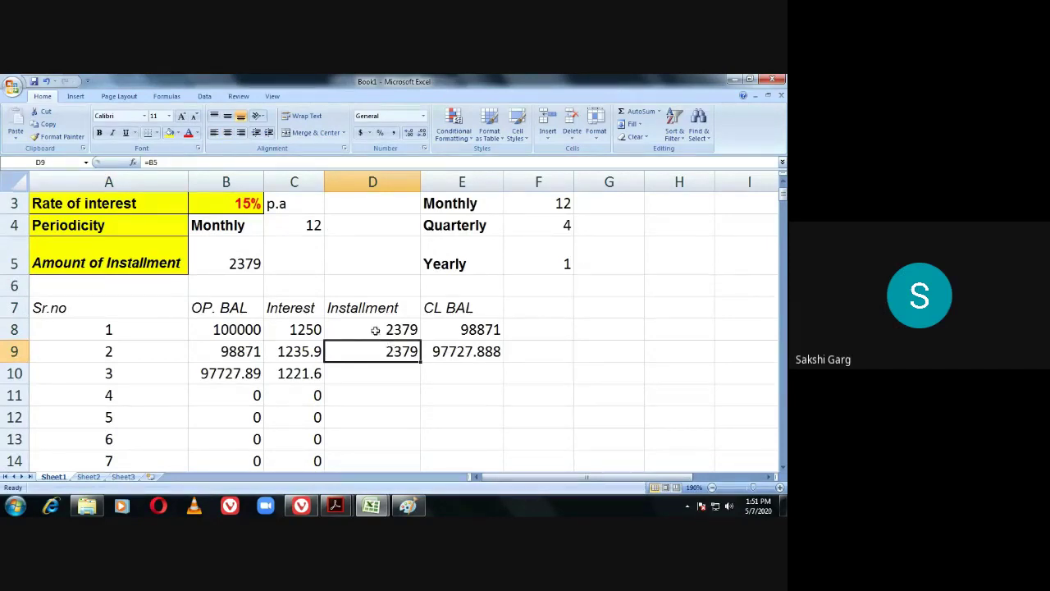
click(289, 373)
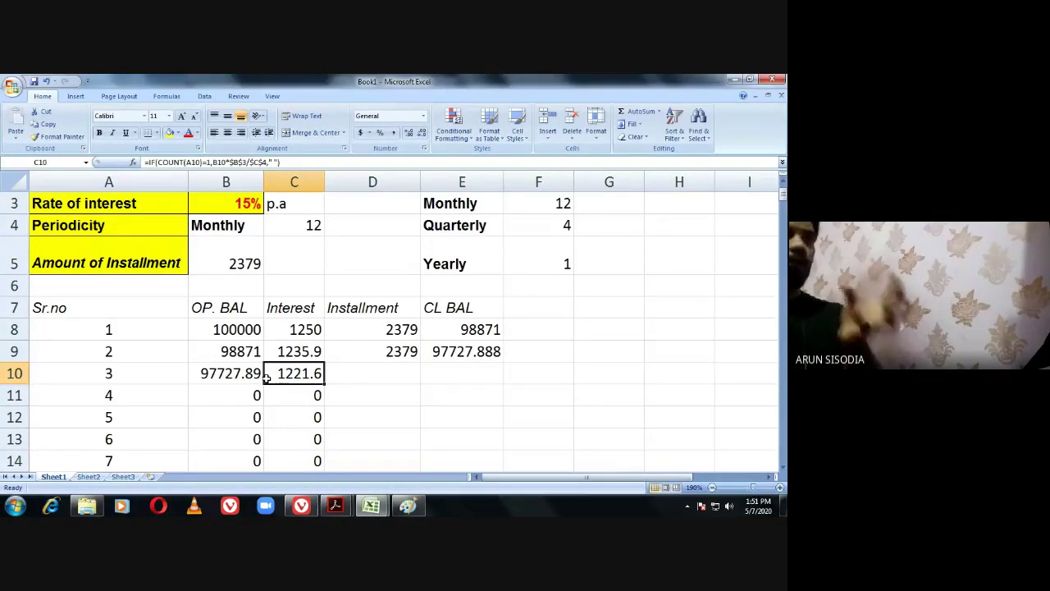
double_click(366, 352)
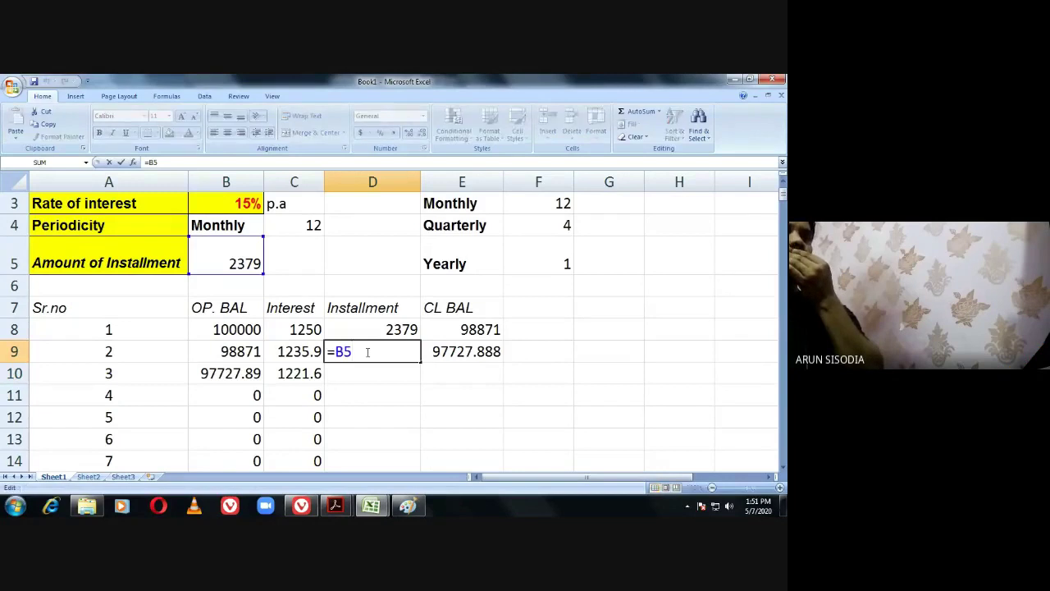
double_click(376, 329)
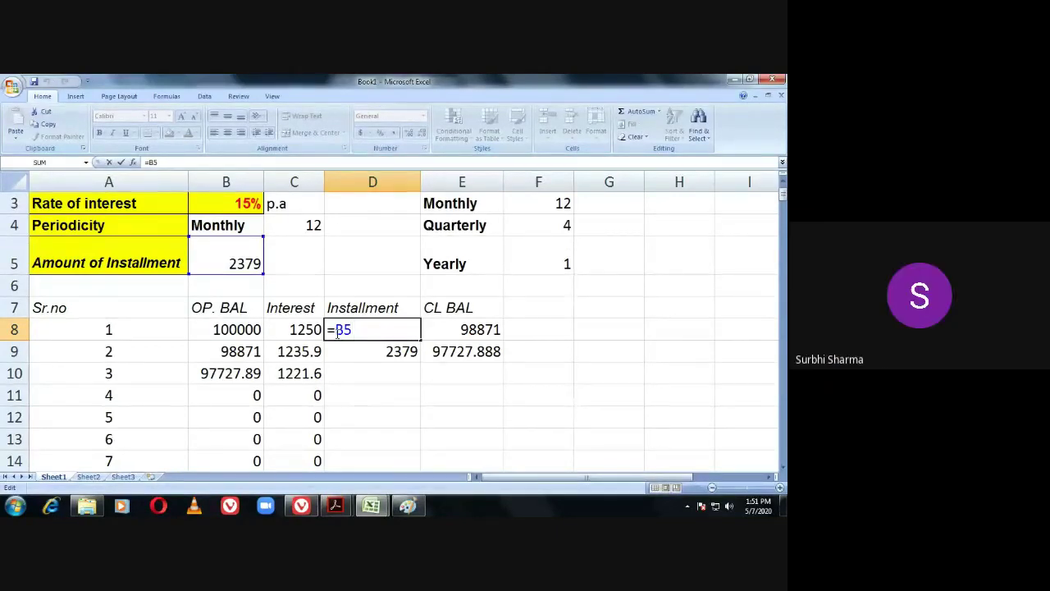
key(F4)
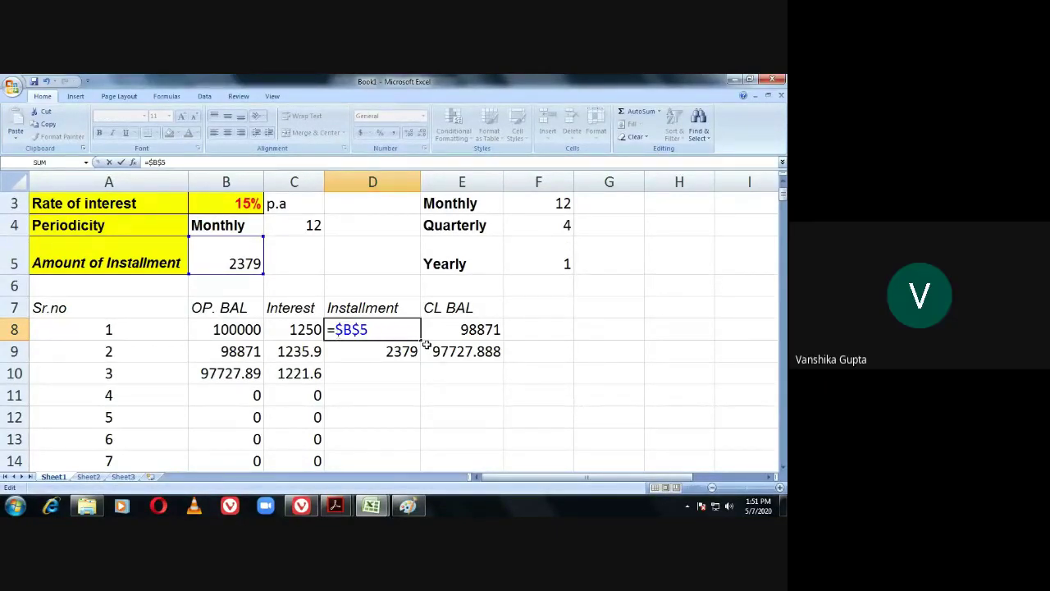
key(Return)
Fill the D8 installment formula down the Installment column past the last serial number and review the filled rows.
click(376, 331)
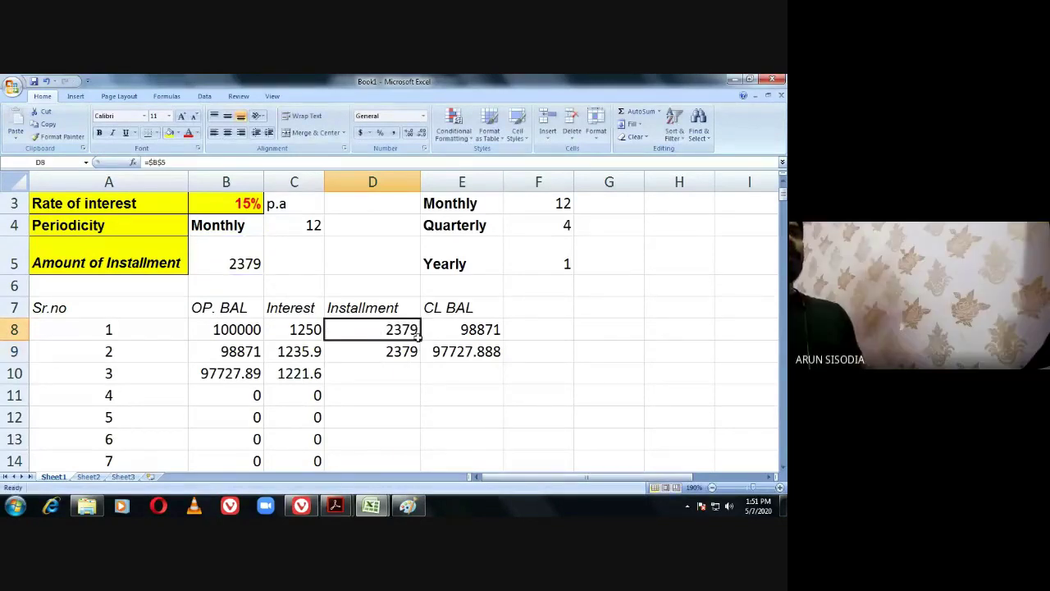
drag(421, 340, 424, 438)
scroll(394, 417, up, 3)
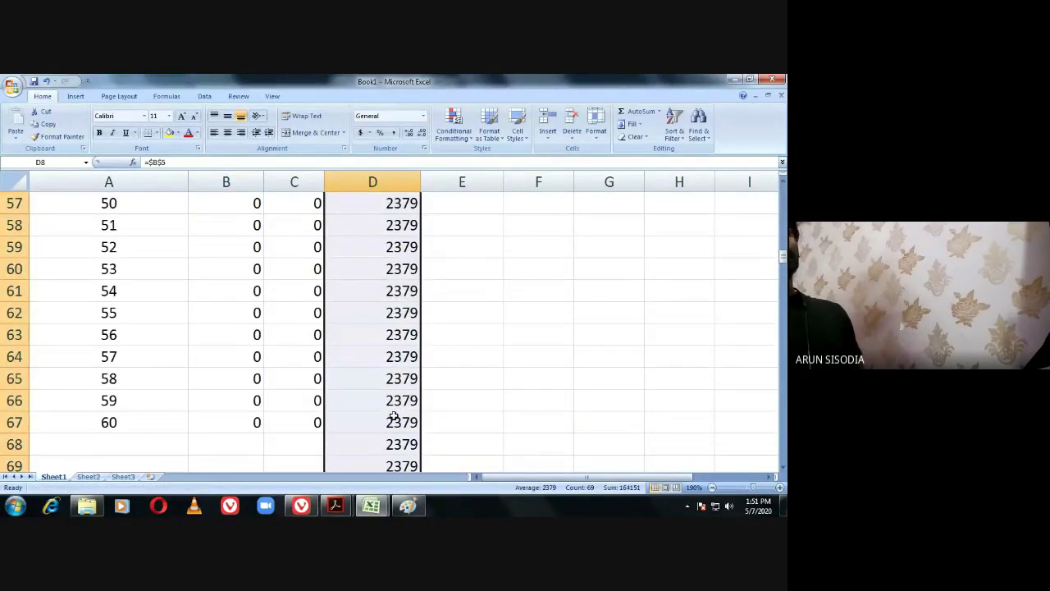
scroll(394, 417, down, 4)
scroll(392, 419, up, 7)
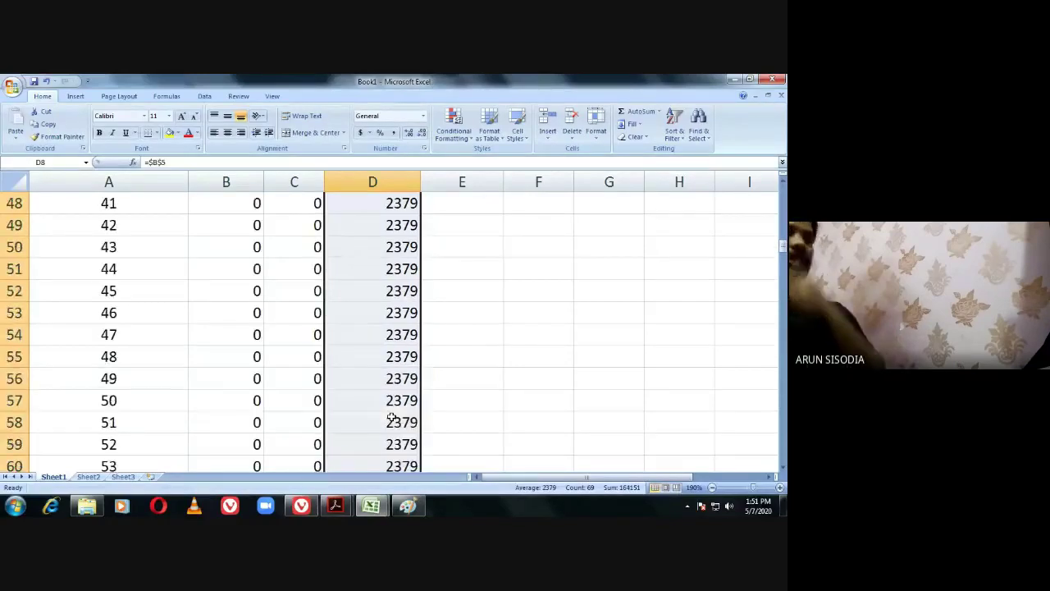
scroll(392, 418, up, 16)
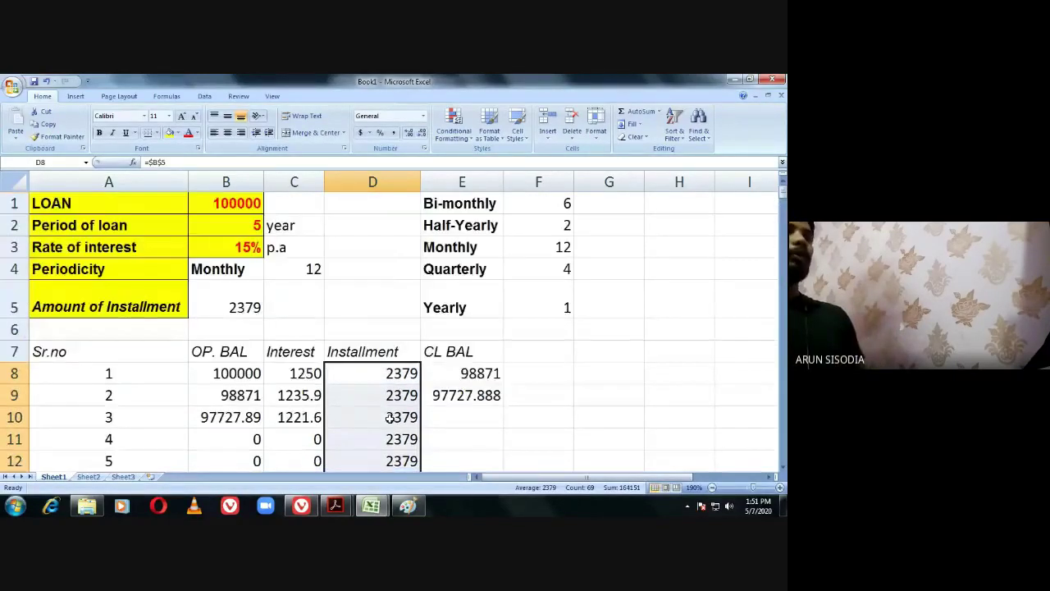
Start wrapping the D8 installment formula in a serial number test by inserting IF(COUNT( before $B$5.
click(364, 373)
double_click(368, 373)
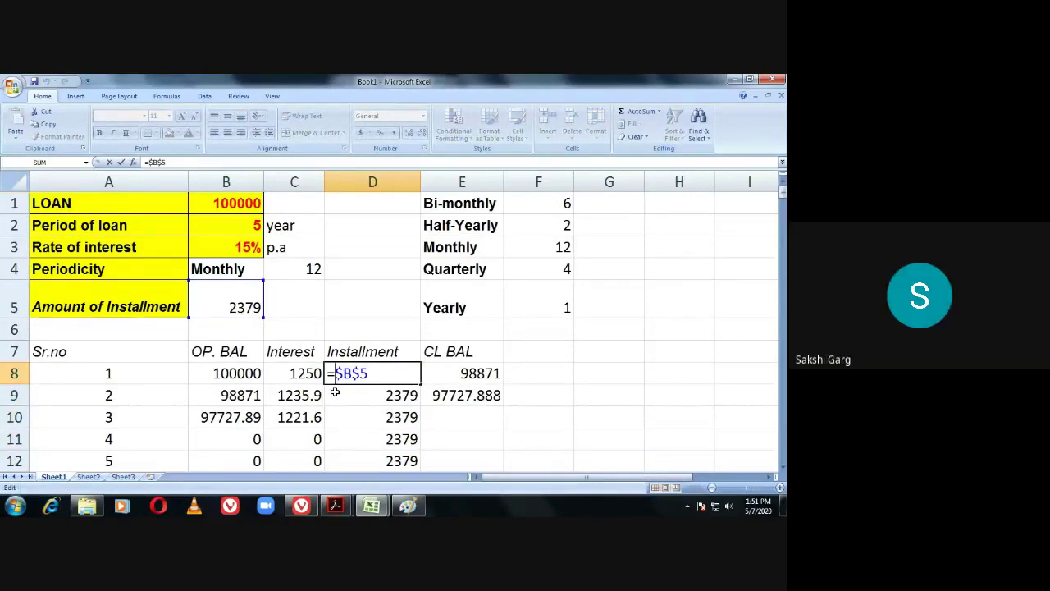
text(IF()
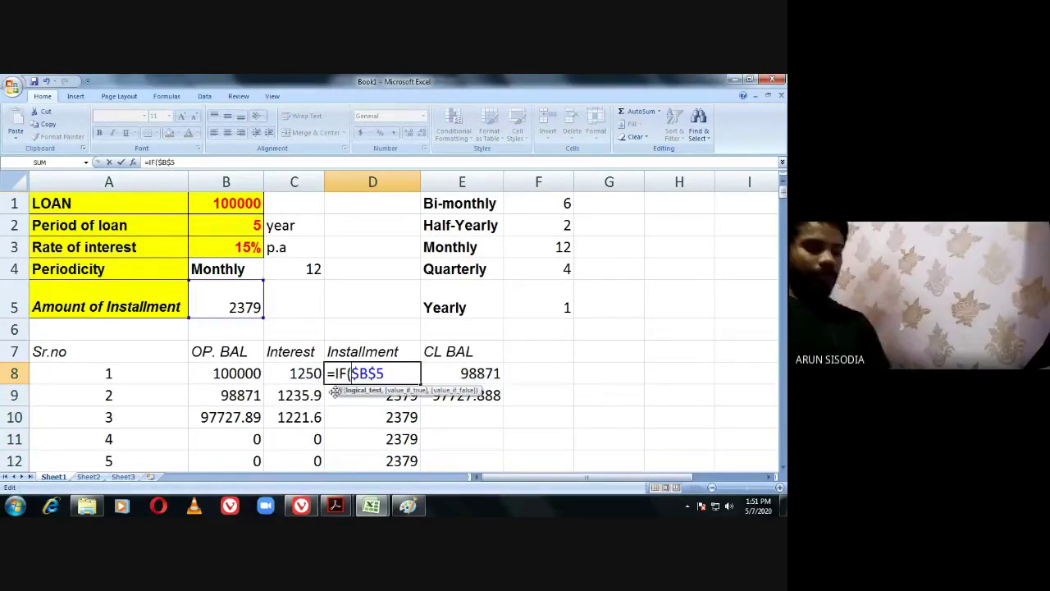
text(C)
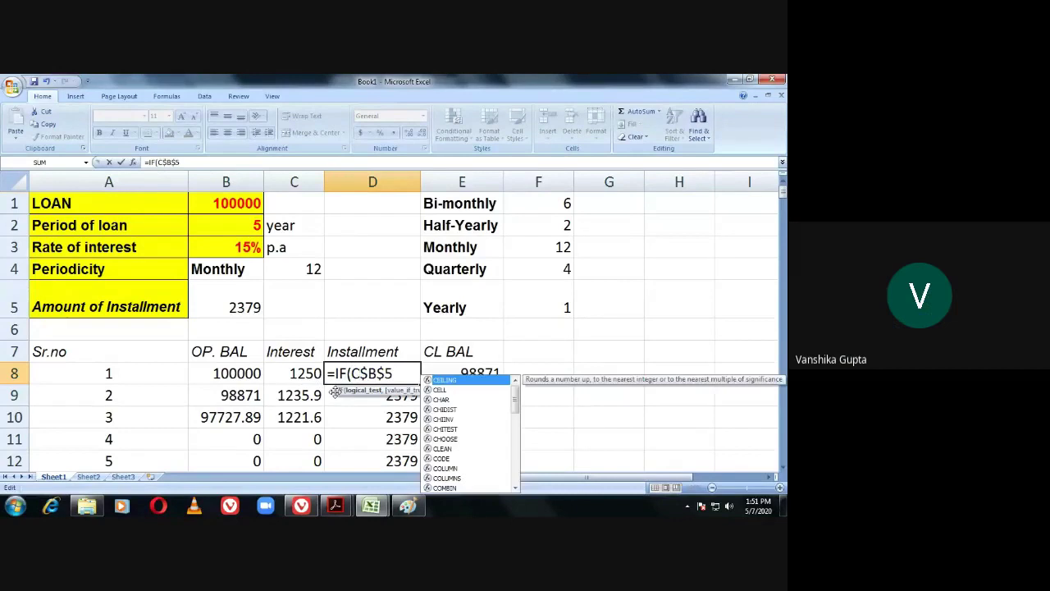
text(OUNT)
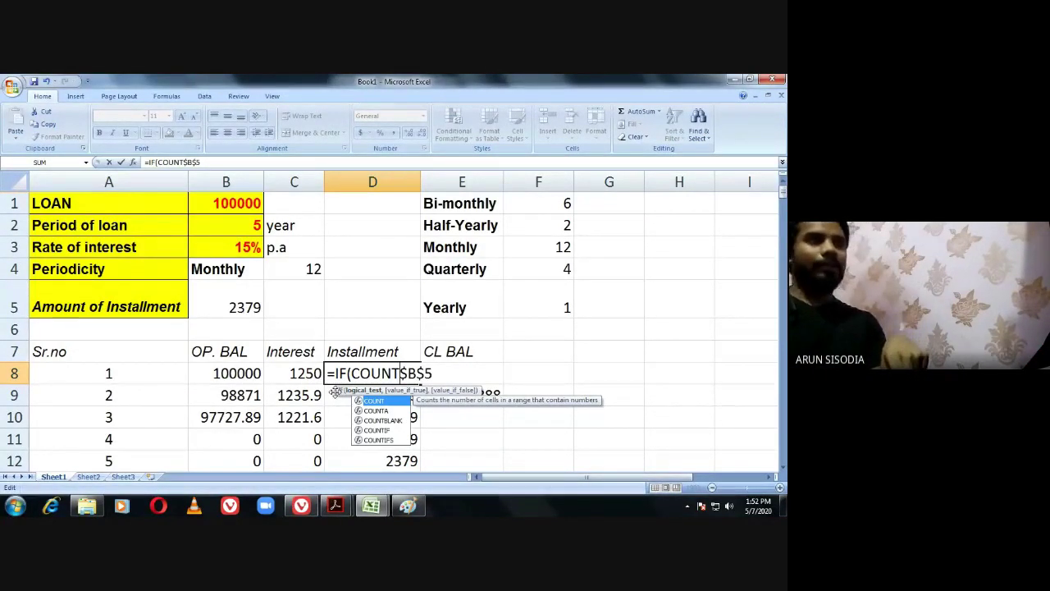
text(()
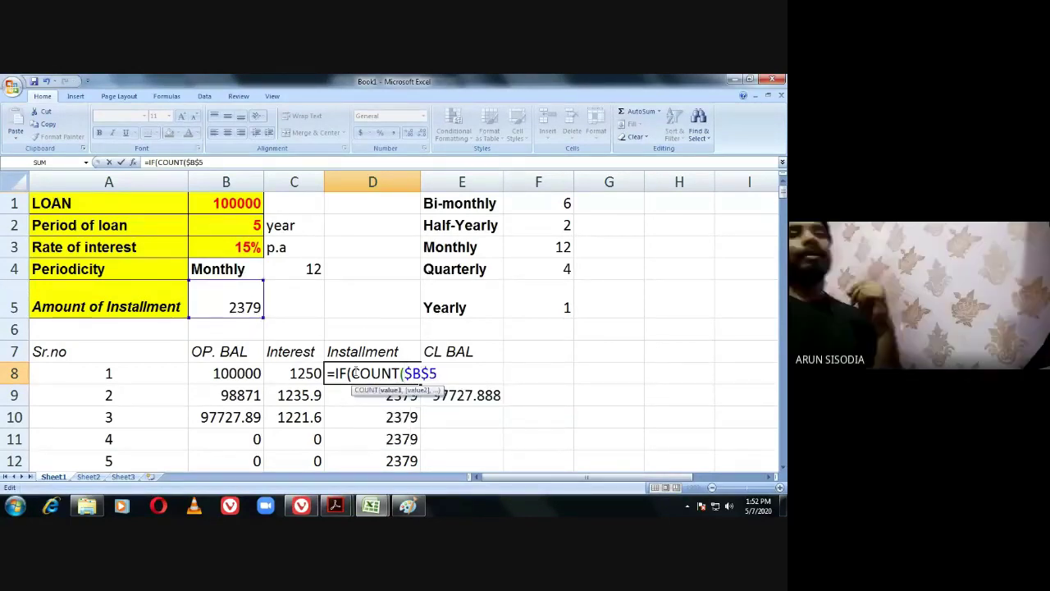
Complete the first installment formula in D8 as =IF(COUNT(A8)=1,$B$5," ").
click(141, 372)
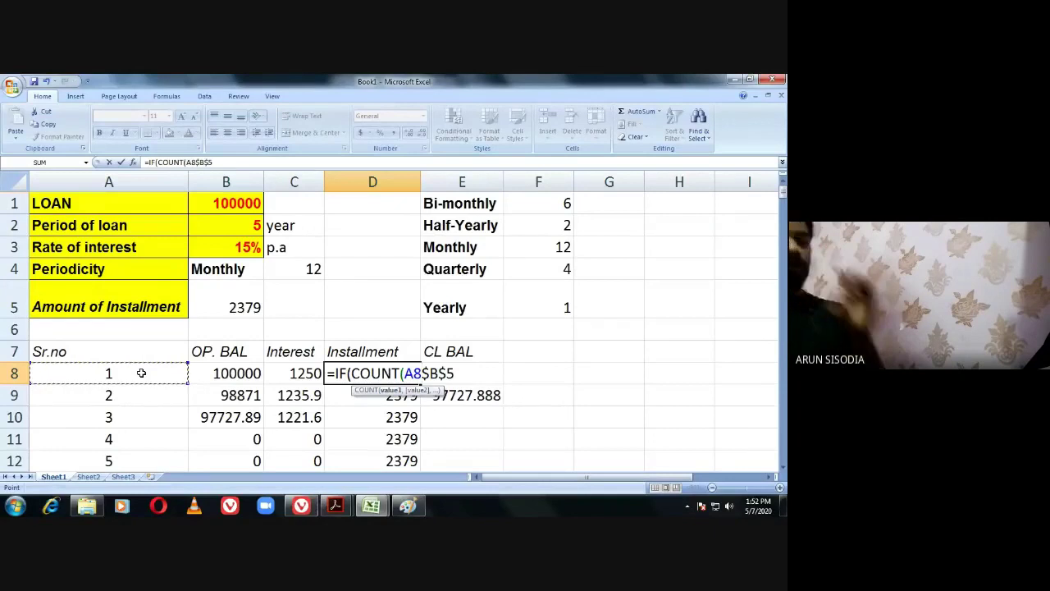
text())
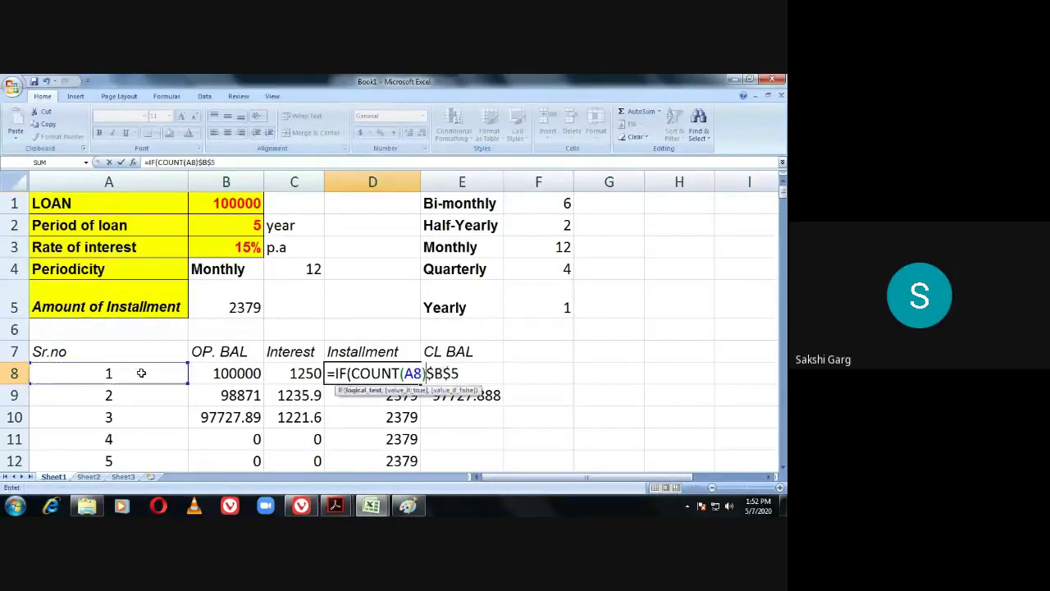
text(=1)
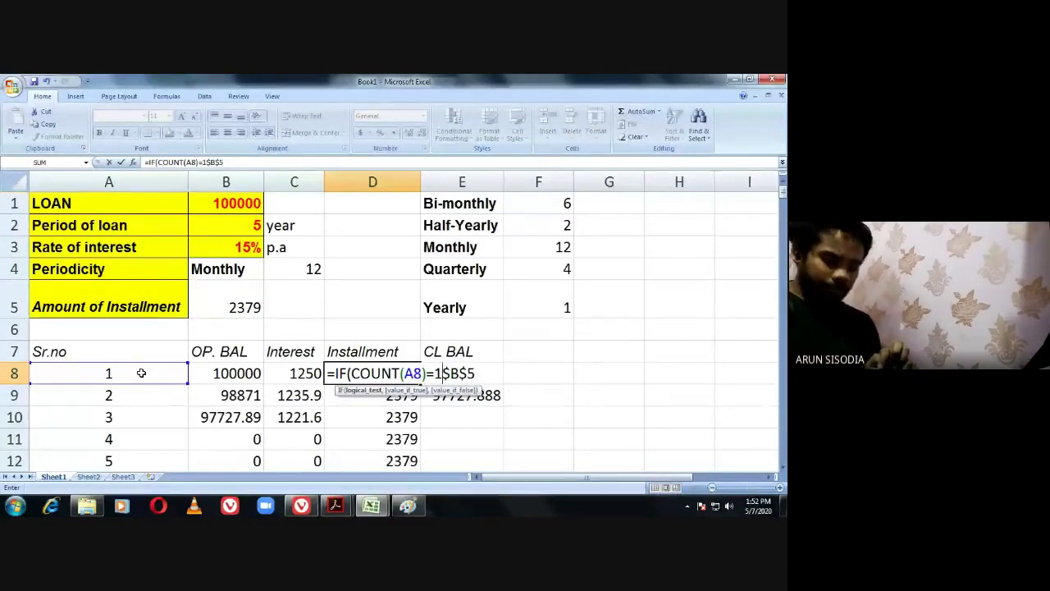
text(,)
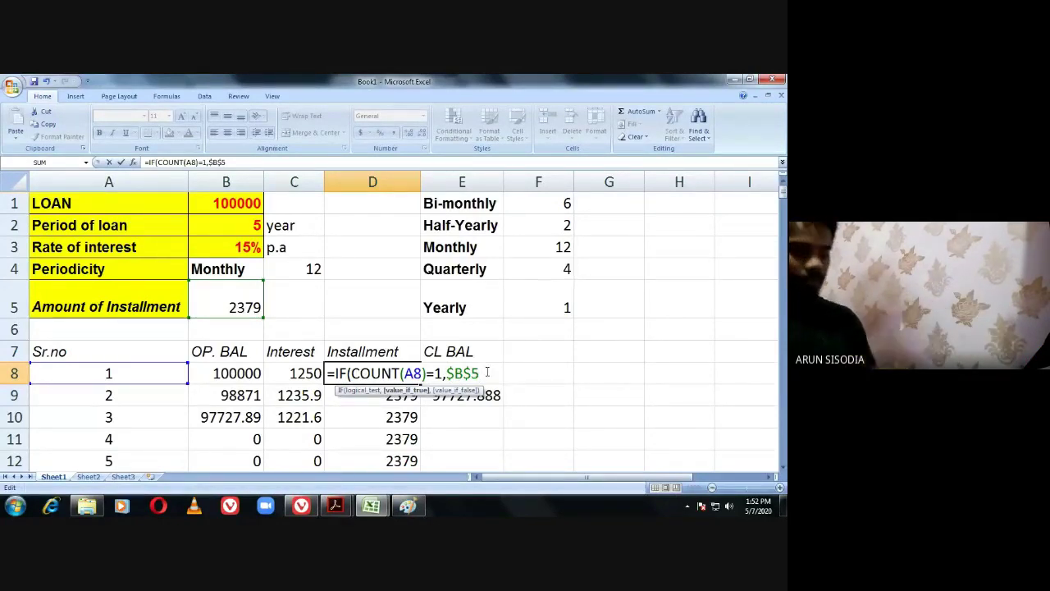
text(,)
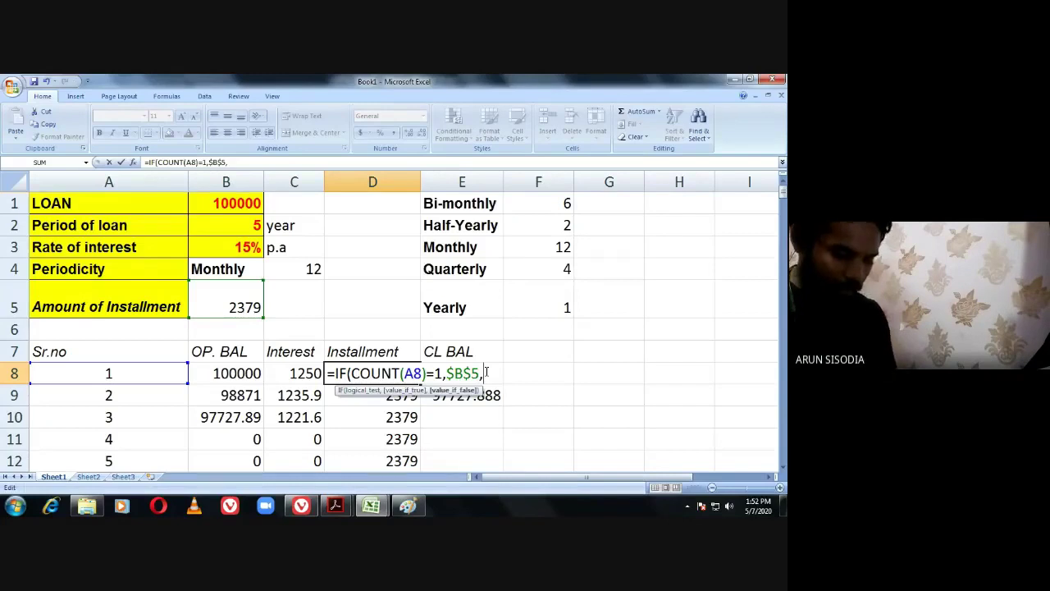
text(" ")
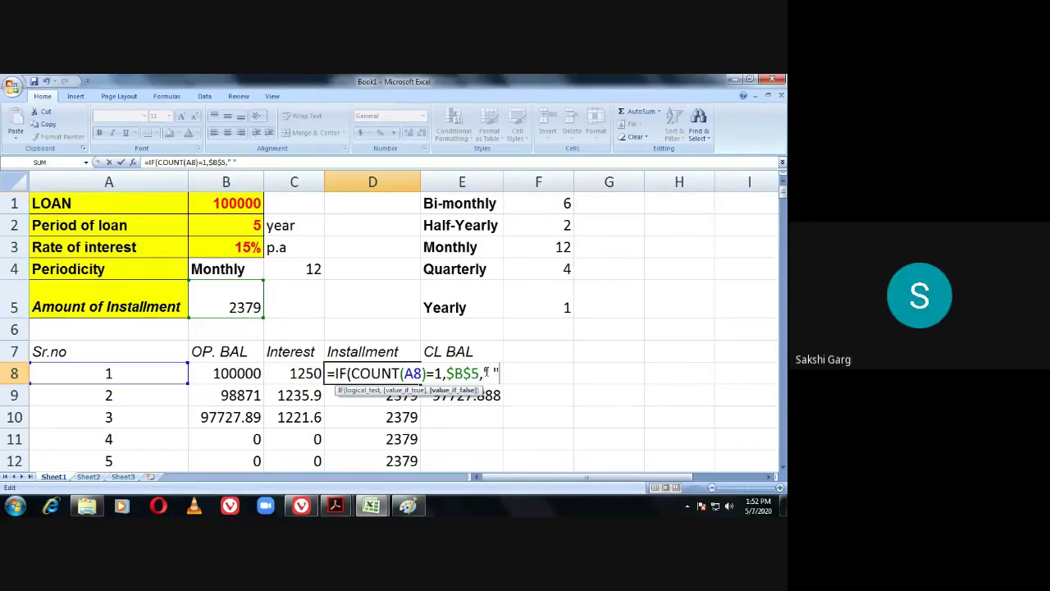
text())
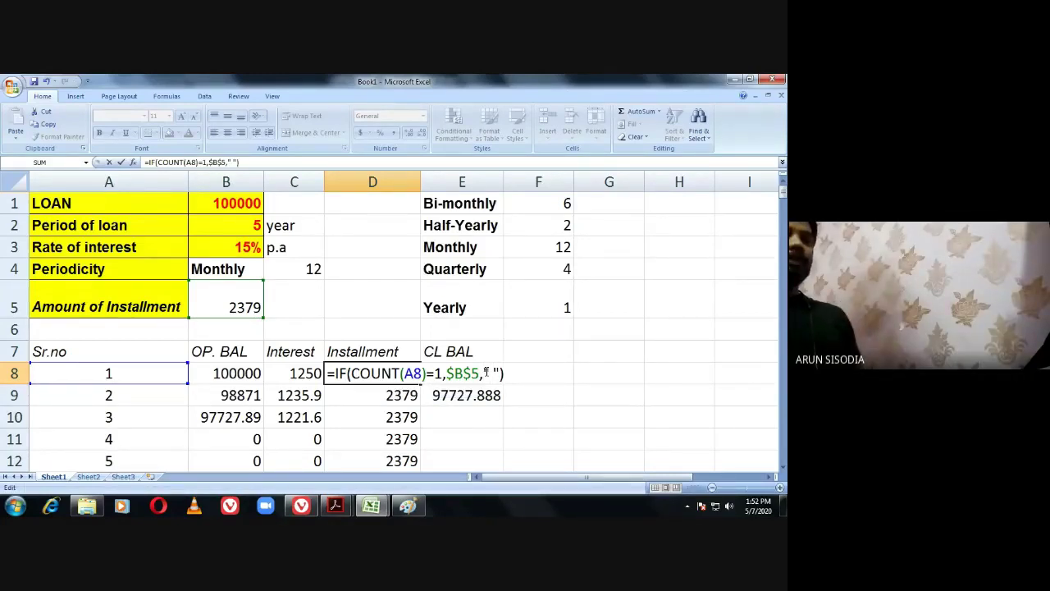
key(Return)
Fill the installment formula from D8 down column D to row 121.
click(382, 367)
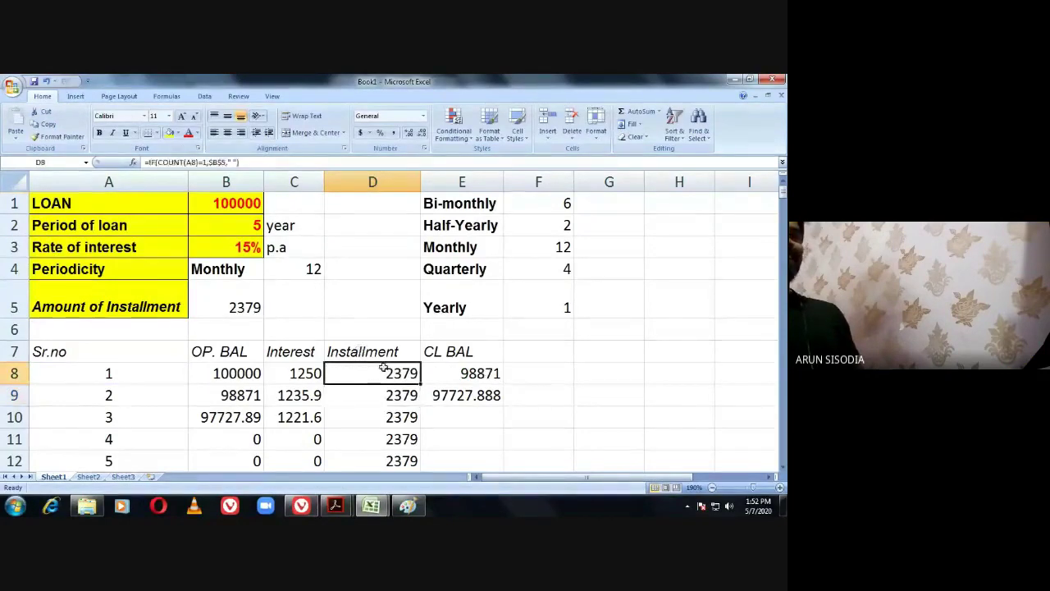
drag(420, 383, 424, 436)
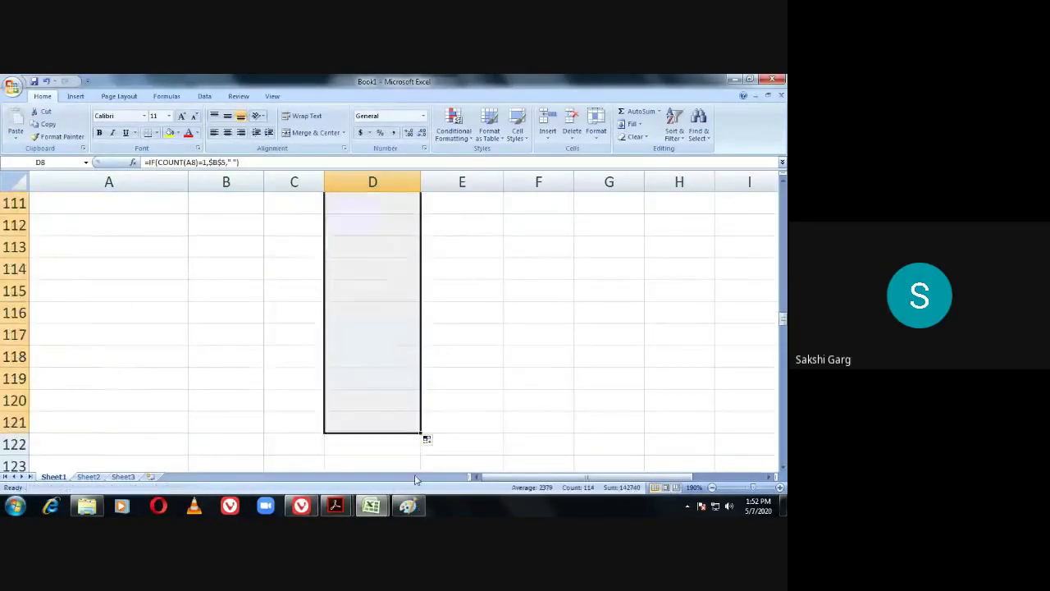
scroll(414, 475, up, 10)
scroll(414, 475, up, 7)
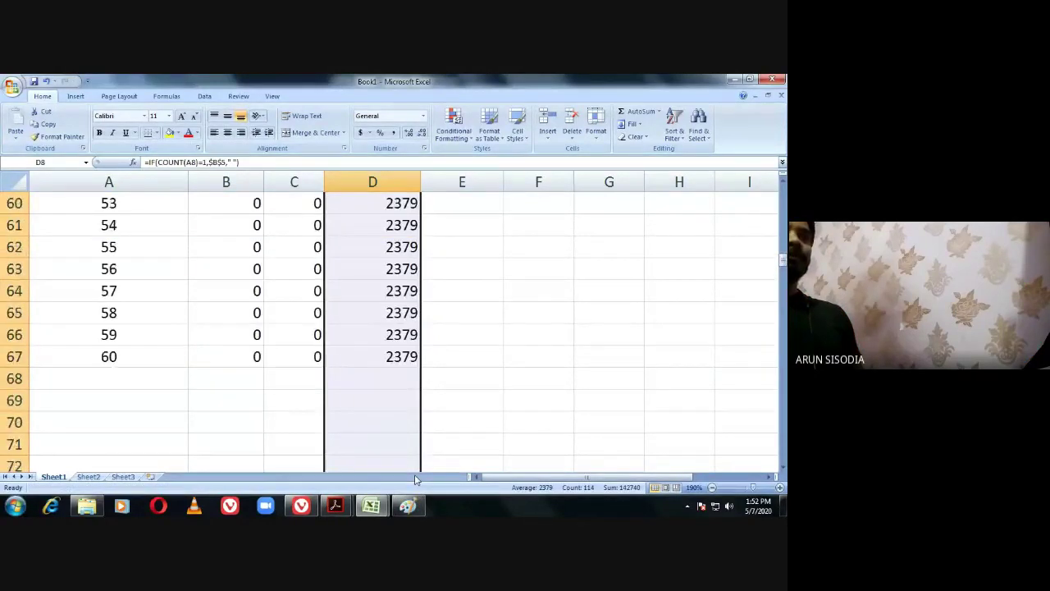
click(375, 381)
scroll(356, 401, up, 14)
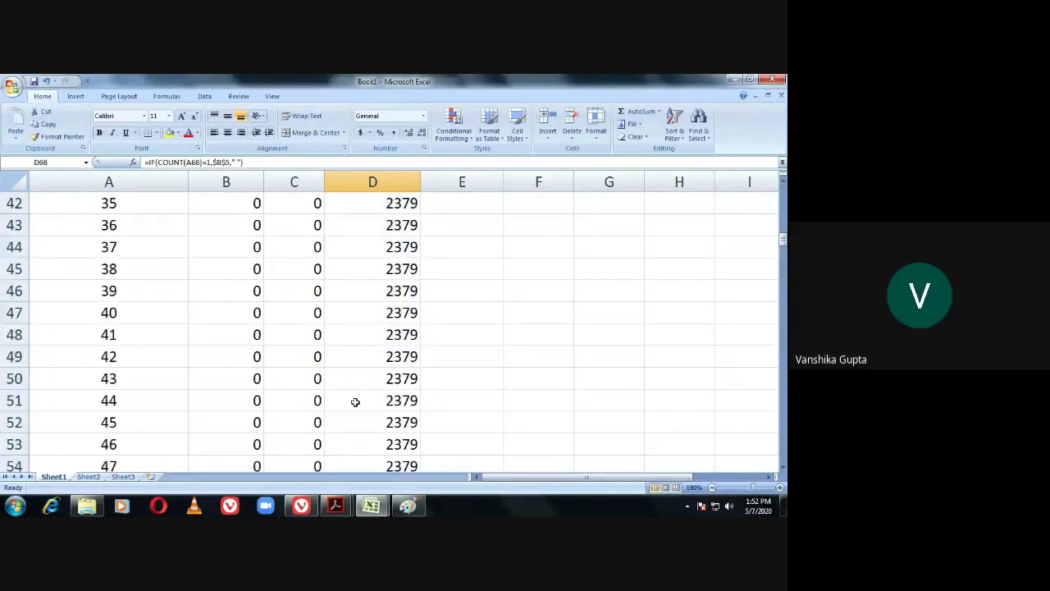
scroll(355, 402, up, 4)
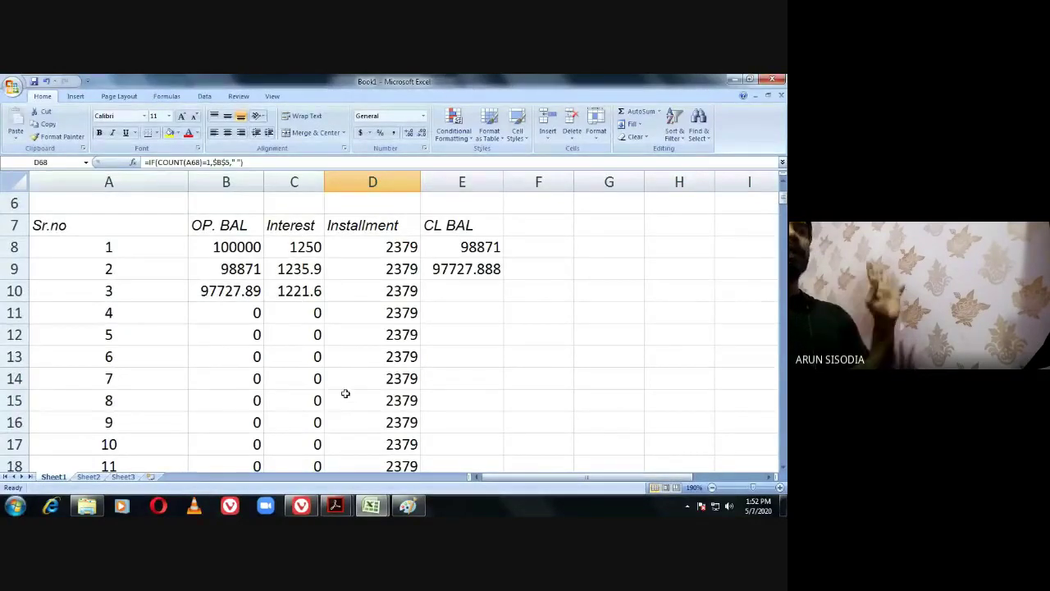
Examine the serial number formula in A9 and the schedule rows below it, leaving the formula as it is.
click(77, 267)
double_click(80, 268)
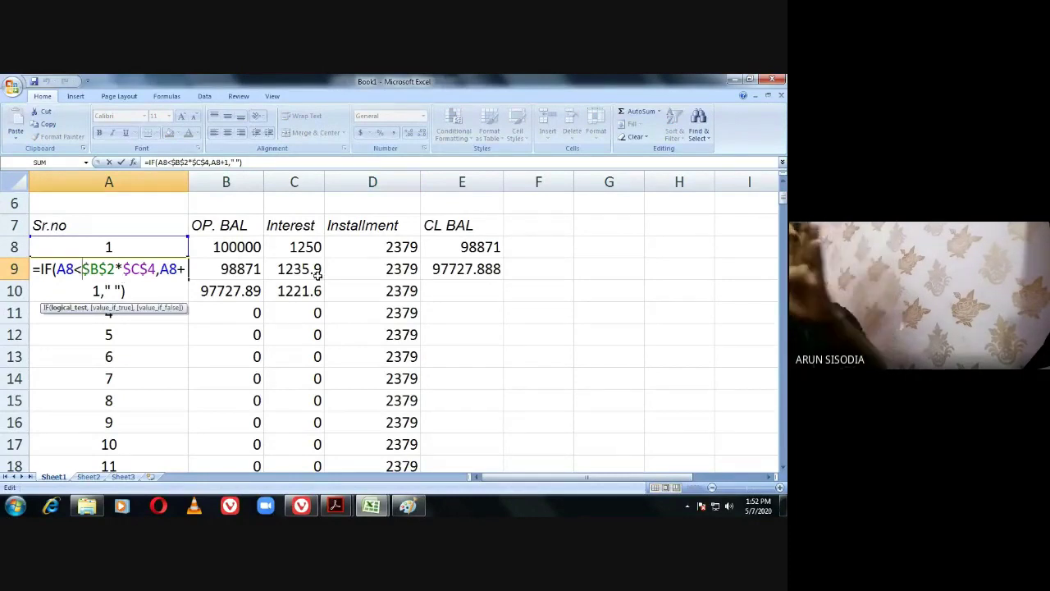
key(Return)
scroll(216, 289, down, 2)
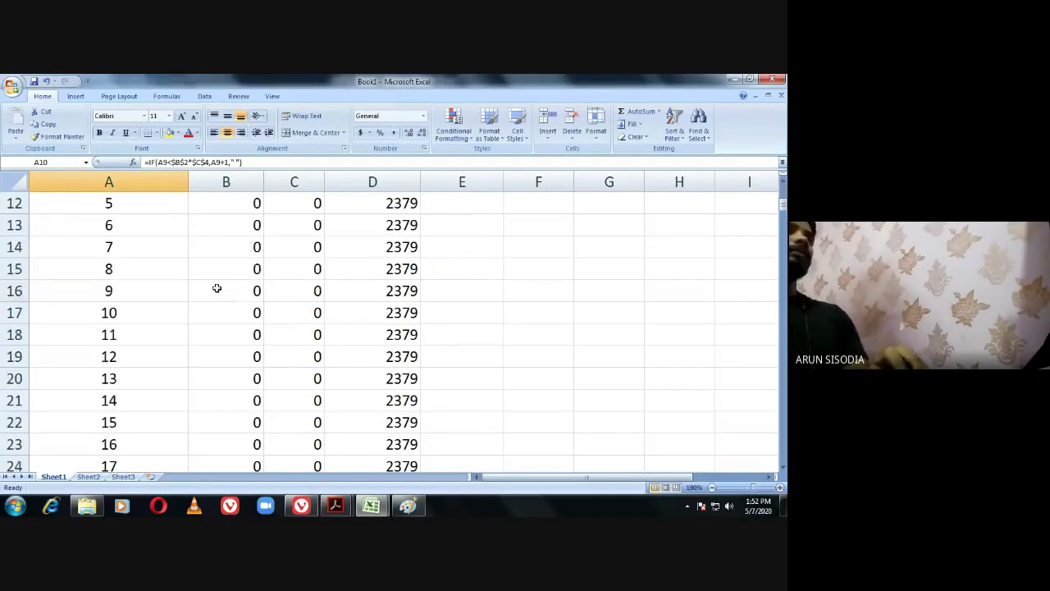
scroll(108, 337, up, 3)
scroll(468, 324, down, 2)
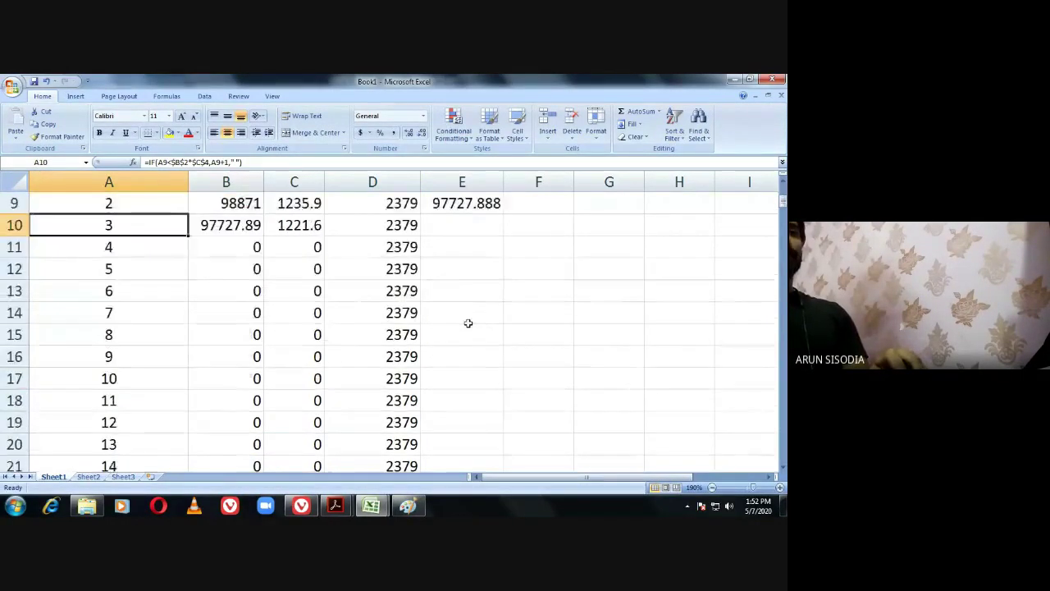
scroll(492, 353, up, 3)
Examine the cell references in the closing balance formula in E9 without editing it.
click(458, 394)
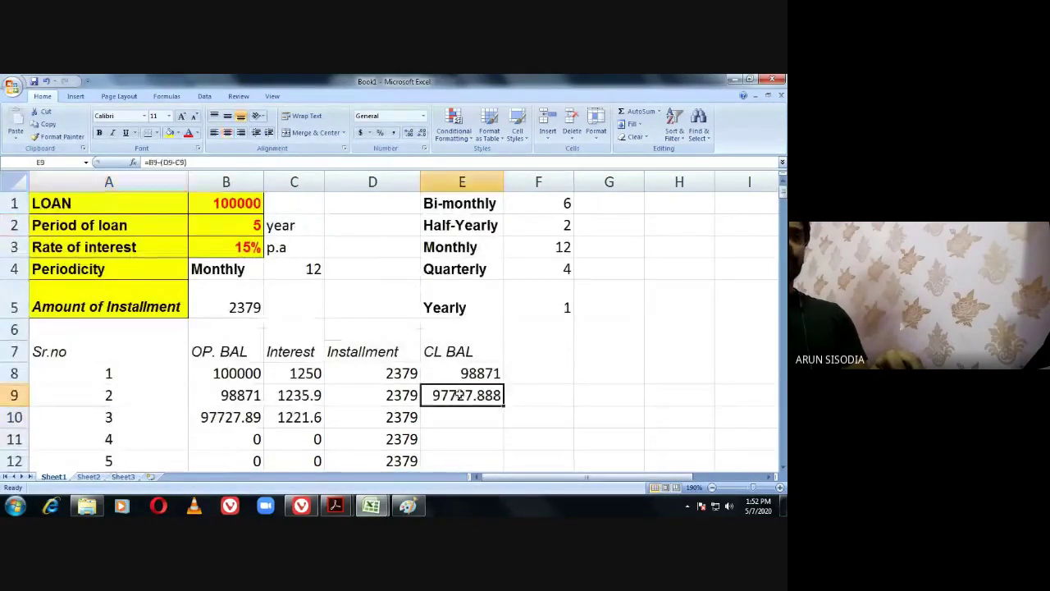
double_click(458, 395)
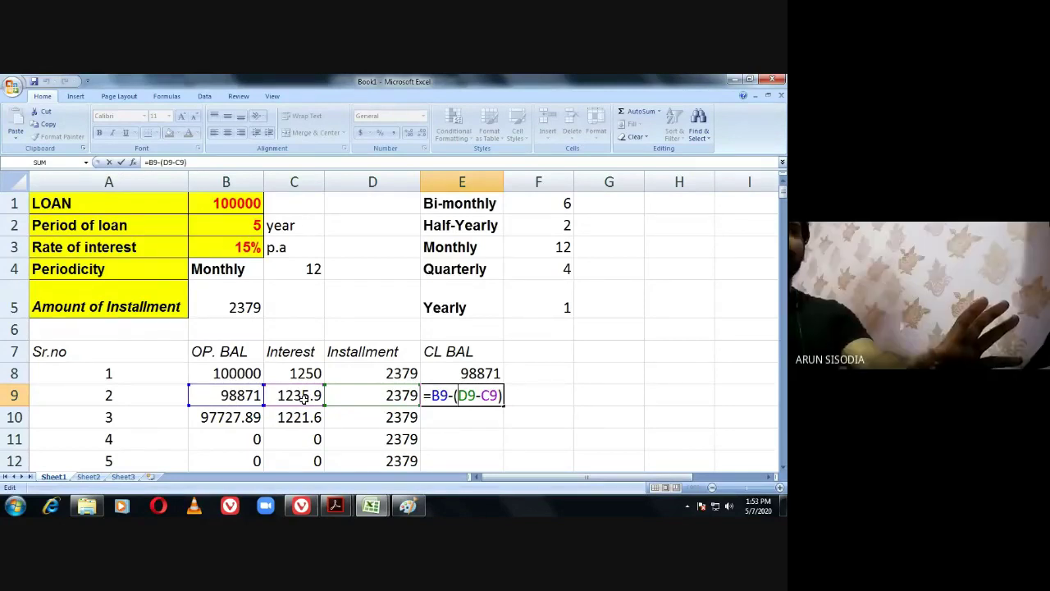
scroll(305, 340, down, 2)
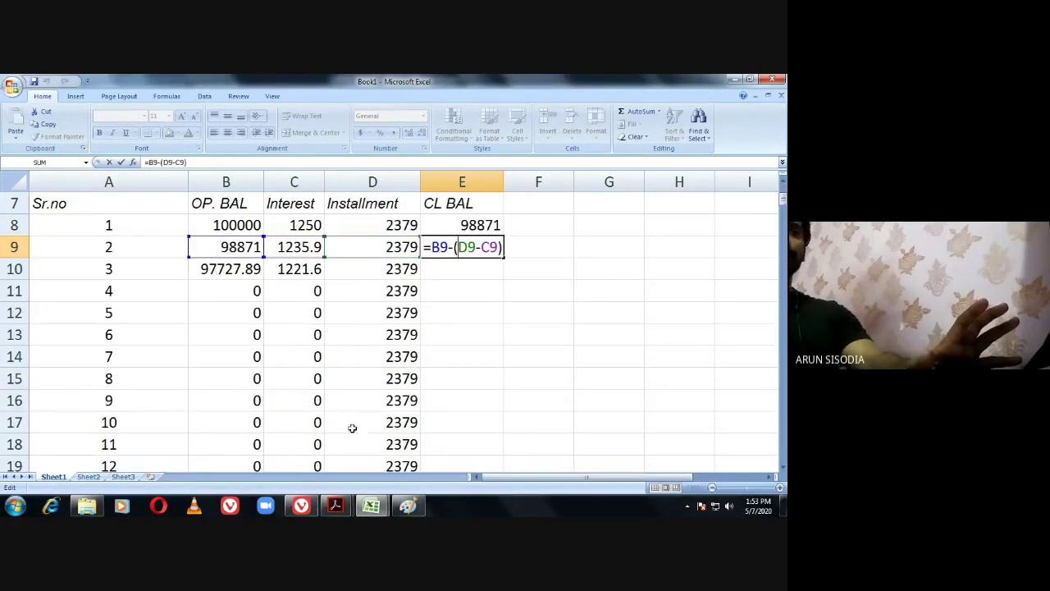
scroll(352, 423, down, 1)
scroll(357, 410, up, 2)
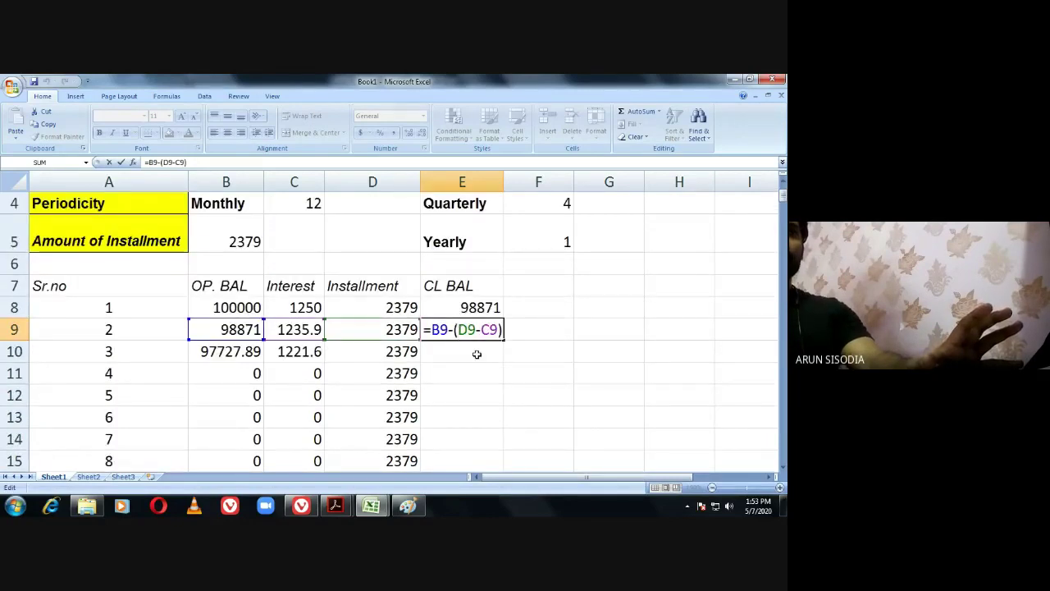
key(Return)
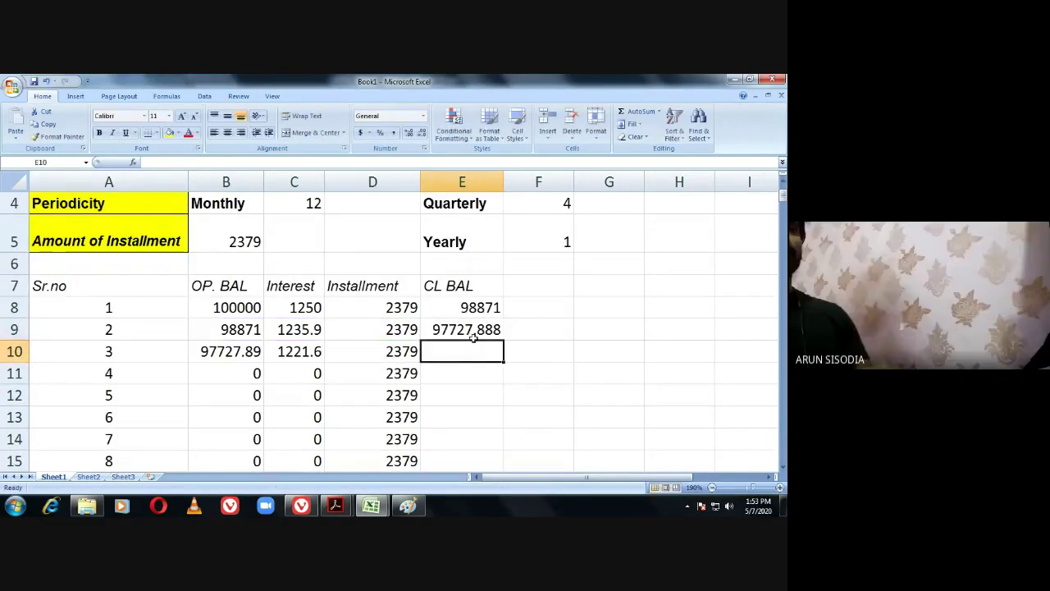
Fill the closing balance formula from E9 down column E, past the row of the 60th installment.
click(474, 333)
drag(504, 336, 486, 422)
scroll(483, 410, up, 4)
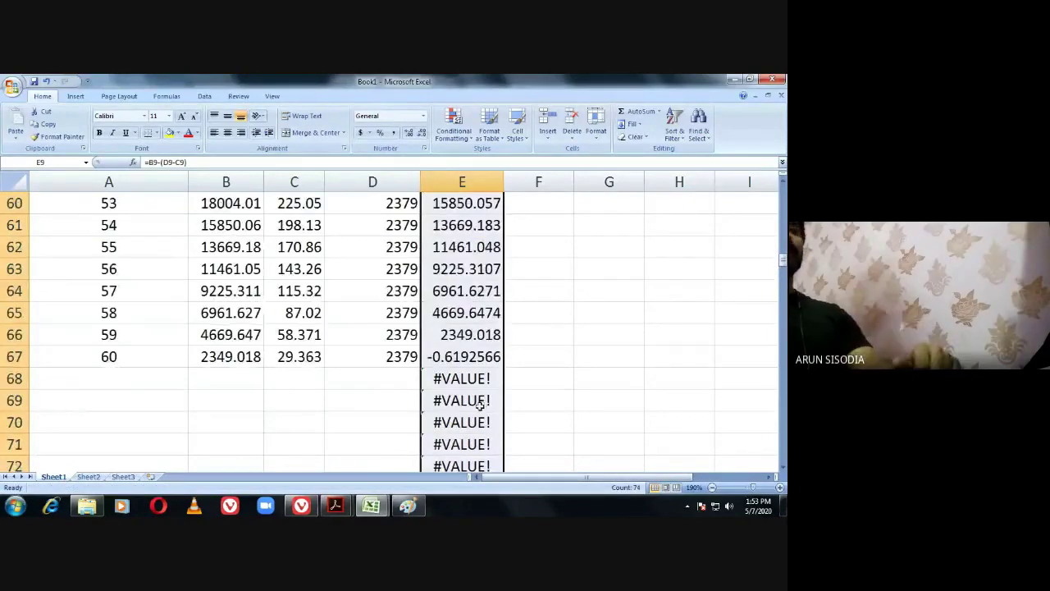
scroll(465, 399, up, 20)
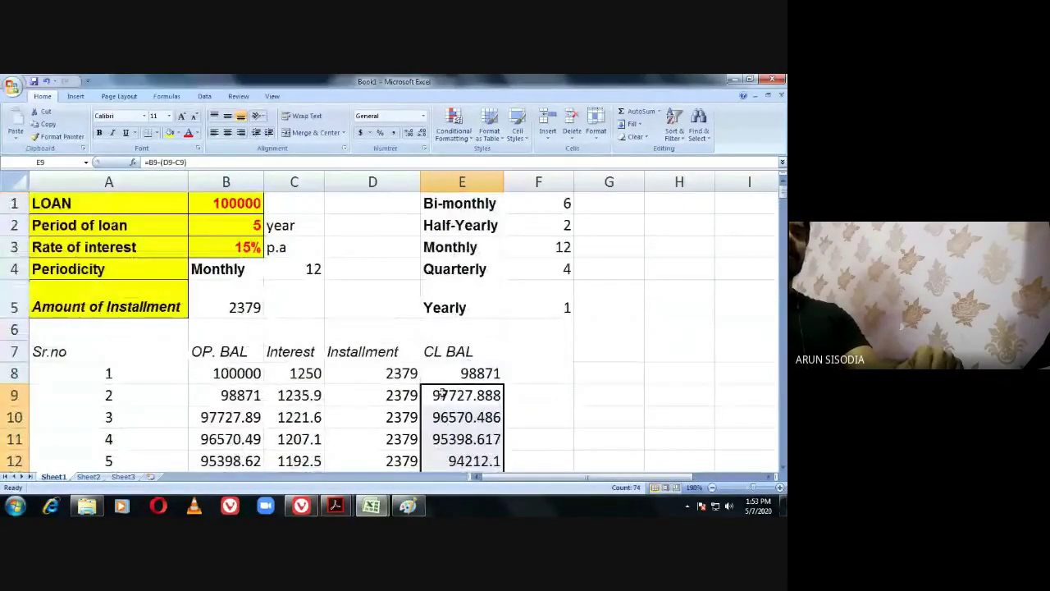
Wrap the closing balance formula in E9 in a serial number check, as =IF(COUNT(A9)=1,B9-(D9-C9)," ").
double_click(435, 395)
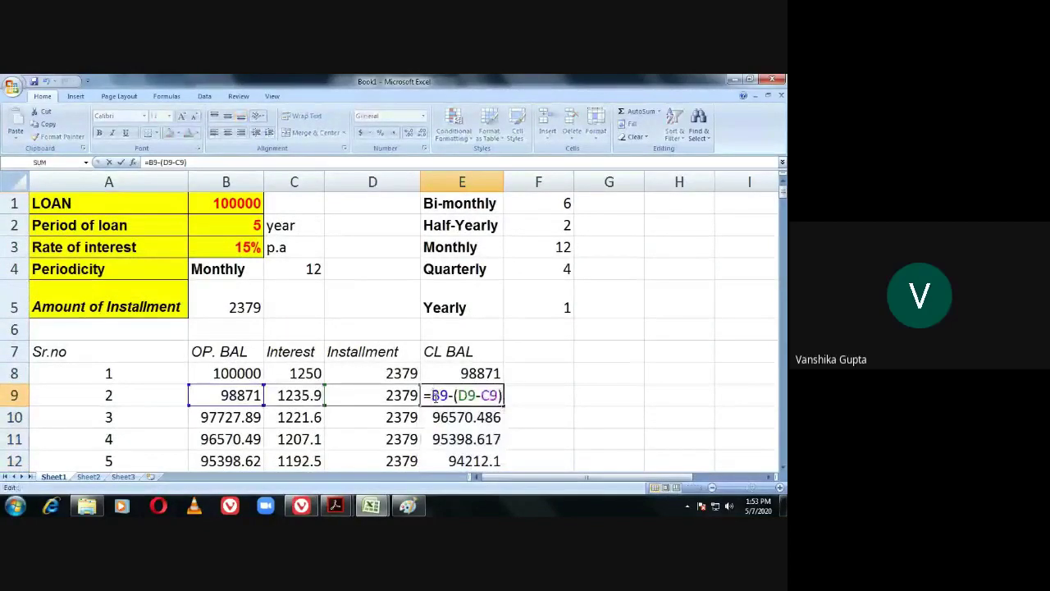
text(IF)
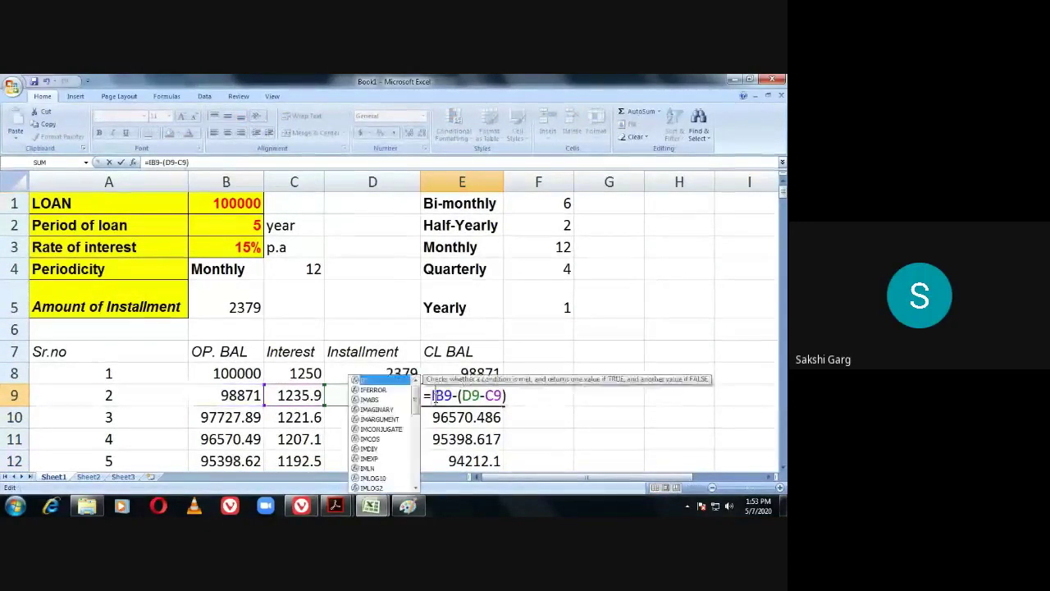
text((COU)
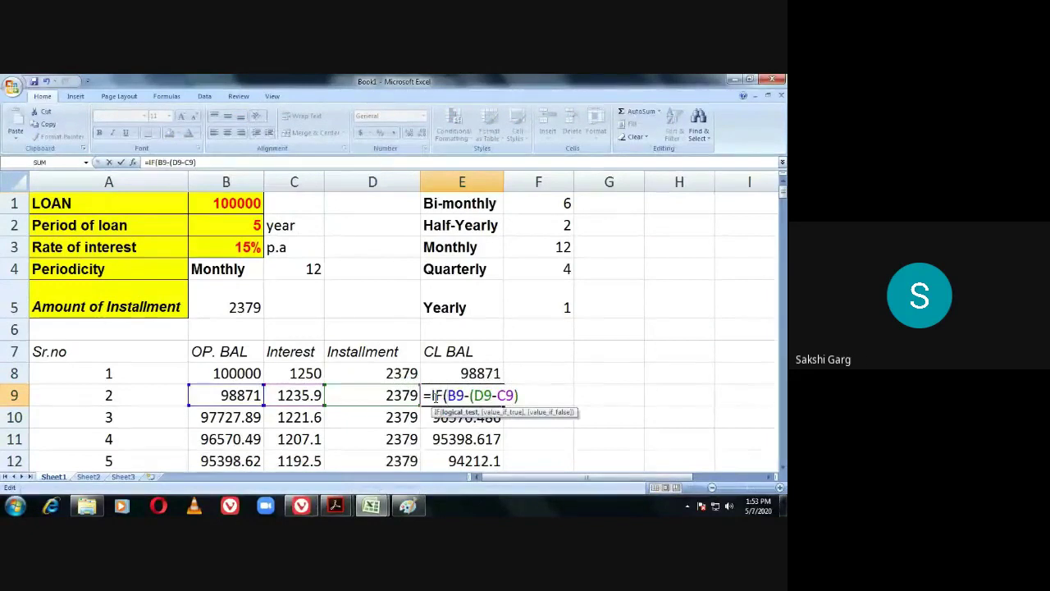
text(NT)
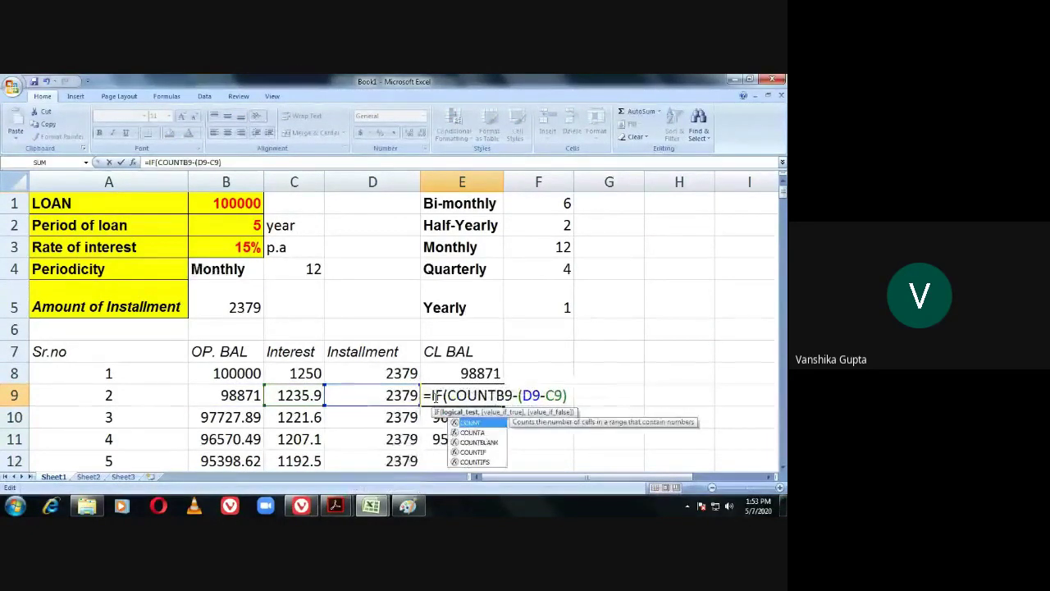
text(()
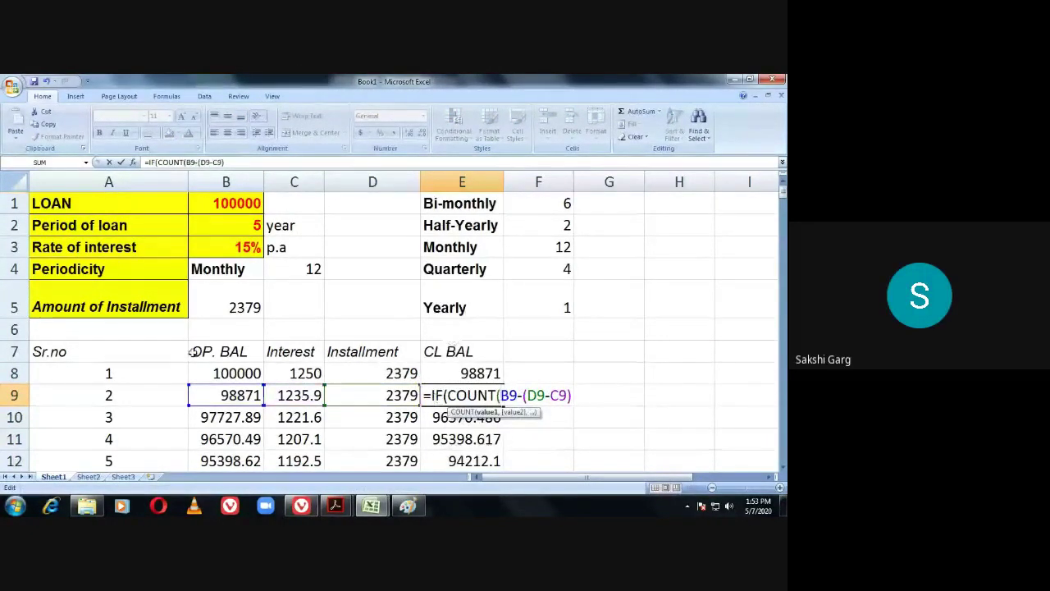
click(135, 390)
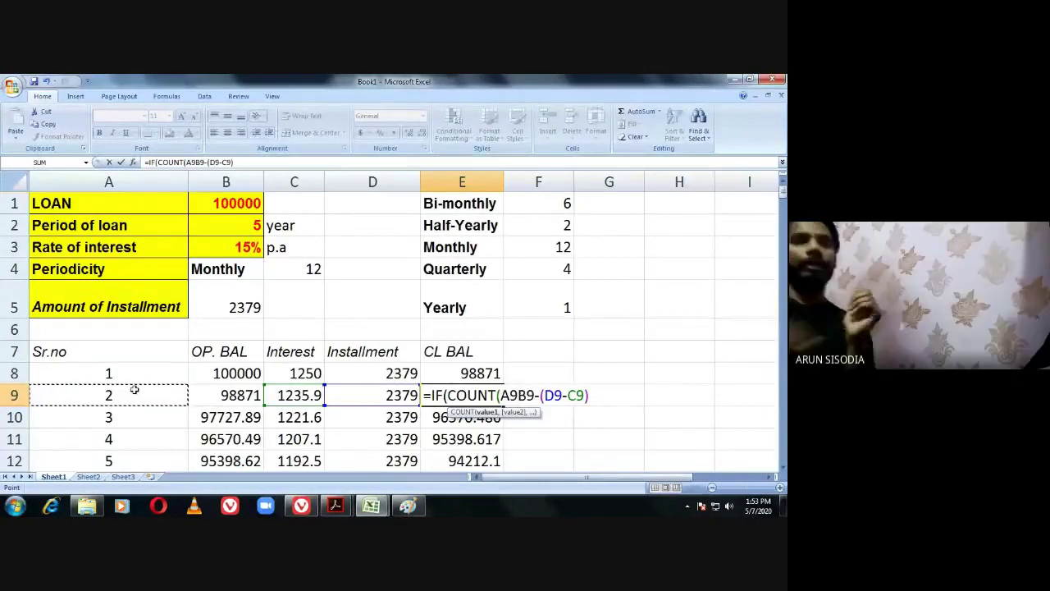
text())
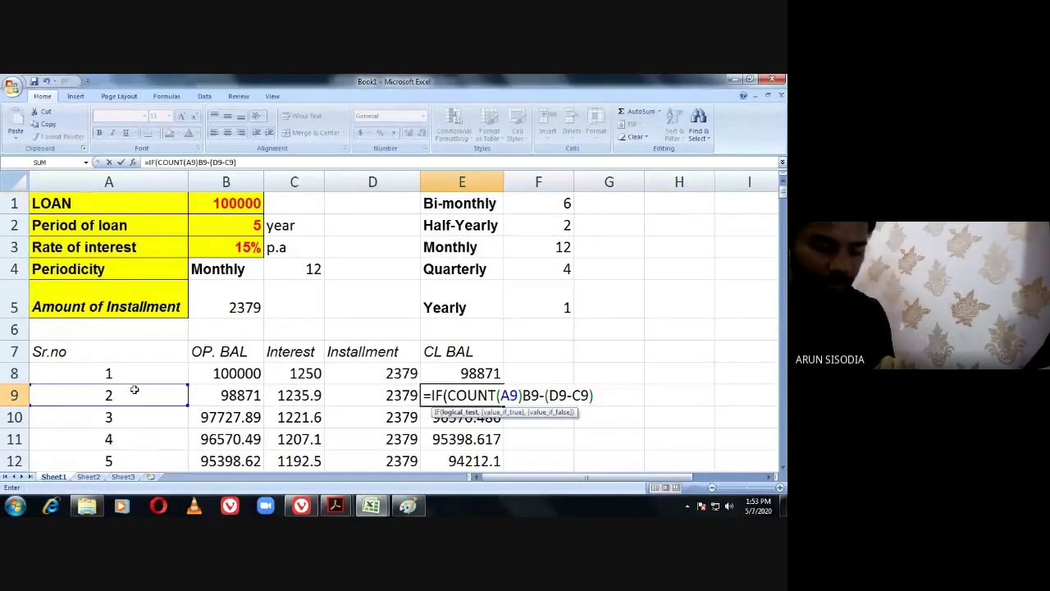
text(=1)
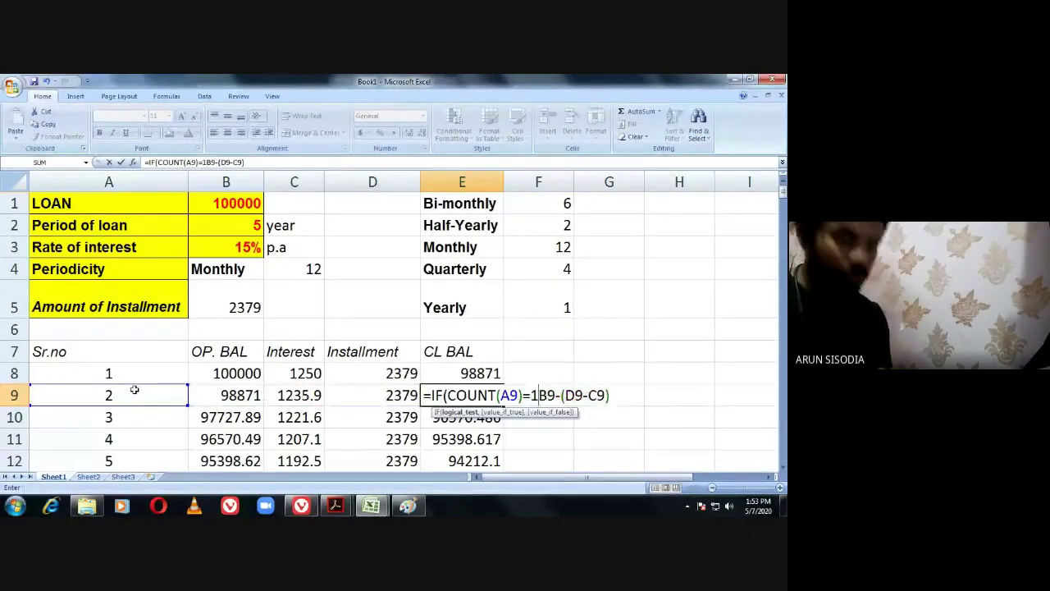
text(,)
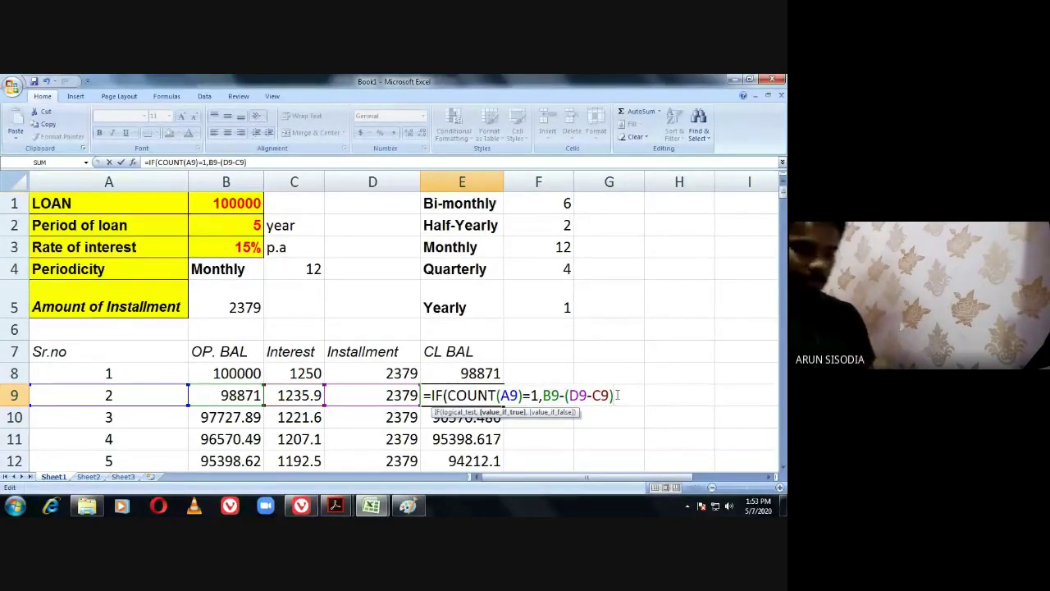
text(,)
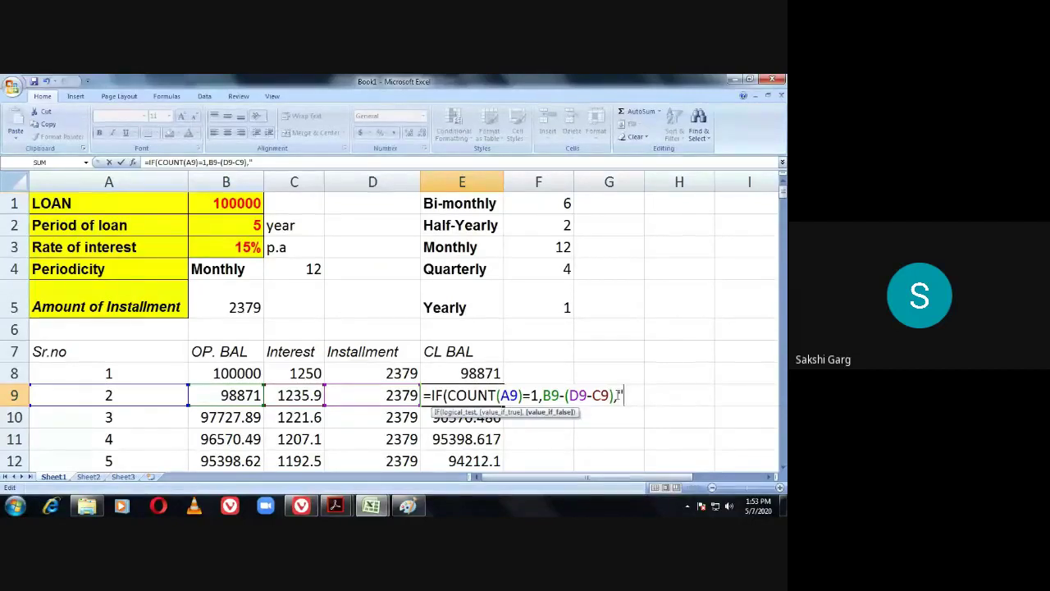
text(")
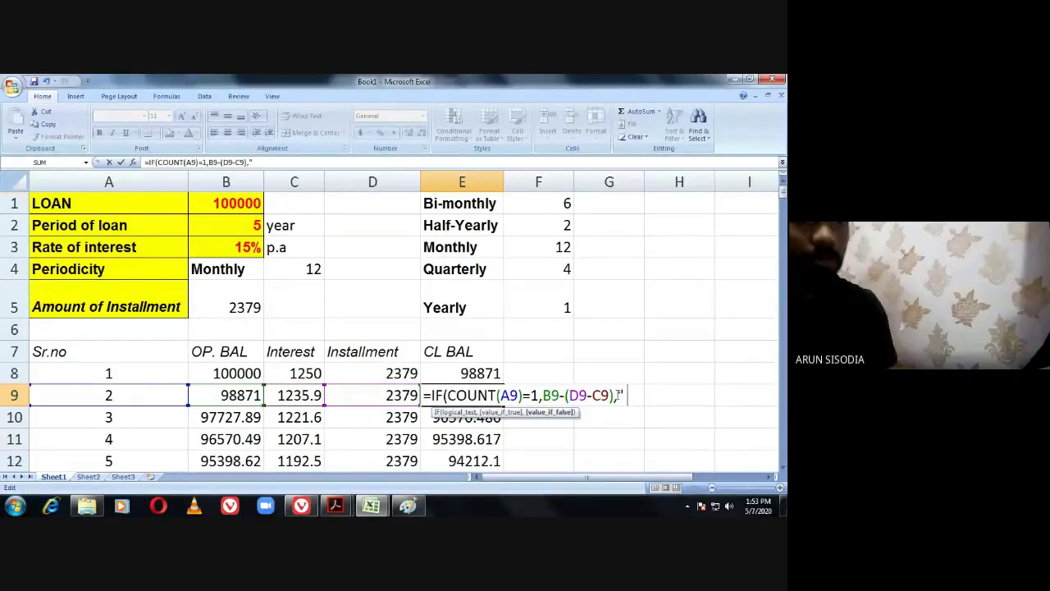
text( ")
text())
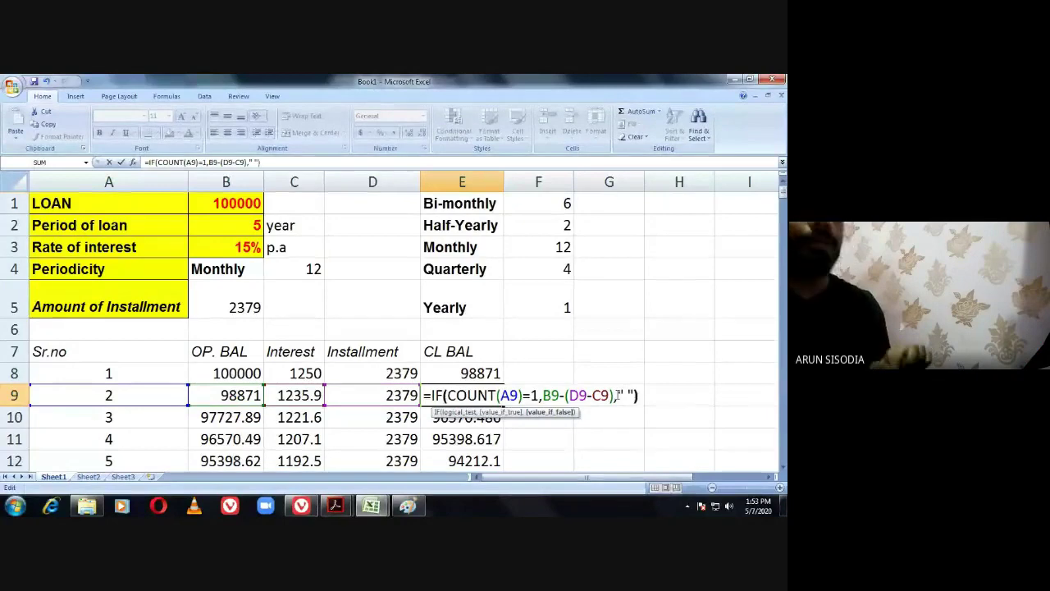
key(Return)
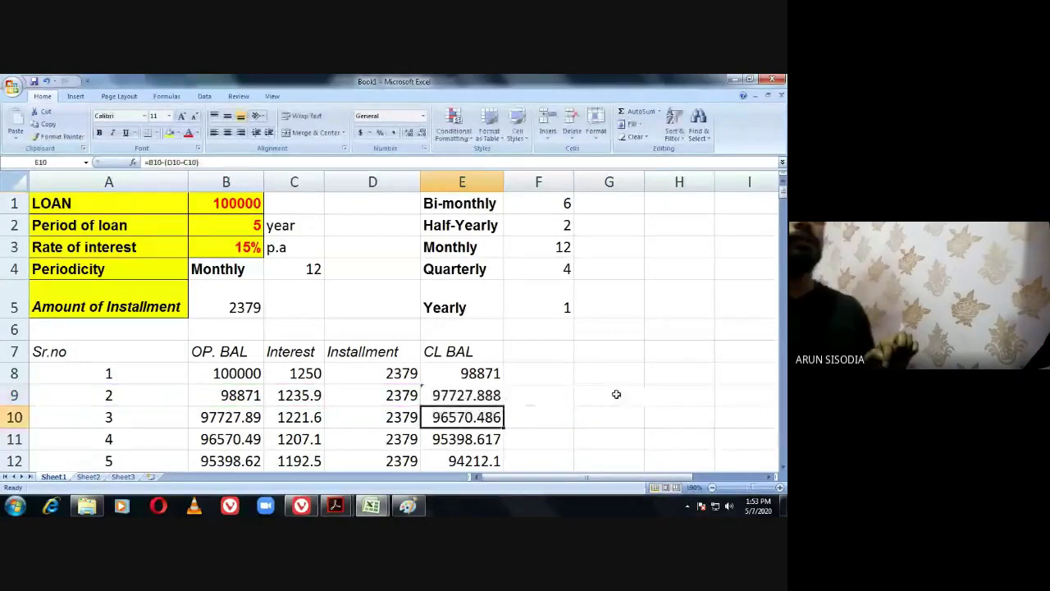
Fill the revised closing balance formula with its serial number check from E9 down column E, beyond the 60th installment.
click(485, 397)
drag(503, 406, 512, 454)
scroll(511, 455, up, 10)
scroll(509, 452, up, 4)
scroll(509, 452, down, 3)
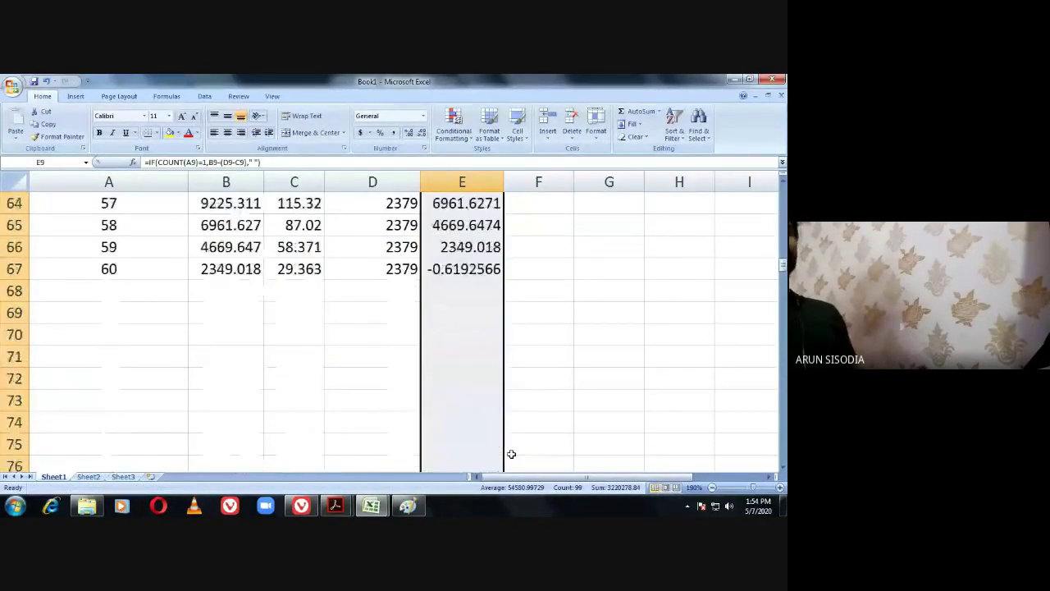
click(461, 386)
scroll(461, 386, up, 4)
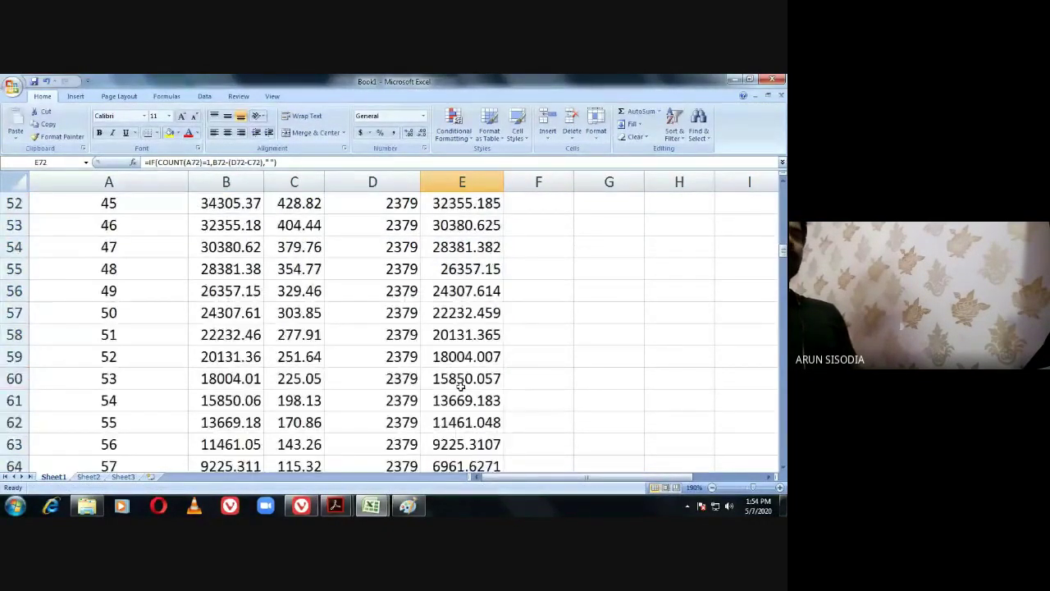
scroll(461, 386, down, 1)
scroll(461, 386, up, 3)
scroll(461, 385, up, 11)
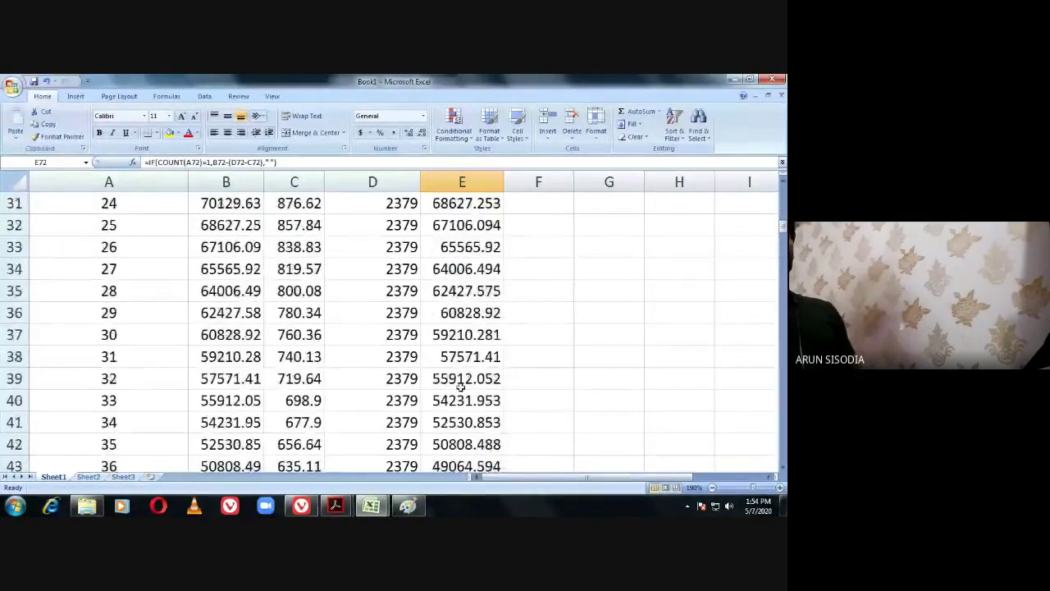
scroll(462, 386, up, 3)
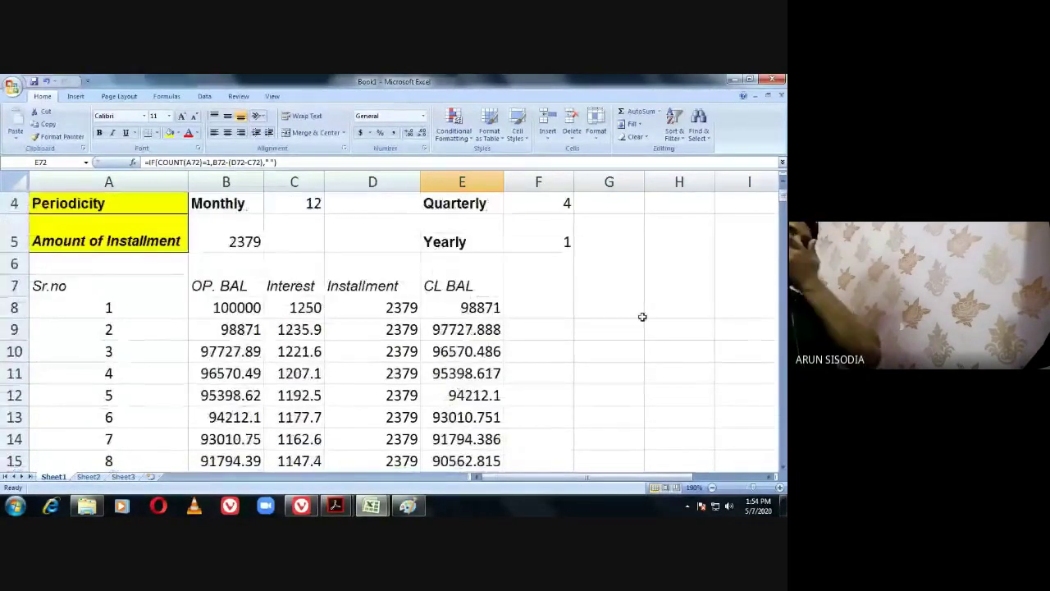
Examine the opening balance in B8 and the installment and closing balance formulas of the 60th installment in row 67.
click(215, 307)
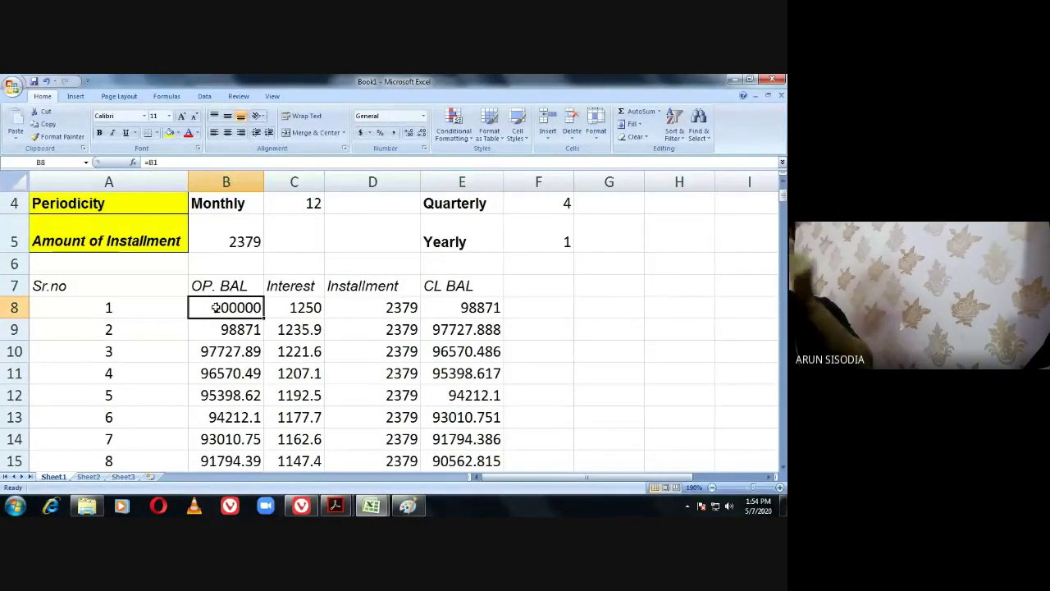
scroll(210, 347, down, 20)
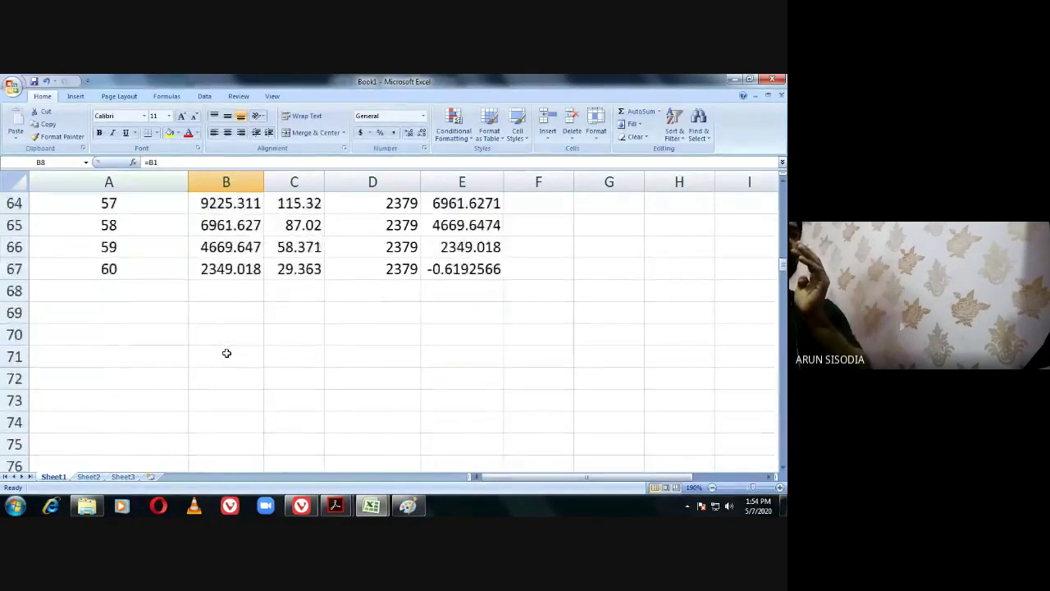
scroll(225, 349, up, 1)
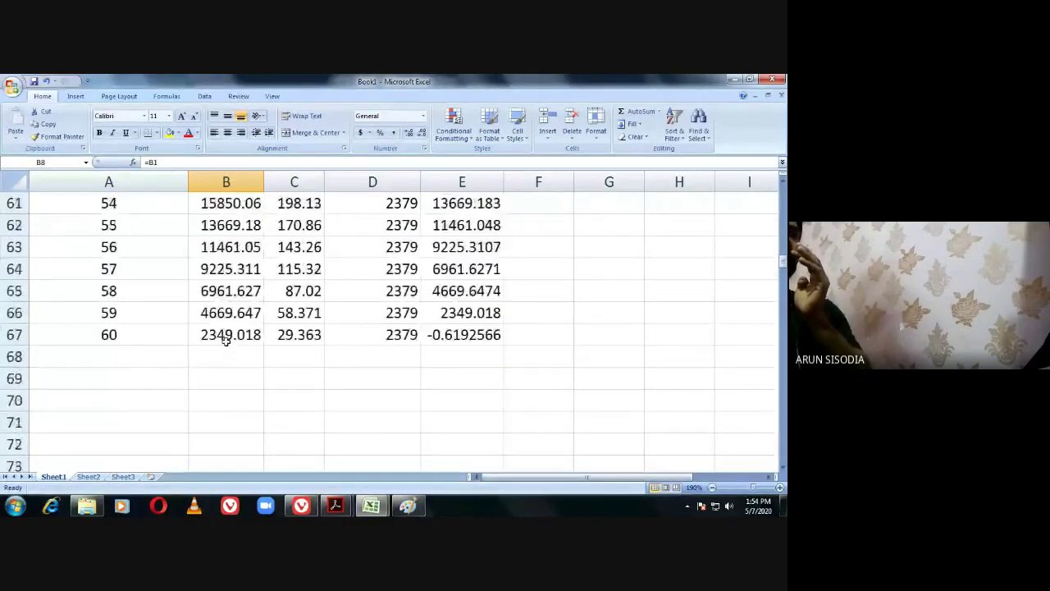
click(433, 335)
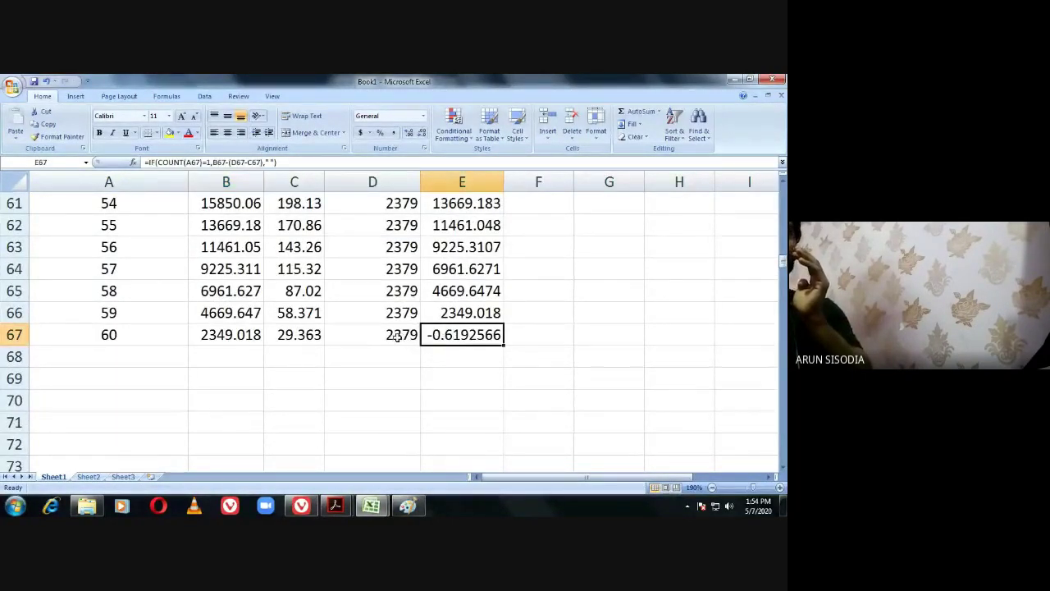
click(397, 337)
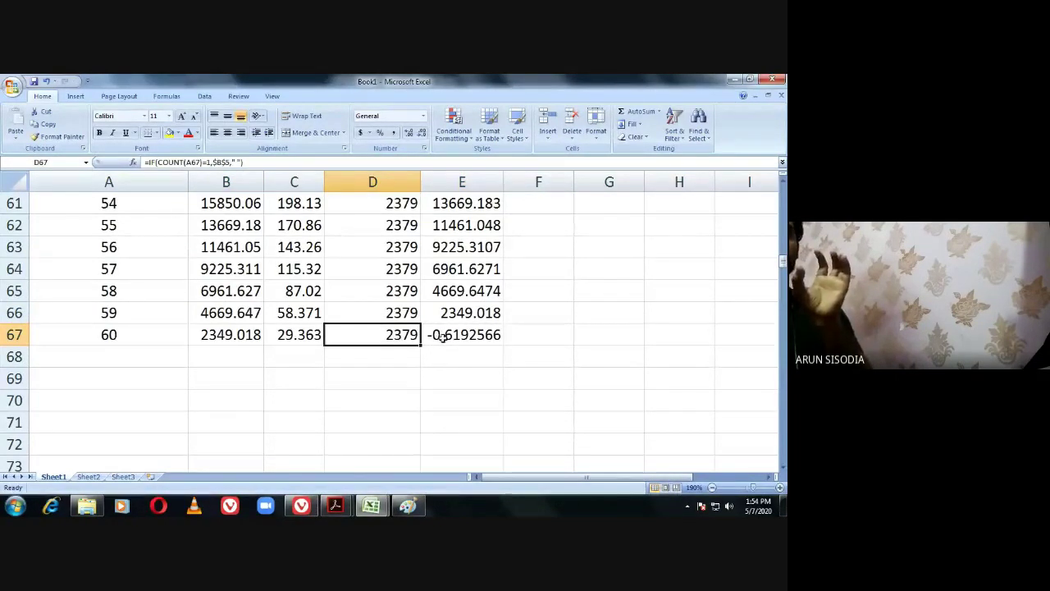
scroll(442, 337, down, 1)
click(441, 272)
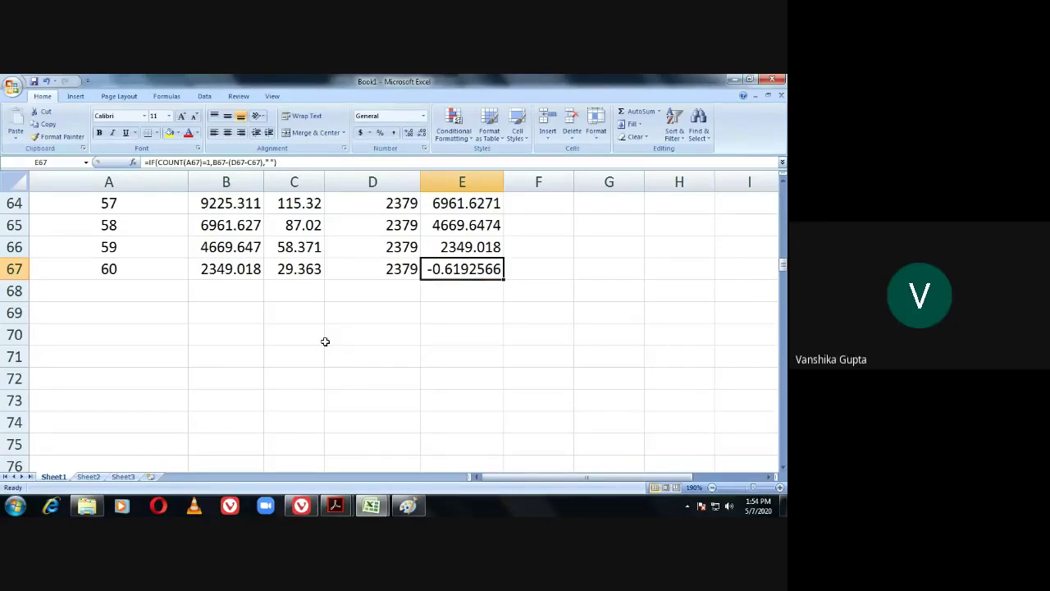
scroll(325, 341, up, 2)
scroll(325, 341, down, 1)
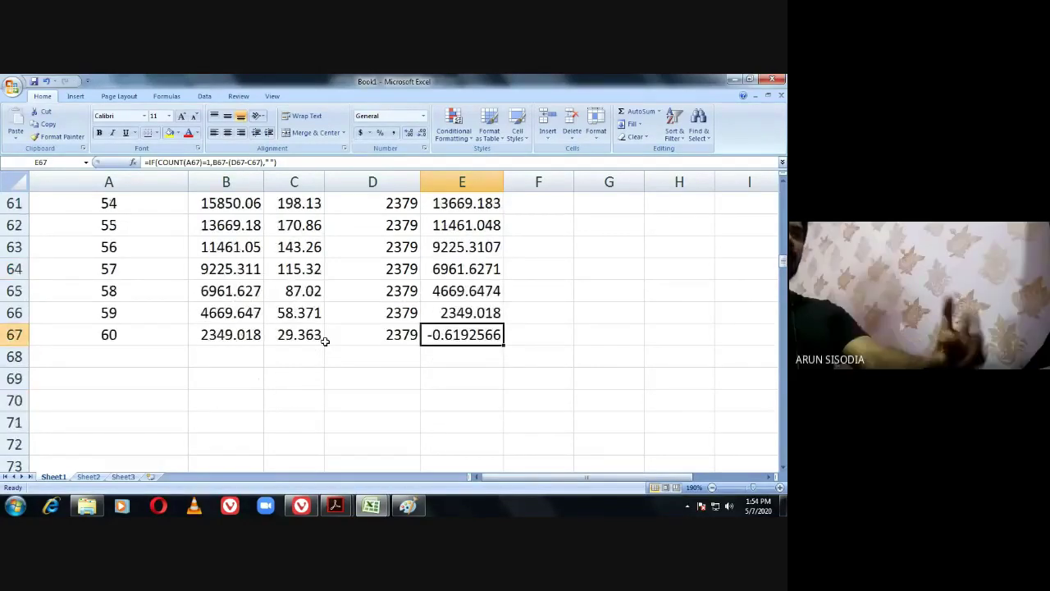
Compare the interest and installment in C67 and D67, and review the schedule from its first row to its last.
click(294, 337)
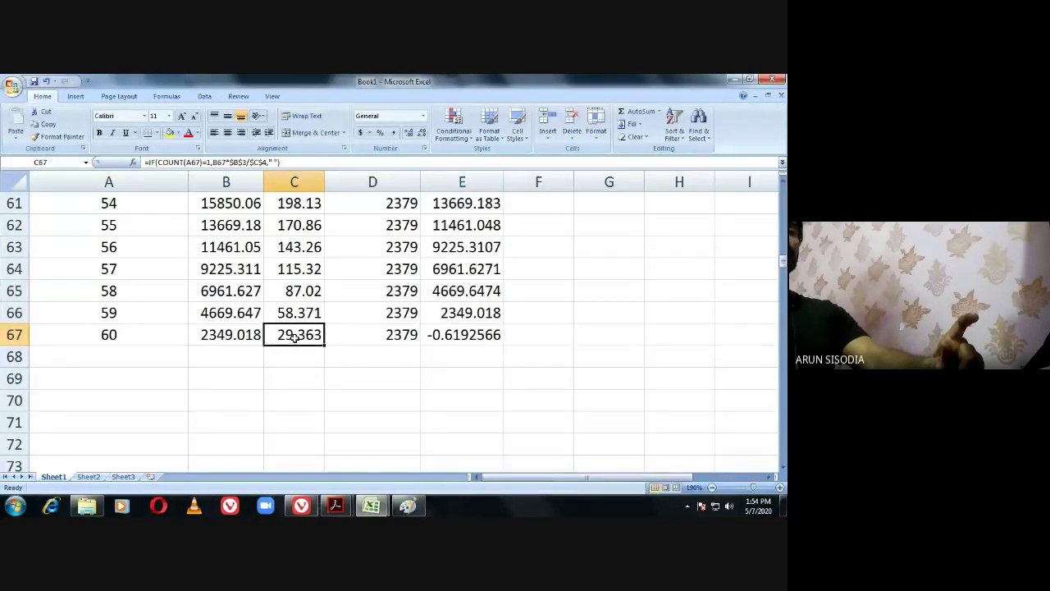
click(373, 334)
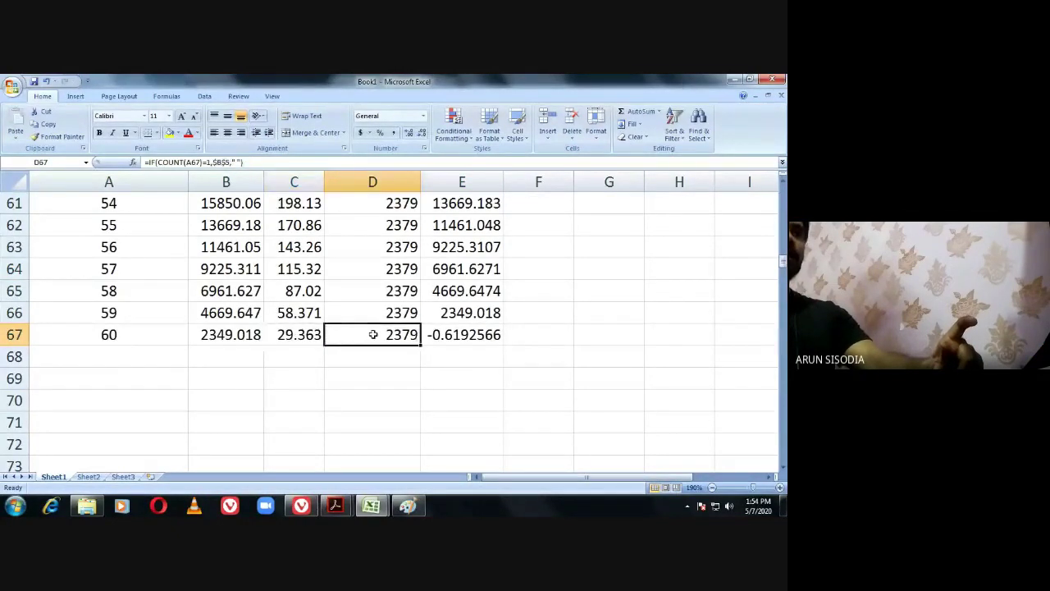
click(305, 335)
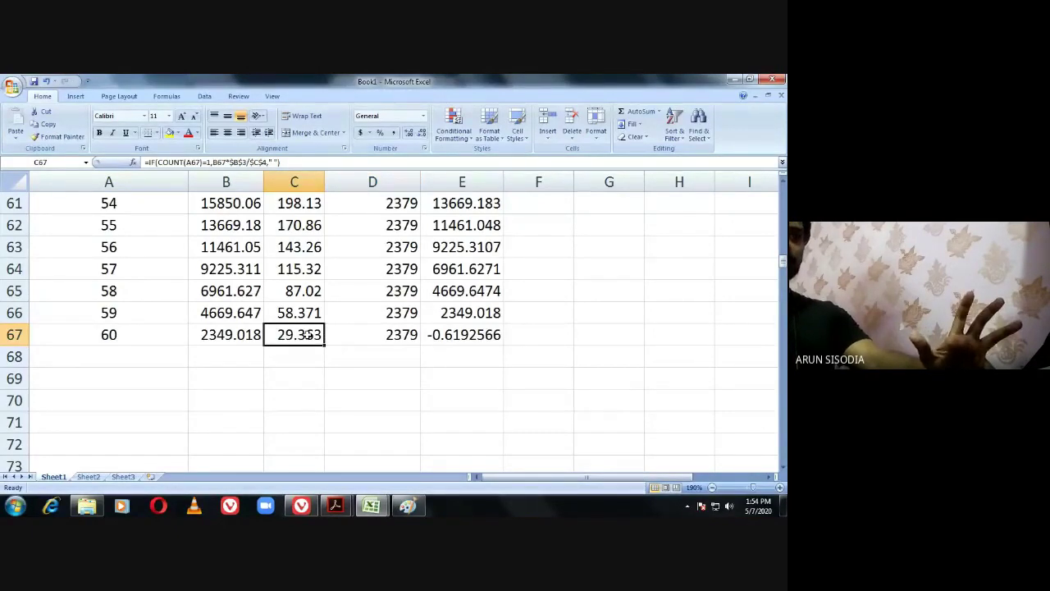
scroll(305, 335, up, 3)
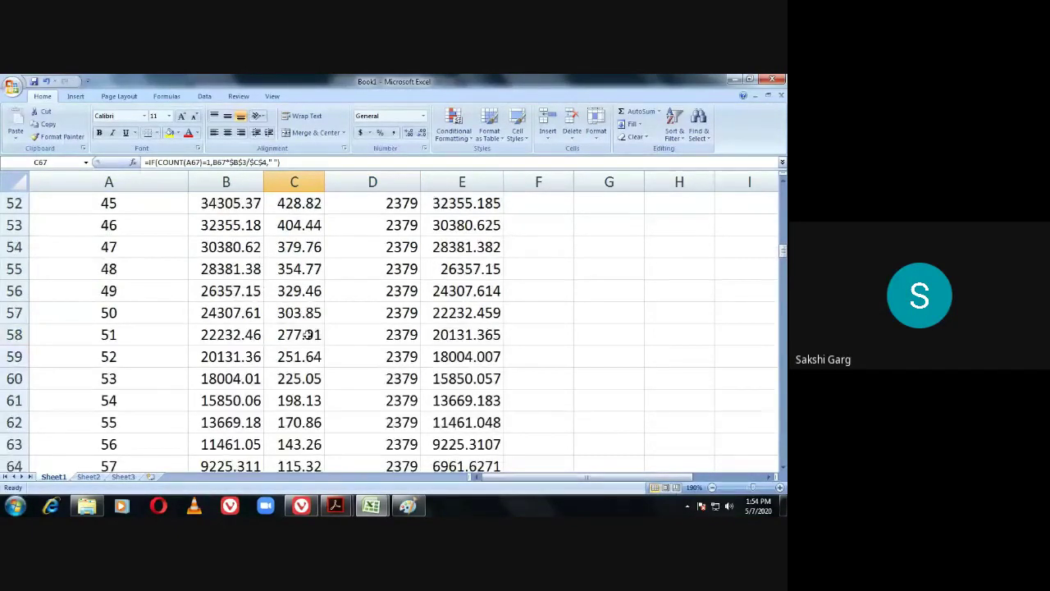
scroll(305, 334, up, 17)
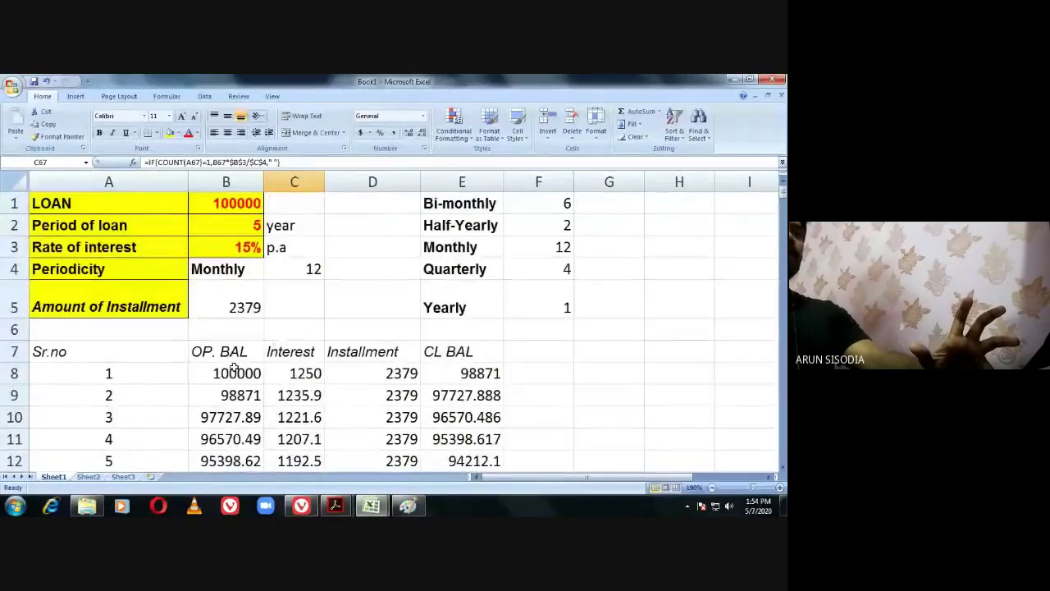
scroll(228, 374, down, 9)
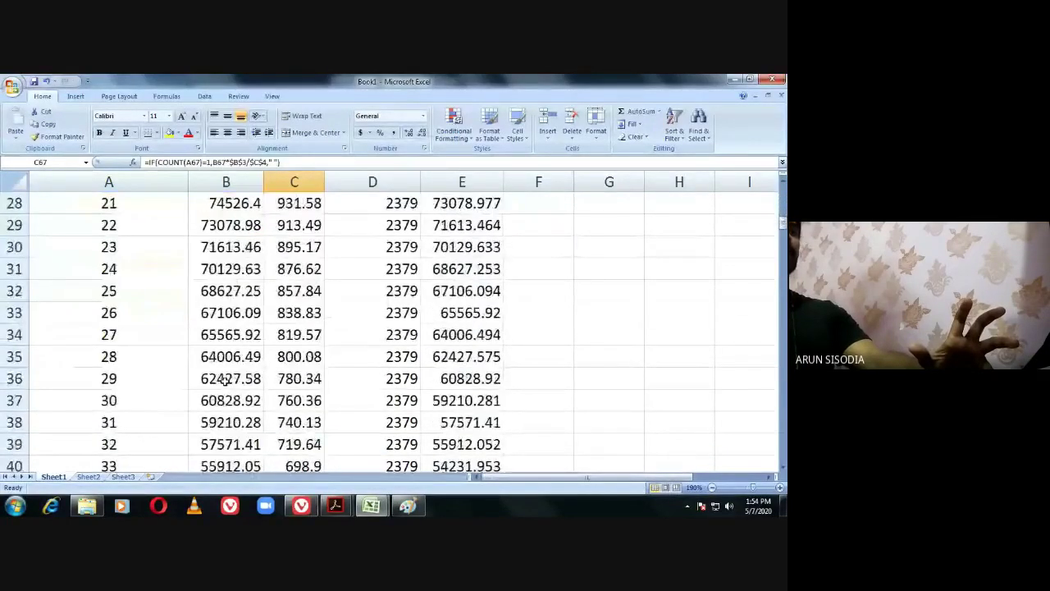
scroll(225, 379, down, 7)
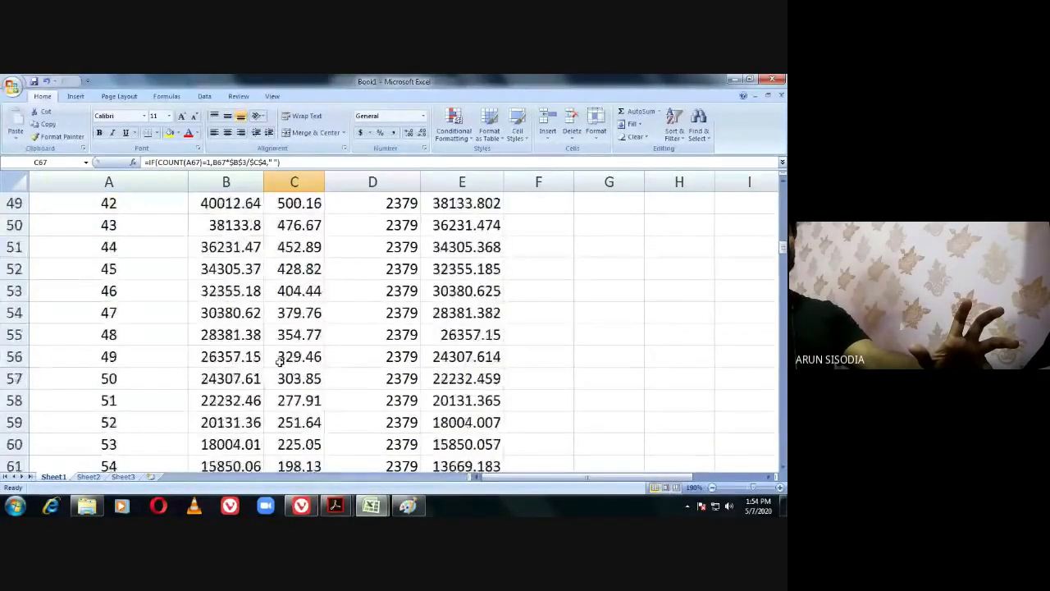
scroll(279, 361, down, 6)
scroll(282, 311, up, 2)
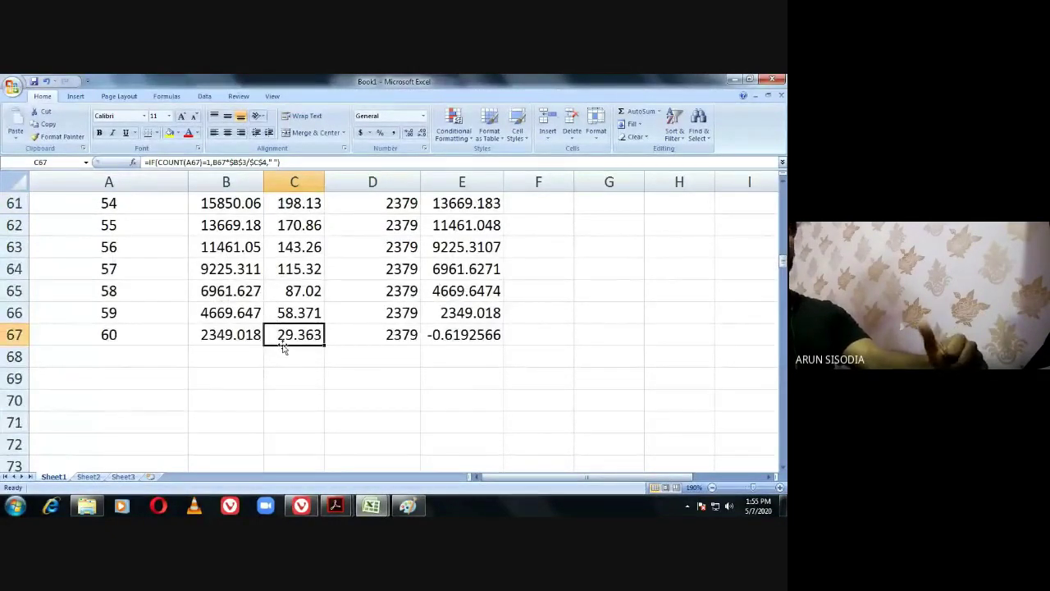
Examine the opening balance formula in B9 and the rows below it, leaving the formula as it is.
scroll(282, 347, up, 20)
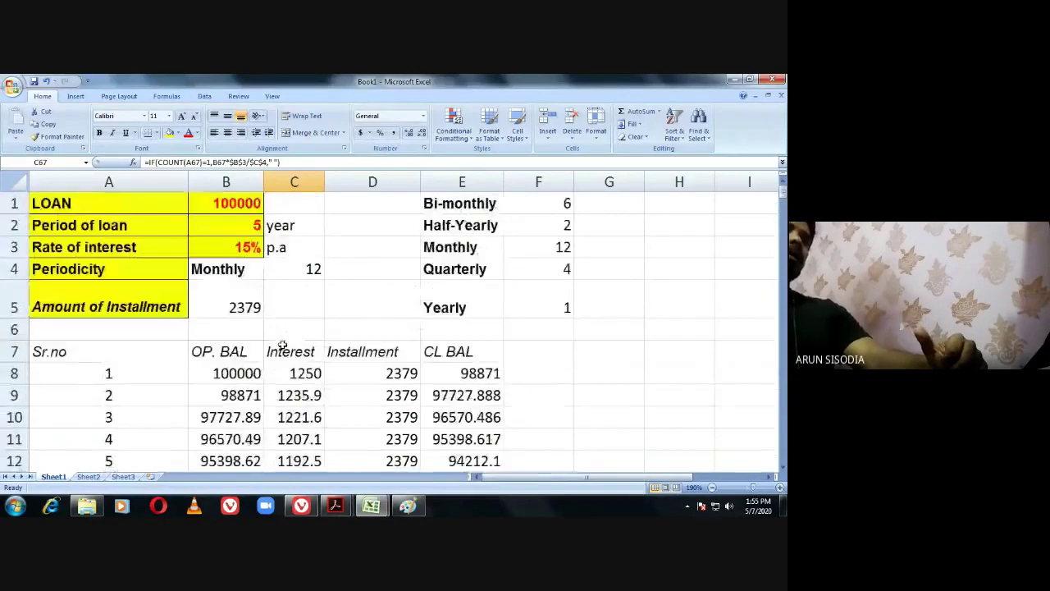
scroll(283, 345, down, 1)
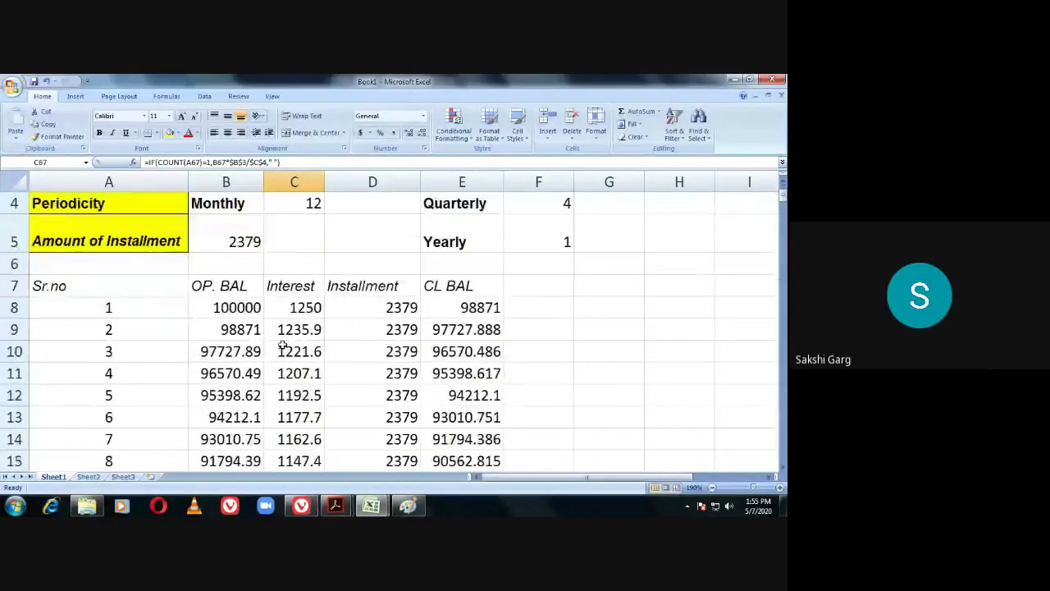
scroll(282, 346, up, 1)
scroll(283, 346, down, 2)
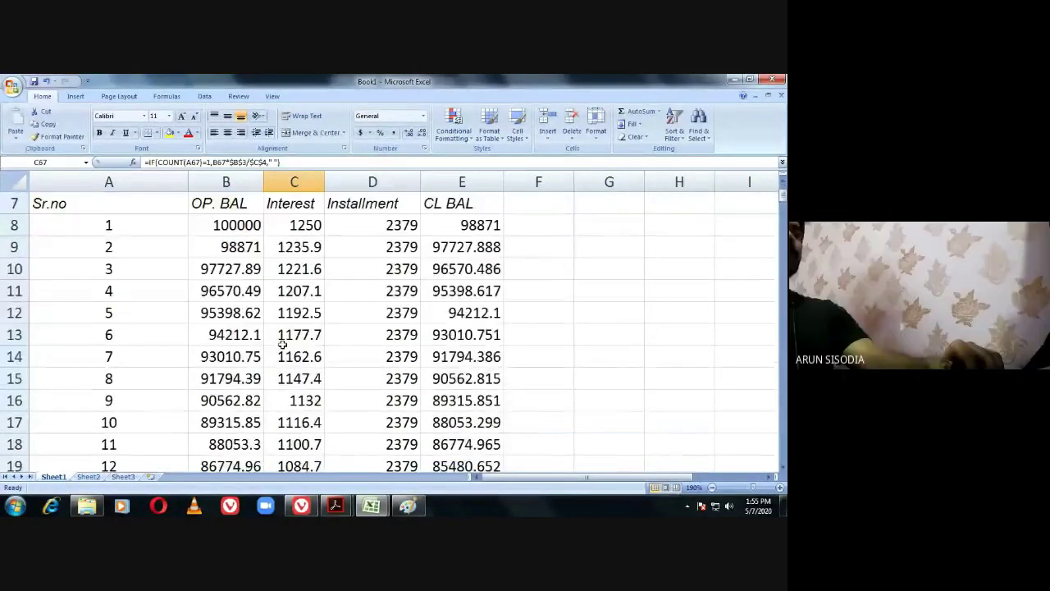
double_click(230, 246)
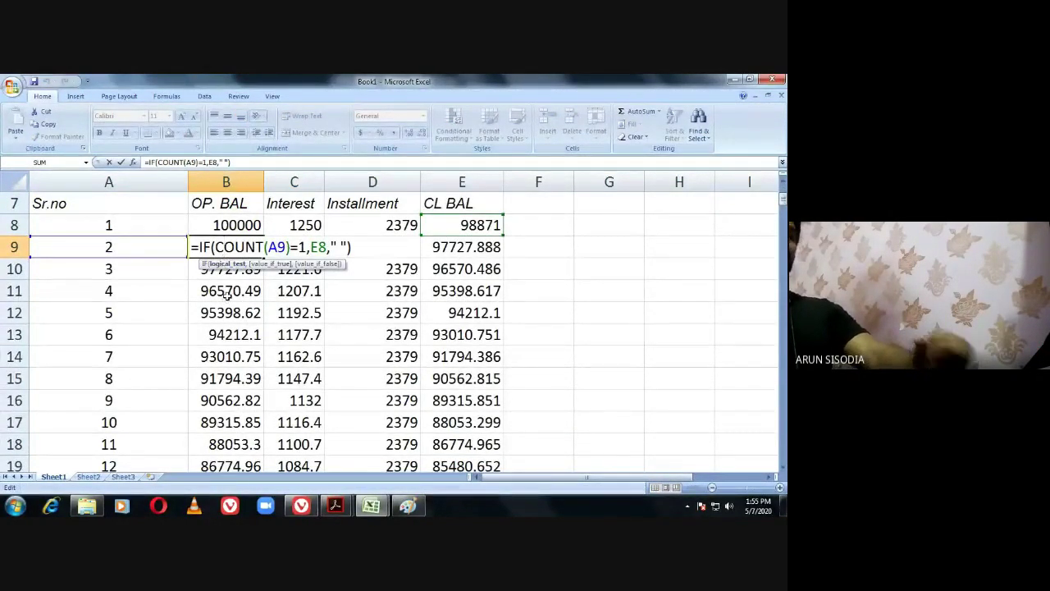
key(Return)
scroll(235, 307, down, 10)
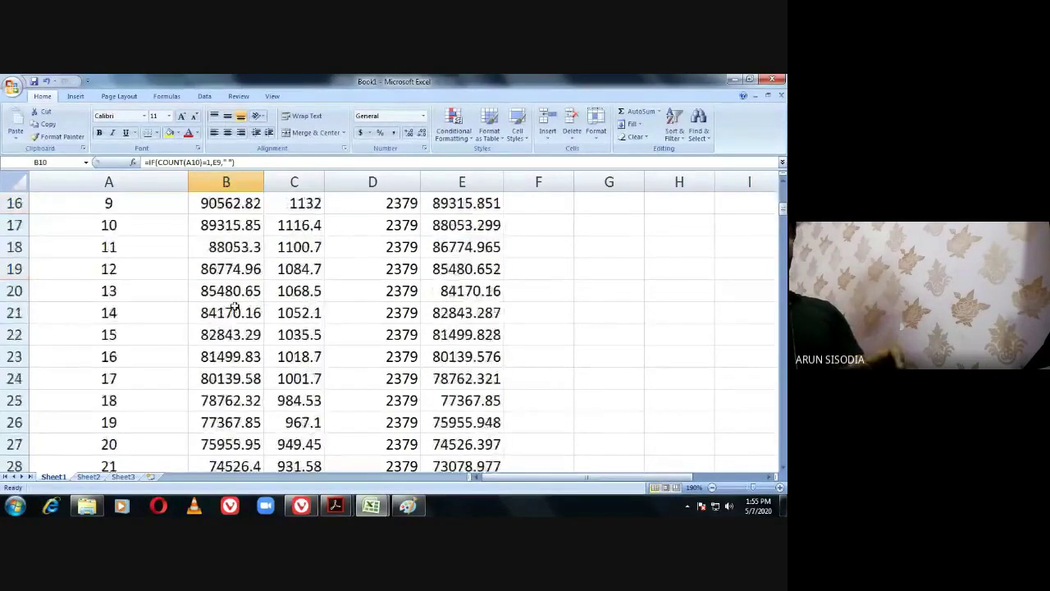
scroll(235, 307, down, 3)
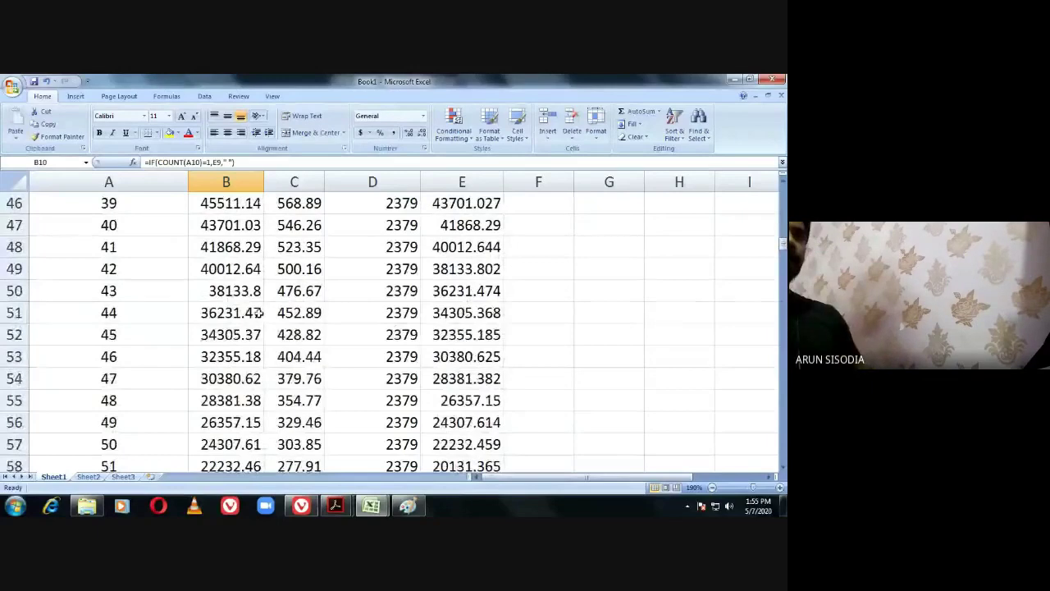
Switch to CAB NCWEB.pdf in Adobe Acrobat Reader and highlight the handwritten note "calculate the Amount" on page 6.
click(336, 506)
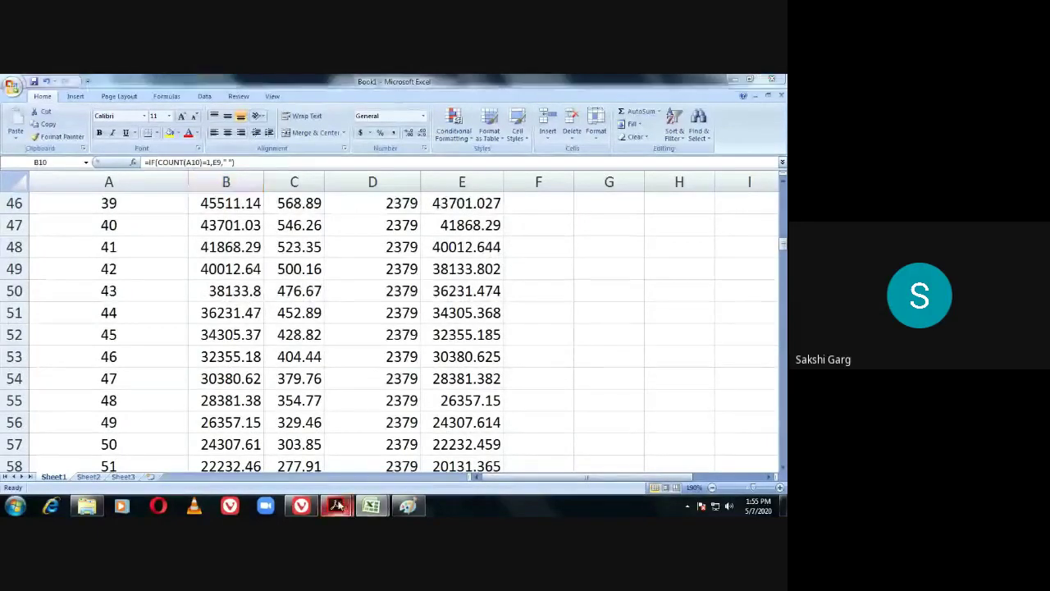
click(307, 457)
scroll(375, 398, down, 1)
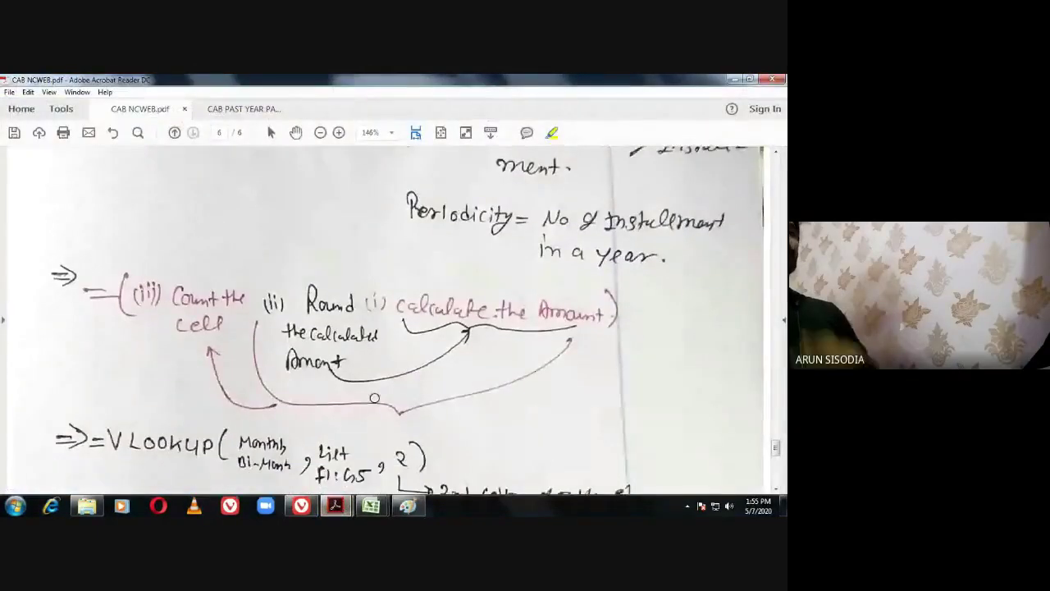
drag(399, 308, 597, 312)
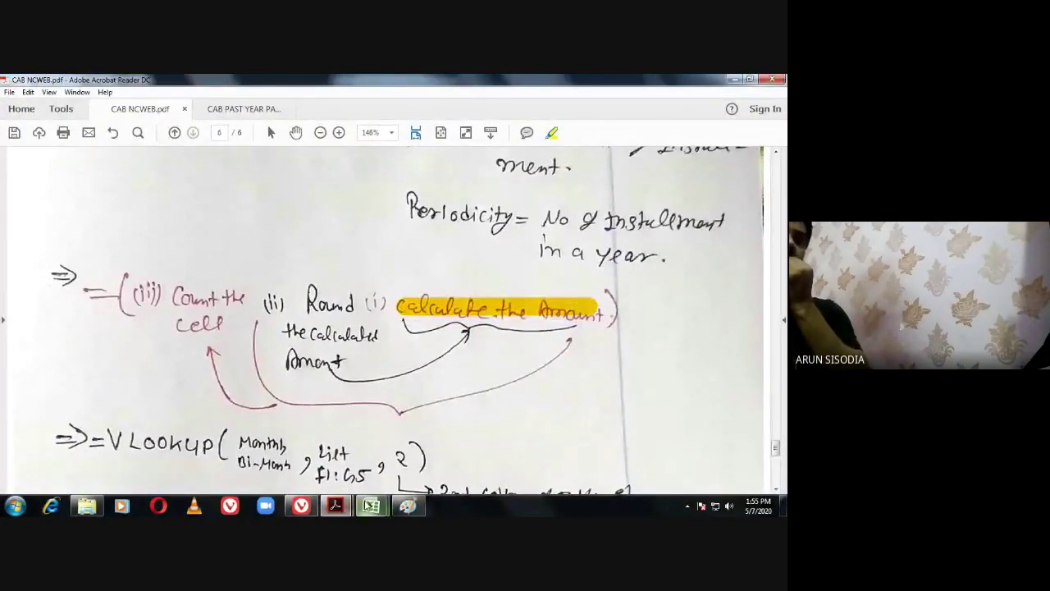
Return to the Excel workbook and examine the formulas in B9 and C9, marking the B9*$B$3/$C$4 part of the interest formula.
mouse_move(371, 505)
click(385, 469)
scroll(244, 345, up, 12)
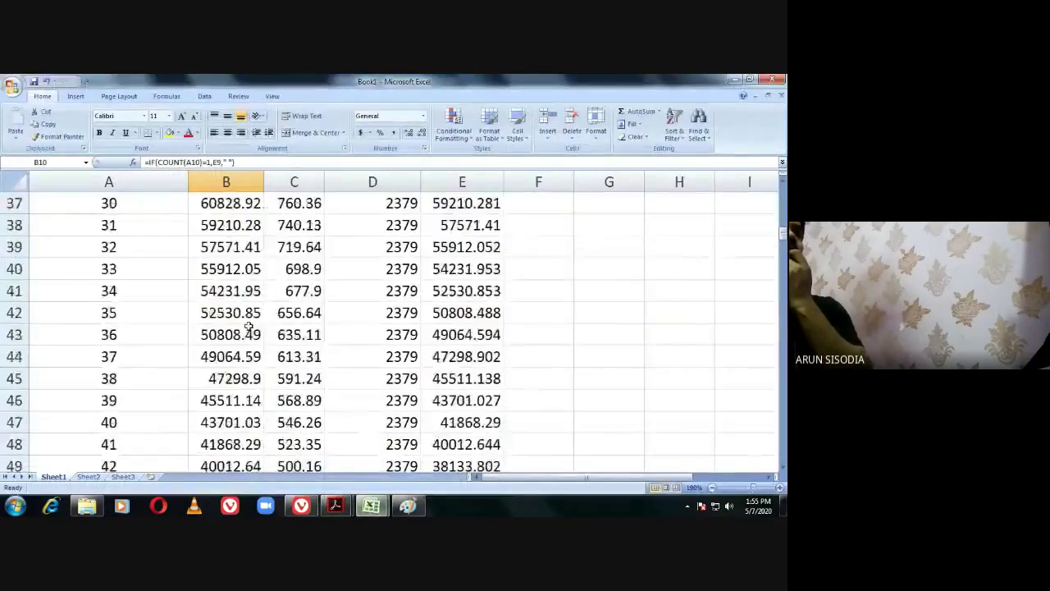
scroll(243, 352, up, 3)
double_click(236, 395)
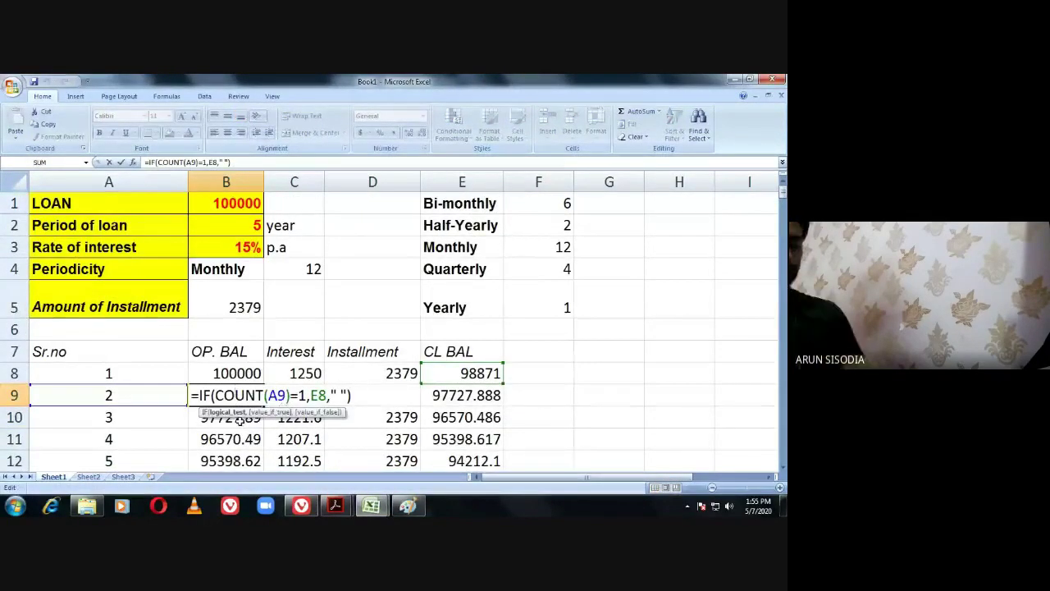
click(238, 418)
double_click(281, 395)
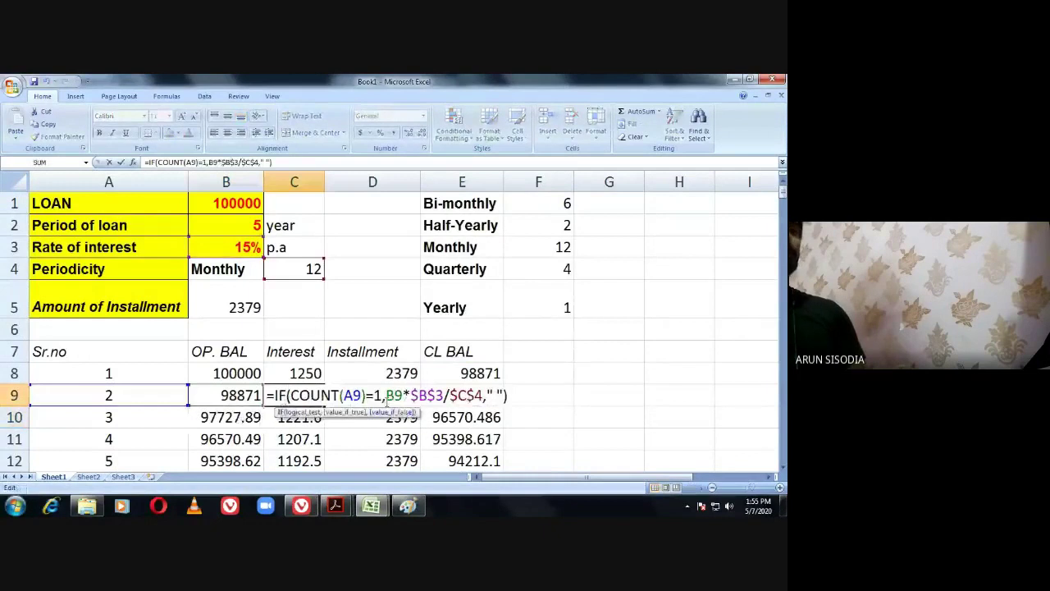
drag(386, 396, 483, 397)
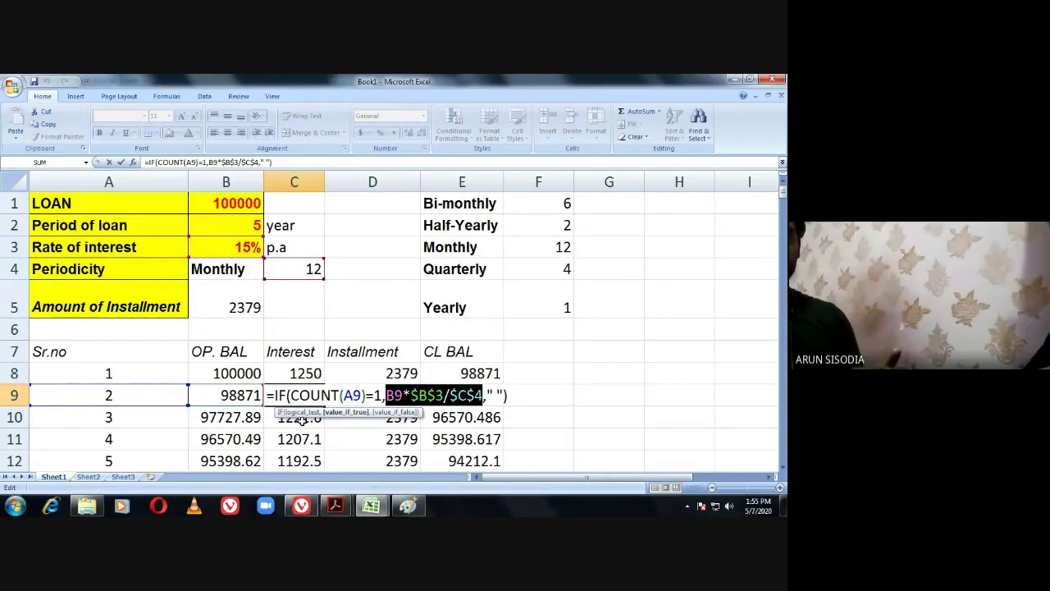
Switch back to CAB NCWEB.pdf in Adobe Acrobat Reader and select the highlight over "calculate the Amount".
click(340, 504)
click(336, 506)
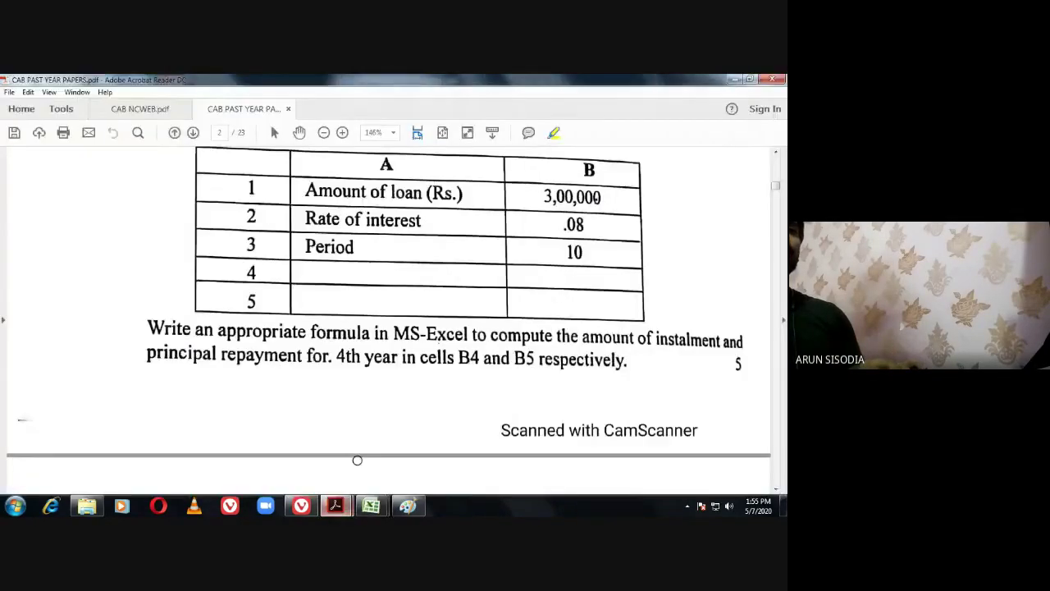
mouse_move(333, 507)
click(316, 435)
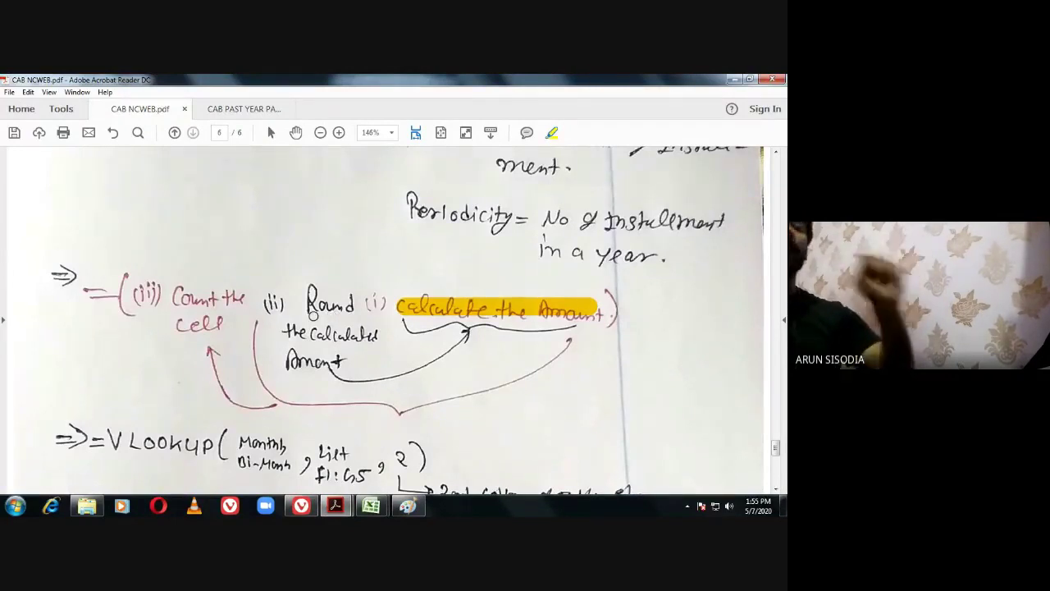
click(408, 317)
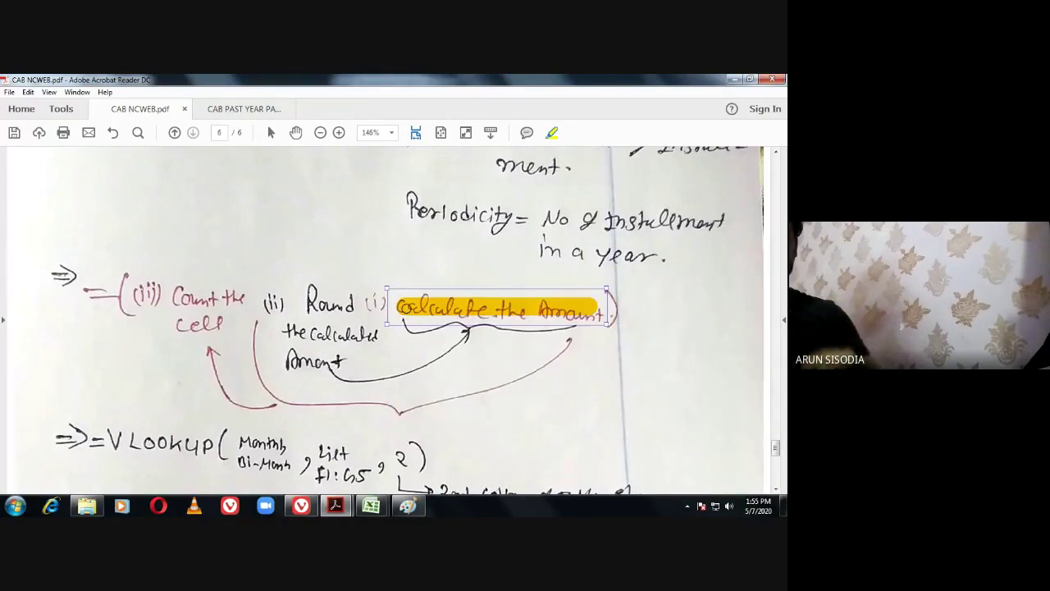
Undo the existing highlight over the handwritten note "calculate the Amount" and highlight the whole phrase again.
click(112, 133)
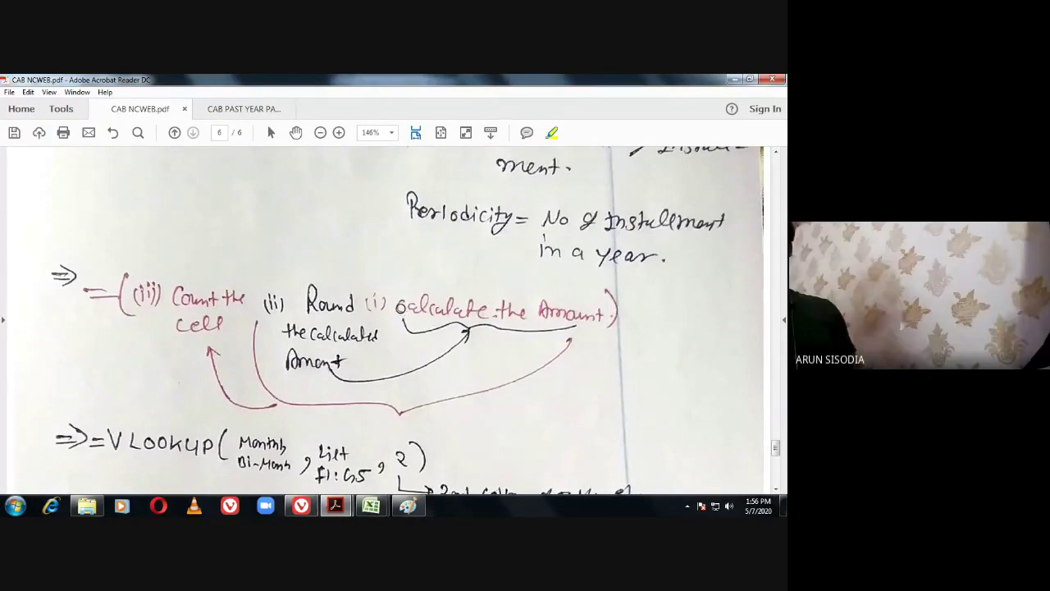
drag(400, 308, 603, 311)
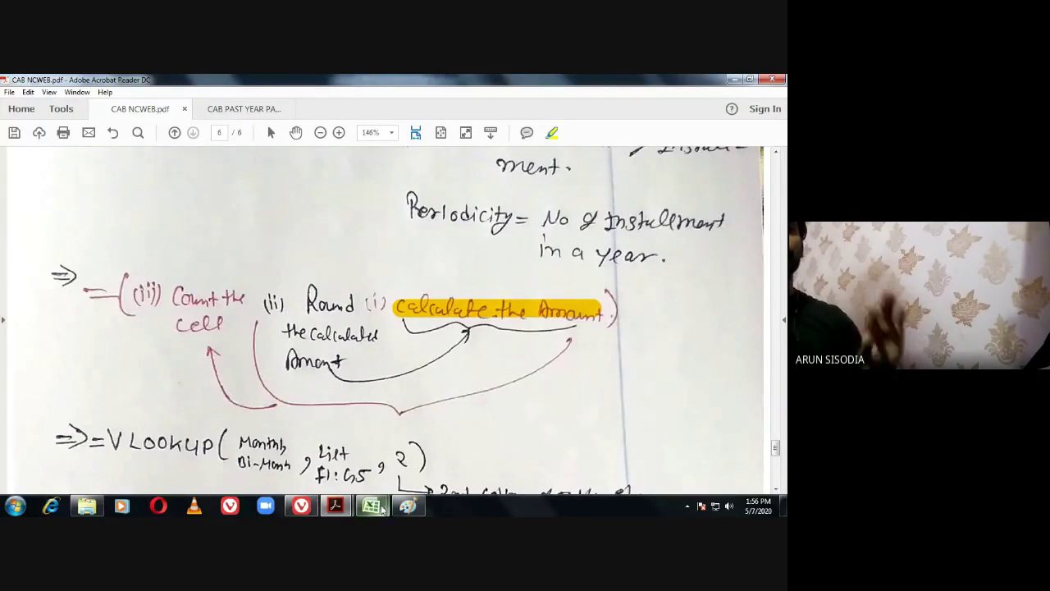
Switch to the Excel workbook, leave the C9 interest formula as it is, and examine the ROUND and PMT formula in B5.
mouse_move(371, 505)
click(430, 423)
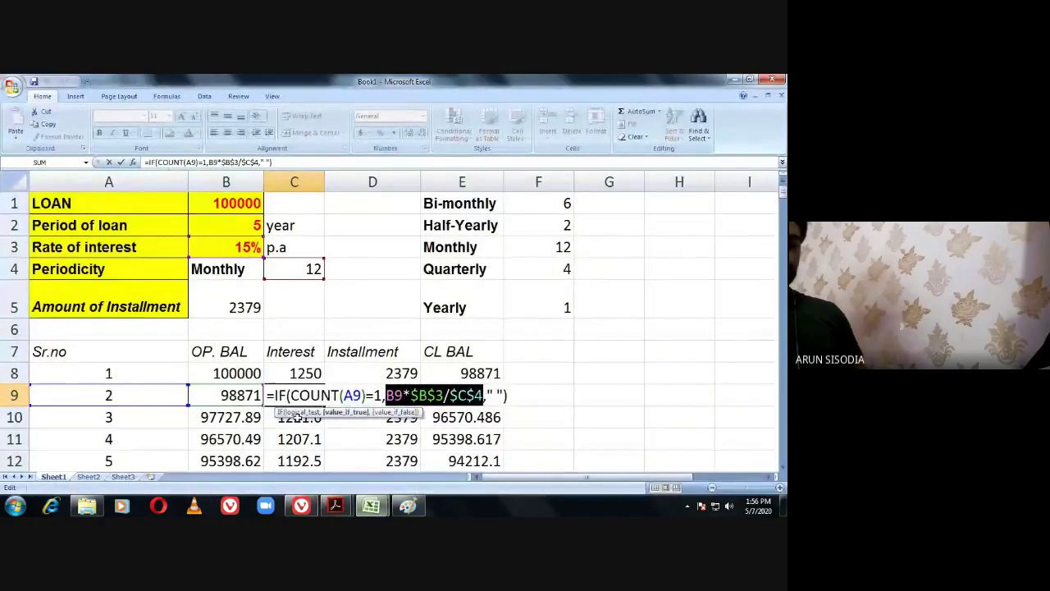
key(Return)
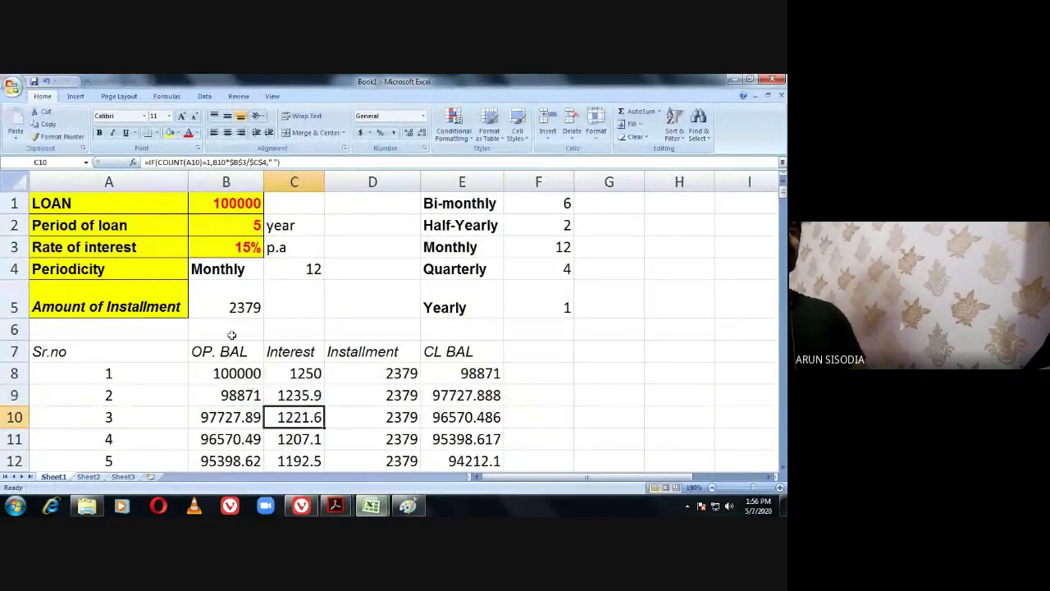
double_click(231, 310)
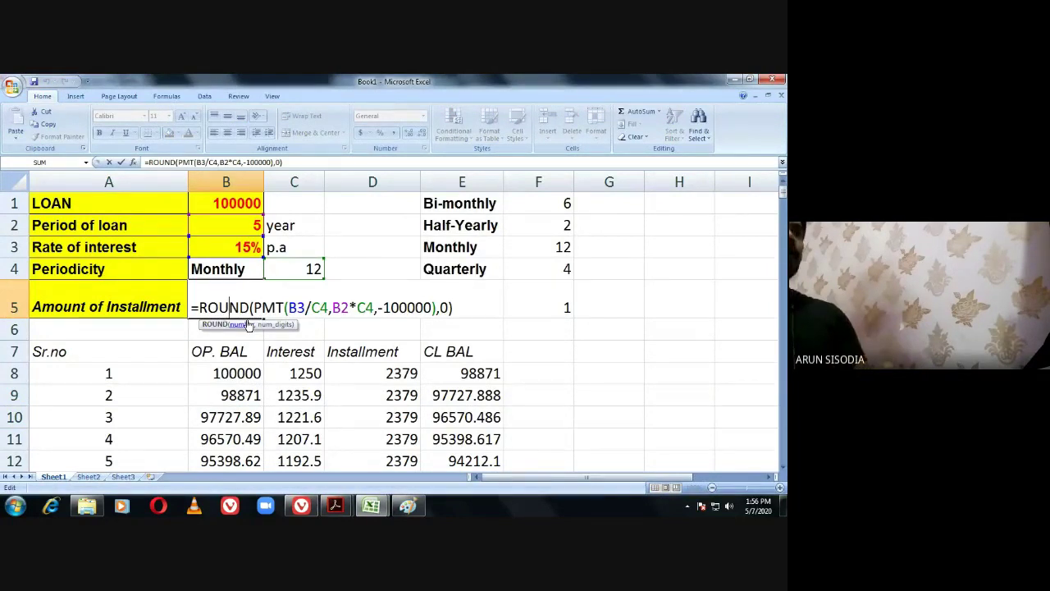
key(Return)
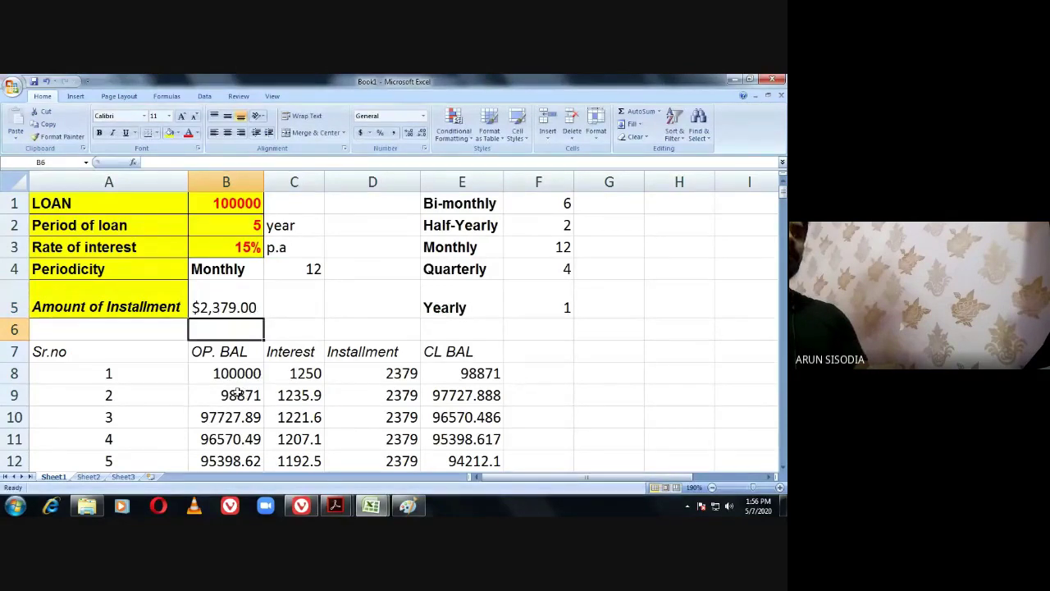
Wrap E8 in the opening balance formula of B9 in ROUND with 0 digits, giving =IF(COUNT(A9)=1,ROUND(E8,0)," ").
click(231, 399)
double_click(210, 398)
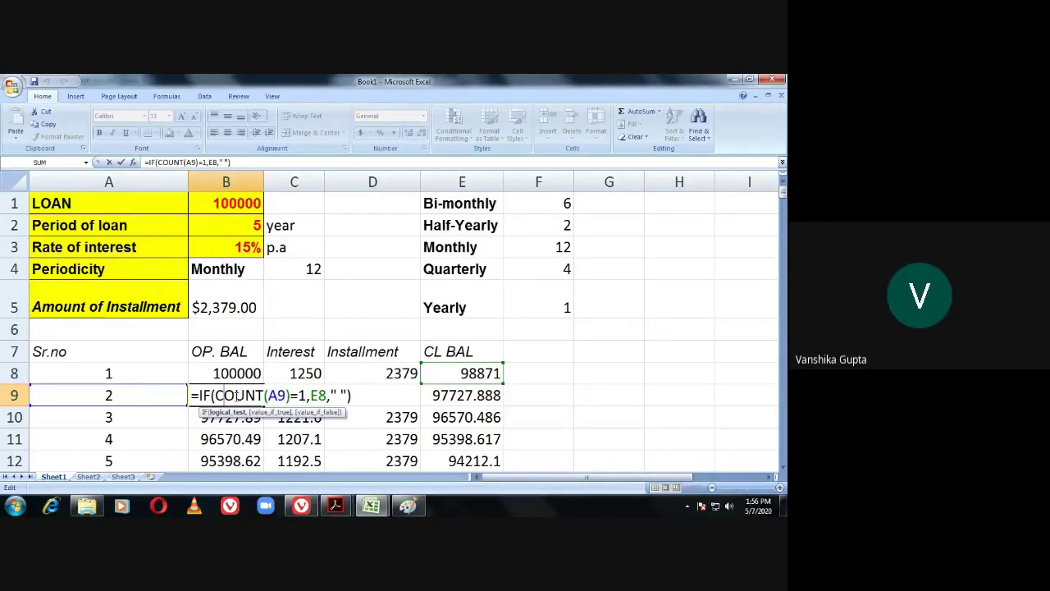
click(212, 395)
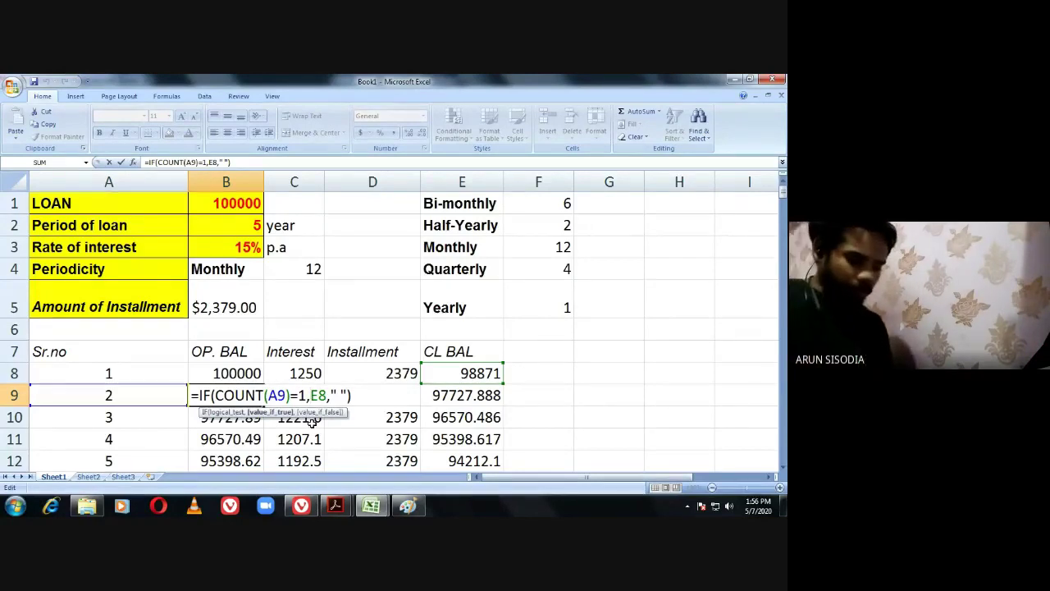
text(ROU)
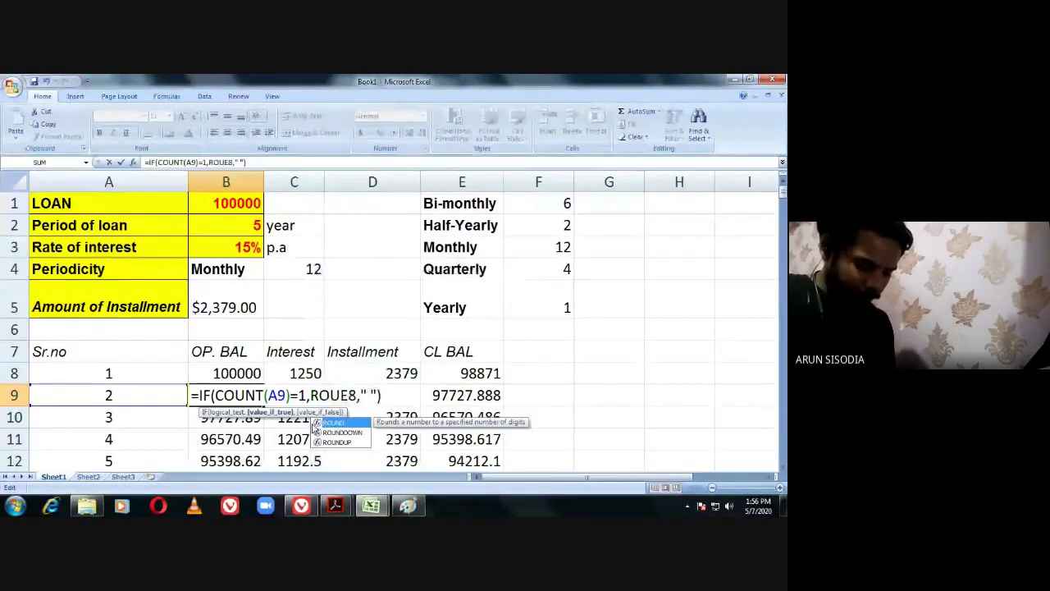
text(NT)
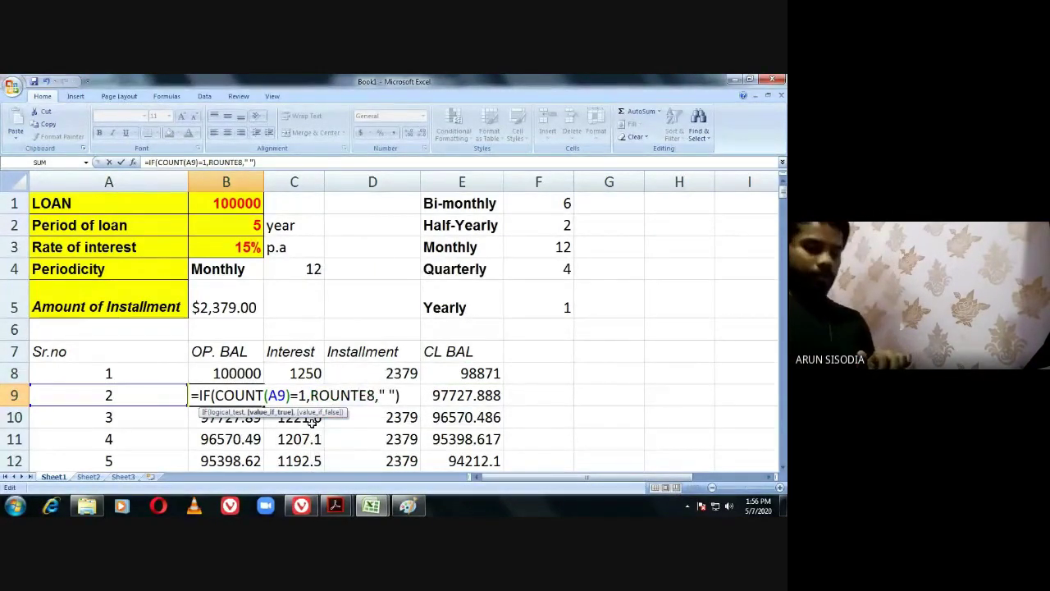
key(BackSpace)
text(D)
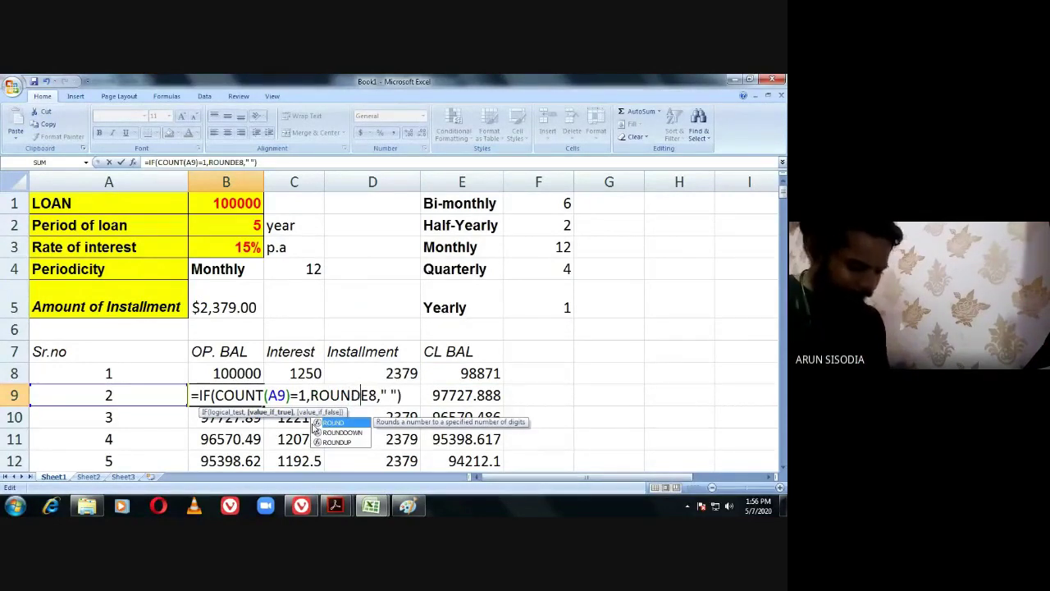
text(()
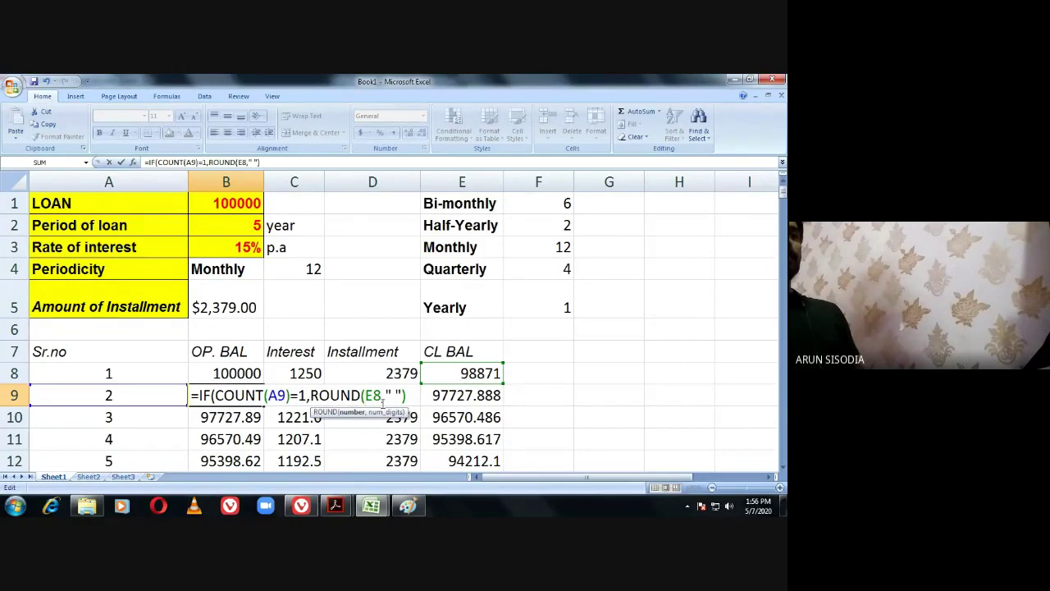
click(384, 397)
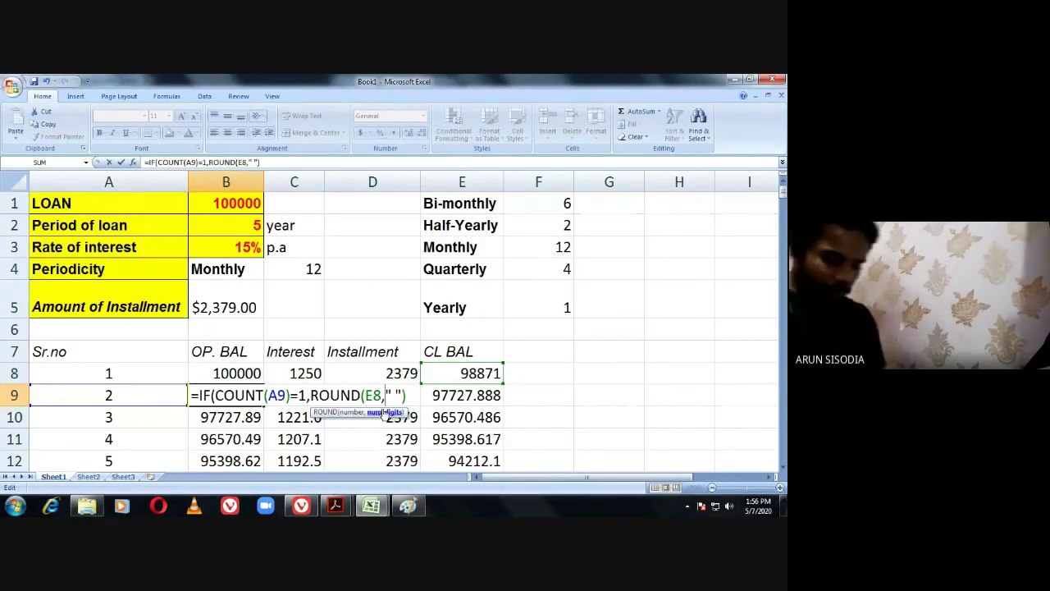
text(,)
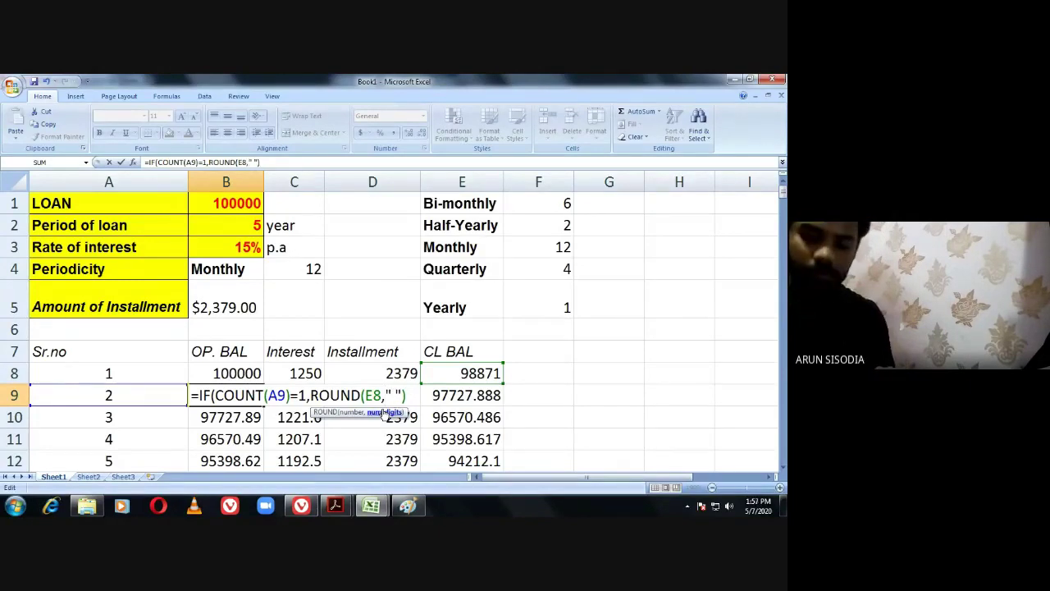
text(0)
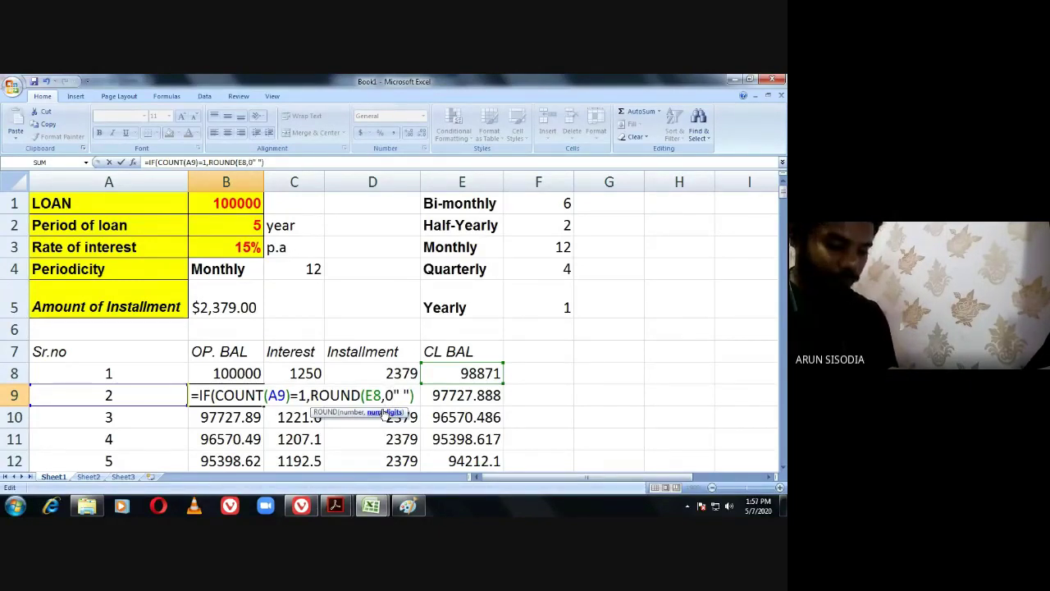
text())
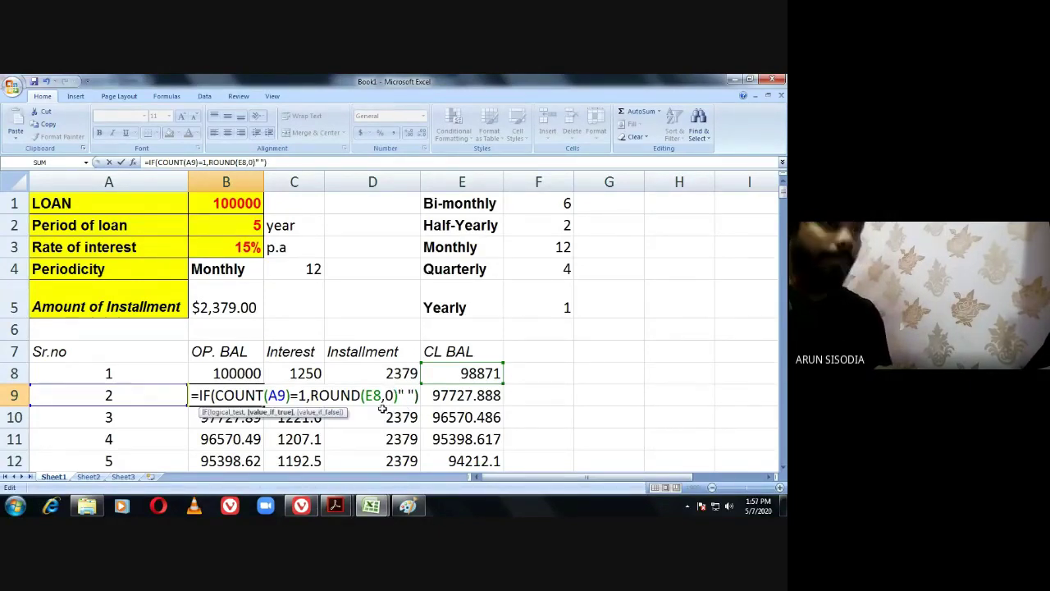
text(,)
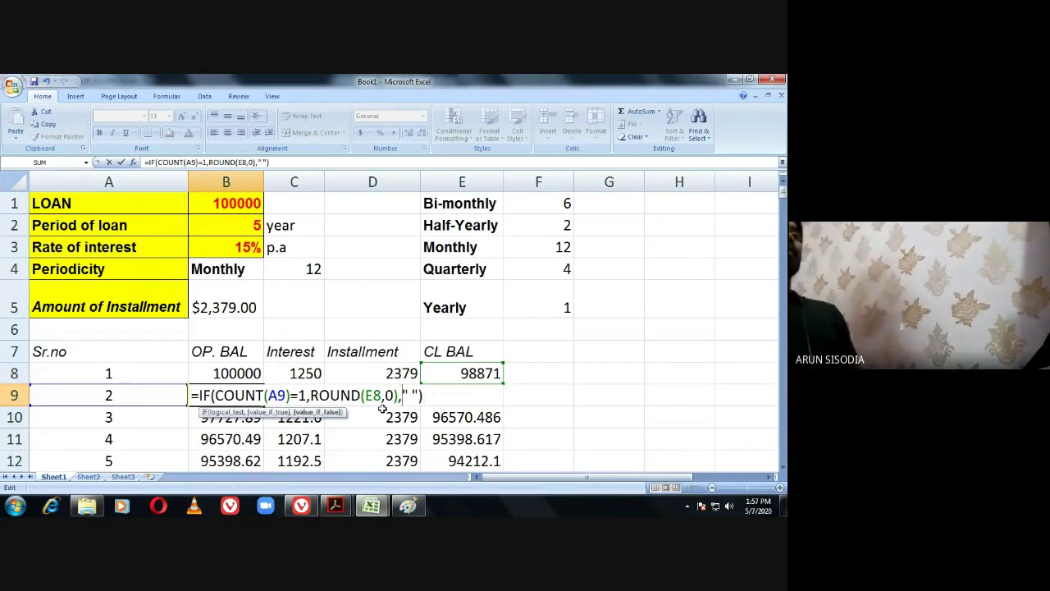
click(373, 395)
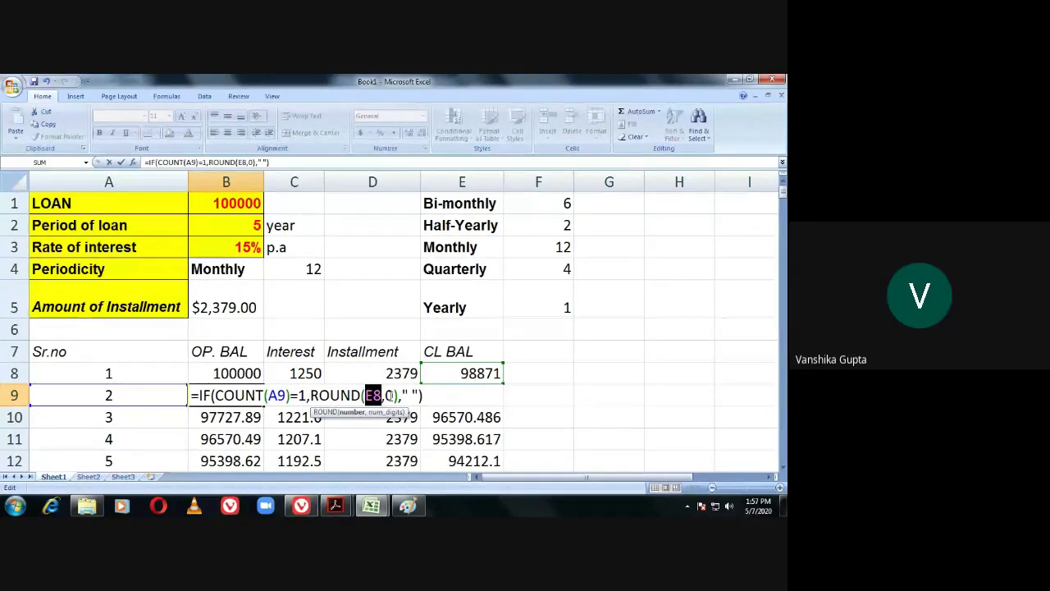
key(Return)
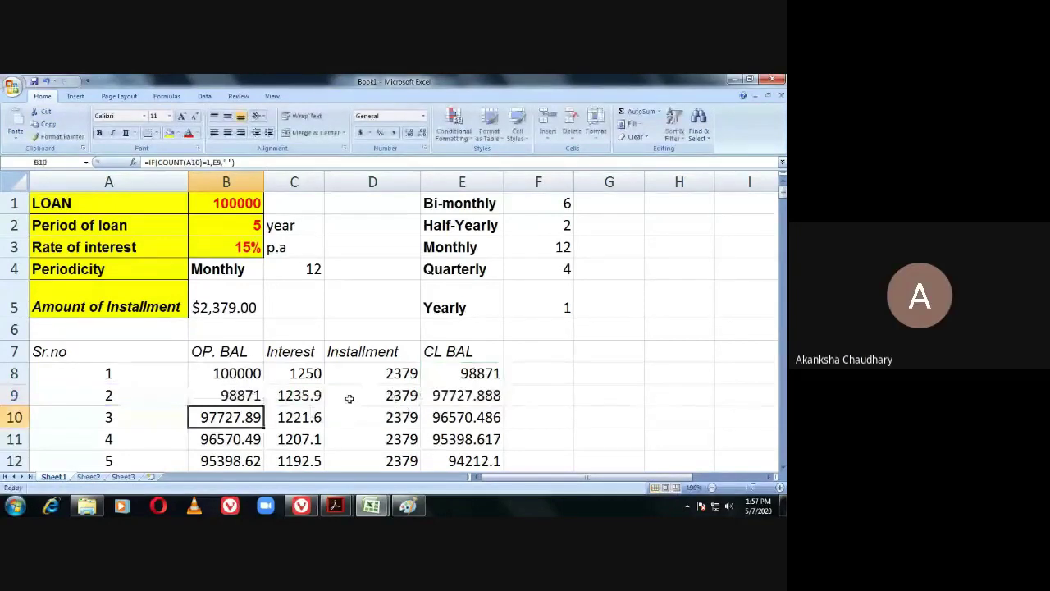
Fill the rounded opening balance formula from B9 down column B, past the row with serial number 60.
click(245, 395)
double_click(246, 397)
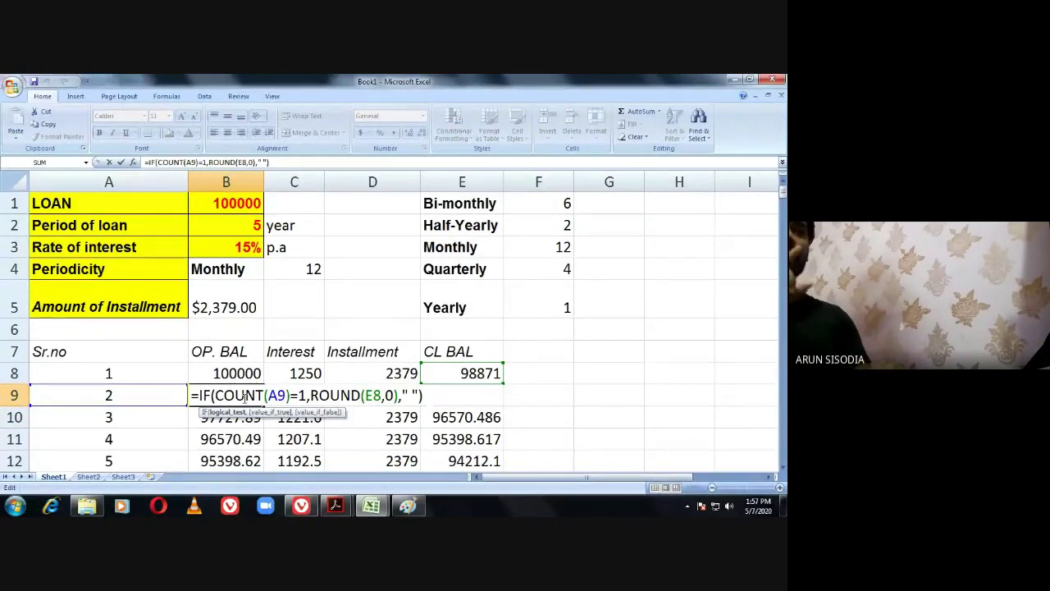
key(Return)
click(242, 395)
key(Up)
key(Up)
click(238, 396)
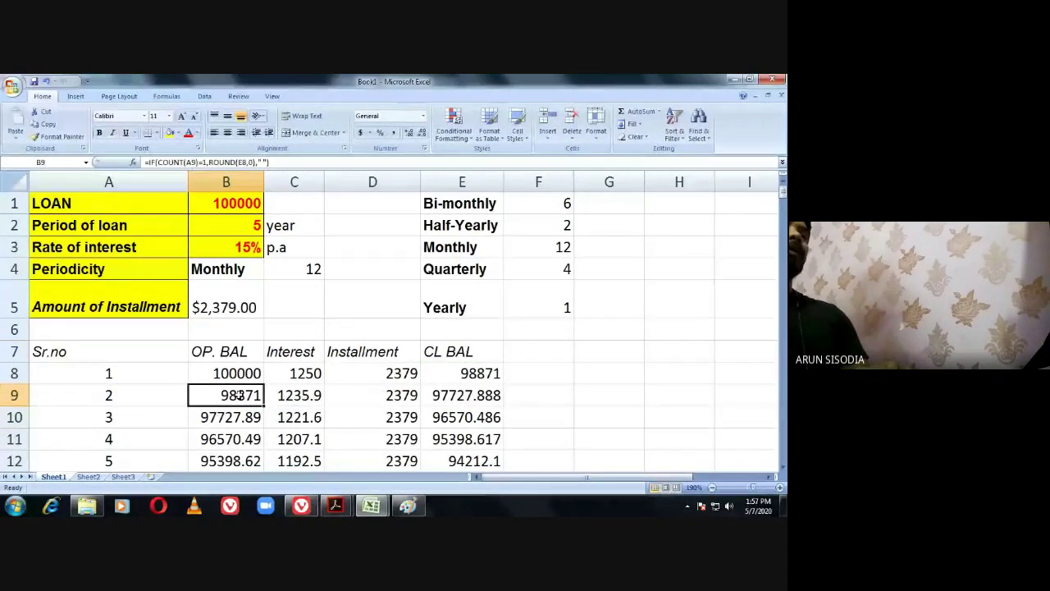
drag(263, 406, 265, 482)
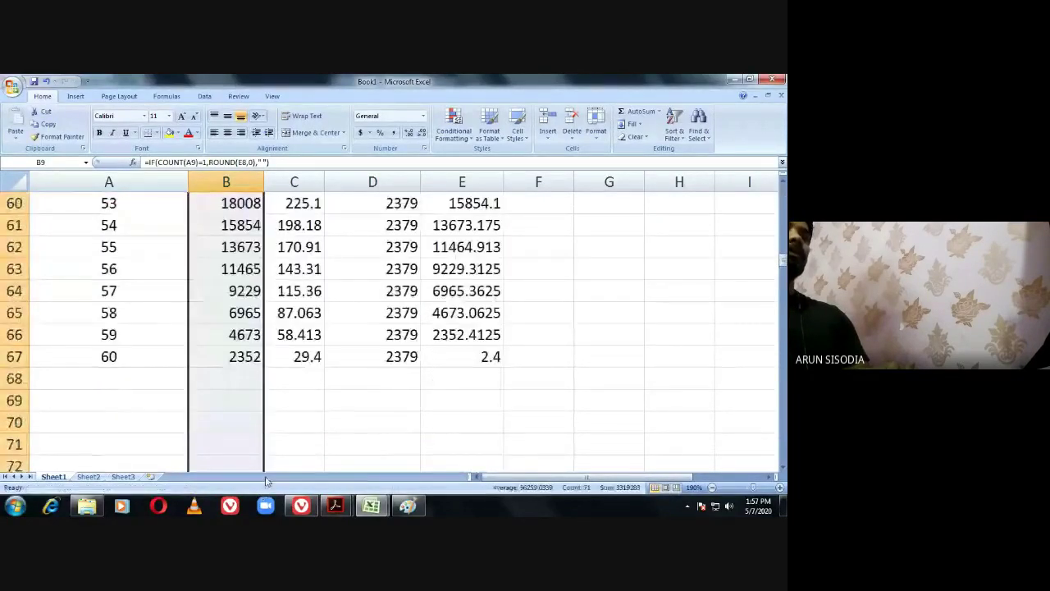
scroll(265, 482, up, 18)
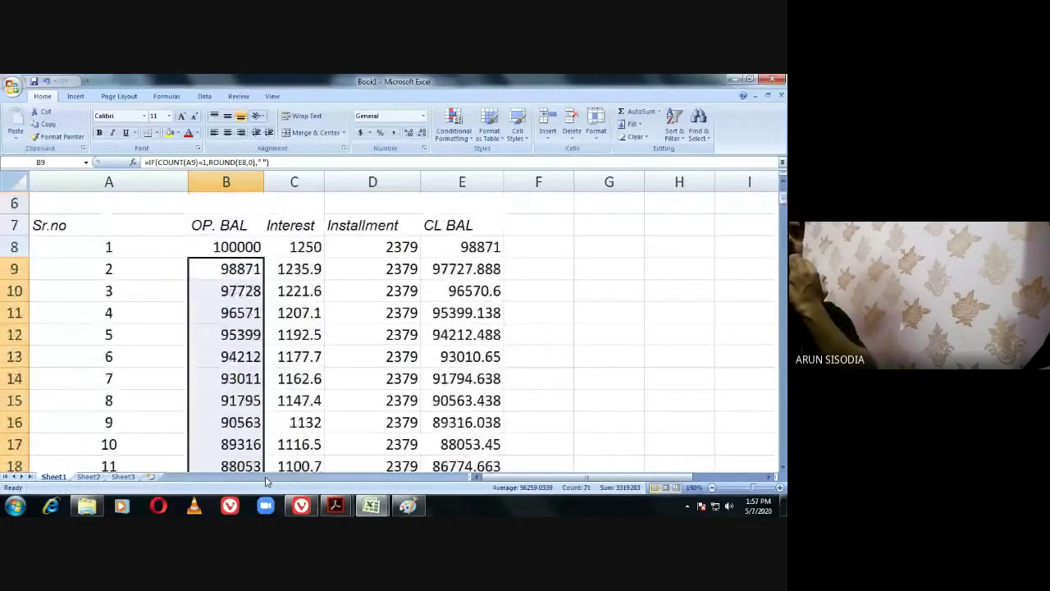
scroll(265, 482, up, 2)
click(245, 395)
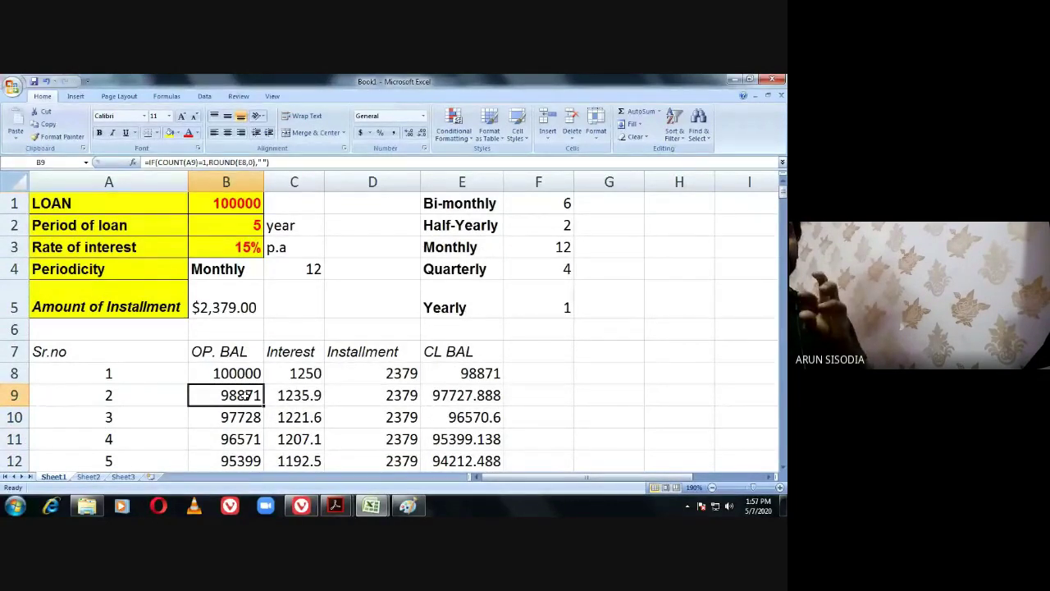
Wrap the interest calculation B9*$B$3/$C$4 inside the IF formula of C9 in ROUND with 0 digits.
double_click(312, 394)
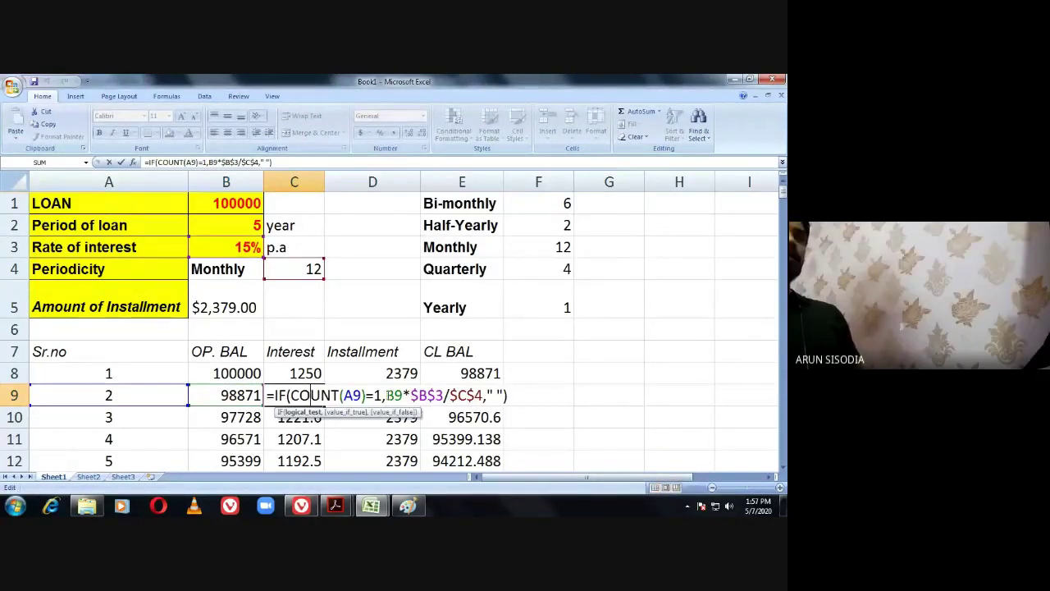
drag(386, 395, 484, 395)
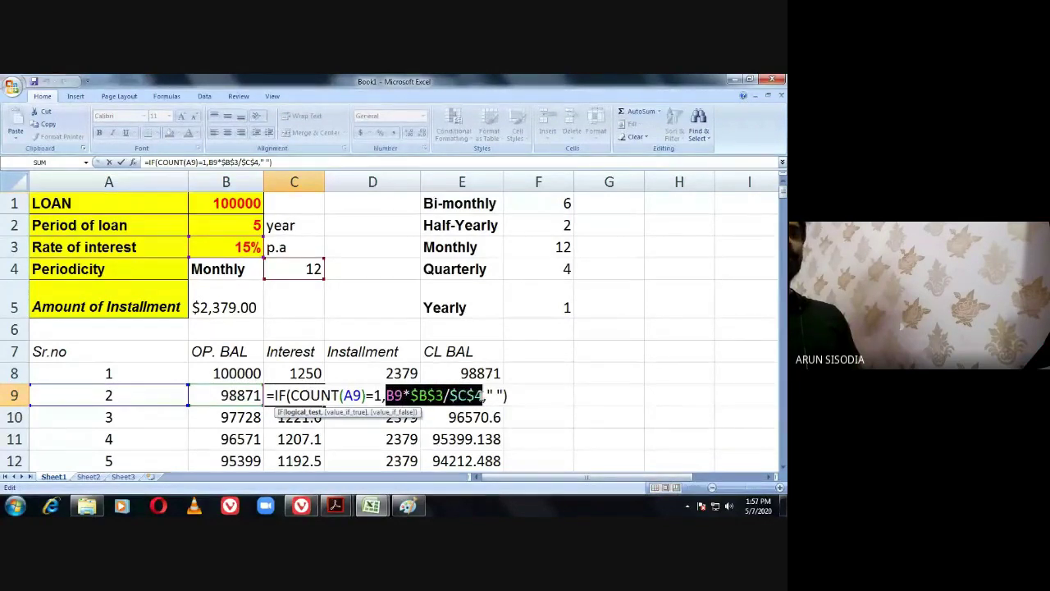
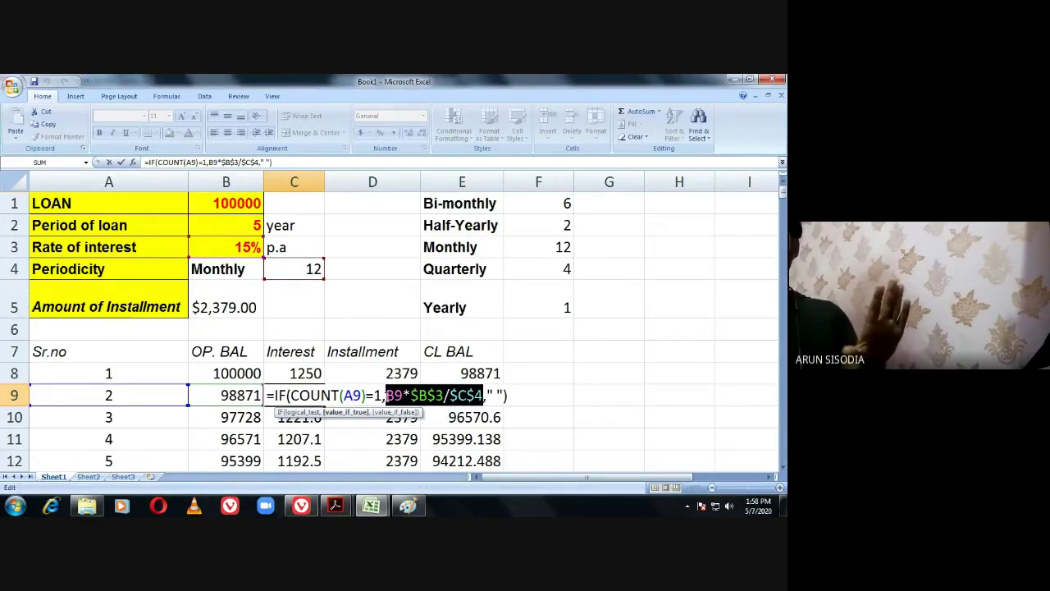
click(386, 396)
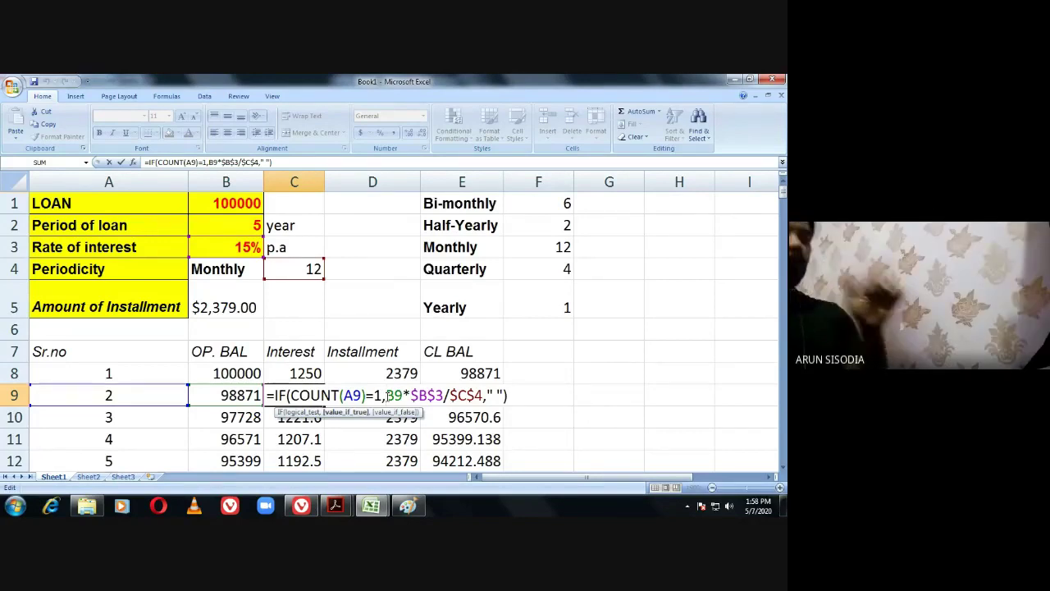
text(ROU)
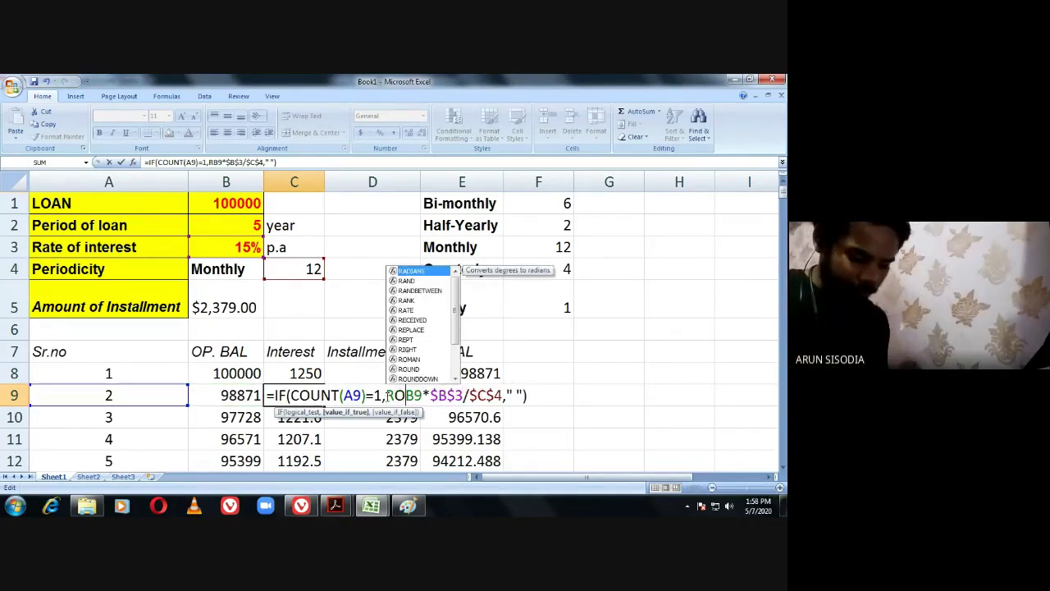
text(ND()
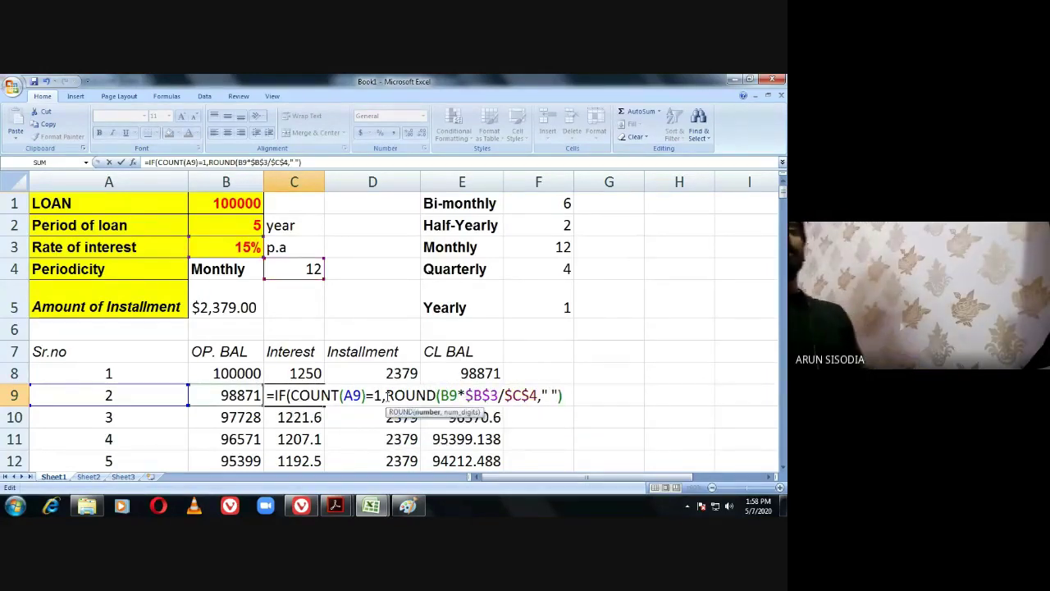
click(541, 396)
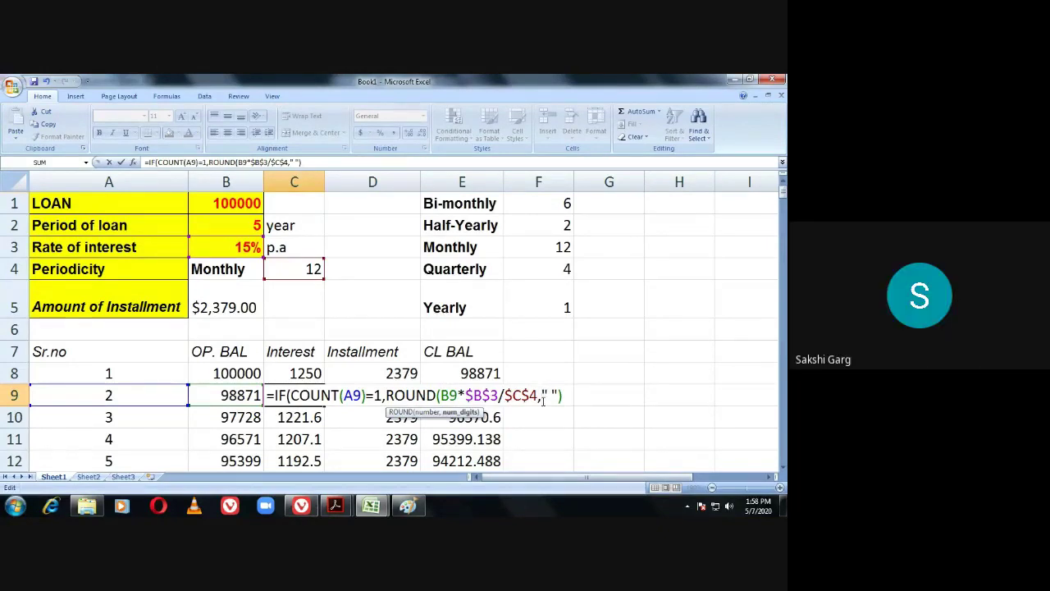
text(0)
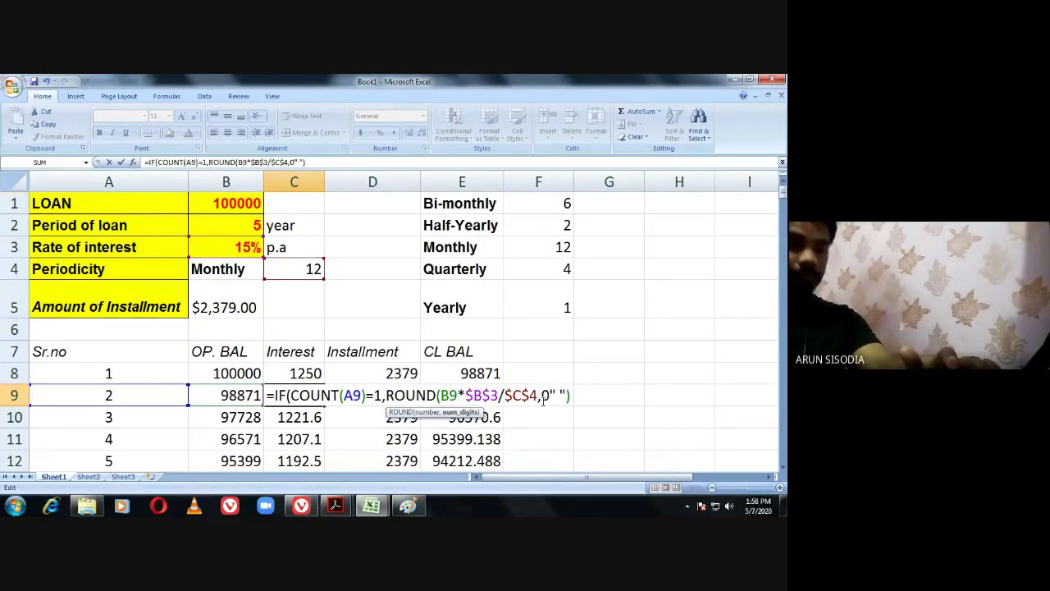
text())
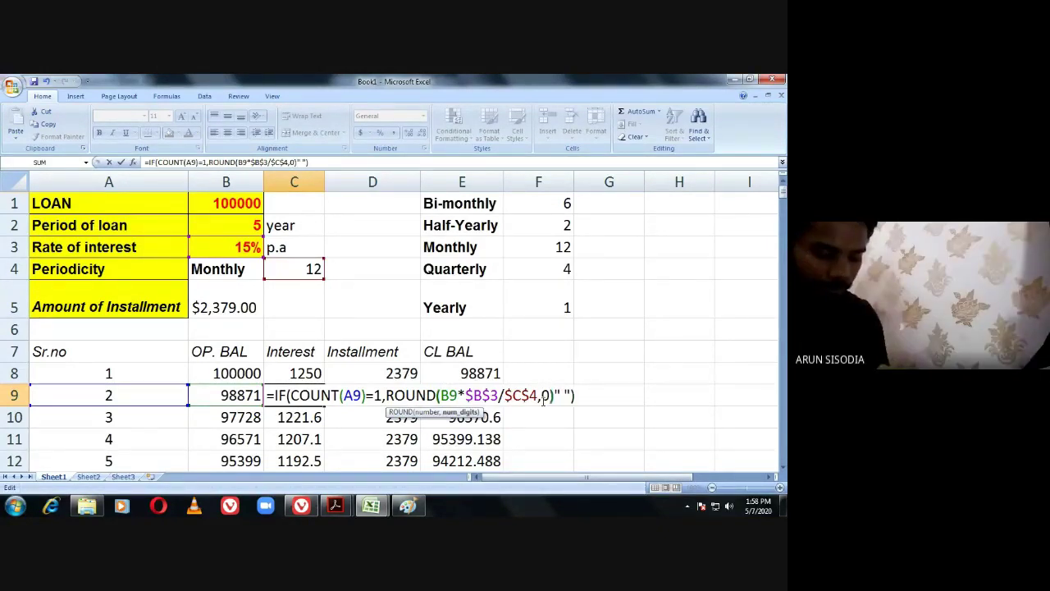
text(,)
key(Return)
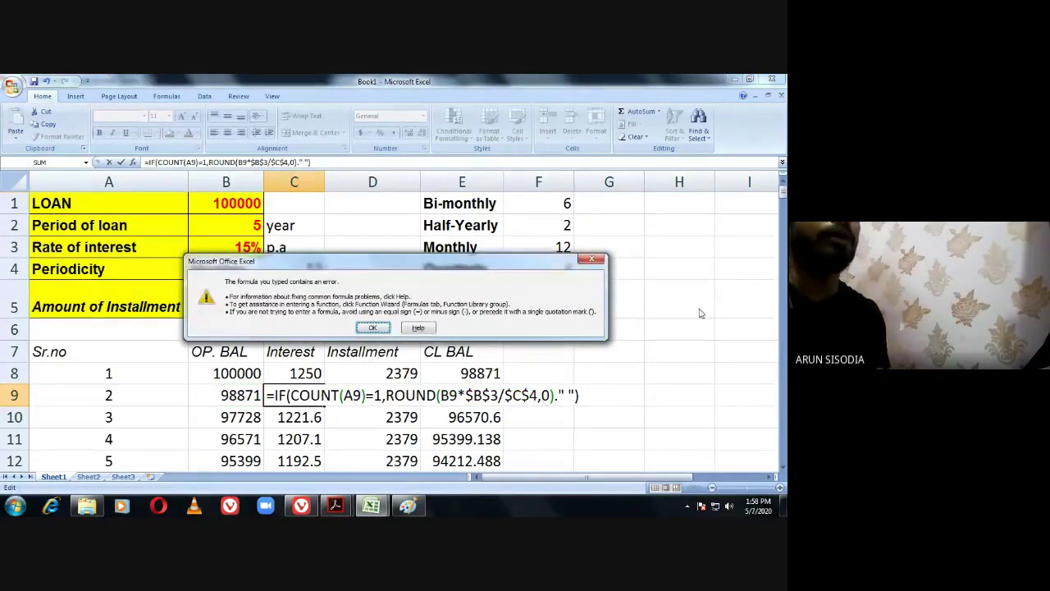
Dismiss the formula error and put a comma after ROUND in C9, giving =IF(COUNT(A9)=1,ROUND(B9*$B$3/$C$4,0)," ").
click(614, 251)
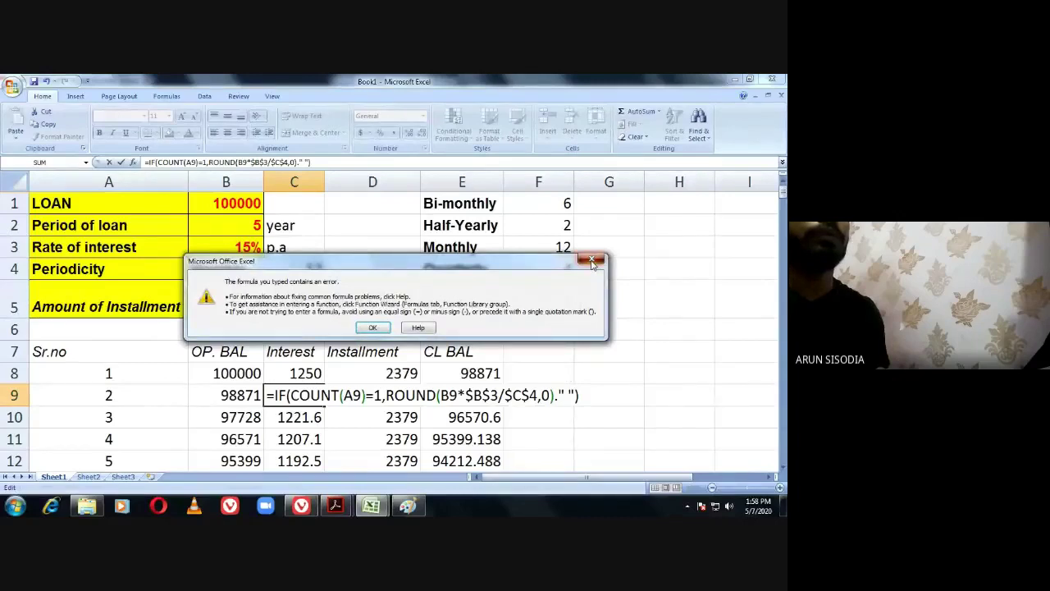
click(591, 260)
text(,)
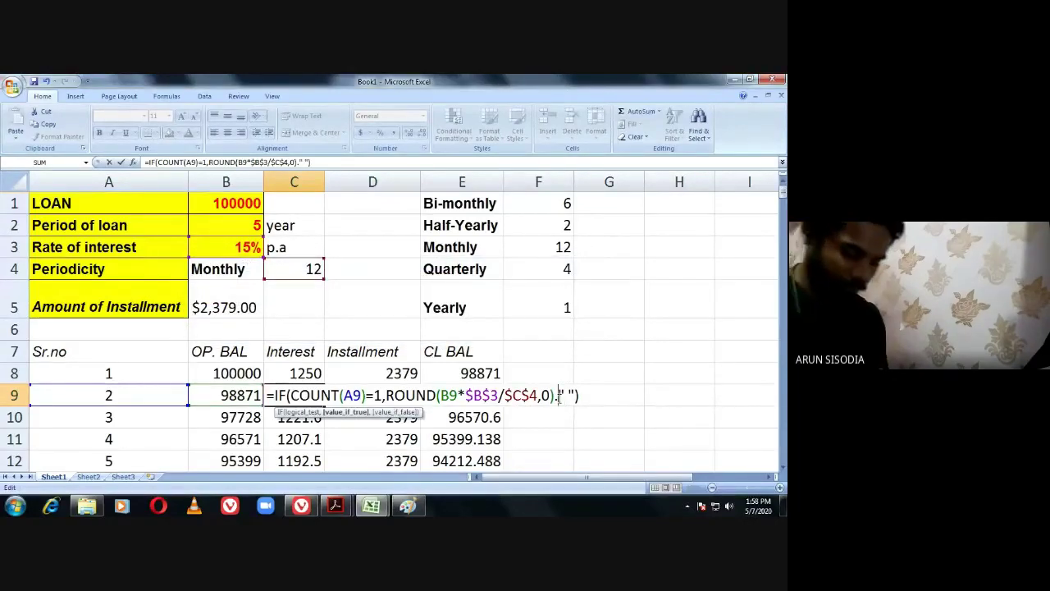
key(Return)
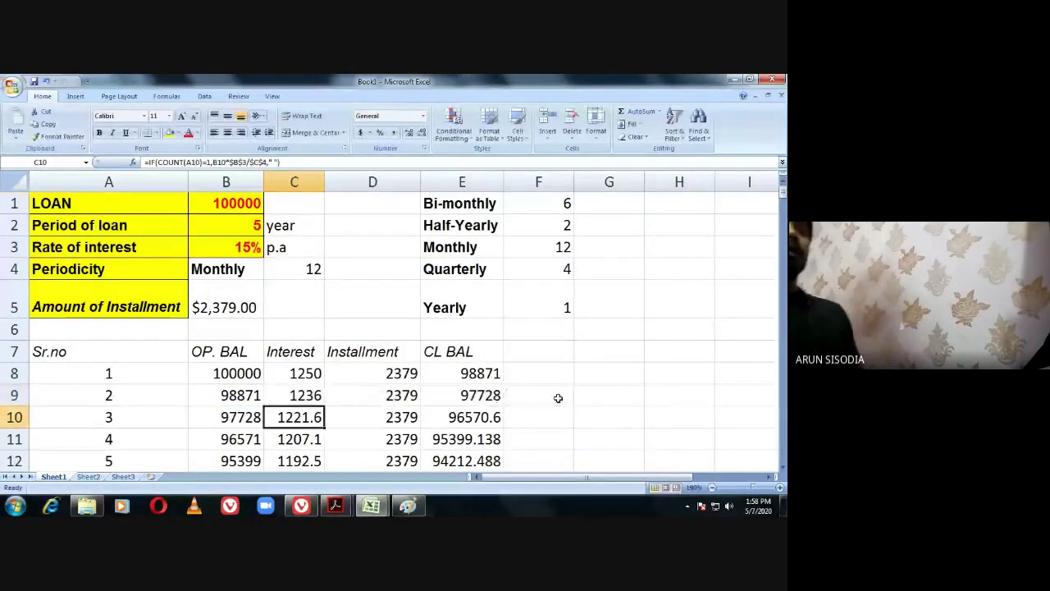
Fill the rounded interest formula from C9 down column C to row 75.
click(304, 395)
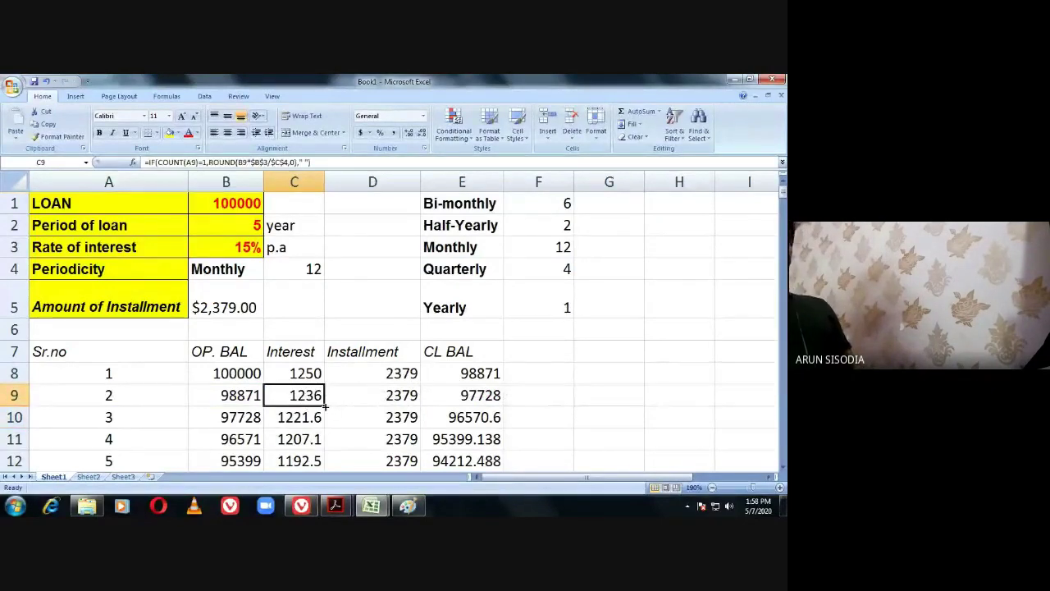
drag(324, 402, 315, 492)
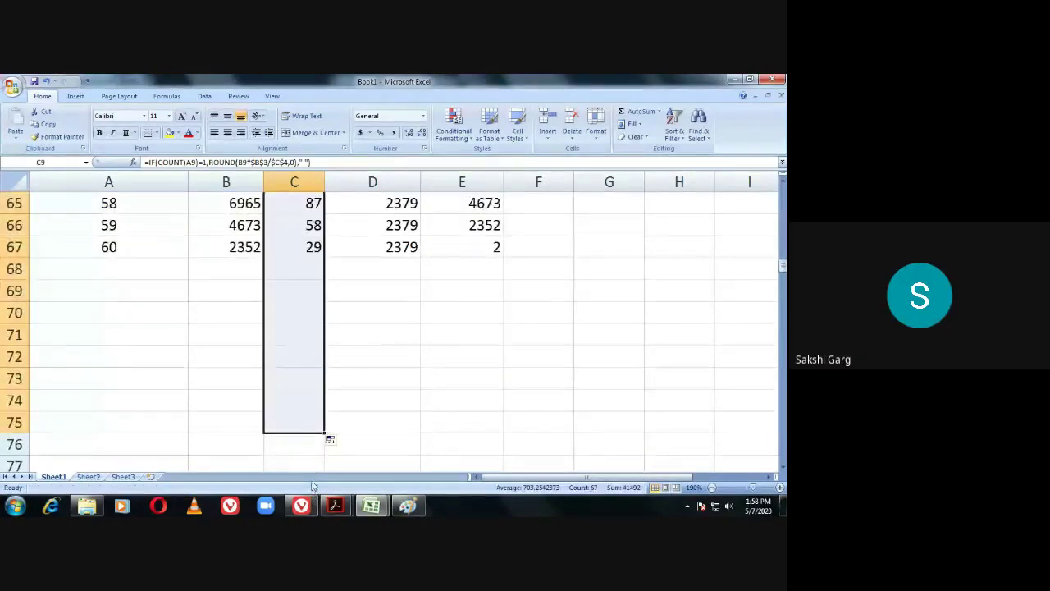
scroll(324, 459, up, 16)
scroll(324, 460, up, 5)
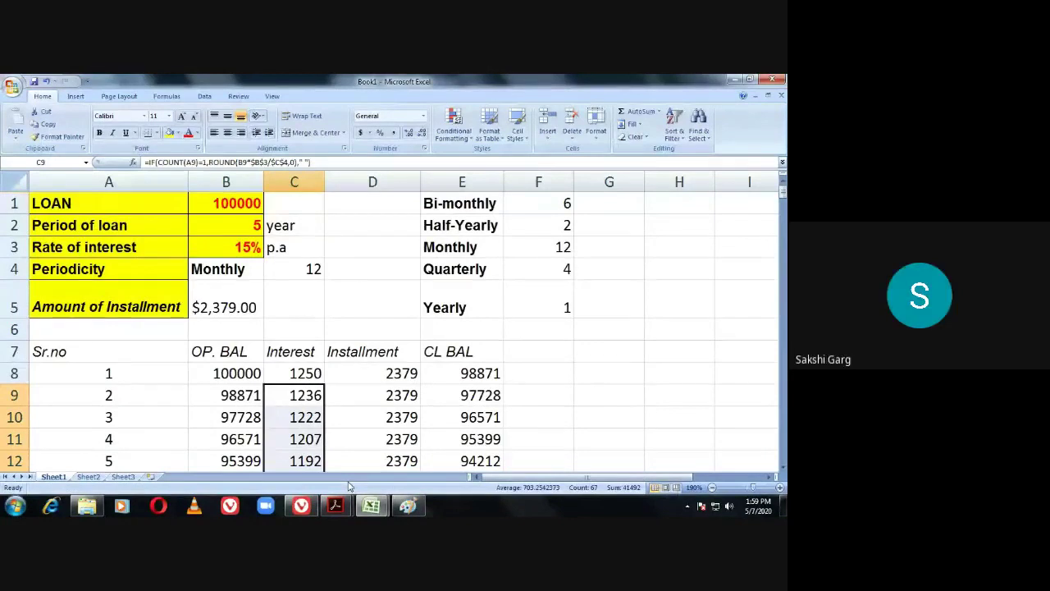
Examine the formulas in B8, C8, D8, B5 and E8, and look down the rounded schedule to serial number 45.
click(243, 374)
double_click(243, 374)
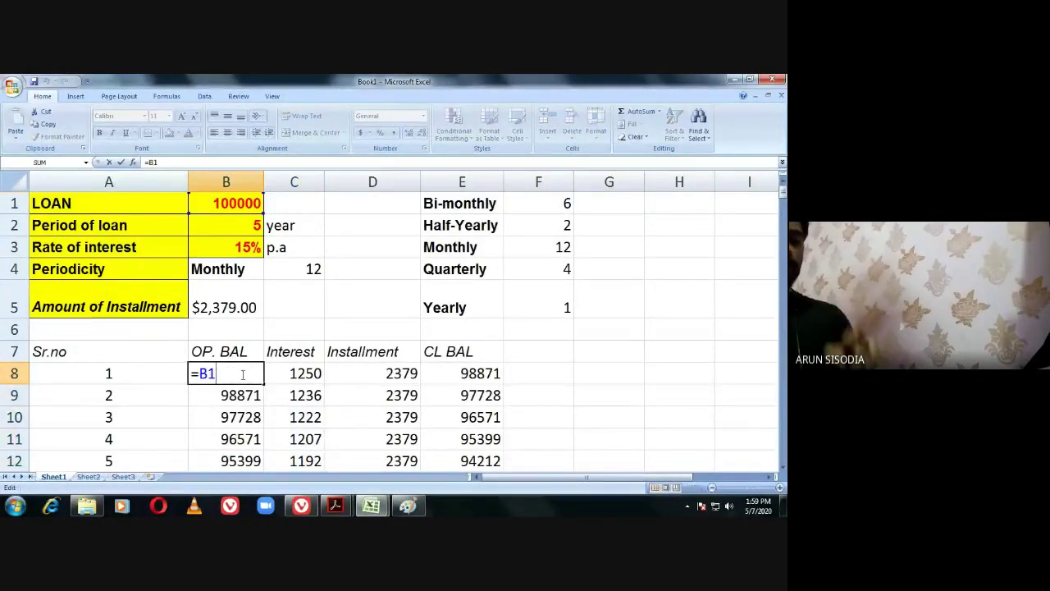
key(Return)
double_click(302, 374)
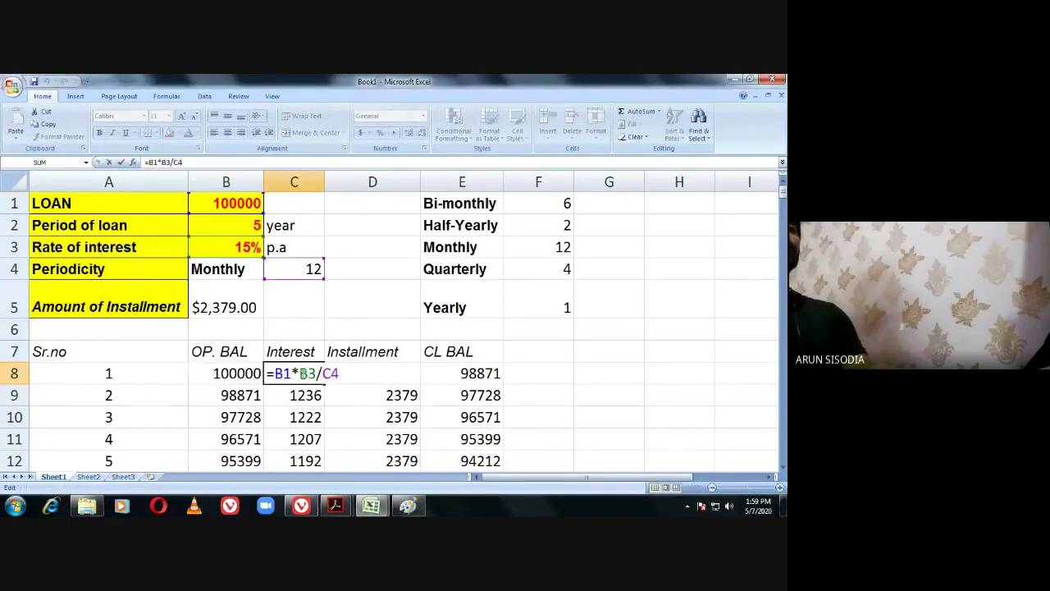
key(Return)
click(378, 373)
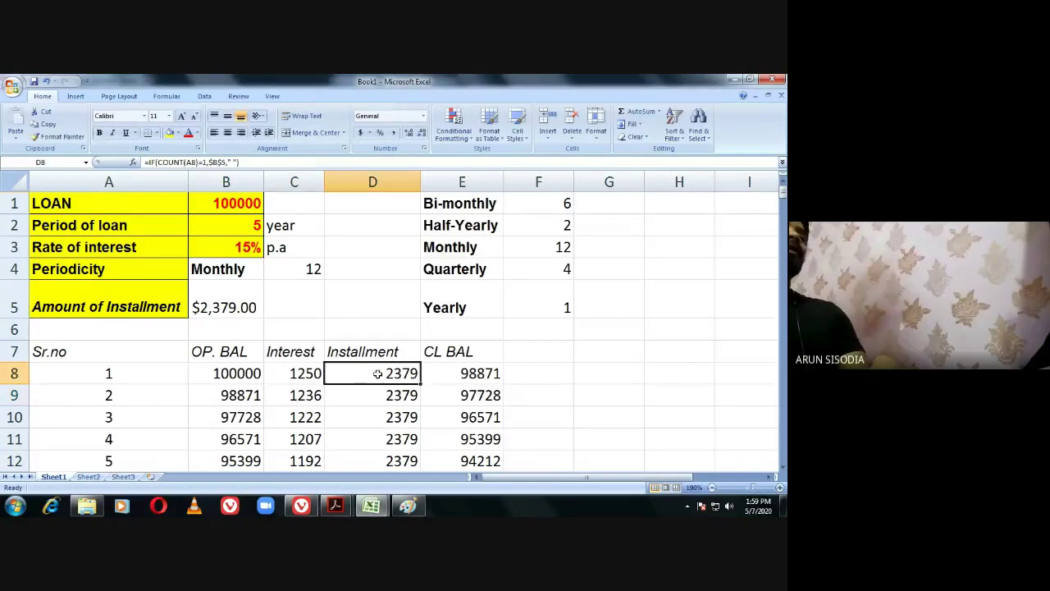
double_click(377, 374)
key(Return)
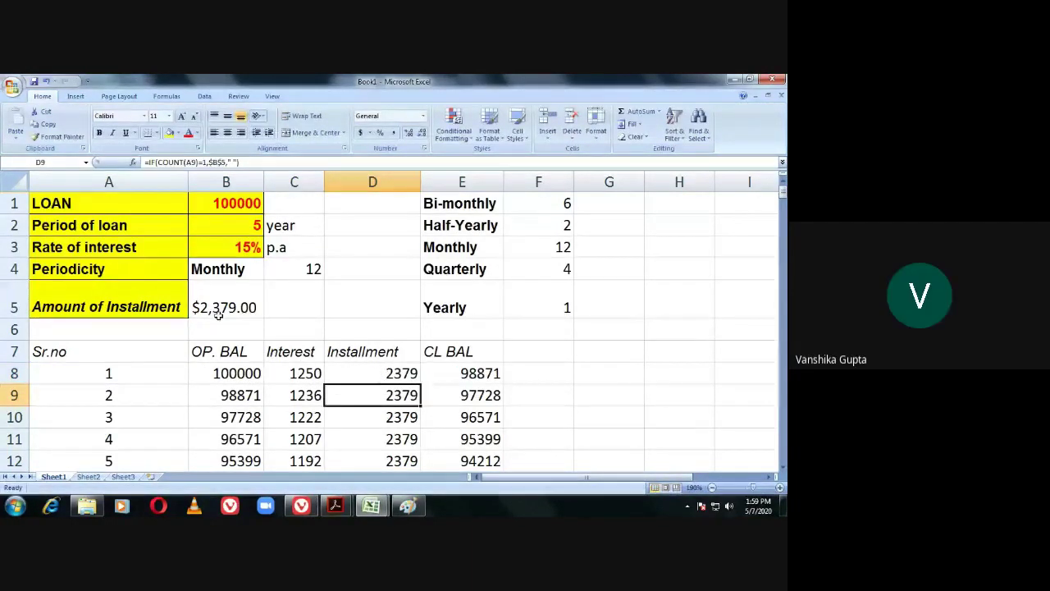
double_click(246, 309)
key(Return)
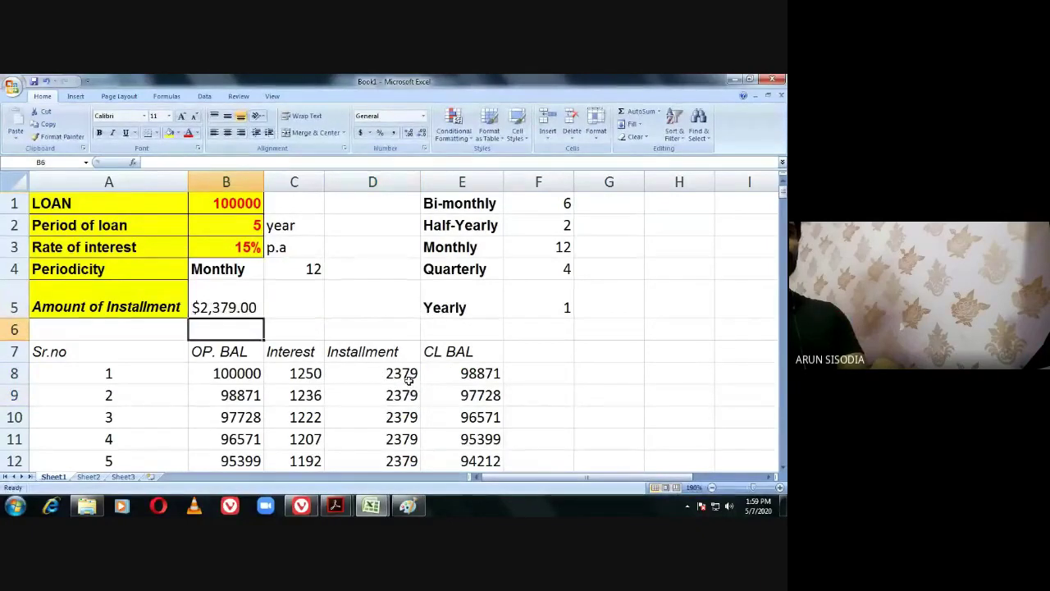
scroll(473, 394, down, 1)
click(477, 309)
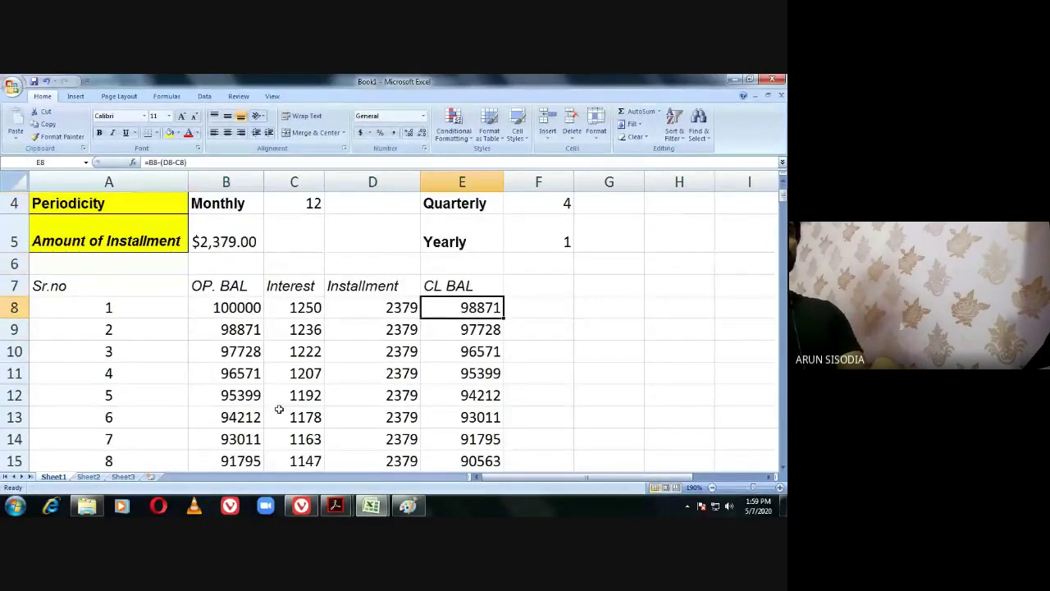
scroll(295, 414, down, 3)
scroll(296, 410, up, 3)
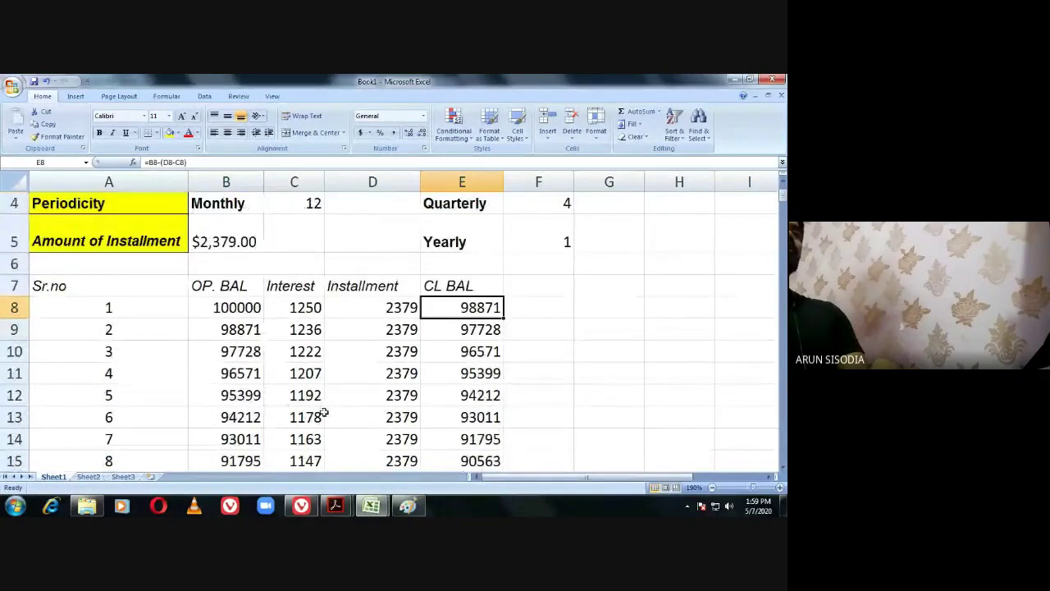
scroll(324, 423, down, 4)
scroll(326, 430, down, 8)
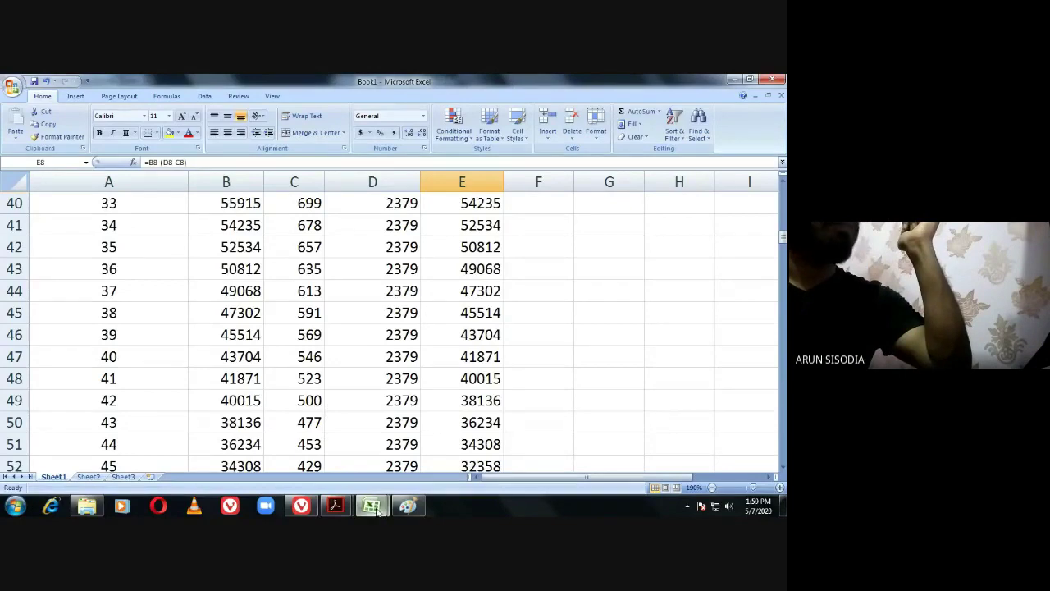
Switch to the FUNCTIONS FOR CLASS workbook, commit the open B8 formula, and copy the labels in G10:G13 of sheet L&L Q2.
mouse_move(372, 509)
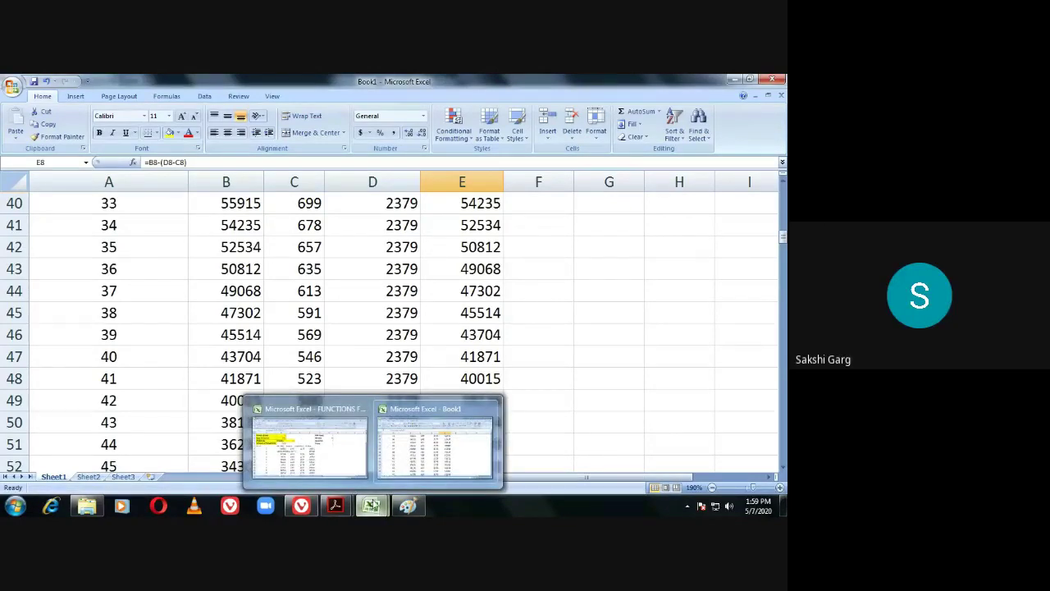
click(342, 464)
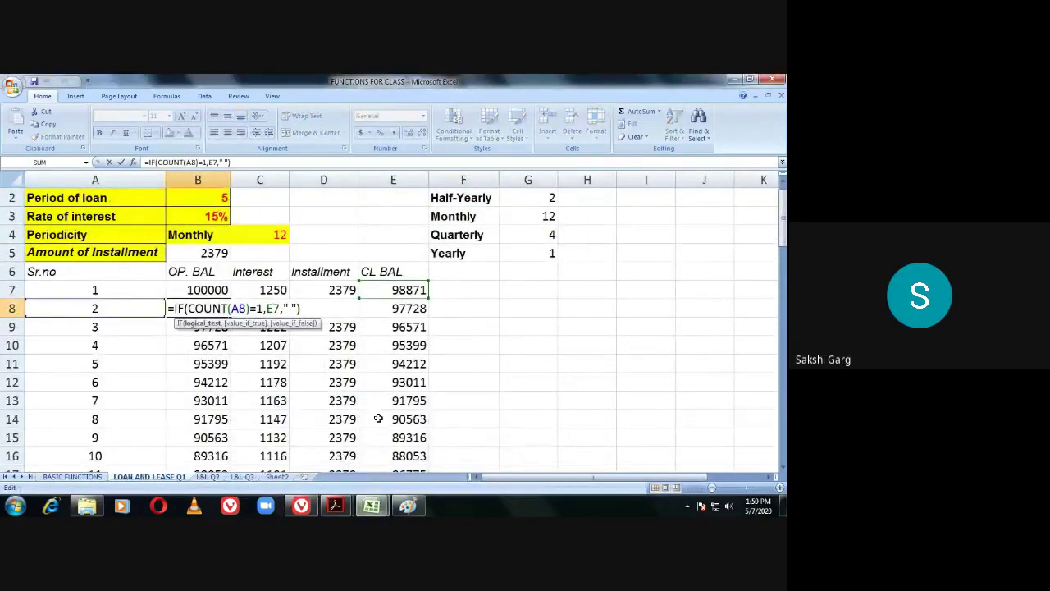
key(Return)
scroll(458, 402, down, 5)
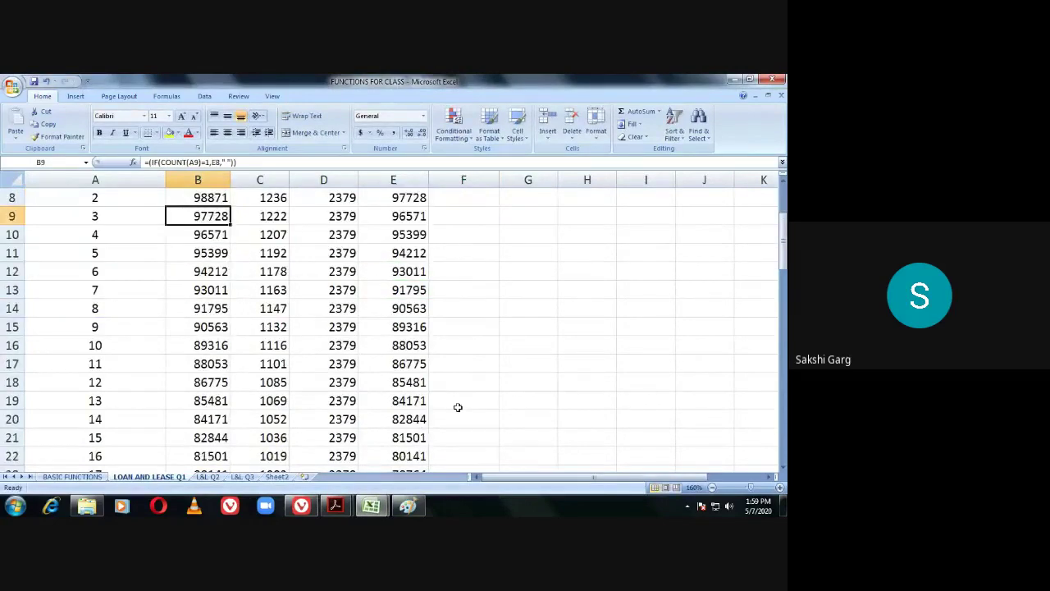
click(207, 477)
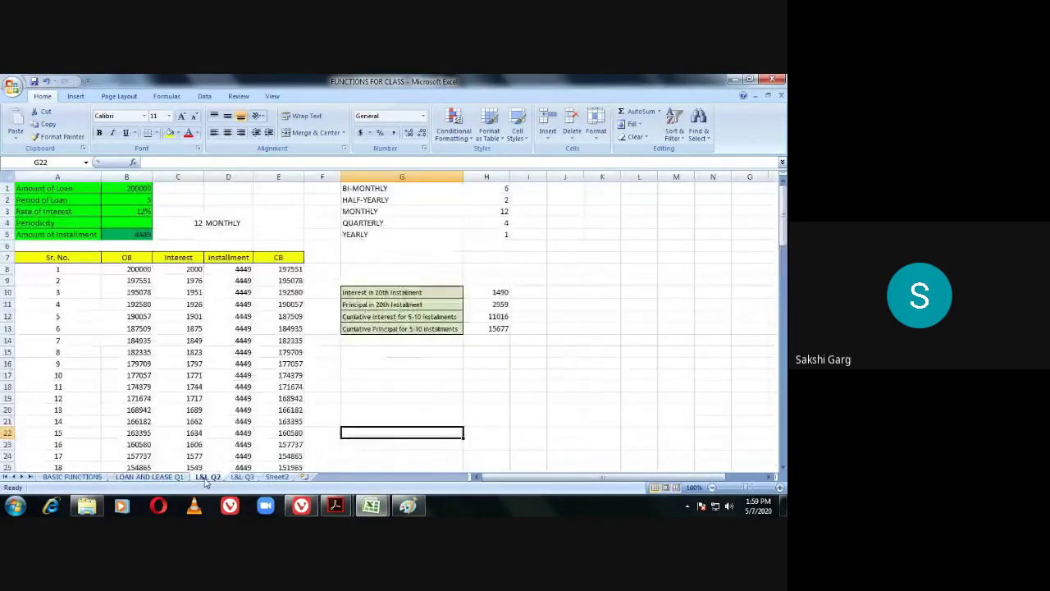
drag(355, 294, 373, 328)
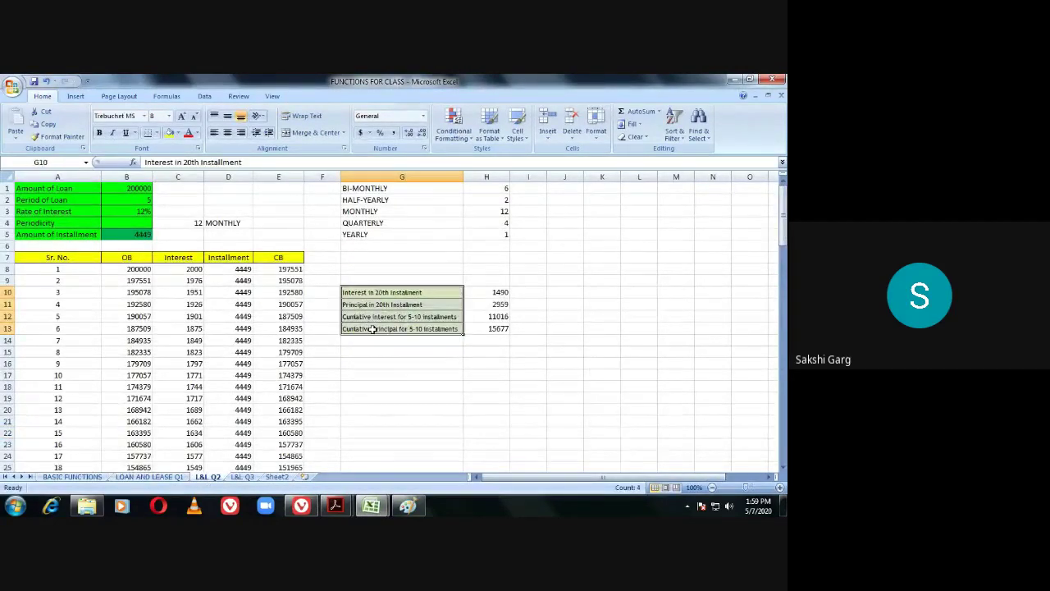
key(ctrl+c)
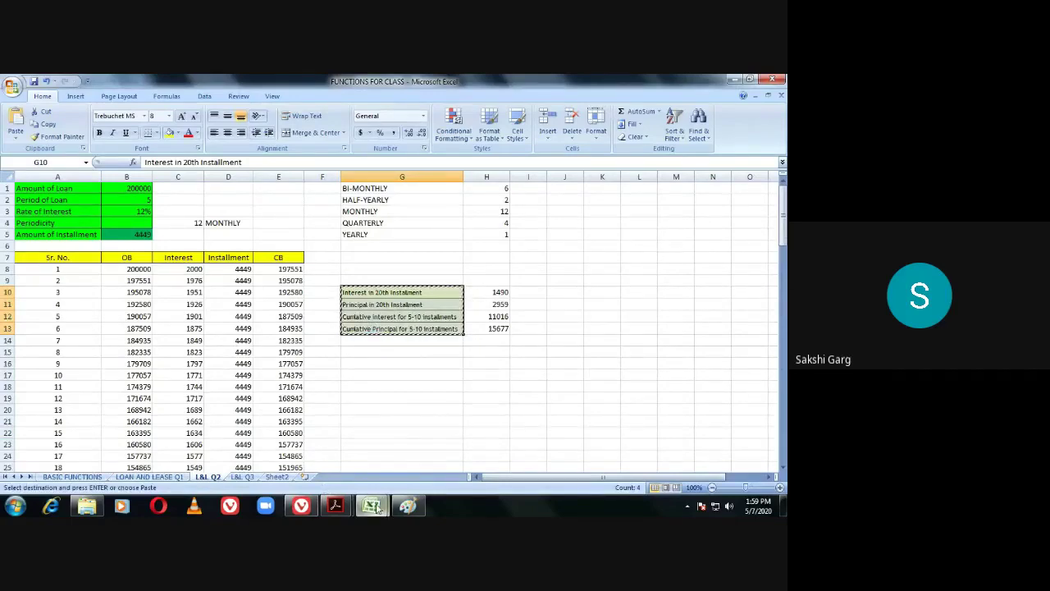
Switch back to the Book1 workbook and try to paste the four copied installment labels into G10 beside the schedule.
mouse_move(371, 504)
click(409, 472)
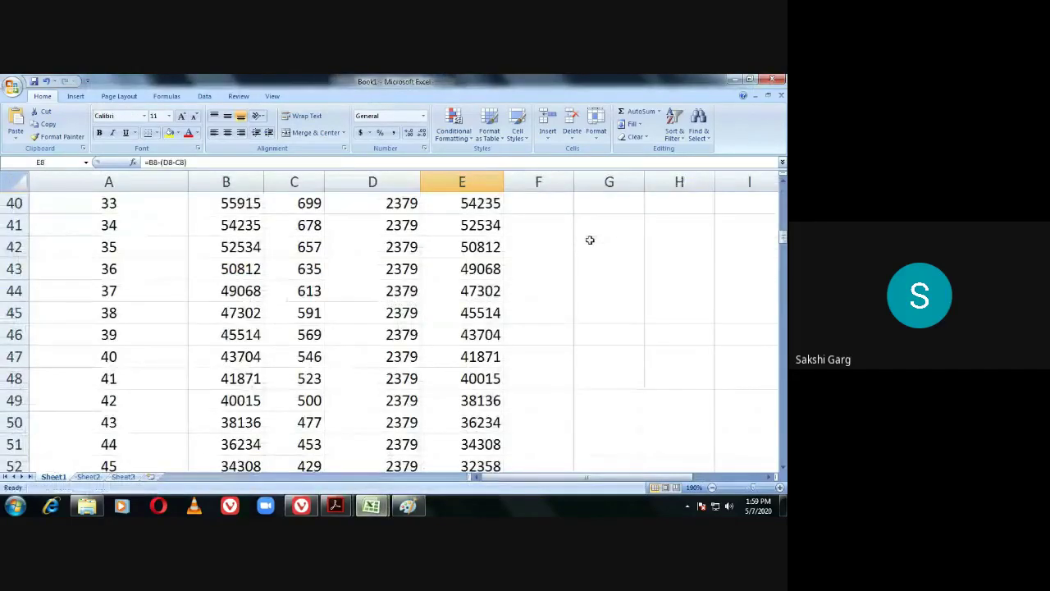
ctrl+scroll(559, 280, up, 6)
scroll(552, 328, up, 11)
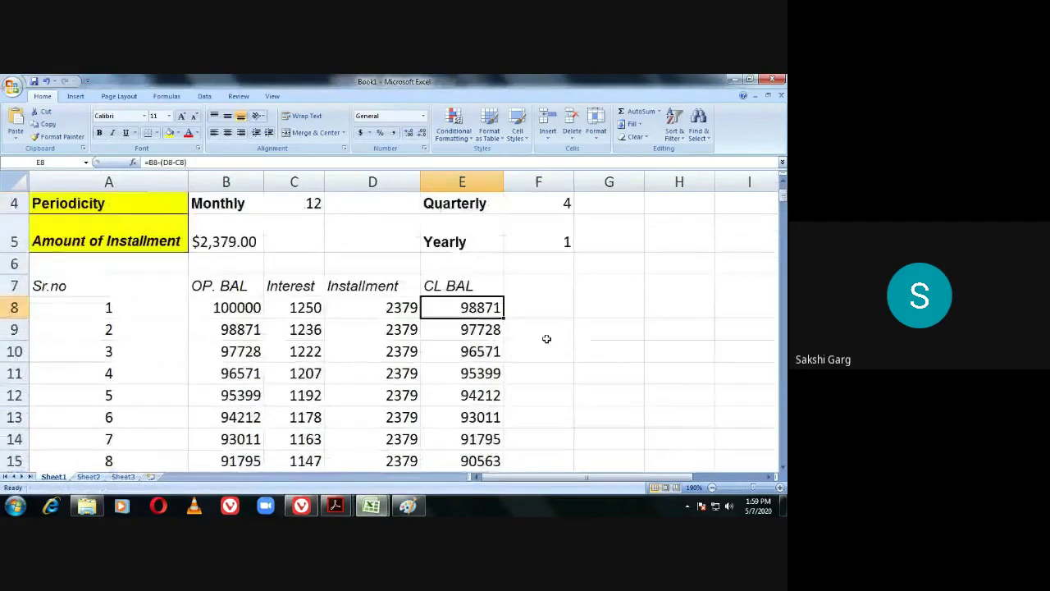
scroll(570, 304, down, 1)
drag(516, 477, 525, 466)
double_click(425, 266)
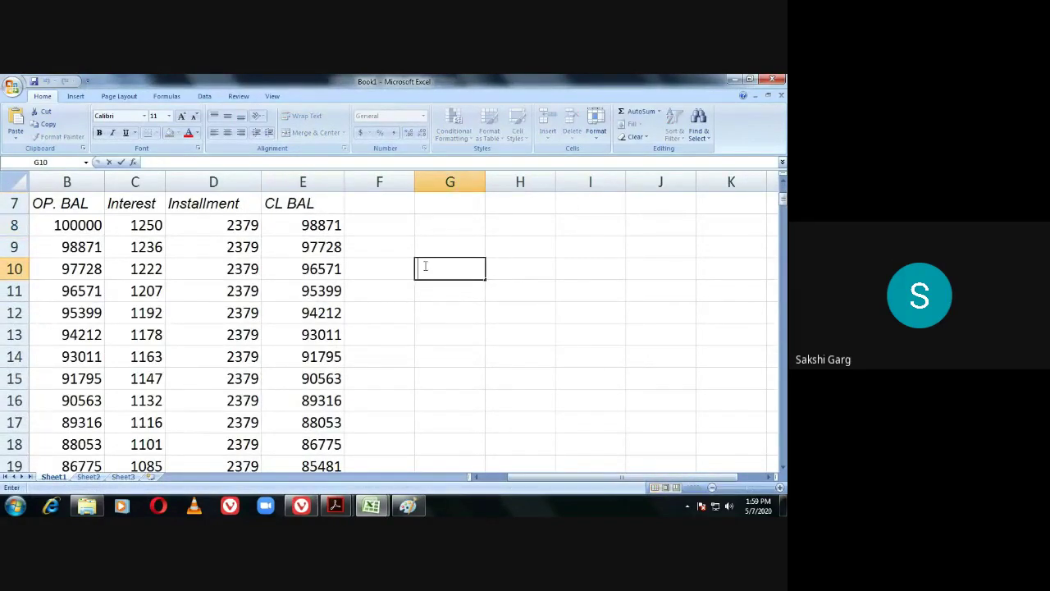
key(ctrl+v)
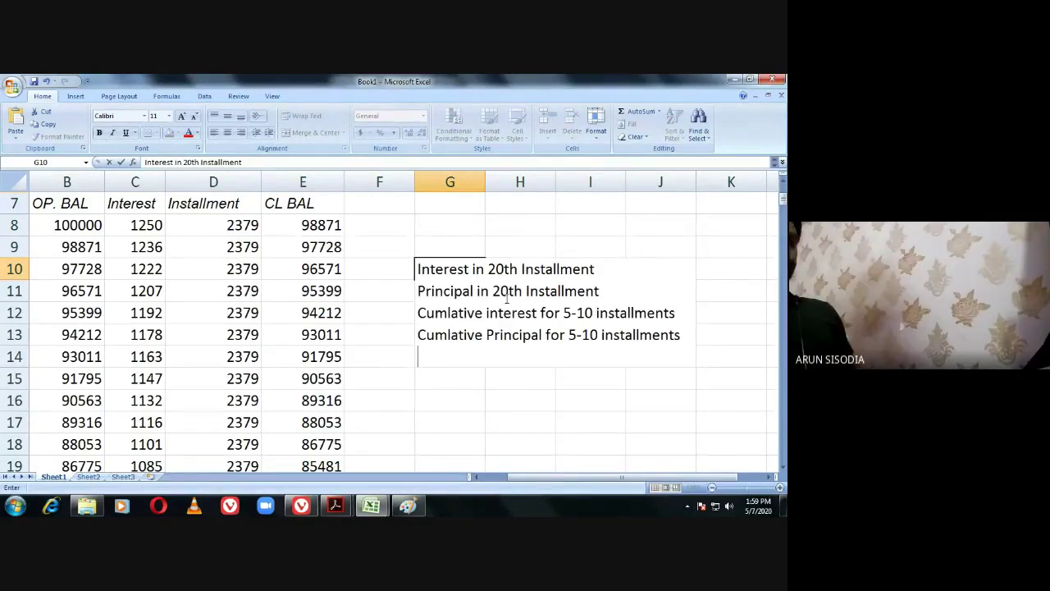
key(Escape)
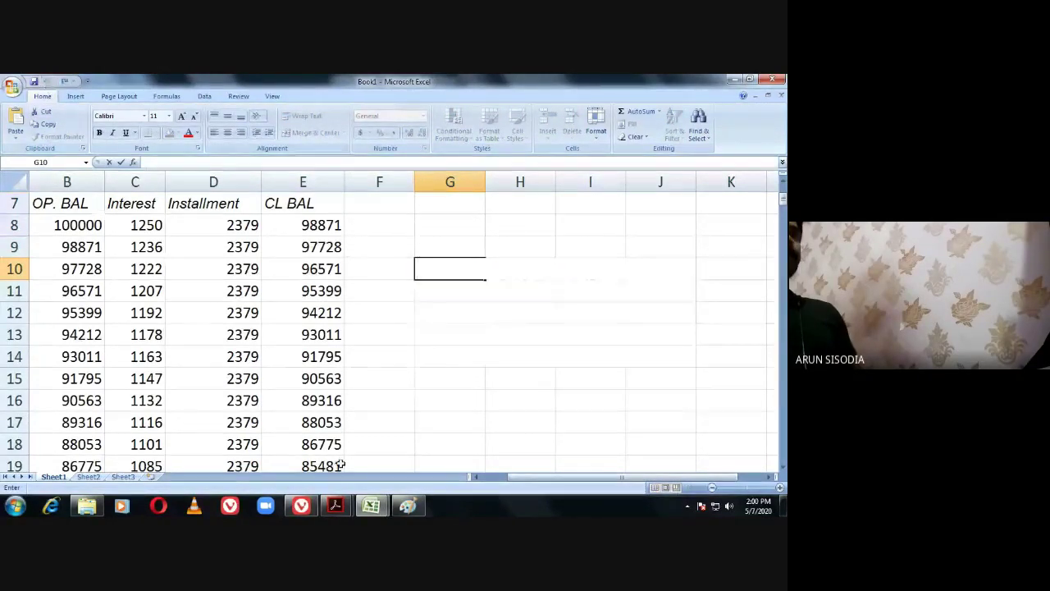
Paste the four copied installment labels into G10:G13 and autofit the width of column G to them.
click(480, 359)
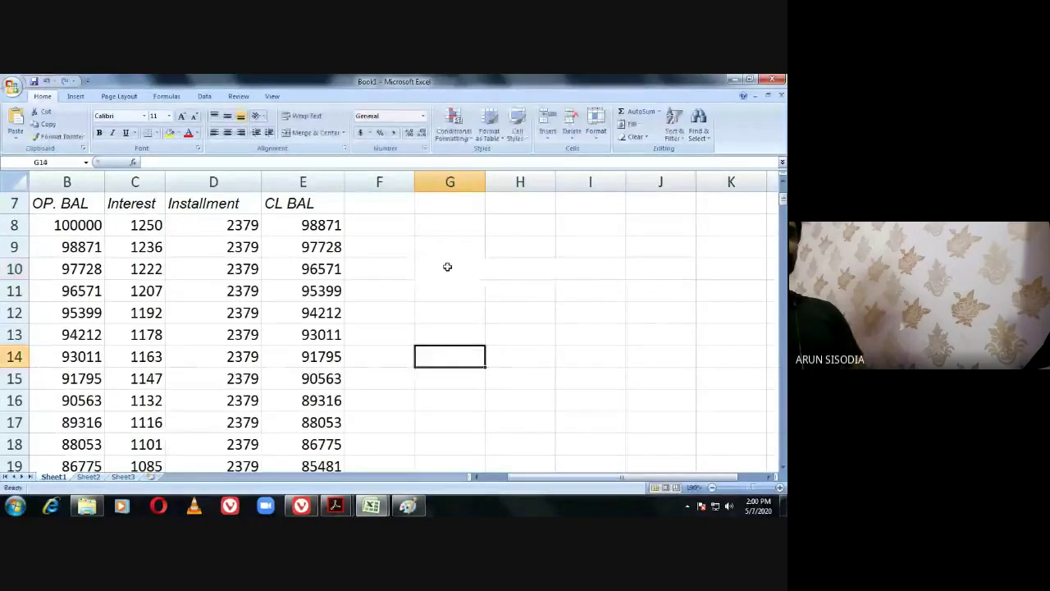
click(448, 267)
key(ctrl+v)
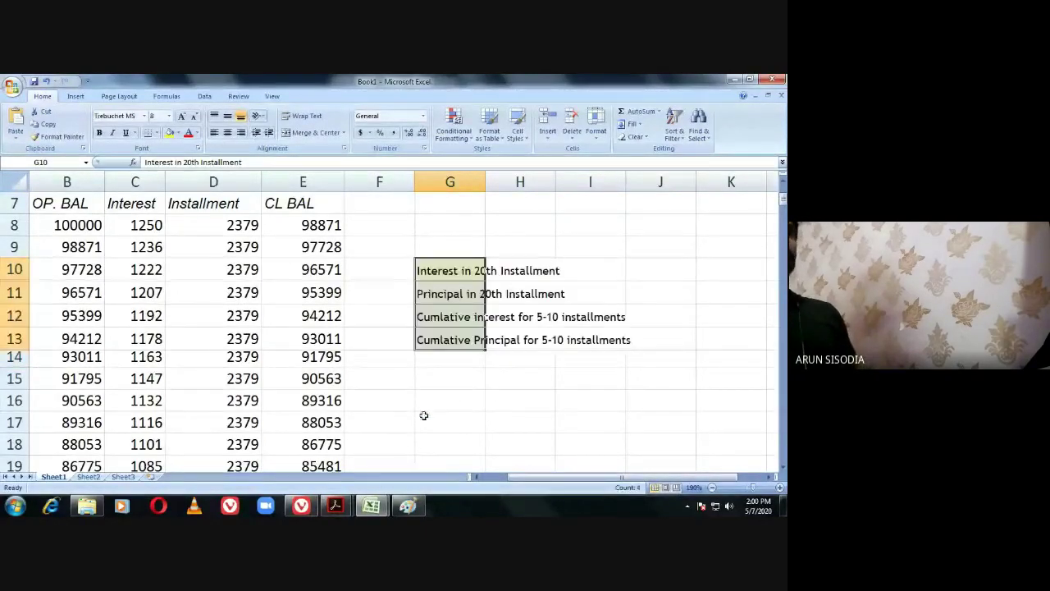
double_click(485, 181)
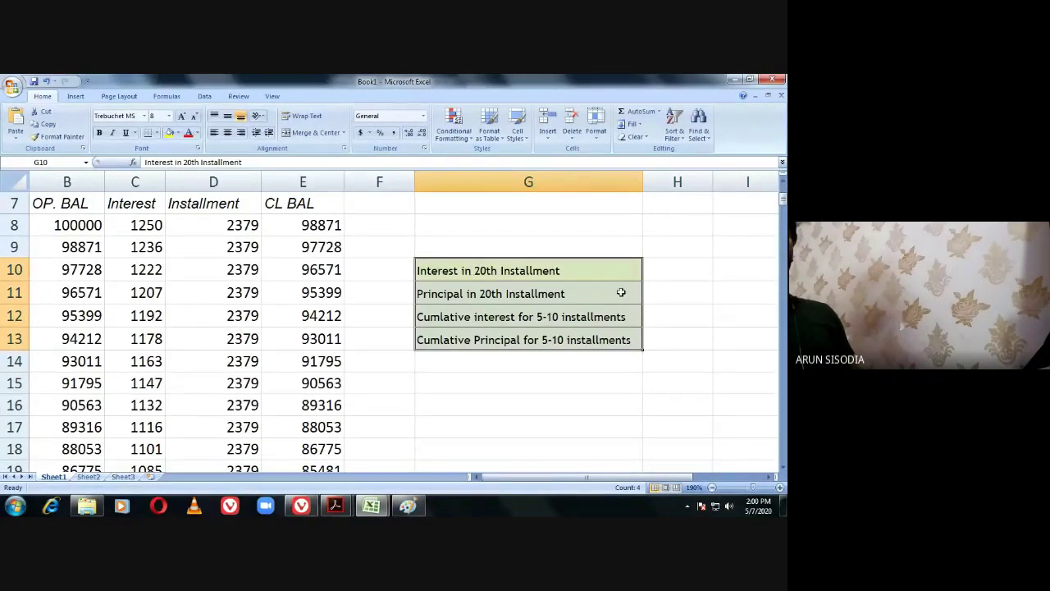
click(651, 271)
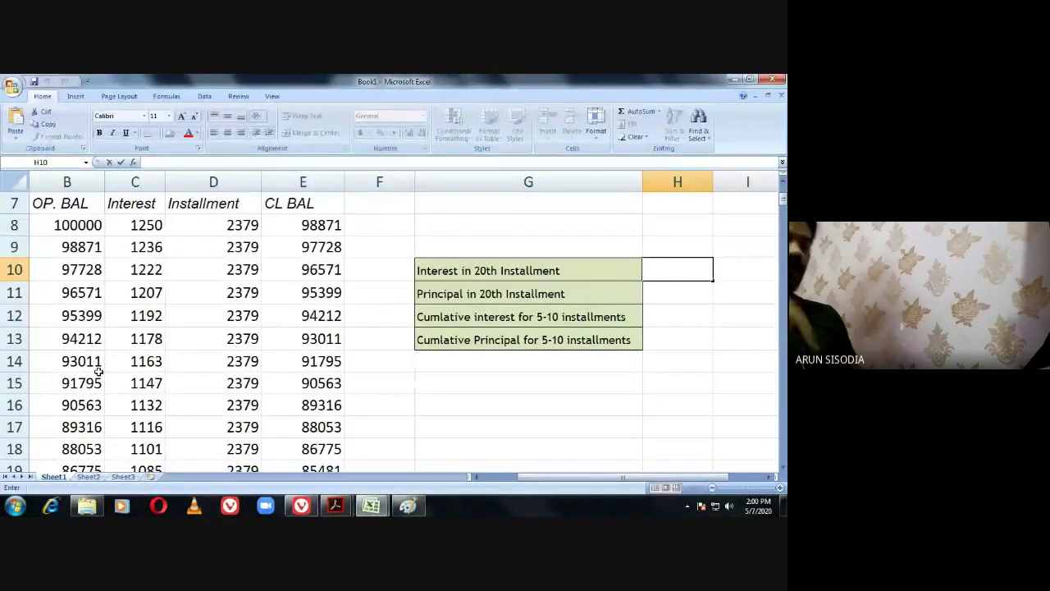
text(=)
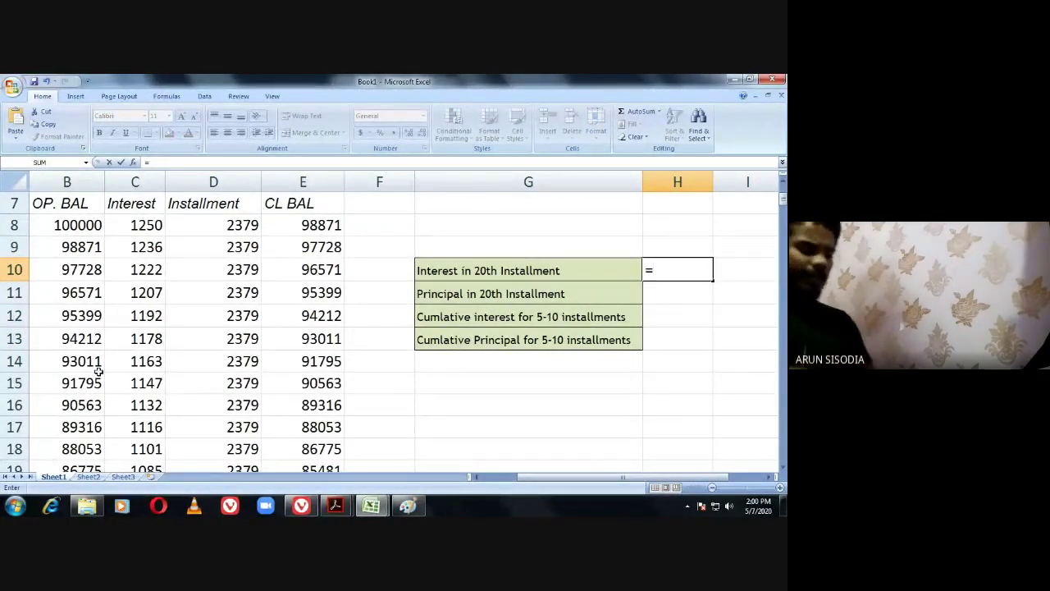
text(IP)
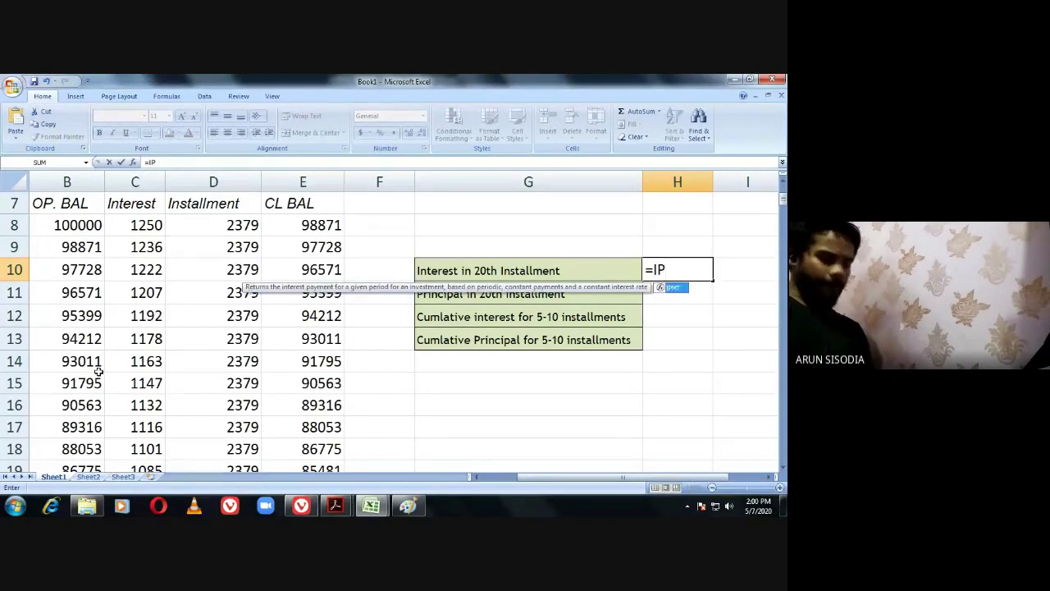
text(MT)
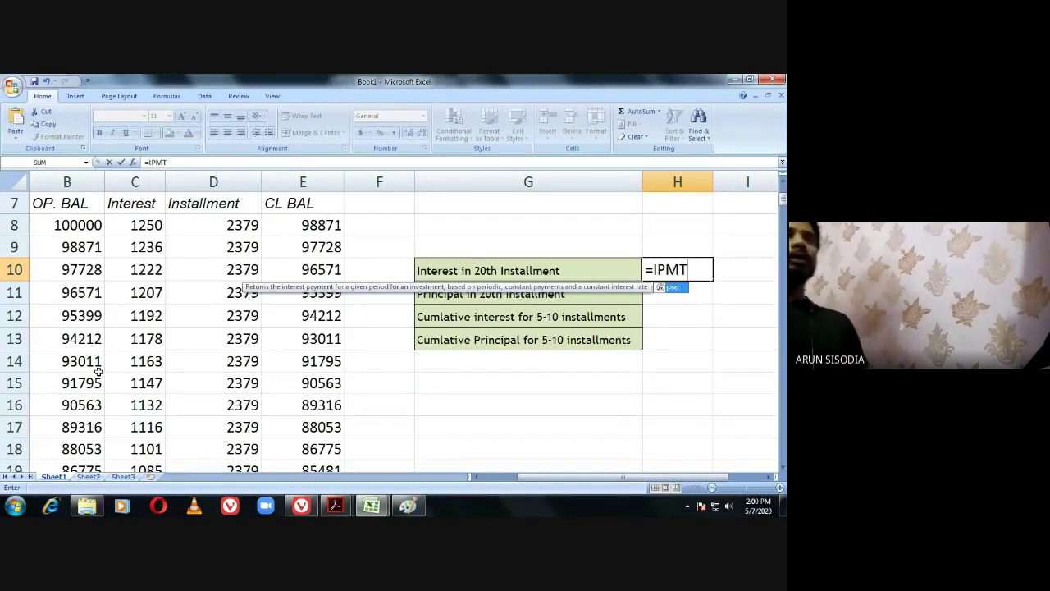
text(()
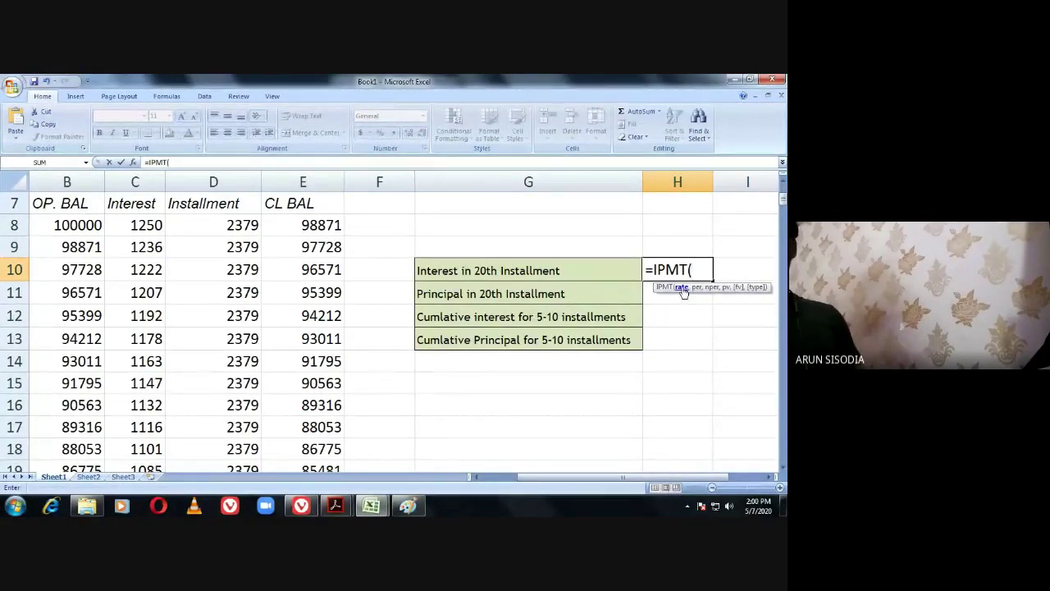
scroll(610, 328, up, 2)
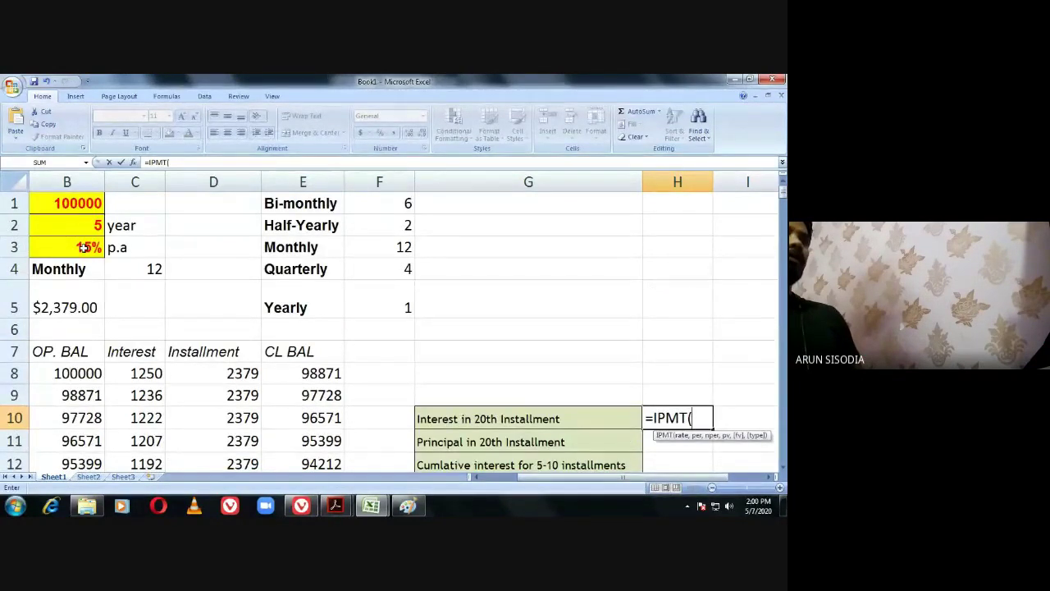
click(85, 248)
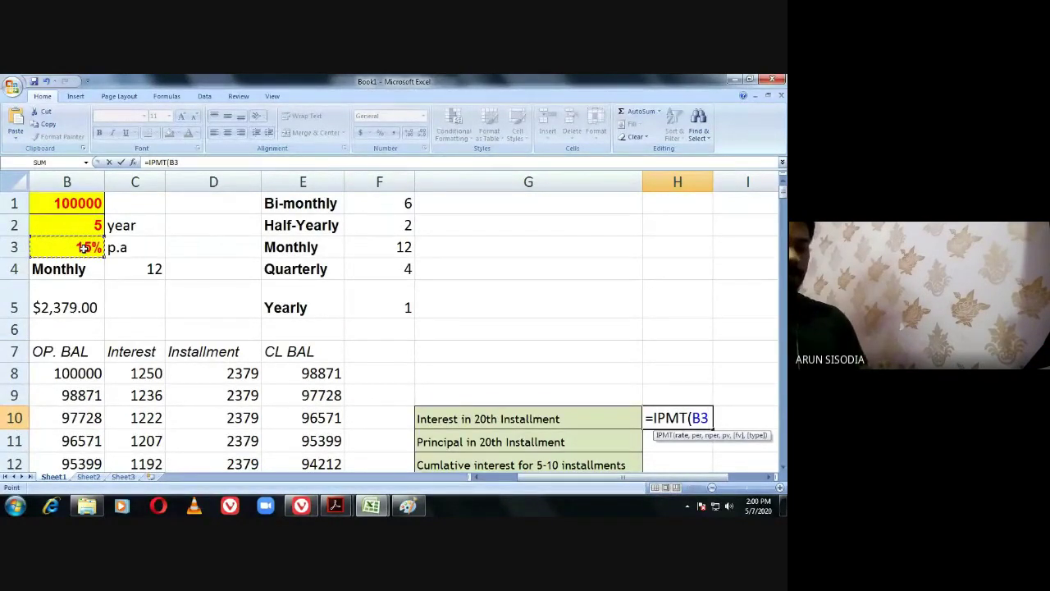
text(/)
click(136, 268)
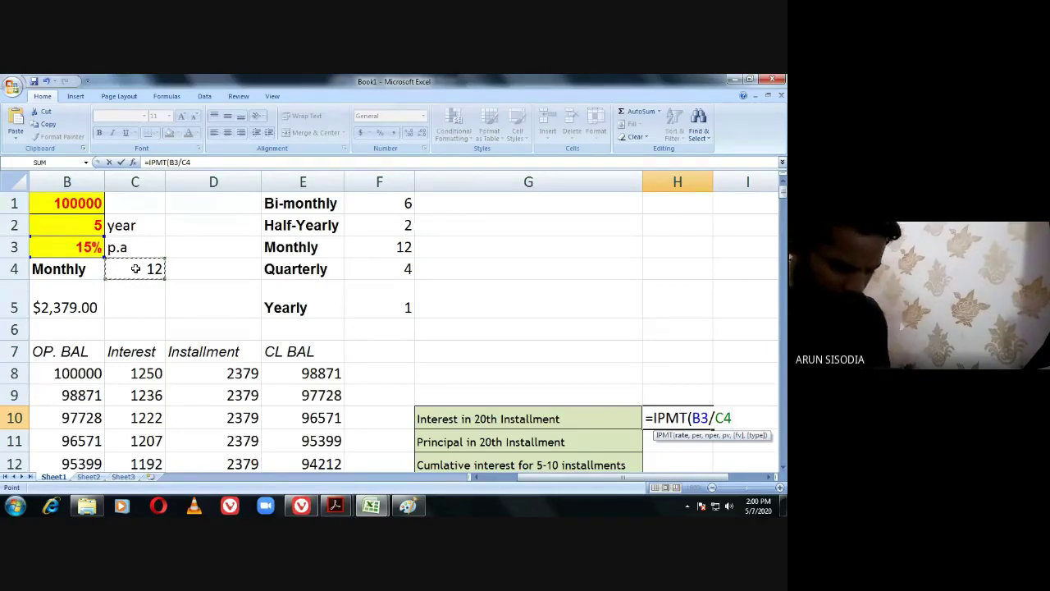
text(,)
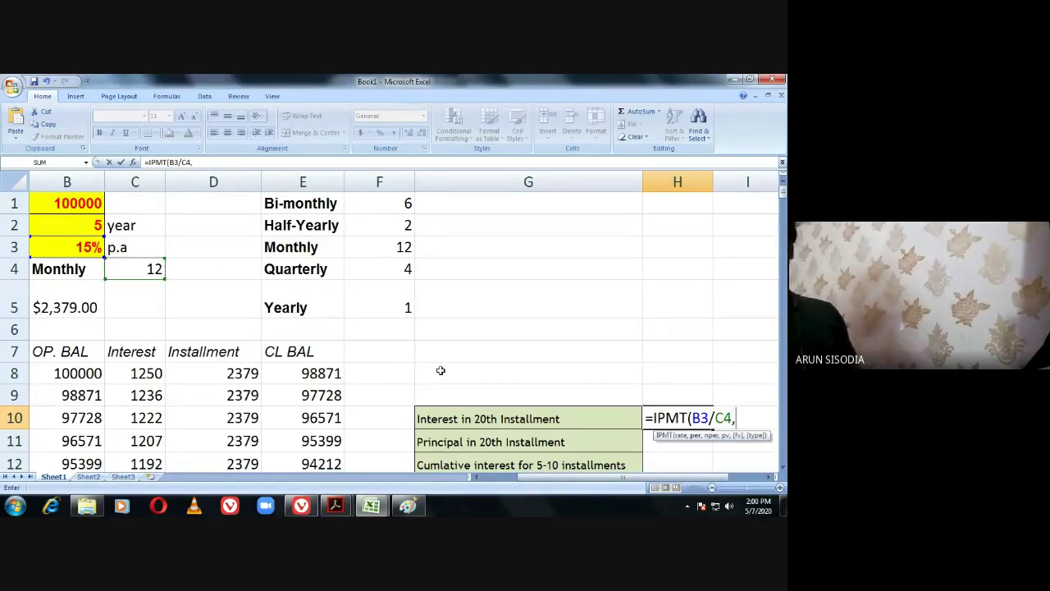
scroll(440, 365, down, 1)
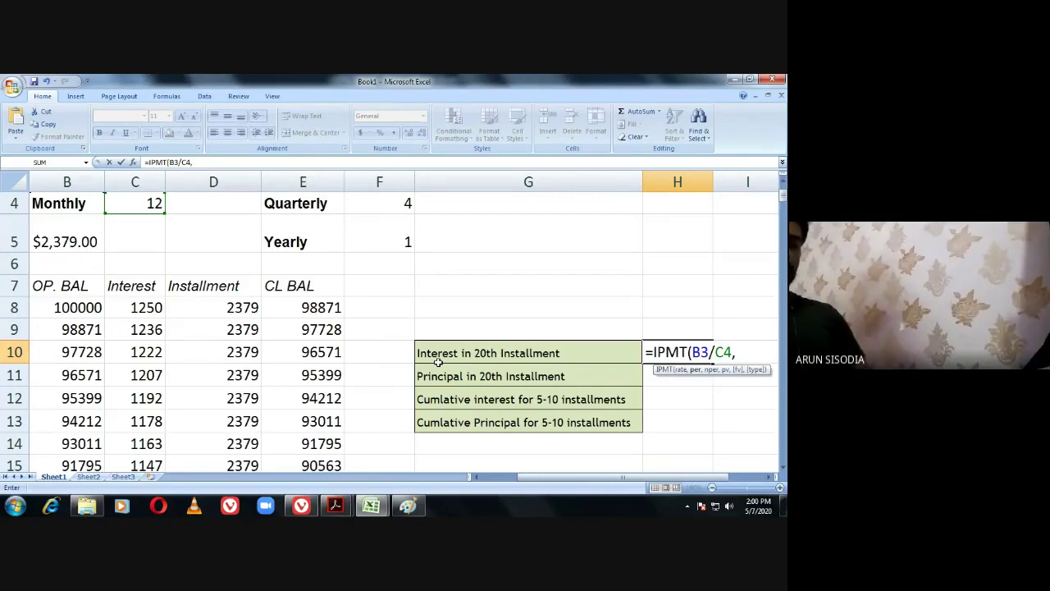
key(BackSpace)
key(BackSpace)
key(BackSpace)
key(BackSpace)
key(BackSpace)
key(BackSpace)
key(BackSpace)
key(BackSpace)
key(BackSpace)
key(BackSpace)
key(BackSpace)
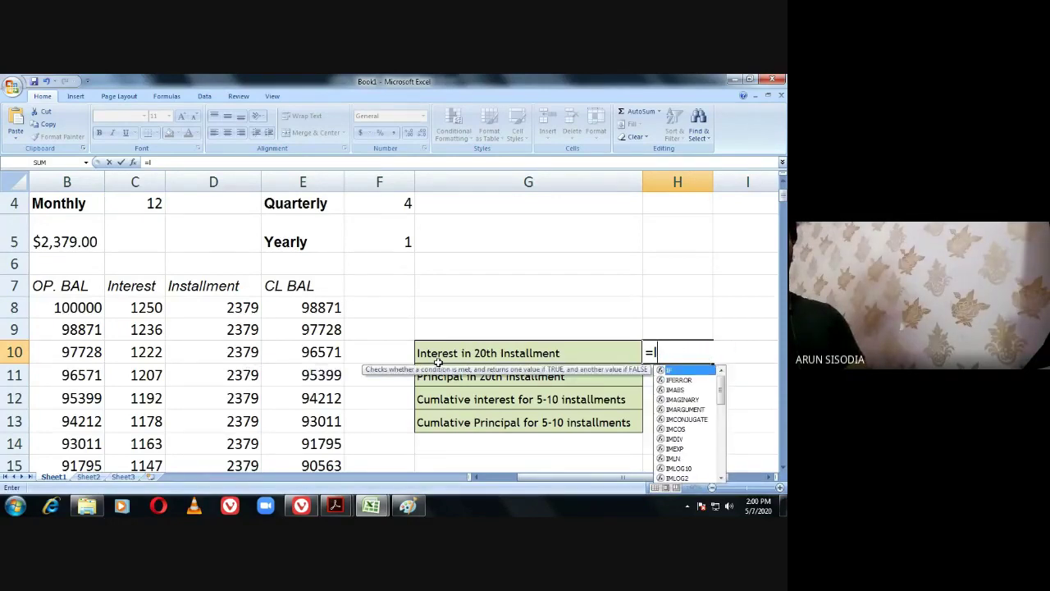
key(Return)
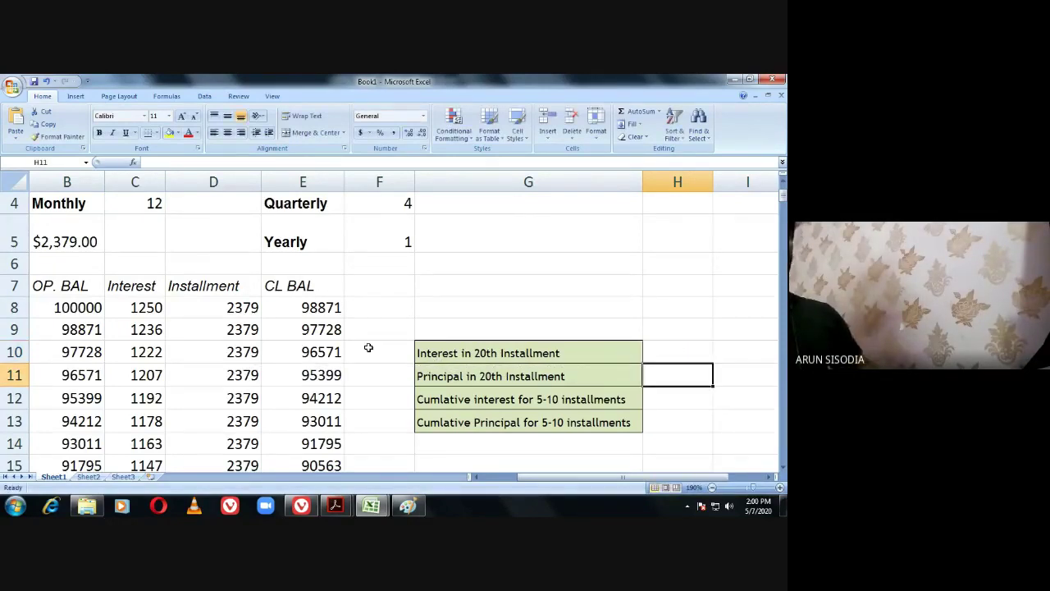
Switch to the FUNCTIONS FOR CLASS workbook and examine the 20th-installment interest formula in H10 of sheet L&L Q2.
scroll(368, 348, down, 2)
mouse_move(371, 506)
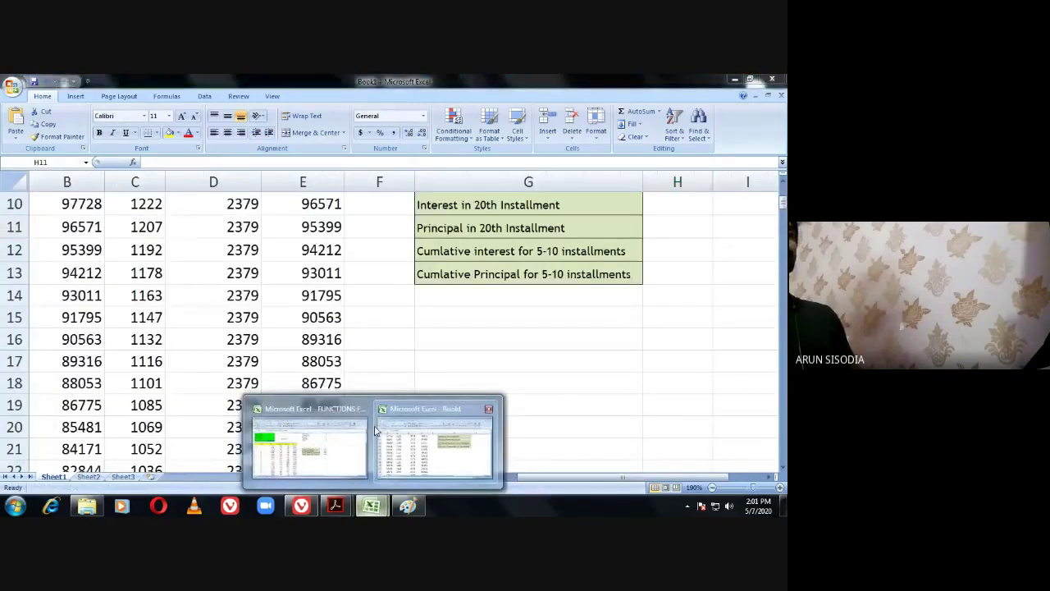
click(310, 447)
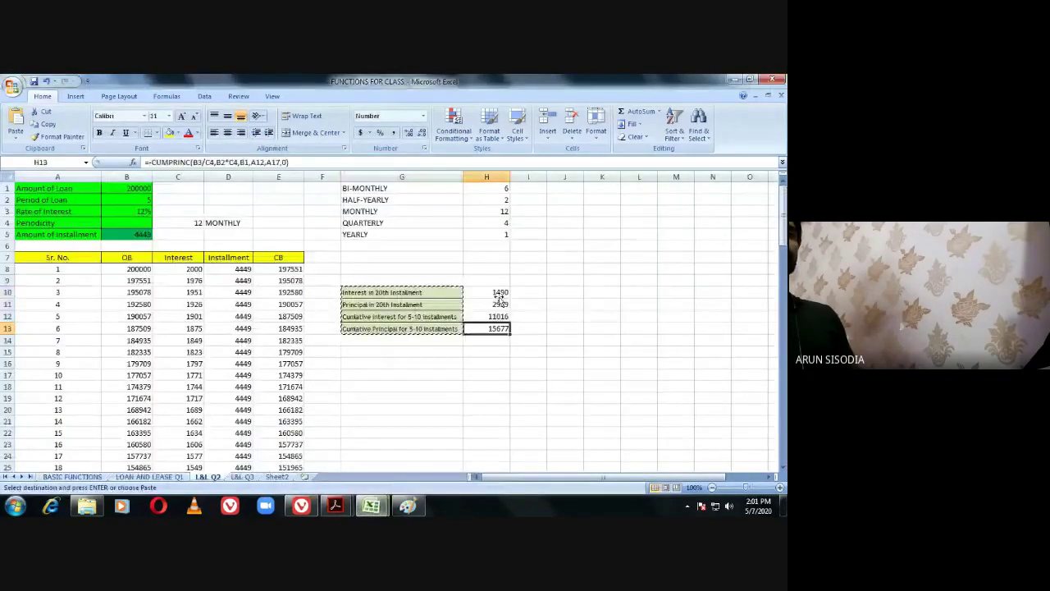
double_click(499, 294)
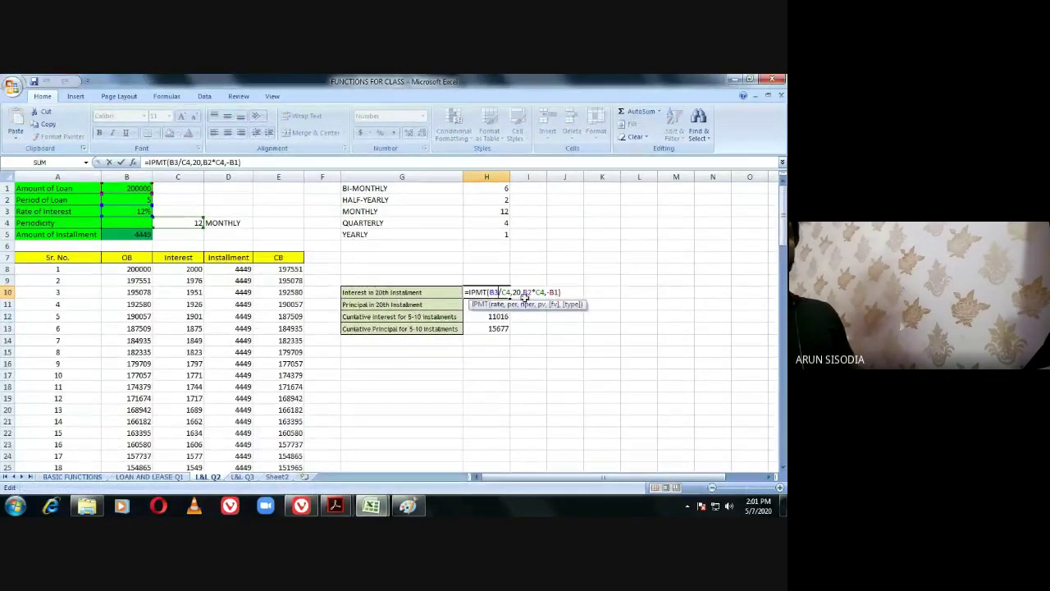
key(Return)
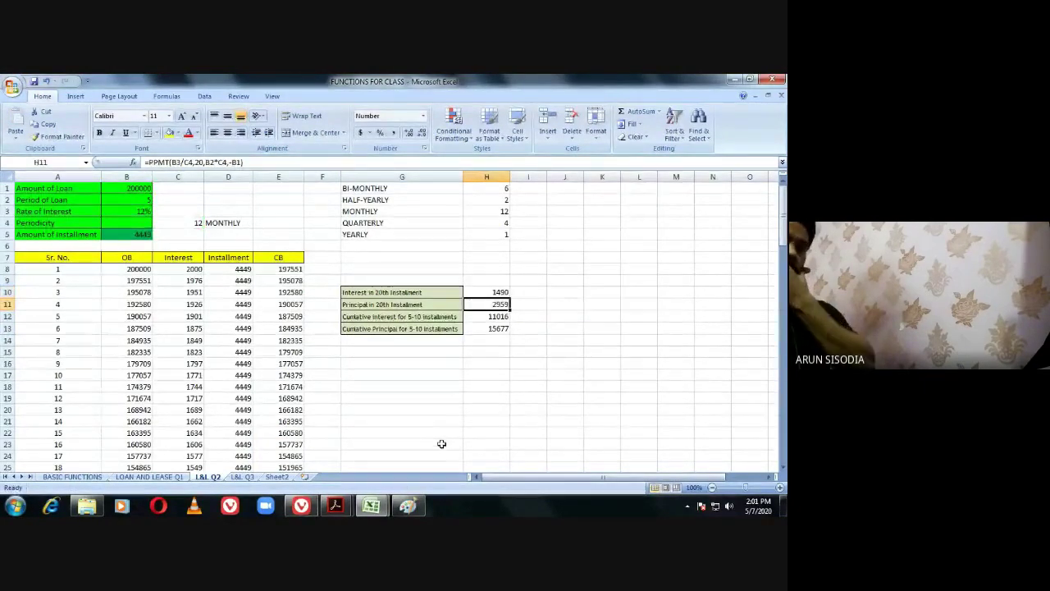
Switch back to the Book1 workbook and begin a formula in H10 beside the Interest in 20th Installment label.
click(371, 506)
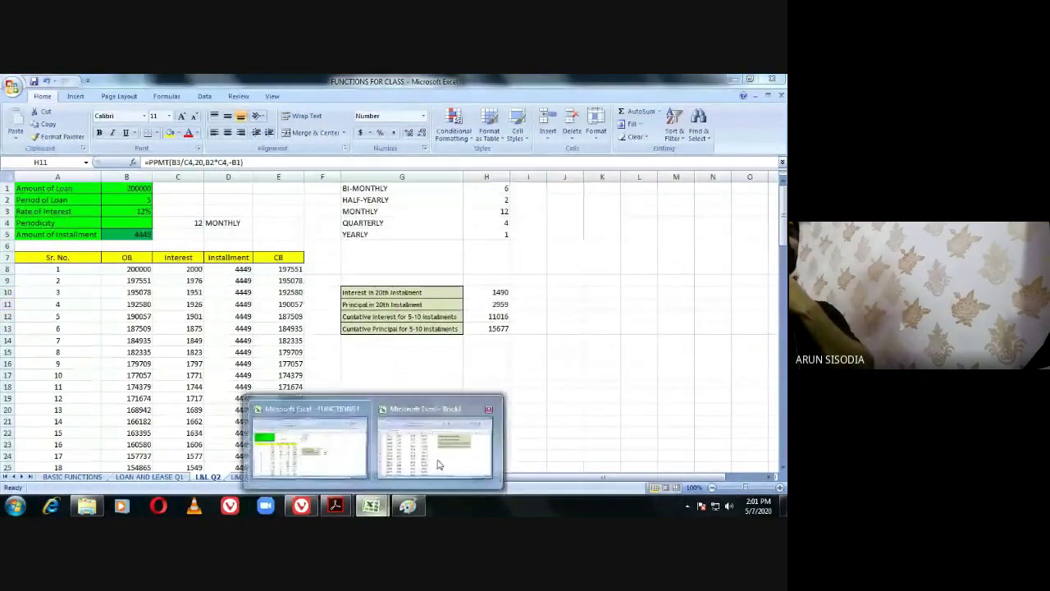
click(439, 465)
scroll(522, 332, up, 2)
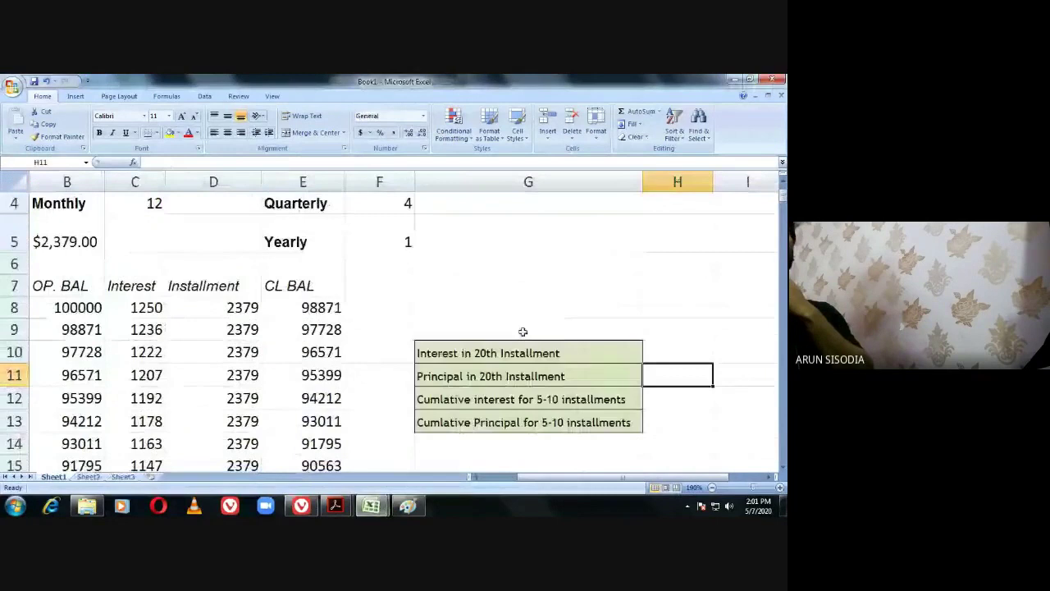
double_click(656, 348)
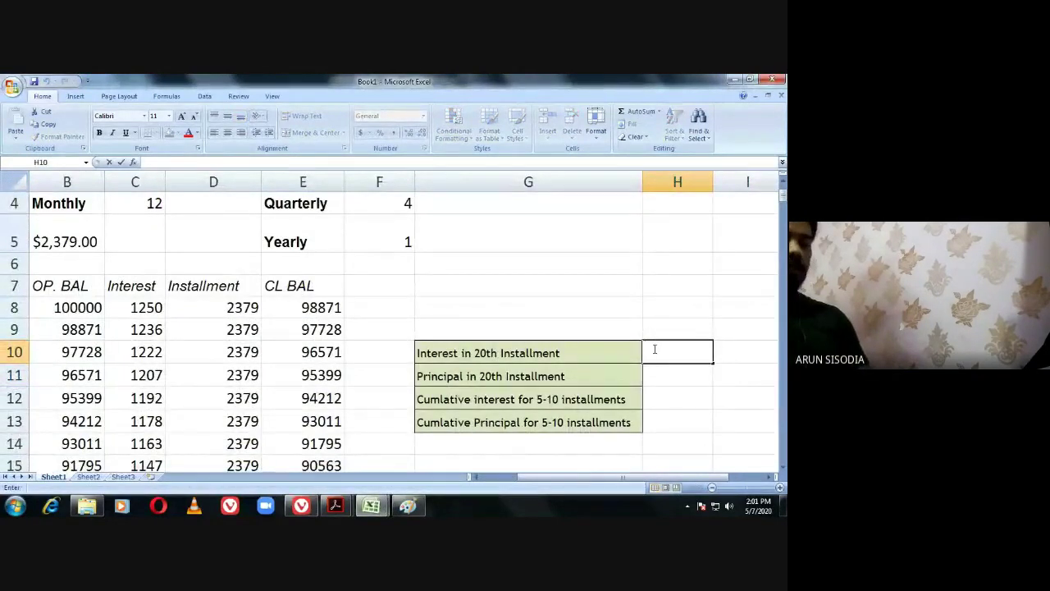
text(=)
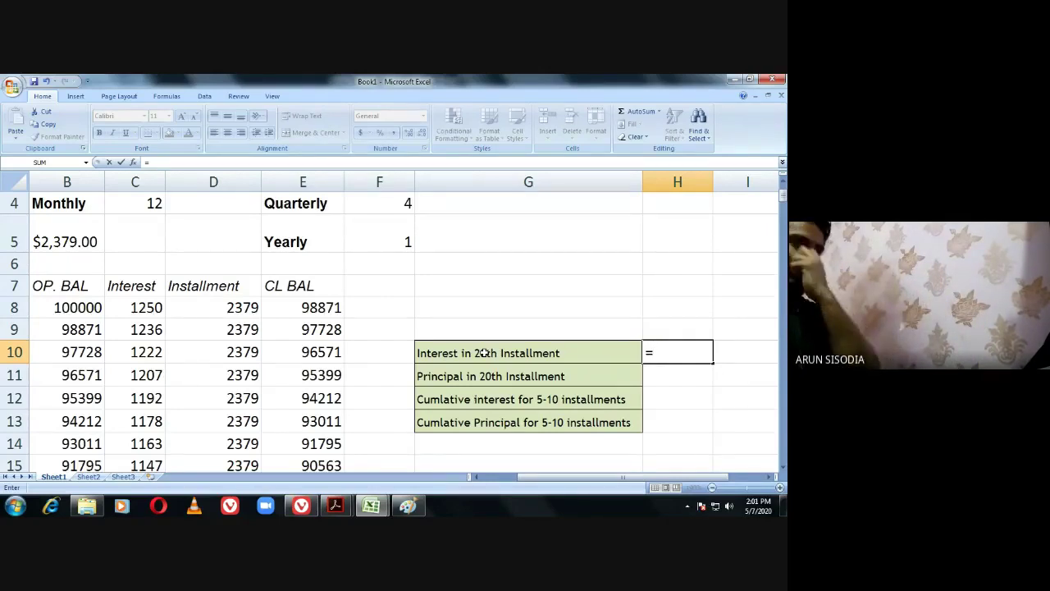
drag(525, 479, 493, 480)
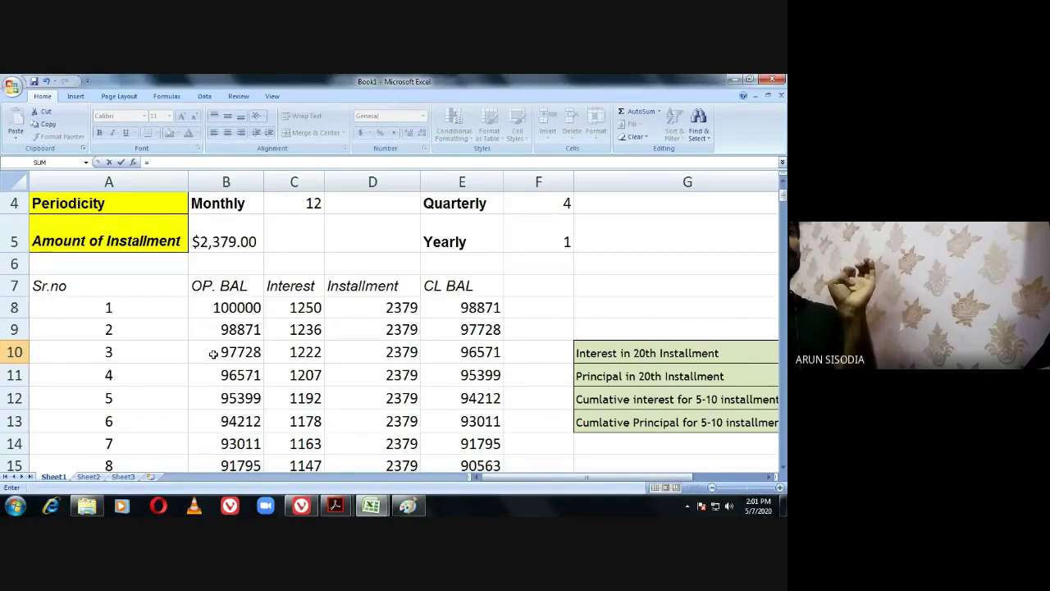
click(89, 308)
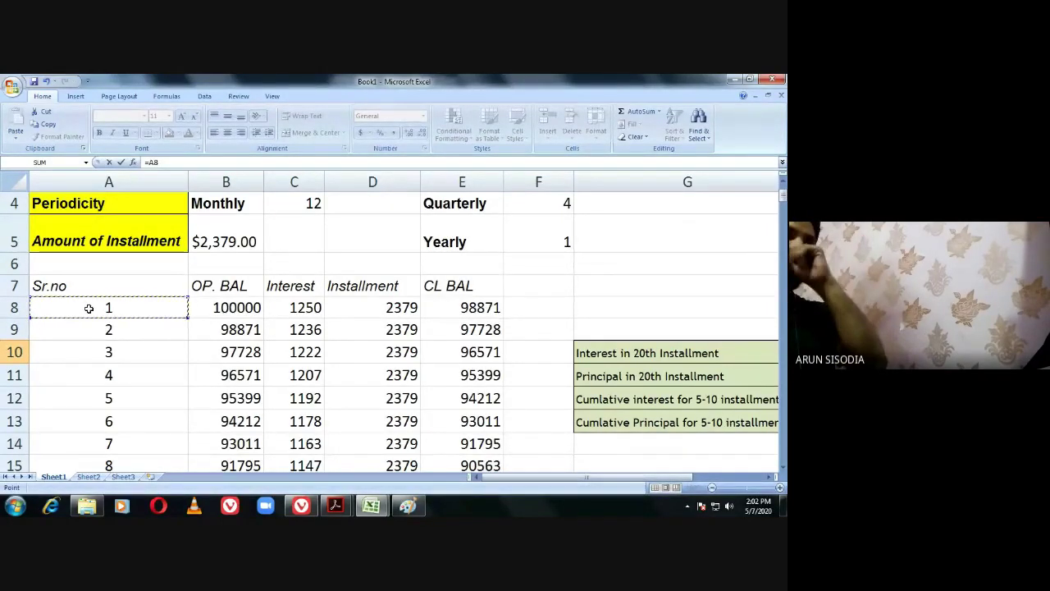
key(Down)
key(Down)
key(Down)
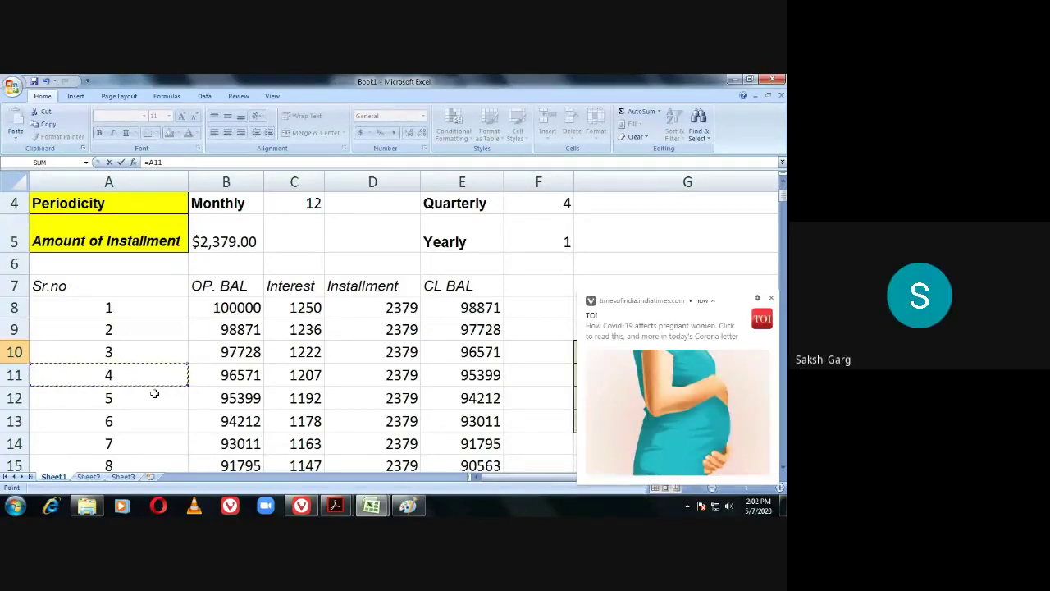
click(772, 298)
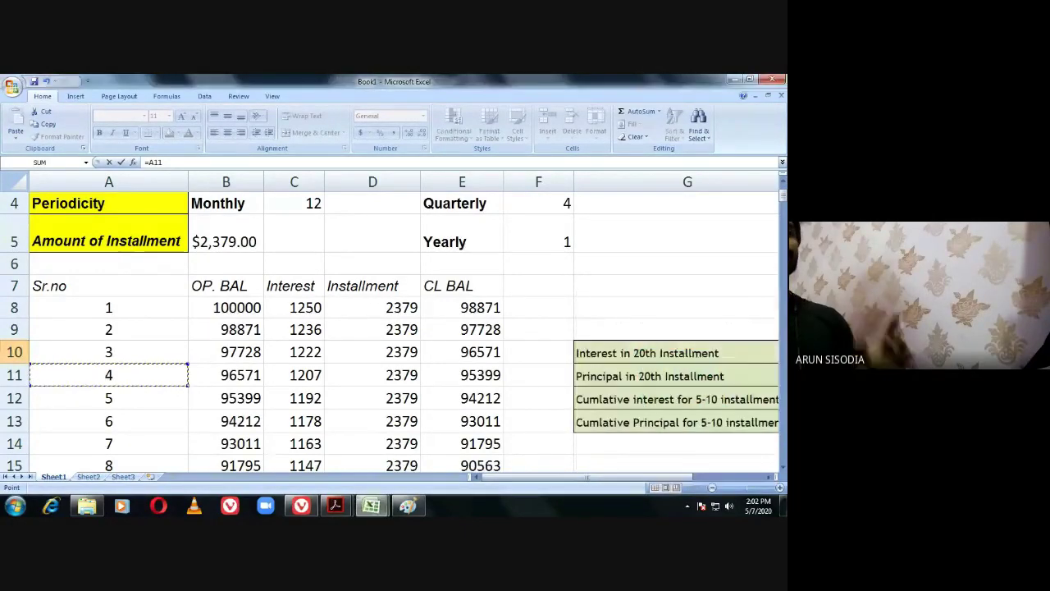
drag(524, 480, 558, 480)
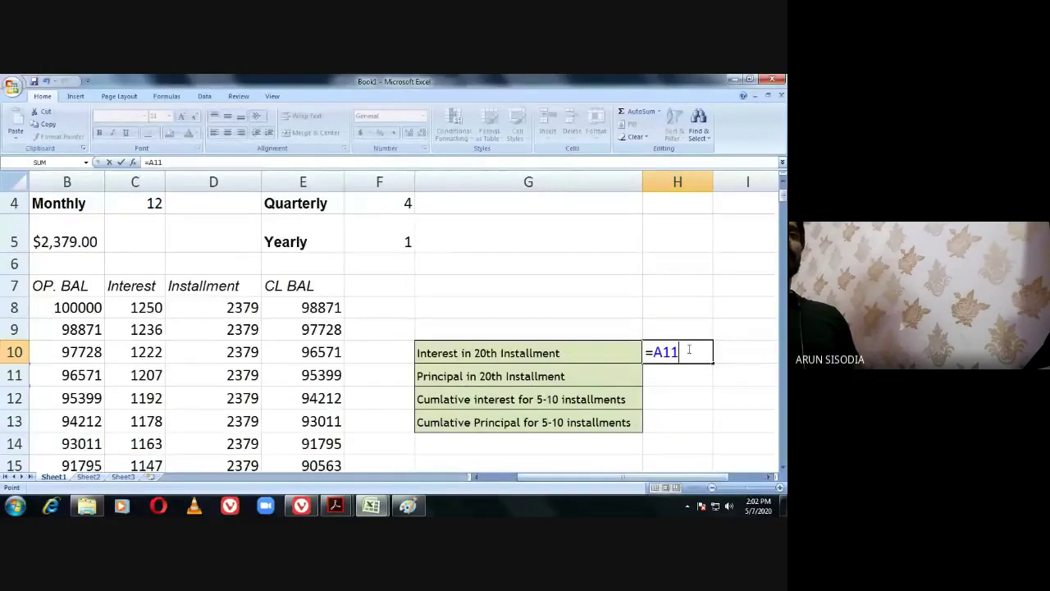
key(BackSpace)
key(BackSpace)
key(BackSpace)
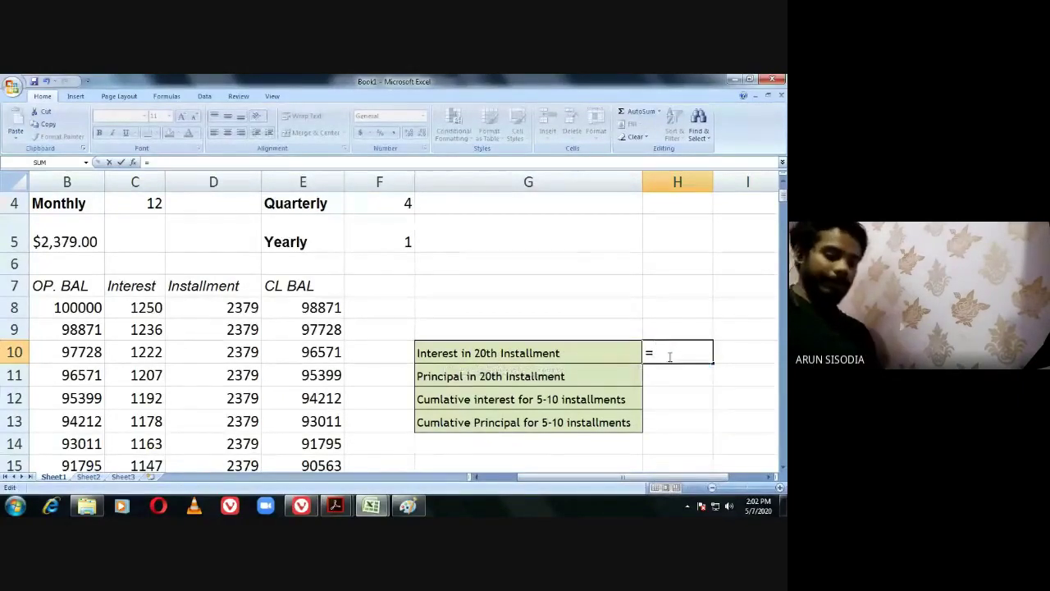
Start an IPMT formula in H10 with the annual rate divided by the periodicity, B3/C4, as its rate argument.
text(IP)
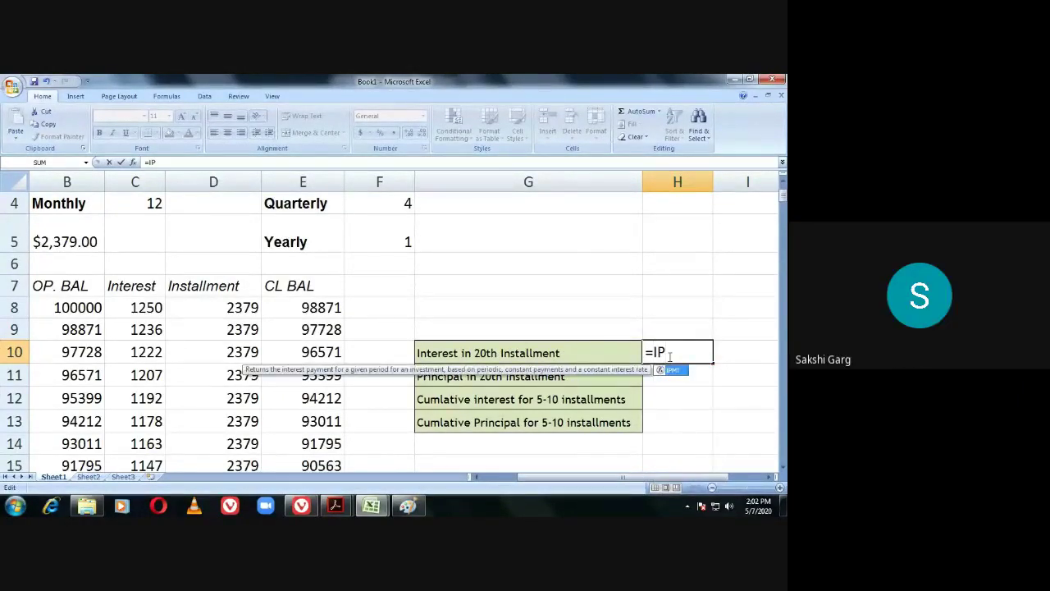
text(MT()
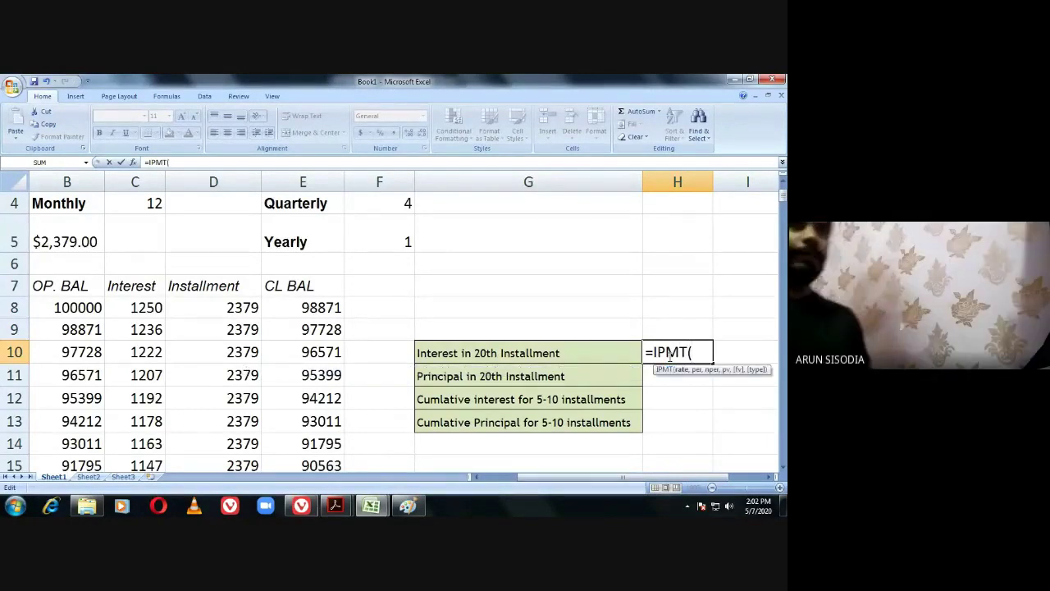
scroll(293, 324, up, 1)
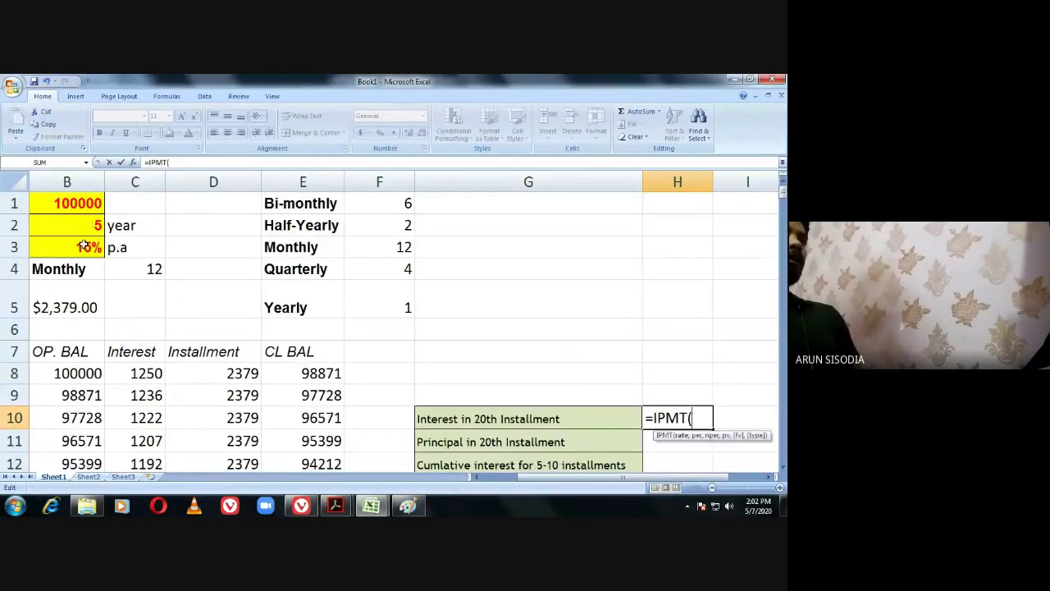
click(85, 246)
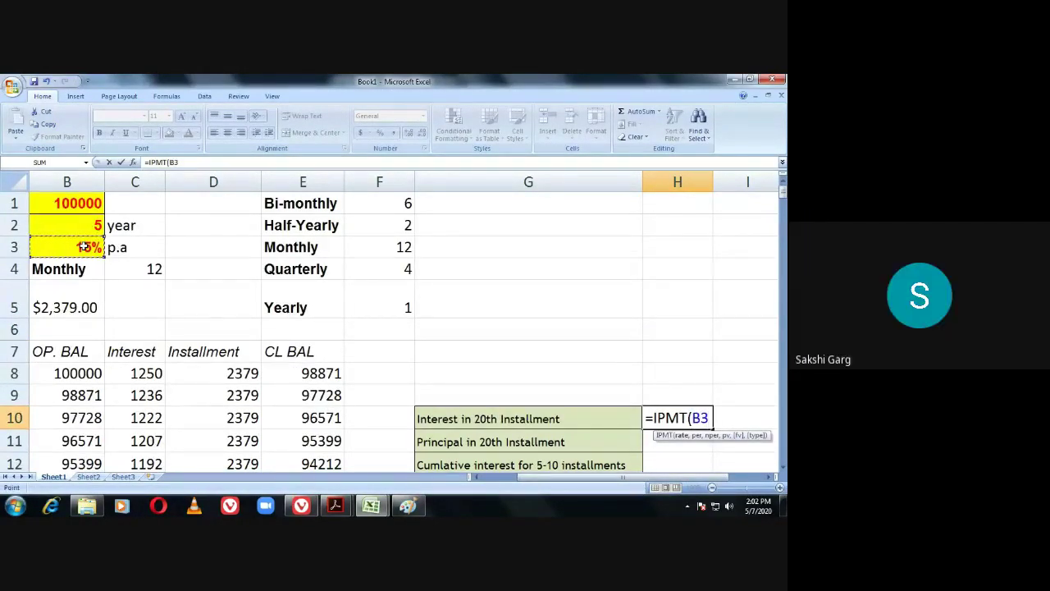
text(/)
click(142, 272)
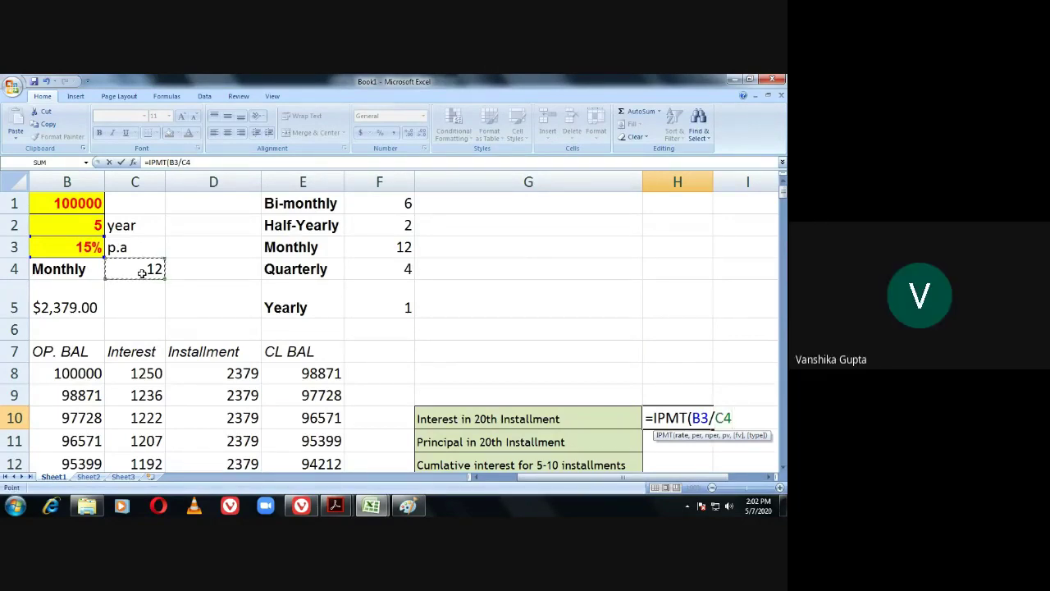
text(,)
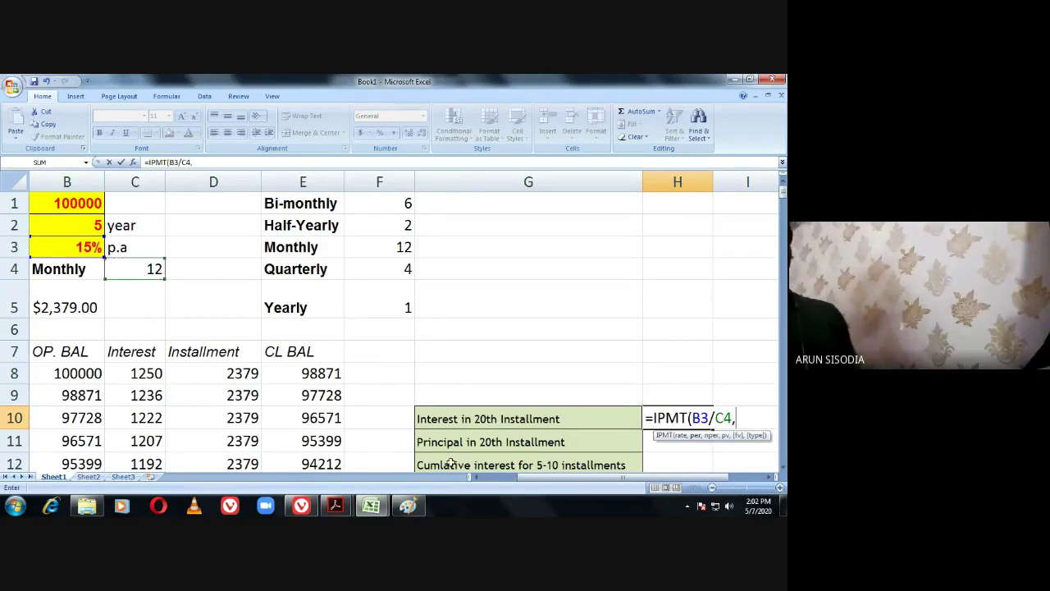
Check the 20th installment in the schedule's Sr.no column and enter 20 as the period argument of the IPMT formula.
scroll(447, 434, down, 1)
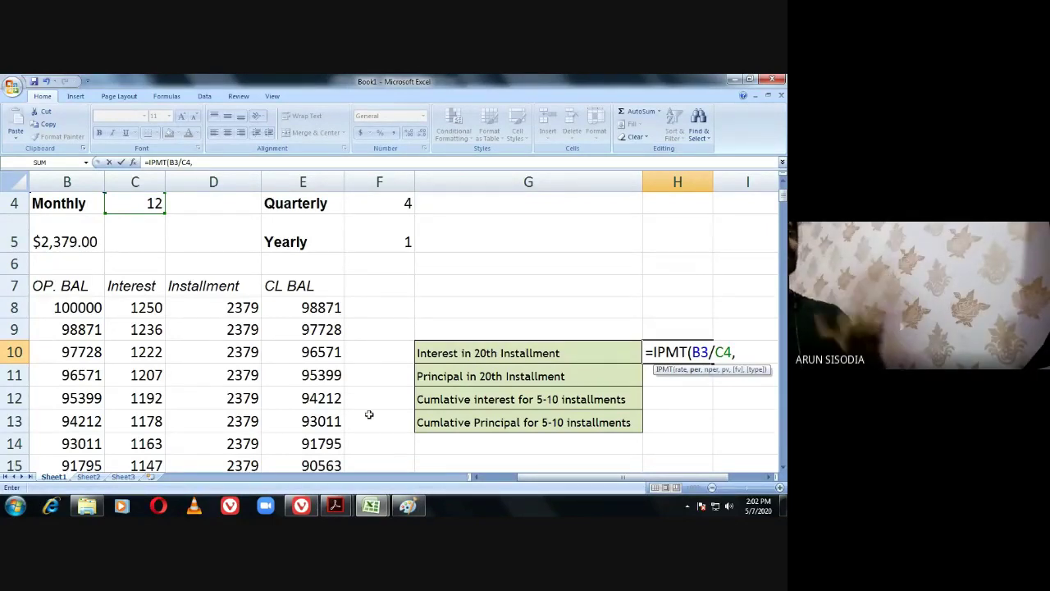
scroll(369, 414, down, 4)
scroll(382, 418, up, 3)
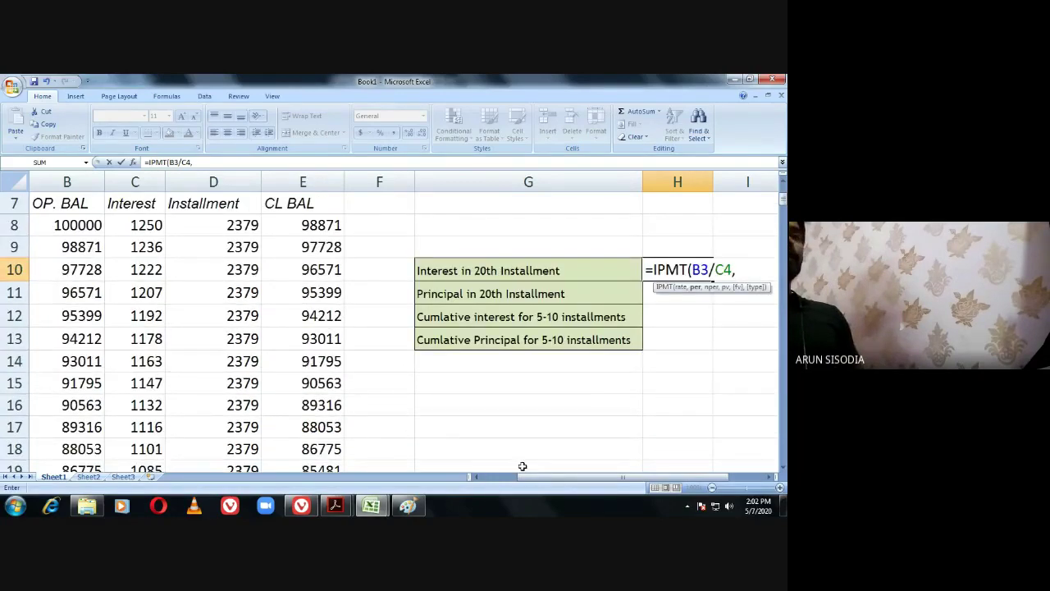
drag(522, 477, 492, 477)
scroll(206, 427, down, 3)
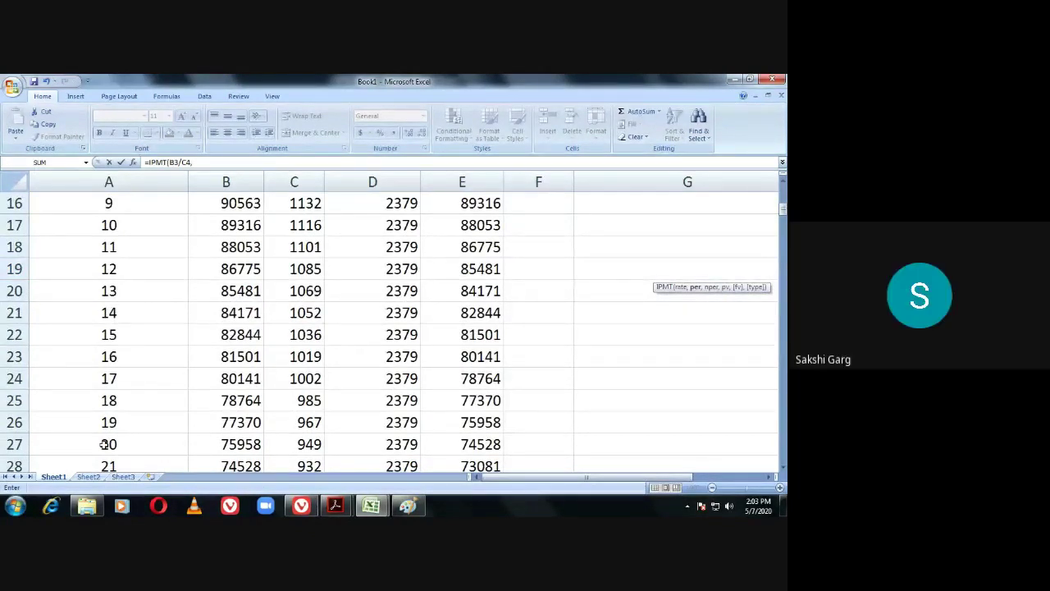
scroll(230, 439, up, 3)
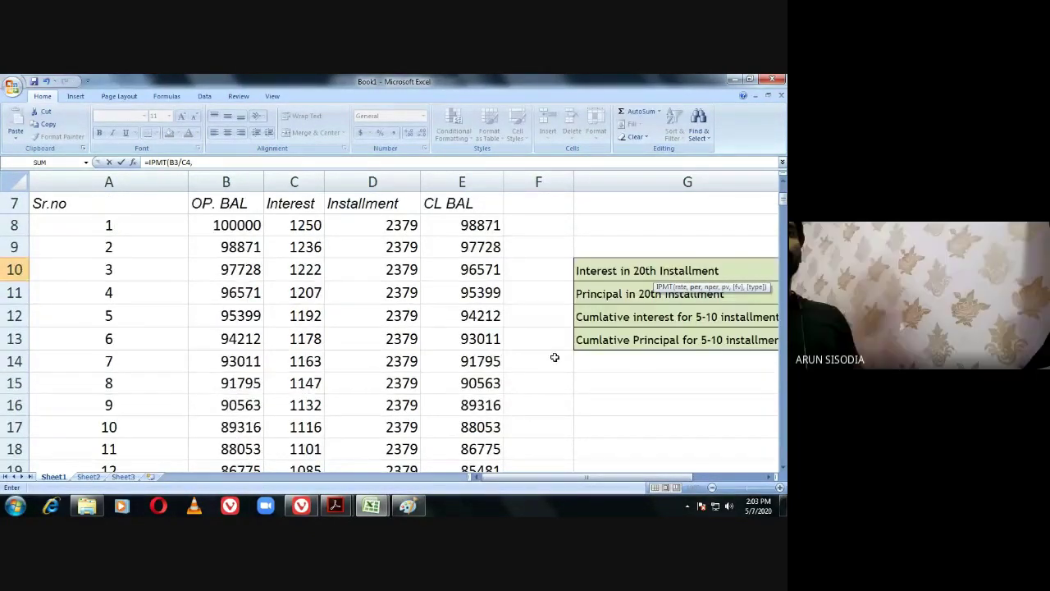
click(775, 476)
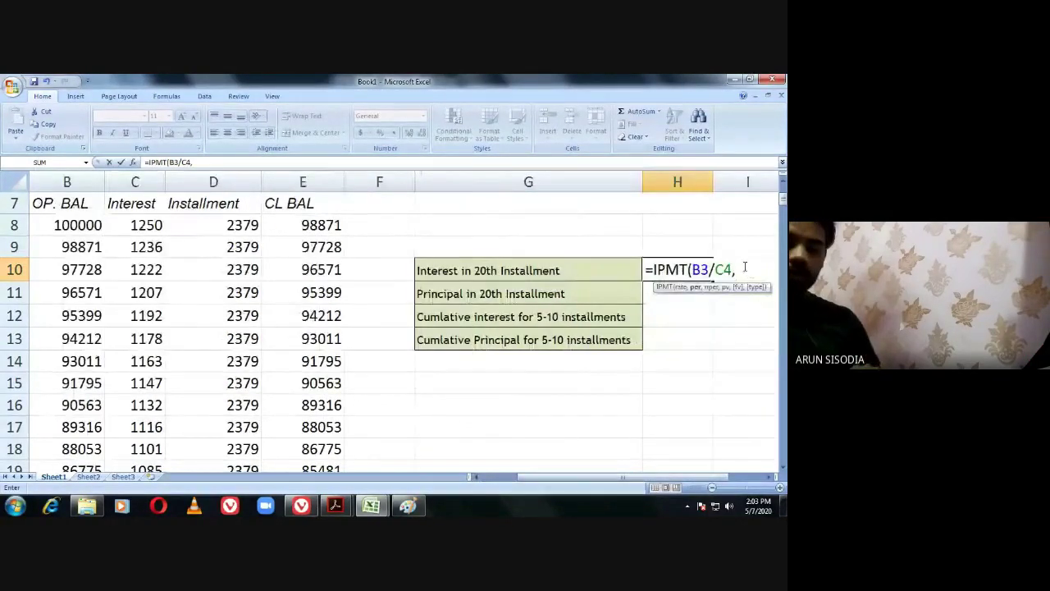
text(2)
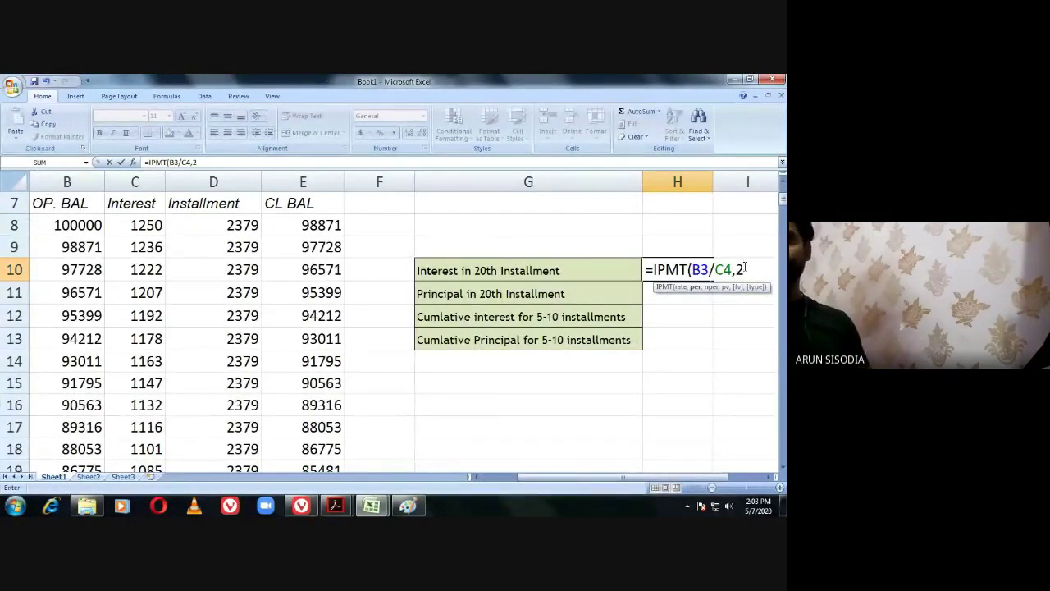
text(0,)
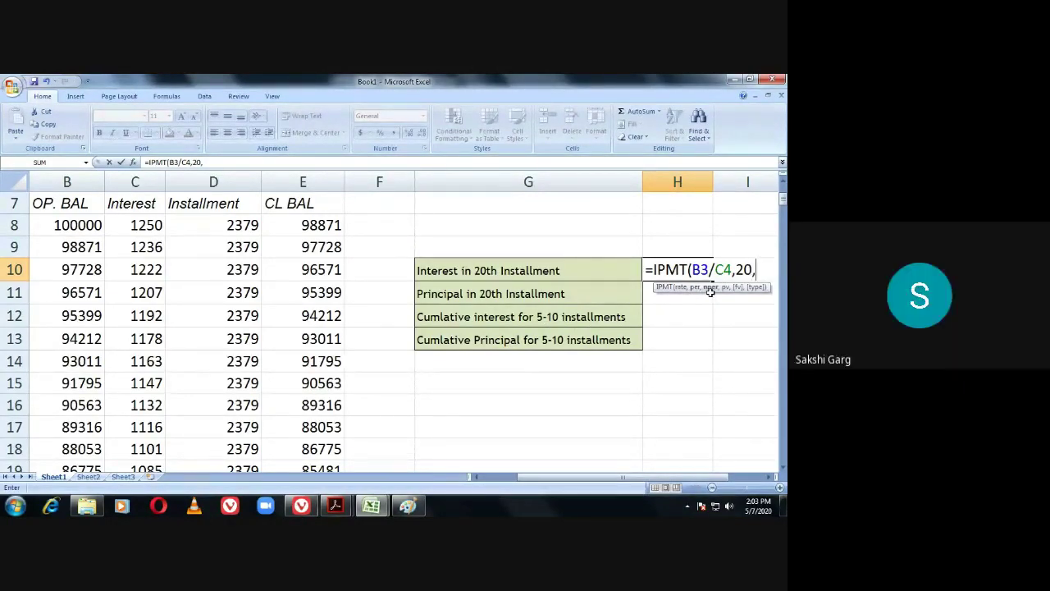
Complete the IPMT formula in H10 with B2*C4 as the number of periods and loan amount B1 as the present value.
scroll(284, 340, up, 2)
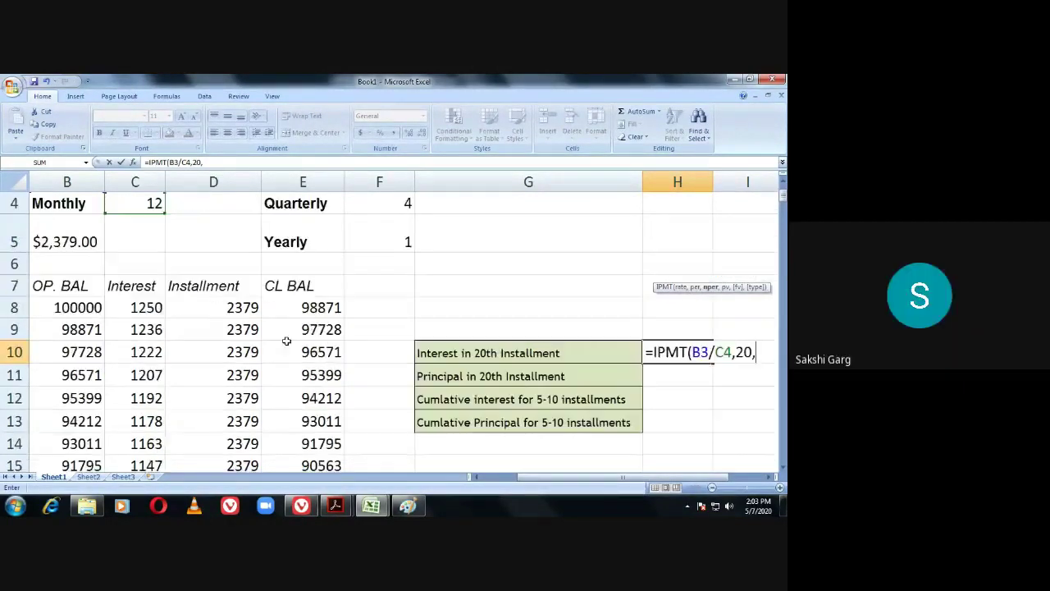
click(85, 227)
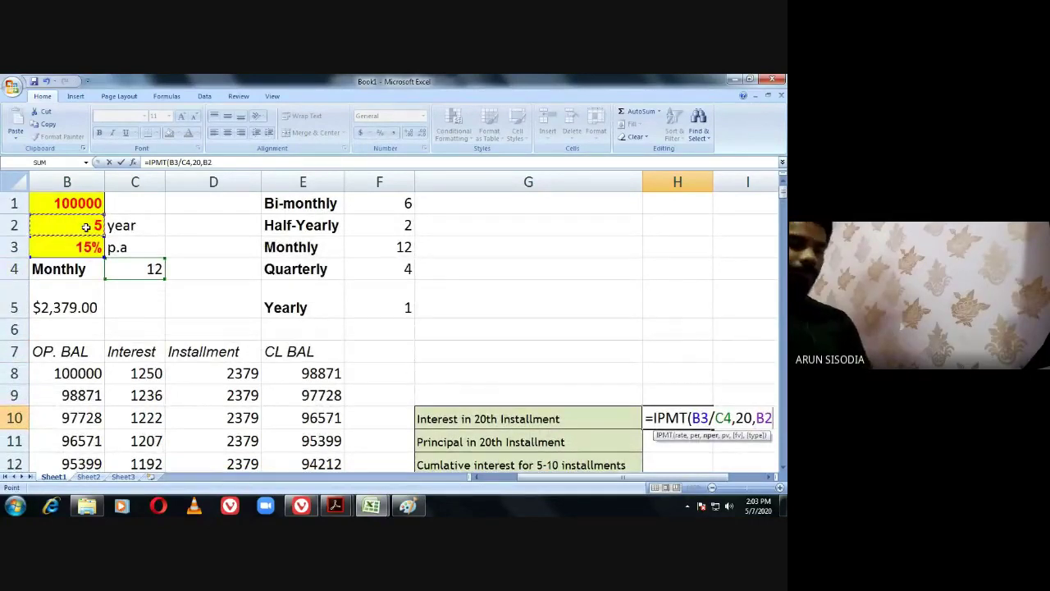
text(*)
click(156, 266)
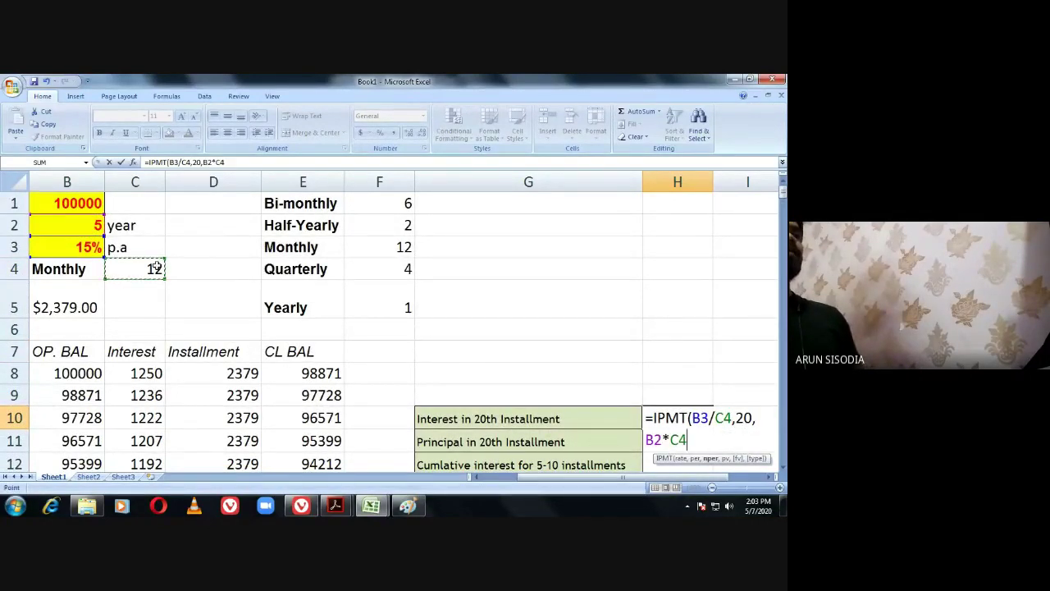
scroll(329, 317, down, 1)
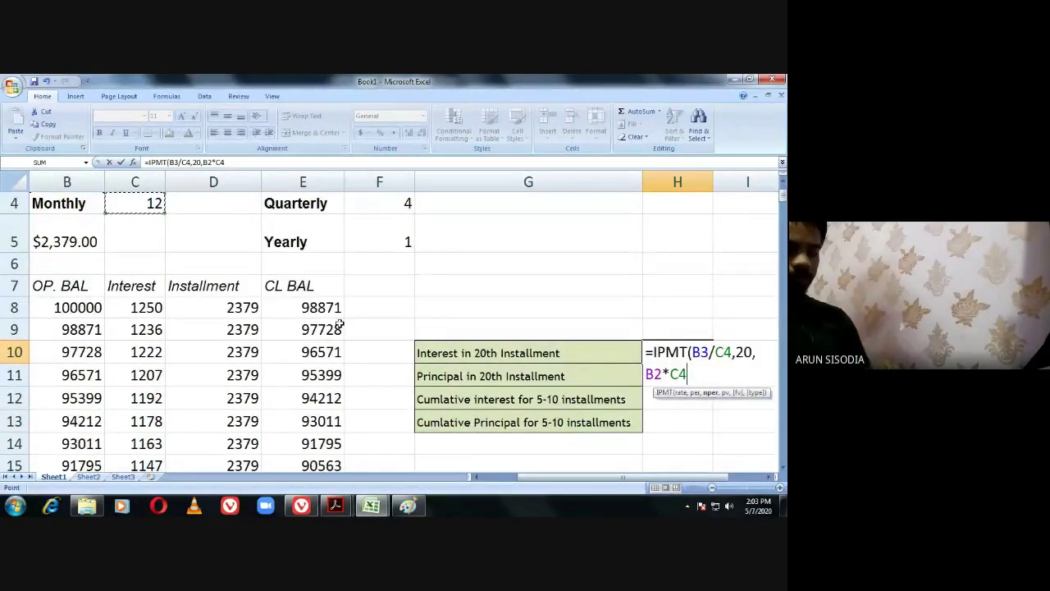
text(,)
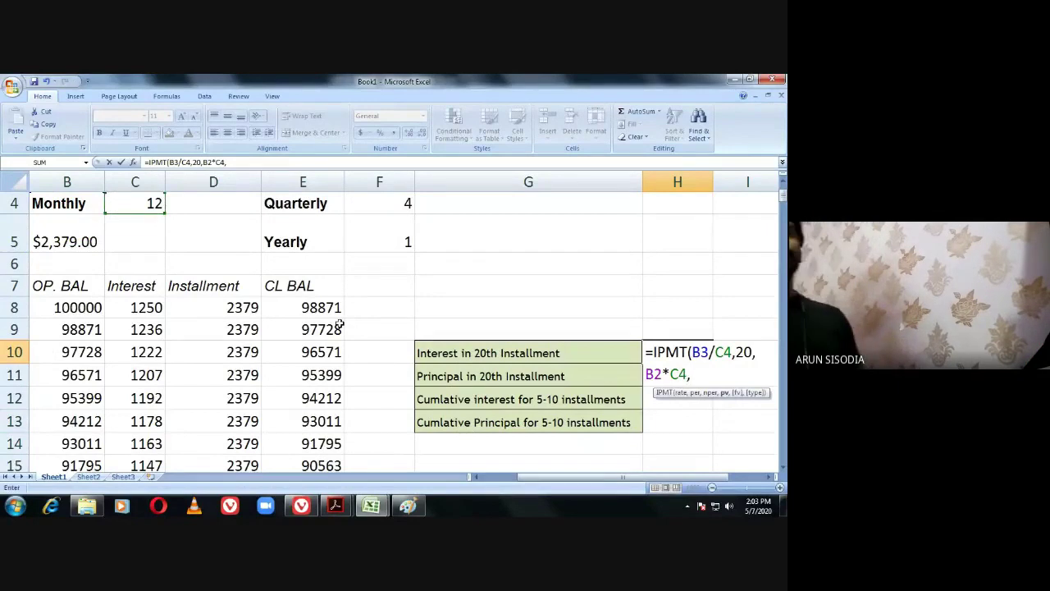
scroll(188, 283, up, 1)
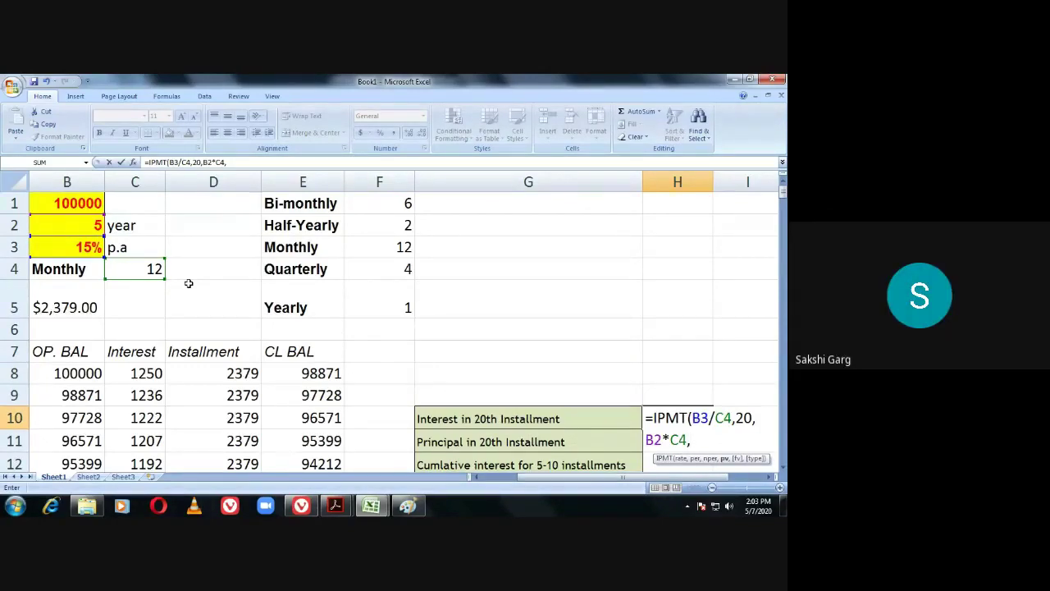
click(82, 205)
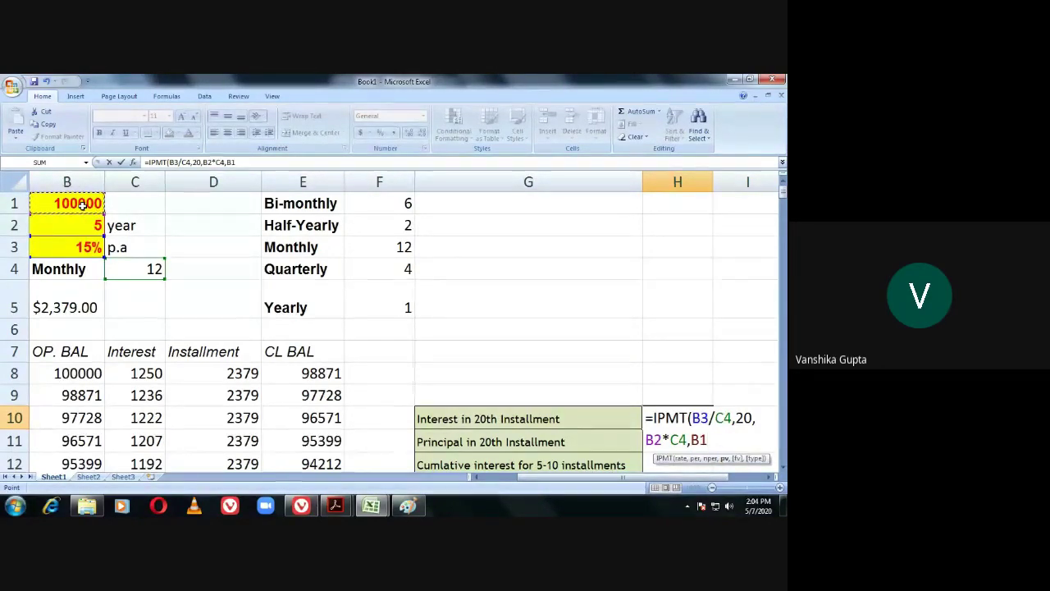
text())
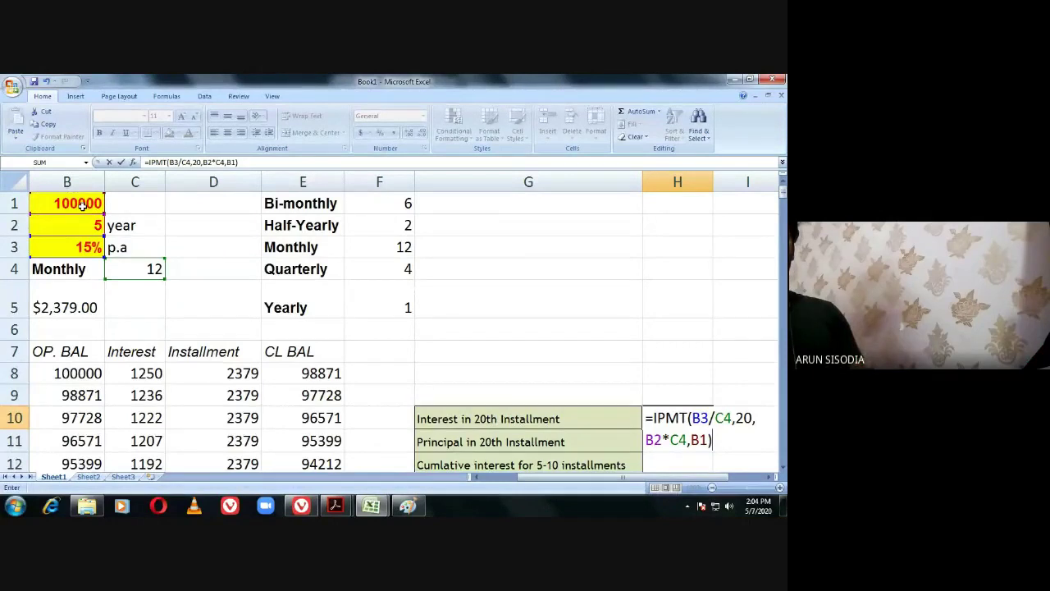
key(Return)
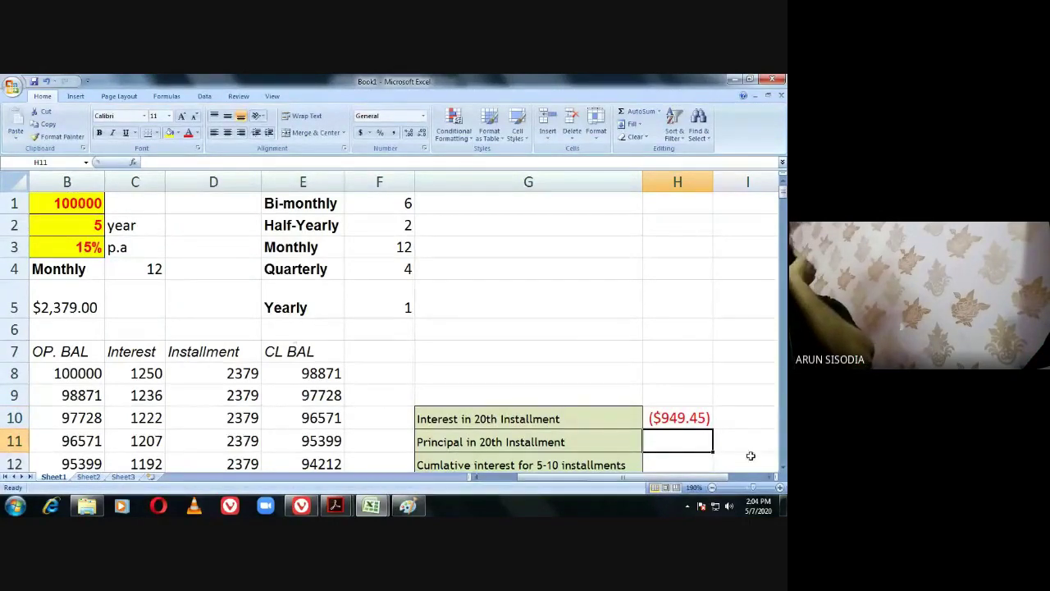
Edit the H10 formula to use the negative loan amount, making it =IPMT(B3/C4,20,B2*C4,-B1).
click(692, 420)
double_click(692, 419)
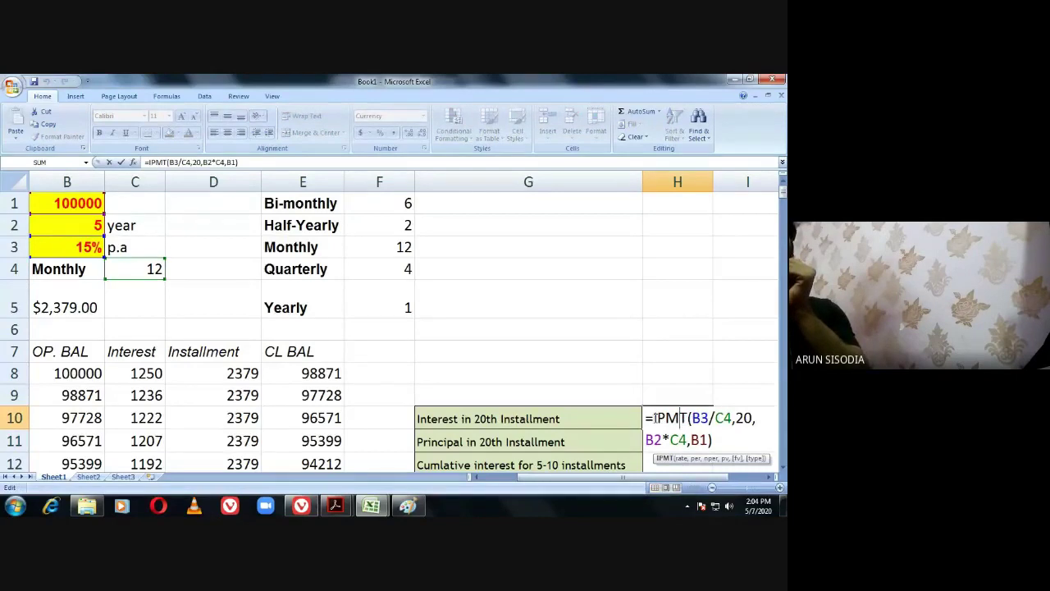
double_click(699, 442)
click(693, 441)
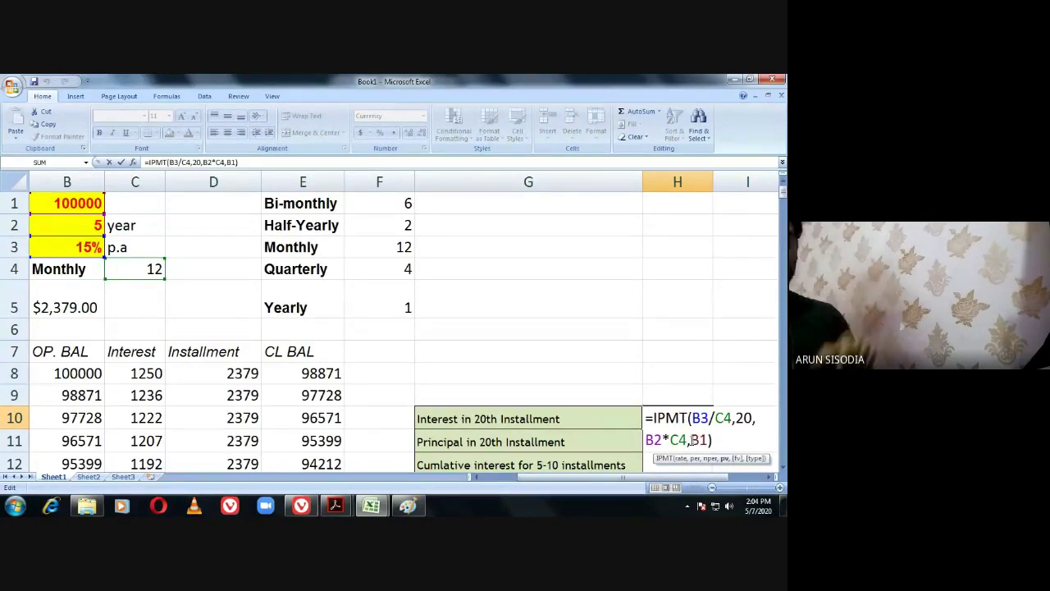
text(-)
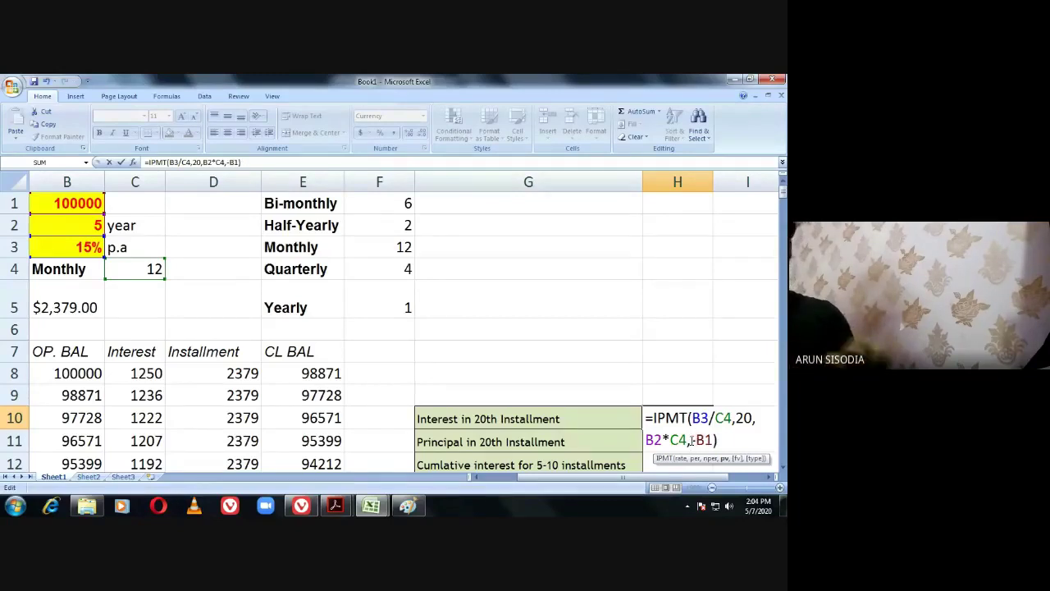
key(Return)
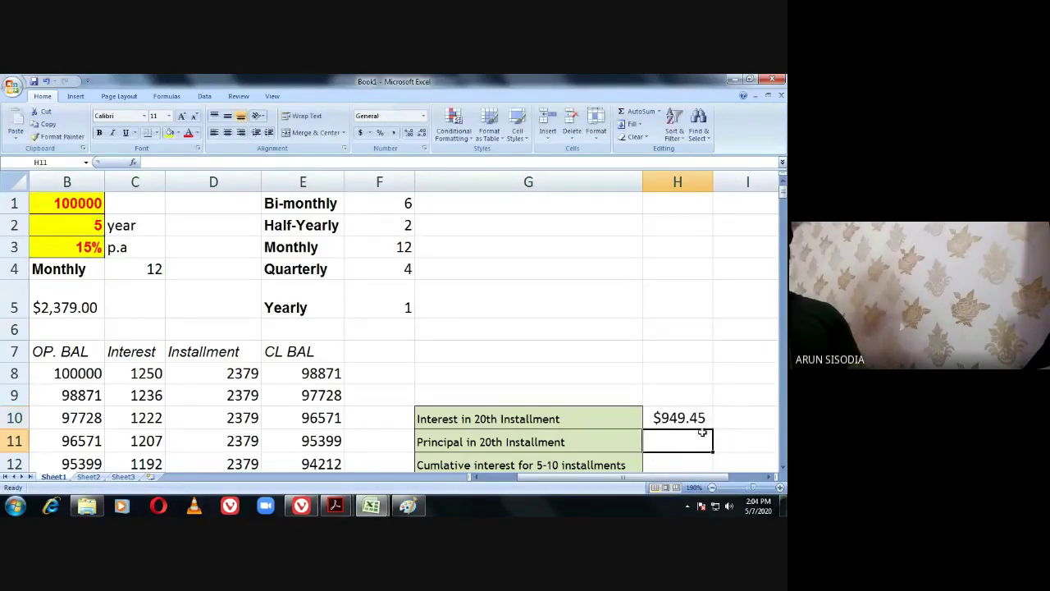
Reopen the IPMT formula in H10 to review its arguments and leave it as entered.
click(698, 420)
double_click(693, 420)
key(Return)
double_click(686, 420)
key(Return)
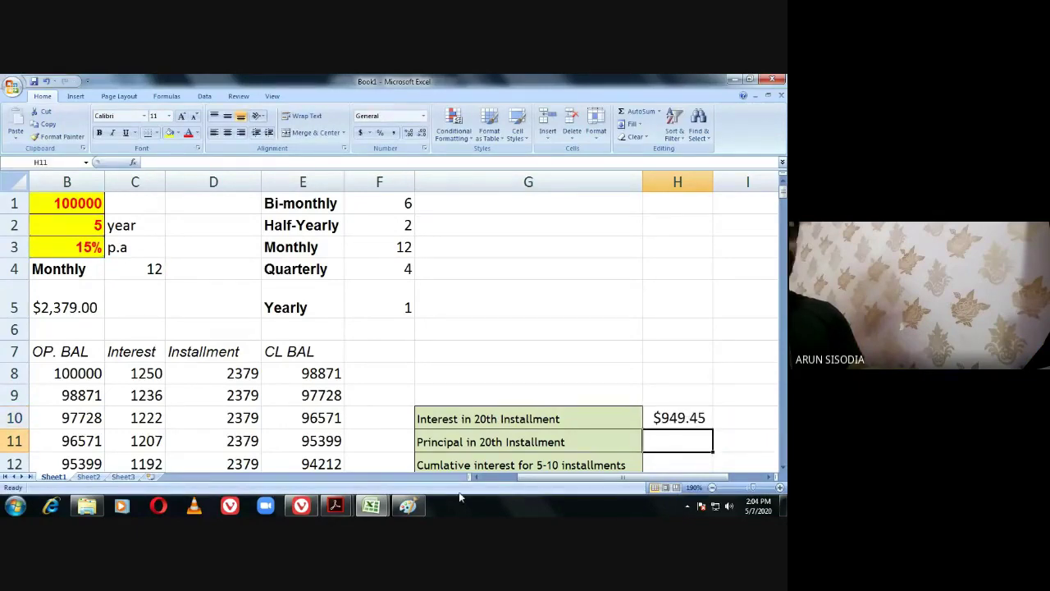
Switch to the FUNCTIONS FOR CLASS workbook and compare the reference IPMT formula in H10 of sheet L&L Q2.
mouse_move(369, 506)
click(341, 472)
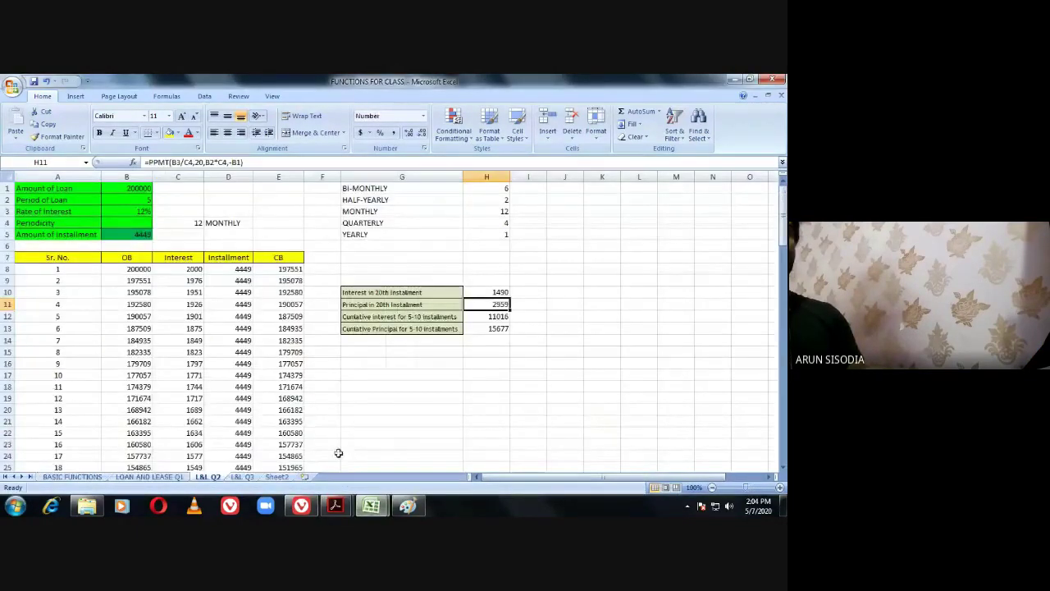
double_click(495, 293)
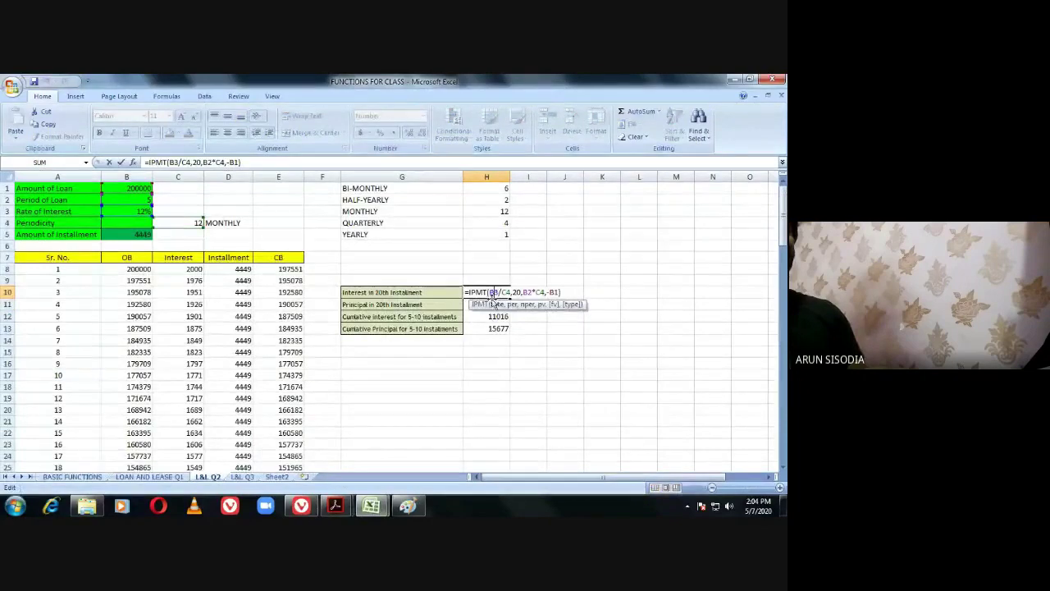
key(Return)
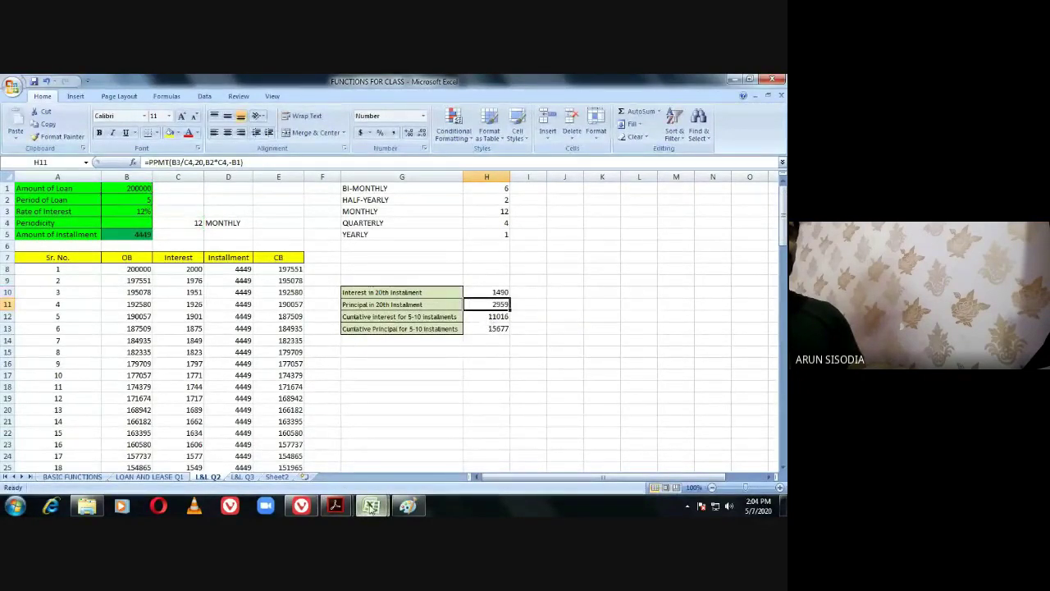
Switch back to the Book1 workbook and display the IPMT formula in H10 for review.
mouse_move(371, 506)
click(457, 460)
double_click(680, 418)
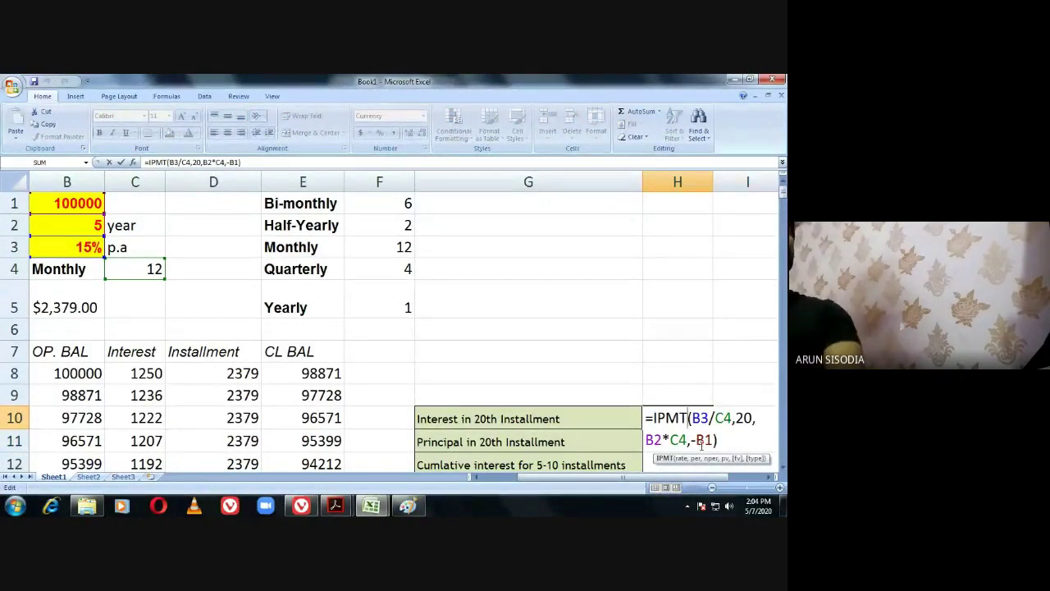
scroll(688, 439, down, 1)
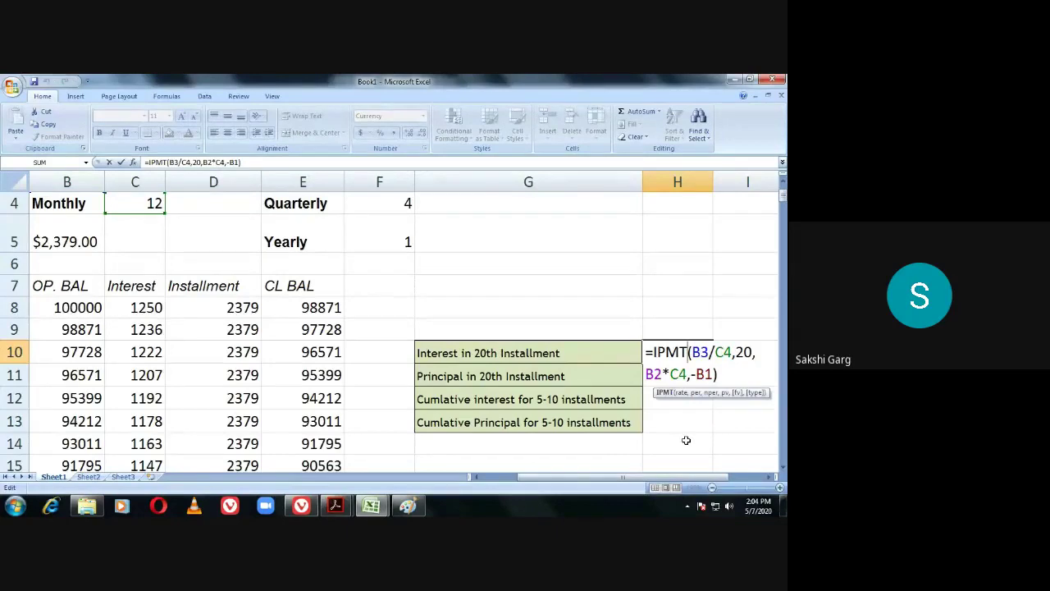
Check the Google Meet call window, return to the Book1 workbook and close the H10 formula without changes.
click(301, 506)
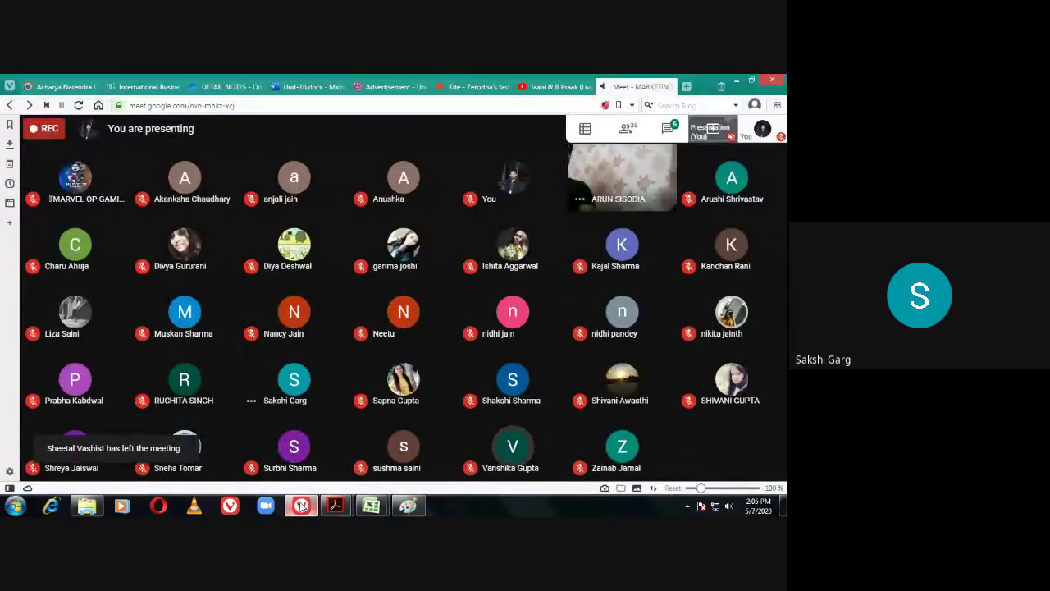
click(301, 507)
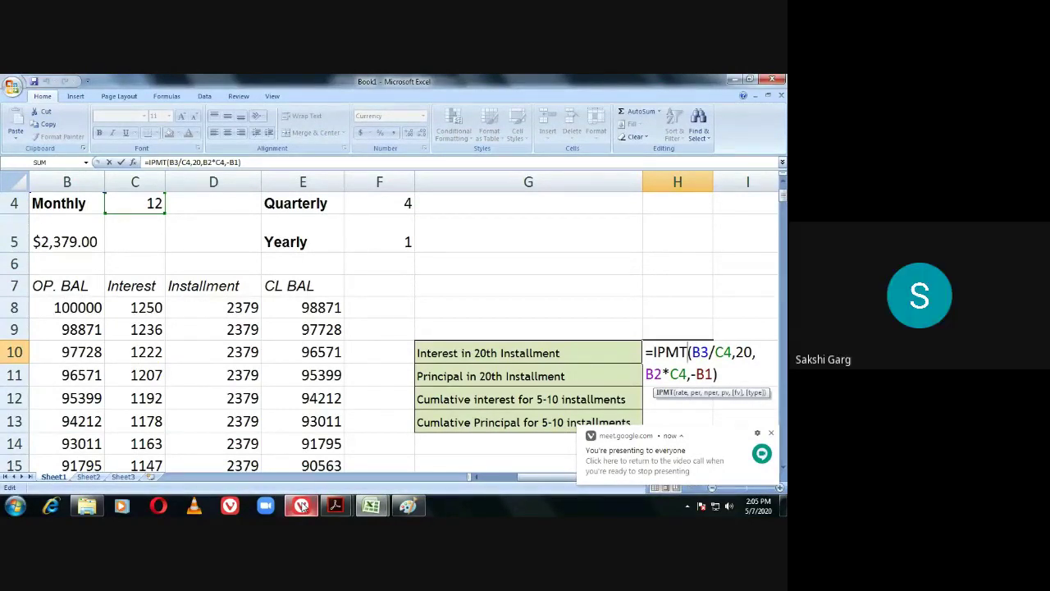
key(Return)
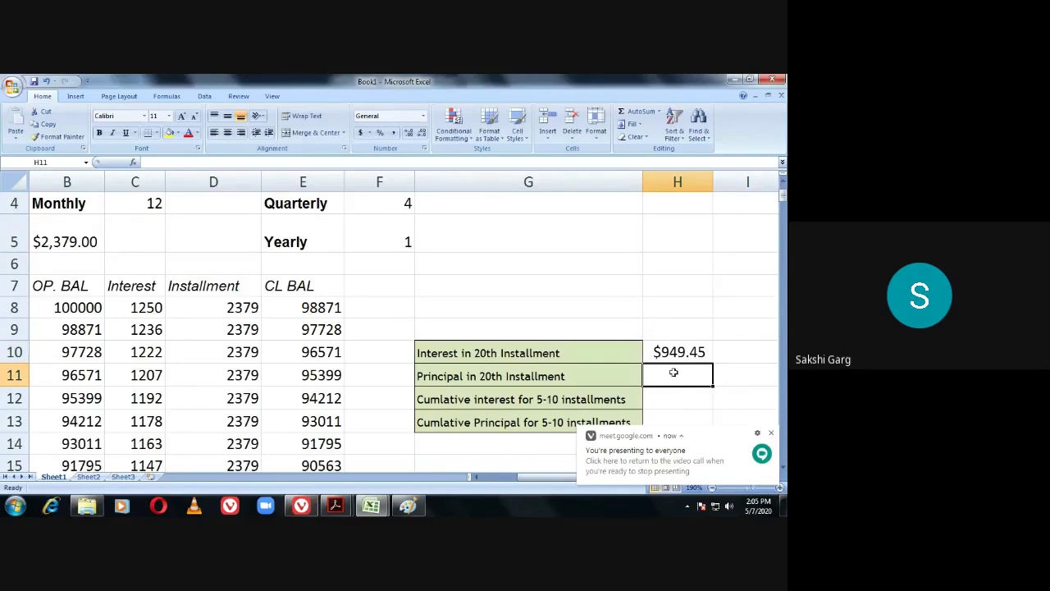
Start a PPMT formula in H11 for the 20th installment's principal, with B3/C4 as the rate and 20 as the period.
key(BackSpace)
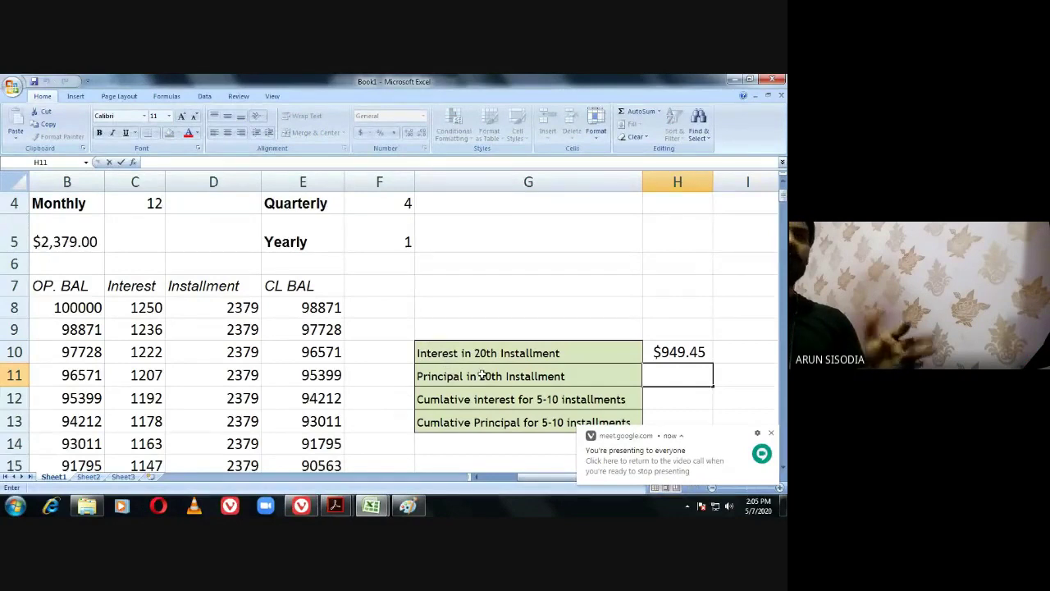
text(=)
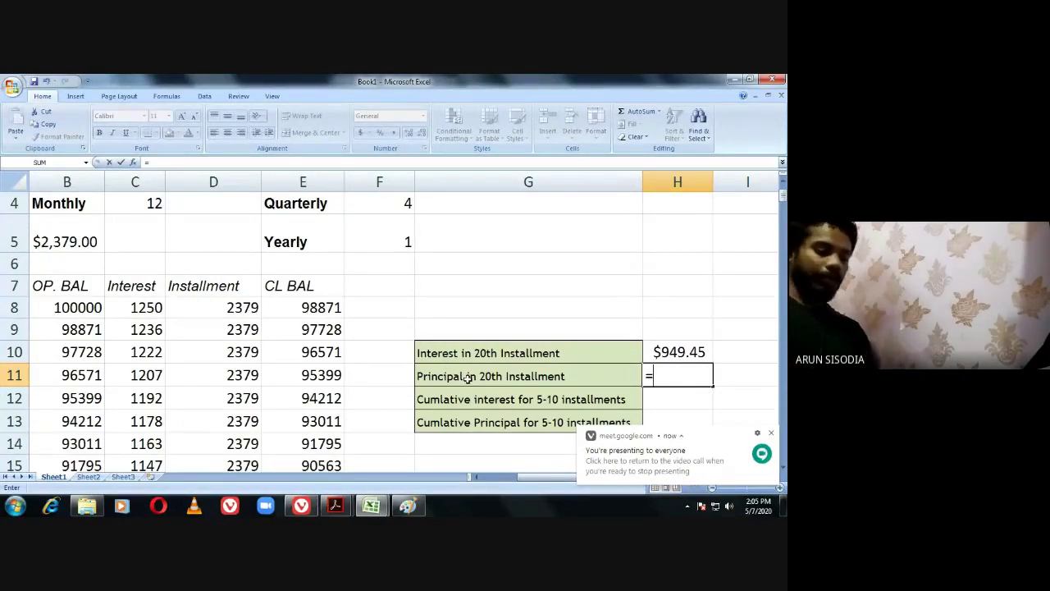
text(PP)
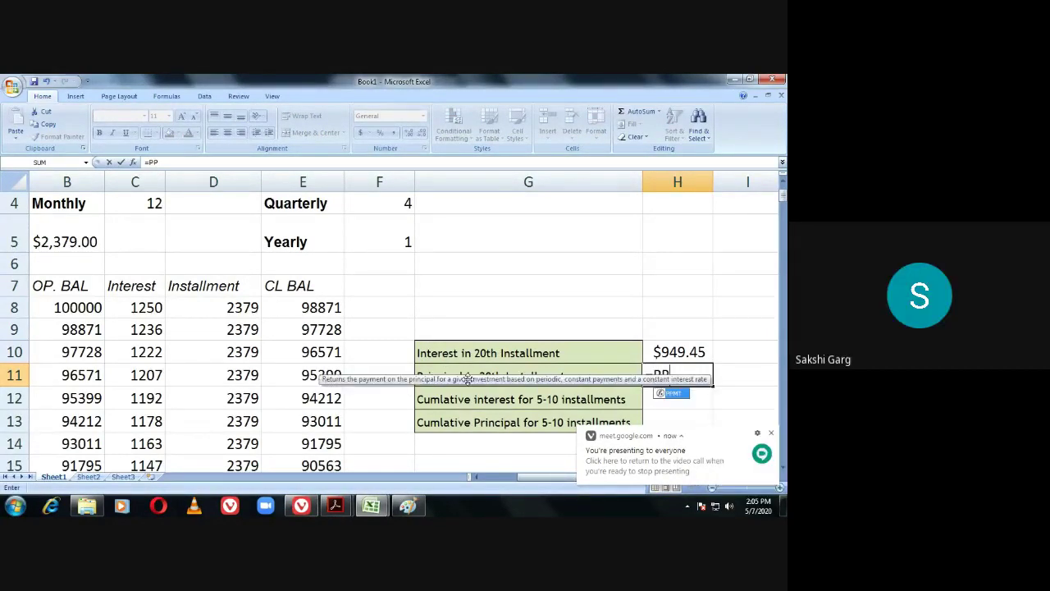
text(MT)
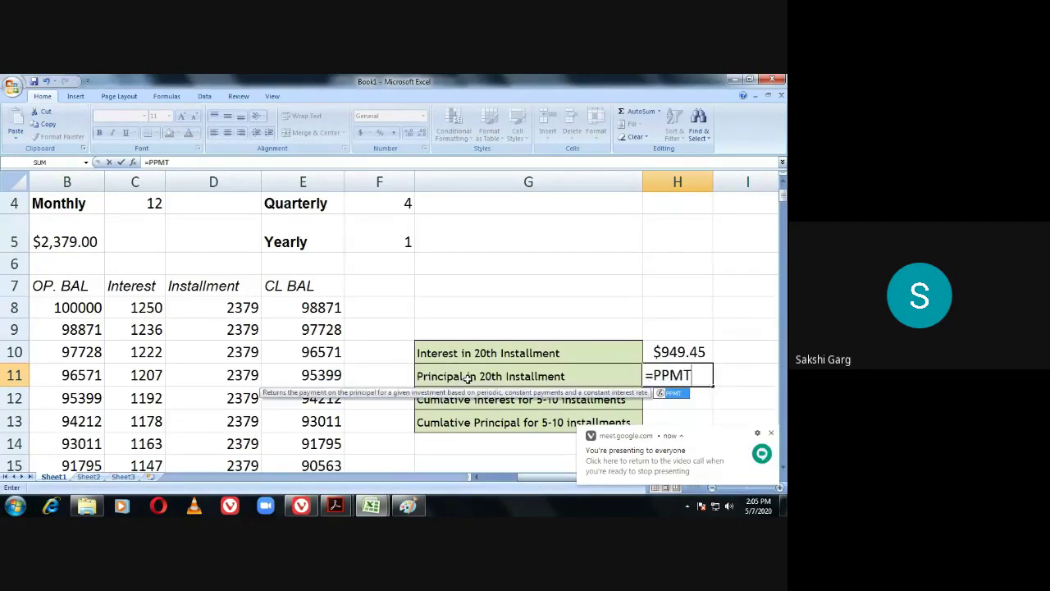
text(()
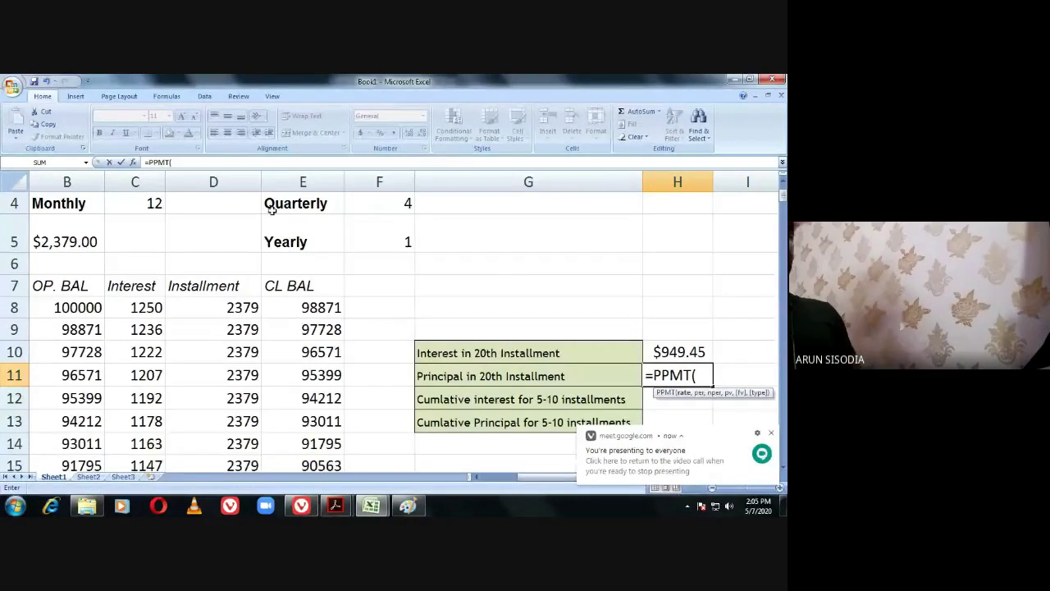
scroll(471, 280, up, 1)
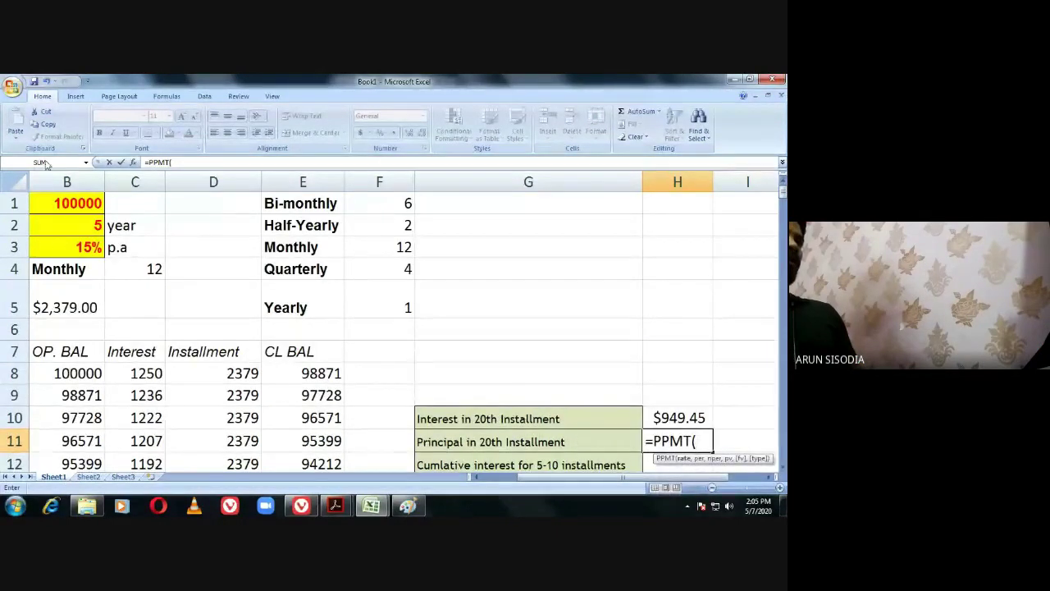
click(80, 250)
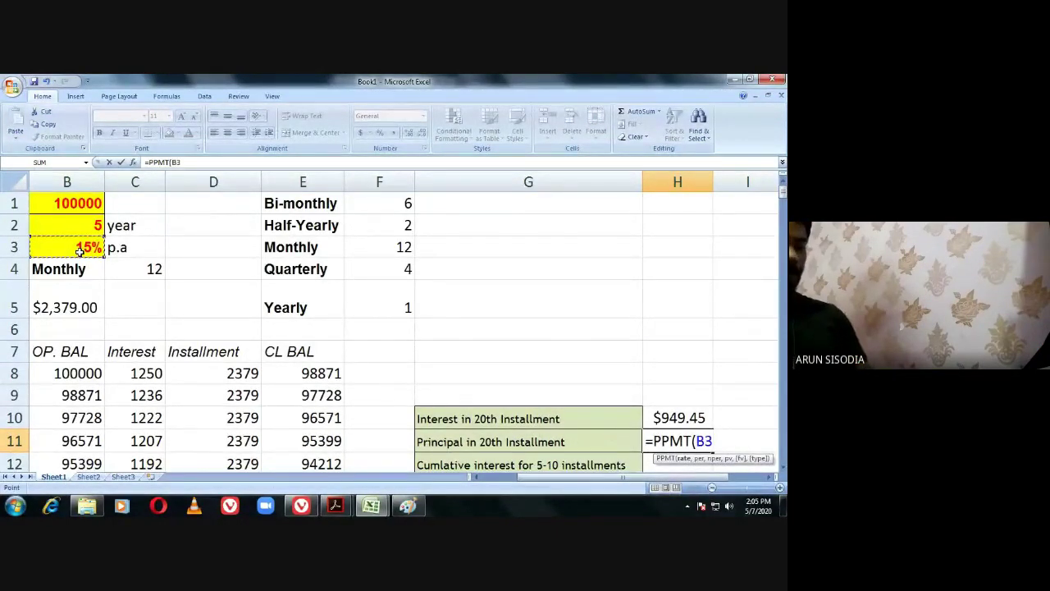
text(/)
click(129, 265)
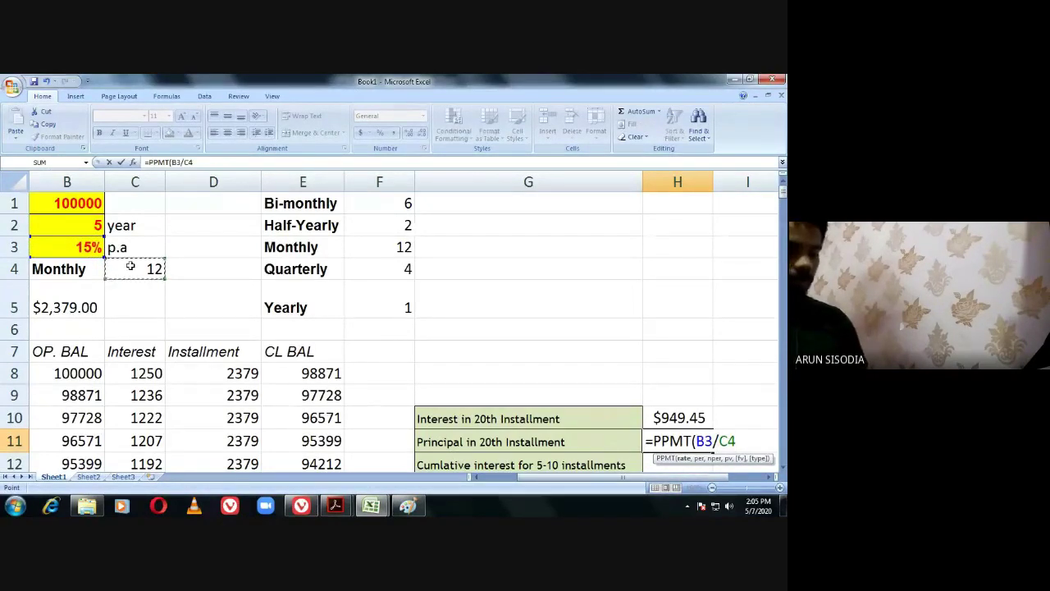
text(,2)
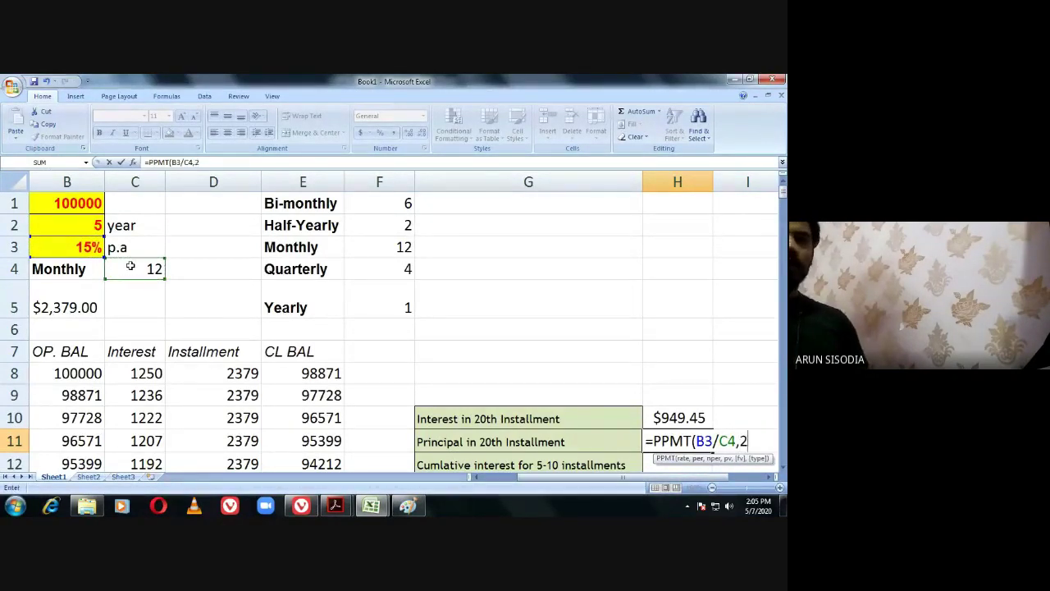
text(0,)
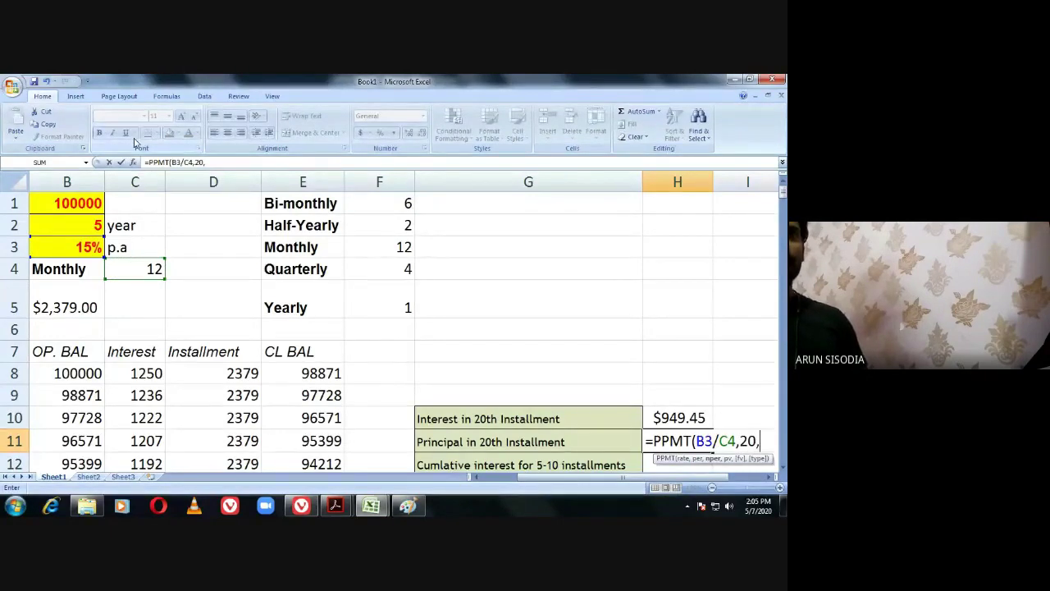
Complete the PPMT formula in H11 with B2*C4 as the number of periods and -B1 as the present value.
click(81, 223)
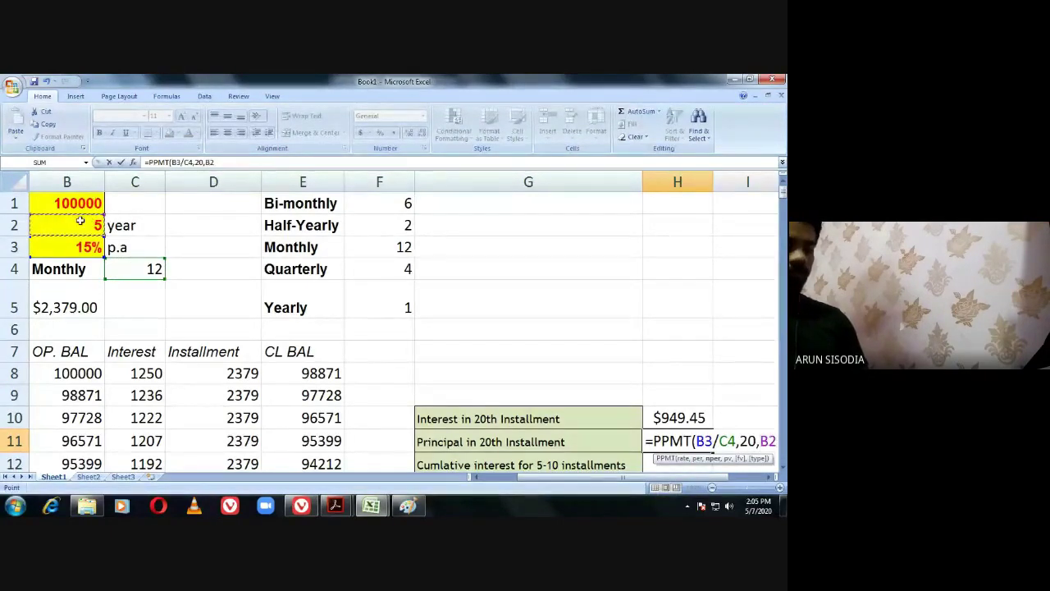
text(*)
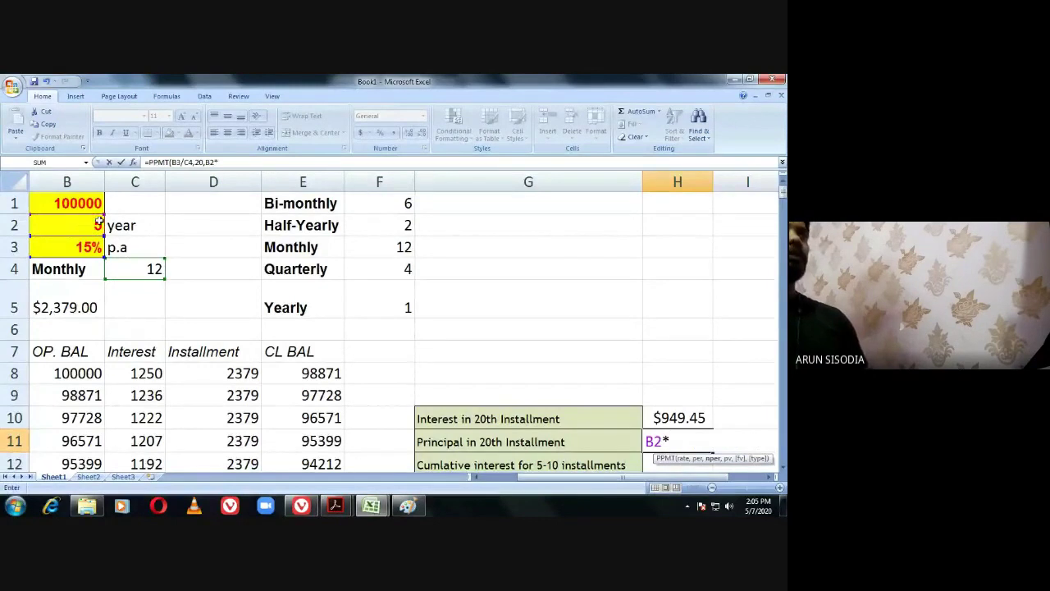
click(138, 269)
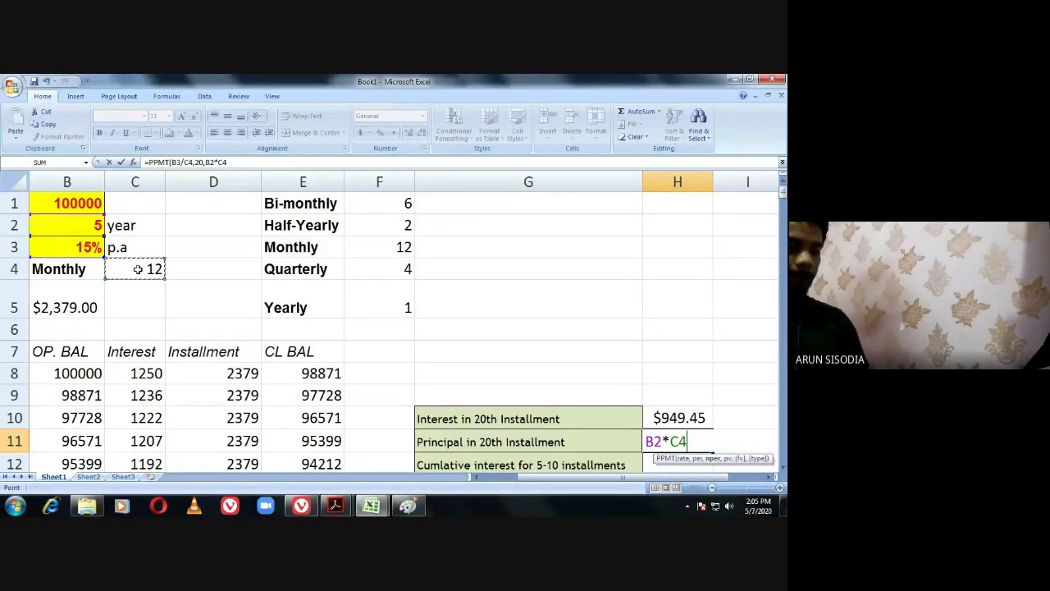
text(,)
click(85, 207)
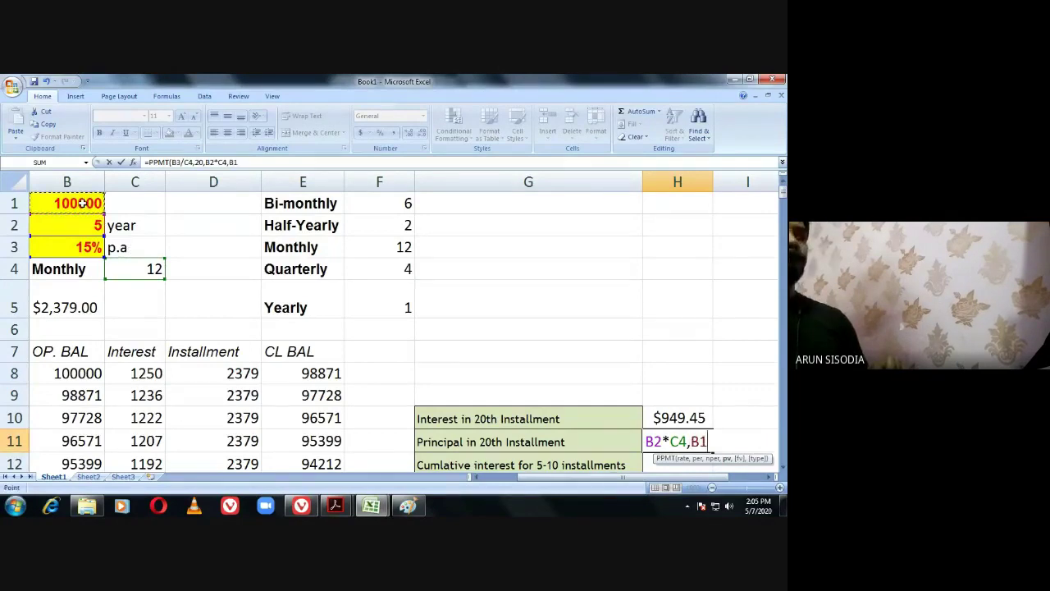
click(691, 442)
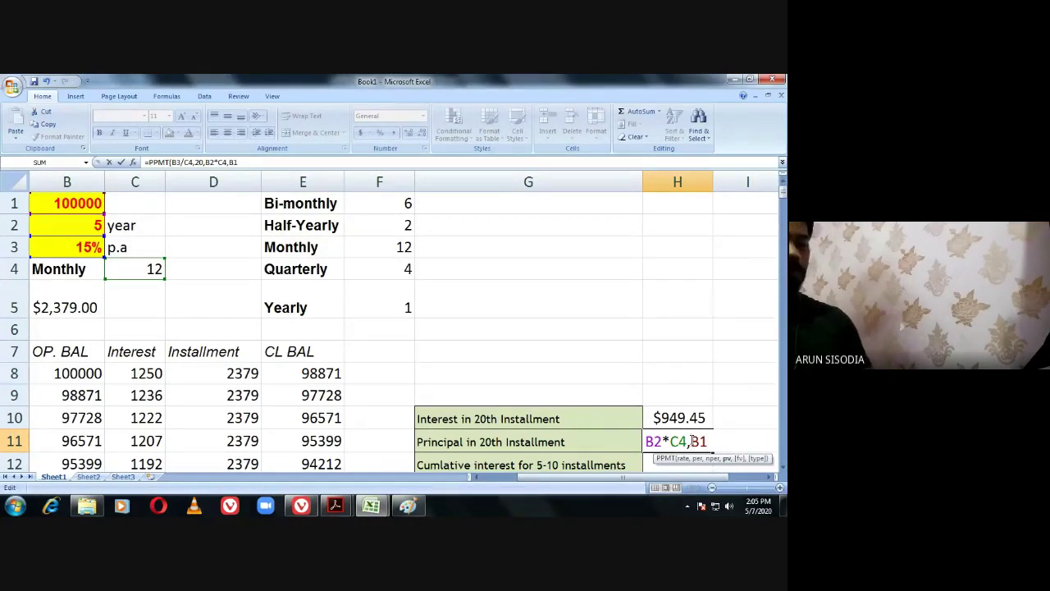
text(-)
key(BackSpace)
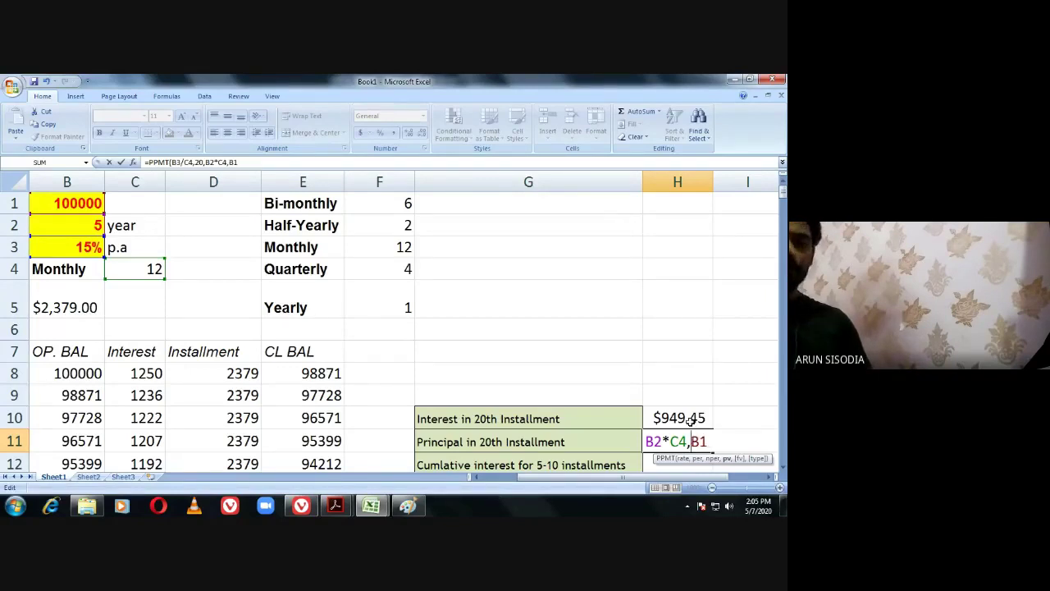
text(-B1)
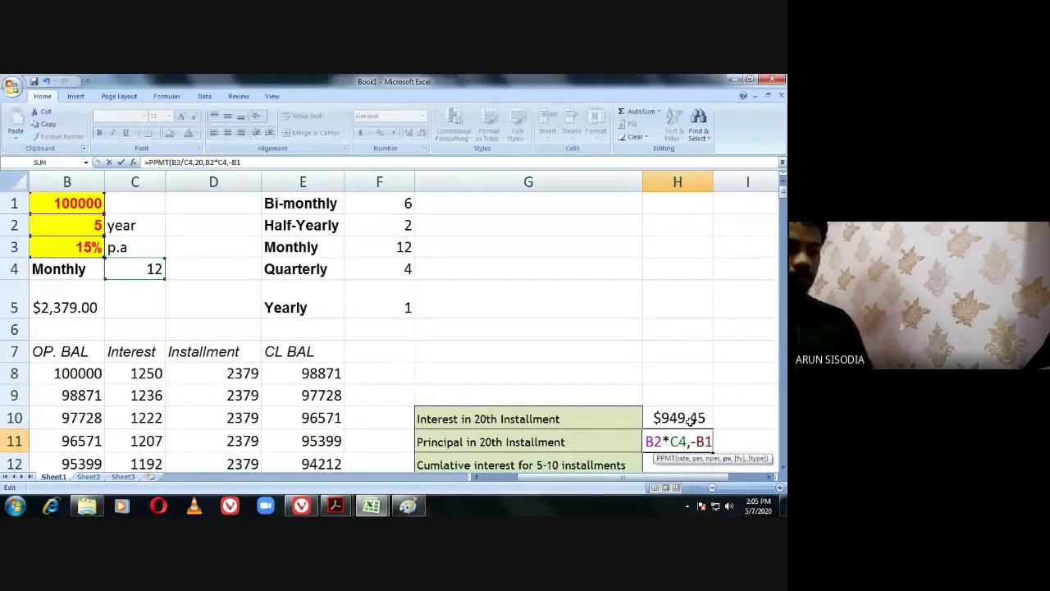
text())
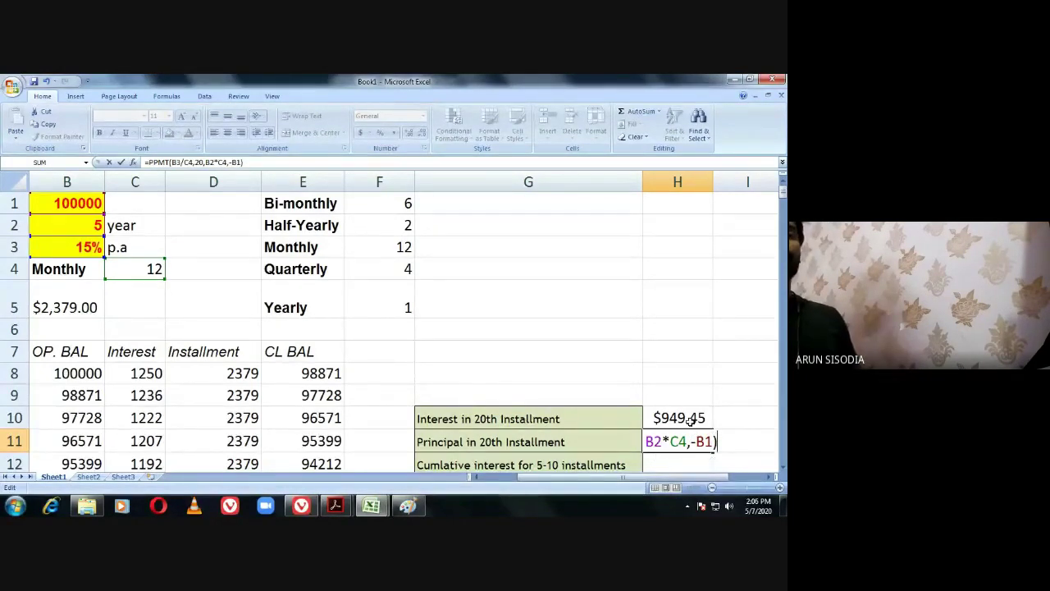
key(Return)
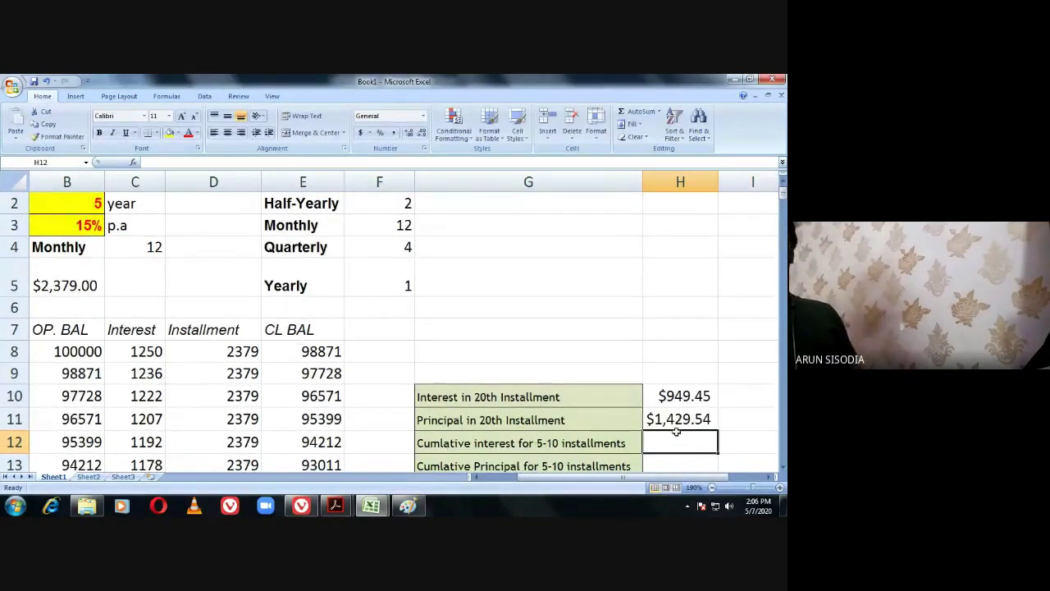
Reopen the PPMT formula in H11 to check its arguments and leave it as entered.
click(669, 419)
double_click(670, 420)
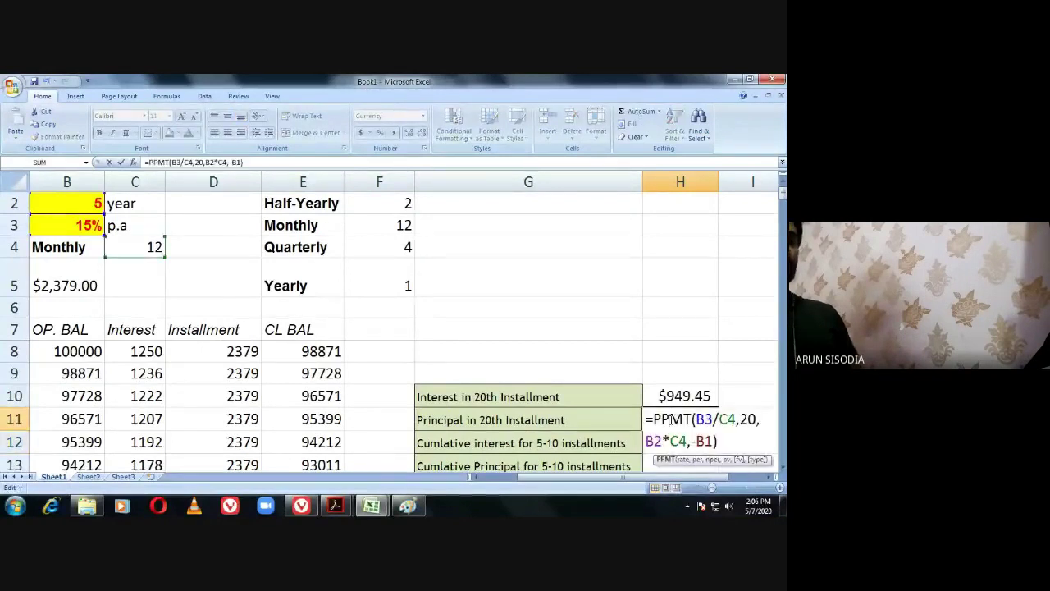
key(Return)
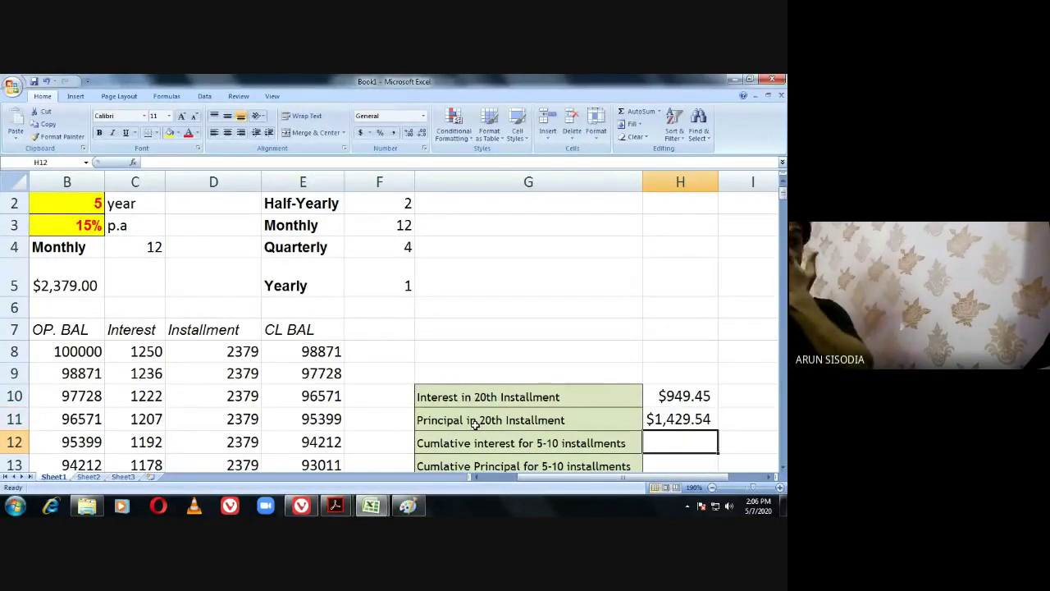
Switch to CAB PAST YEAR PAPERS.pdf in Acrobat Reader, read the question on 4th-year principal repayment, and return to the Book1 workbook.
scroll(475, 424, down, 1)
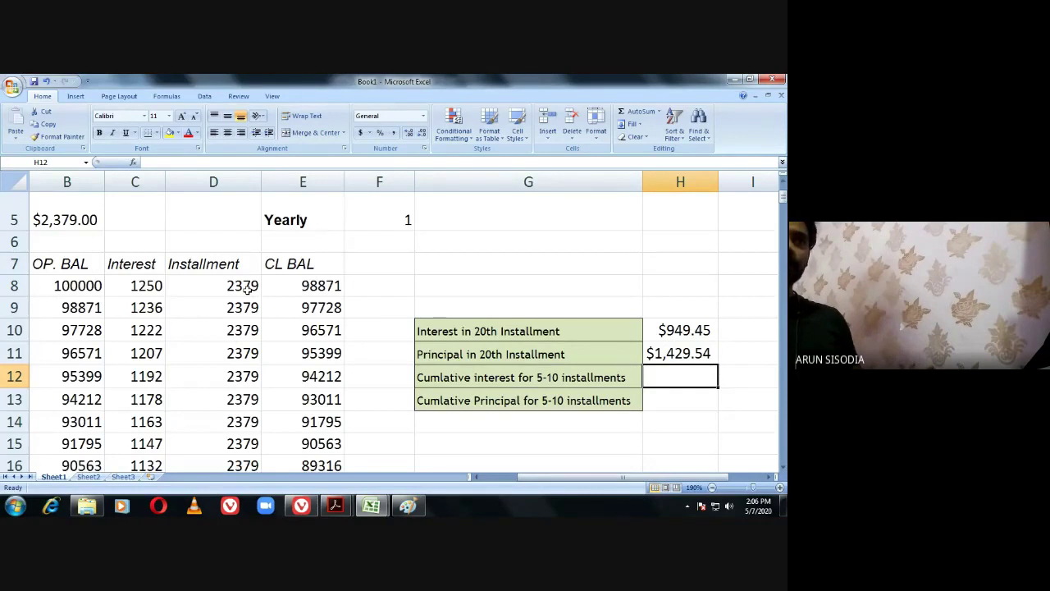
click(335, 505)
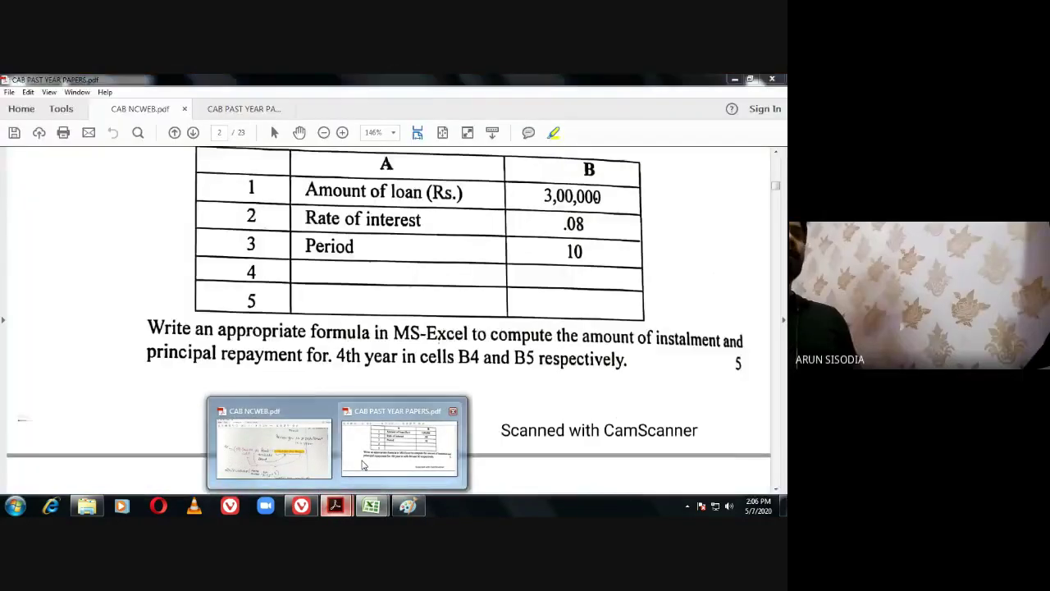
click(363, 466)
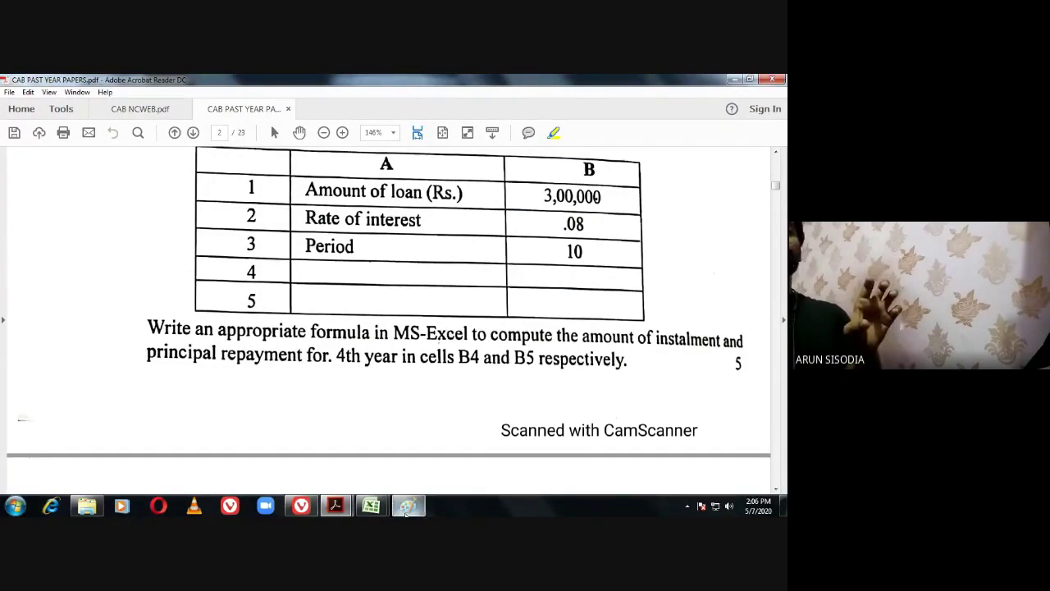
mouse_move(371, 505)
click(413, 472)
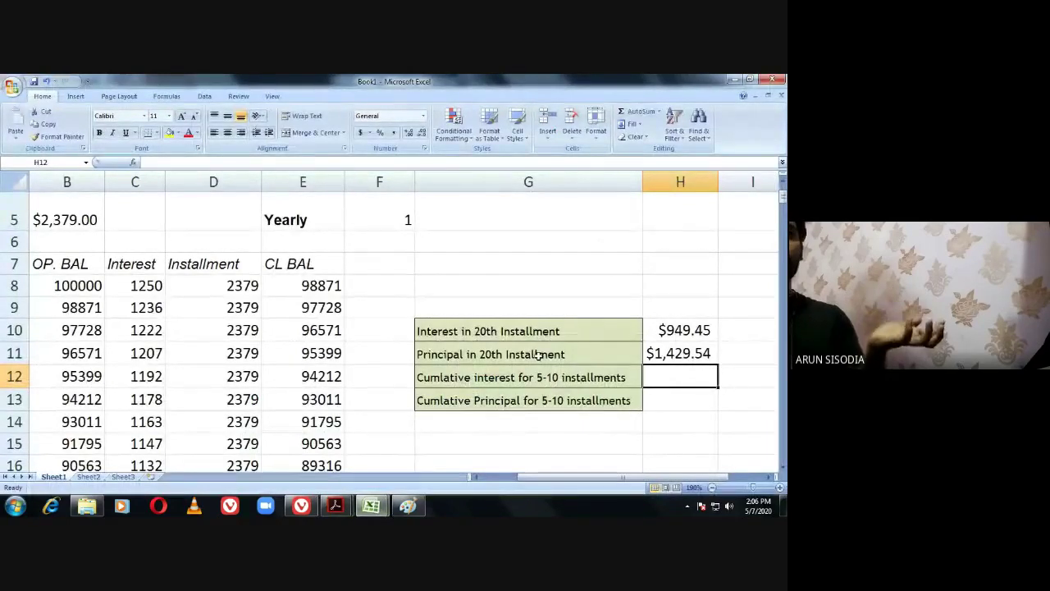
Display the PPMT formula in H11 again to review its period argument, closing it without changes.
click(668, 355)
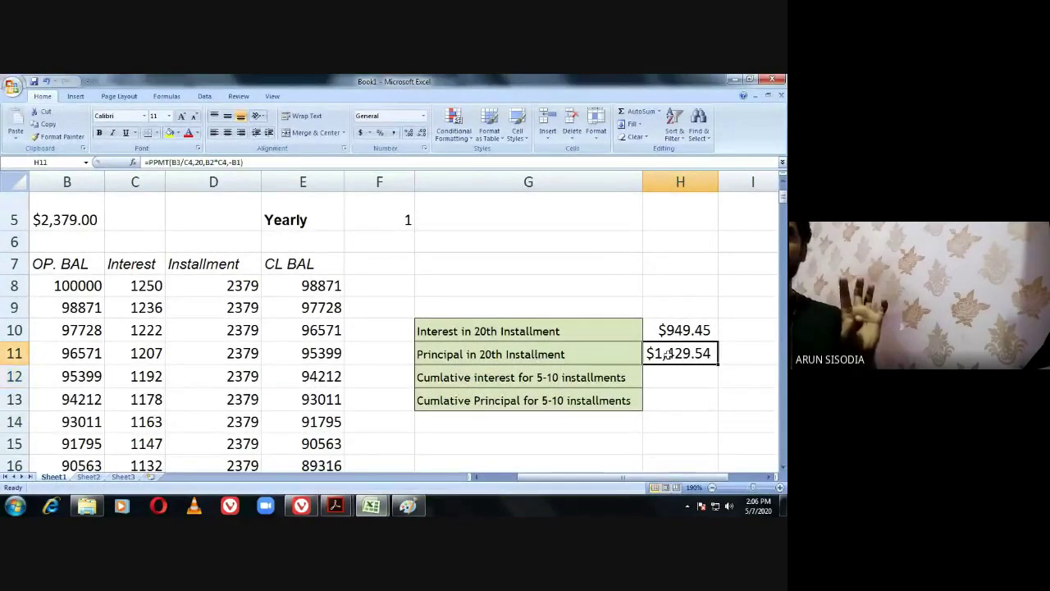
double_click(668, 355)
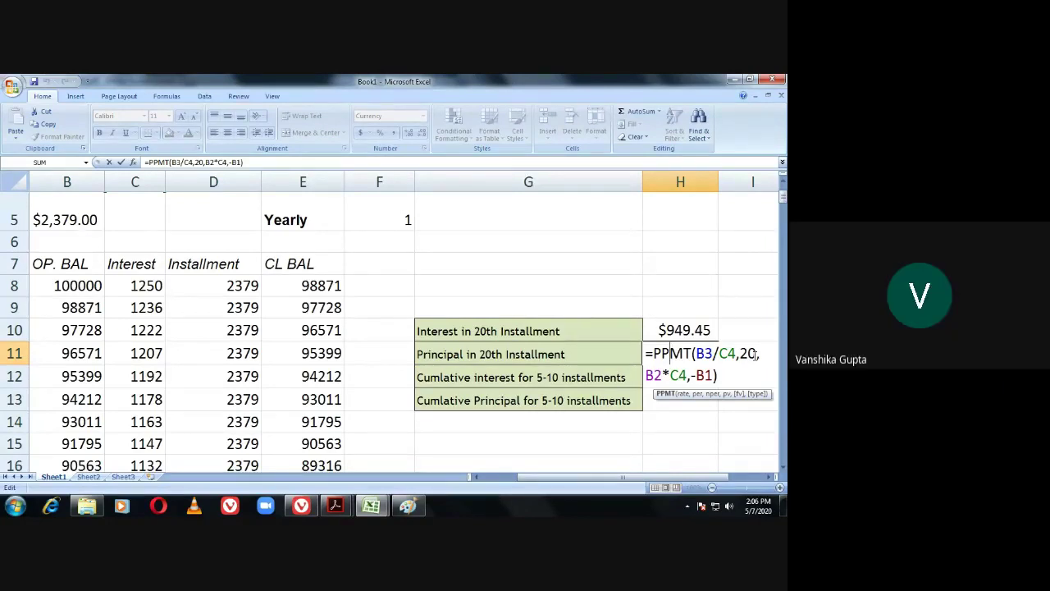
key(Return)
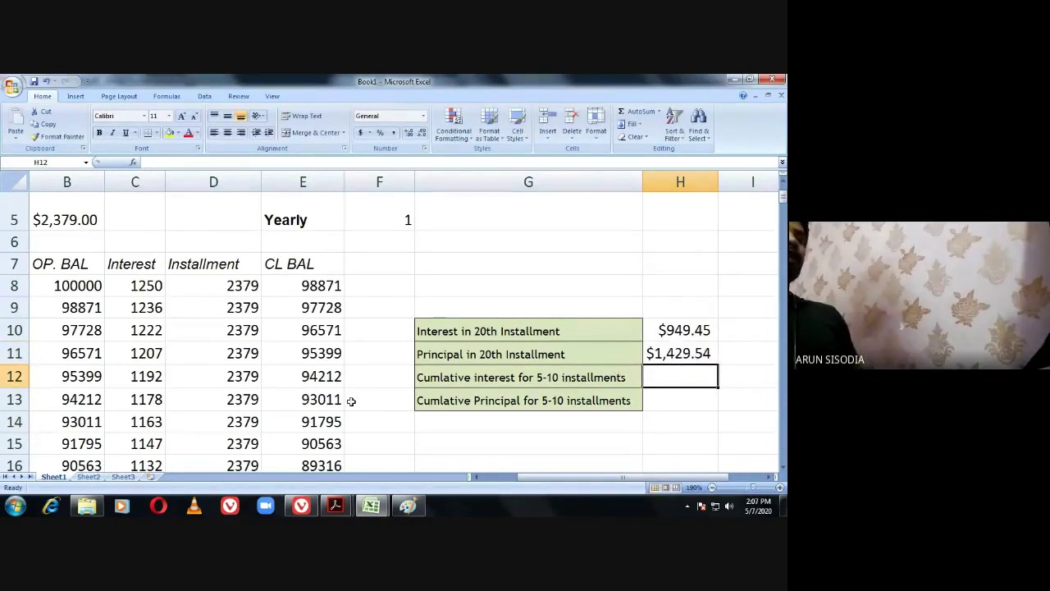
Select installments 5 to 10 in the Sr.no column (A12:A17) and compare them with the cumulative interest and principal labels.
scroll(450, 339, down, 1)
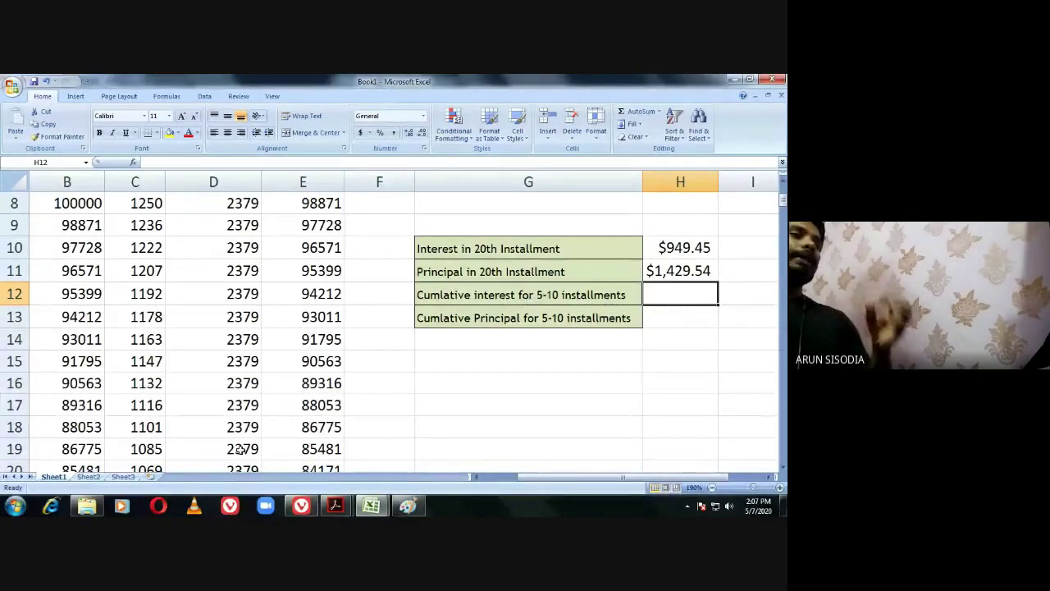
scroll(165, 368, left, 1)
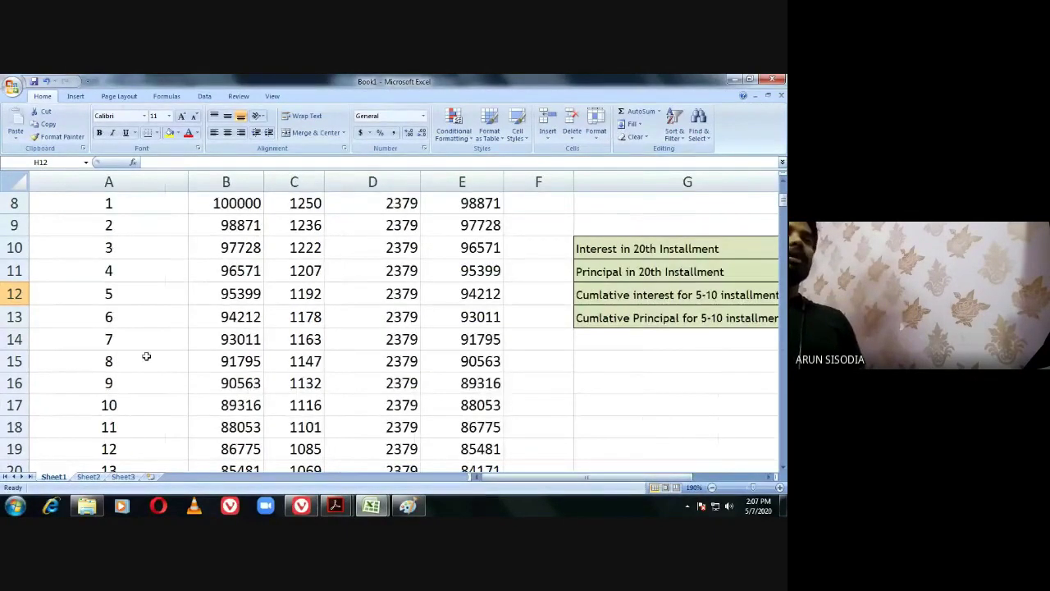
click(101, 300)
scroll(109, 341, down, 2)
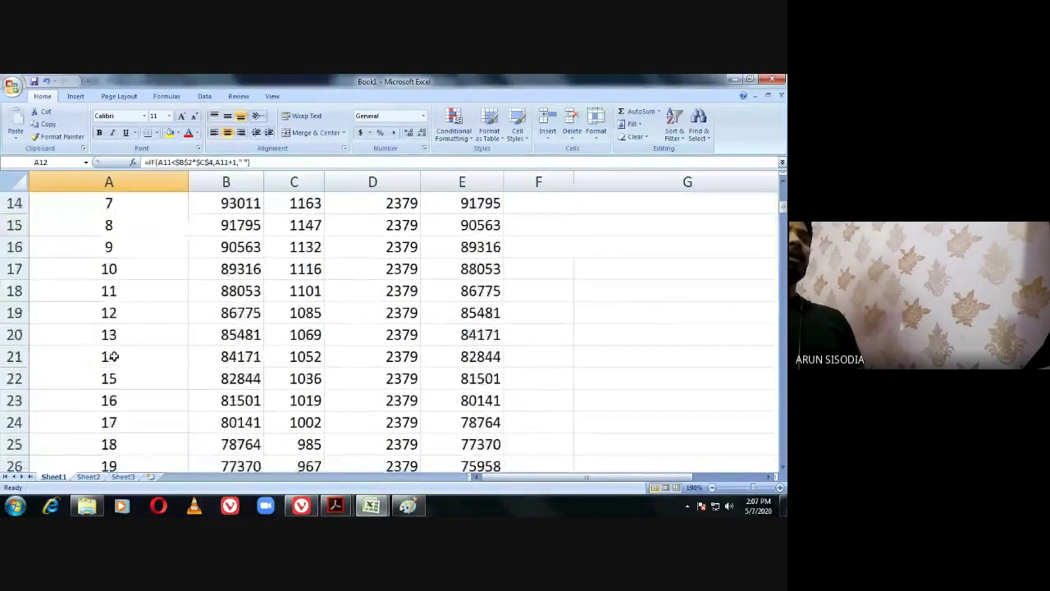
scroll(110, 356, up, 2)
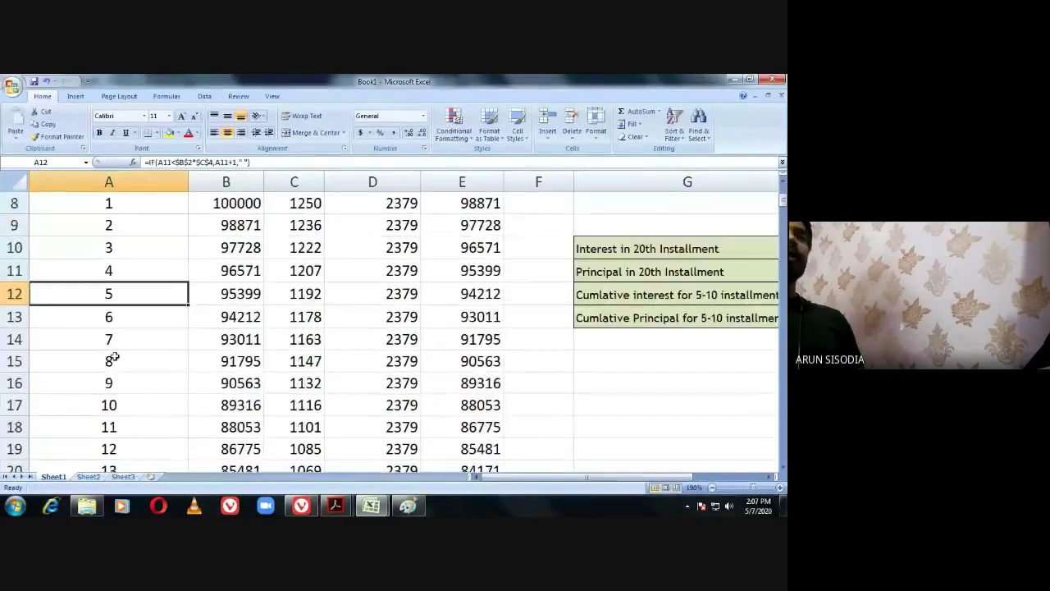
shift+click(119, 408)
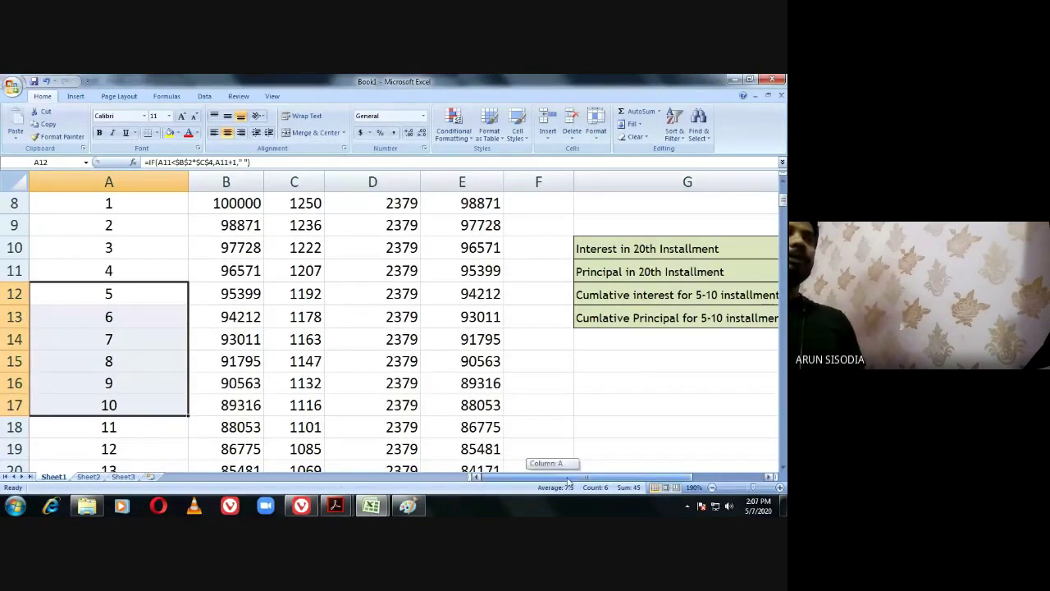
scroll(558, 480, right, 1)
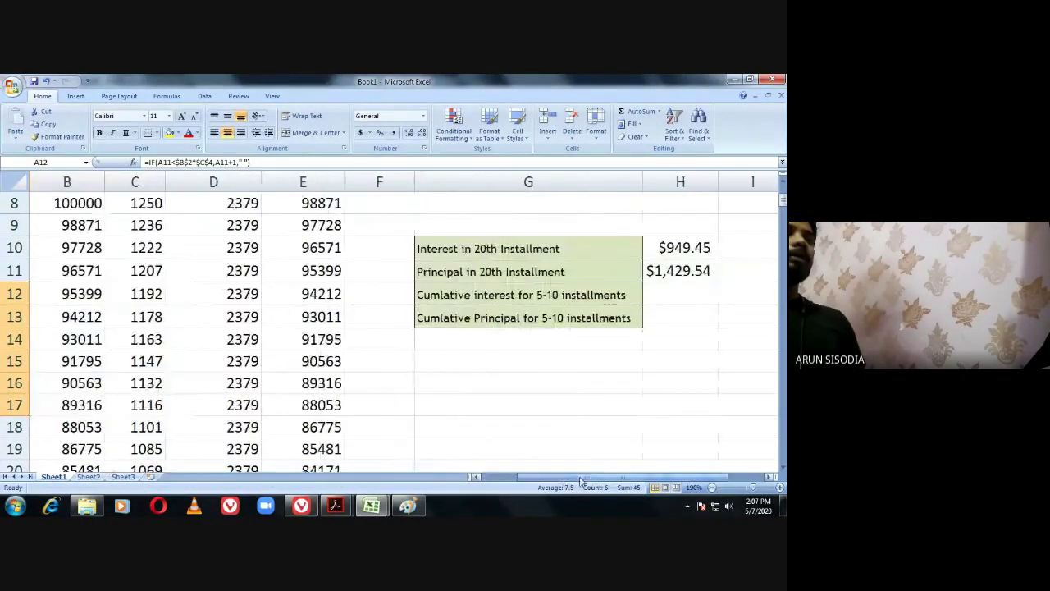
scroll(533, 481, left, 1)
scroll(353, 320, up, 3)
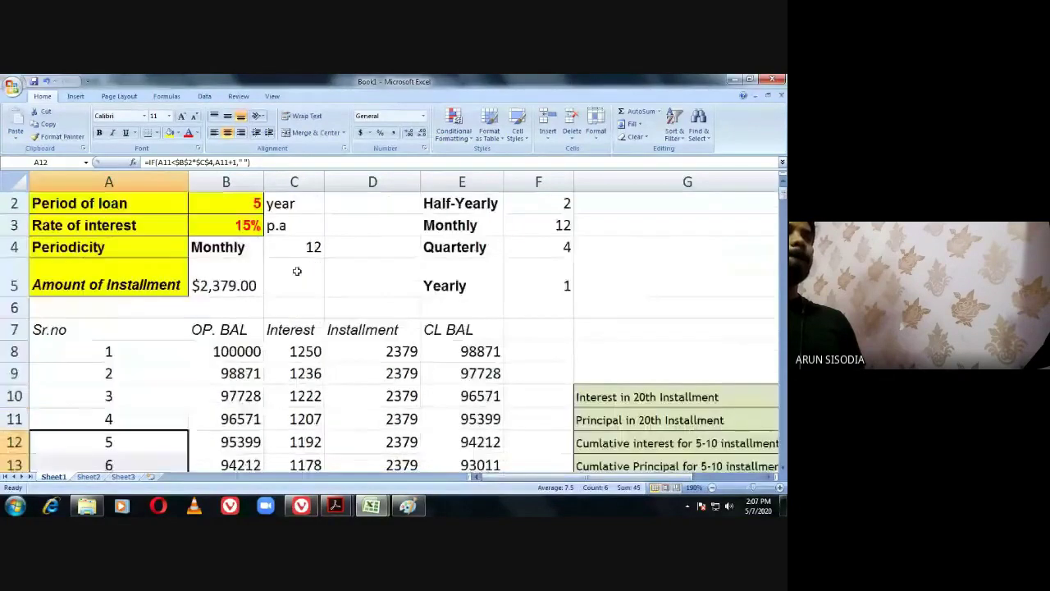
Start a CUMIPMT formula in H12, beside the cumulative interest label for installments 5-10.
scroll(298, 355, down, 2)
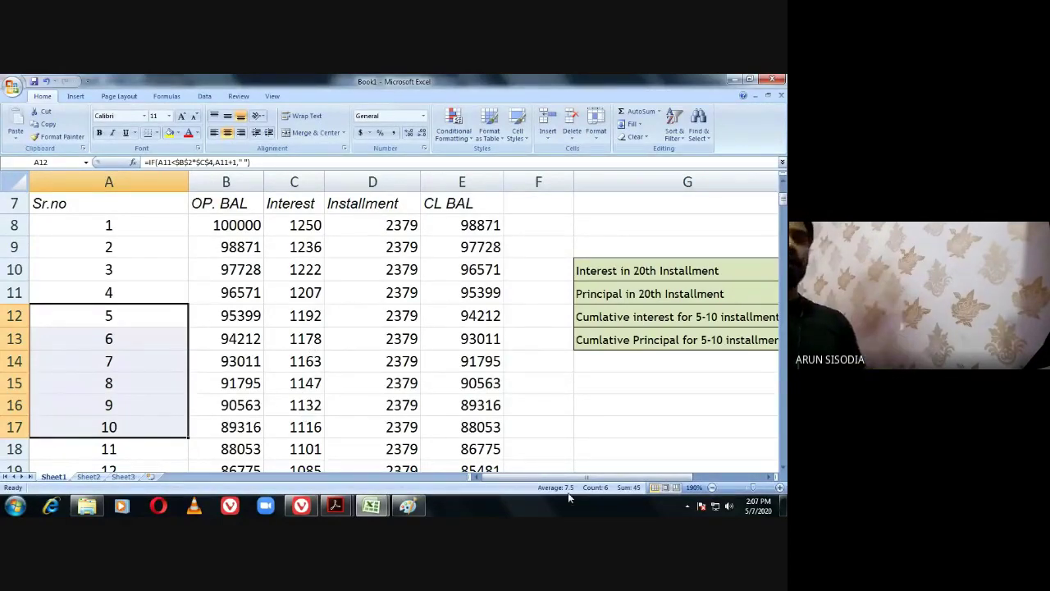
drag(575, 476, 607, 477)
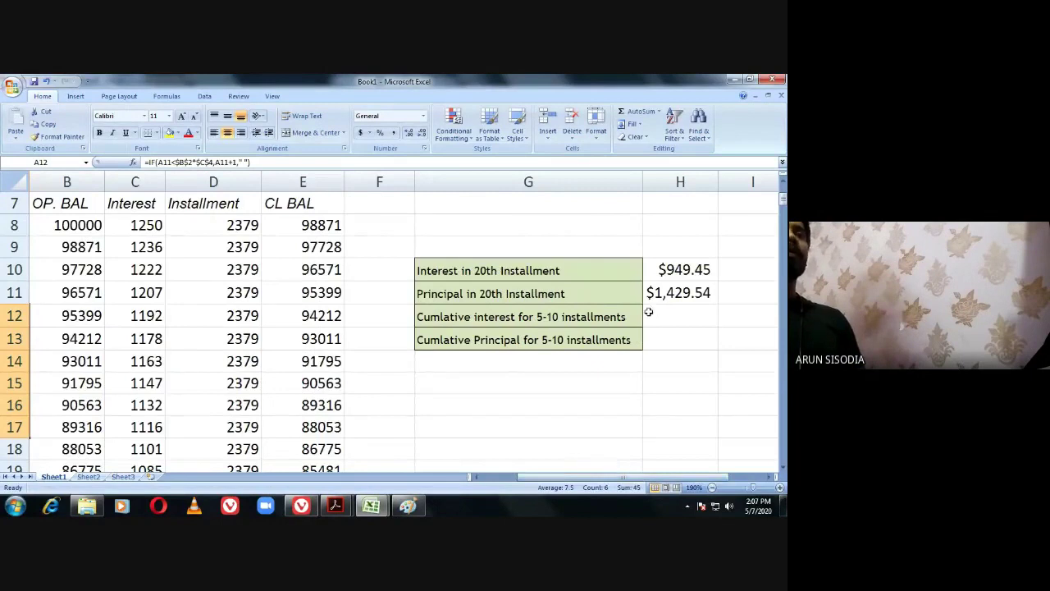
click(652, 312)
double_click(652, 312)
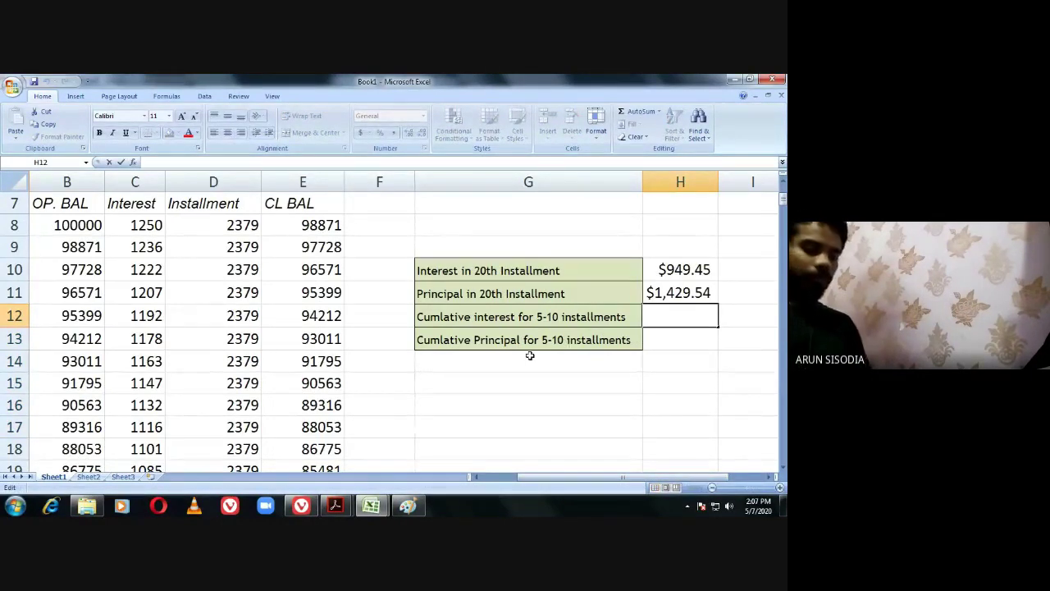
text(=CUM)
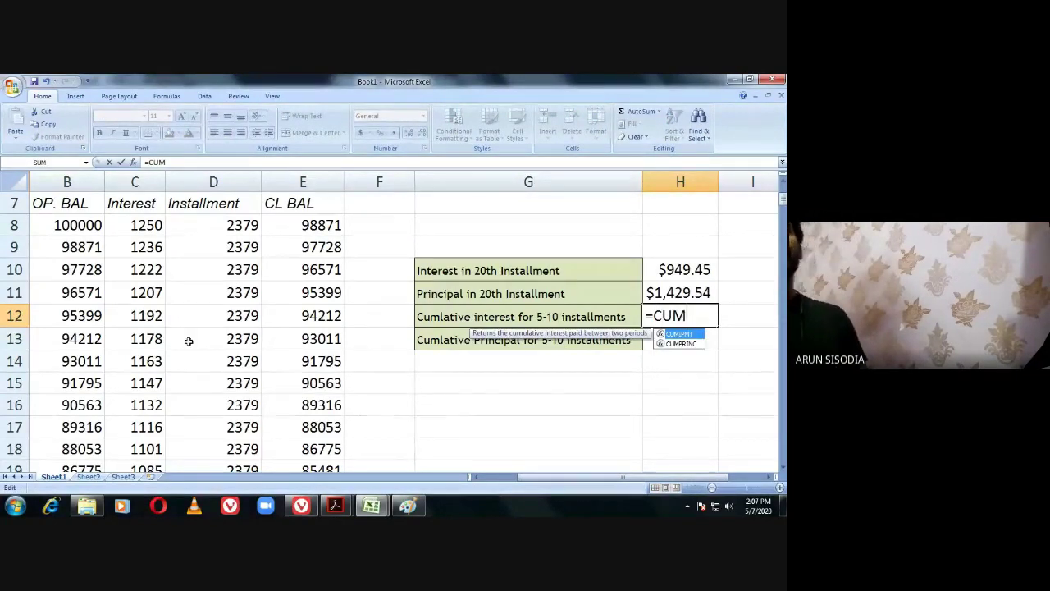
double_click(680, 334)
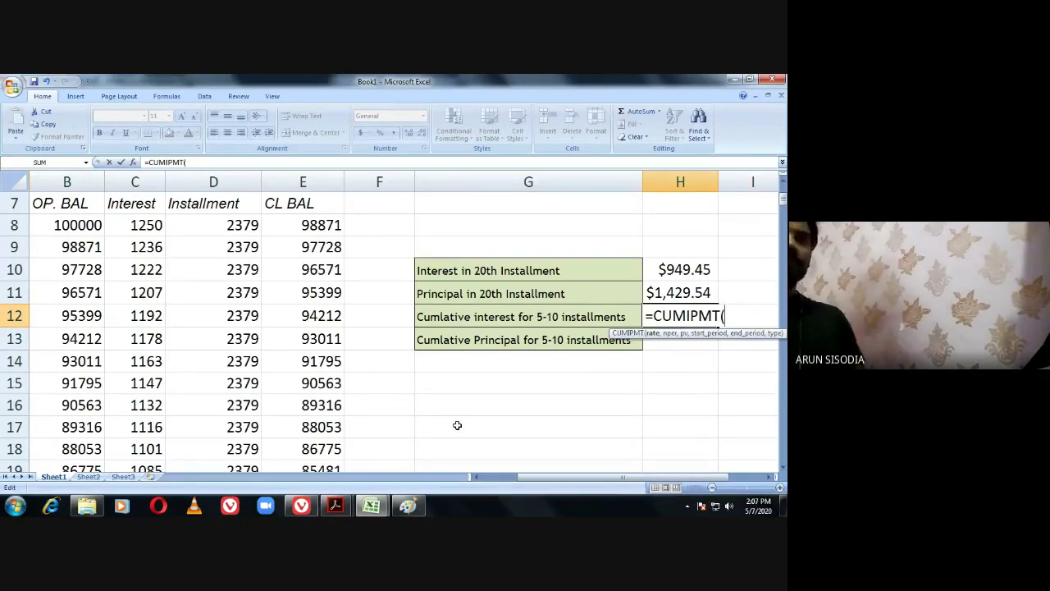
scroll(457, 425, up, 1)
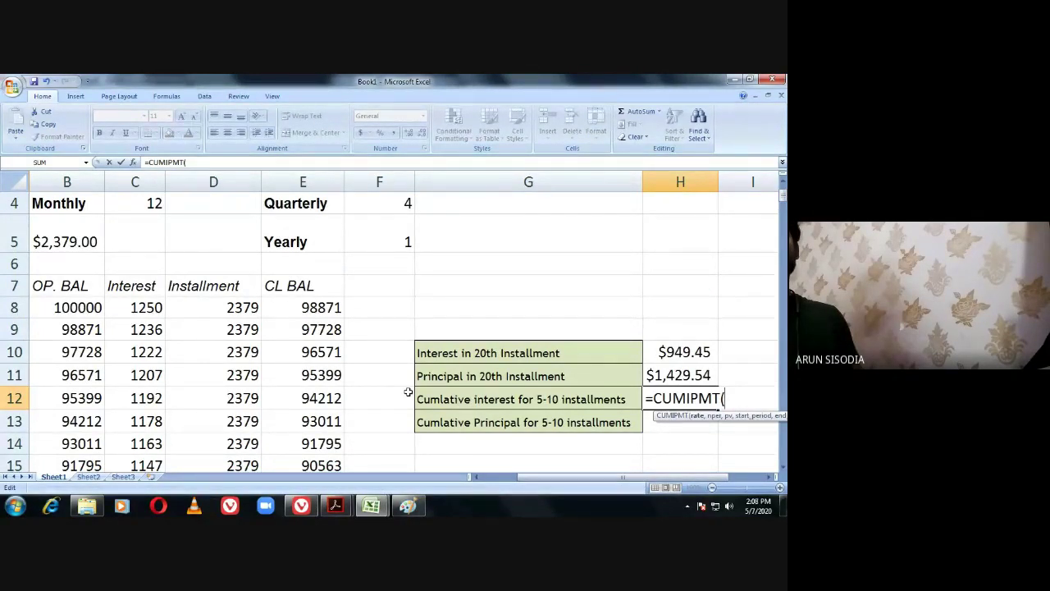
scroll(408, 392, up, 1)
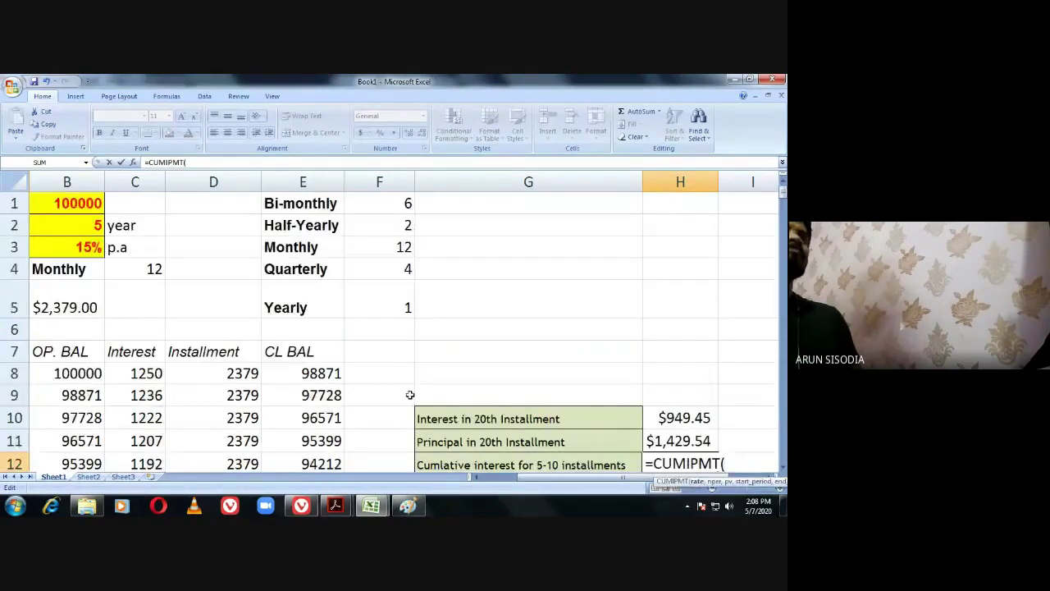
click(65, 222)
text(*)
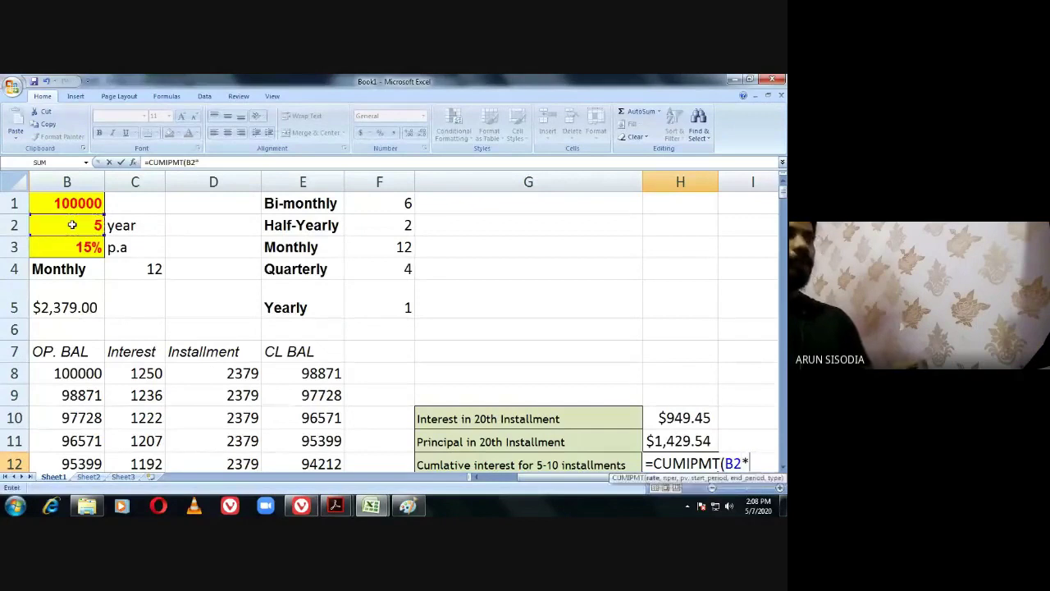
click(140, 270)
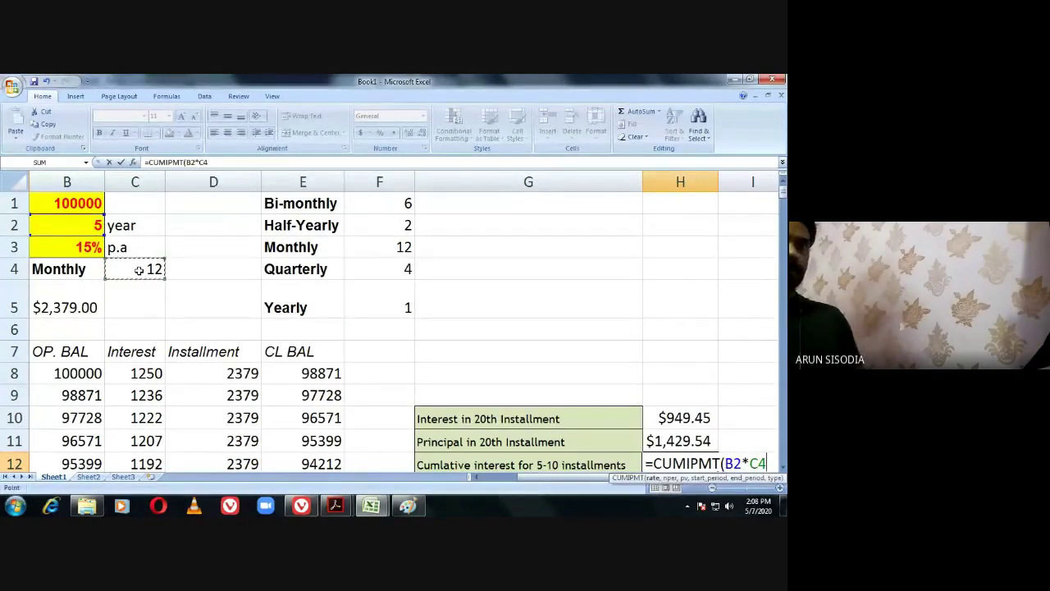
scroll(178, 261, down, 1)
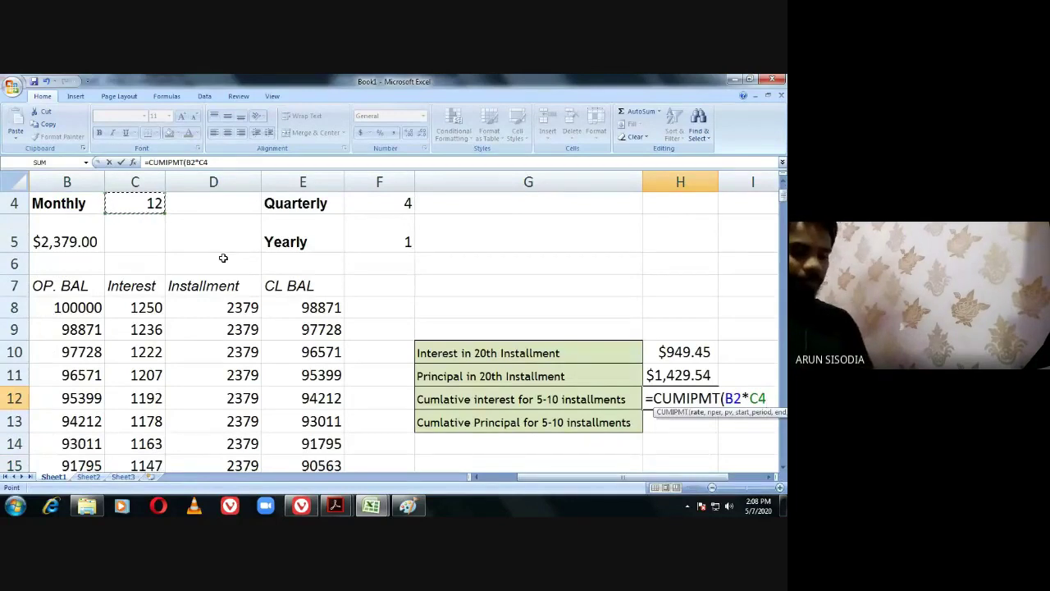
text(,)
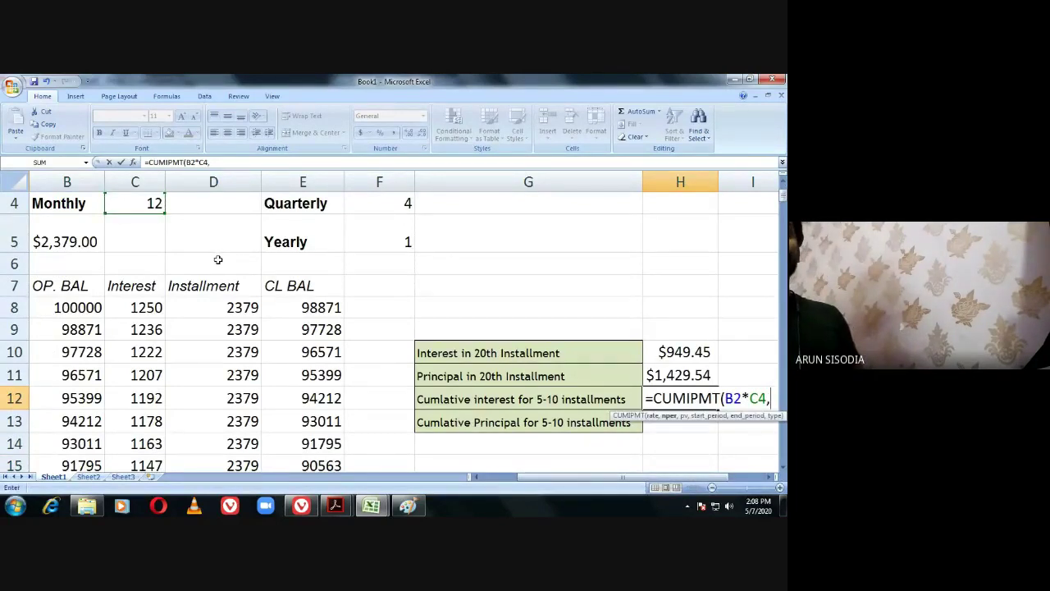
scroll(131, 292, up, 1)
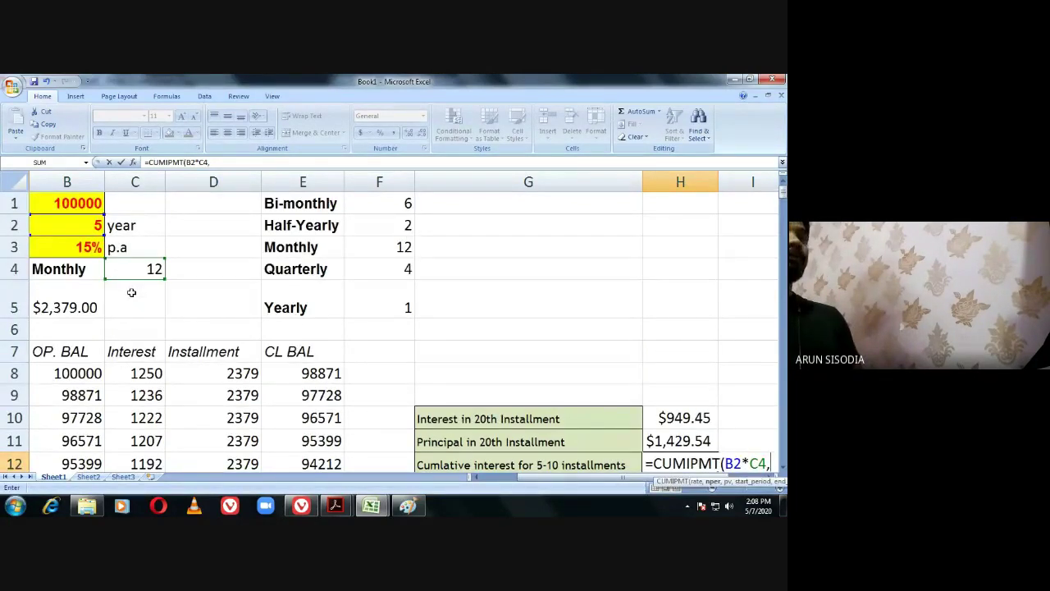
scroll(128, 284, down, 1)
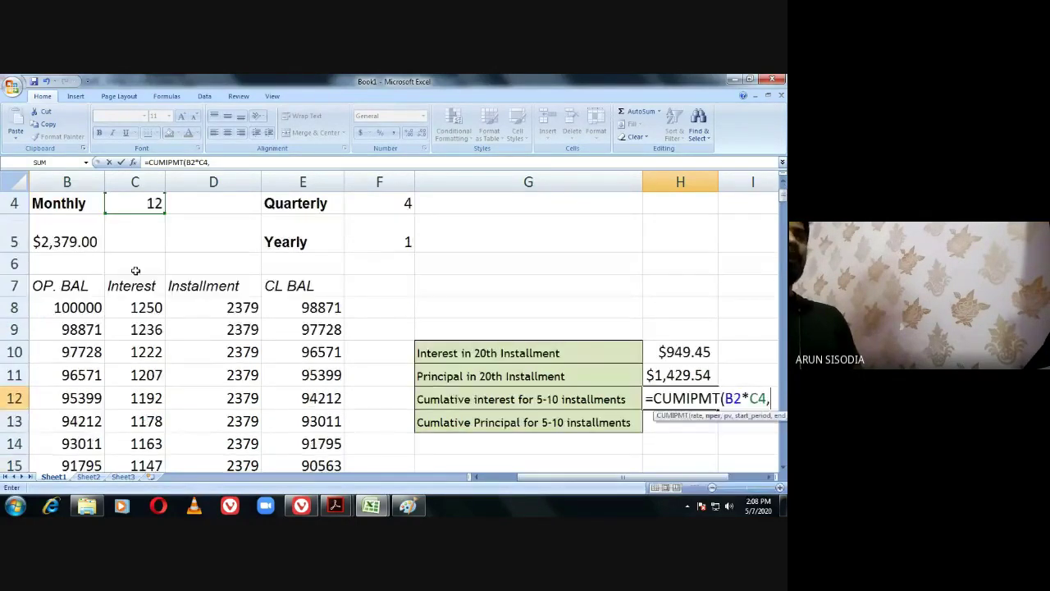
scroll(136, 271, up, 1)
click(64, 202)
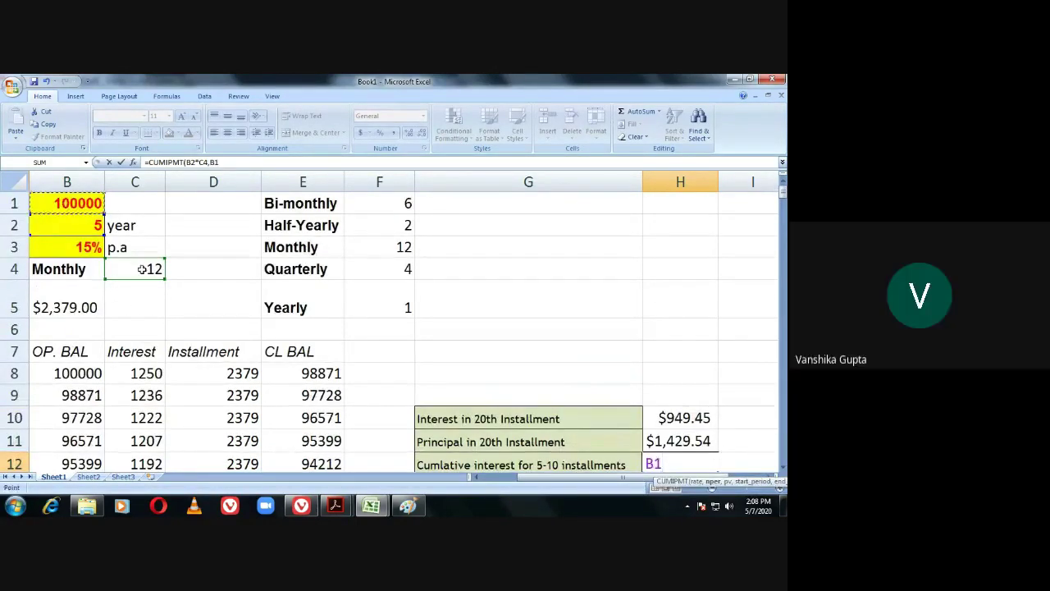
scroll(141, 269, down, 1)
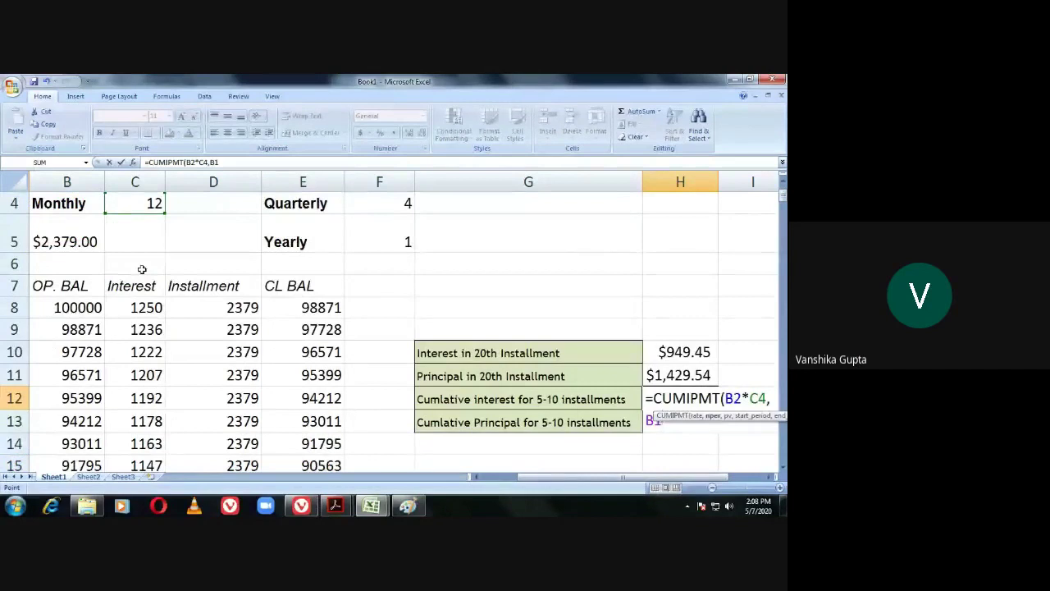
text(,)
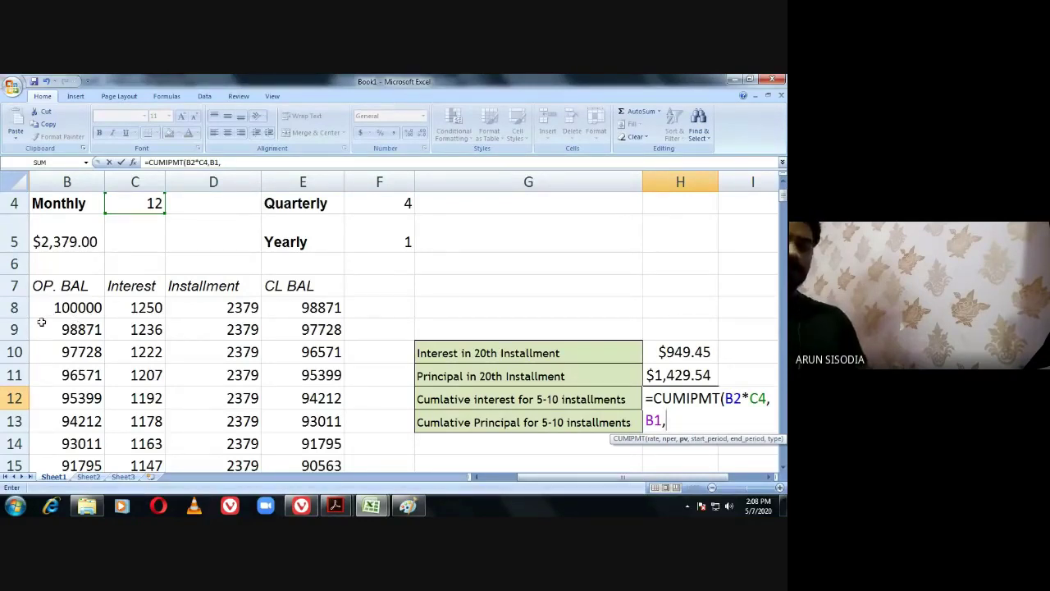
text(5)
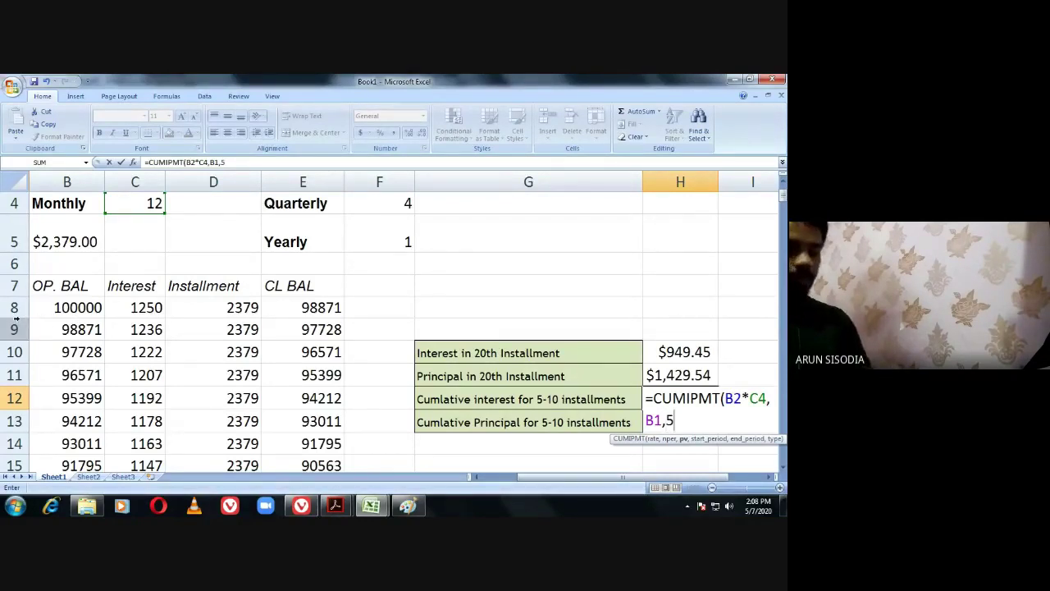
text(,10)
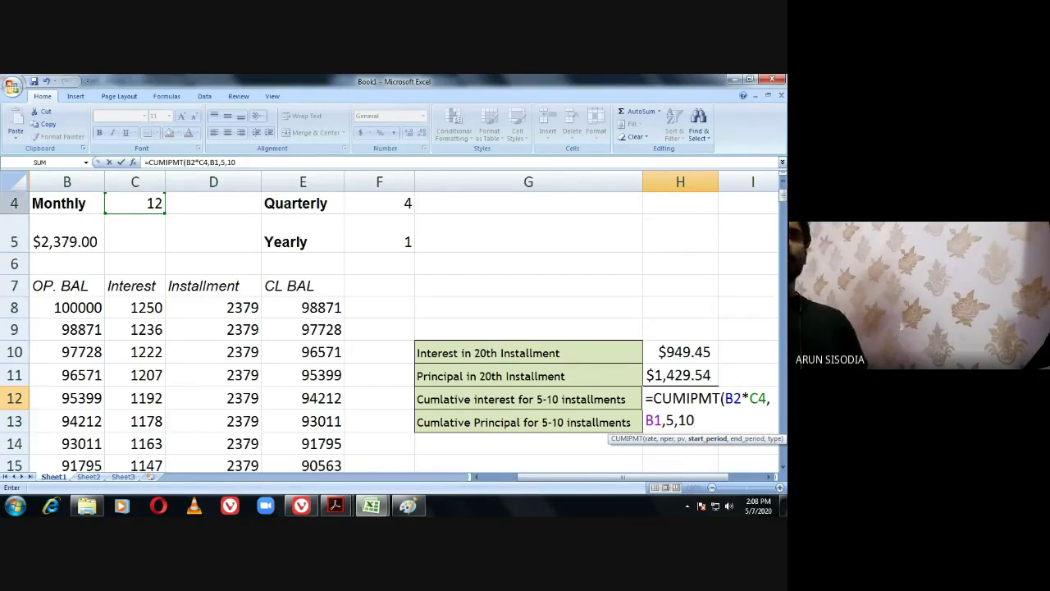
click(725, 398)
click(699, 420)
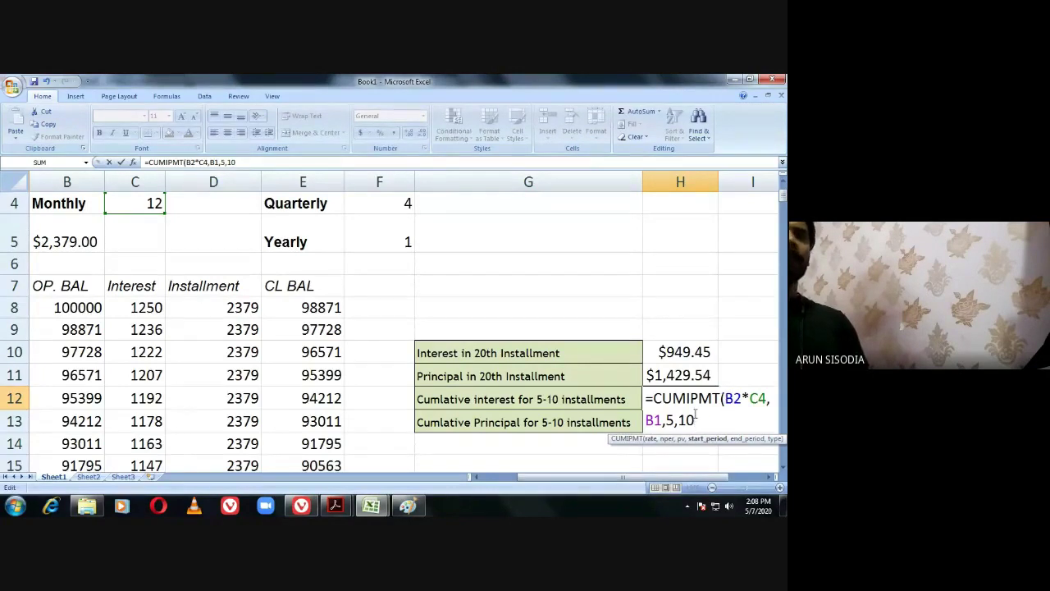
key(BackSpace)
key(BackSpace)
key(BackSpace)
key(BackSpace)
key(BackSpace)
key(BackSpace)
key(BackSpace)
key(BackSpace)
key(BackSpace)
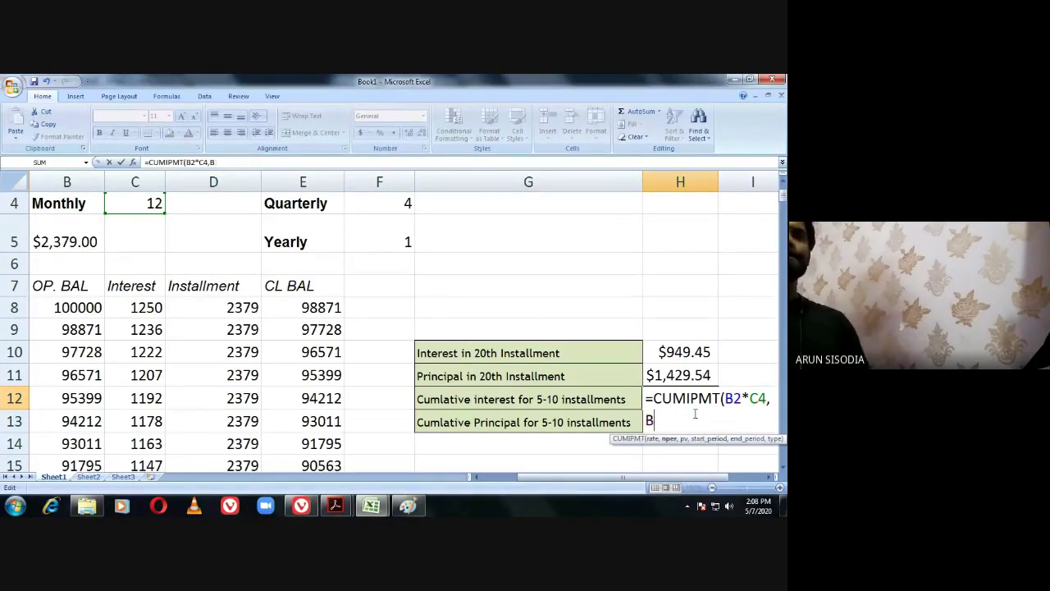
key(BackSpace)
key(BackSpace)
key(BackSpace)
key(BackSpace)
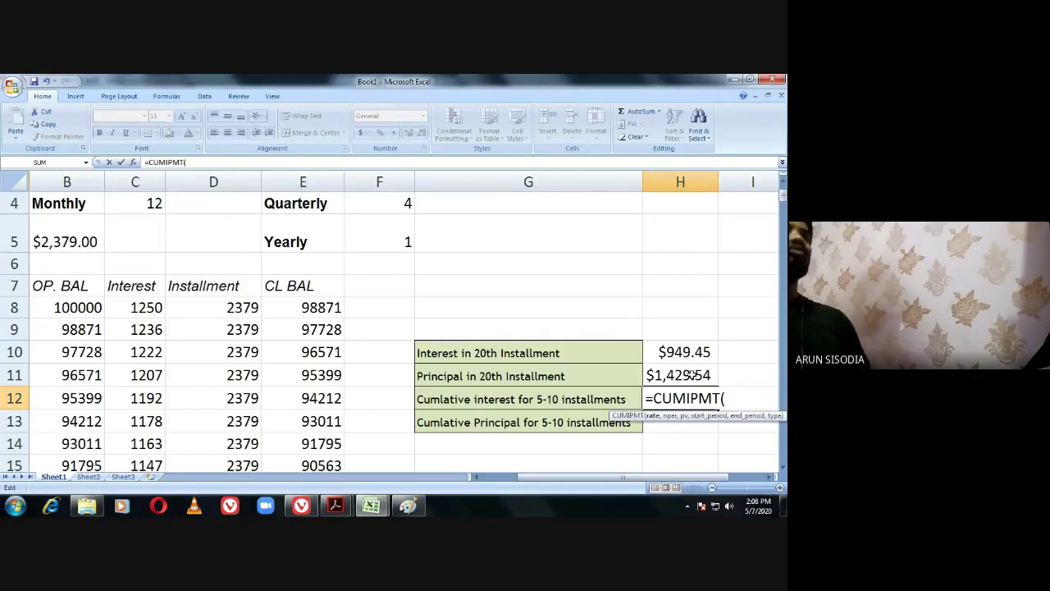
Enter B3/C4 as the periodic rate argument of the CUMIPMT formula in H12.
scroll(772, 252, up, 1)
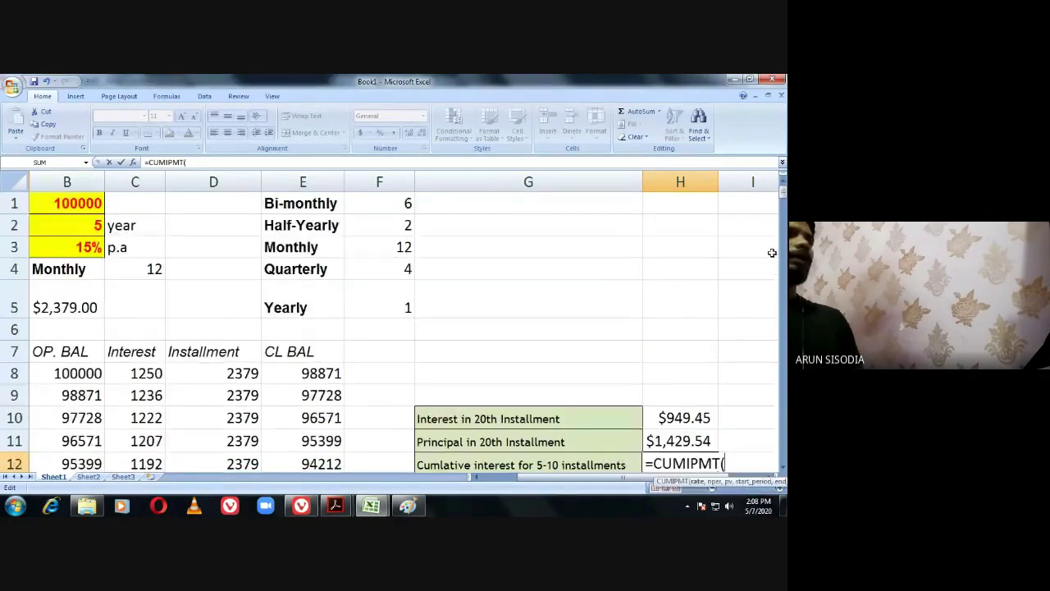
click(75, 247)
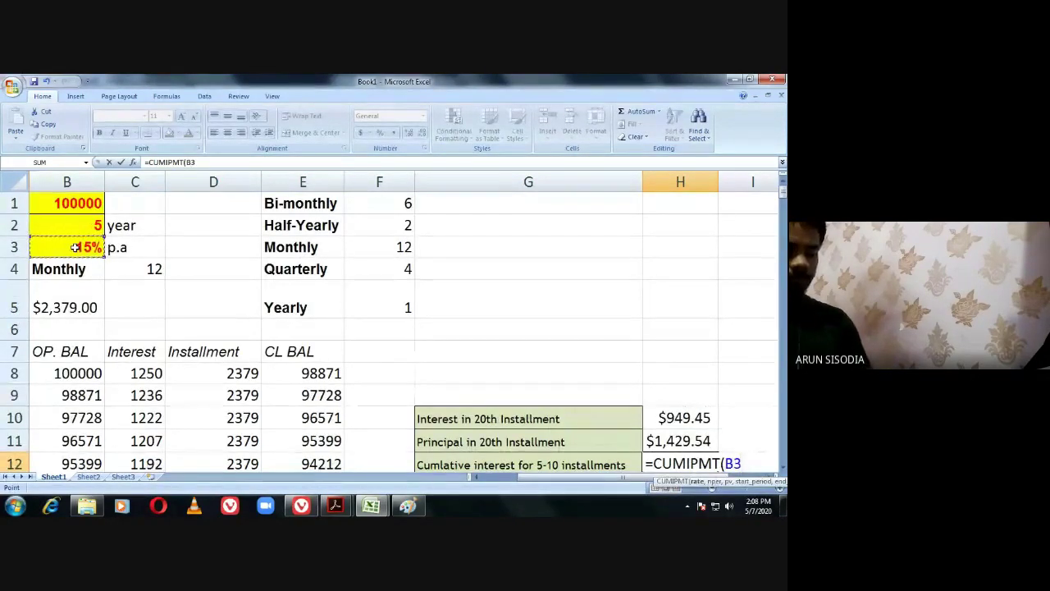
text(/)
click(150, 270)
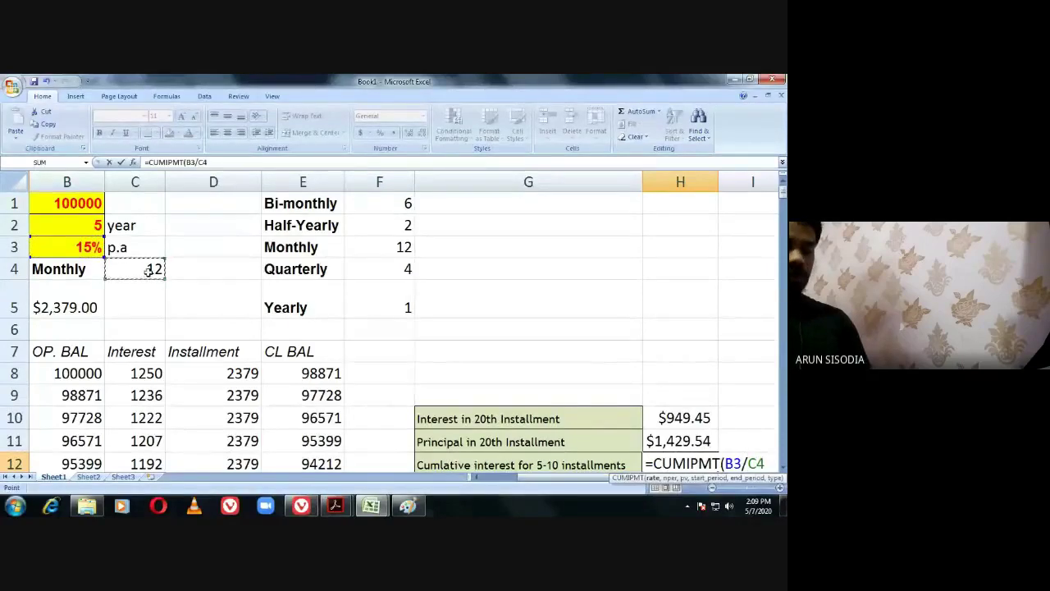
text(,)
Enter B2*C4 as the number-of-periods argument of the CUMIPMT formula in H12.
scroll(184, 282, down, 1)
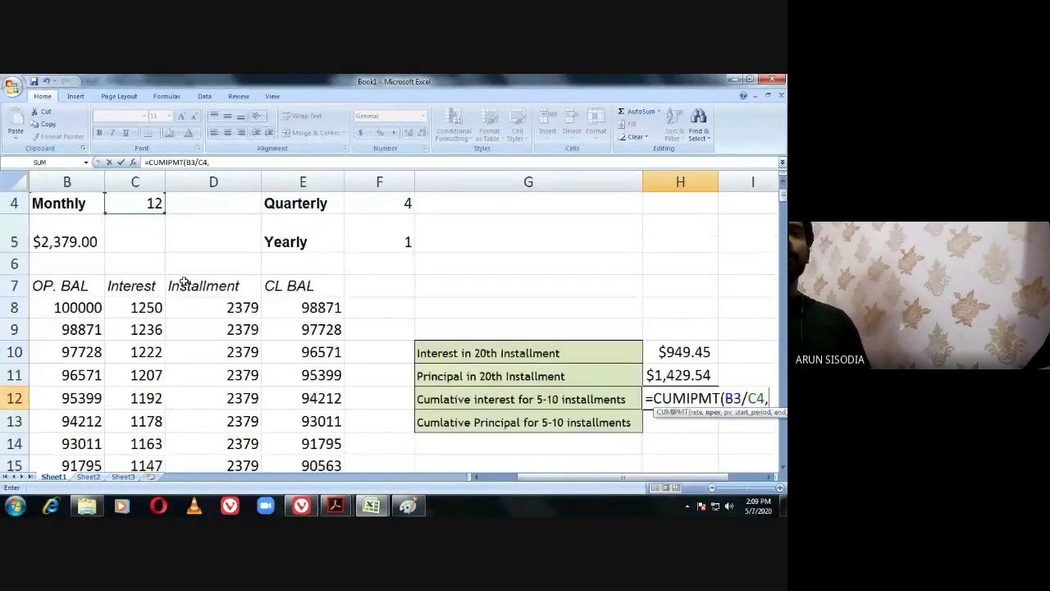
scroll(106, 256, up, 1)
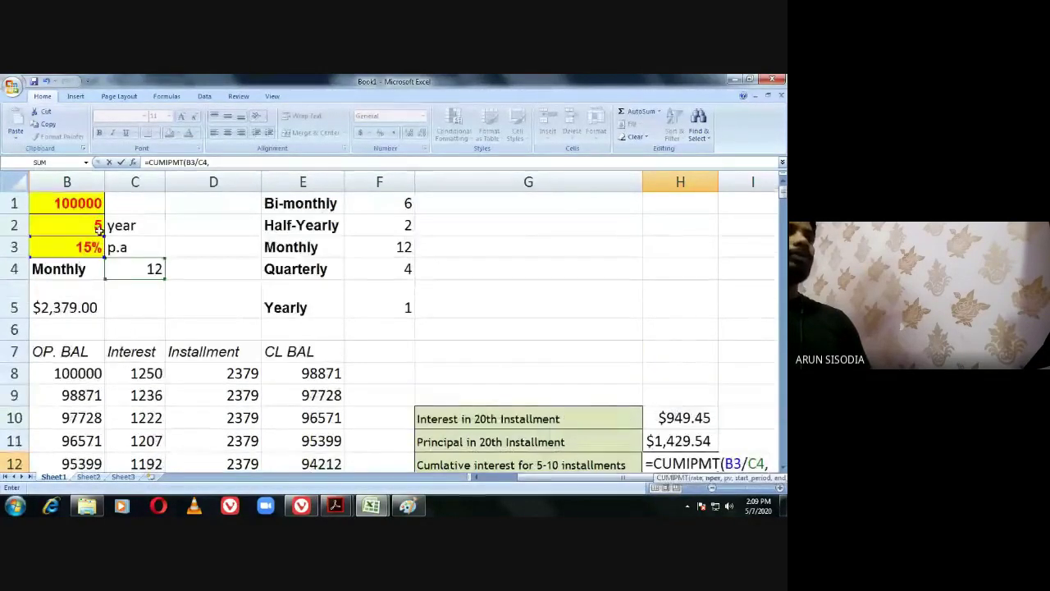
click(94, 228)
text(*)
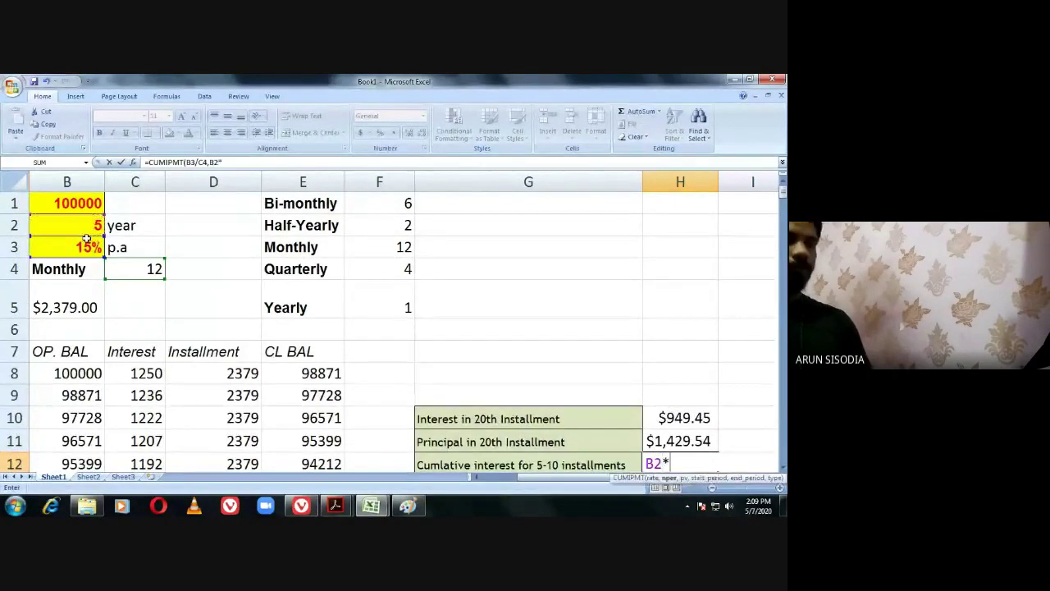
click(152, 269)
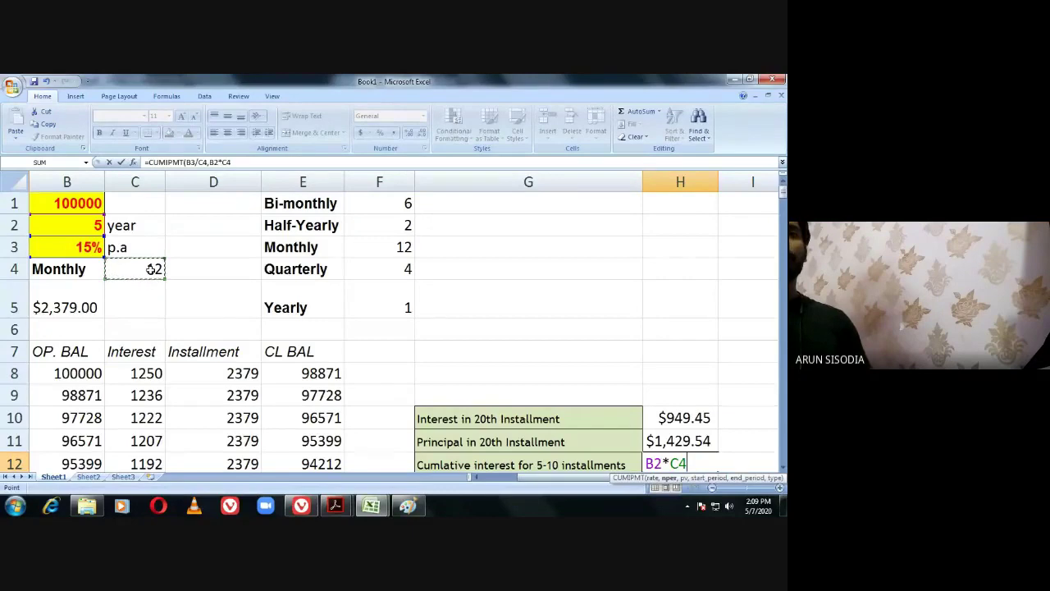
scroll(152, 269, down, 1)
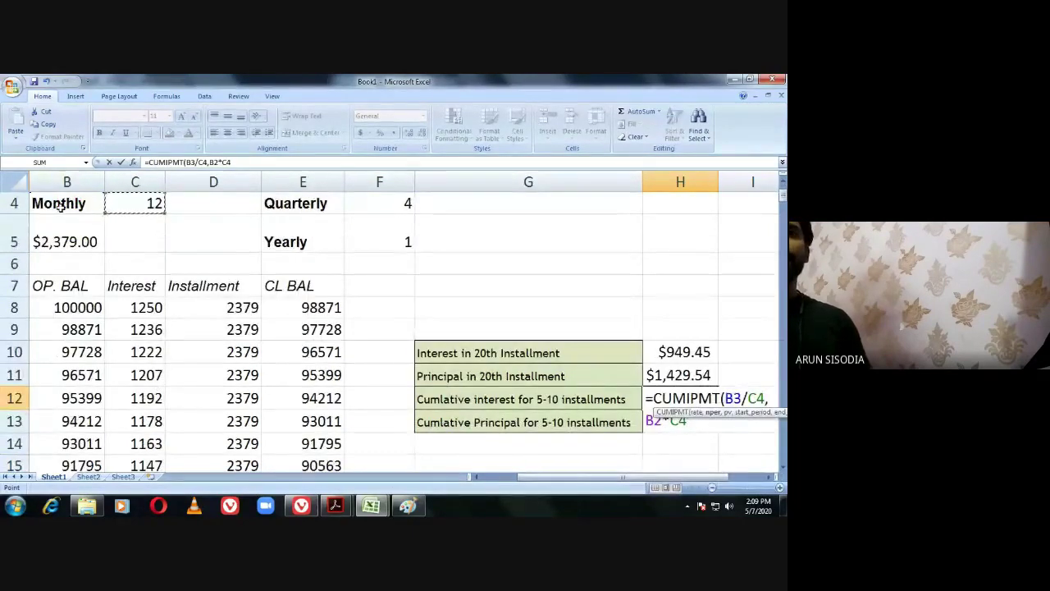
scroll(86, 217, up, 1)
click(84, 205)
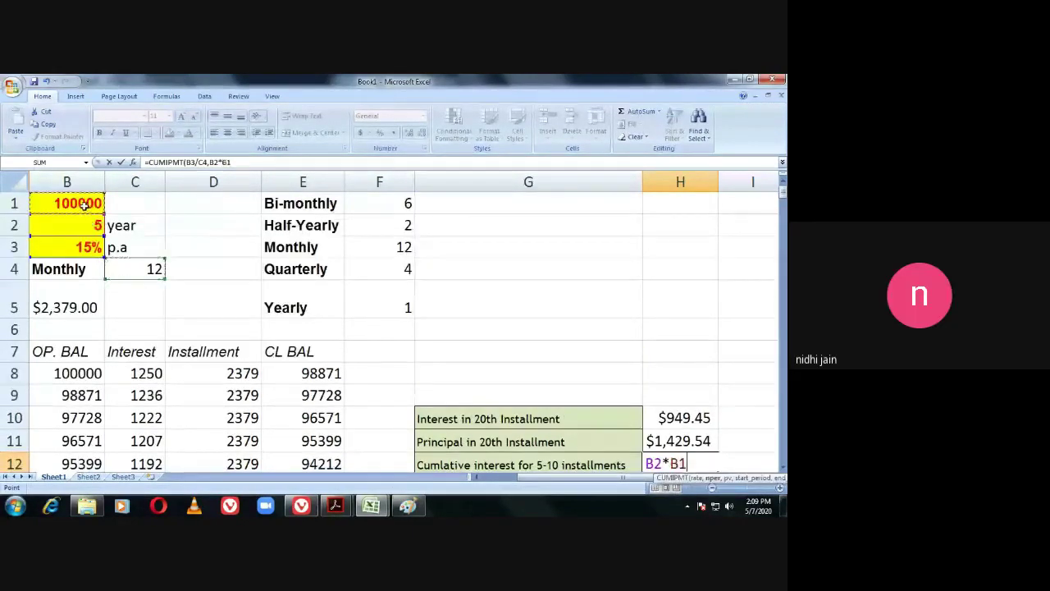
scroll(310, 312, down, 1)
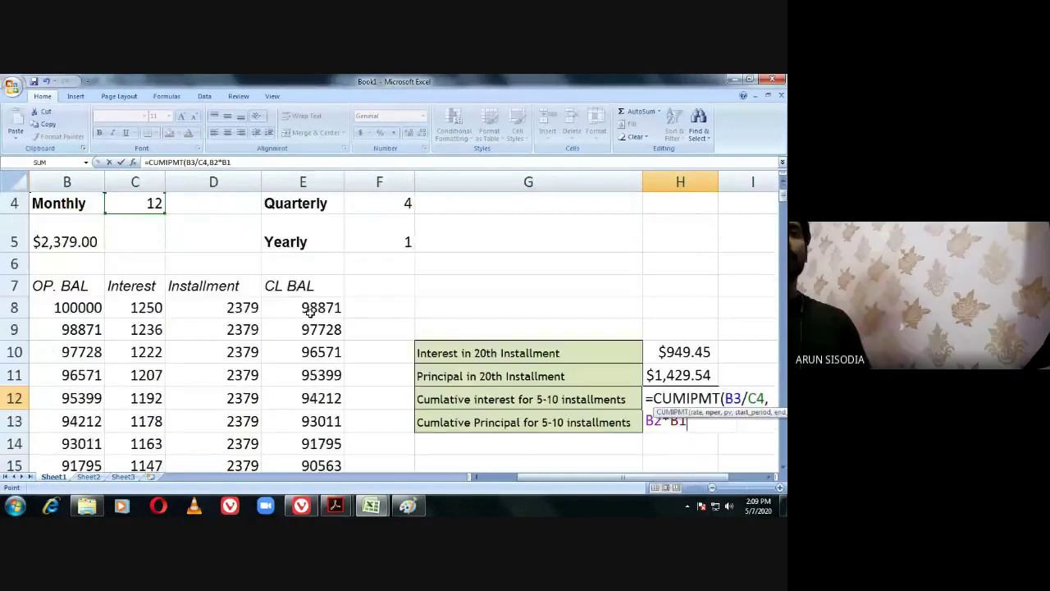
click(670, 420)
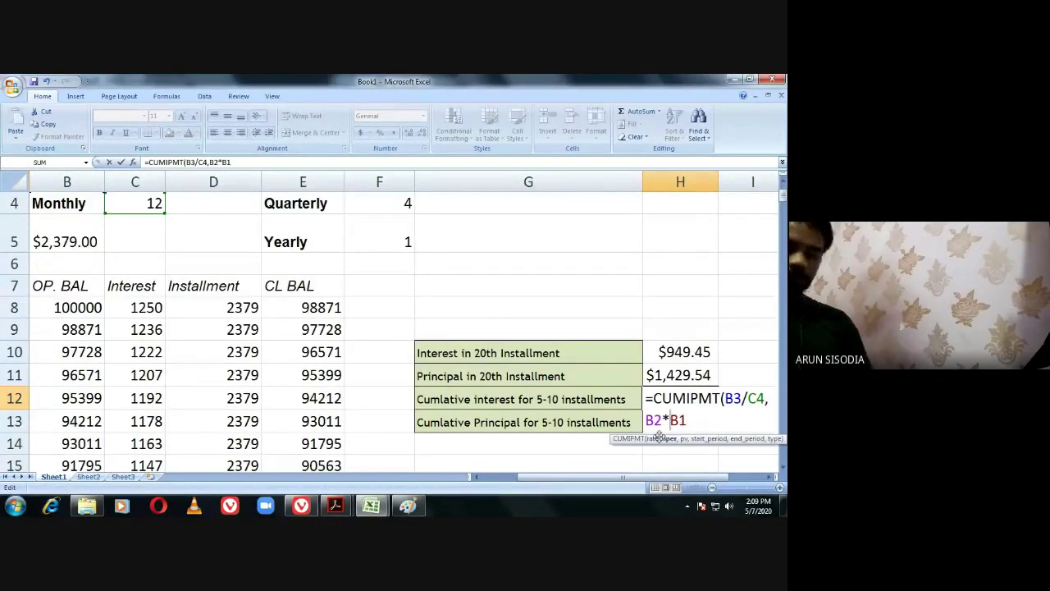
text(-B1)
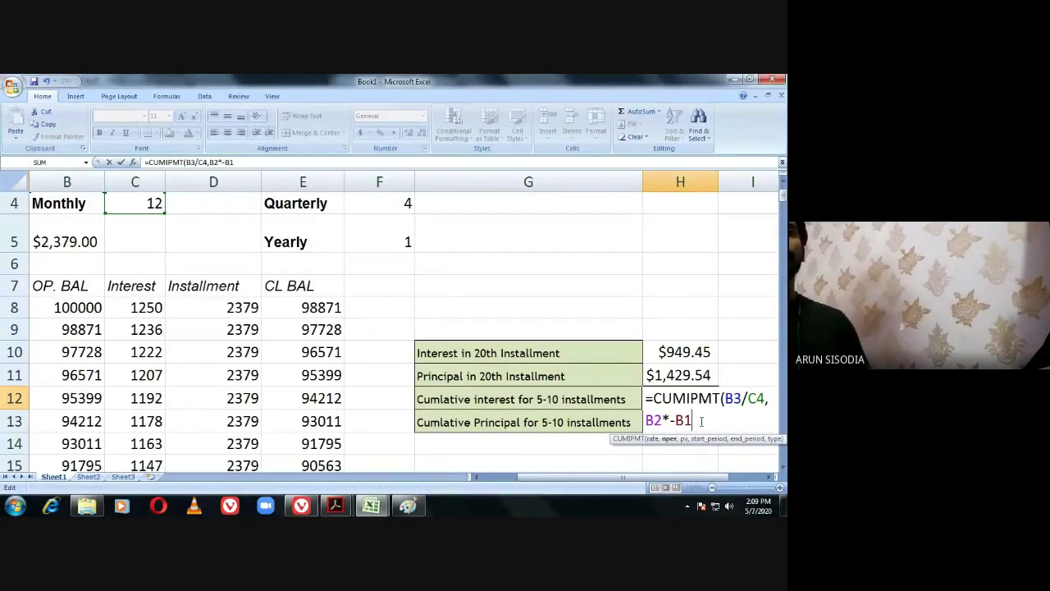
text(,)
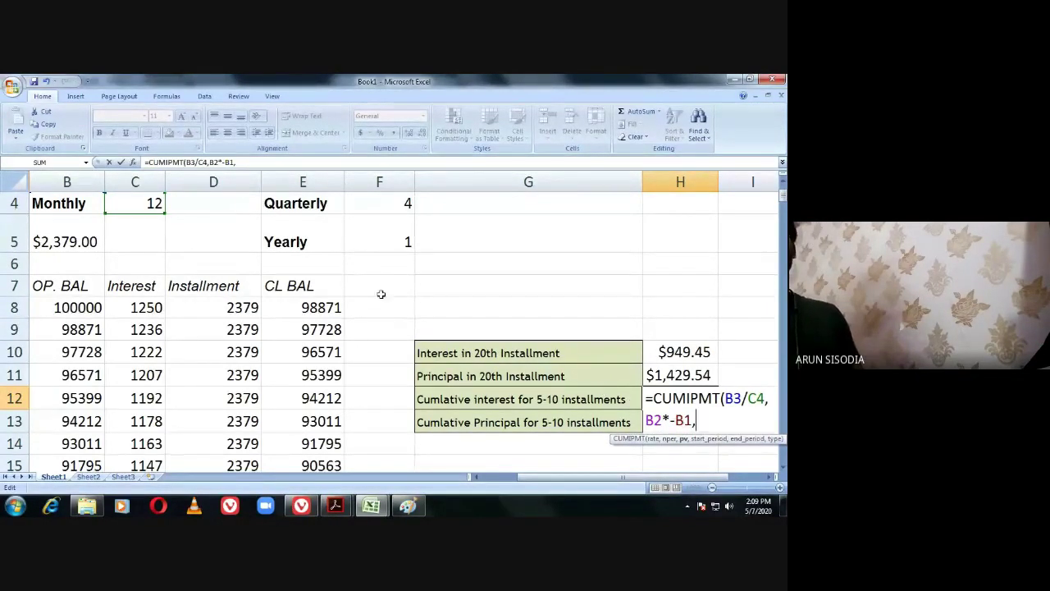
scroll(502, 375, down, 1)
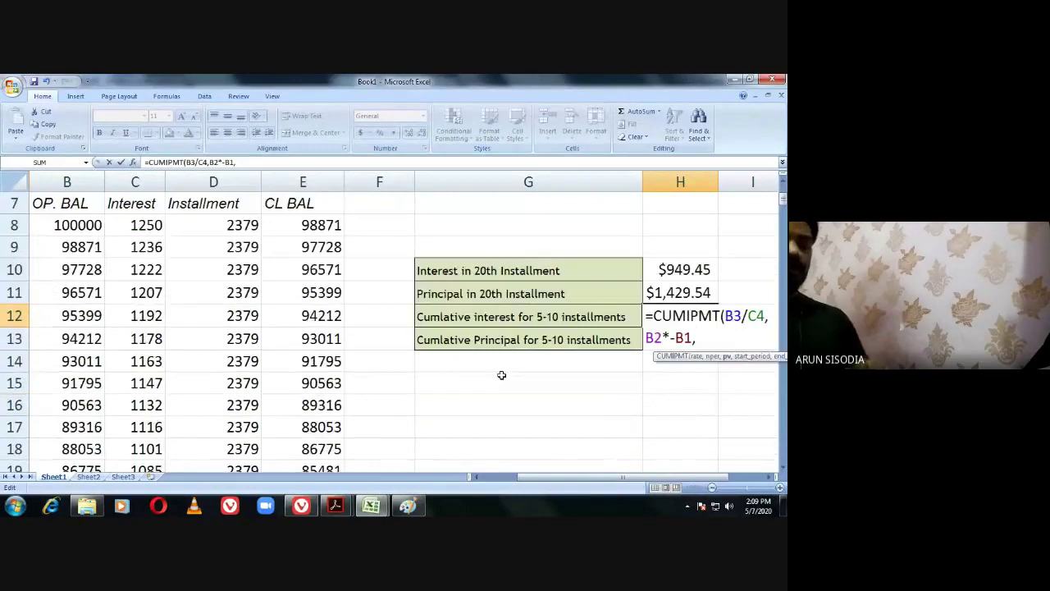
text(5)
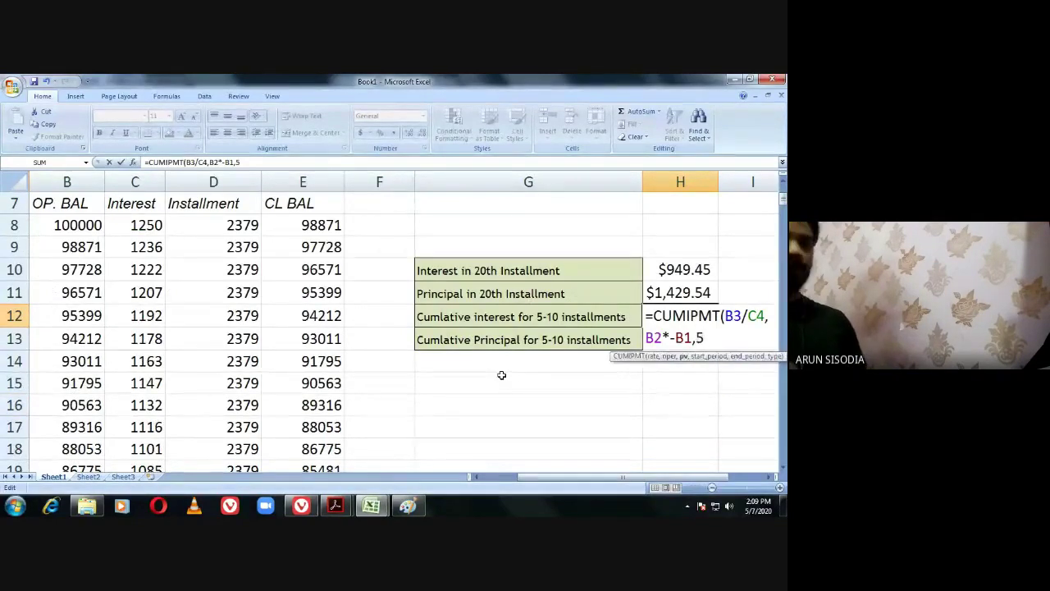
text(,10)
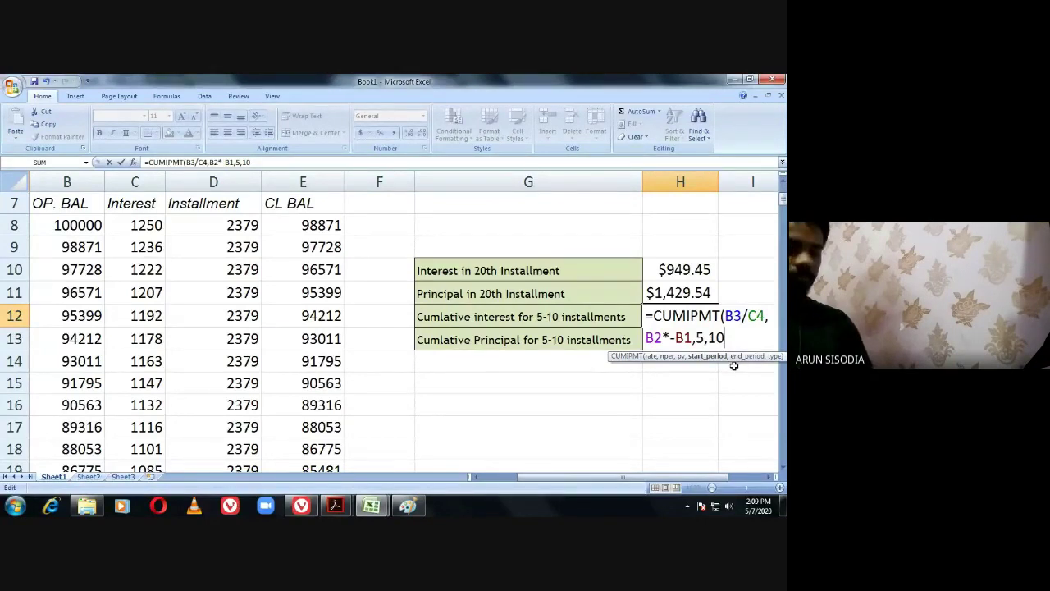
text(,)
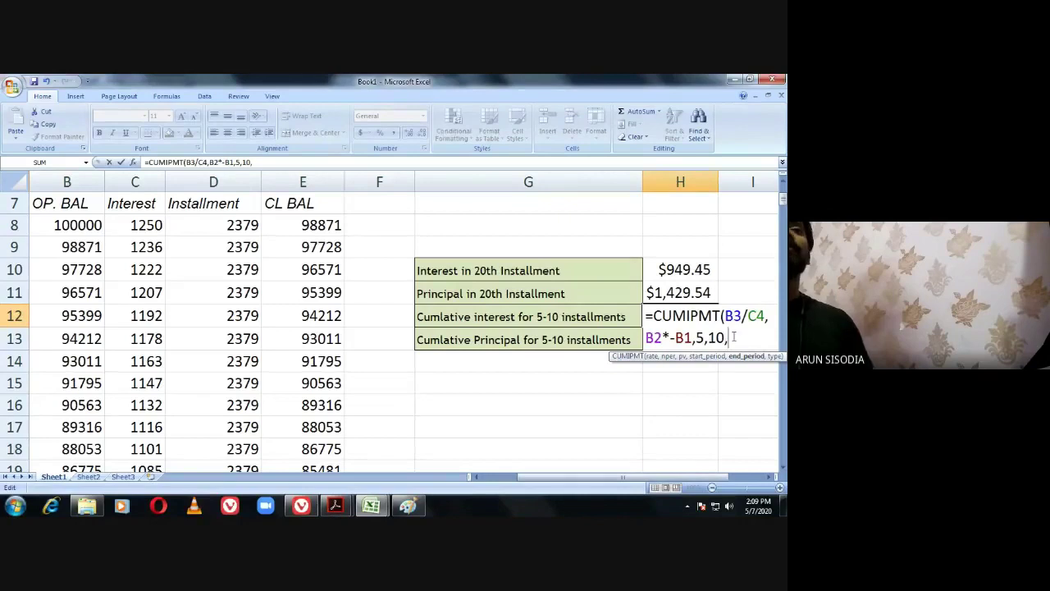
key(BackSpace)
key(BackSpace)
key(BackSpace)
key(BackSpace)
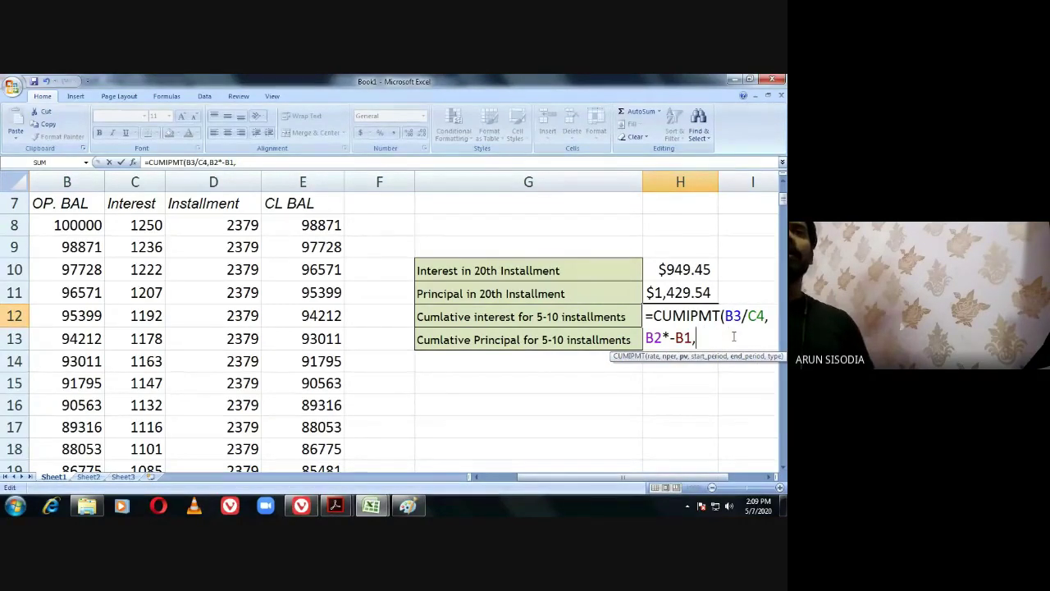
key(BackSpace)
key(BackSpace)
key(BackSpace)
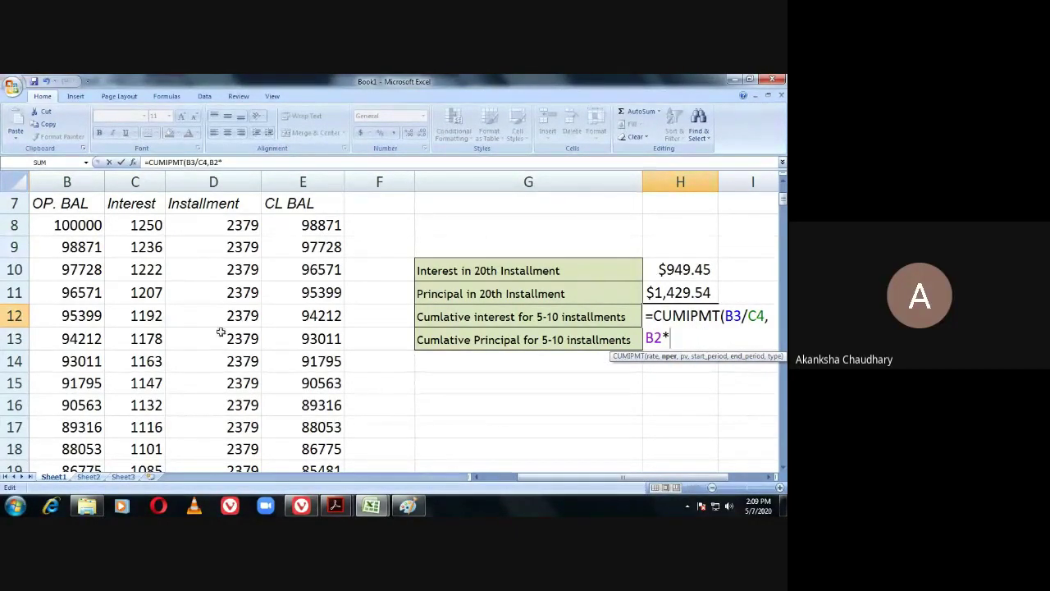
scroll(218, 331, up, 2)
click(143, 273)
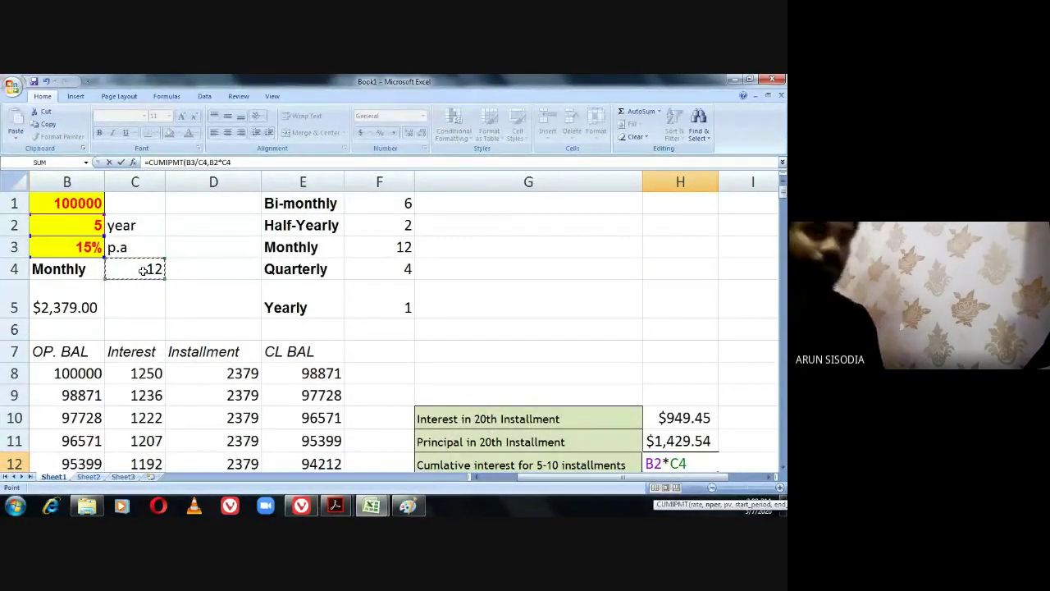
Enter -B1, the negated loan amount, as the present value argument of the CUMIPMT formula in H12.
text(,)
scroll(317, 328, down, 1)
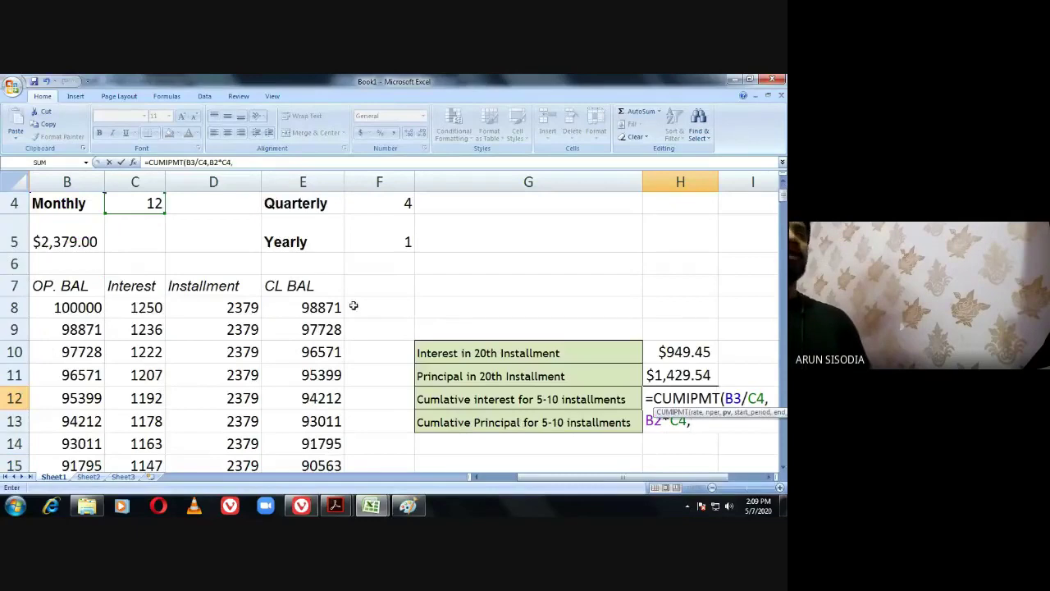
scroll(145, 300, up, 1)
click(103, 203)
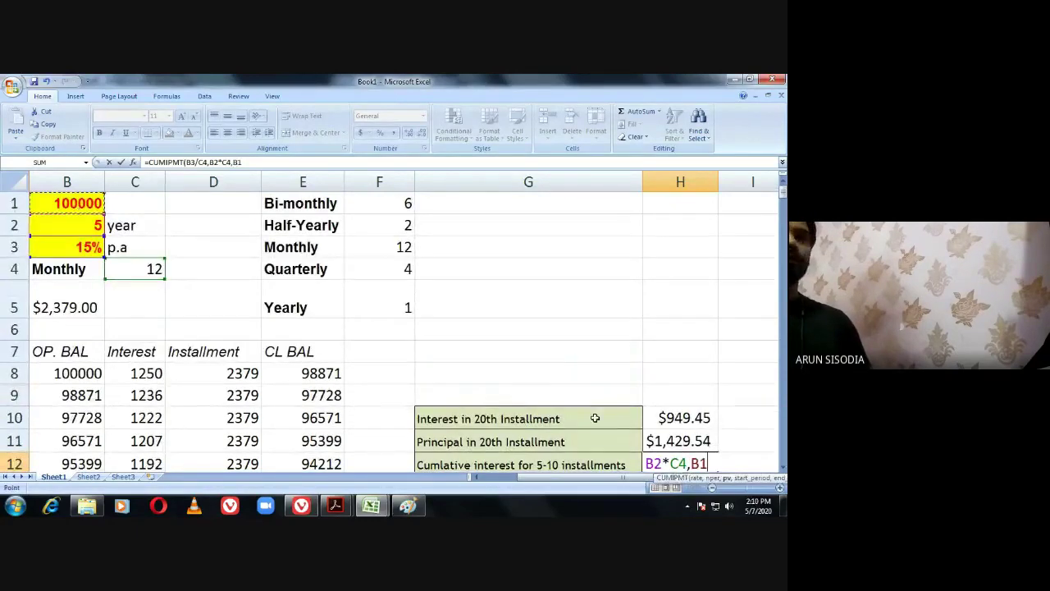
scroll(696, 420, down, 1)
click(691, 420)
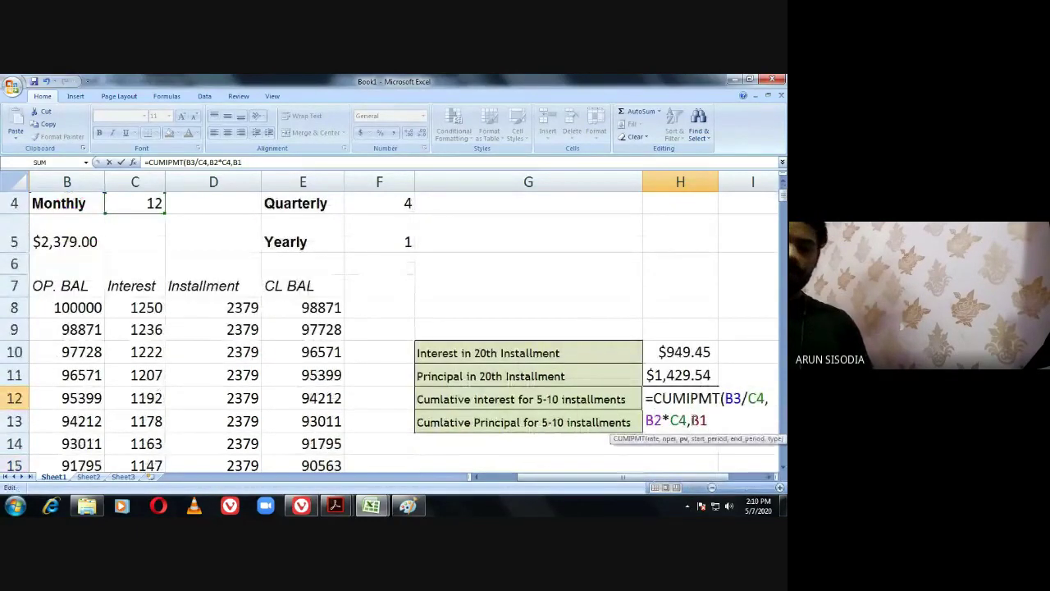
text(-B1)
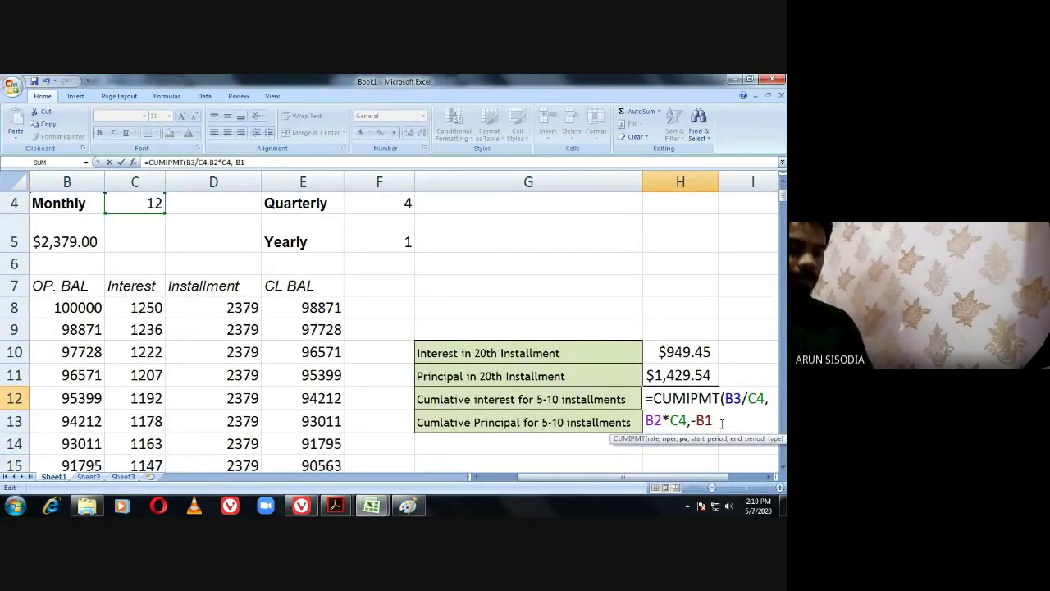
text(,)
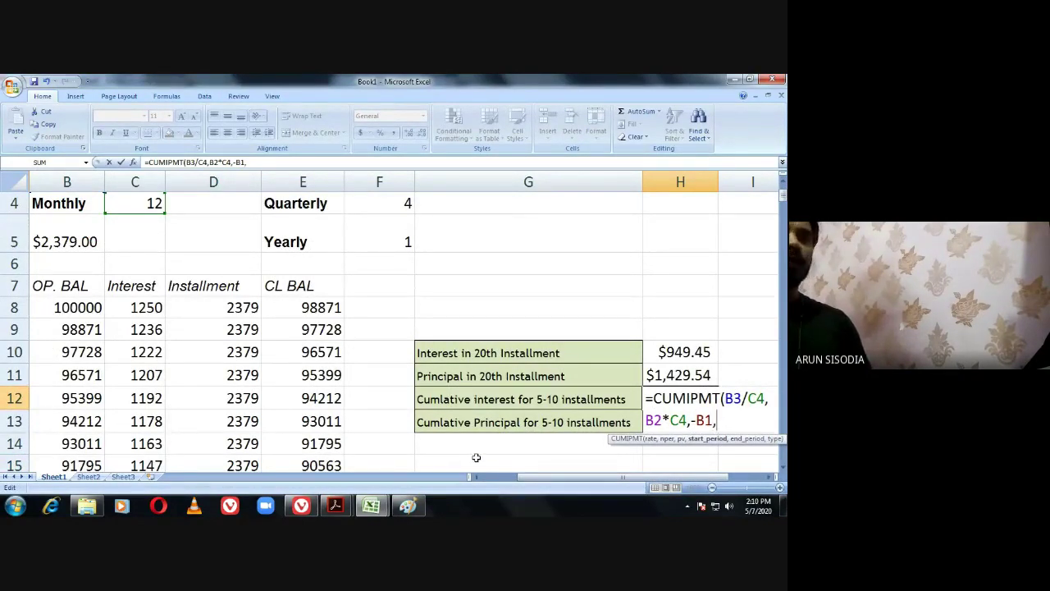
Try to complete the CUMIPMT formula with 5 and 10 as start and end periods, omitting the type argument.
text(5,)
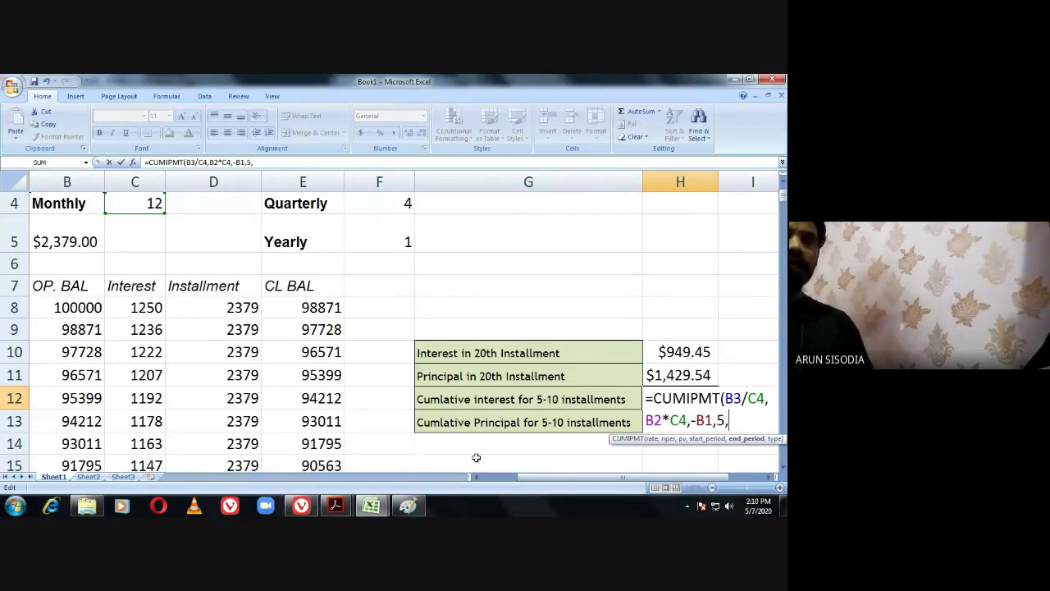
text(10))
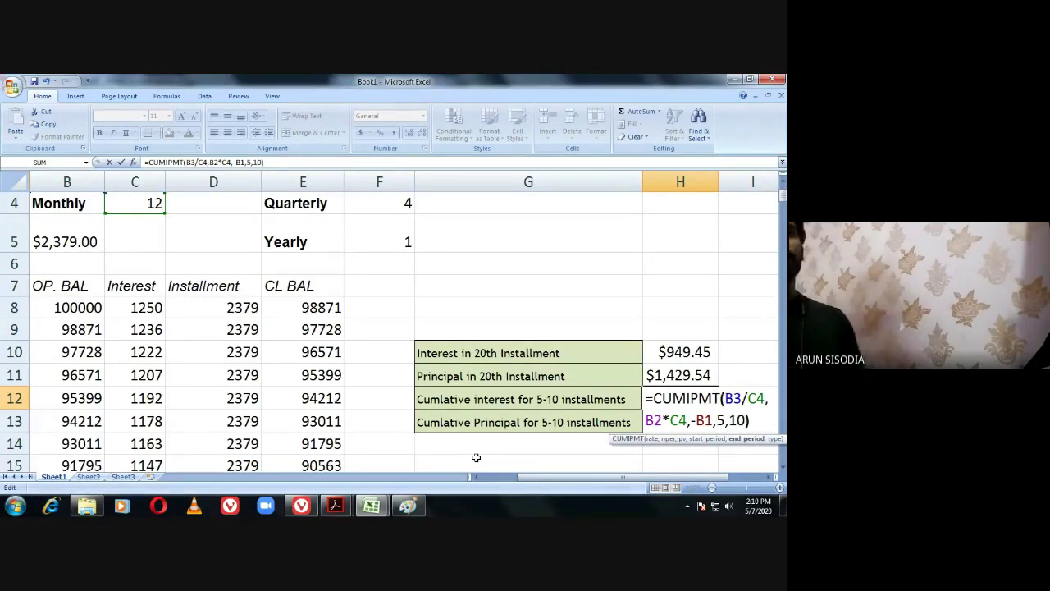
key(Return)
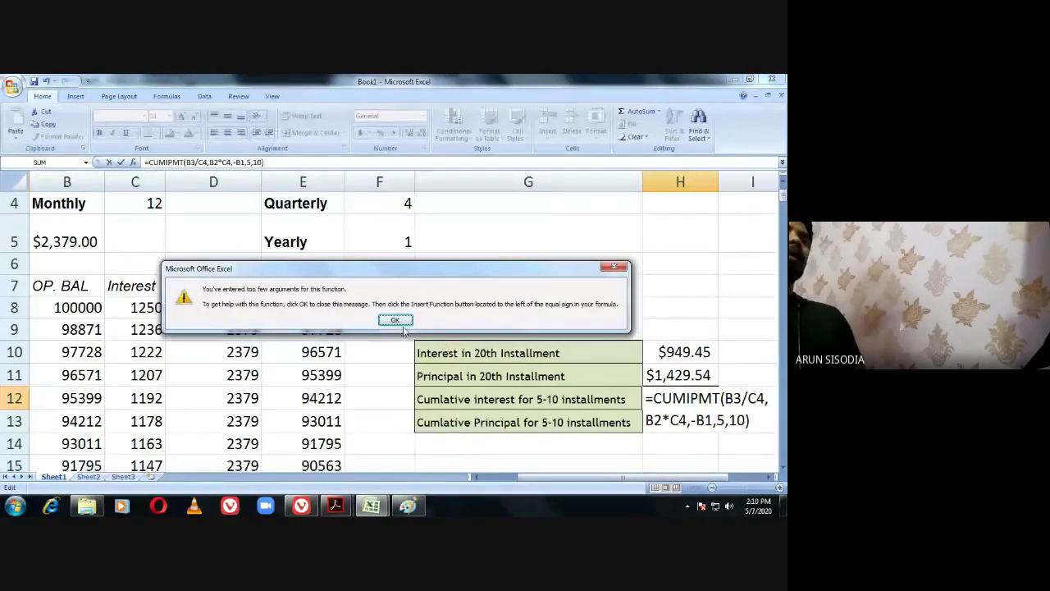
click(394, 321)
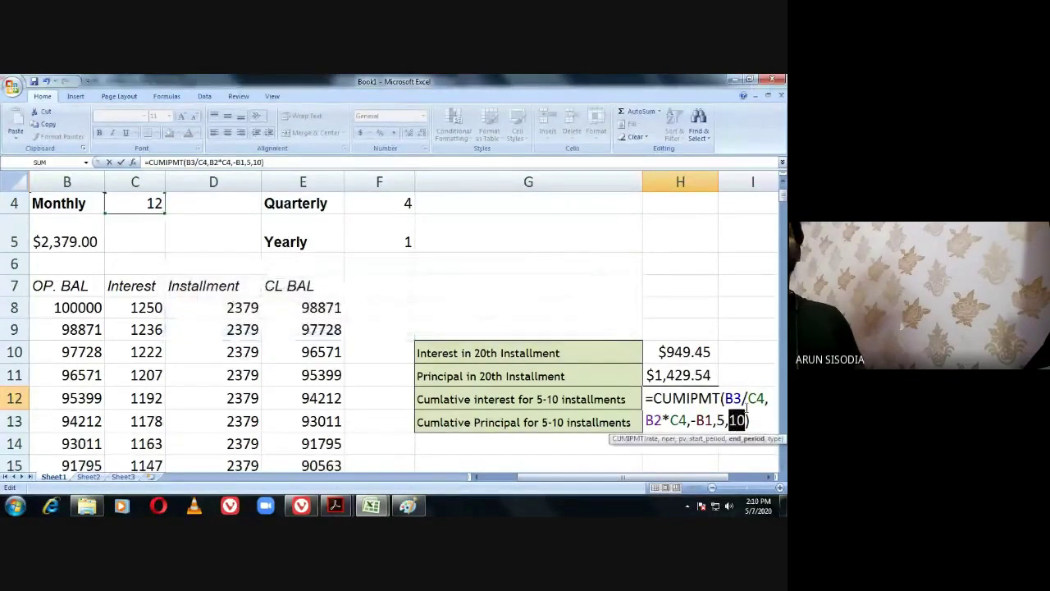
Switch to the FUNCTIONS FOR CLASS workbook, examine the period arguments of its CUMIPMT formula in H12, and return to Book1.
click(371, 506)
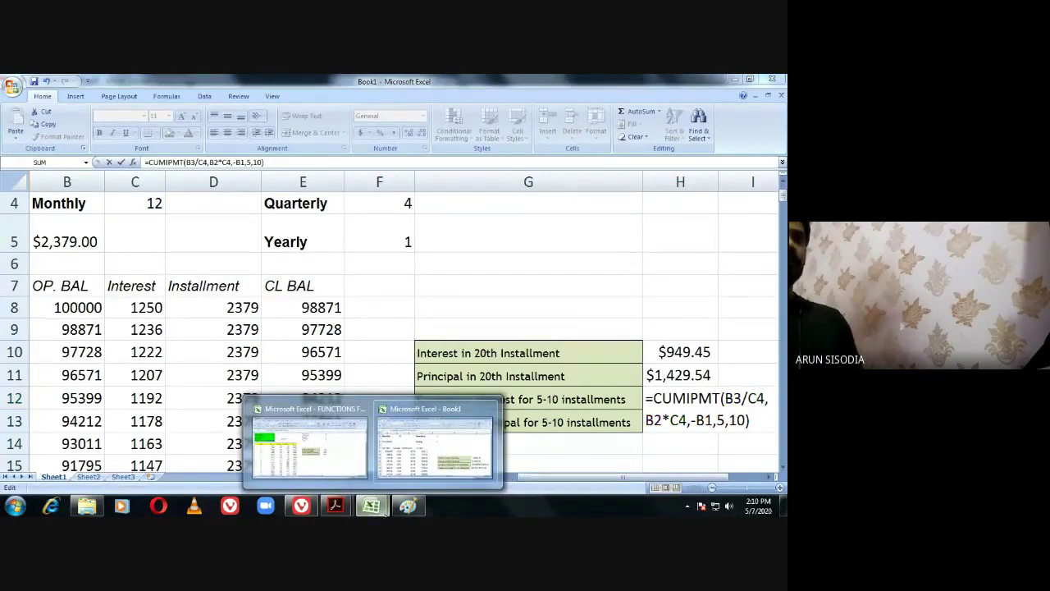
click(330, 466)
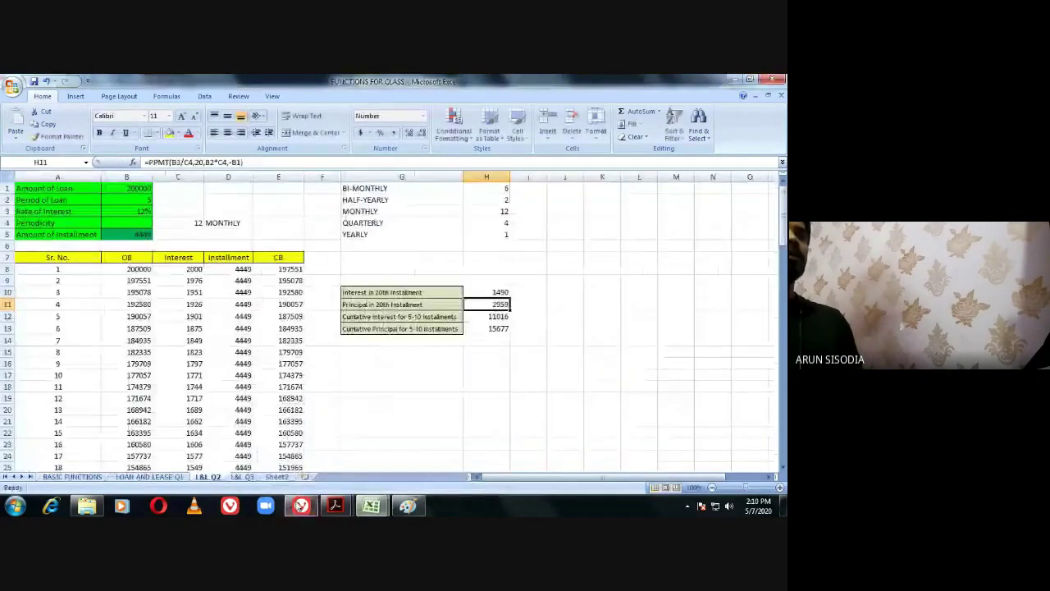
double_click(499, 317)
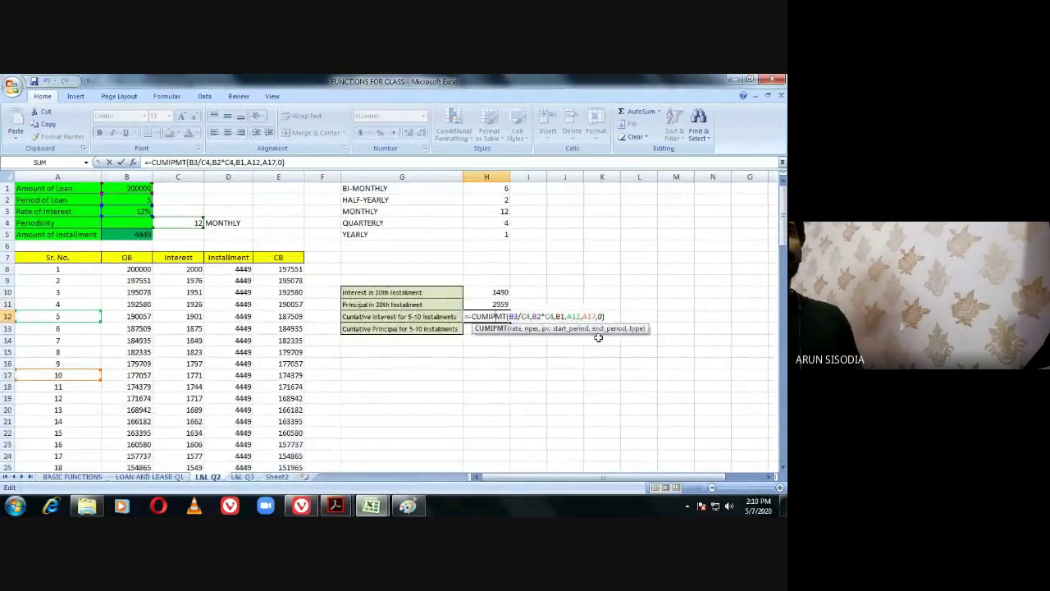
drag(597, 316, 568, 316)
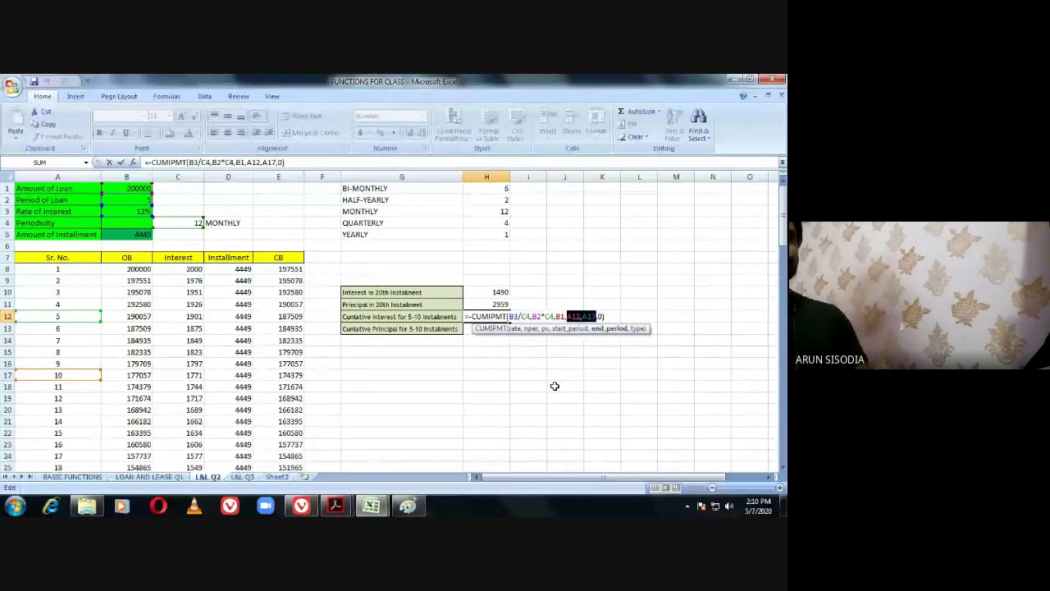
key(Return)
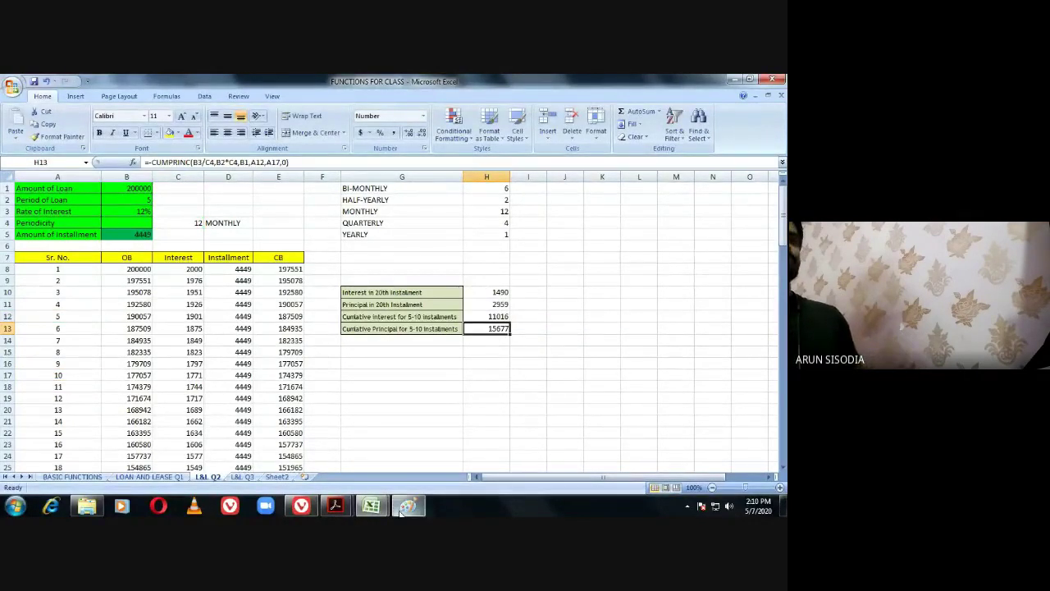
mouse_move(371, 506)
click(443, 435)
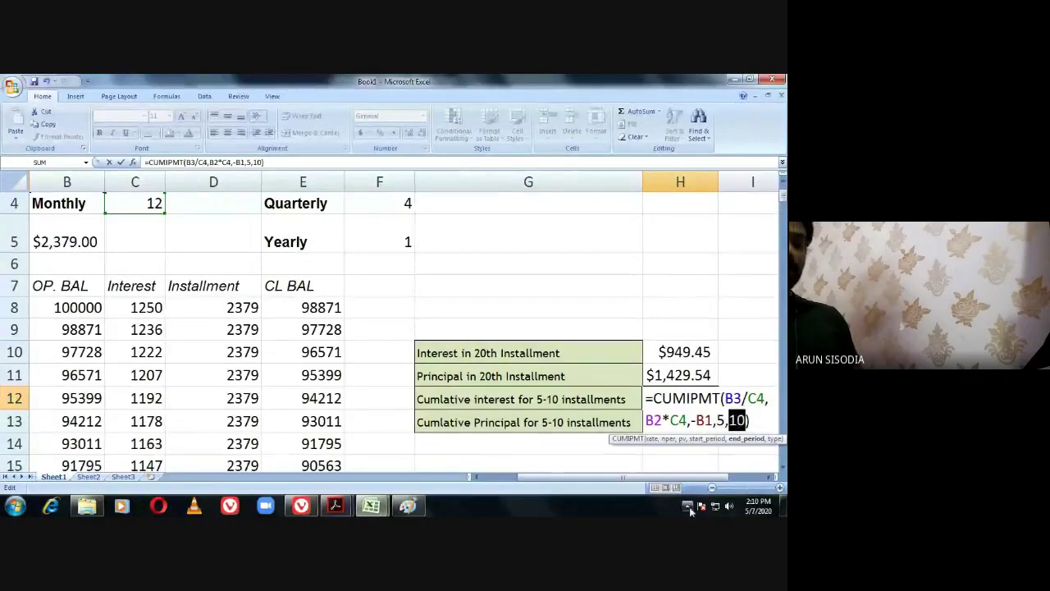
Replace the typed start and end periods of the CUMIPMT formula in H12 with references to A12 and A17.
key(BackSpace)
key(BackSpace)
key(BackSpace)
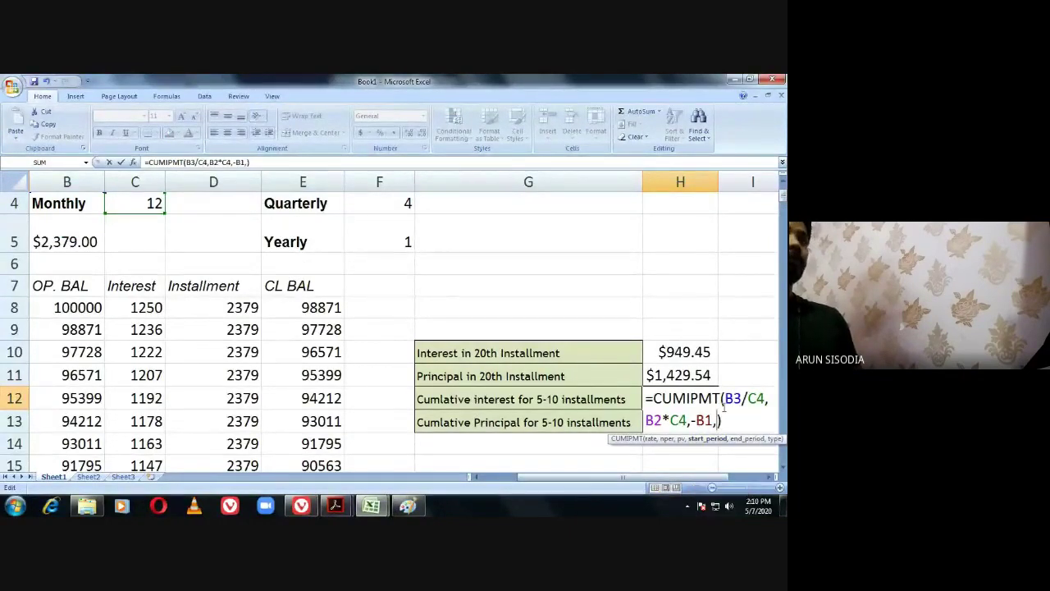
scroll(62, 386, down, 1)
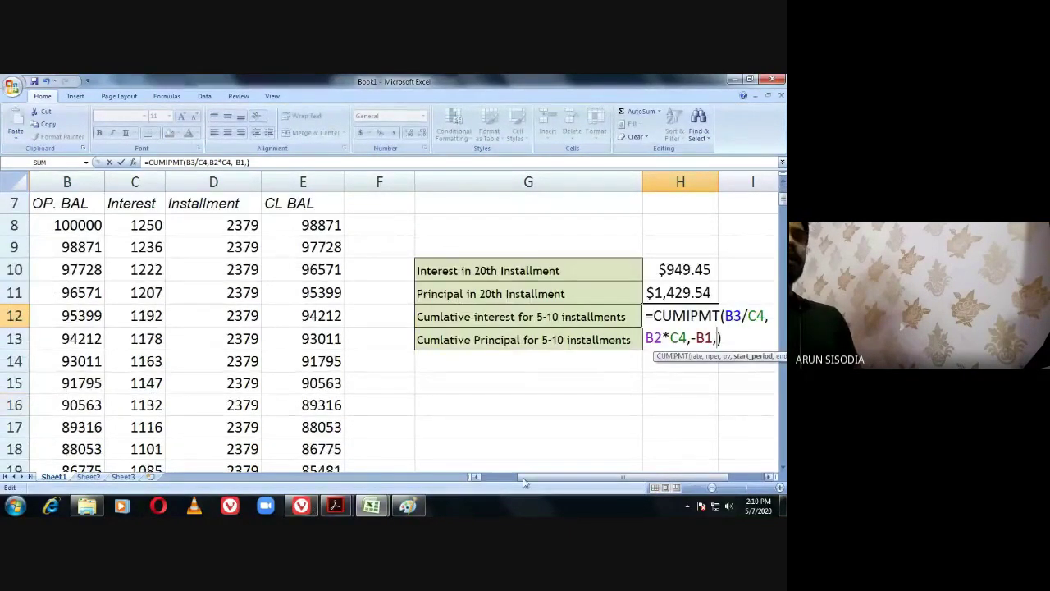
drag(526, 476, 483, 476)
click(83, 323)
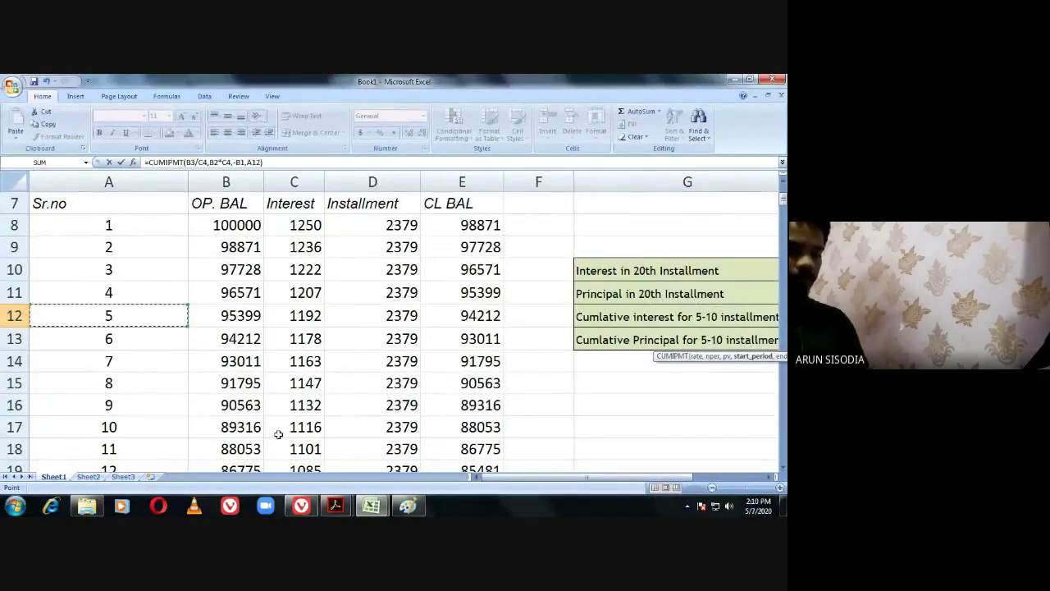
text(,)
click(117, 426)
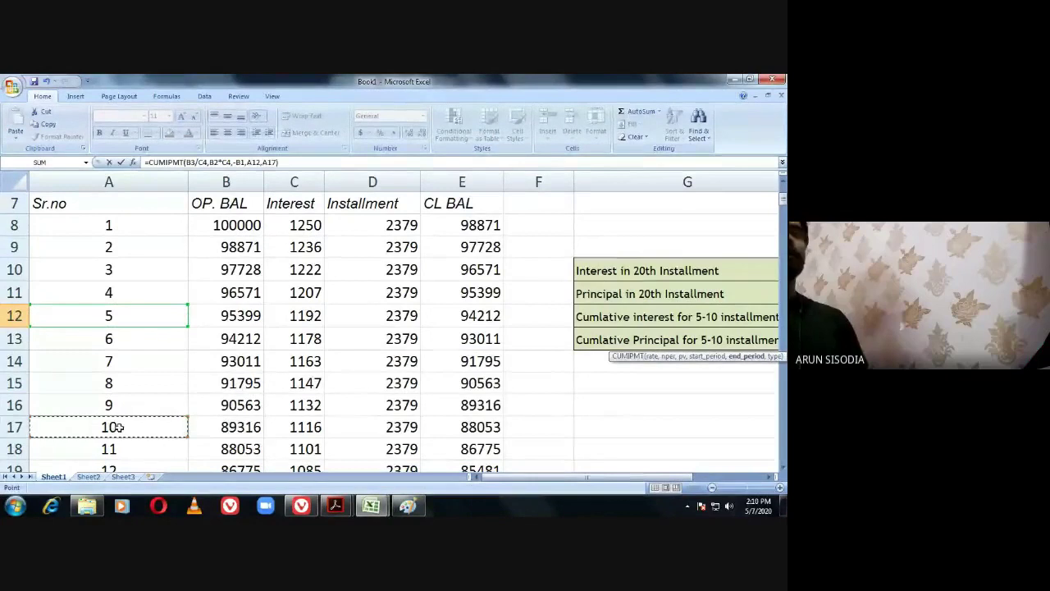
Add 0 as the type argument of the CUMIPMT formula in H12.
drag(574, 477, 685, 480)
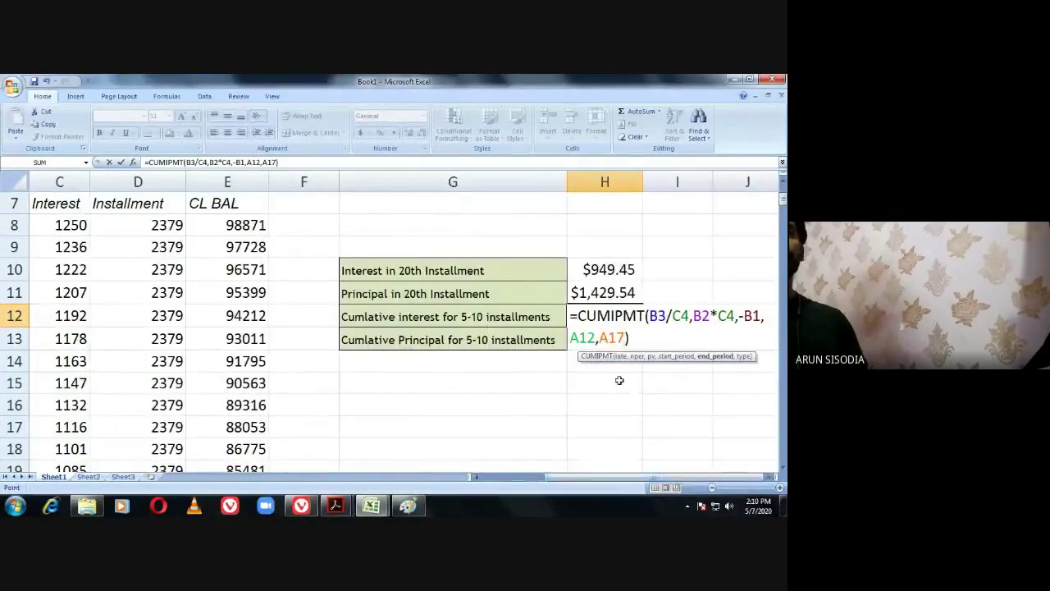
text(,)
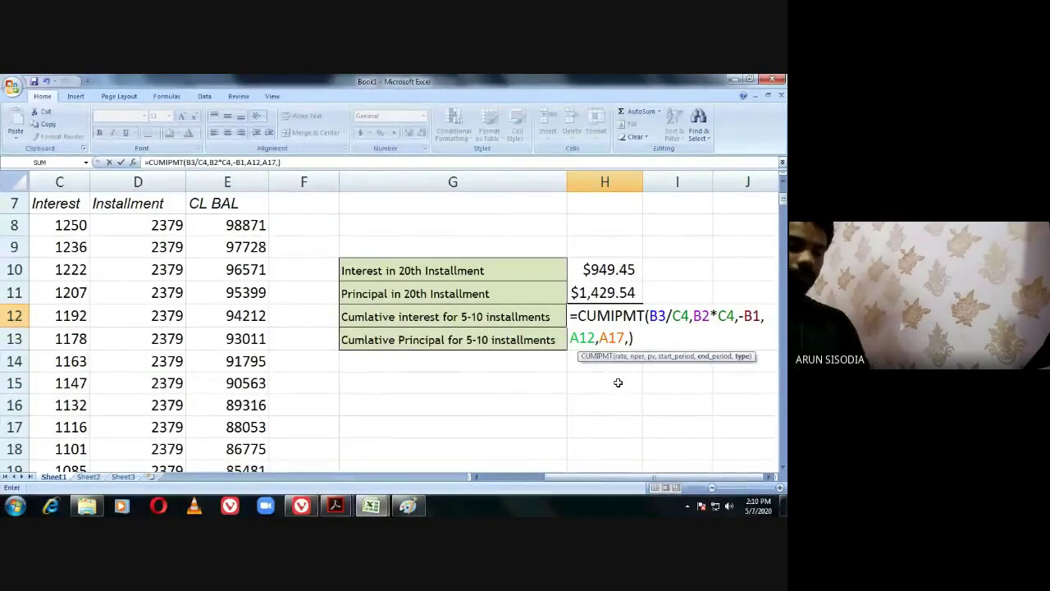
text(0)
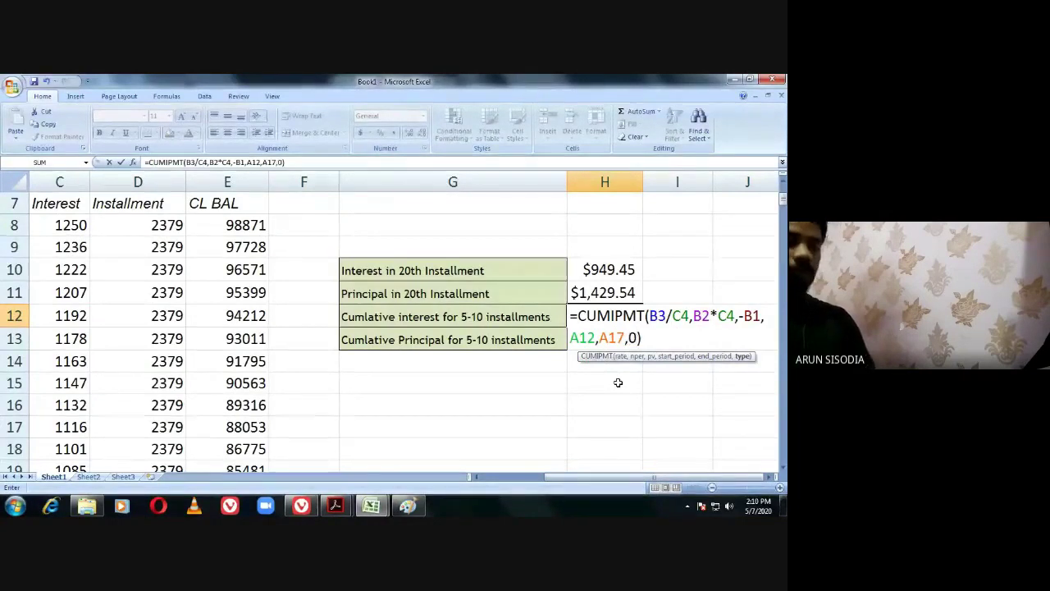
Commit the CUMIPMT formula in H12 and compare its arguments with those of the PPMT formula in H11.
key(Return)
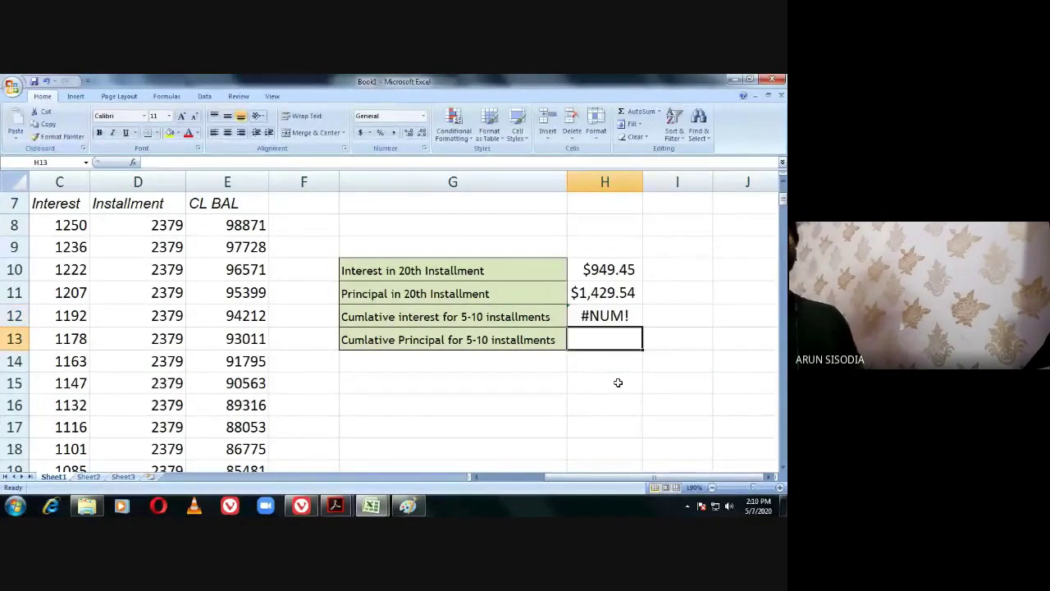
double_click(610, 317)
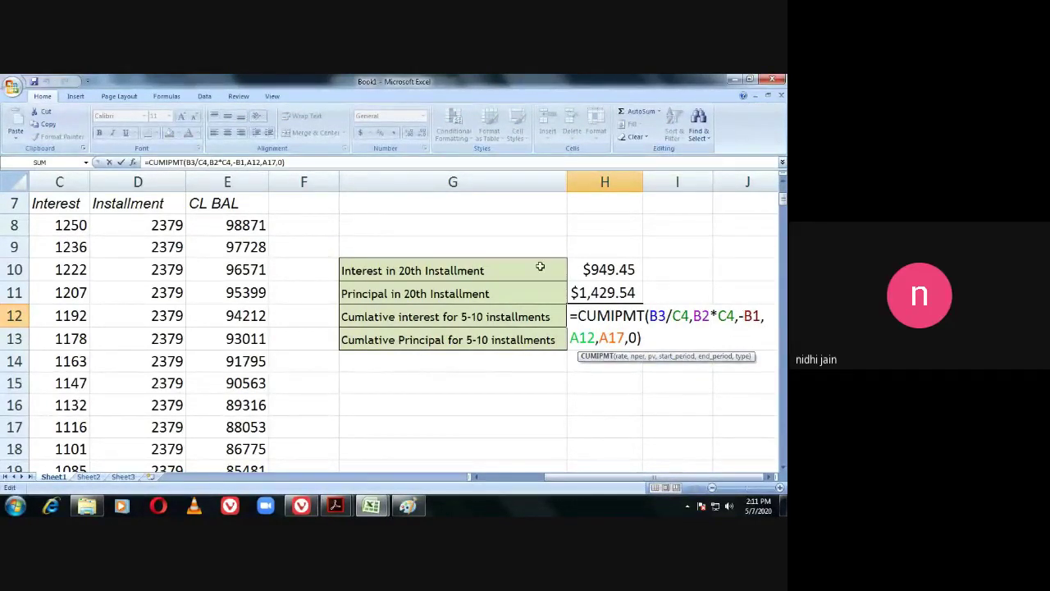
click(602, 292)
double_click(604, 289)
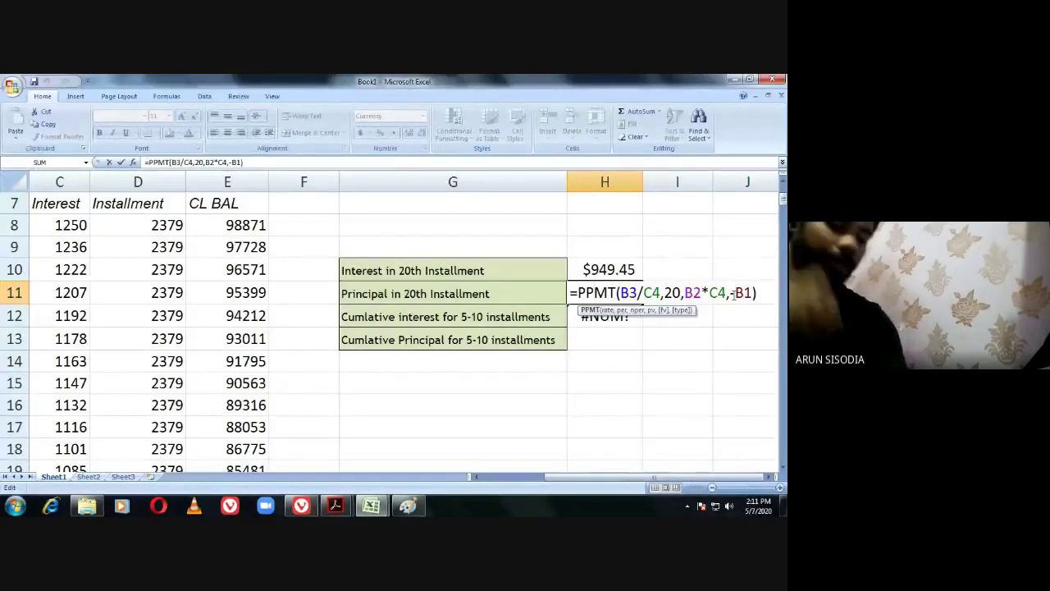
key(Return)
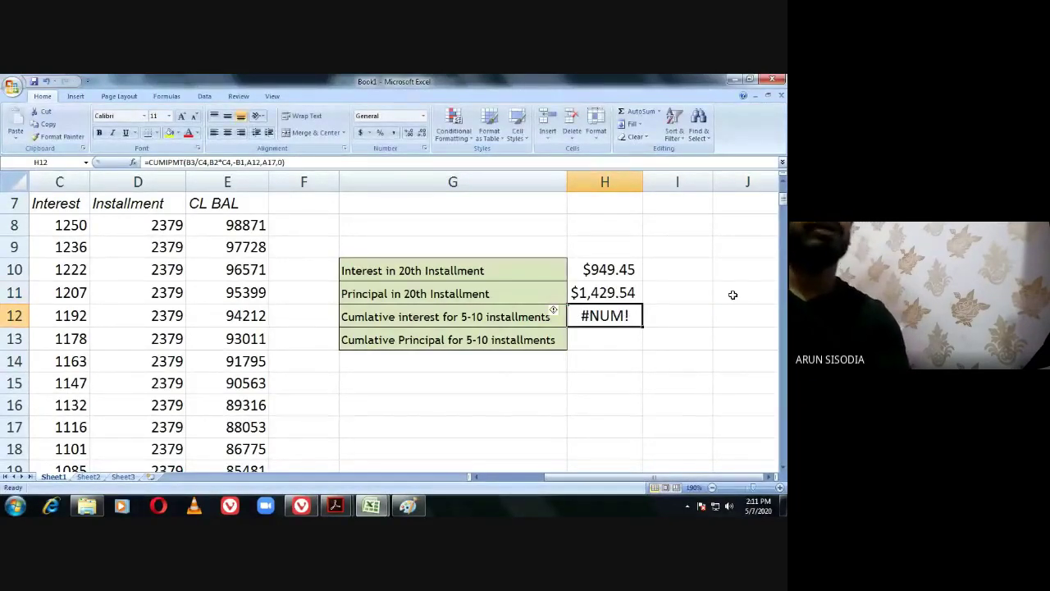
Remove the minus sign before B1 in H12's formula and put it in front of CUMIPMT, giving =-CUMIPMT(B3/C4,B2*C4,B1,A12,A17,0).
double_click(633, 312)
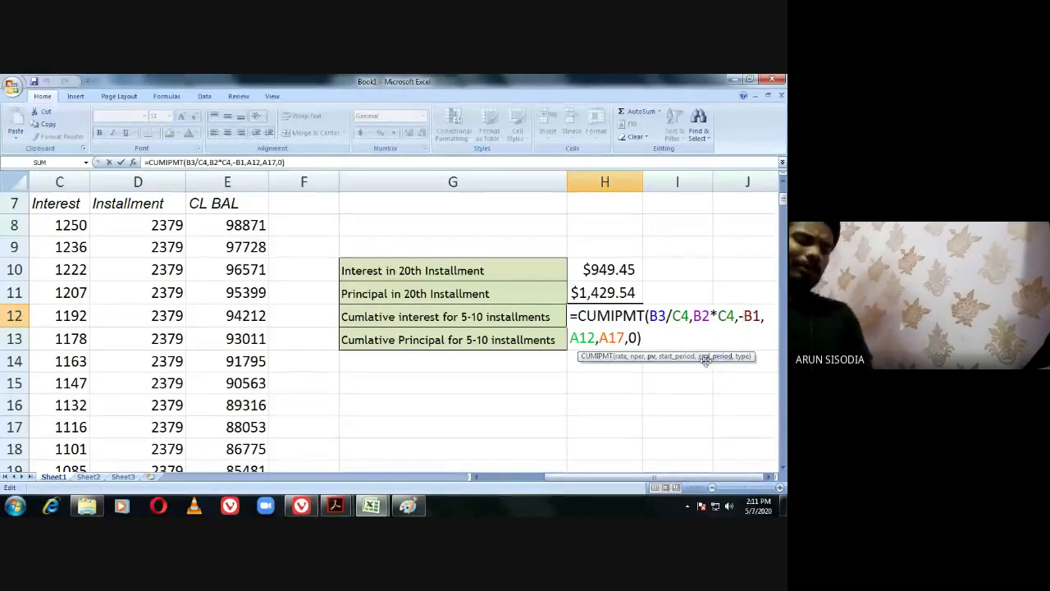
key(BackSpace)
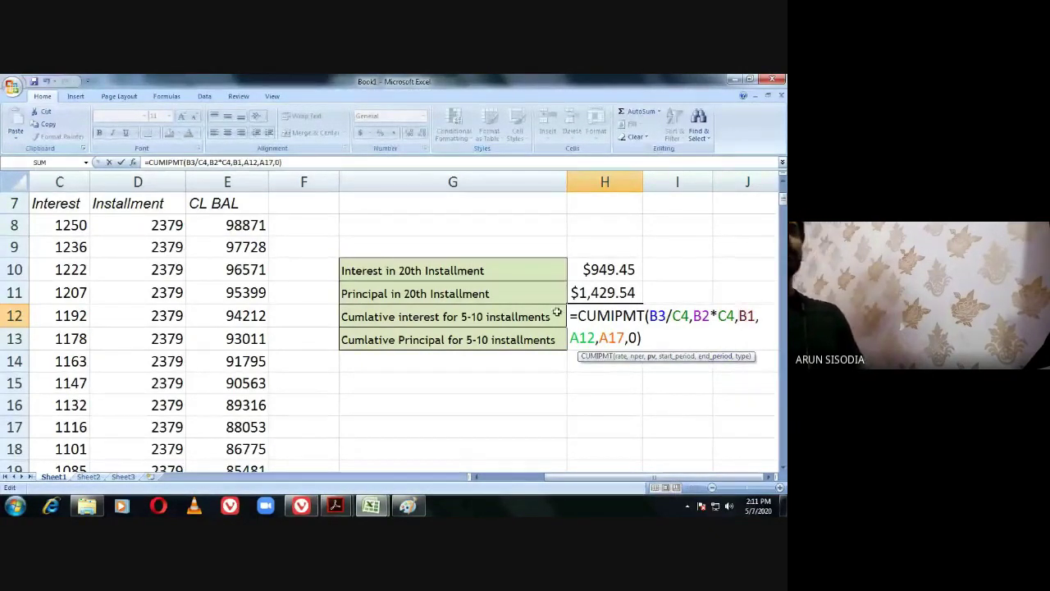
click(578, 317)
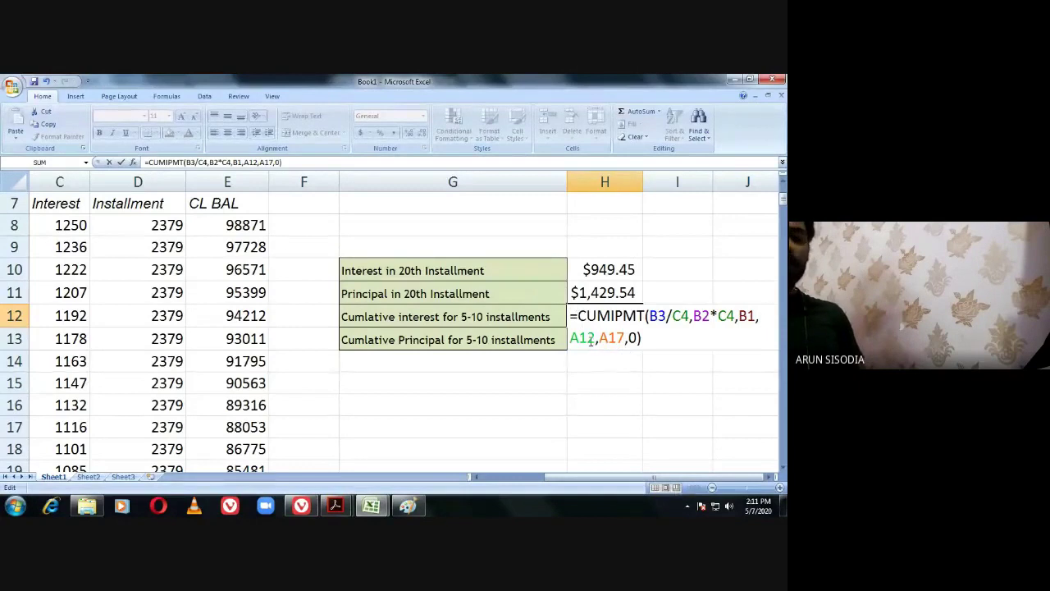
text(-)
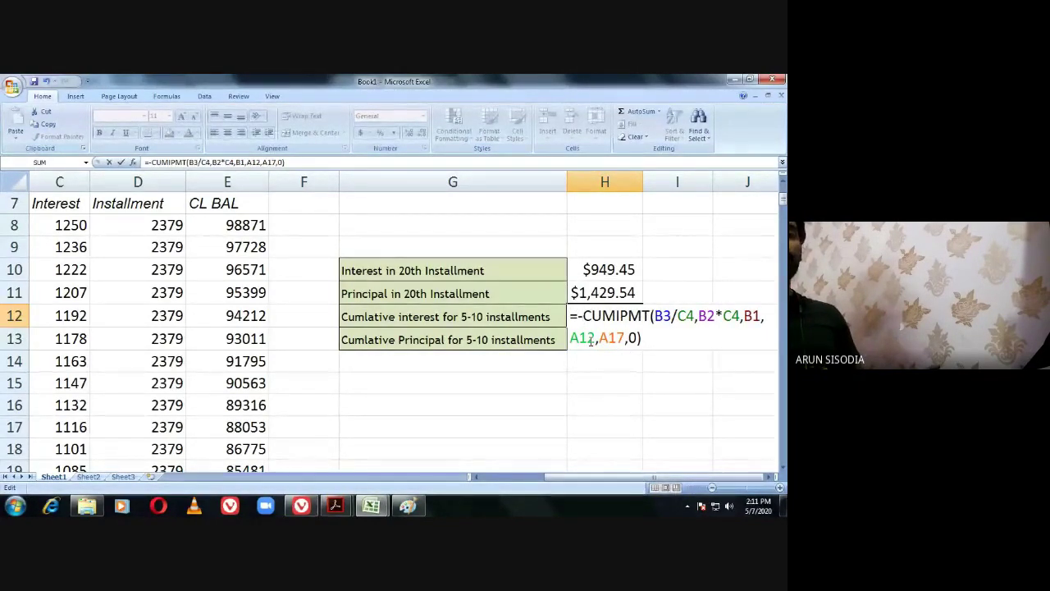
key(Return)
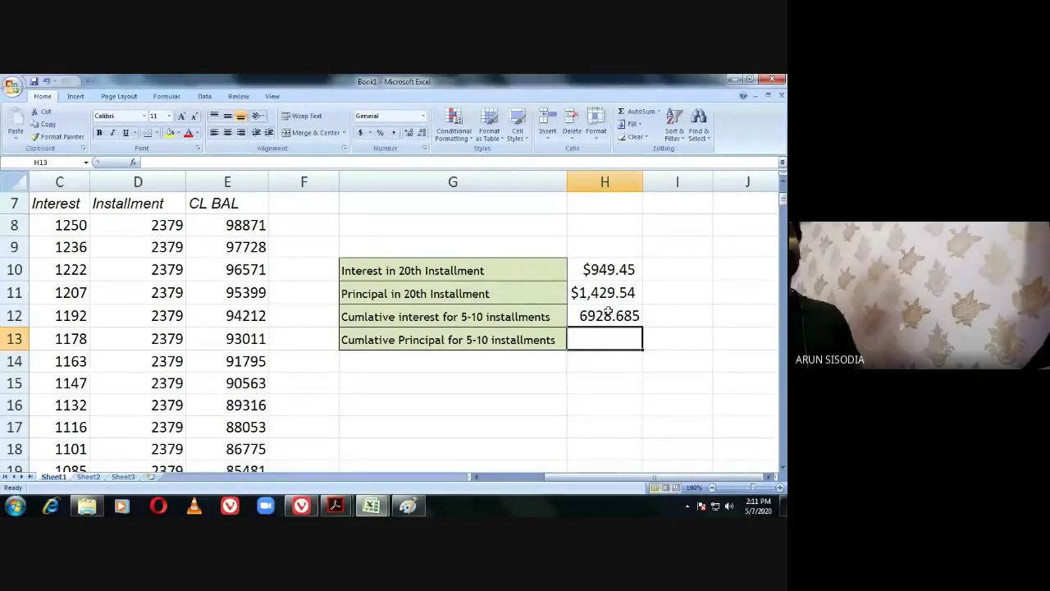
double_click(605, 315)
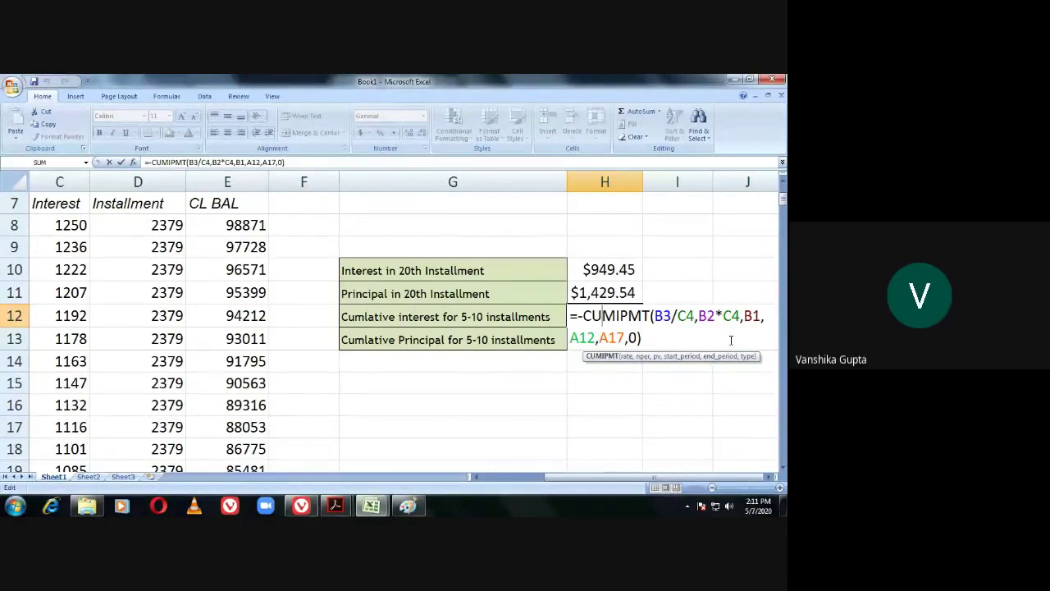
key(Return)
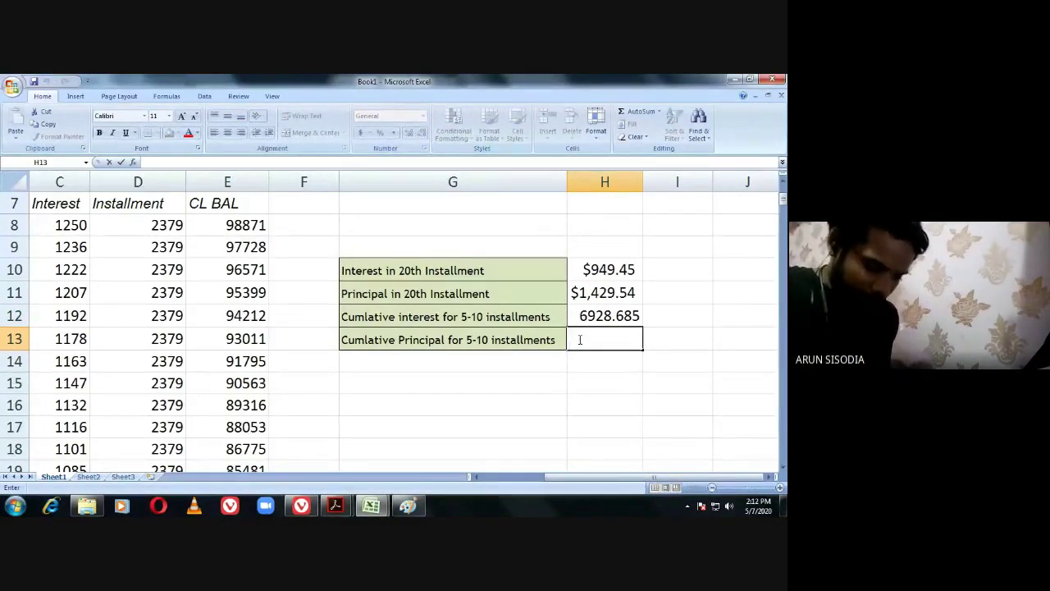
Start a CUMPRINC formula in H13 with B3/C4 as the rate argument.
text(=)
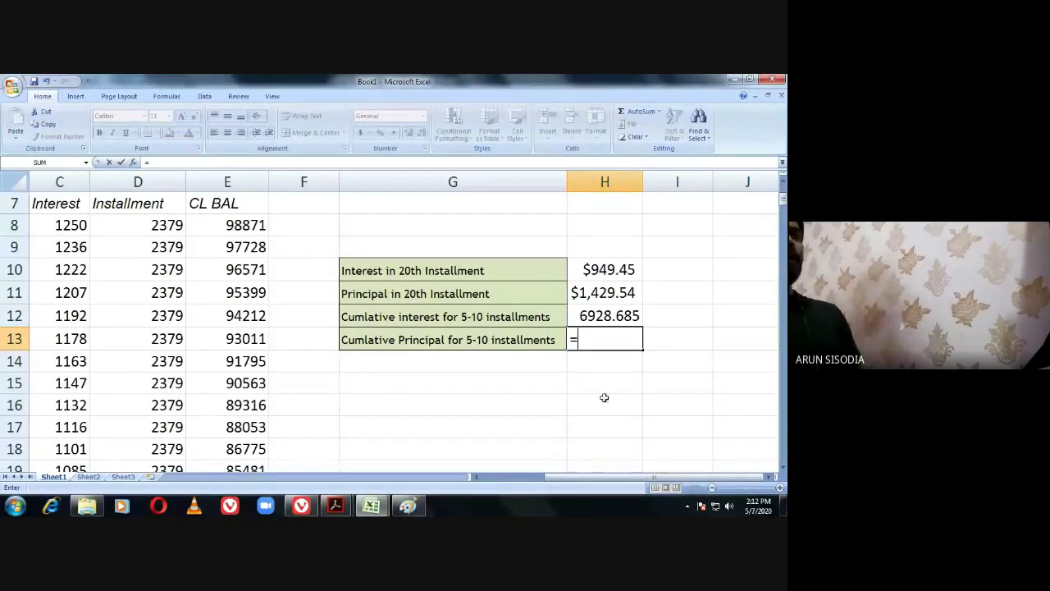
text(CUM)
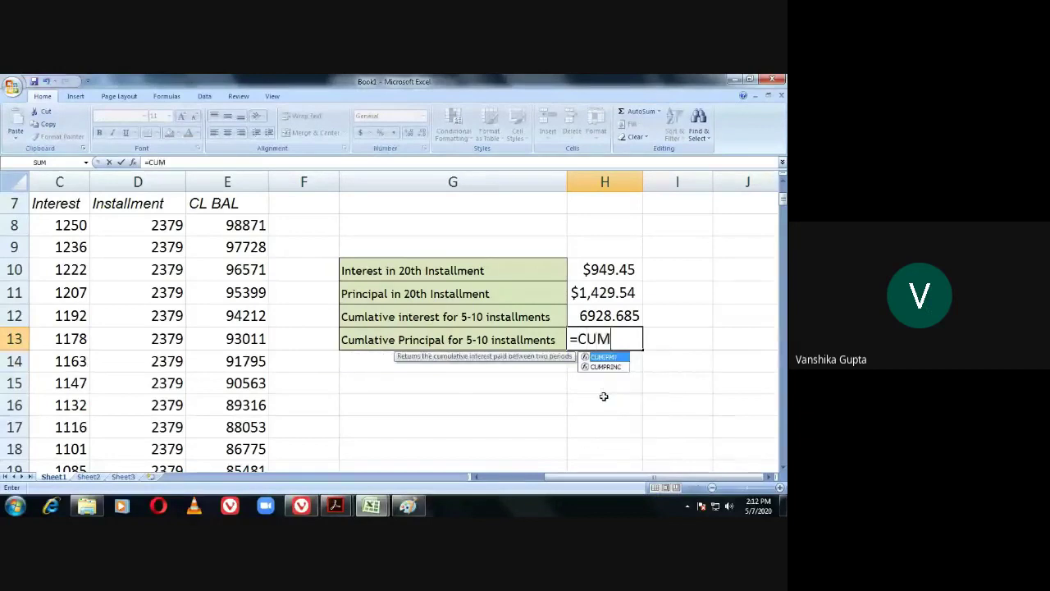
double_click(605, 367)
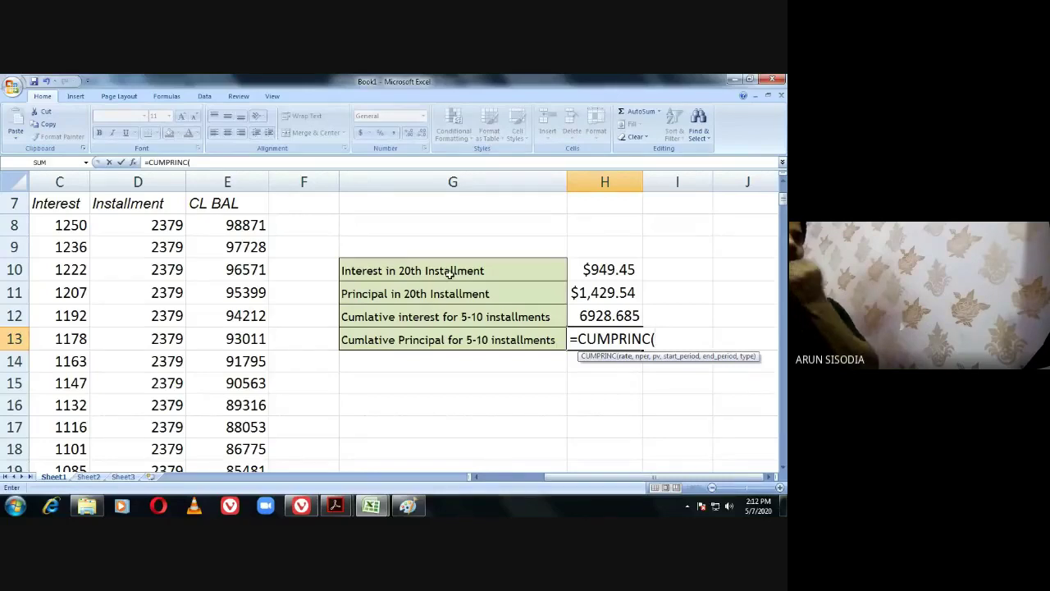
scroll(438, 271, up, 2)
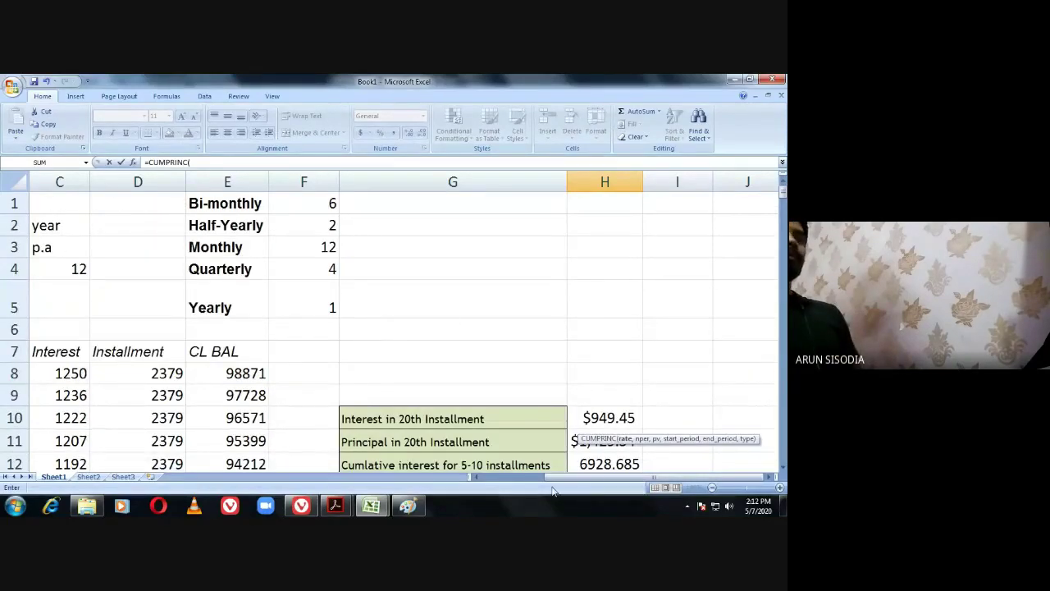
scroll(554, 484, left, 2)
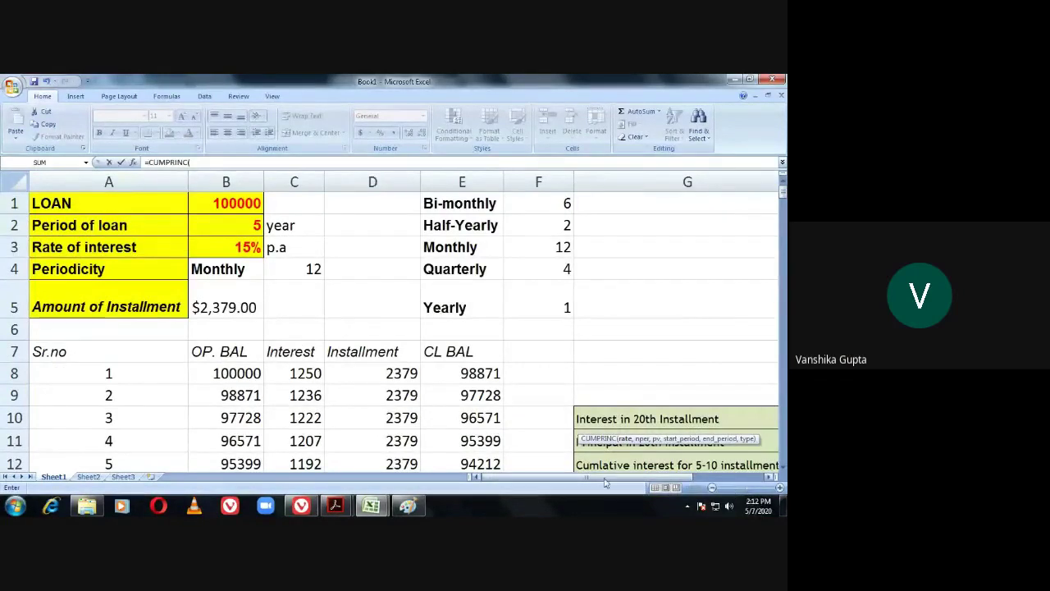
click(203, 251)
text(/)
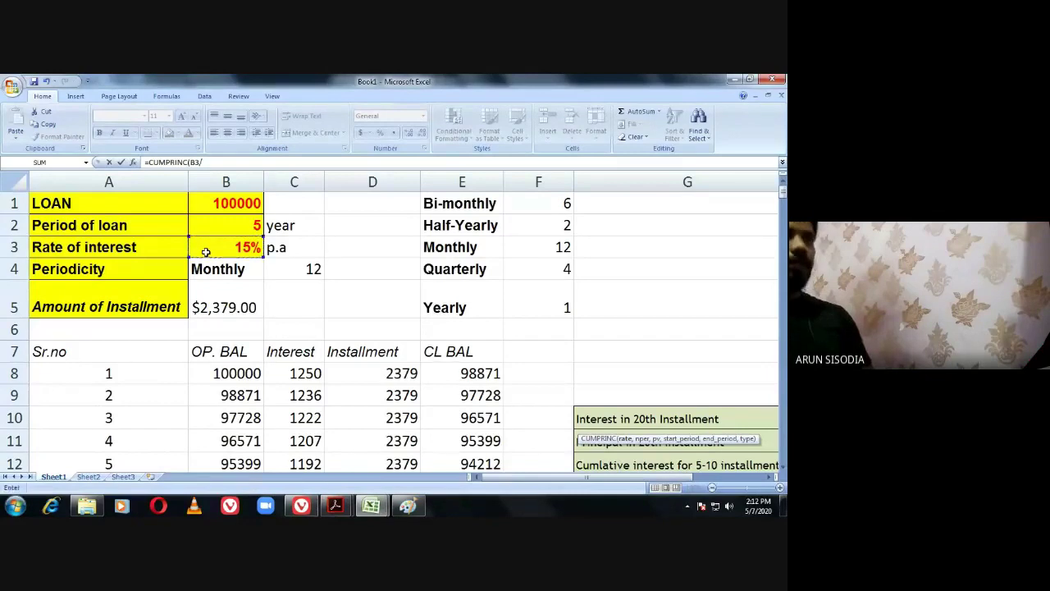
click(312, 271)
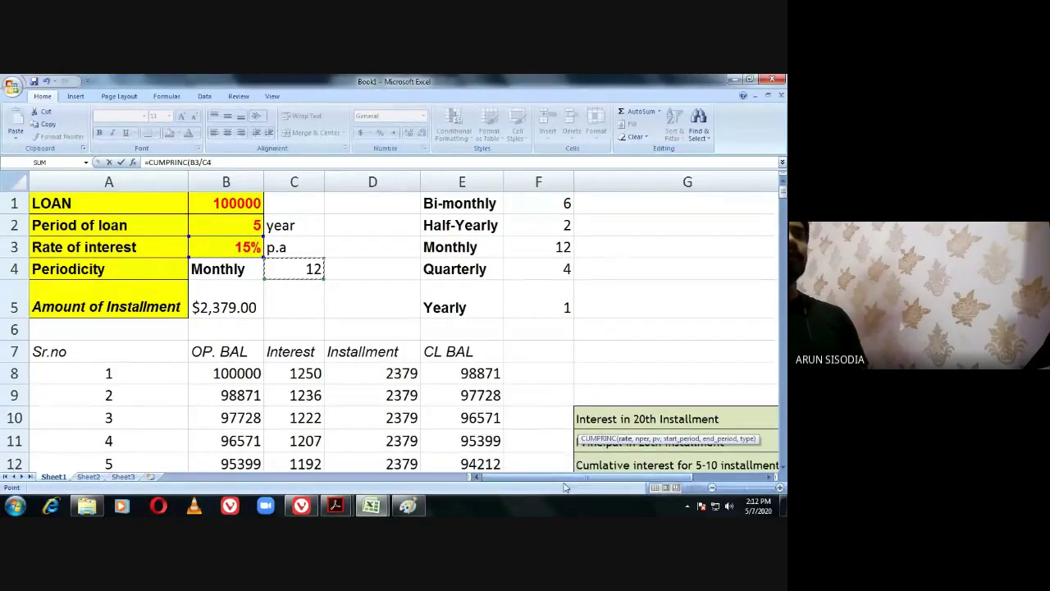
Add B2*C4 as the number-of-periods argument of the CUMPRINC formula in H13.
drag(559, 476, 597, 477)
scroll(495, 382, down, 1)
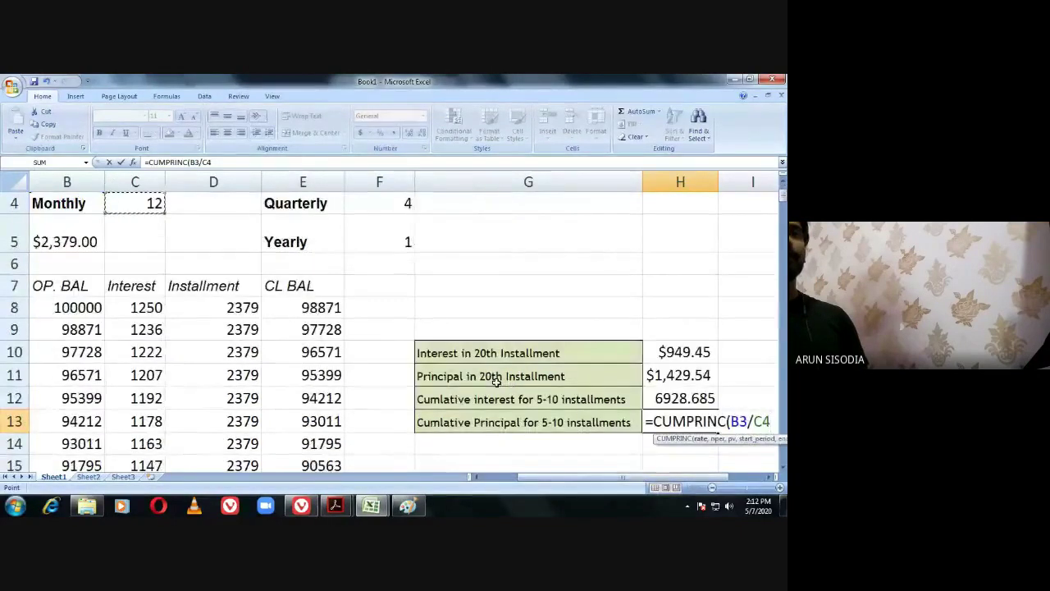
scroll(496, 382, down, 1)
scroll(391, 380, up, 1)
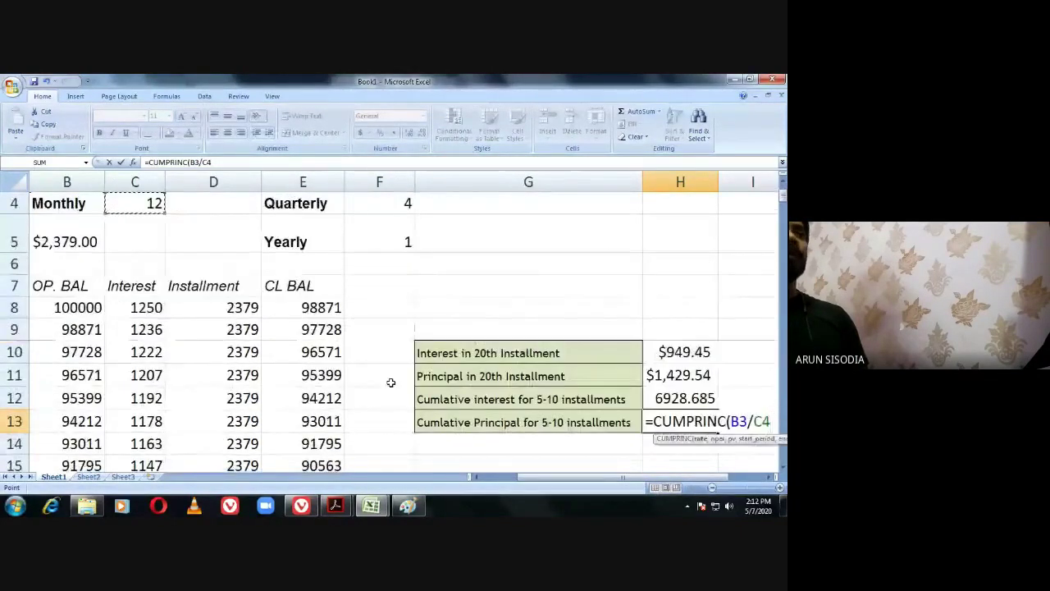
scroll(391, 383, up, 1)
drag(505, 477, 494, 483)
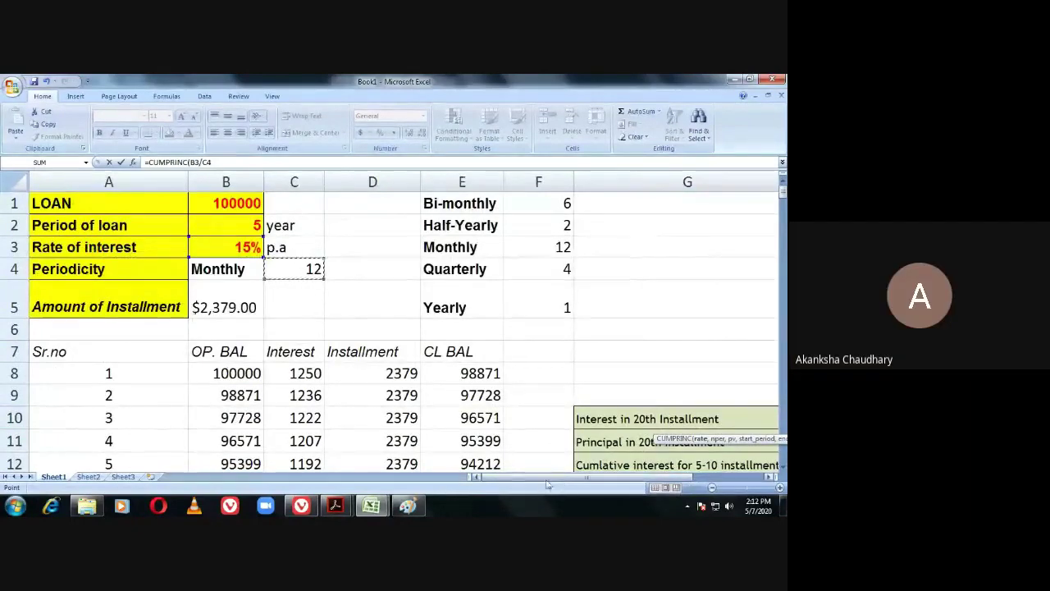
drag(548, 482, 567, 481)
scroll(516, 436, down, 1)
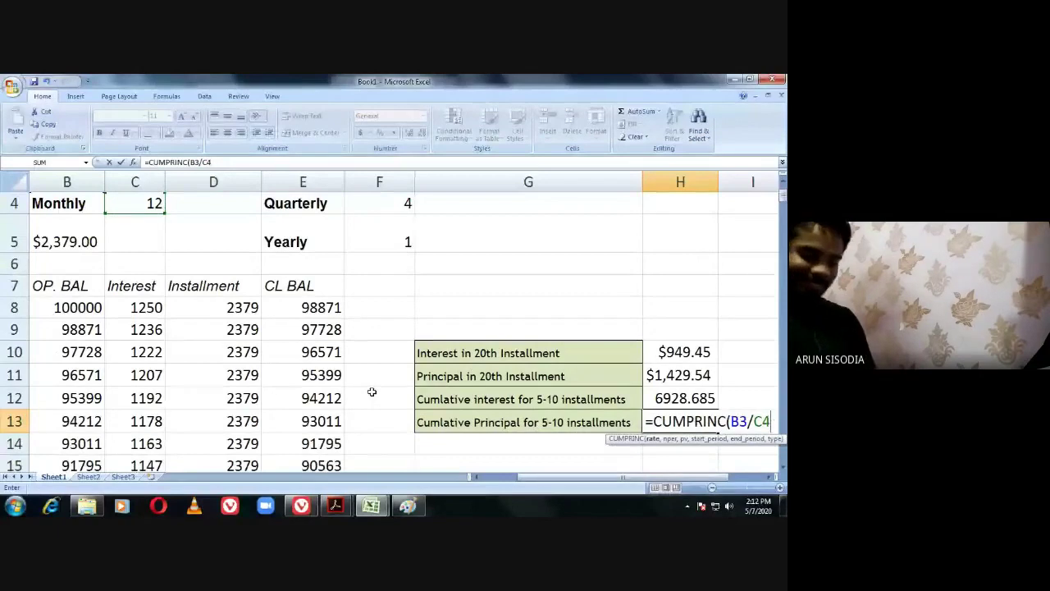
text(,)
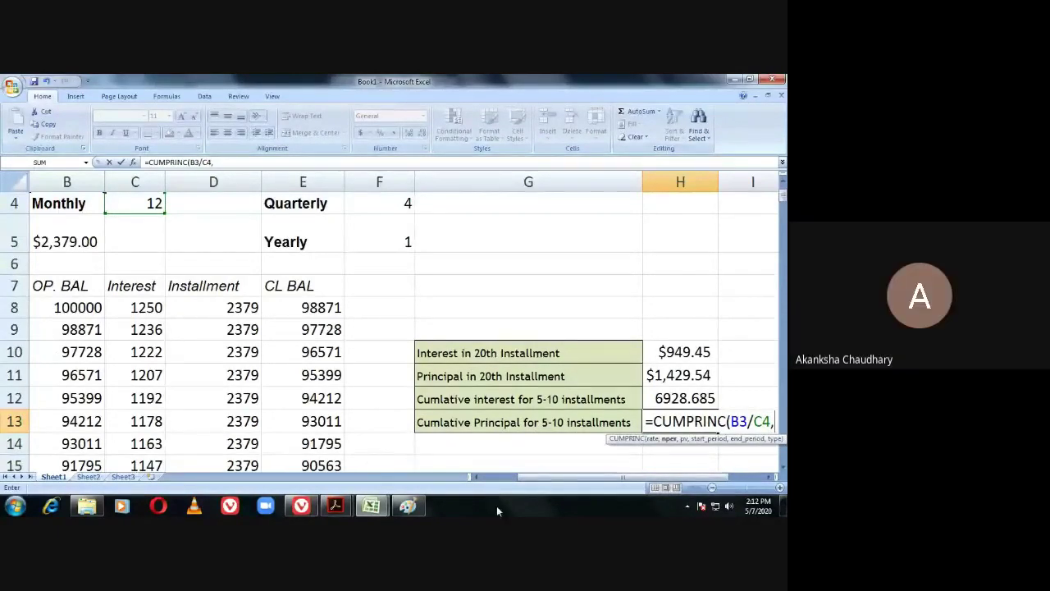
drag(493, 477, 484, 476)
scroll(411, 421, up, 1)
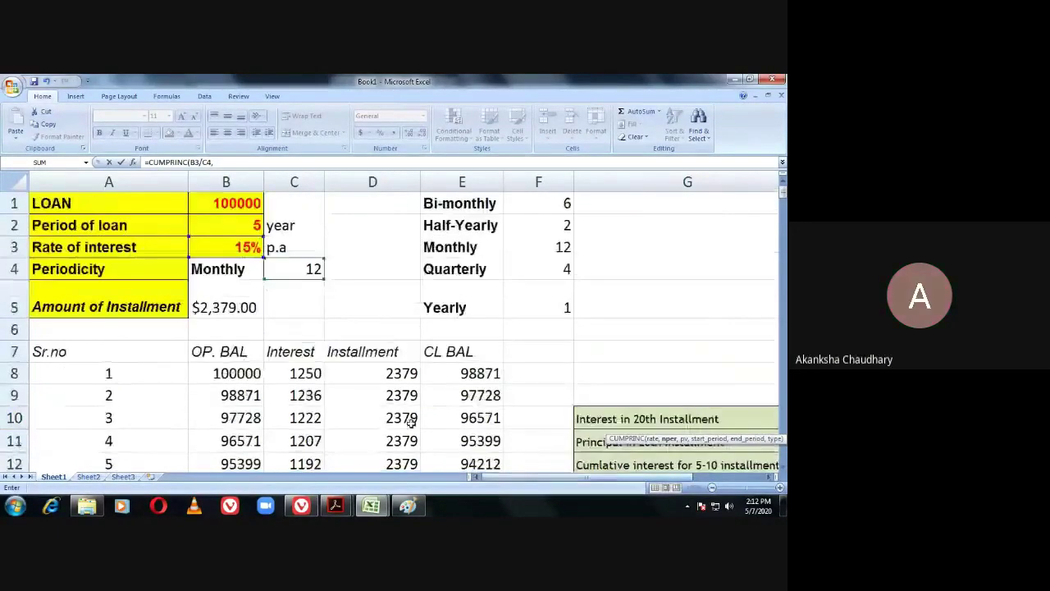
click(226, 226)
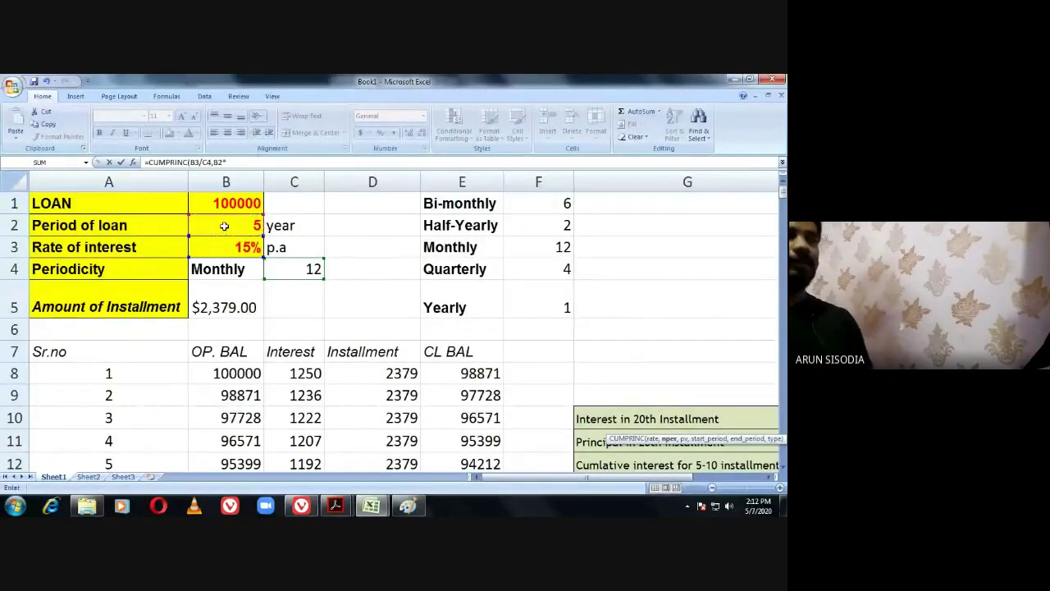
click(316, 269)
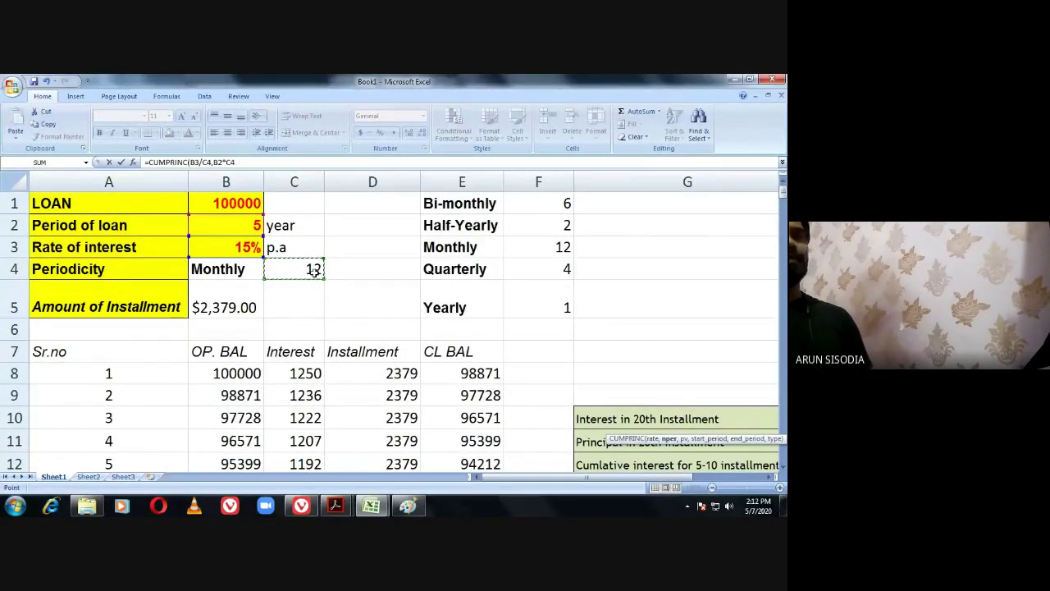
scroll(291, 479, right, 2)
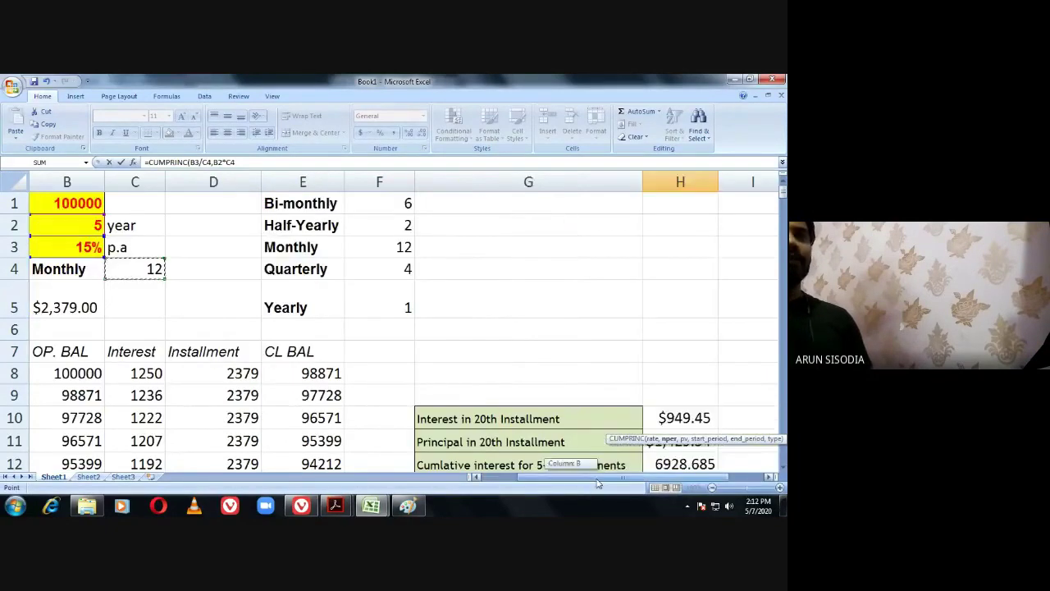
scroll(292, 478, down, 1)
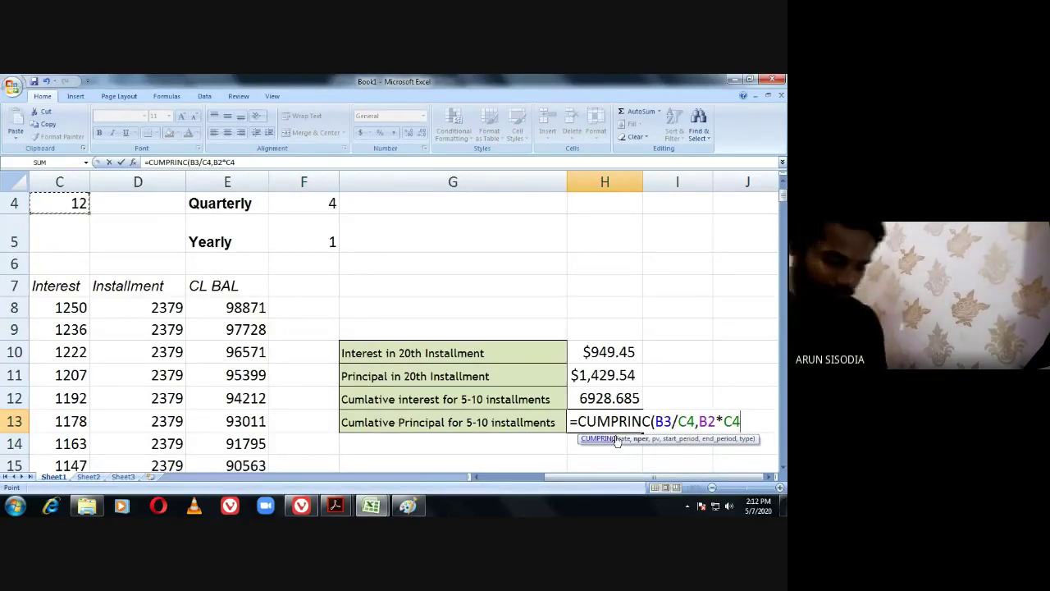
Add the loan amount in B1 as the present value argument of the CUMPRINC formula in H13.
text(,)
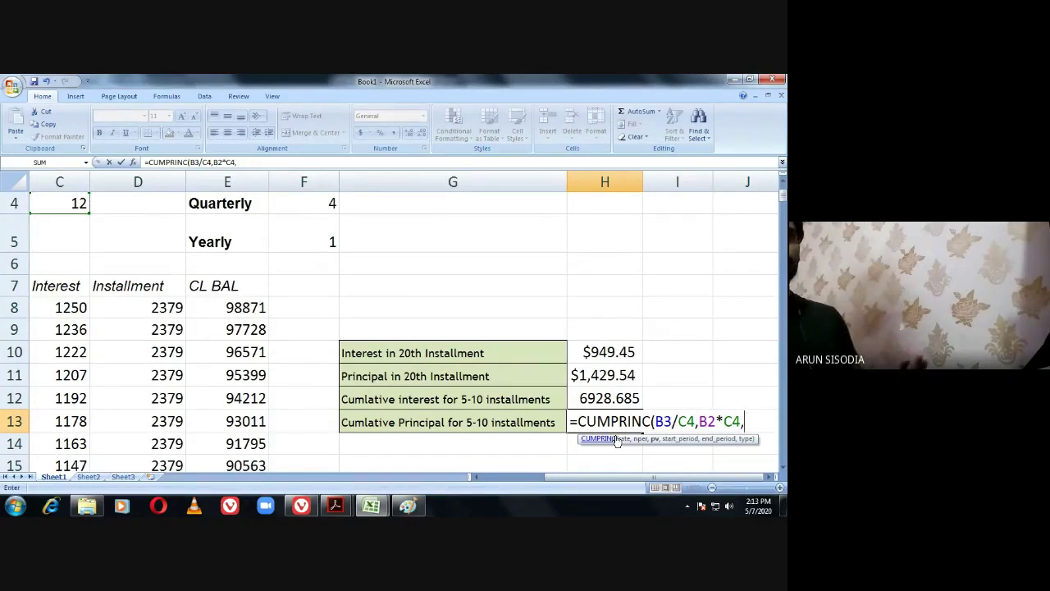
scroll(535, 373, up, 1)
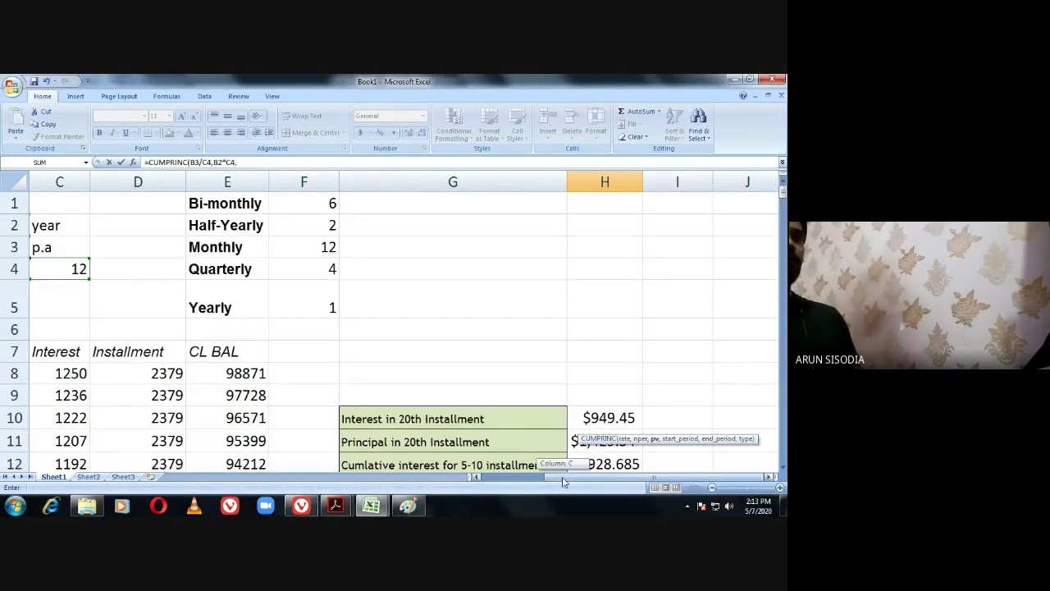
drag(550, 477, 517, 476)
click(193, 210)
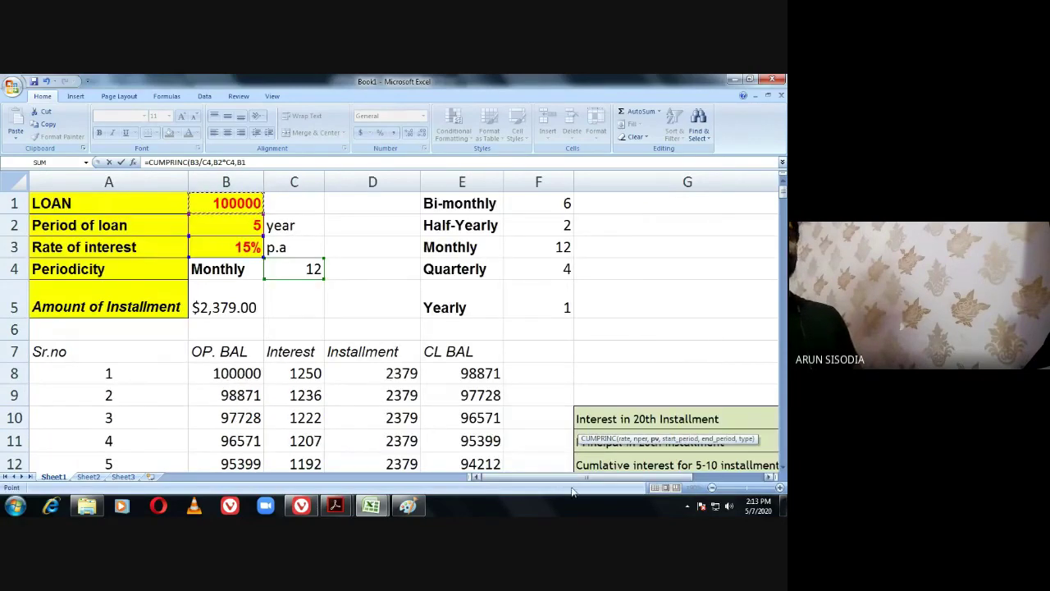
drag(584, 484, 610, 484)
scroll(544, 446, down, 1)
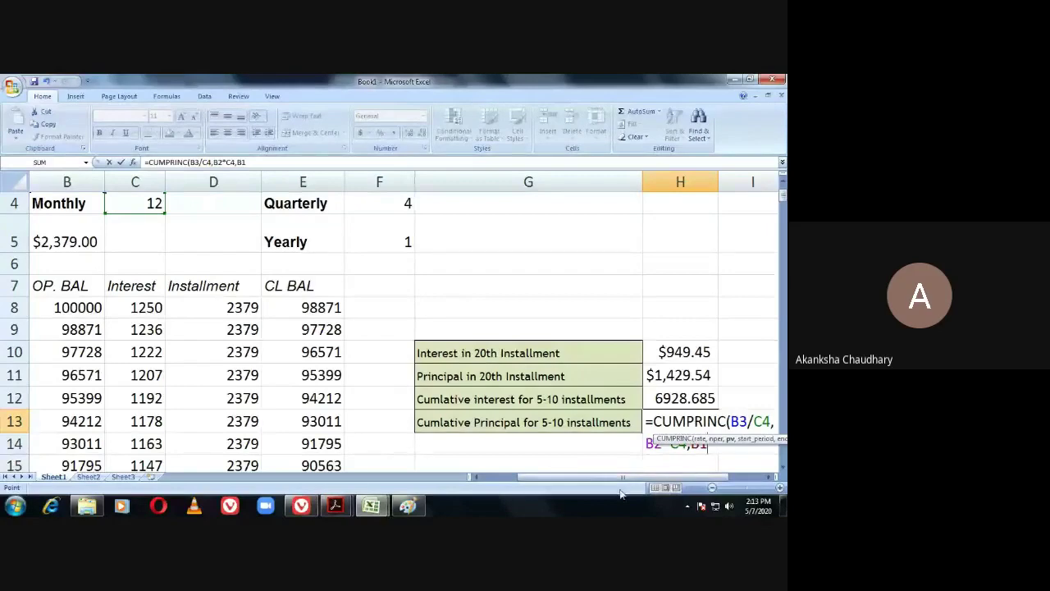
Add A12 as the start period and A17 as the end period in H13's CUMPRINC formula and close its parenthesis.
text(,)
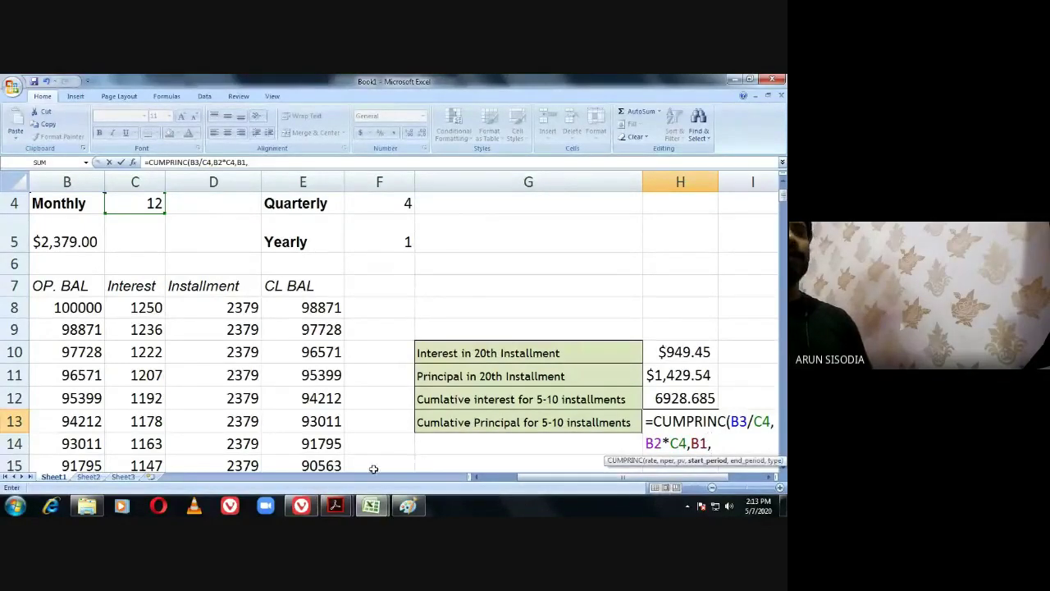
drag(529, 485, 430, 483)
scroll(205, 430, down, 1)
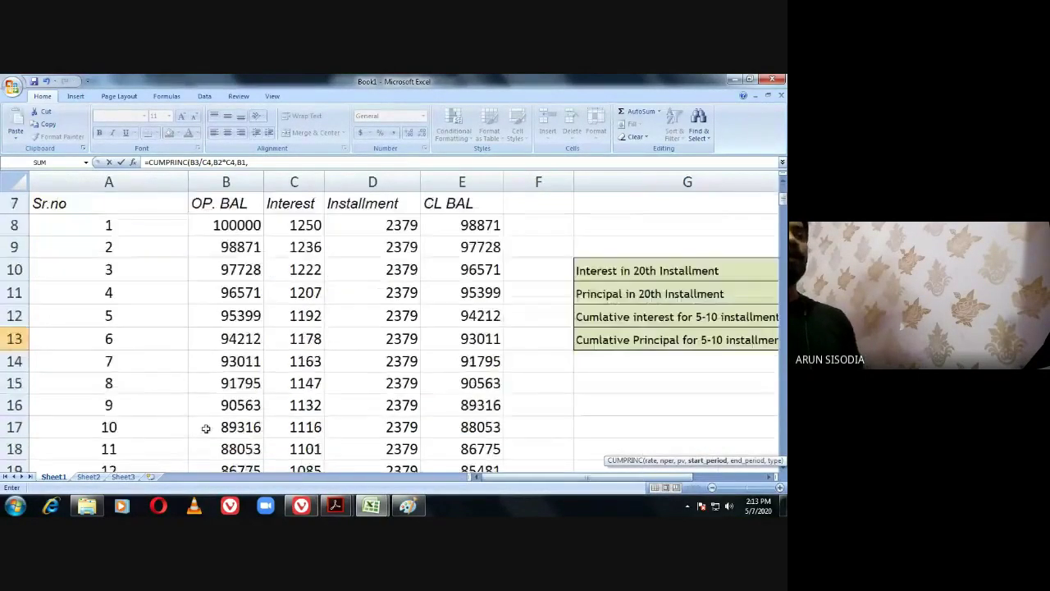
click(78, 317)
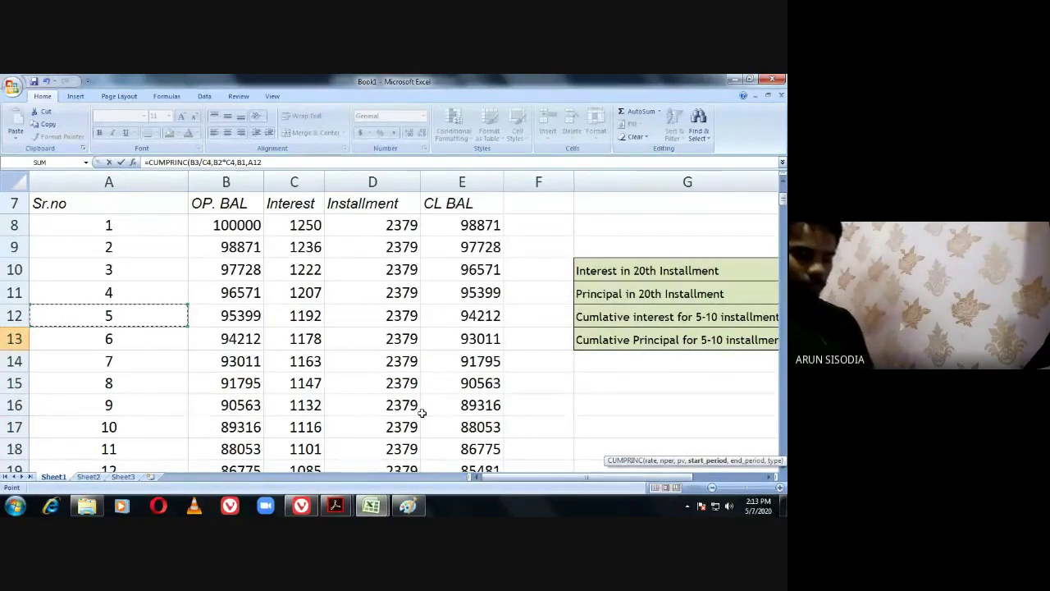
text(,)
click(115, 427)
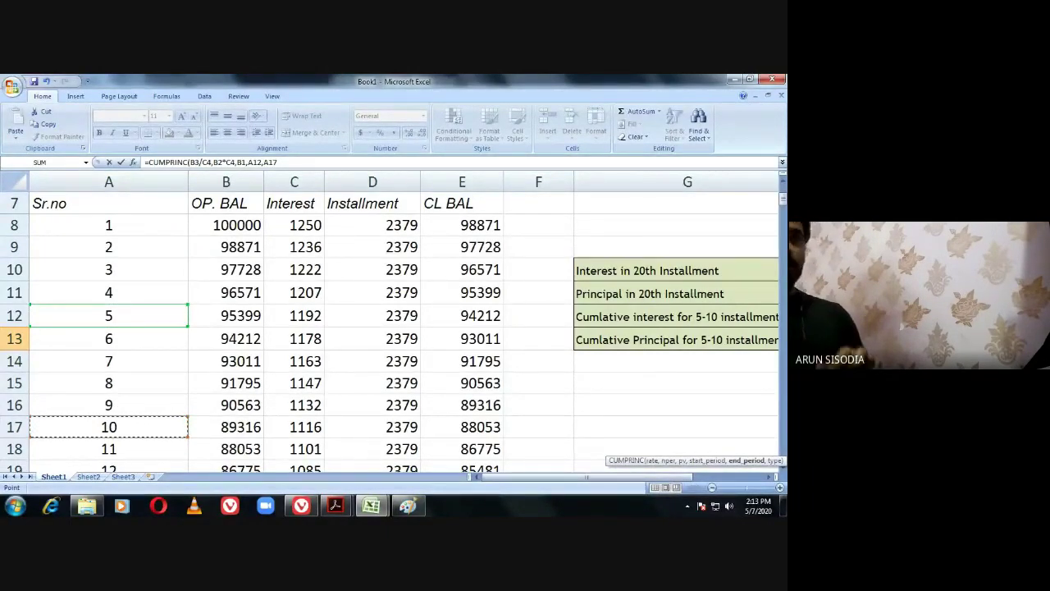
scroll(586, 493, right, 2)
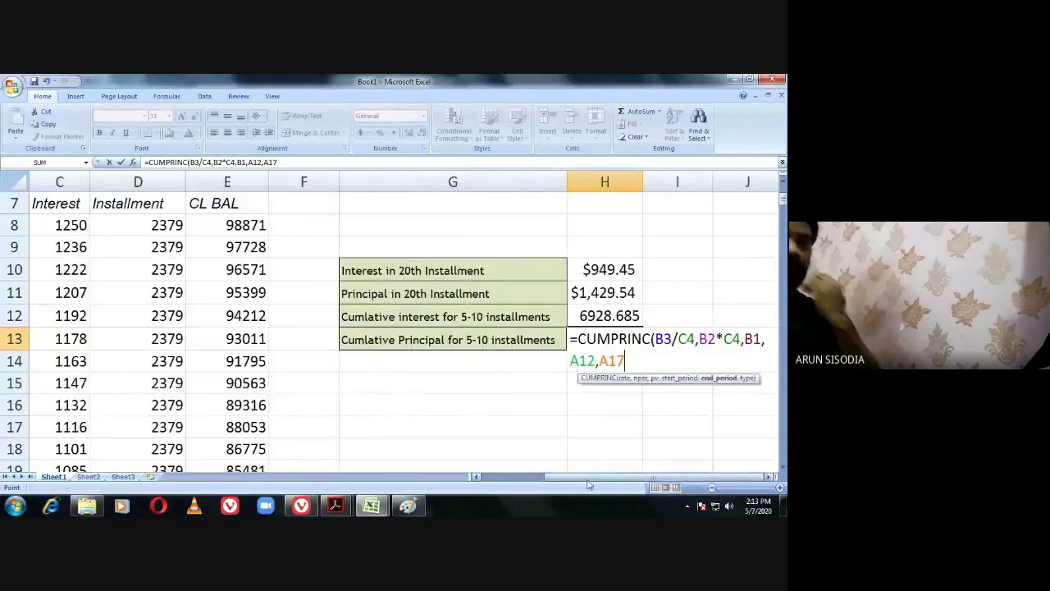
text())
key(Return)
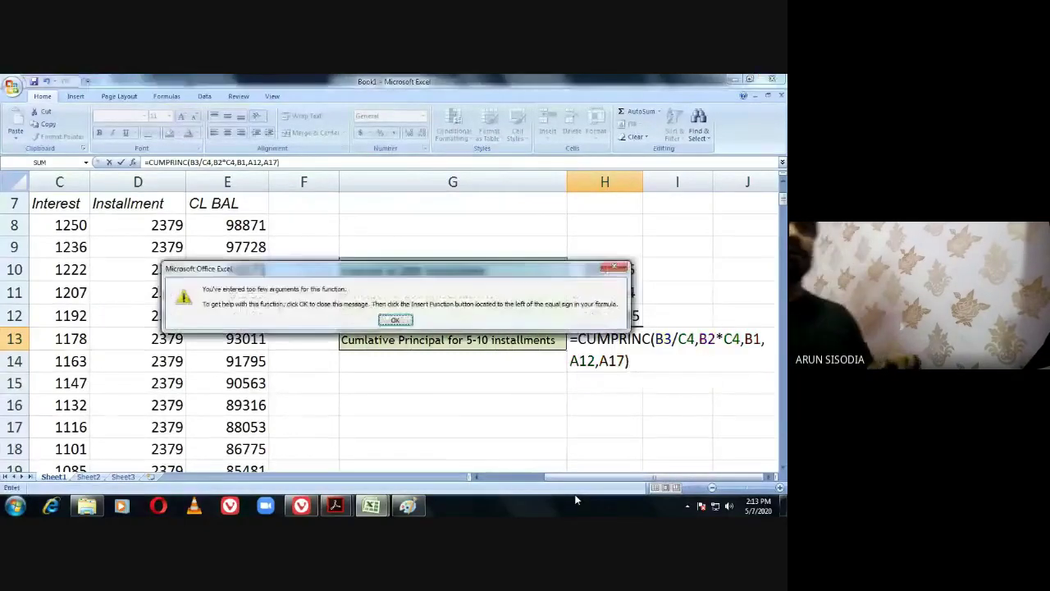
key(Return)
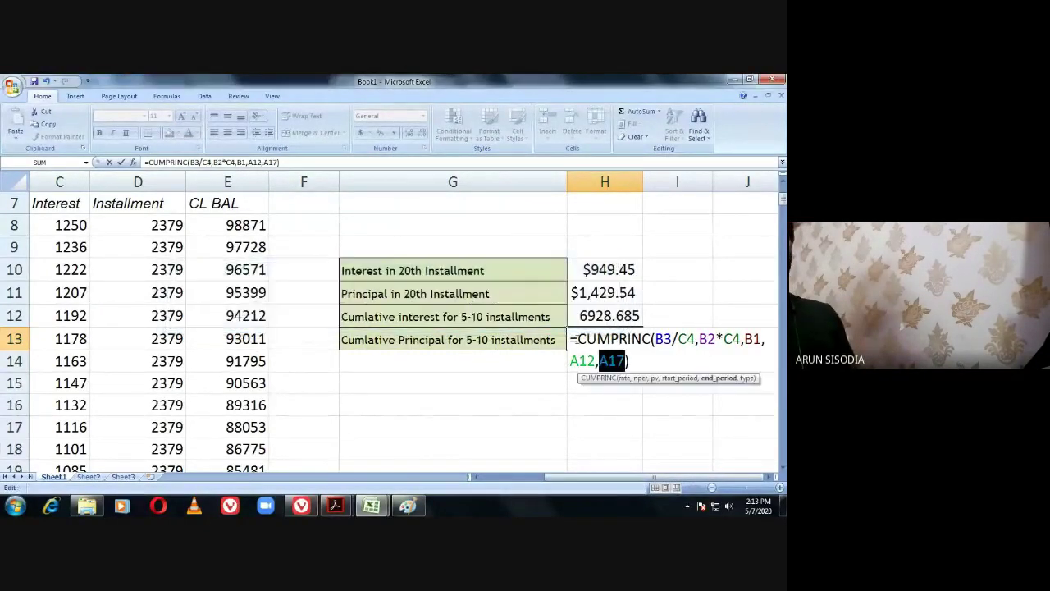
Put a minus sign in front of CUMPRINC in H13's formula.
click(578, 339)
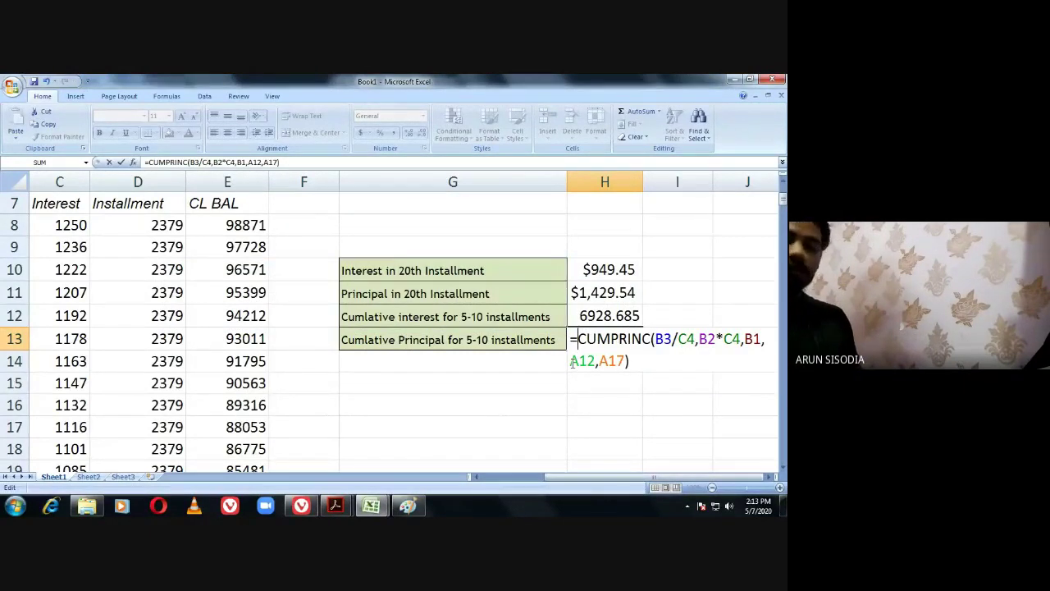
text(-)
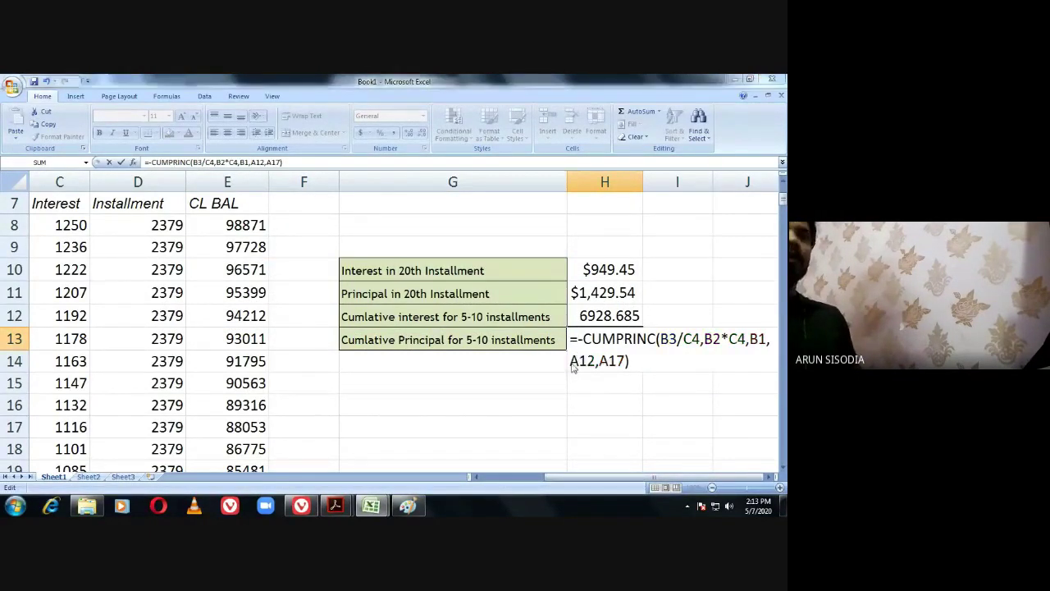
key(Return)
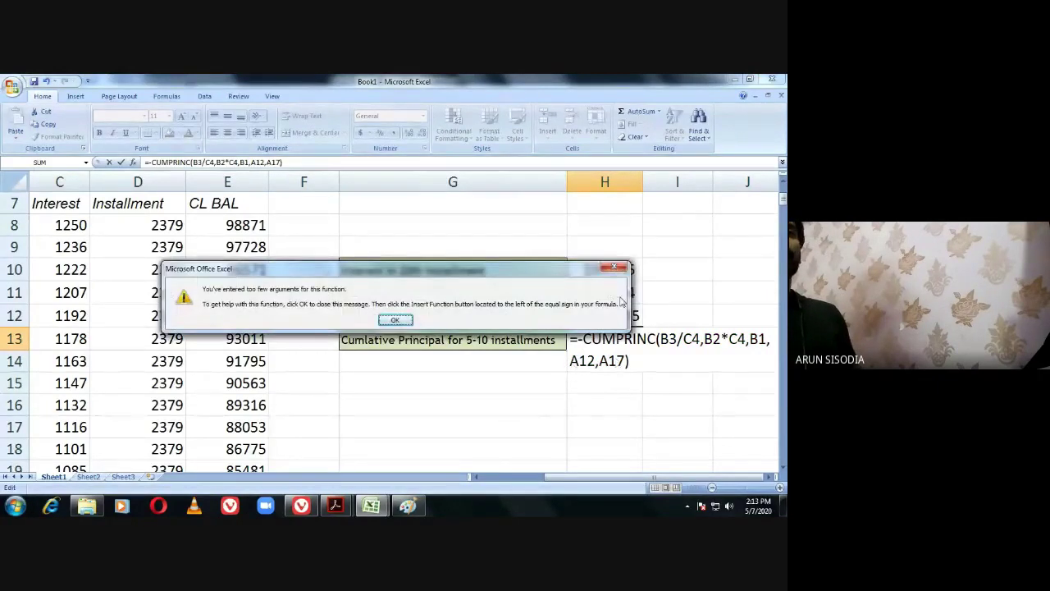
click(614, 267)
Add 0 as the type argument after A17 in H13 and enter the formula =-CUMPRINC(B3/C4,B2*C4,B1,A12,A17,0).
click(626, 361)
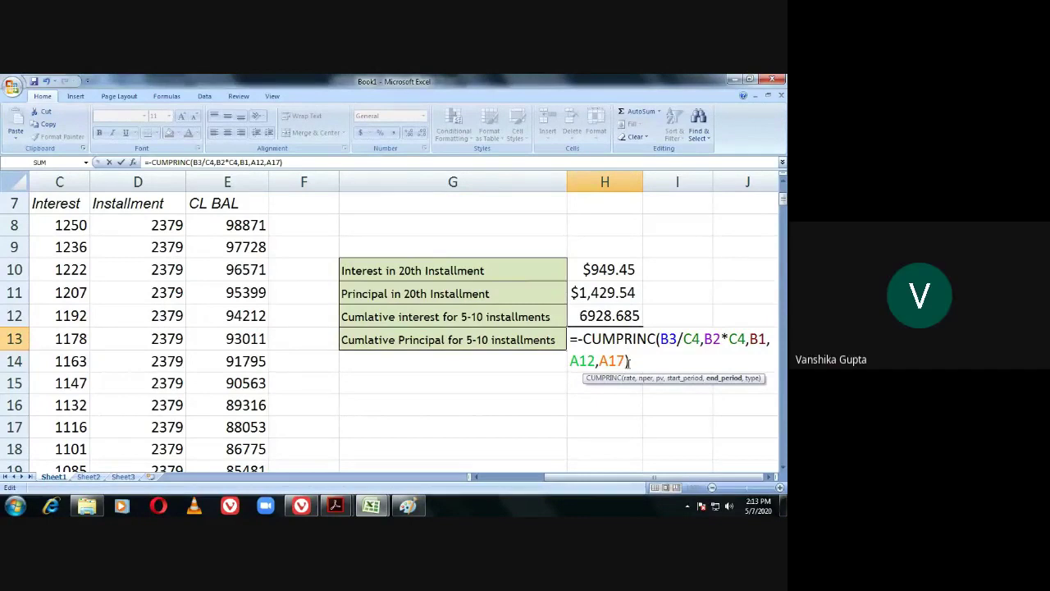
text(,0)
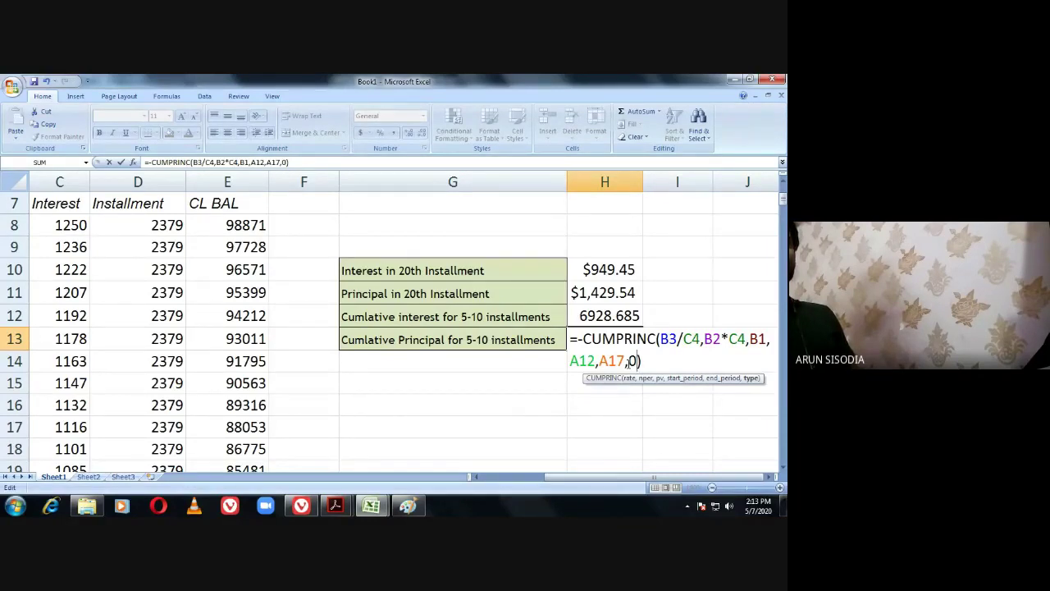
key(Return)
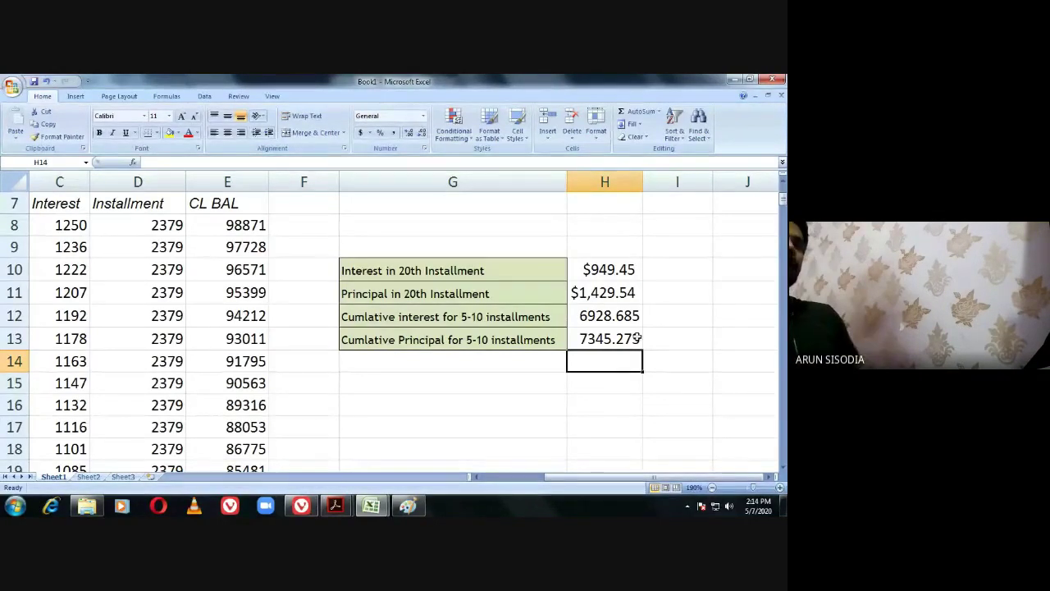
Bring the amortization schedule's first columns into view and dismiss the news notification covering the worksheet.
drag(575, 482, 521, 484)
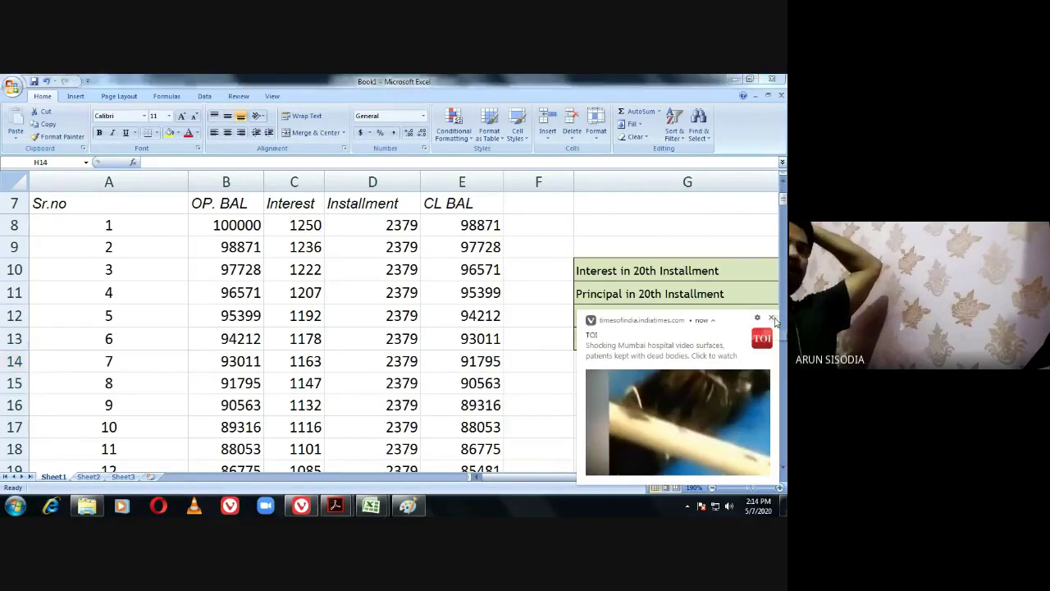
click(771, 317)
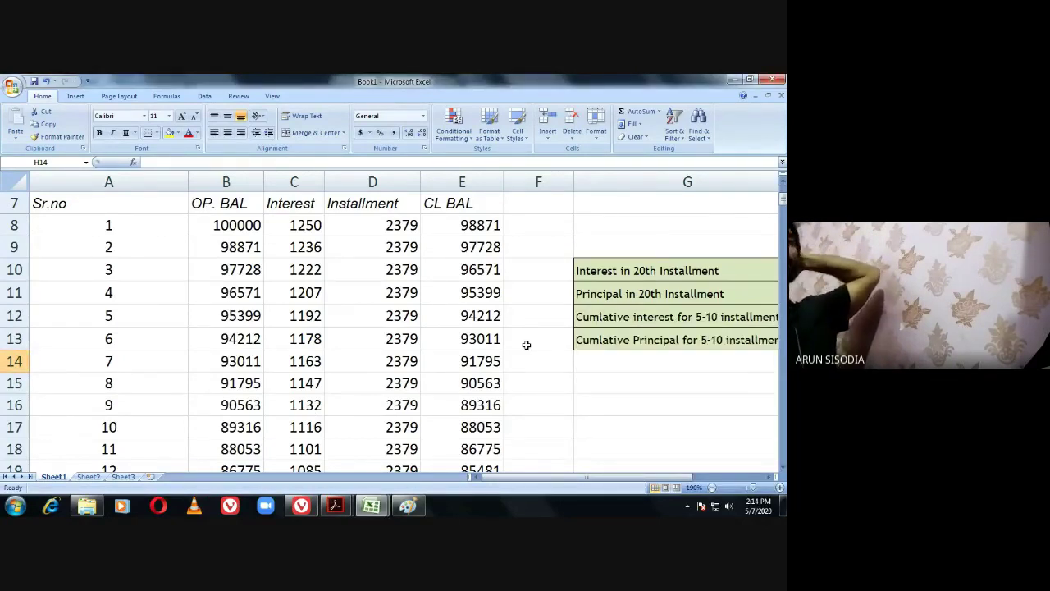